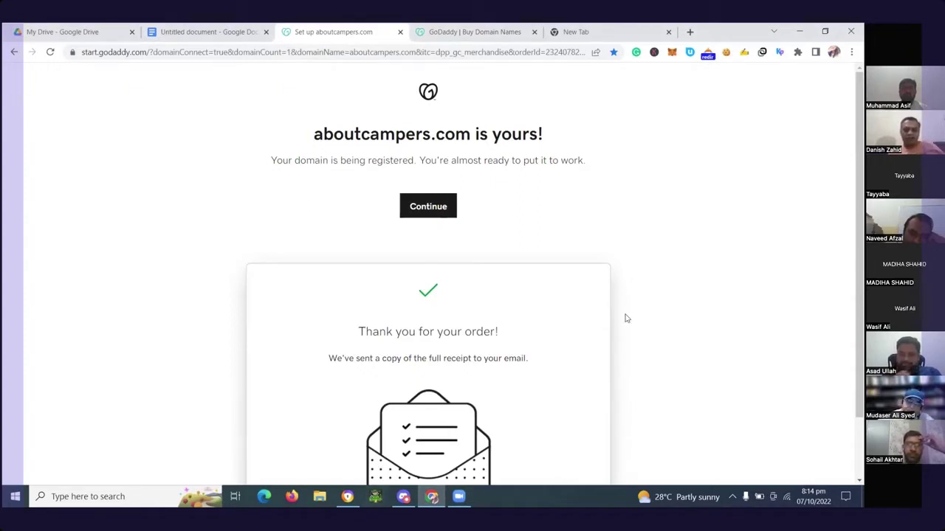
Search Google for "google console" in a new tab and start Google Search Console from the Google Search Console Tools result
left_click(602, 33)
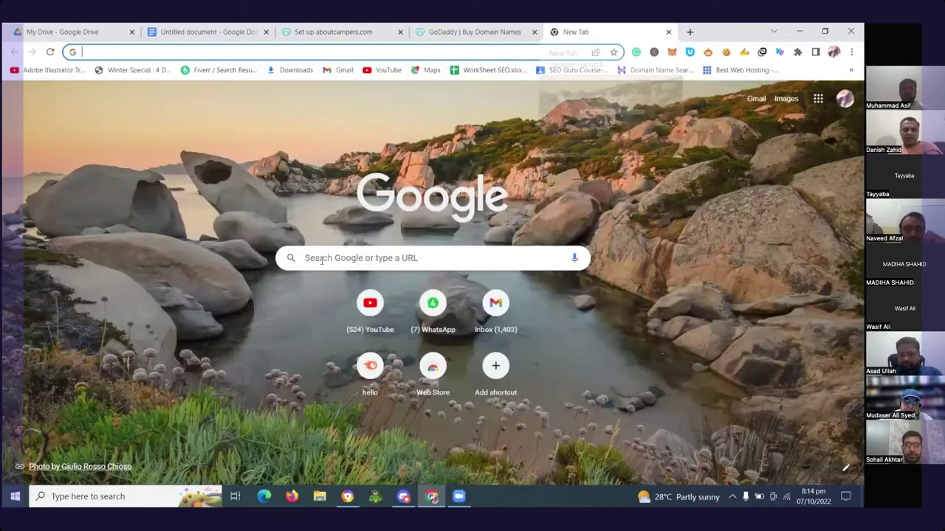
left_click(322, 259)
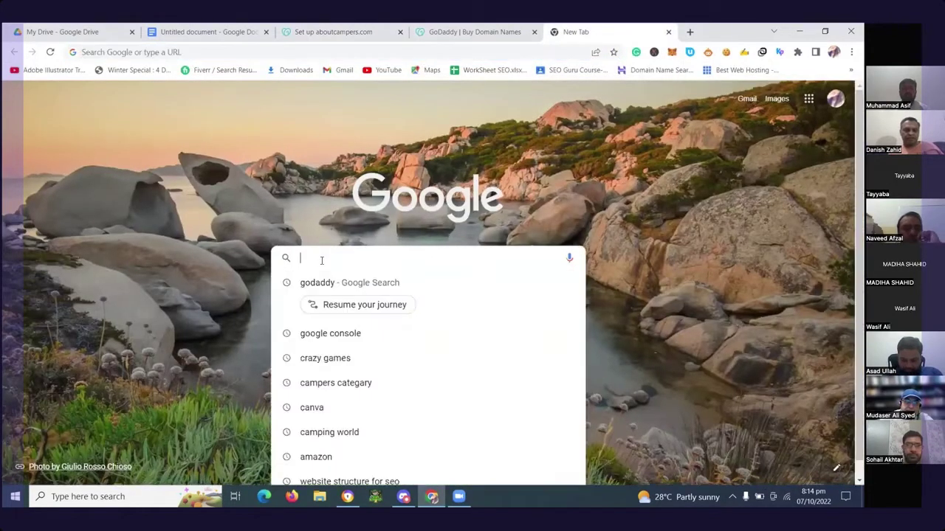
left_click(330, 333)
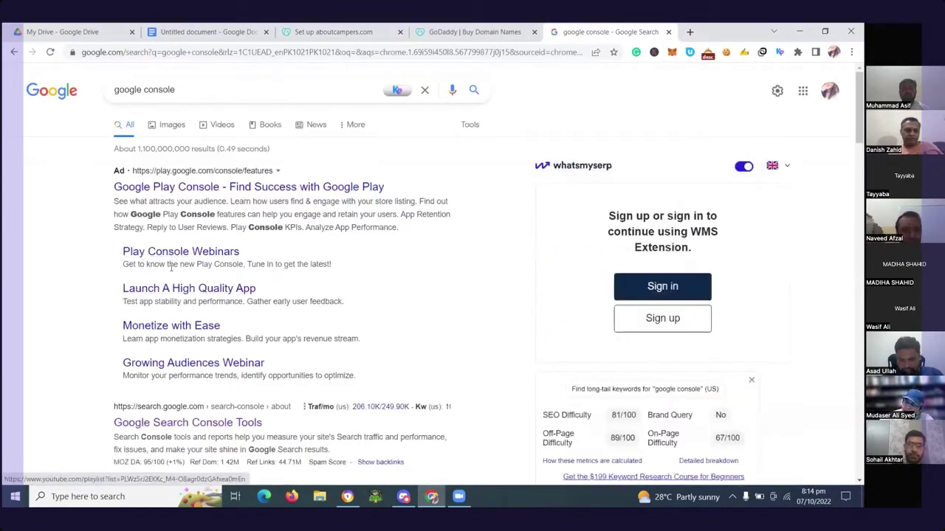
scroll(172, 280, "down", 2)
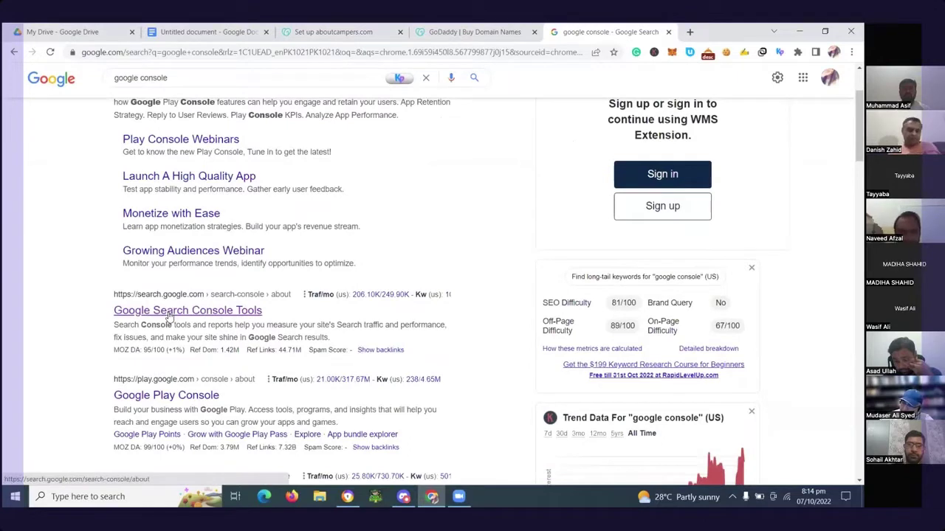
left_click(169, 316)
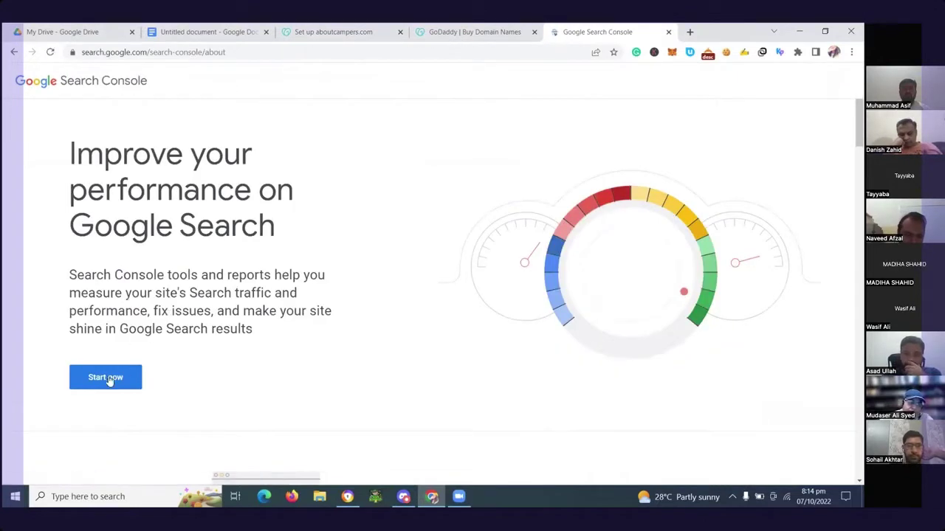
left_click(108, 380)
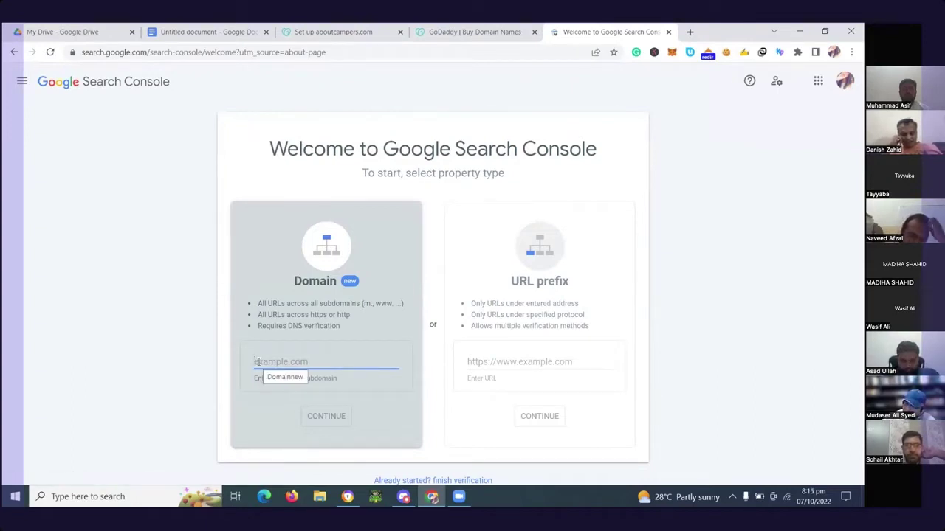
type("abop")
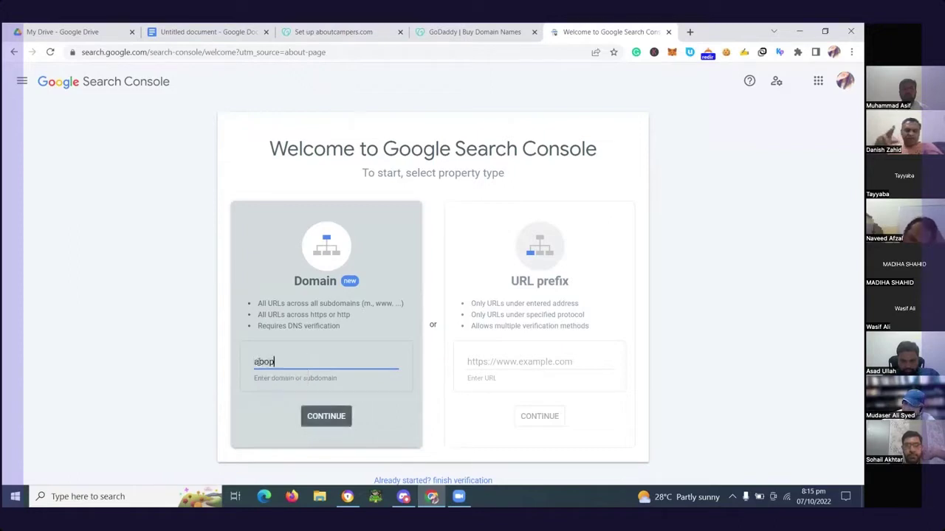
double_click(257, 362)
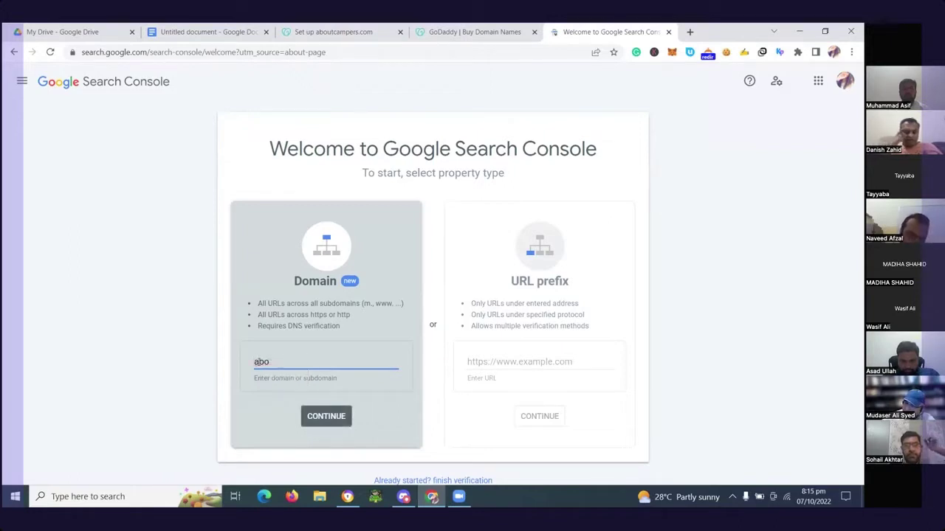
key("BackSpace")
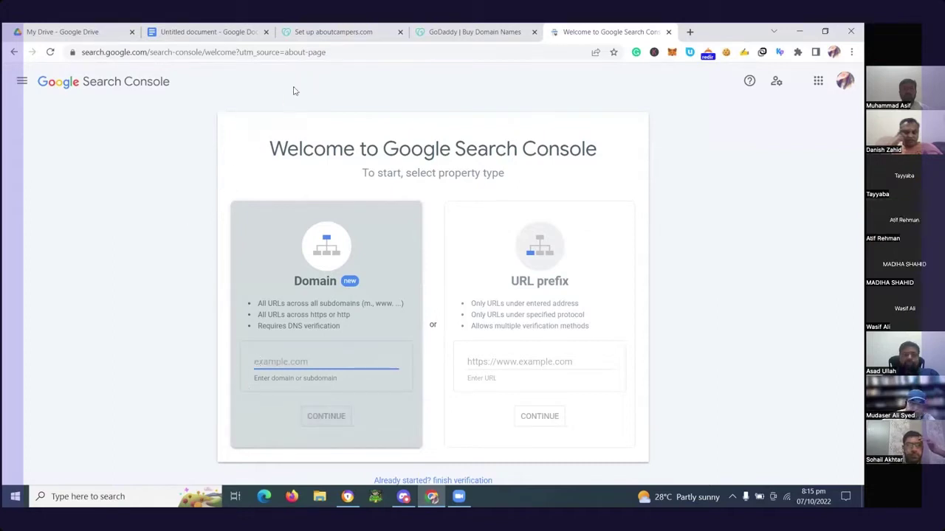
Copy the domain name aboutcampers.com from the GoDaddy order confirmation and submit it as a Domain property in Search Console
left_click(319, 33)
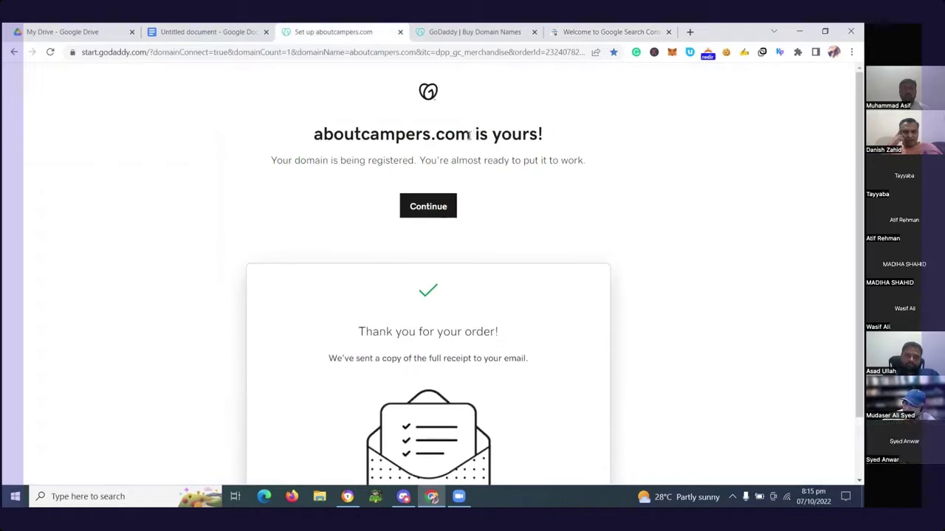
left_click_drag(470, 135, 309, 135)
key("ctrl+c")
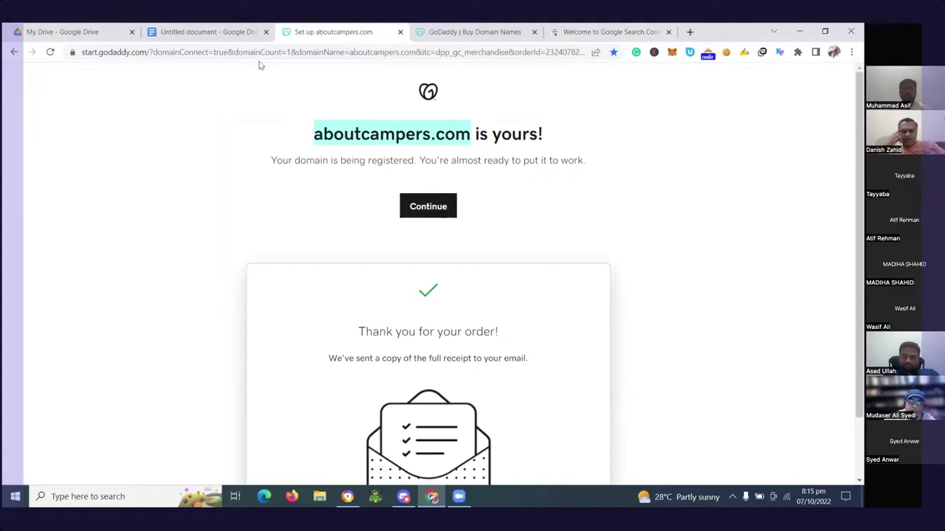
key("ctrl+Tab")
key("ctrl+Tab")
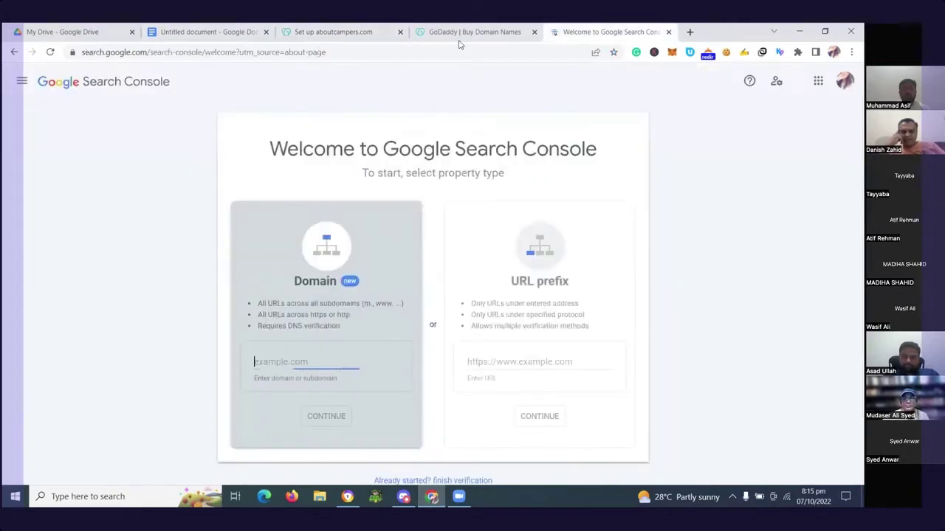
right_click(259, 361)
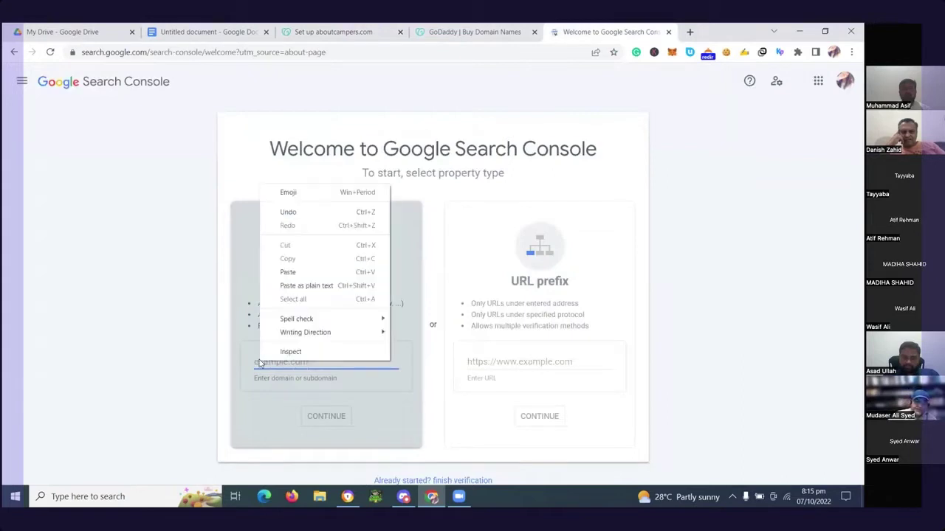
left_click(287, 272)
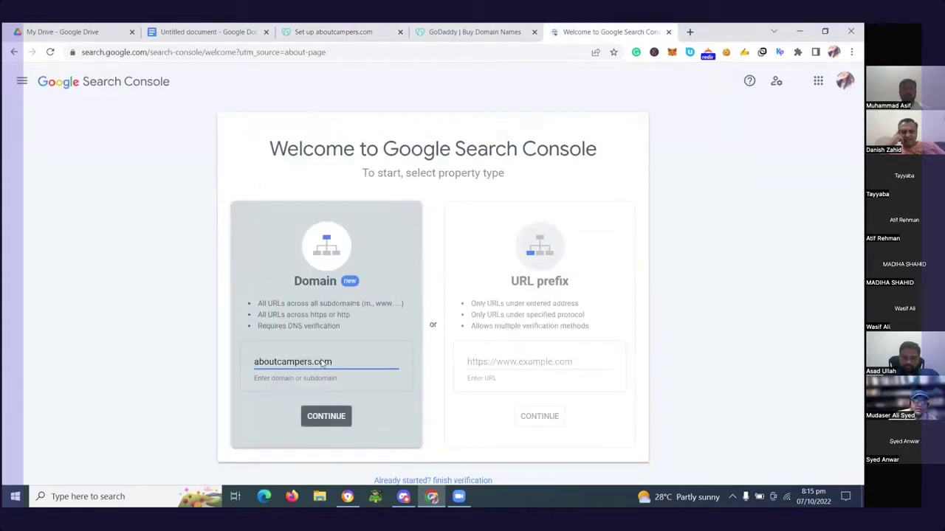
left_click(334, 420)
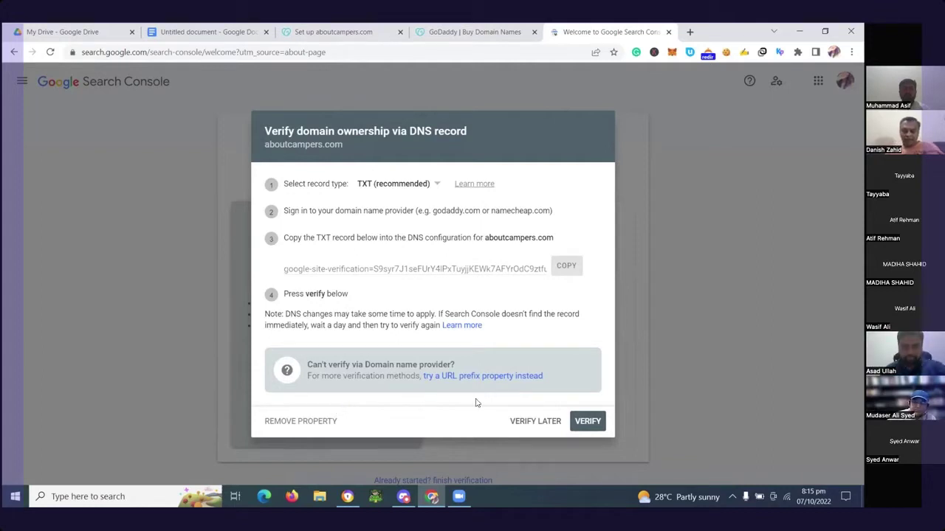
Copy the TXT verification record for aboutcampers.com and switch to the GoDaddy home page
left_click(573, 270)
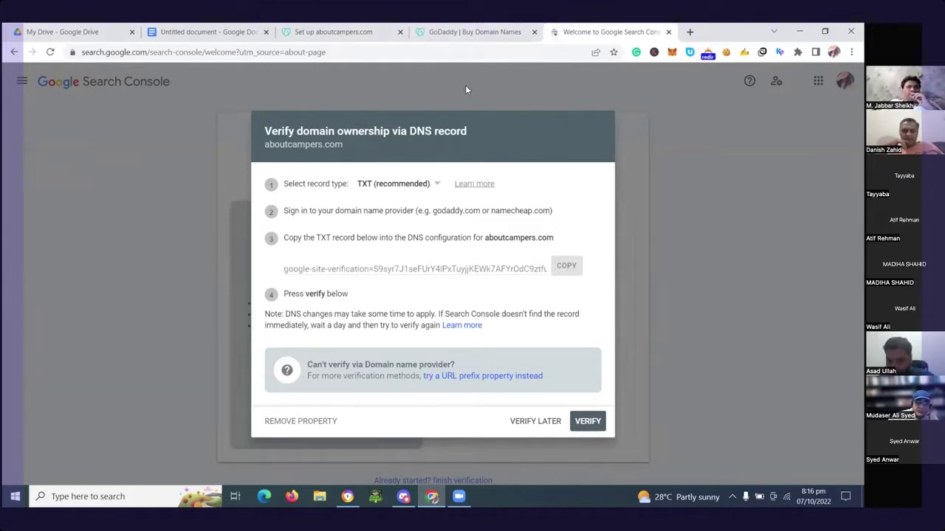
left_click(457, 42)
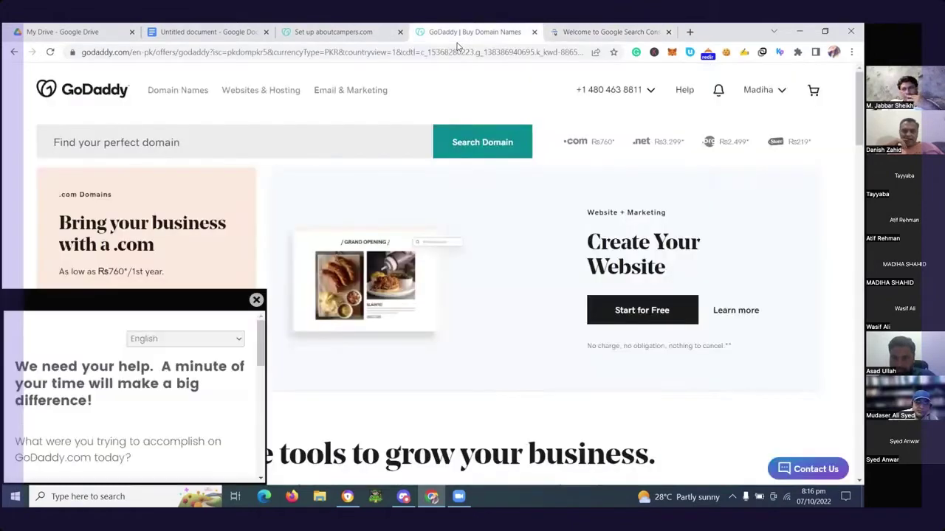
left_click(310, 147)
key("Return")
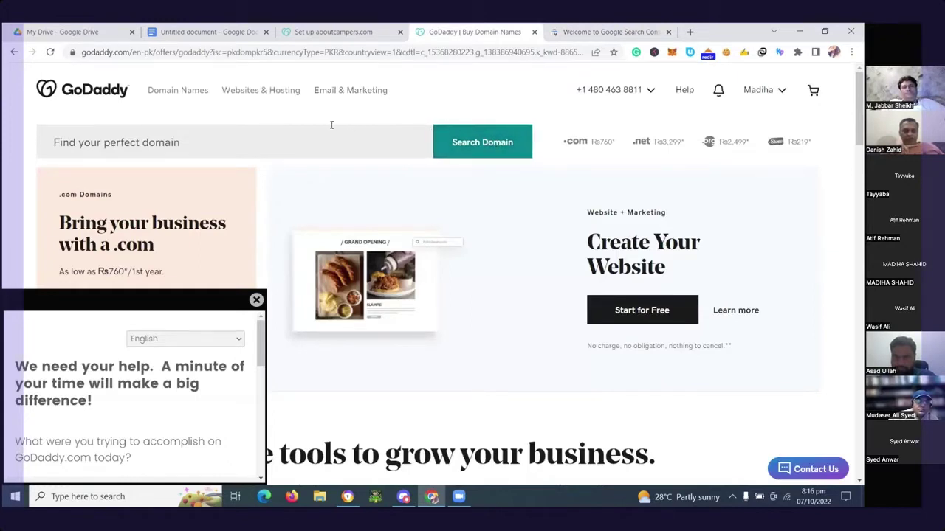
left_click(186, 91)
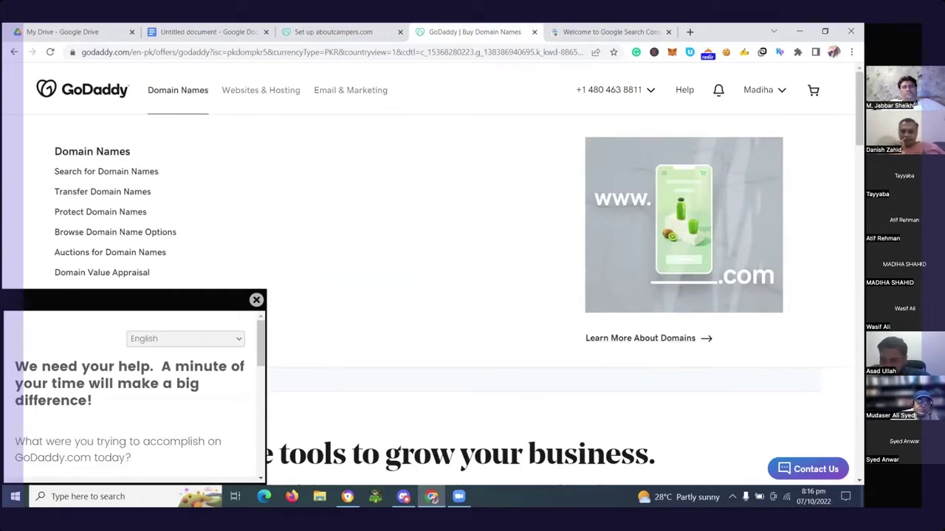
Go to My Products in the GoDaddy account and open aboutcampers.com
left_click(768, 88)
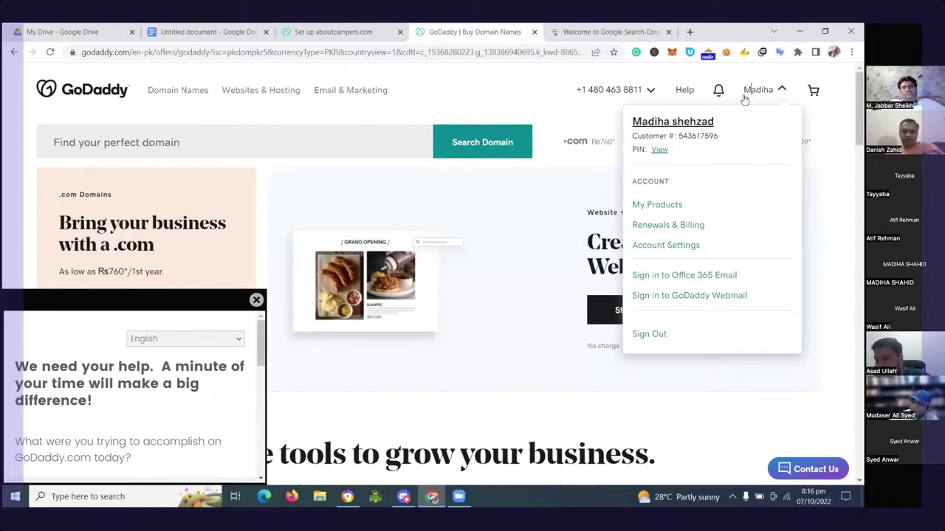
left_click(656, 206)
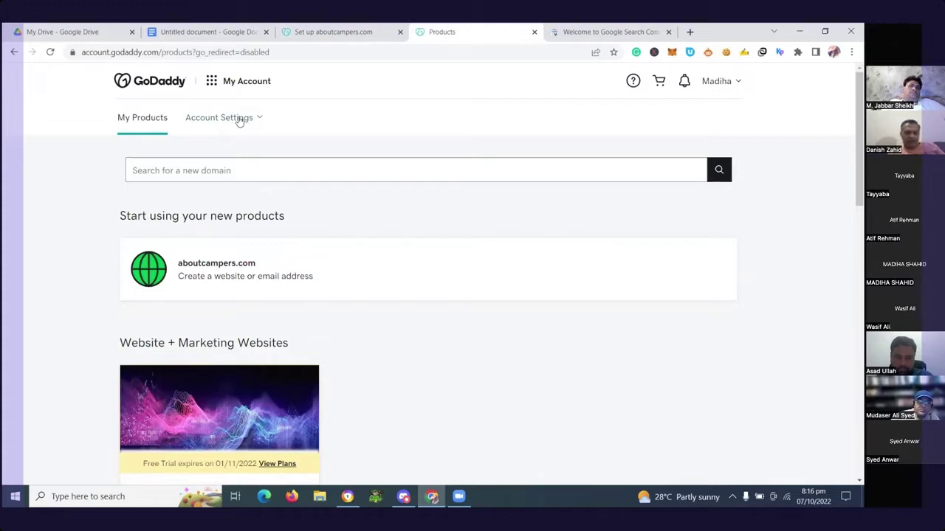
left_click(220, 274)
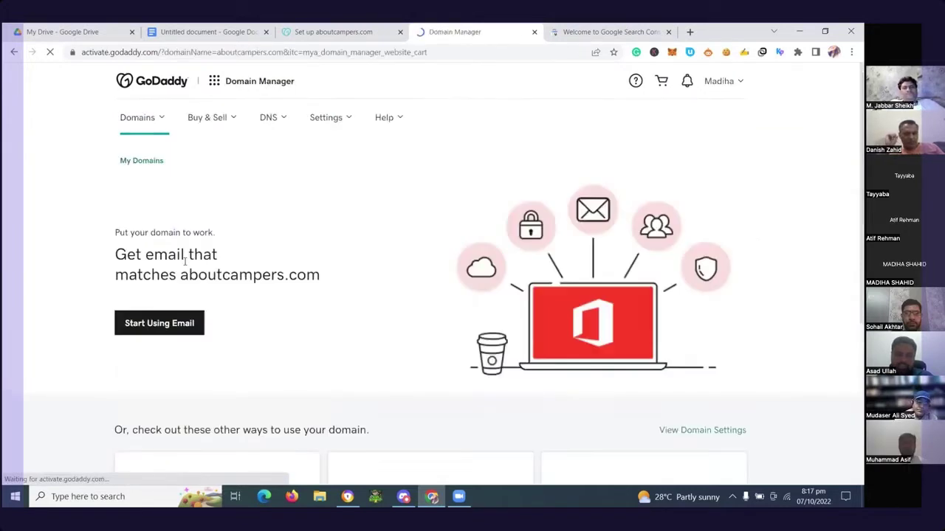
Try to reach the domain's DNS records through Manage Zones, and return to the aboutcampers.com overview
scroll(208, 259, "down", 3)
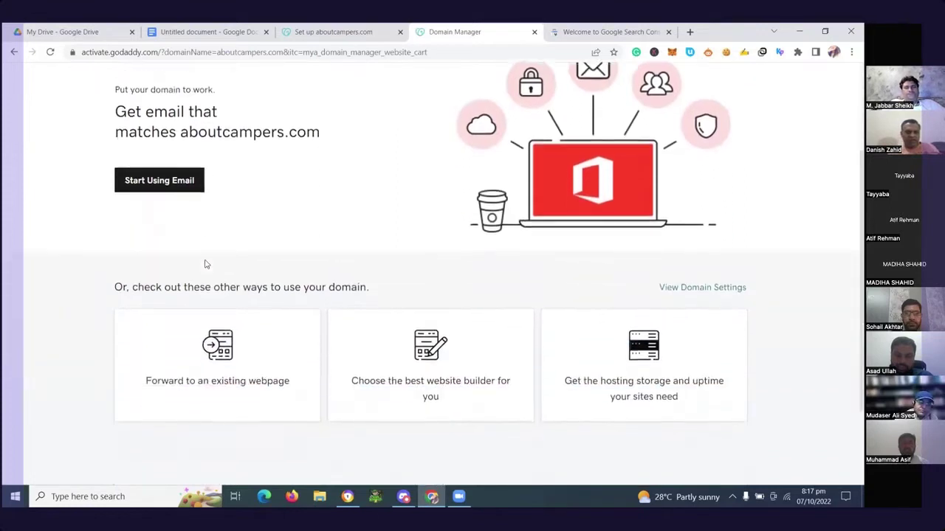
scroll(208, 261, "down", 1)
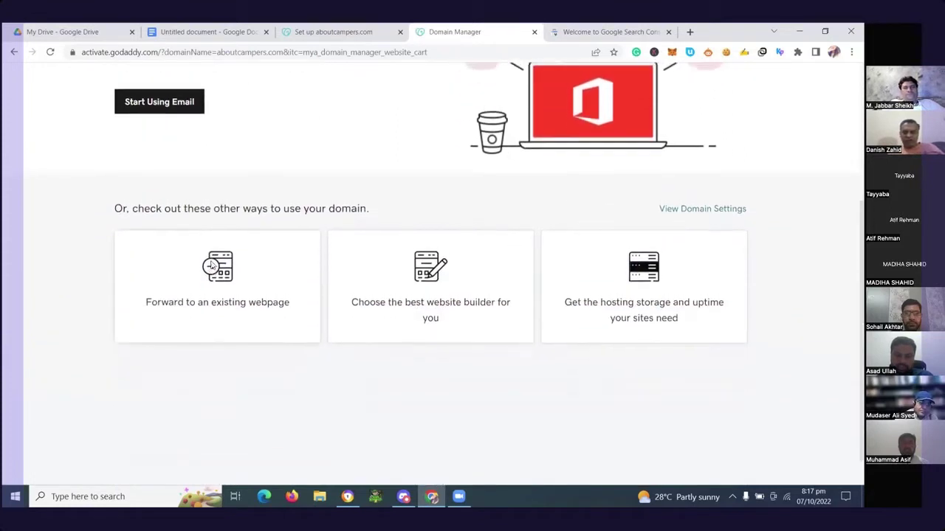
scroll(210, 264, "up", 4)
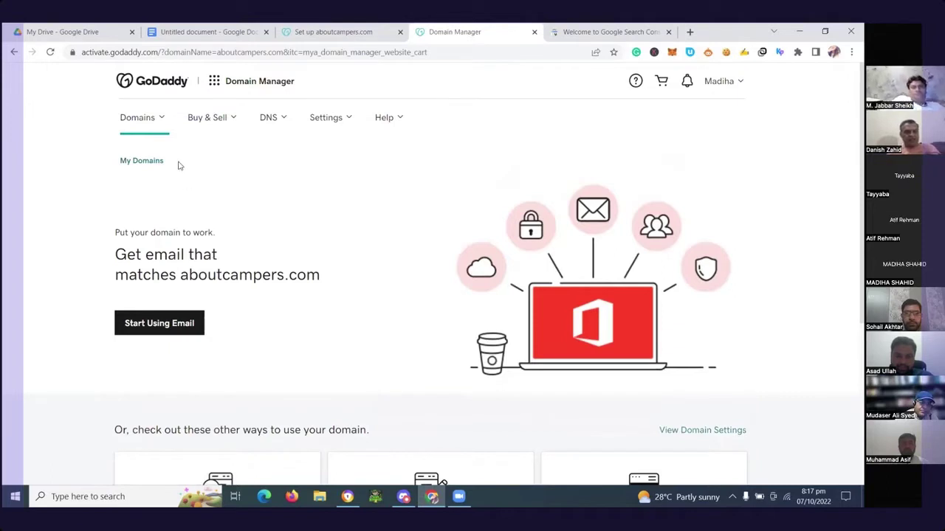
left_click(273, 118)
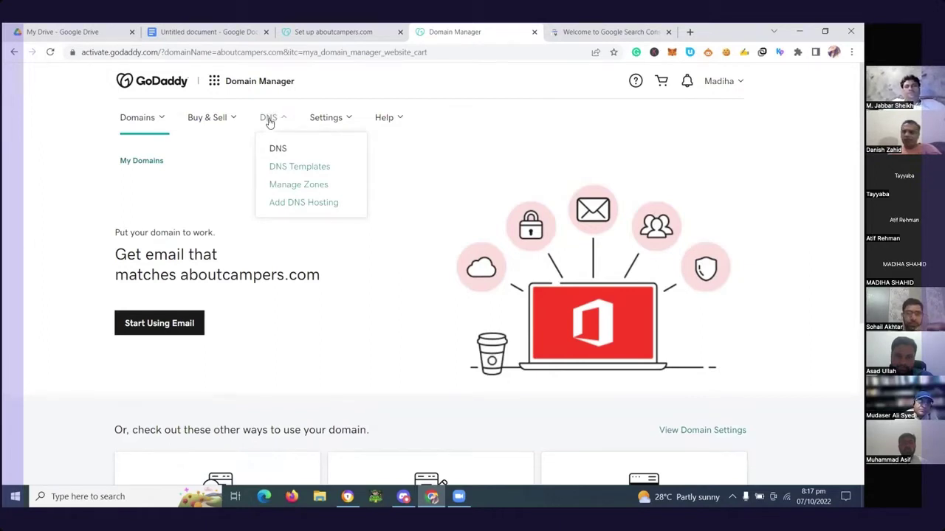
left_click(282, 191)
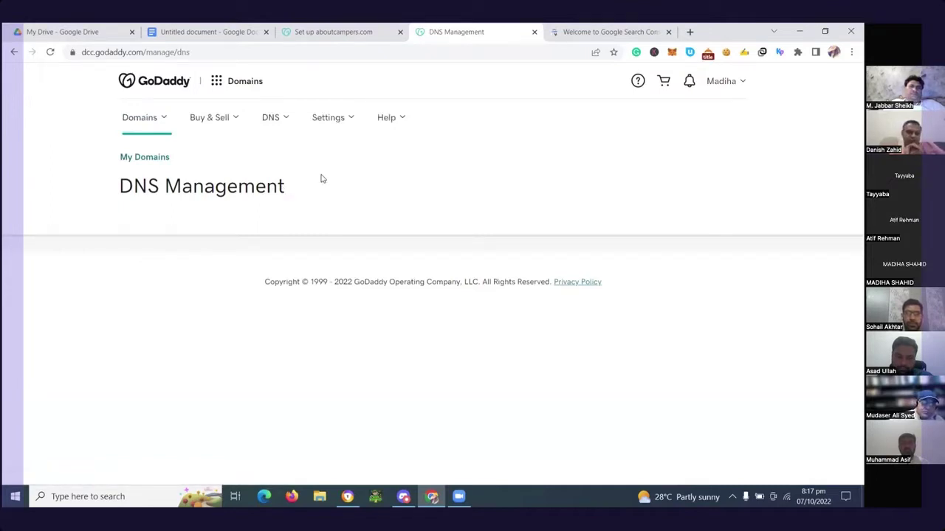
left_click(14, 52)
left_click(13, 53)
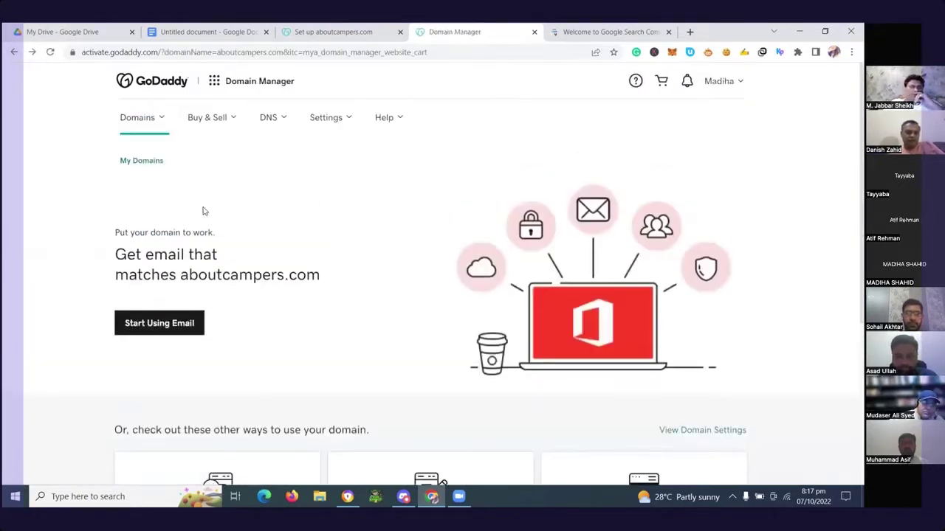
Try the Add DNS Hosting page for the domain and go back to the overview
left_click(271, 120)
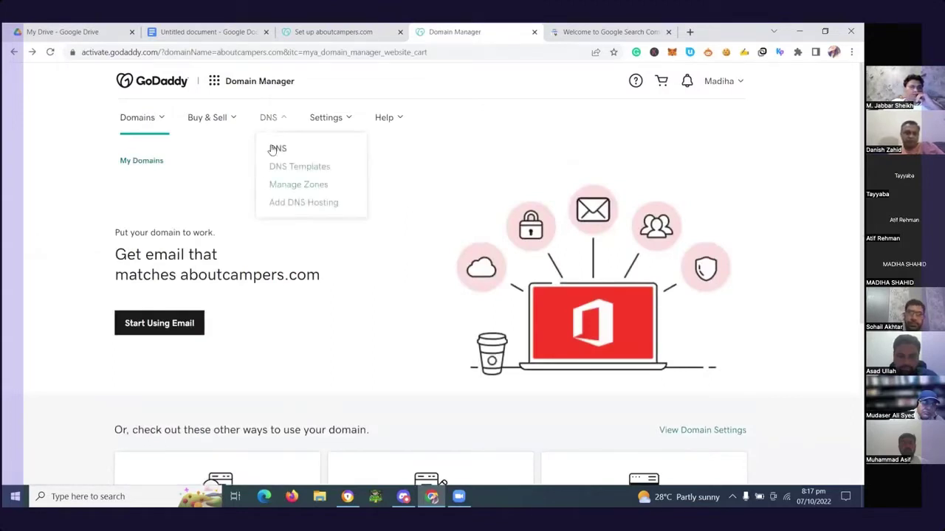
left_click(304, 208)
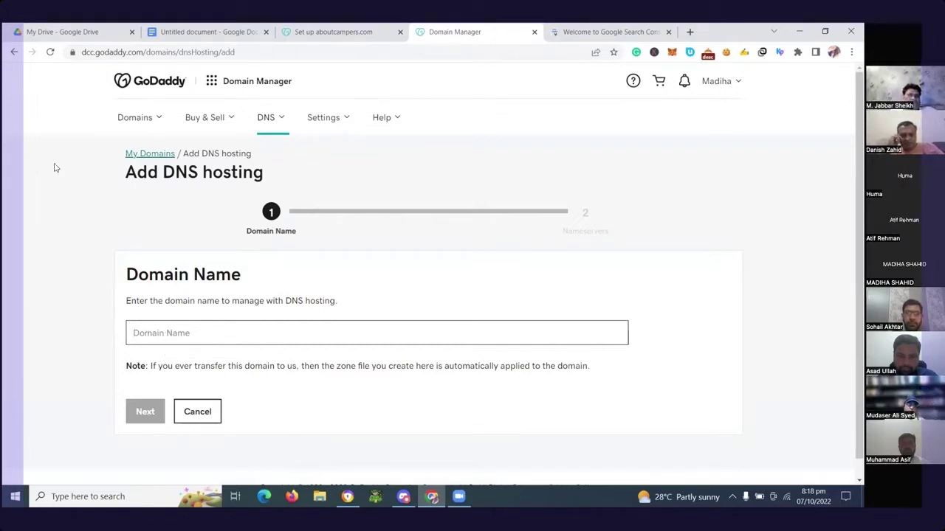
left_click(16, 52)
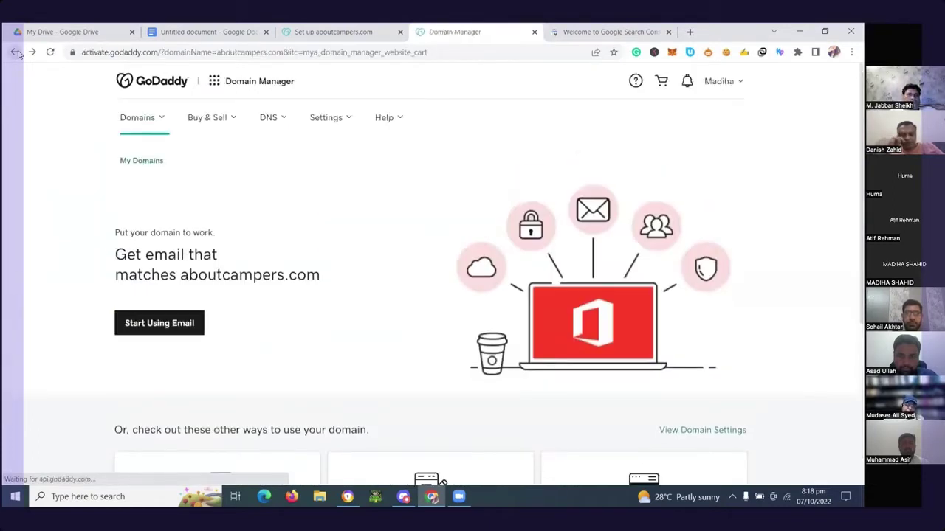
Open the domain settings of aboutcampers.com and go to its DNS management page
left_click(272, 118)
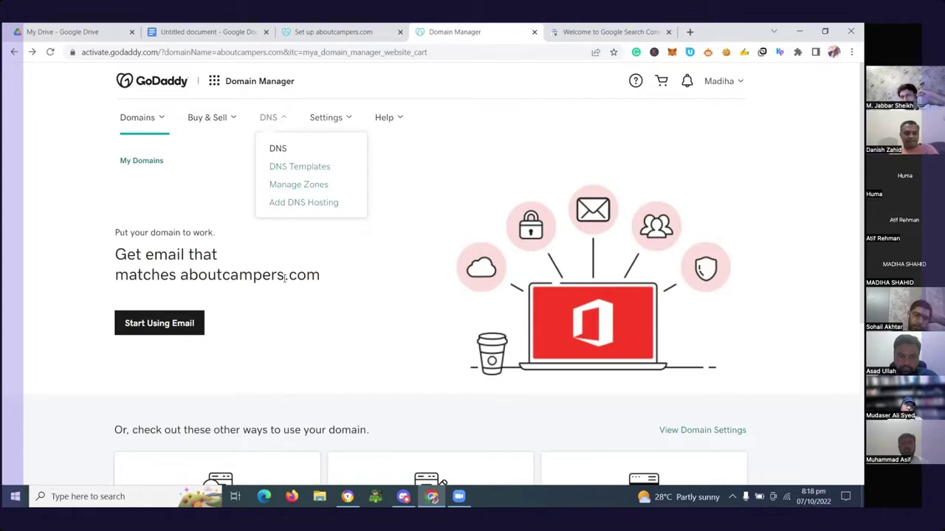
scroll(284, 284, "down", 3)
scroll(293, 286, "up", 1)
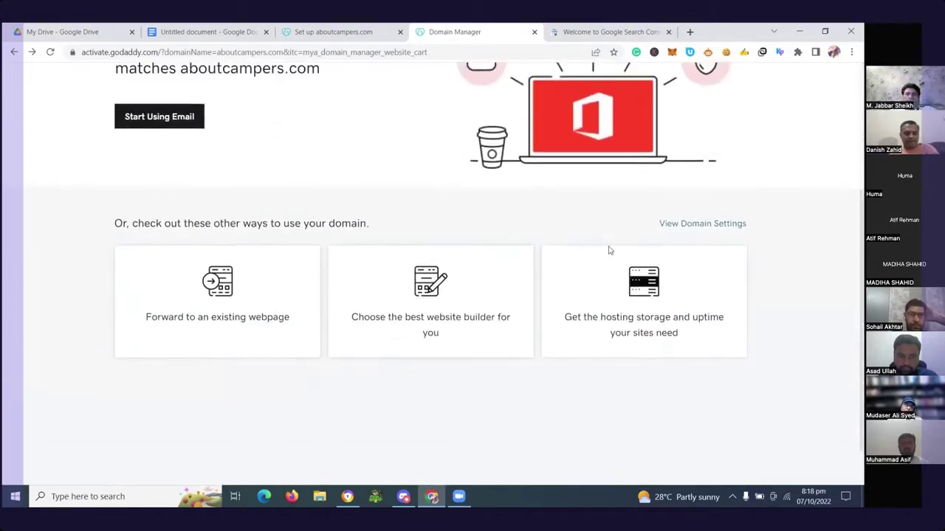
left_click(694, 225)
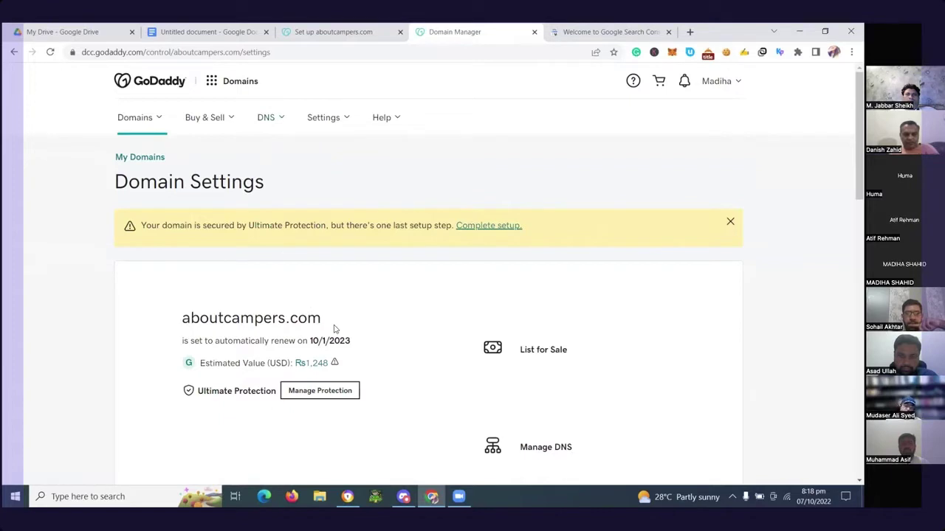
left_click(513, 446)
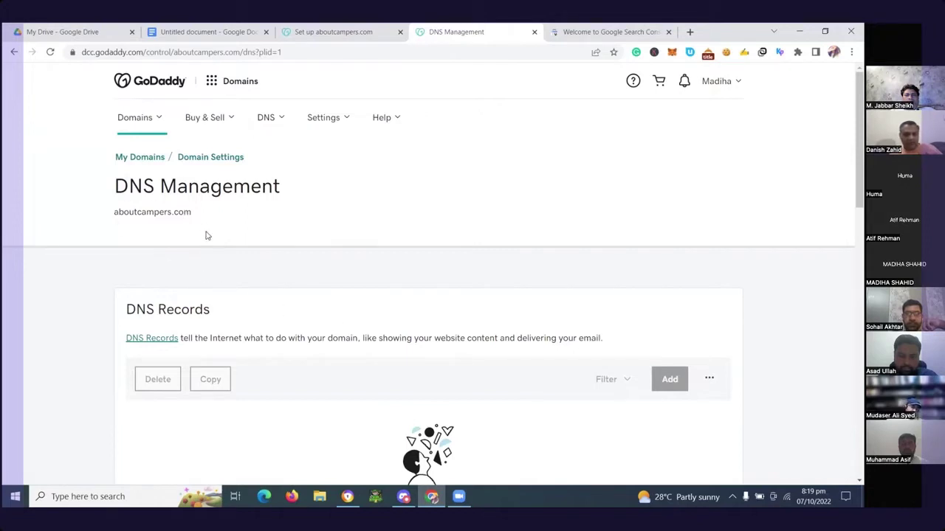
Examine the DNS Records and Nameservers sections for aboutcampers.com and open the explanation of DNS records
scroll(287, 247, "down", 3)
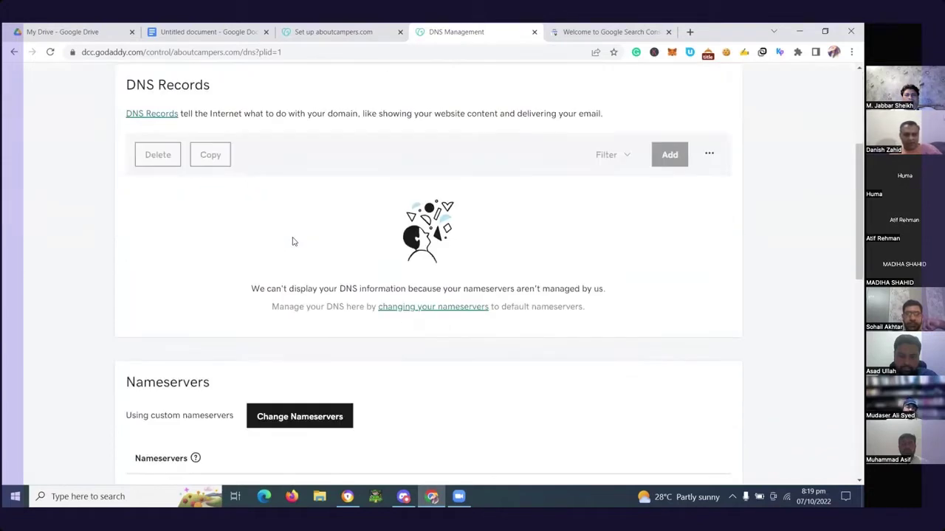
scroll(292, 241, "down", 1)
scroll(292, 241, "up", 1)
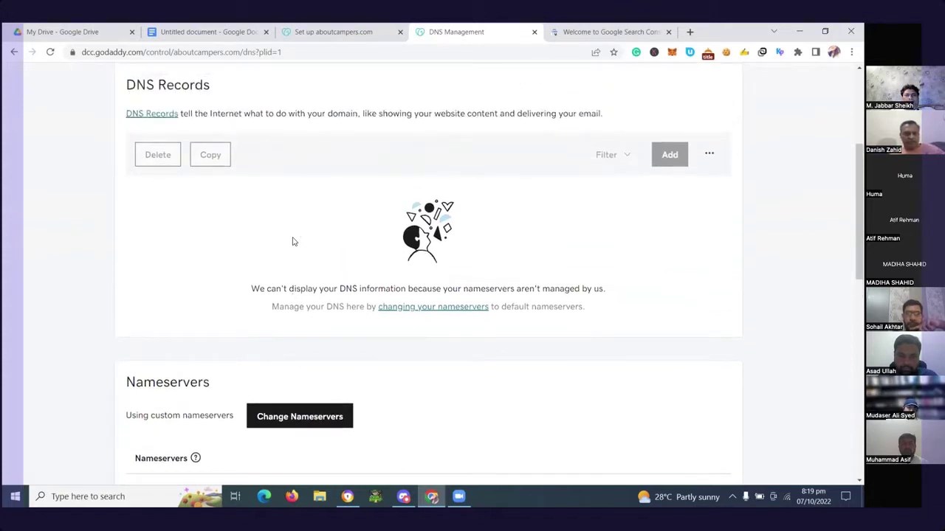
scroll(292, 241, "down", 1)
scroll(293, 241, "down", 1)
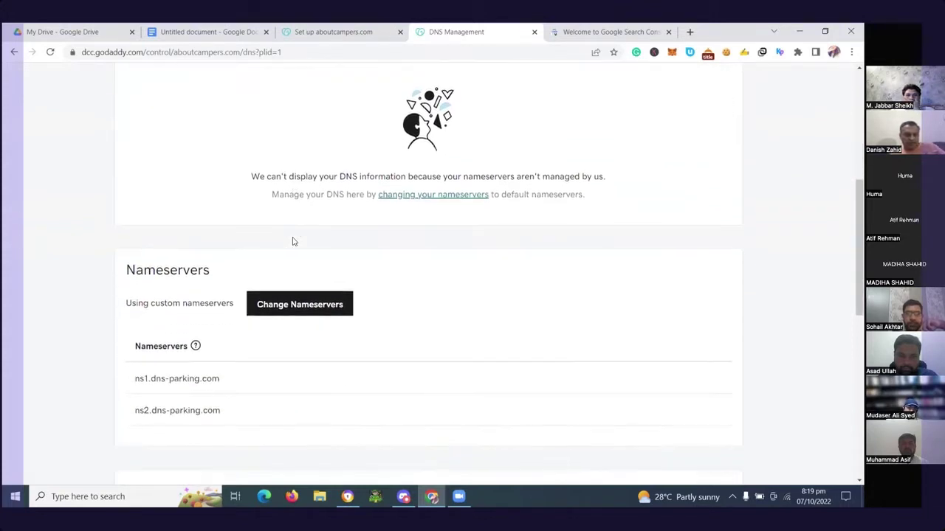
scroll(292, 241, "down", 1)
scroll(292, 242, "up", 6)
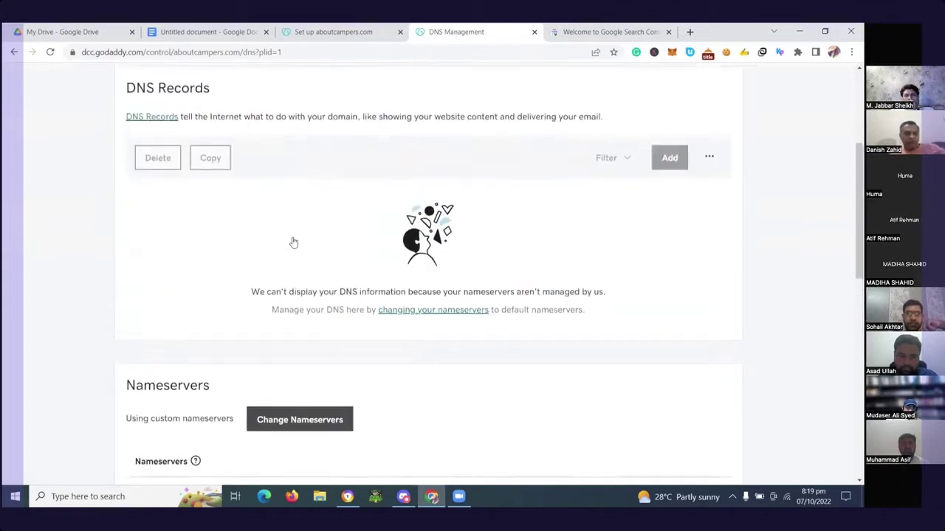
scroll(292, 241, "up", 1)
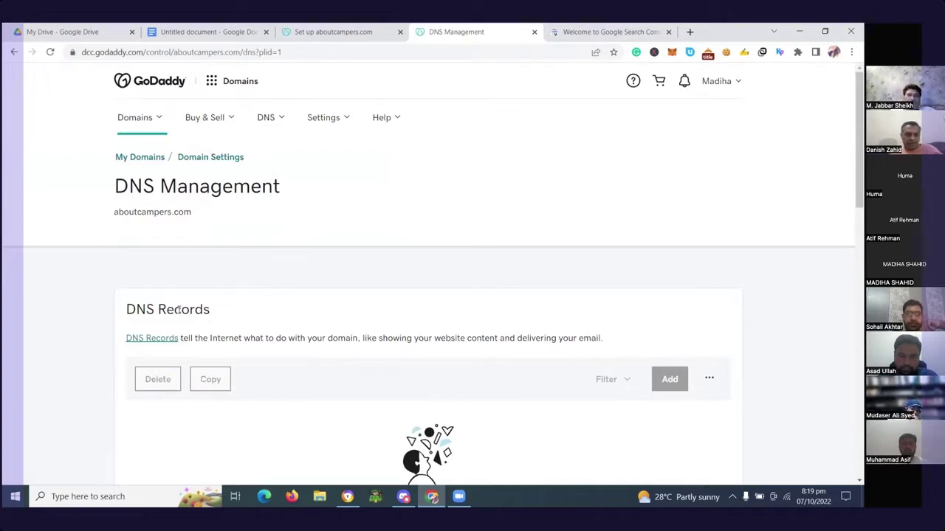
left_click(132, 339)
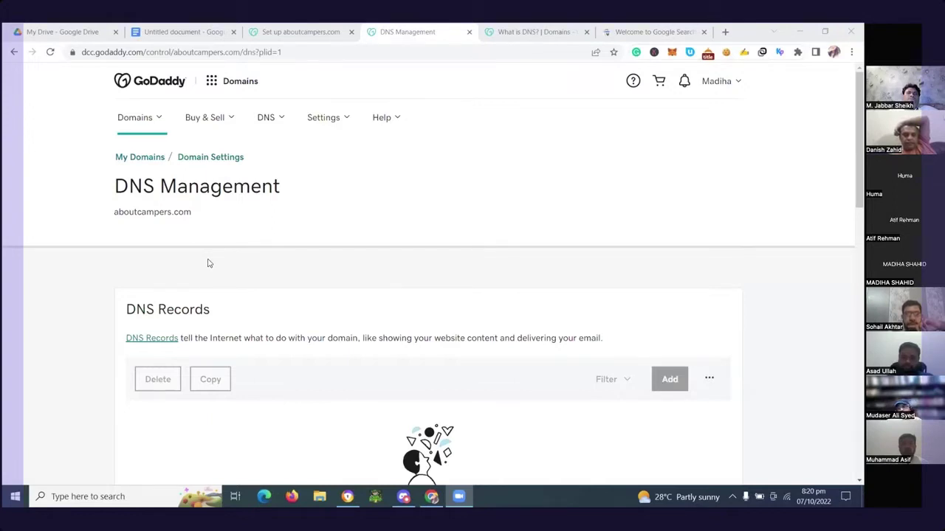
Review the nameserver, forwarding and Premium DNS sections of the DNS Management page for a way to add records
scroll(208, 264, "down", 4)
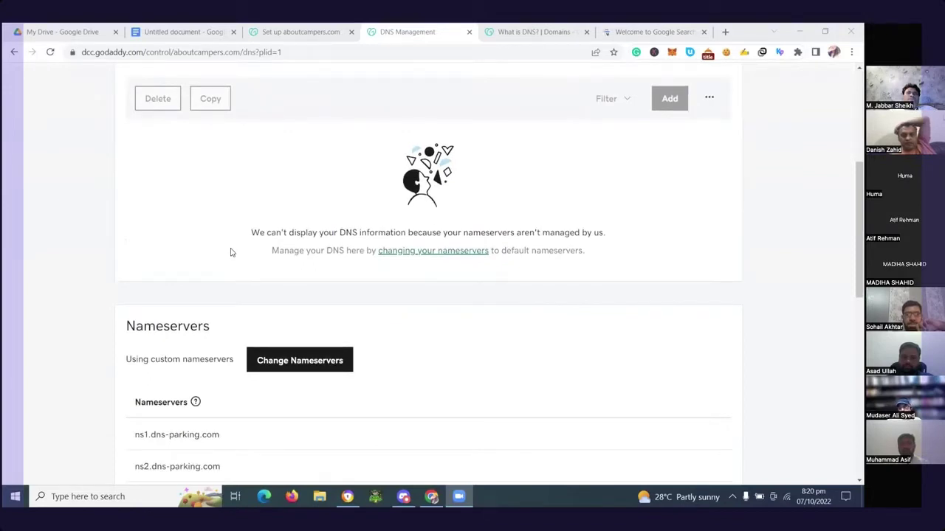
scroll(231, 251, "down", 2)
scroll(231, 251, "down", 4)
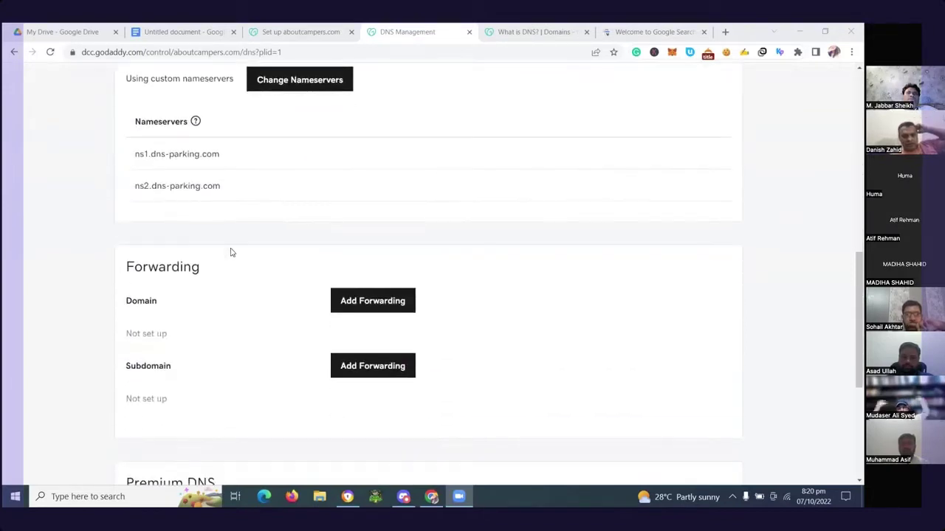
scroll(231, 253, "up", 5)
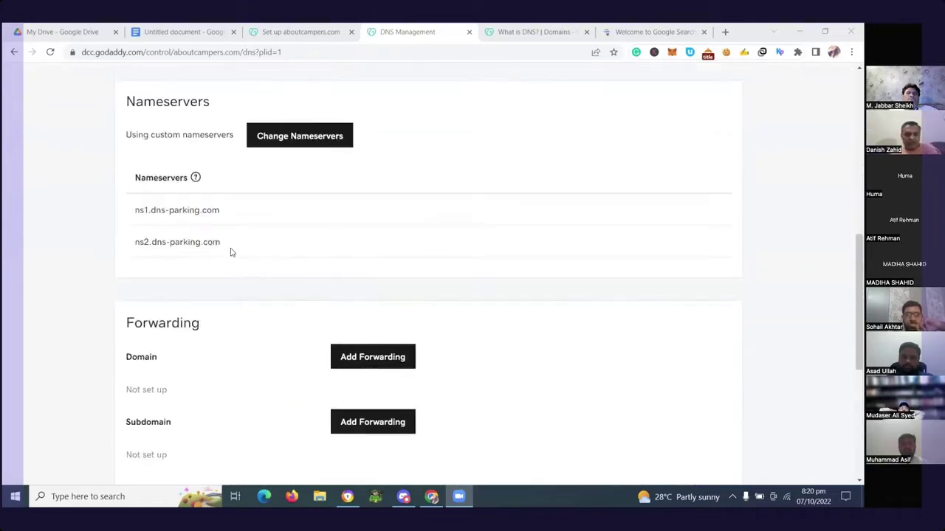
scroll(231, 253, "down", 2)
scroll(231, 251, "down", 2)
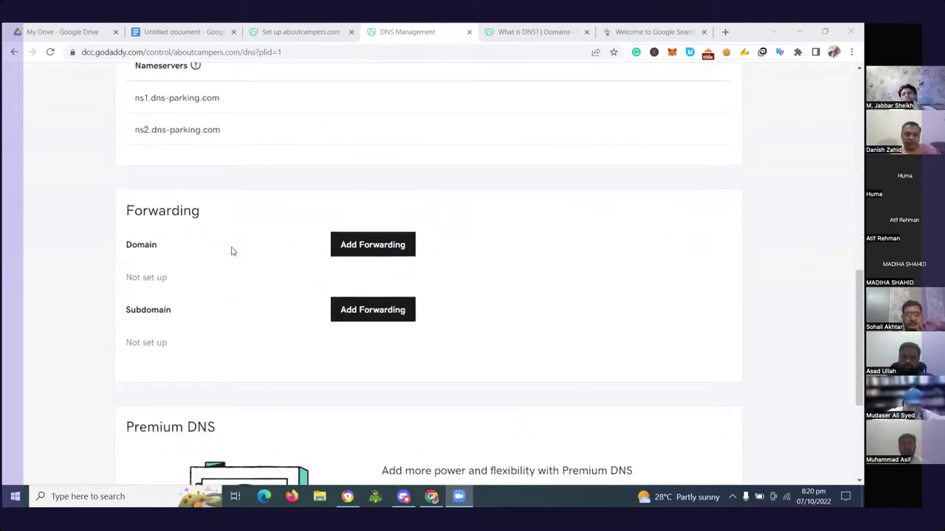
scroll(231, 251, "up", 2)
scroll(231, 252, "up", 3)
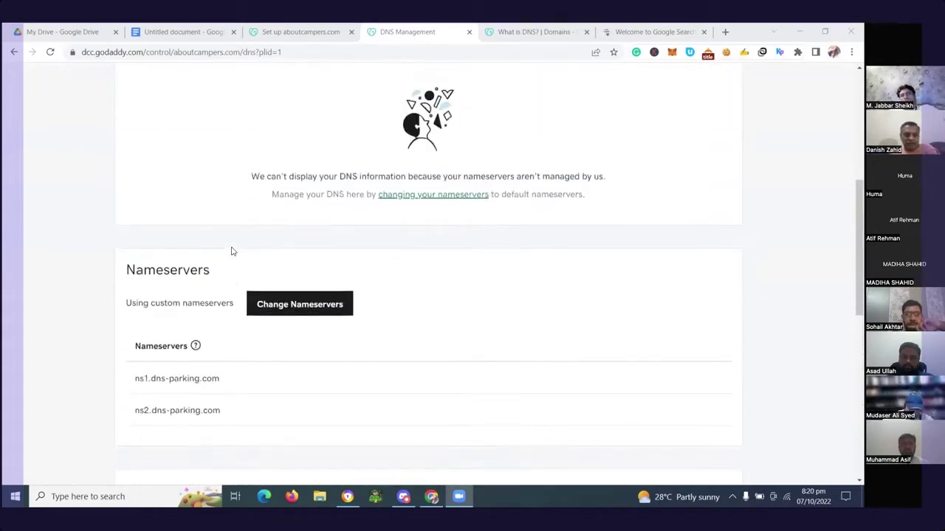
scroll(231, 251, "up", 2)
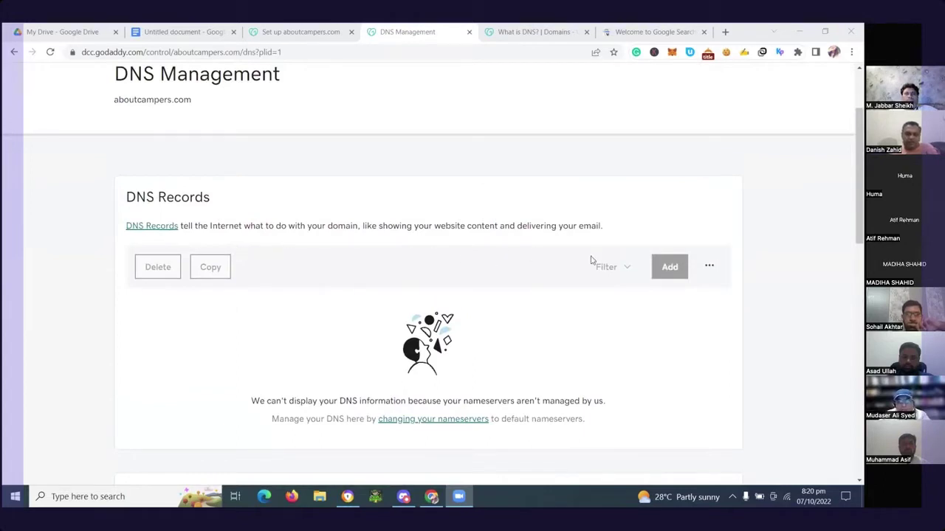
Go to Manage DNS Templates from the additional DNS record options and start a new template
left_click(709, 267)
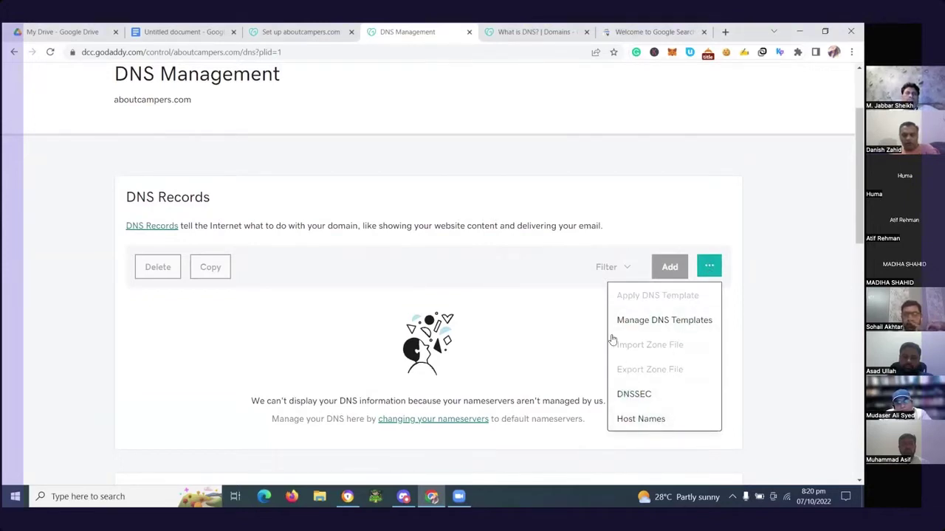
left_click(677, 325)
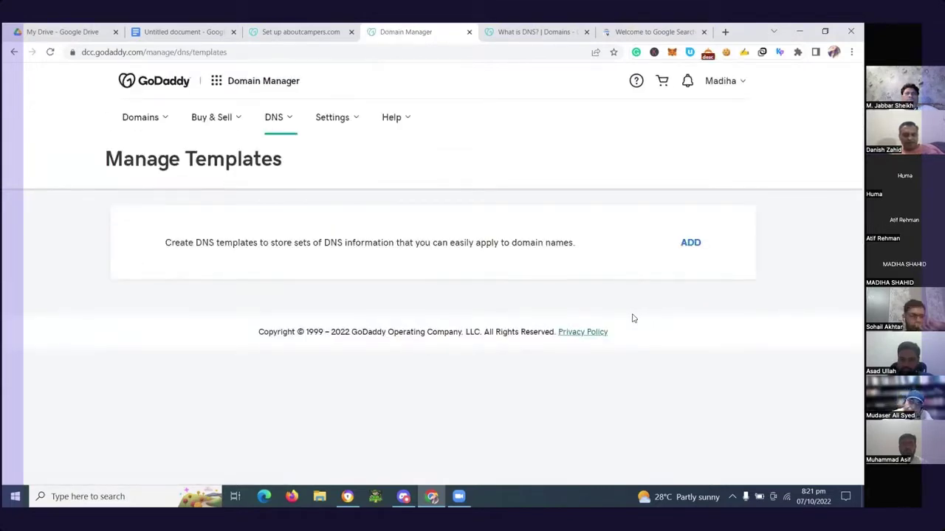
left_click(687, 242)
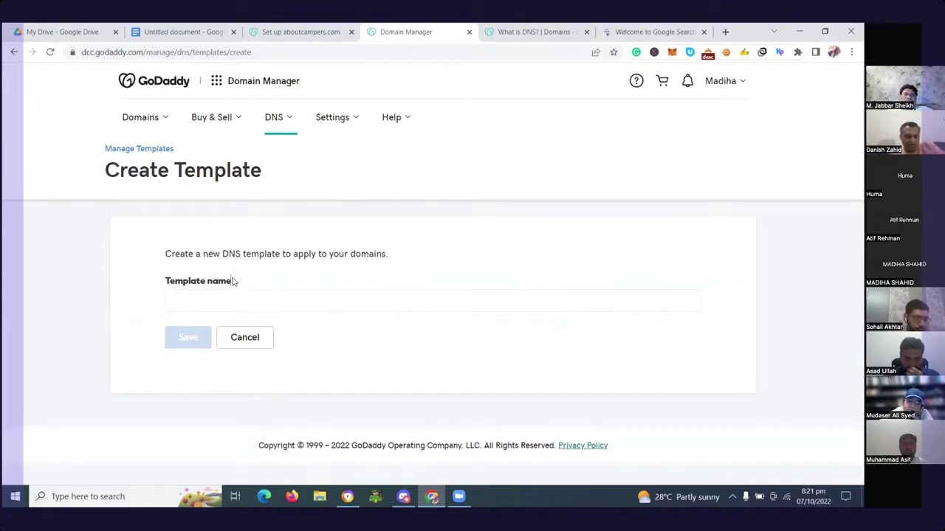
Name the new DNS template "txt" and save it
left_click(175, 302)
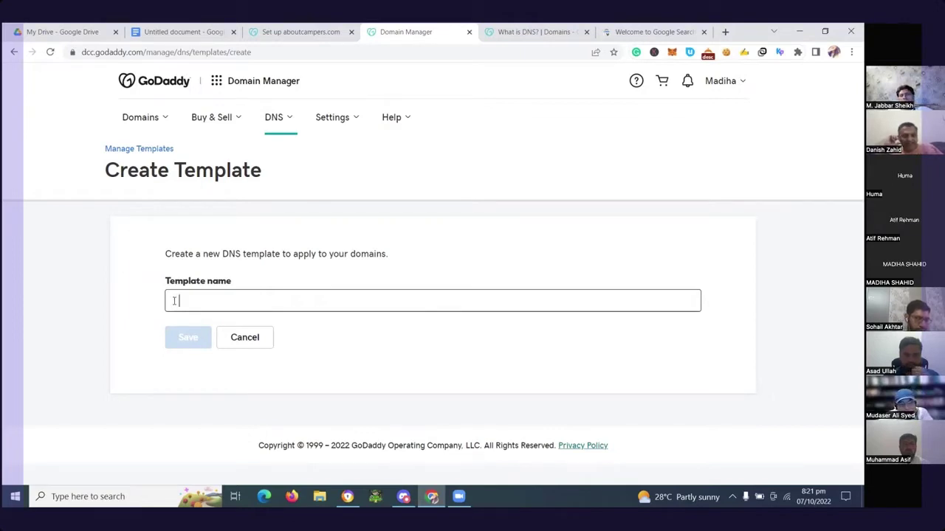
type("d")
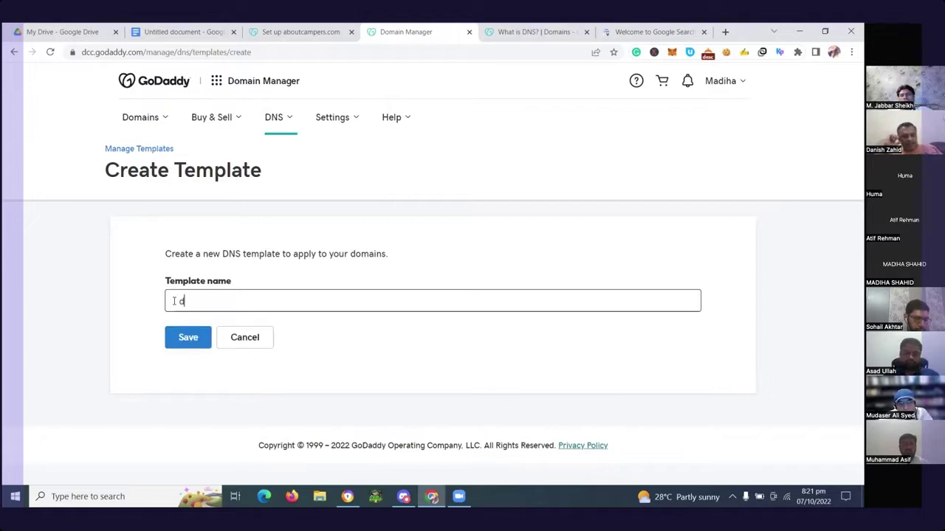
key("BackSpace")
type("t")
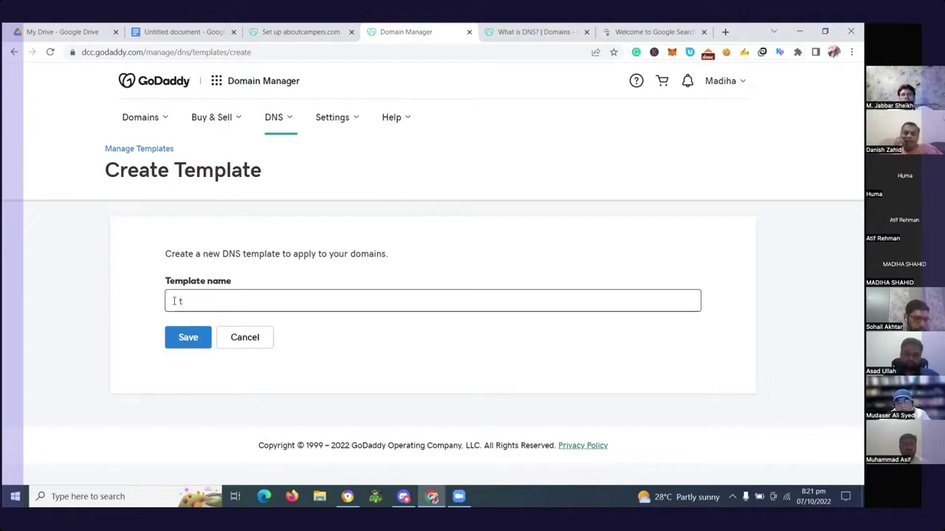
type("h")
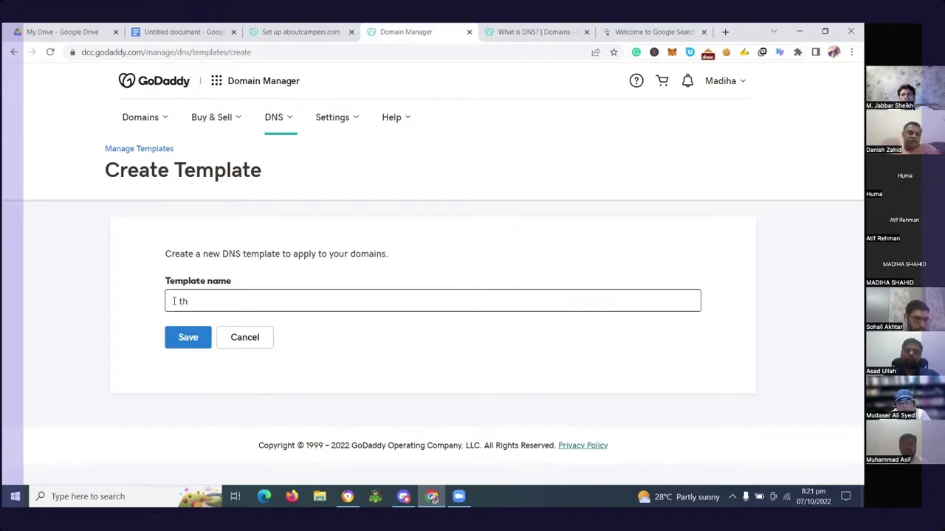
key("BackSpace")
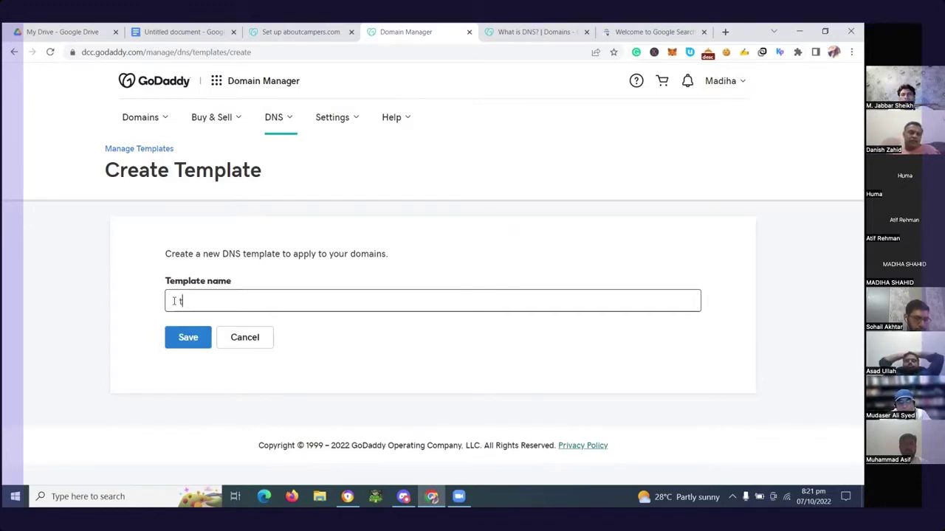
type("x")
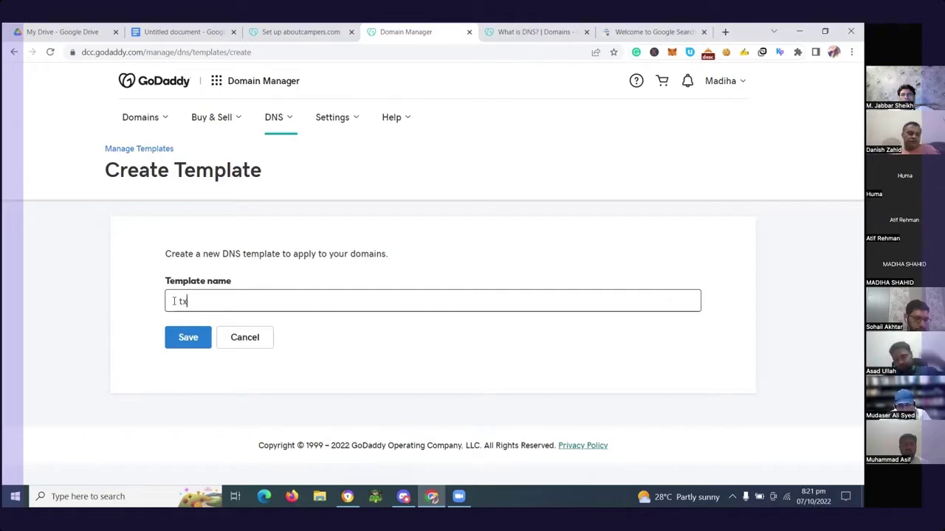
type("t")
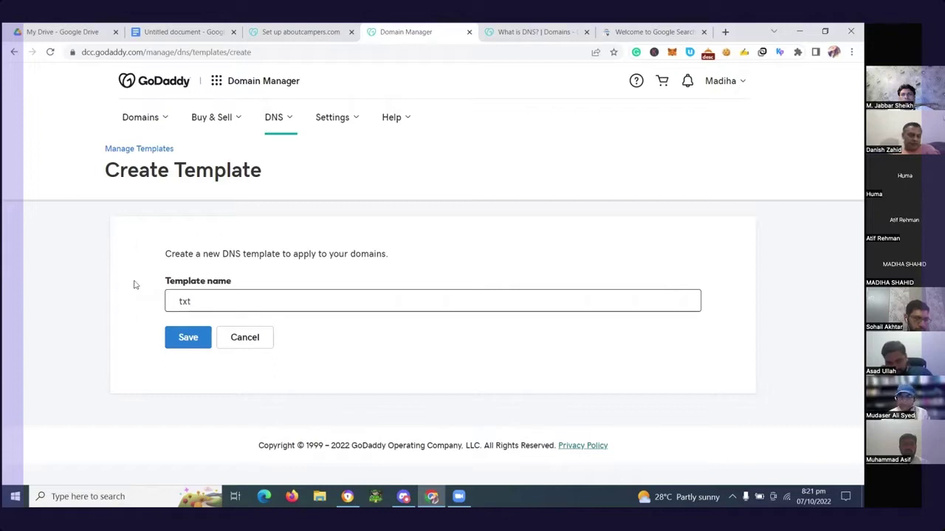
left_click(189, 344)
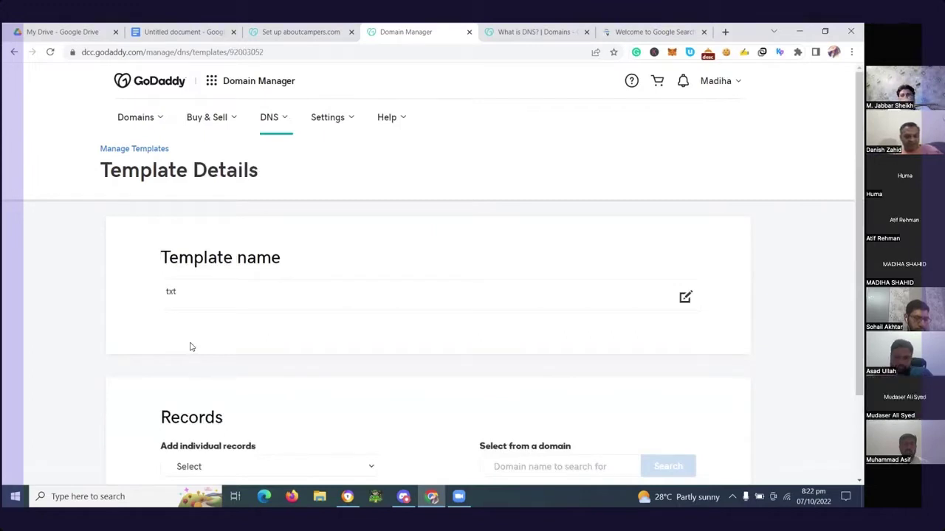
Start an individual record of type TXT in the Records section of the template
scroll(192, 346, "down", 2)
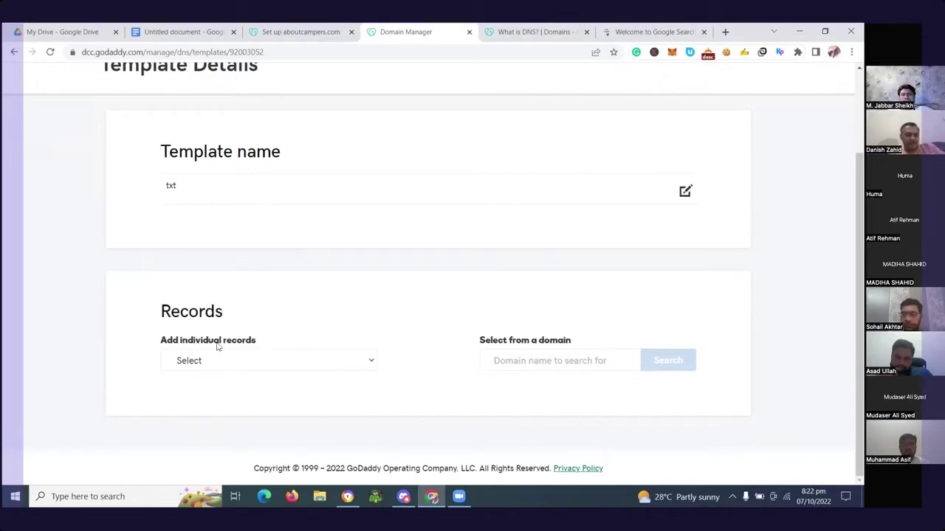
scroll(244, 325, "up", 2)
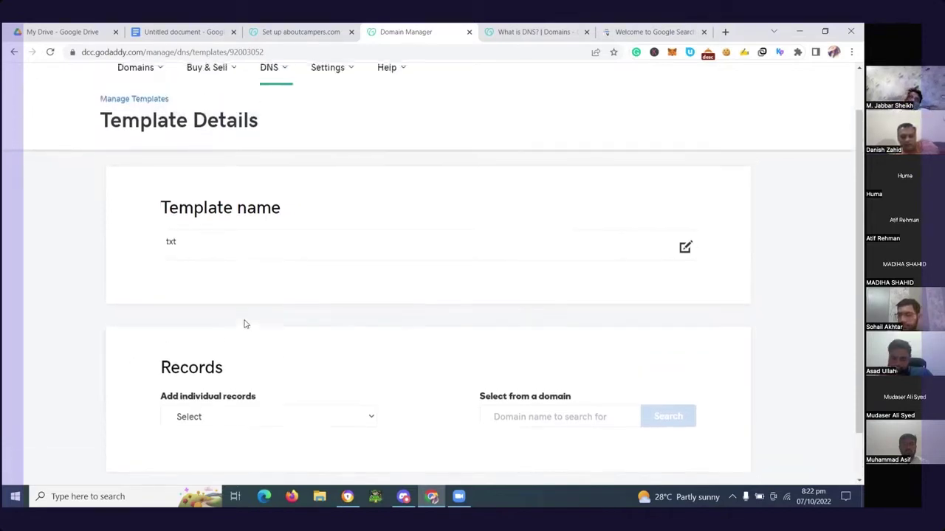
scroll(246, 323, "down", 2)
scroll(248, 324, "up", 3)
scroll(248, 325, "down", 3)
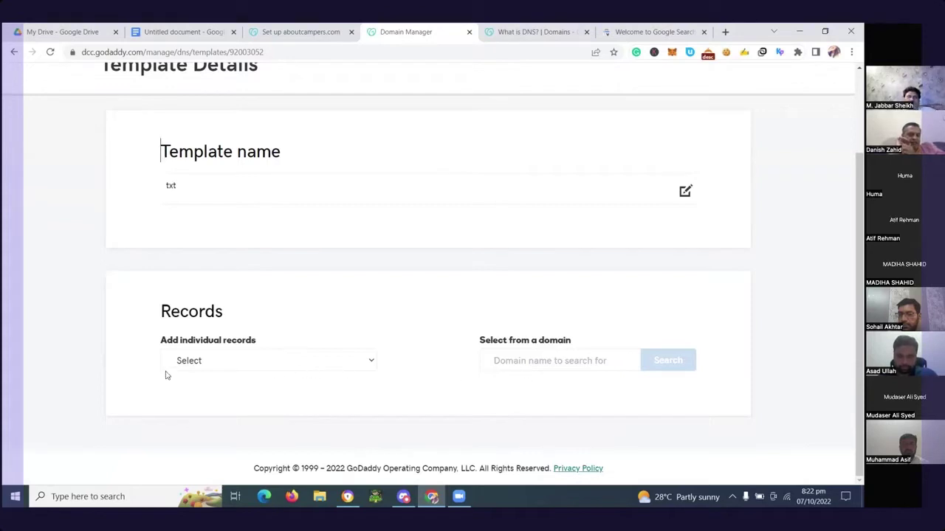
left_click(194, 363)
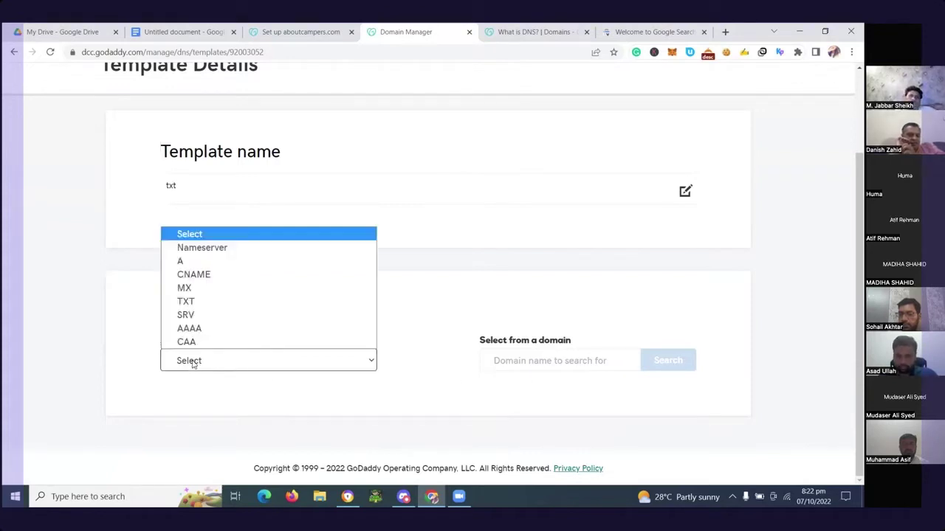
left_click(189, 363)
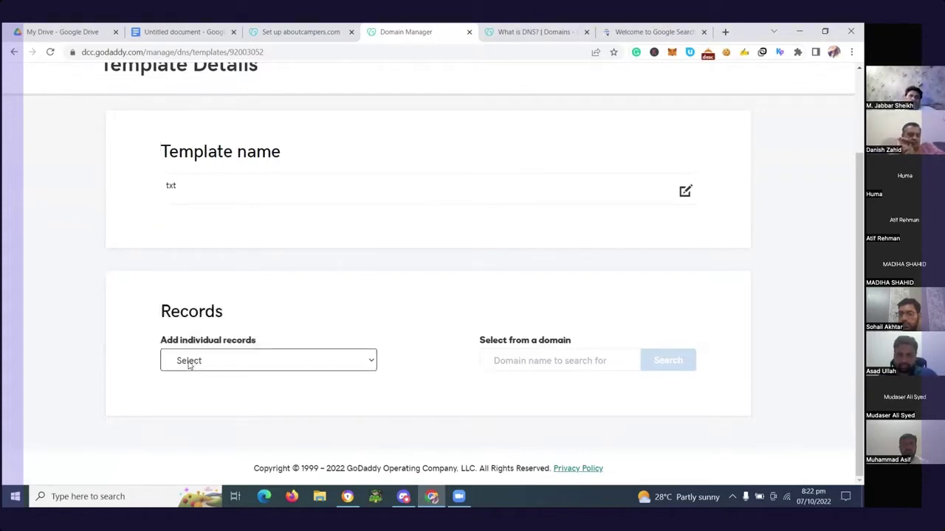
left_click(372, 362)
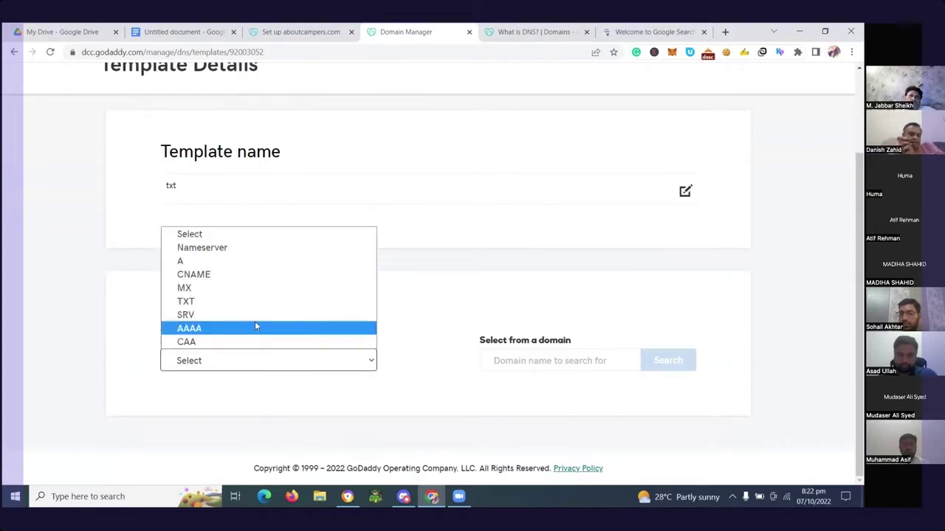
left_click(192, 302)
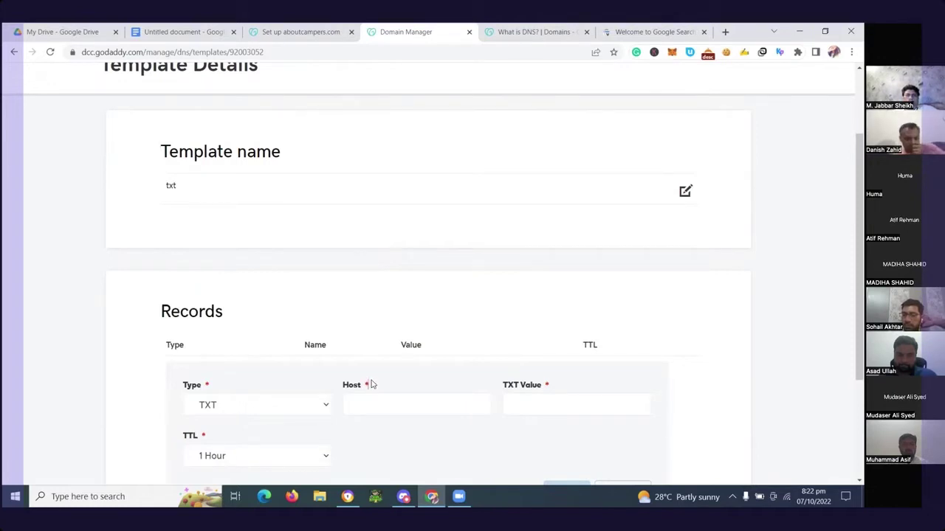
Set the host of the new TXT record to @
scroll(183, 212, "down", 2)
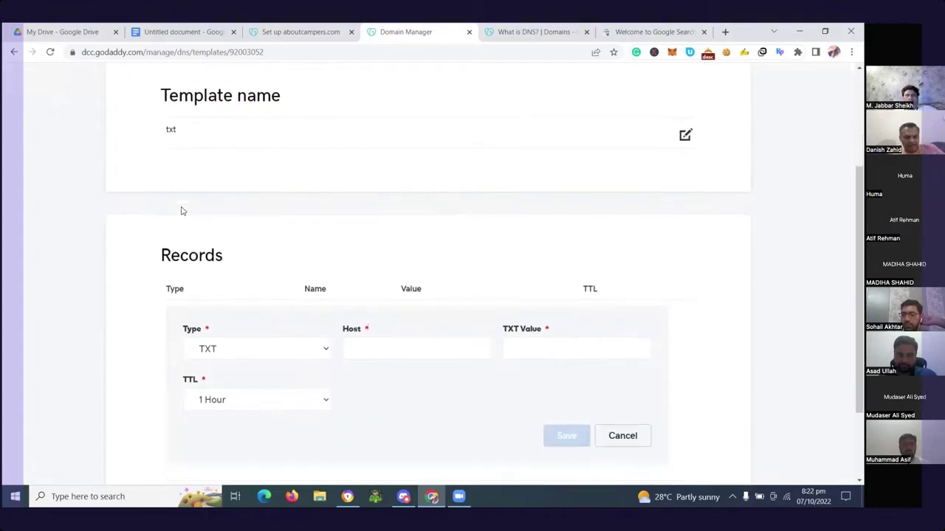
scroll(192, 215, "up", 3)
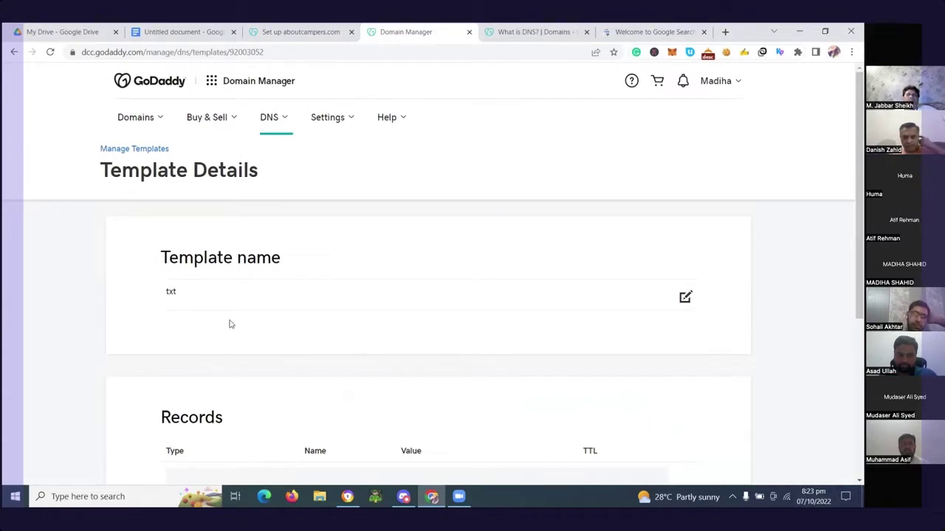
scroll(229, 324, "down", 3)
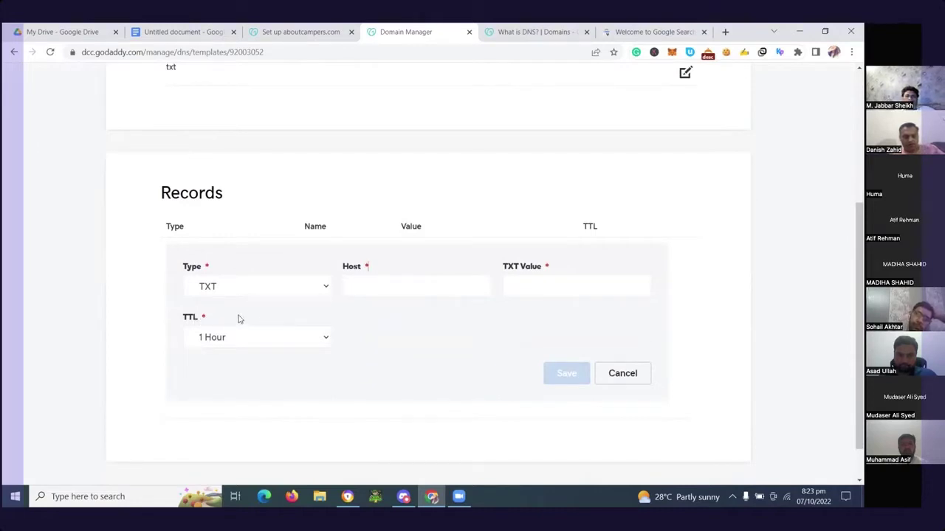
left_click(354, 288)
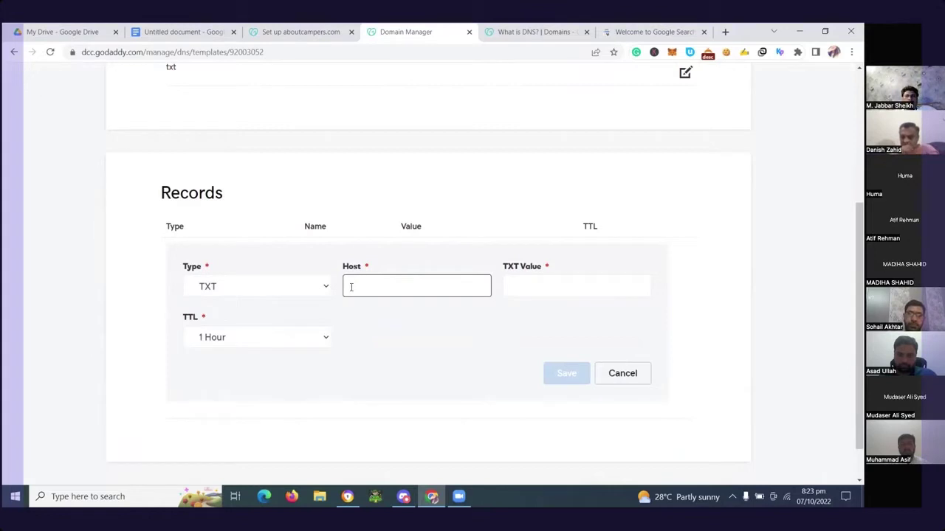
type("@")
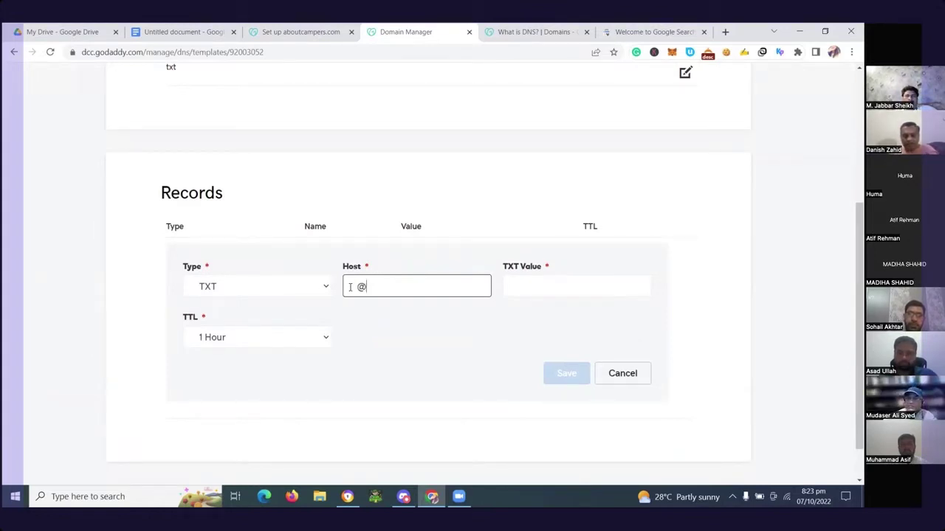
Paste the Google site verification token as the TXT value and save the new record in the template
left_click(547, 285)
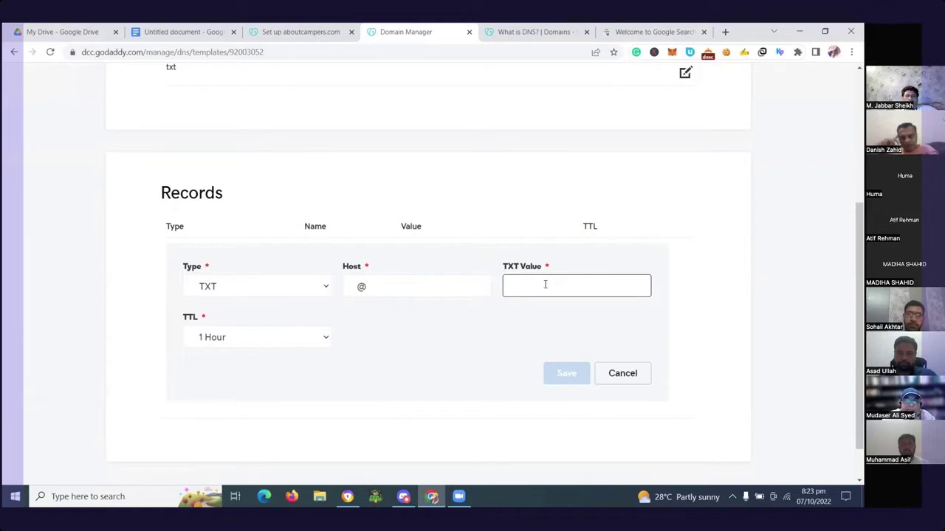
key("ctrl+v")
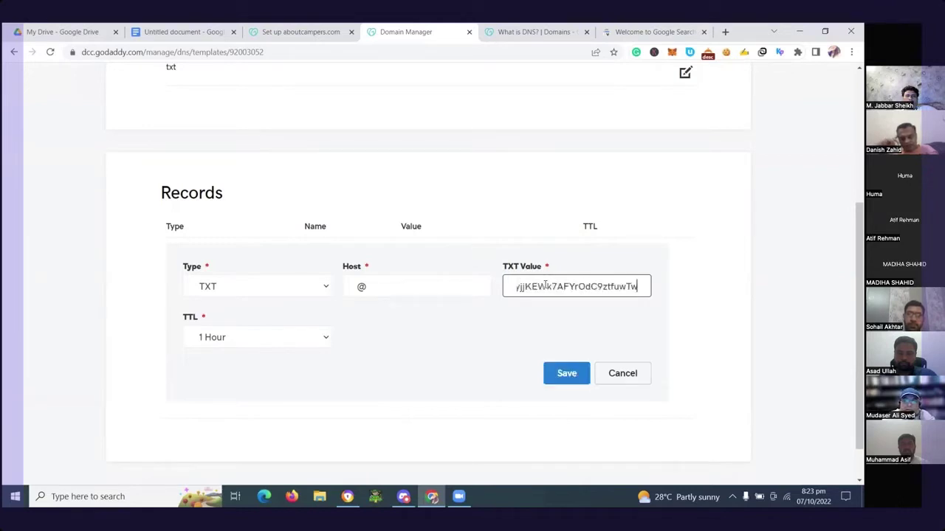
left_click(568, 374)
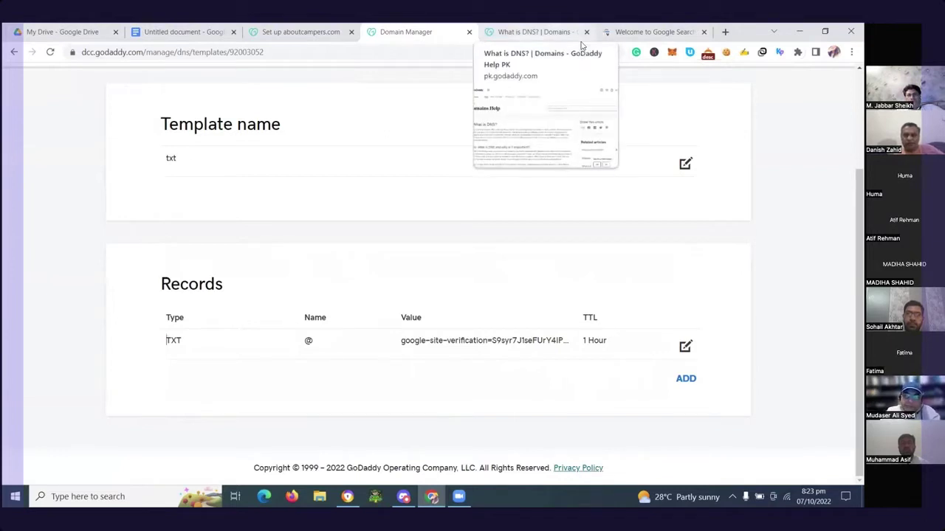
Close the My Drive and Untitled document tabs
left_click(581, 45)
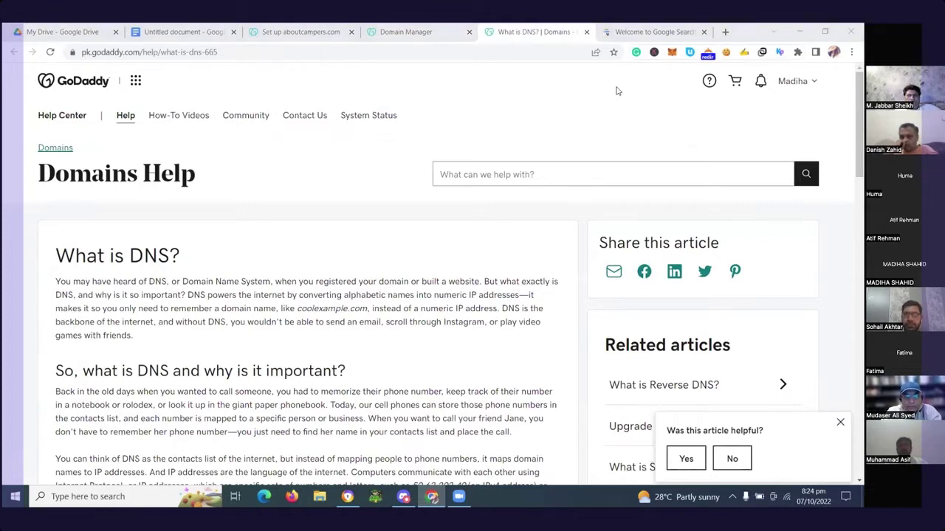
left_click(433, 45)
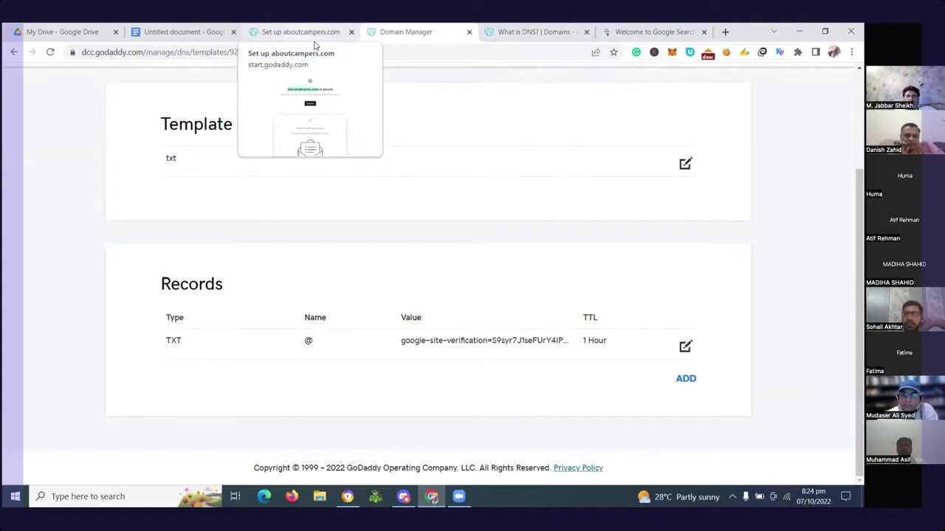
key("ctrl+2")
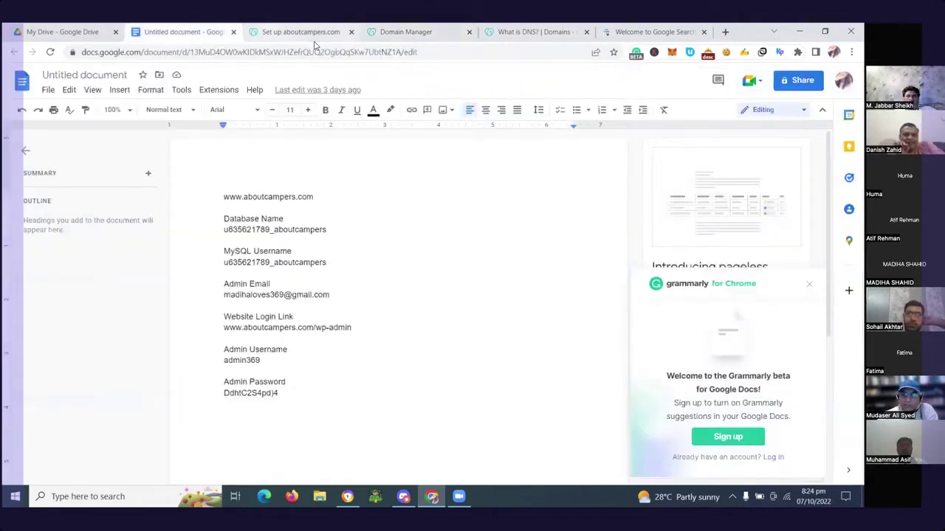
left_click(314, 43)
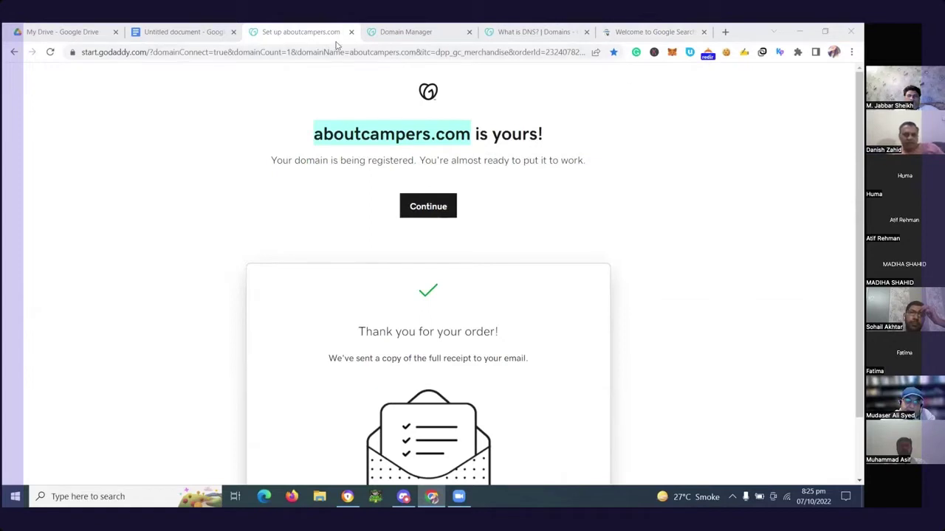
left_click(115, 32)
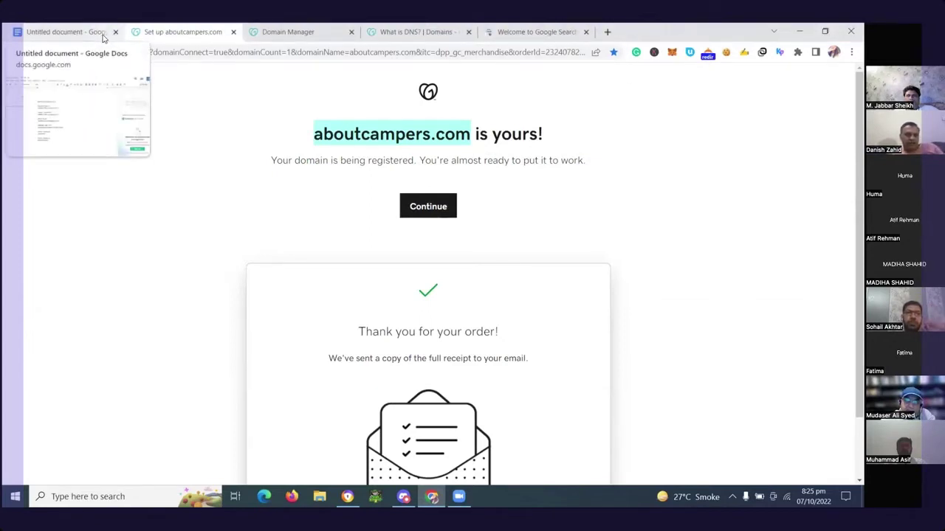
left_click(116, 32)
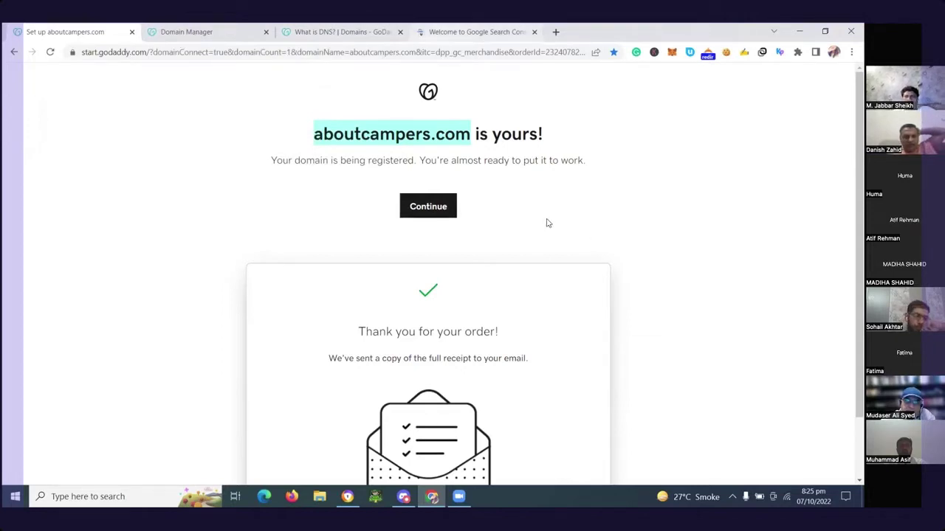
Return to Google Search Console, try to verify ownership of aboutcampers.com via the DNS record, and dismiss the result
key("ctrl+4")
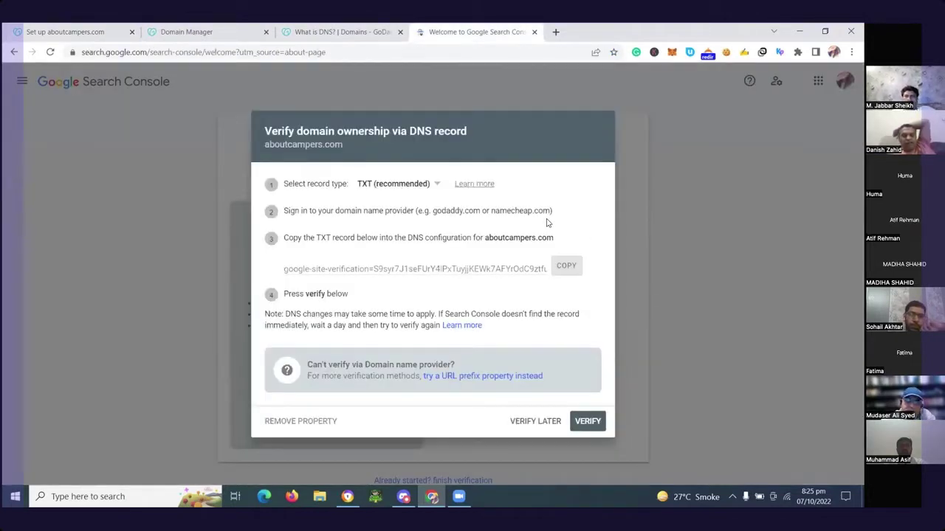
left_click(584, 421)
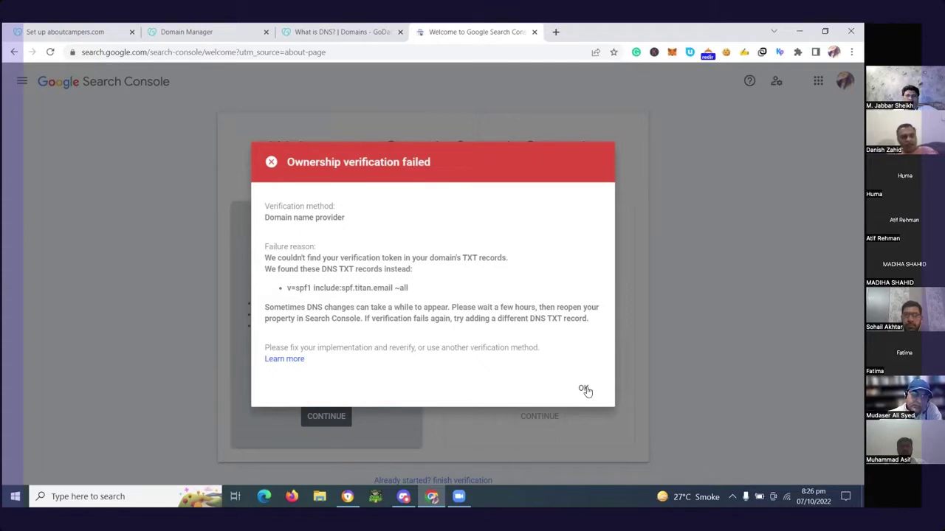
left_click(583, 389)
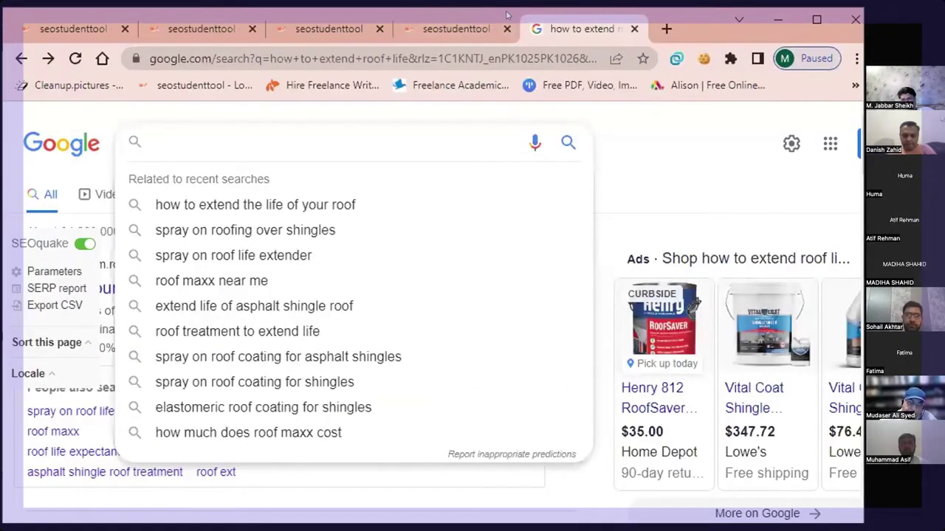
Close the open seostudenttool pages and the roof life Google search in the other Chrome window
left_click_drag(491, 26, 422, 81)
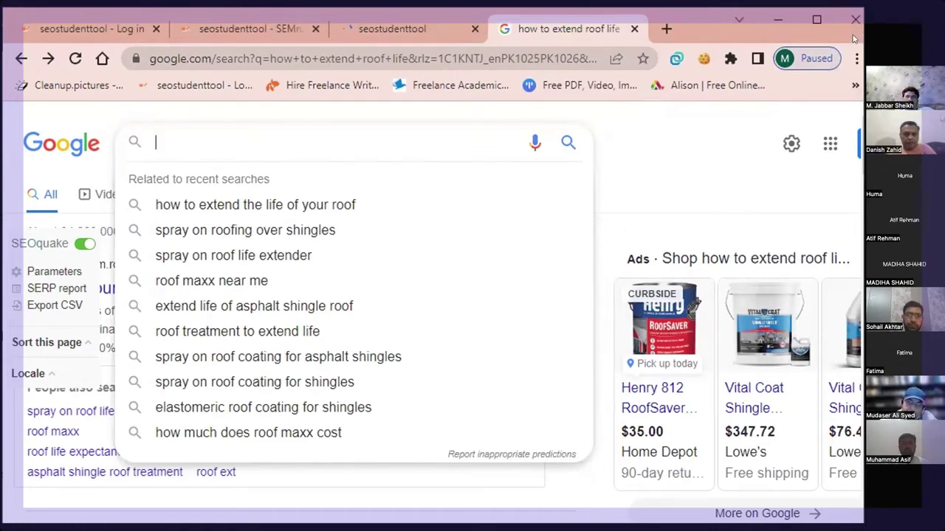
left_click(635, 34)
left_click(588, 36)
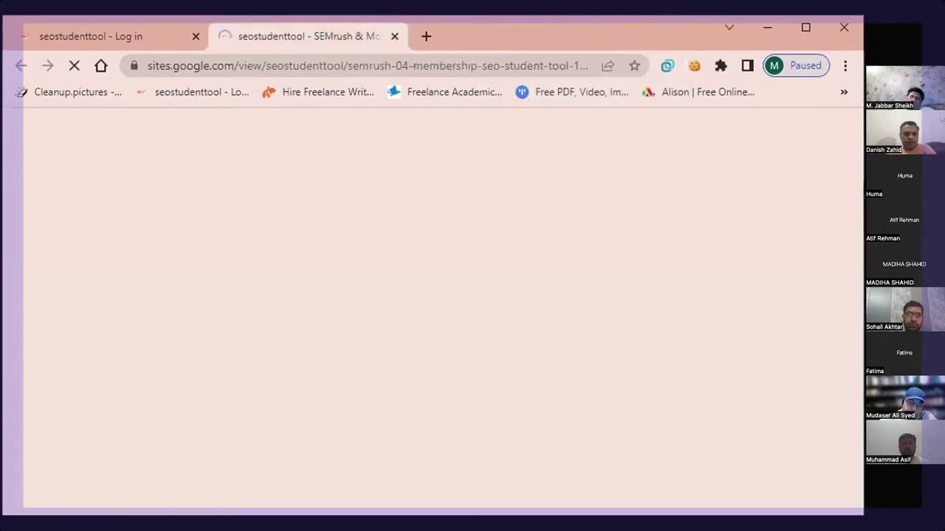
left_click(394, 35)
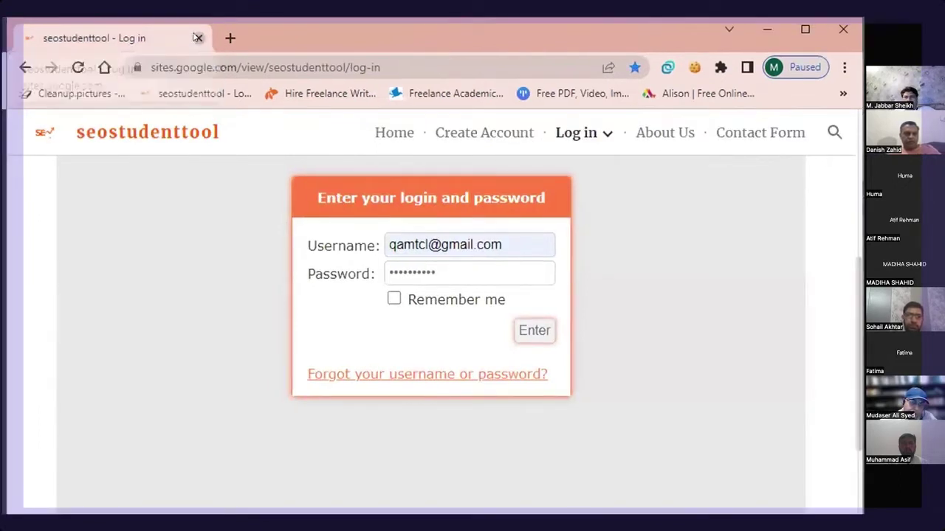
left_click(198, 38)
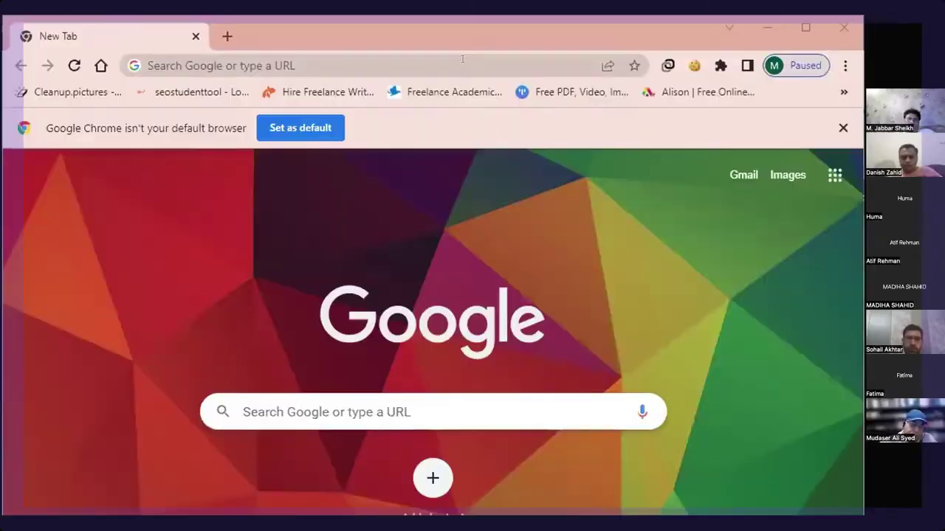
Search Google for "google console" and go to the Google Search Console Tools result
left_click(462, 60)
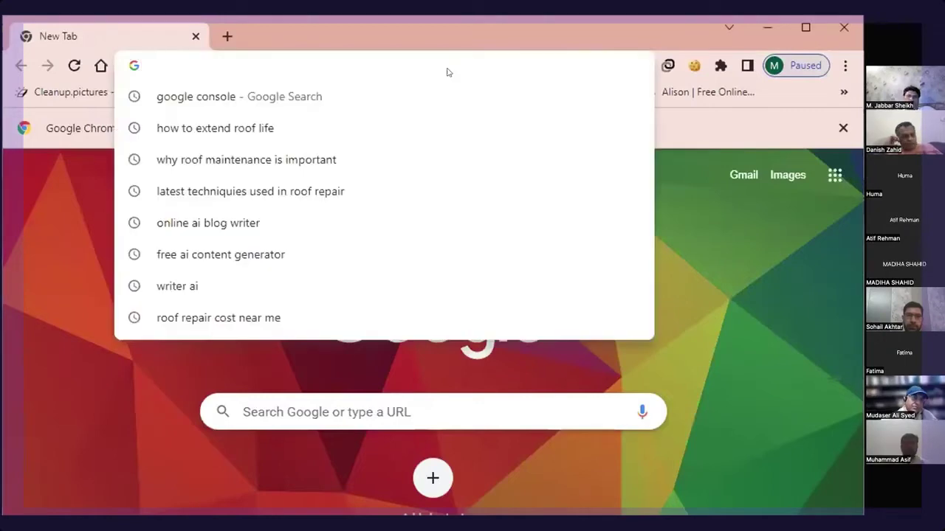
key("Down")
left_click(181, 91)
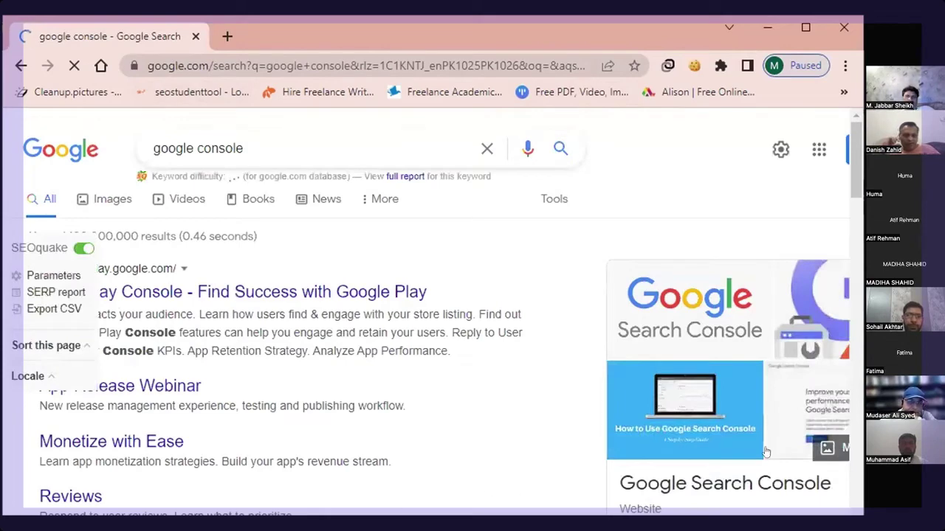
left_click_drag(857, 184, 857, 235)
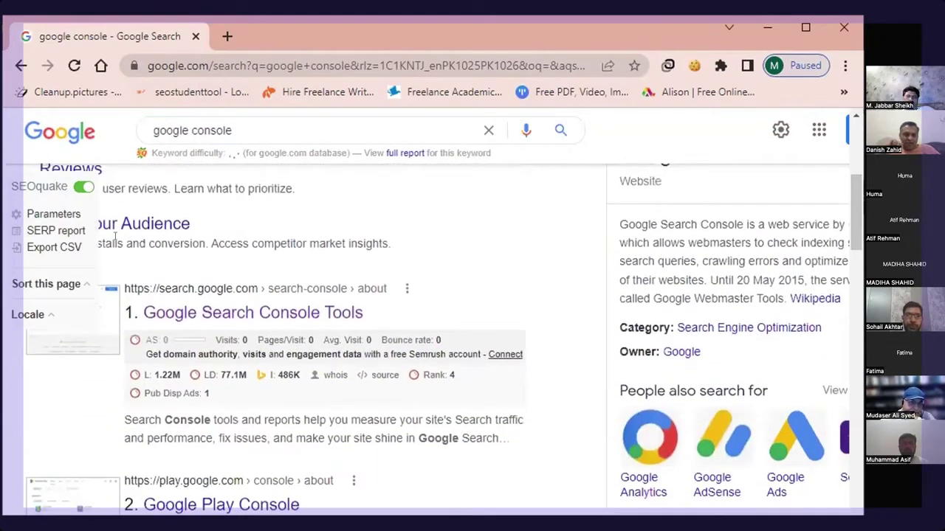
left_click(220, 316)
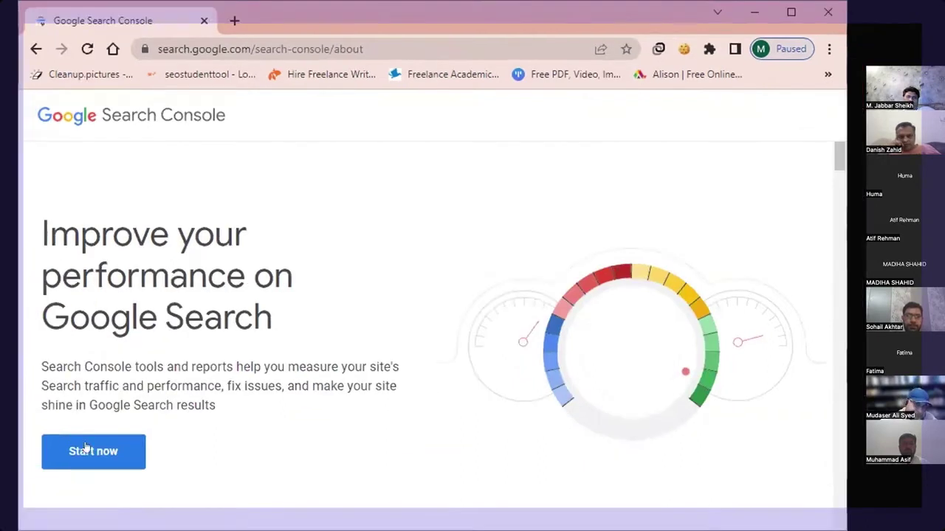
Start Search Console and sign in with the first listed Google account by entering the account password
left_click(74, 484)
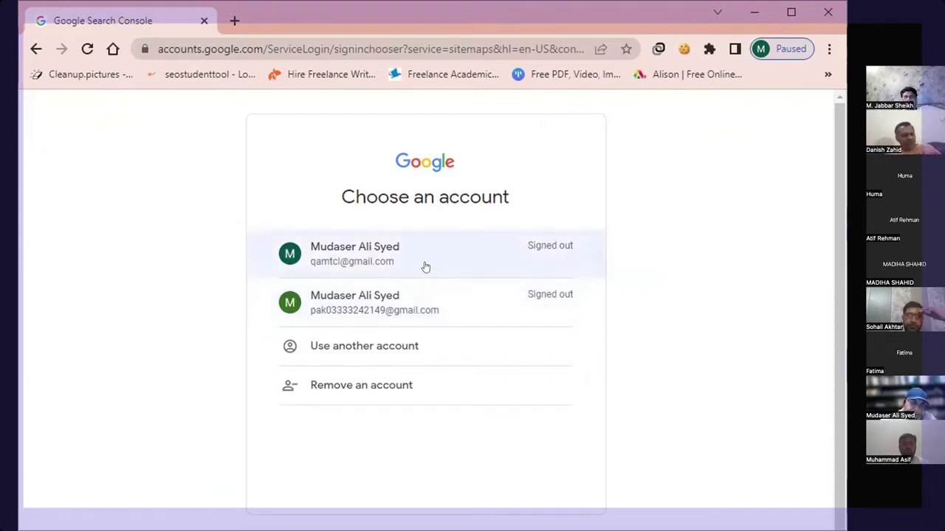
left_click(425, 266)
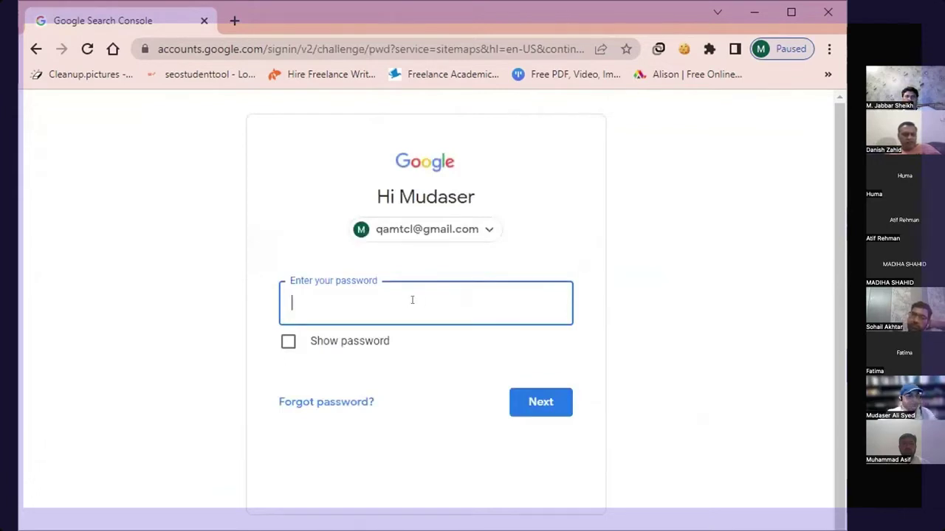
type("•")
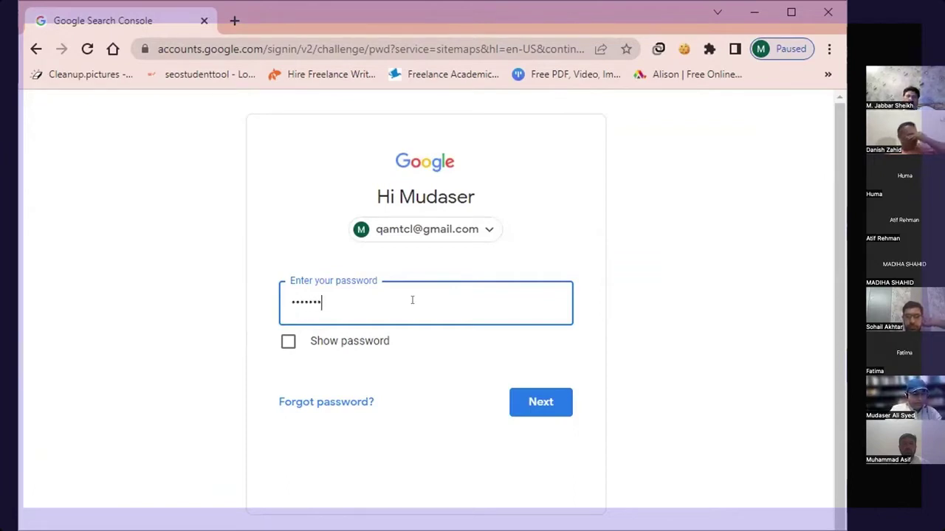
type("••")
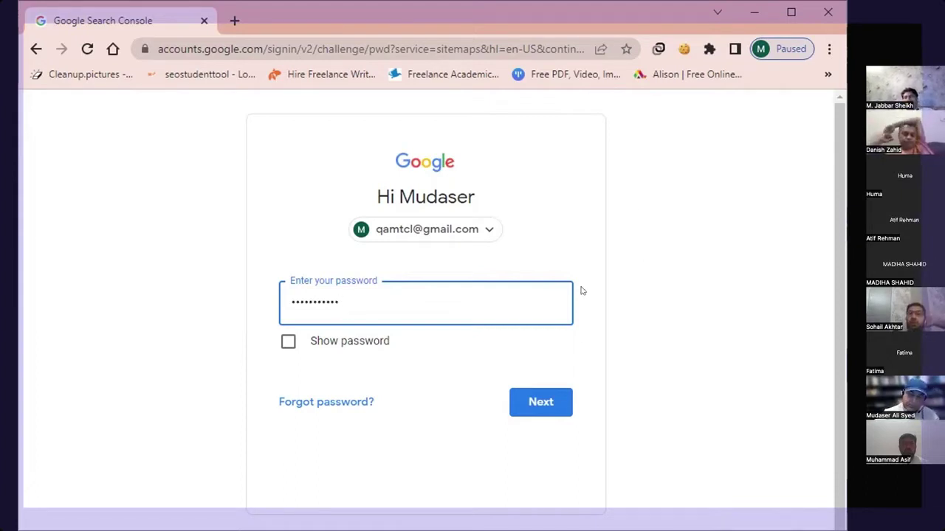
left_click(559, 403)
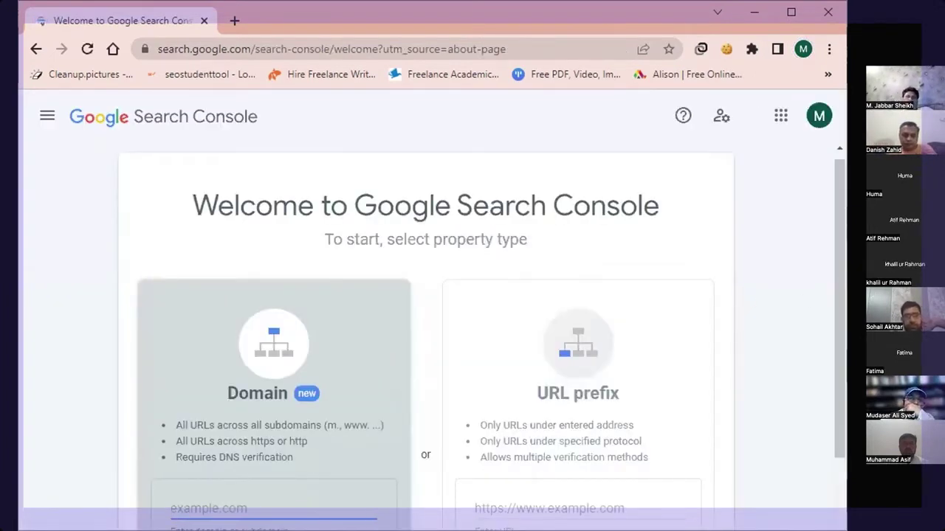
Sign out of the current Google account from Search Console
left_click_drag(837, 224, 842, 317)
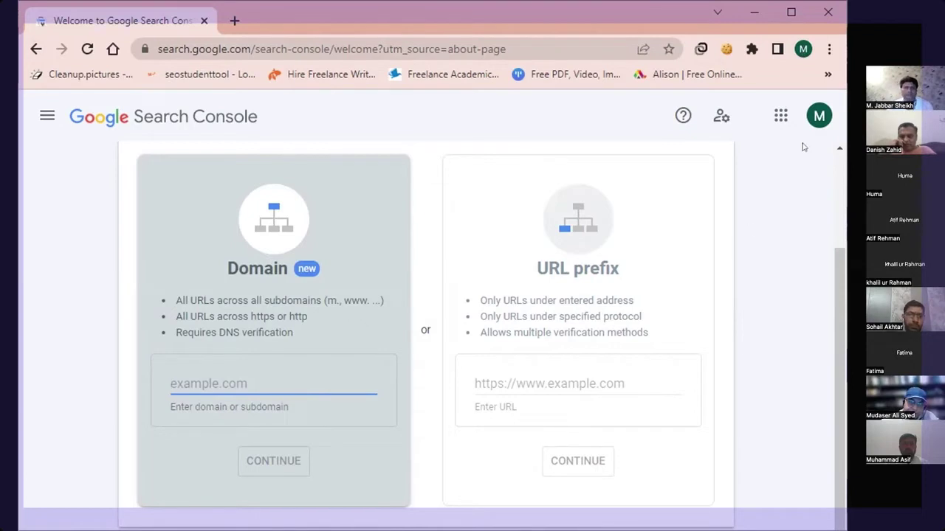
right_click(817, 116)
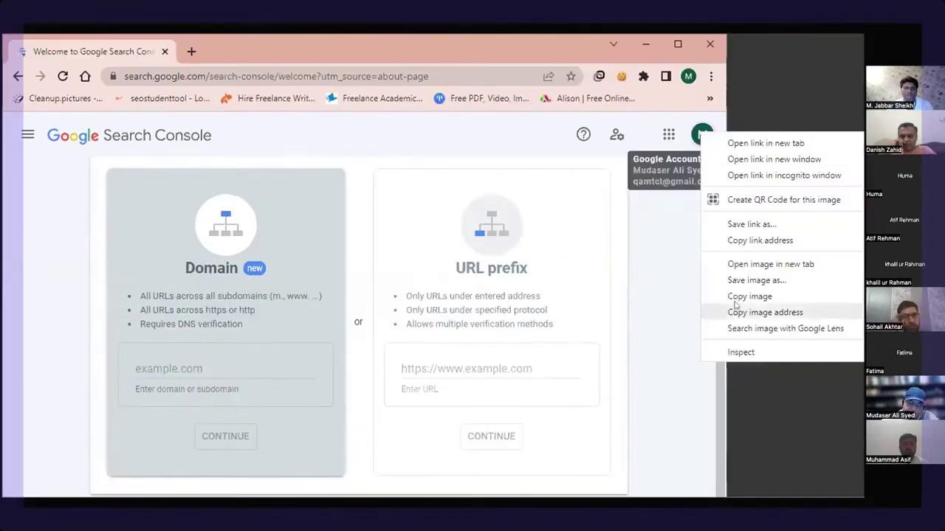
left_click(526, 131)
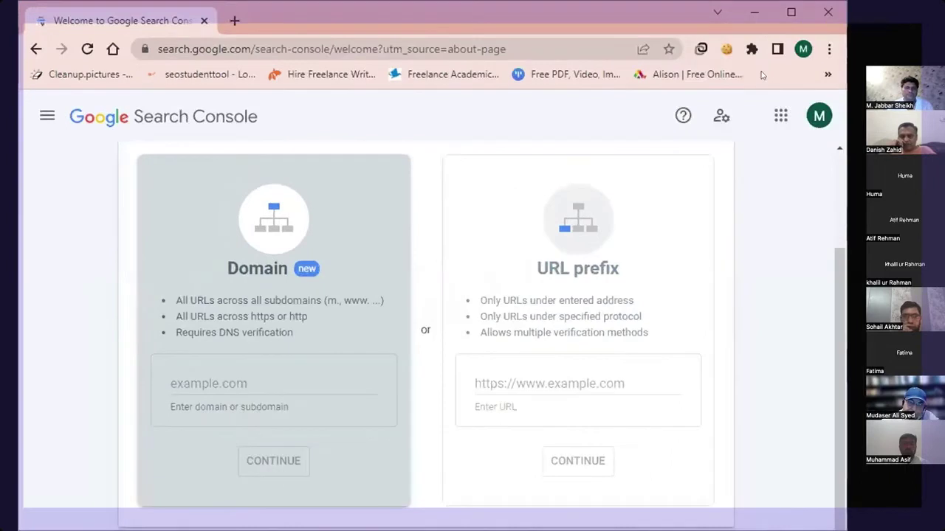
left_click(802, 49)
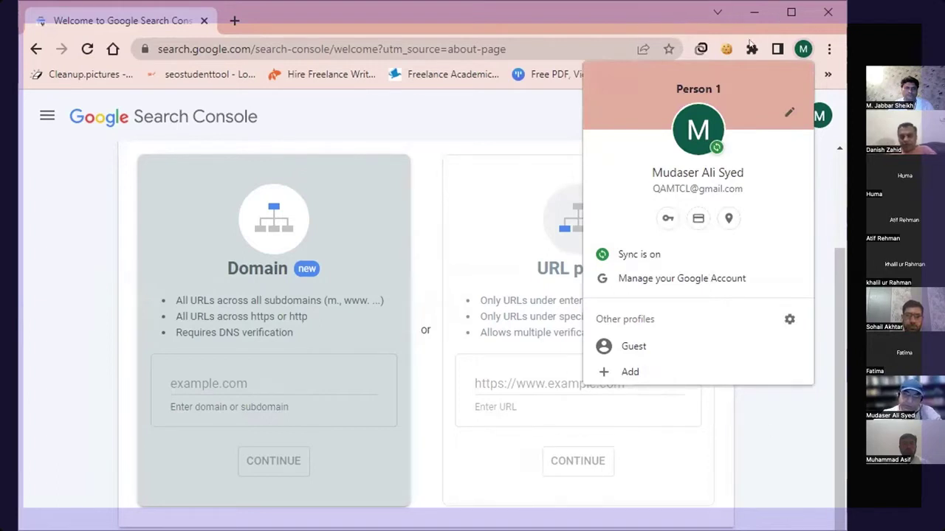
left_click(495, 164)
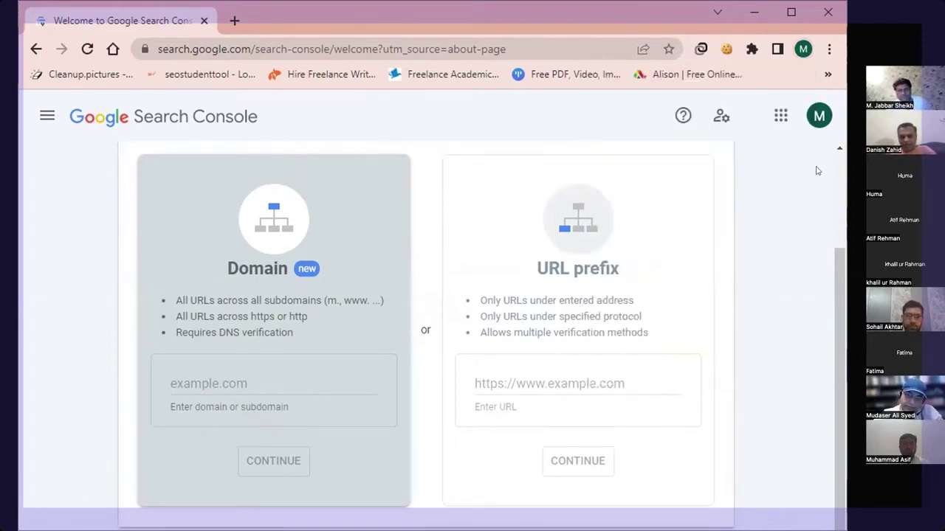
left_click(818, 120)
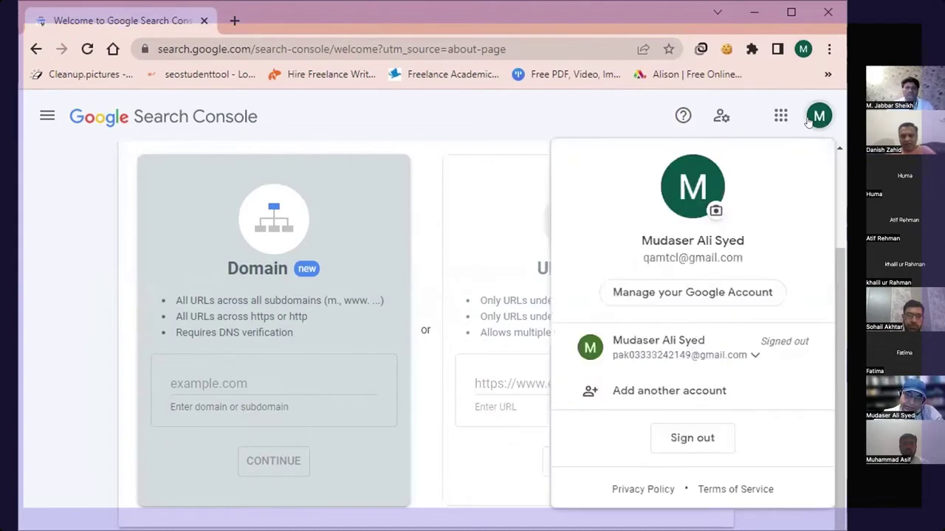
left_click(694, 436)
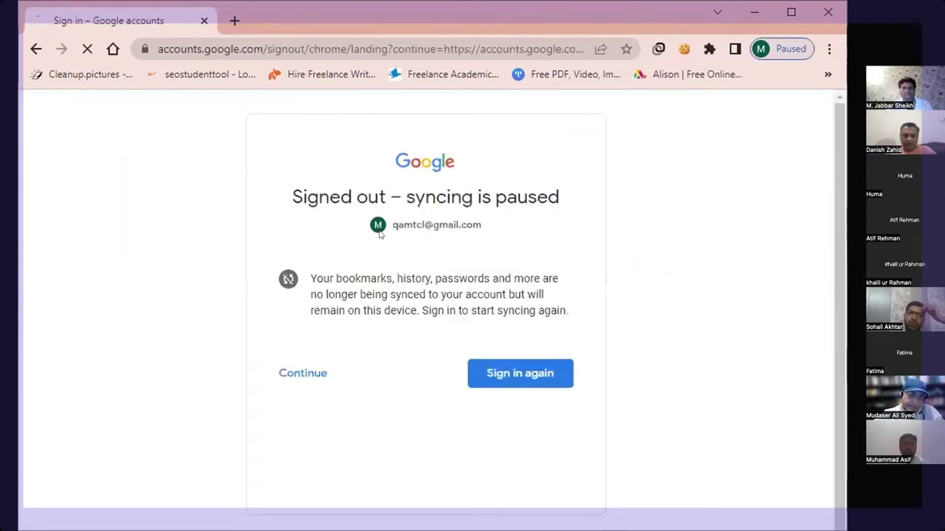
Begin signing in again, abandon the identity check and go back to the Search Console start page
left_click(526, 378)
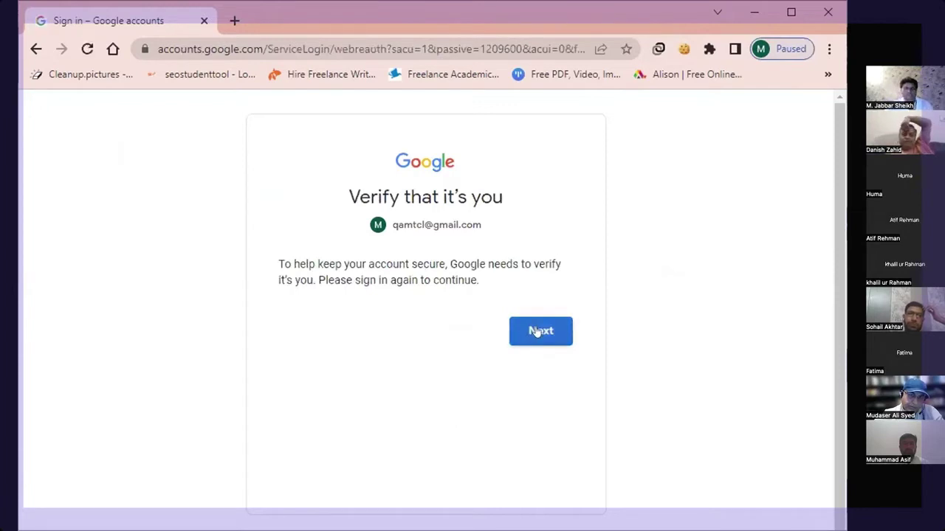
left_click(35, 49)
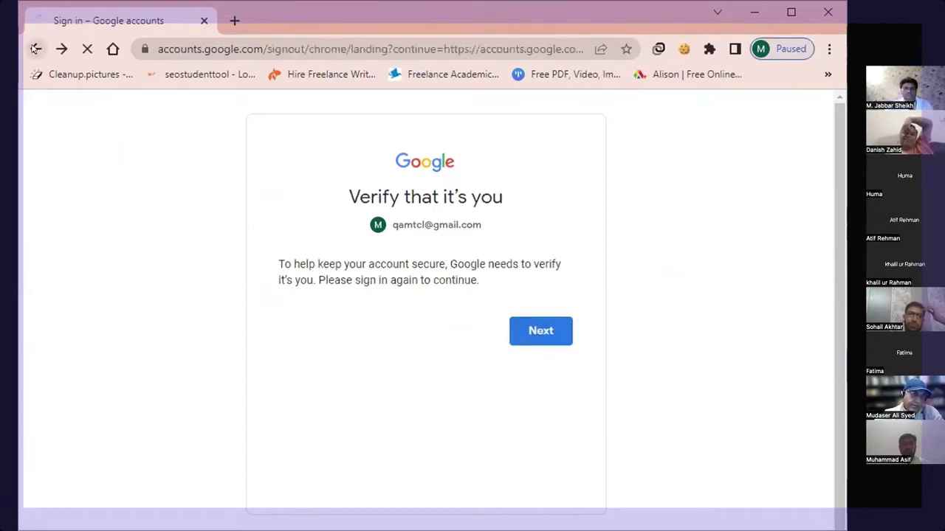
left_click(36, 51)
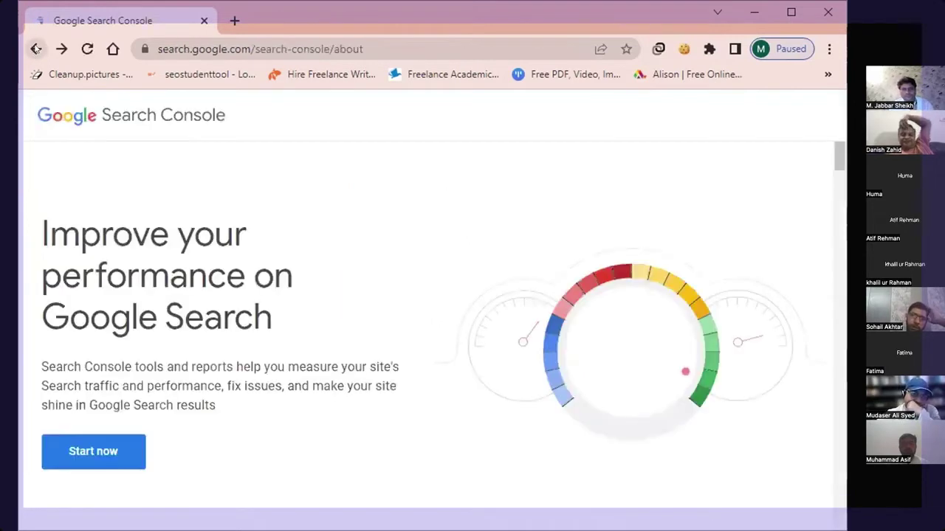
Start Search Console and sign in with the second listed Google account by entering the account password
left_click(93, 451)
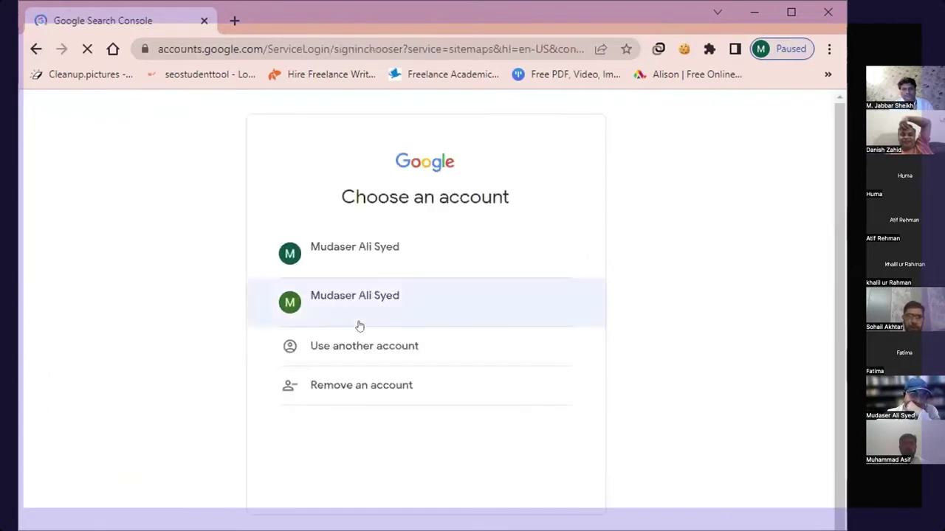
left_click(374, 303)
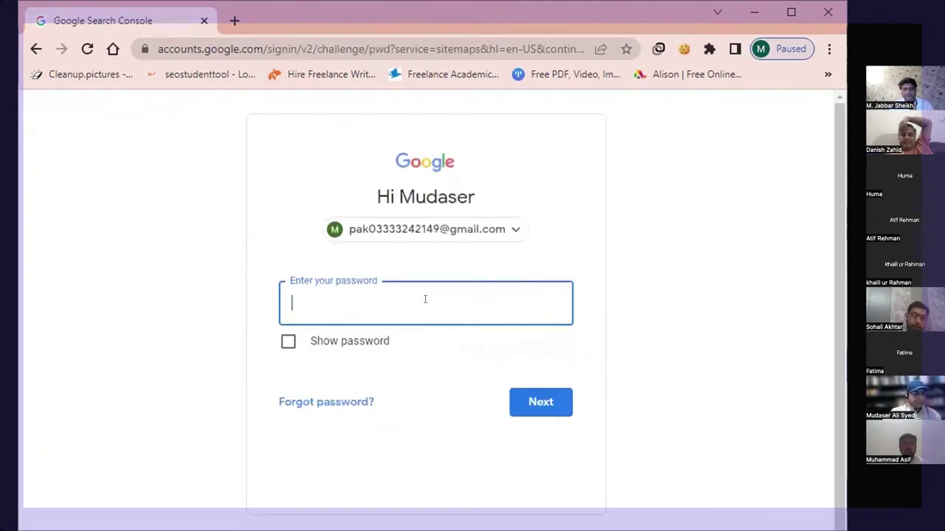
type("•••")
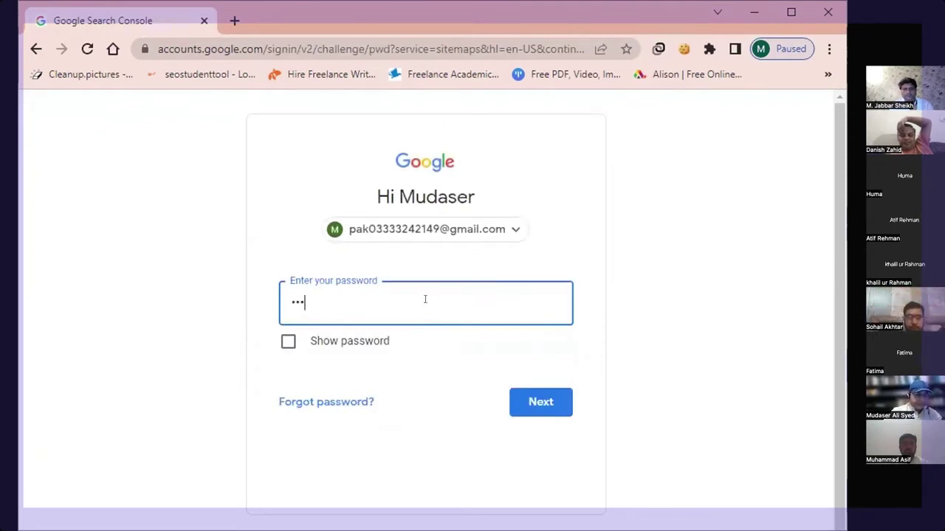
type("•••")
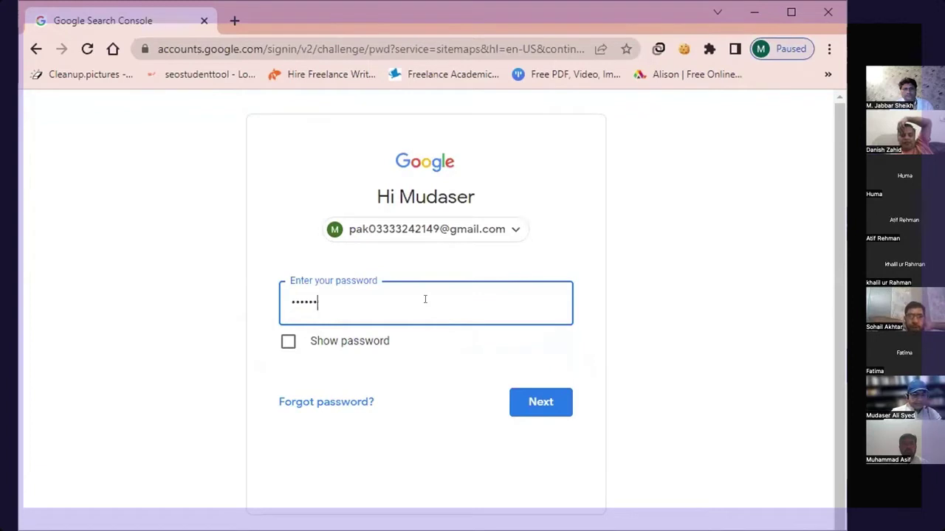
type("••••")
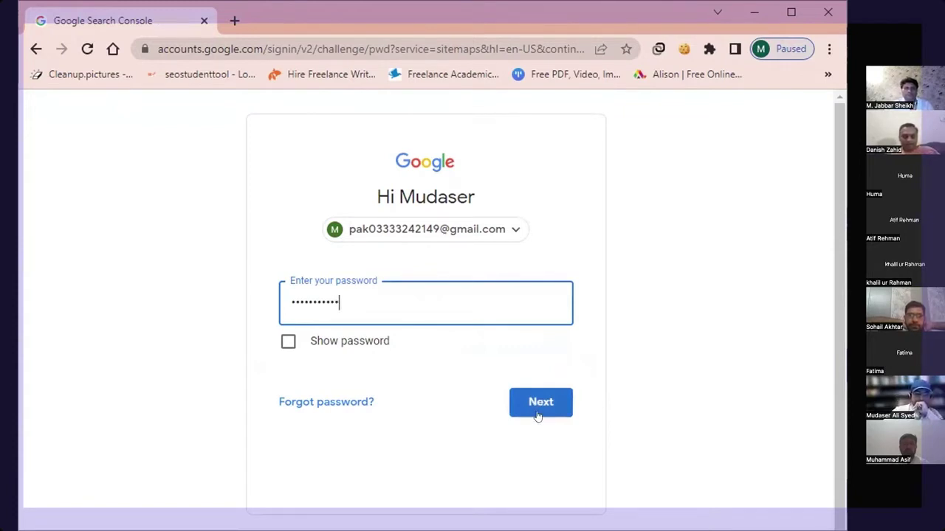
left_click(546, 403)
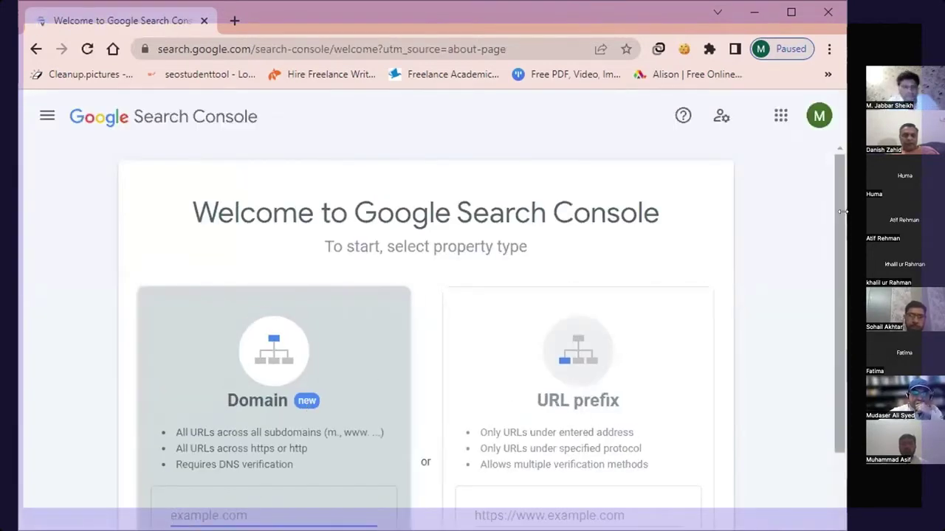
Add newyorkhomeadvisor.com as a Domain property and copy its TXT verification record
scroll(778, 352, "down", 2)
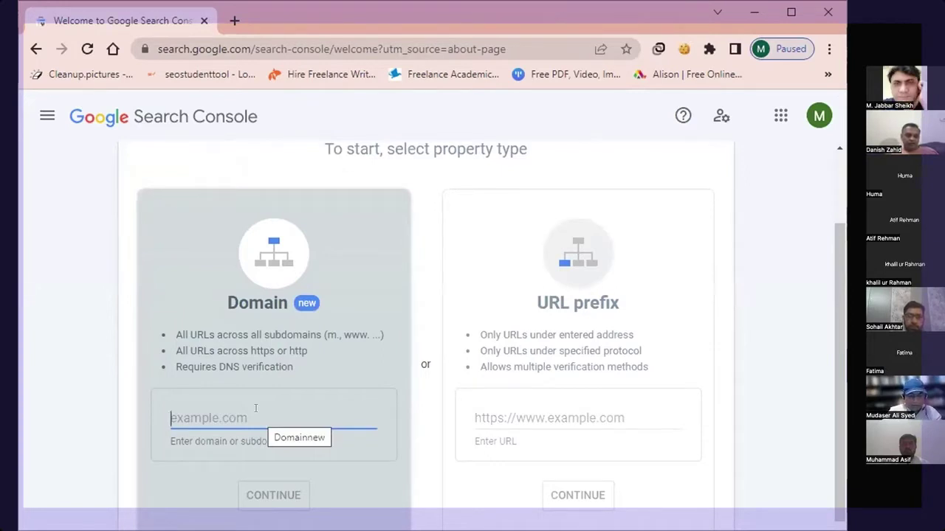
type("newyor")
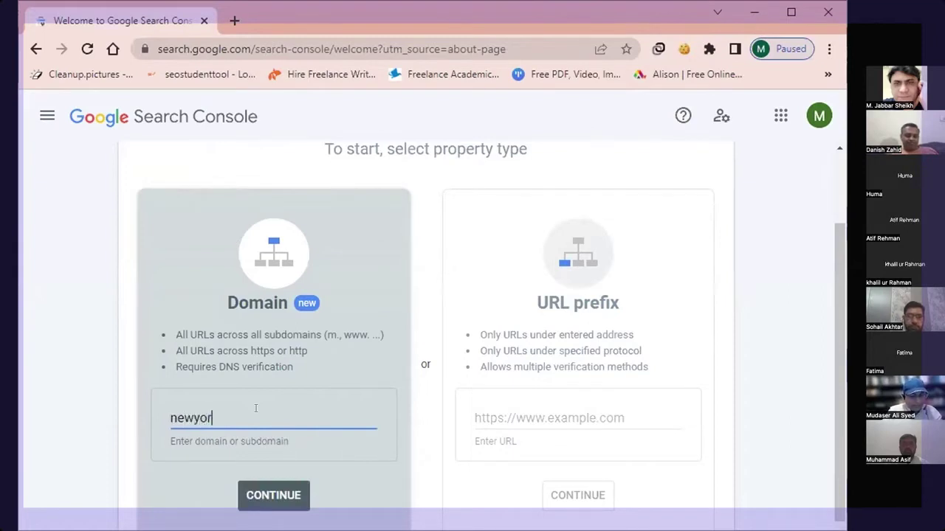
type("k")
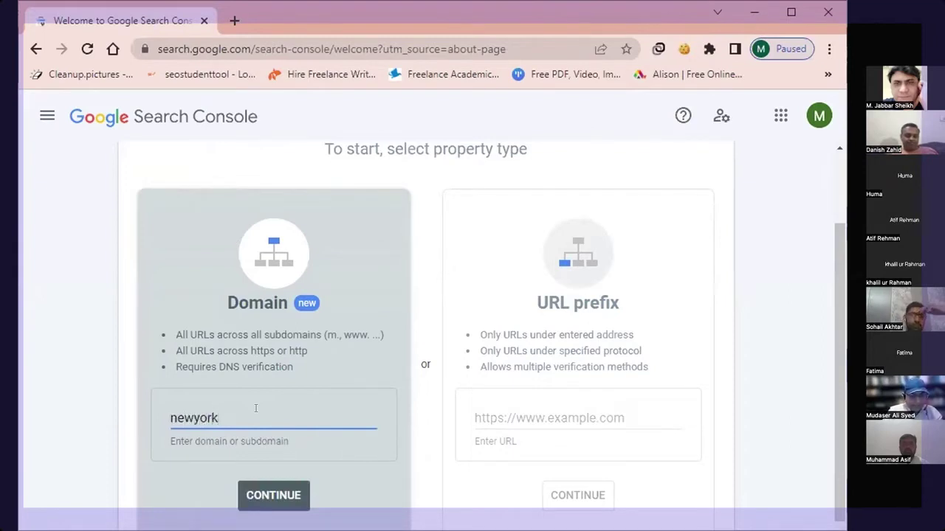
type("home")
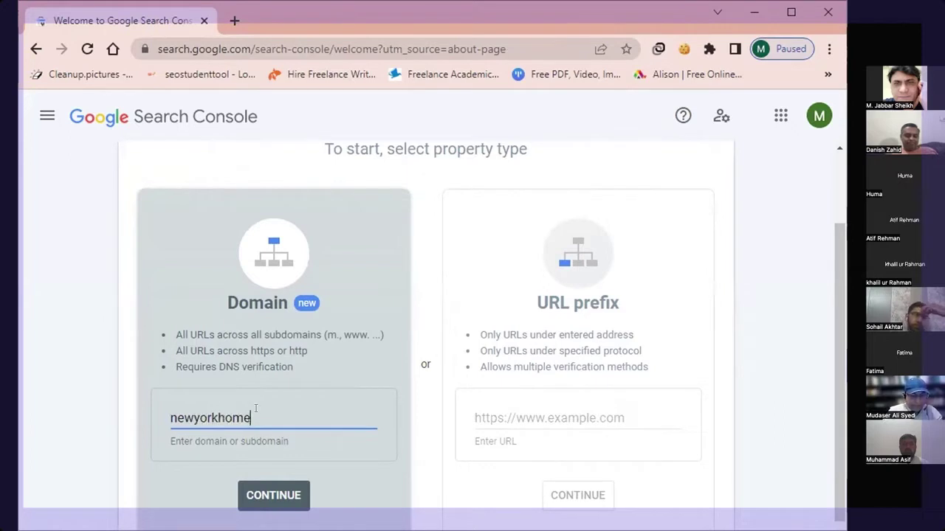
type("advisor")
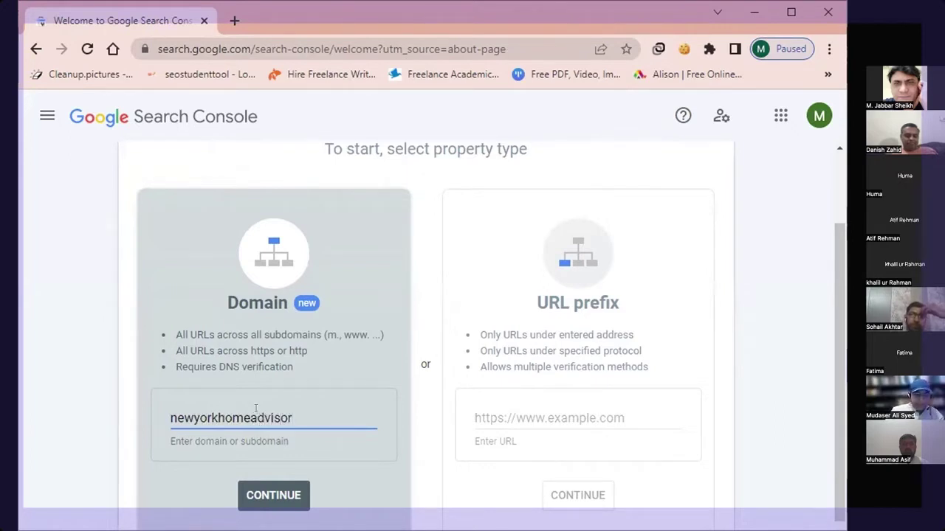
type(".com")
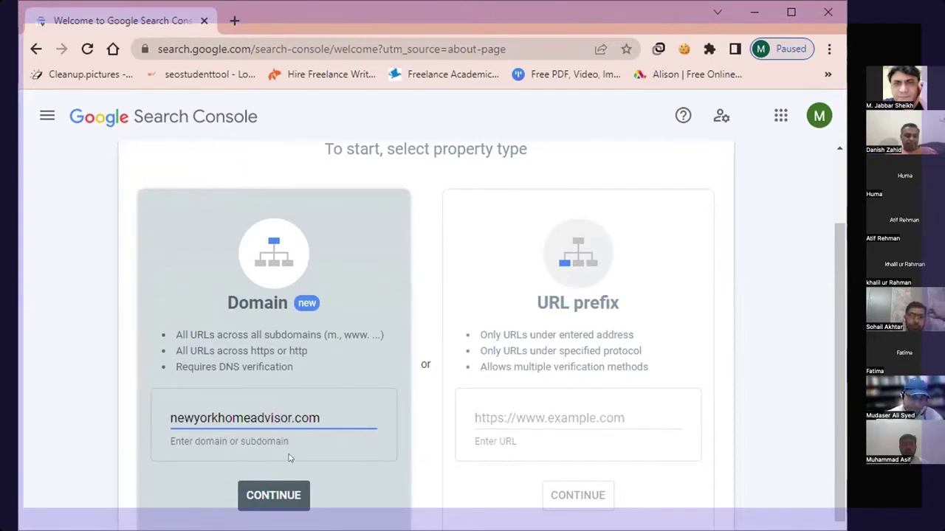
left_click(280, 495)
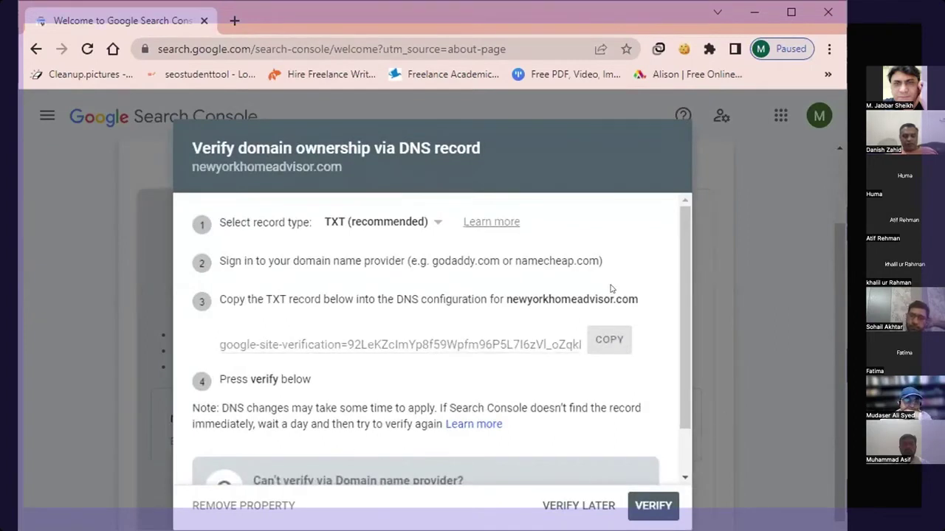
left_click(607, 341)
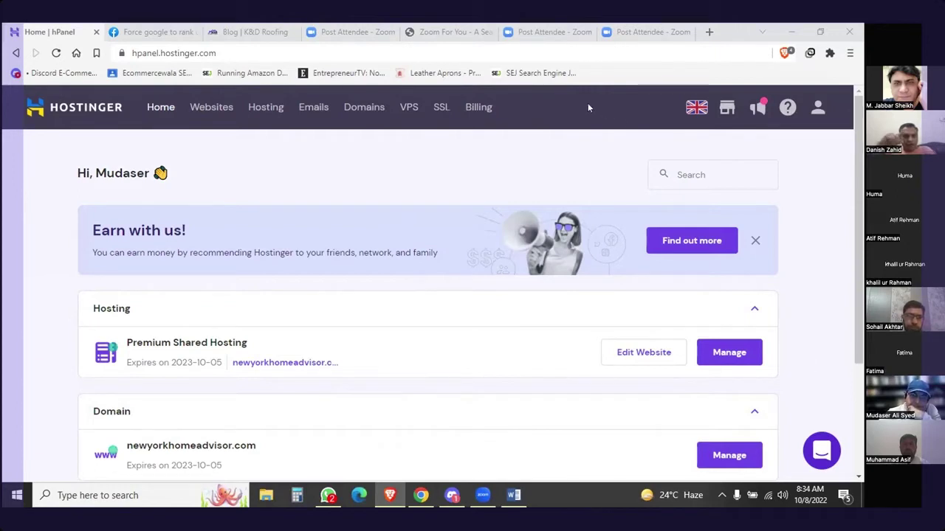
Switch to Hostinger and open the DNS records of newyorkhomeadvisor.com
left_click(372, 110)
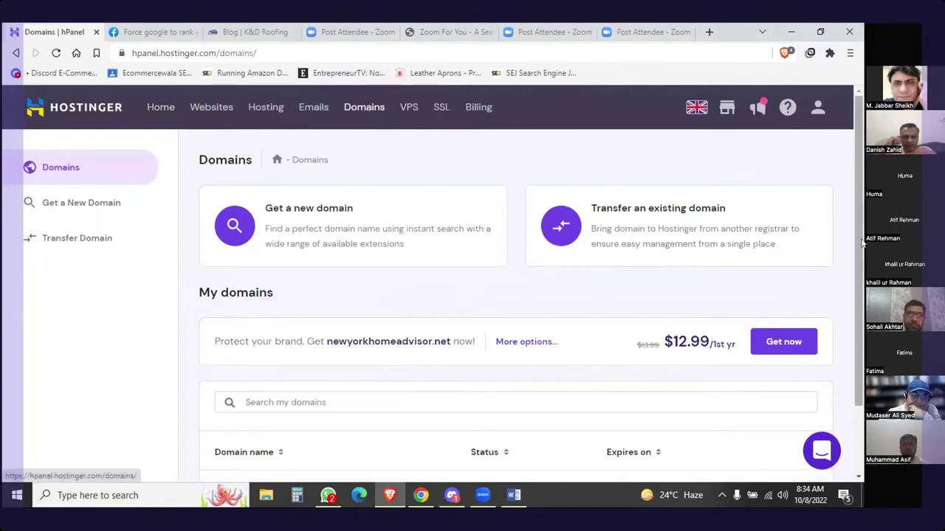
left_click_drag(856, 214, 859, 326)
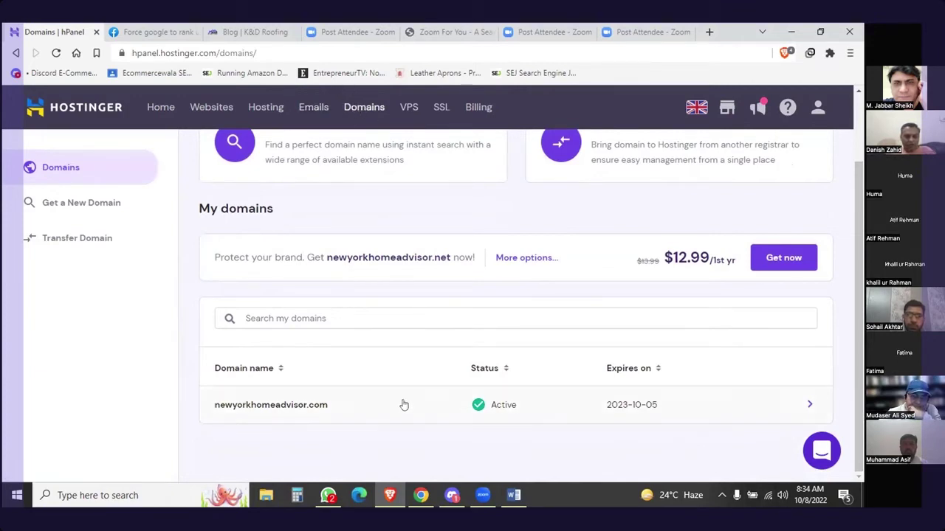
left_click(292, 405)
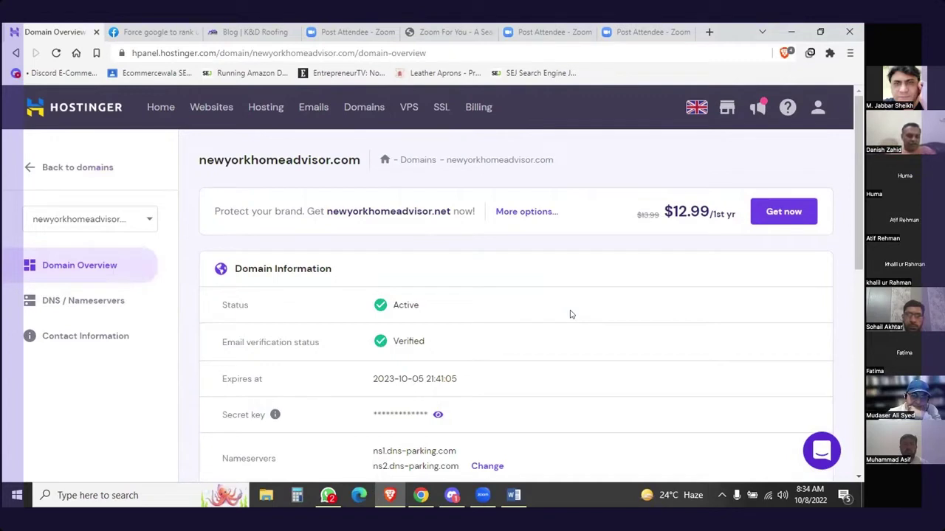
left_click(87, 302)
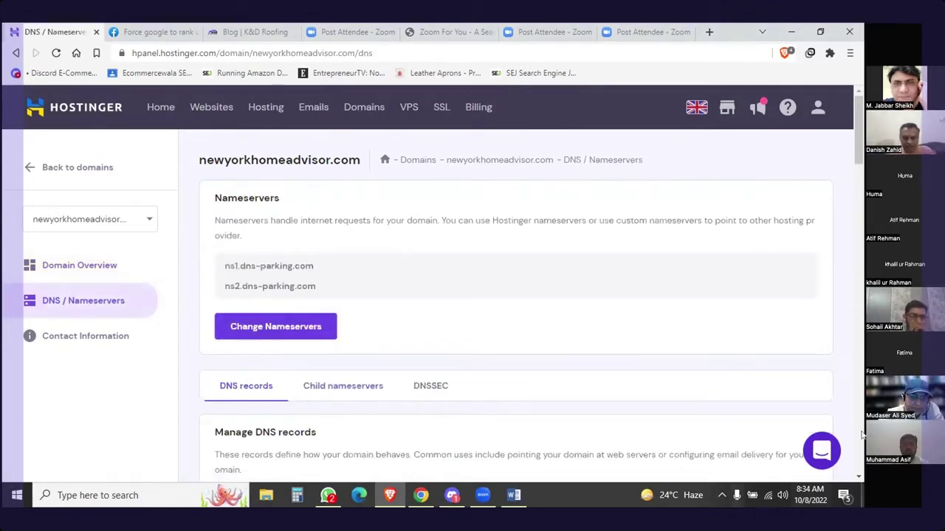
left_click_drag(859, 92, 857, 183)
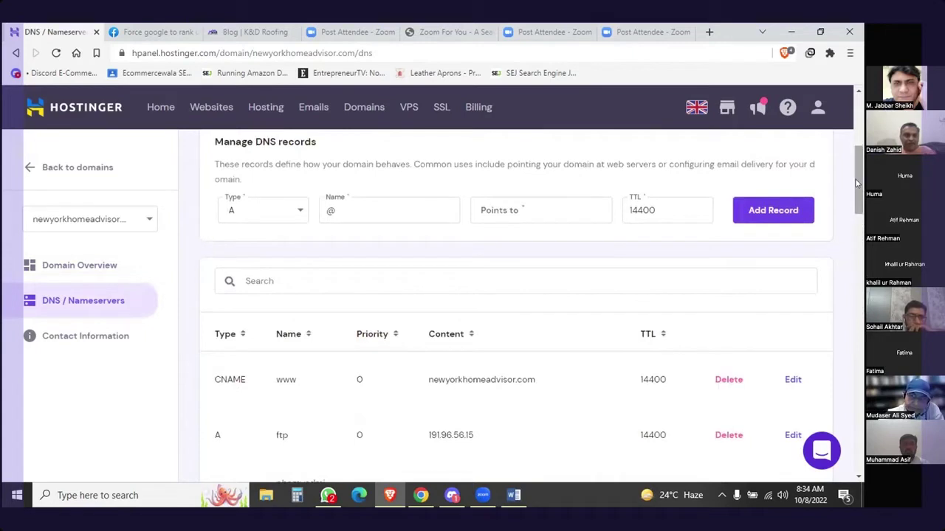
left_click_drag(857, 182, 862, 195)
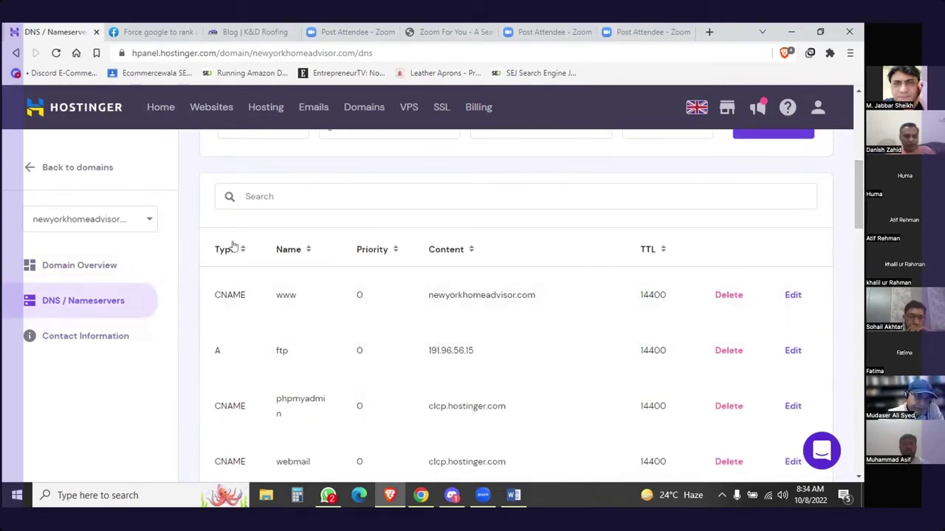
Add a TXT record named @ with the copied Google site verification string as its value and a TTL of 14400
scroll(862, 184, "up", 2)
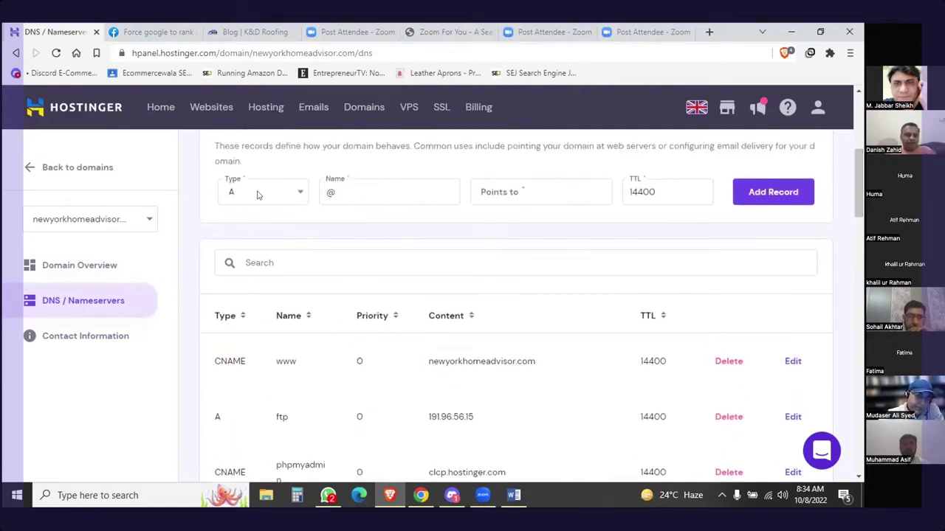
left_click(301, 192)
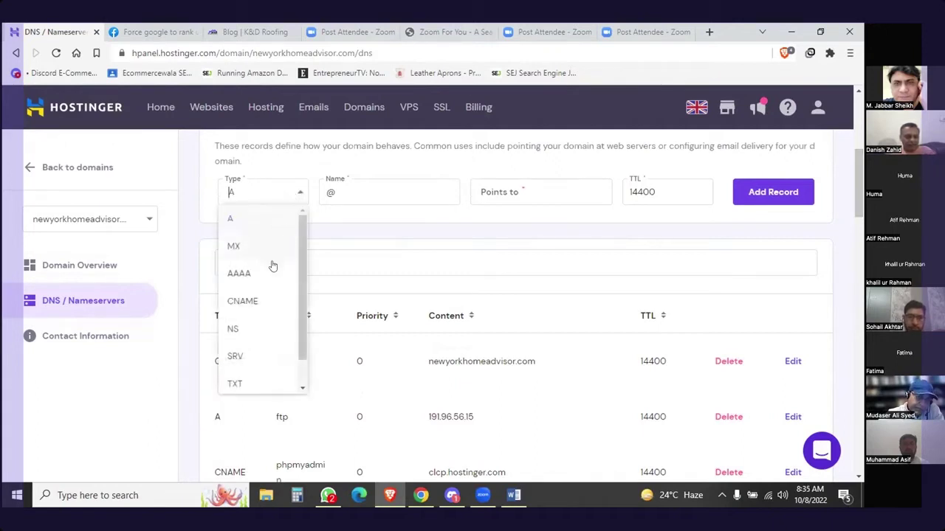
left_click(235, 385)
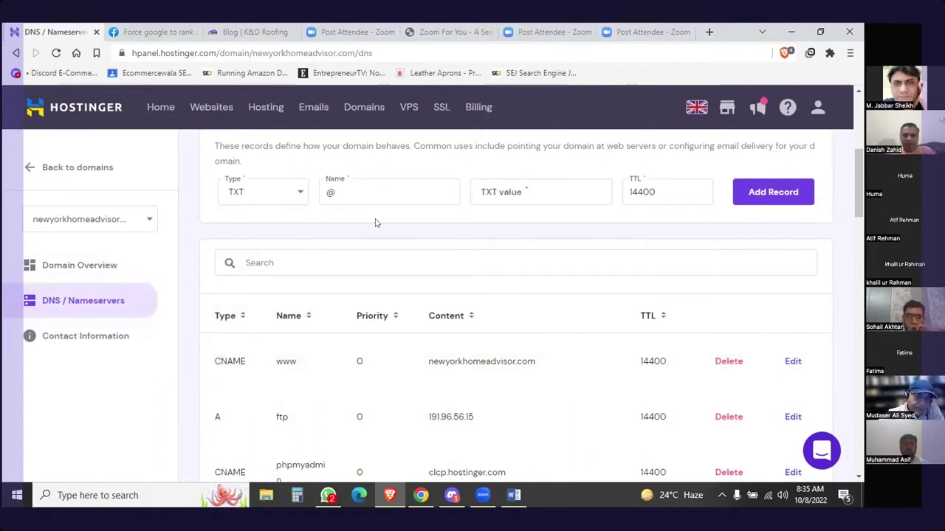
left_click(350, 192)
left_click(556, 196)
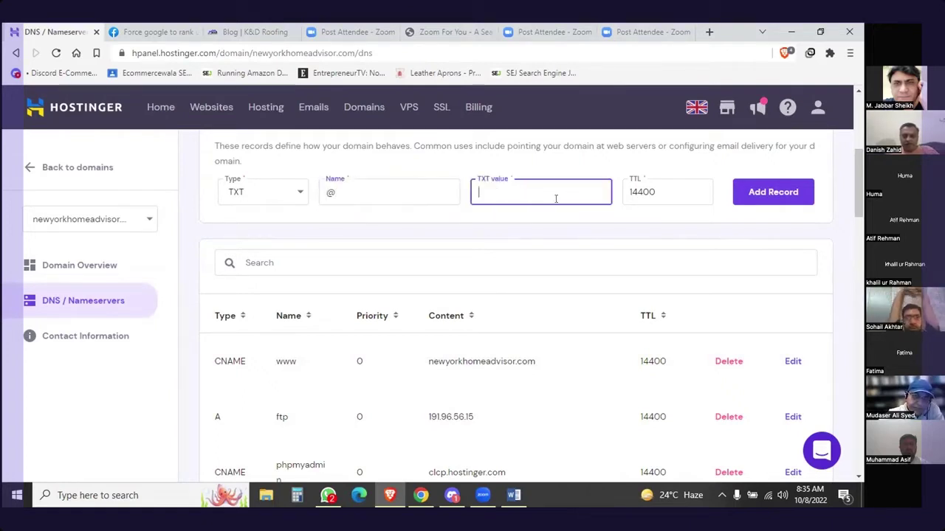
right_click(555, 197)
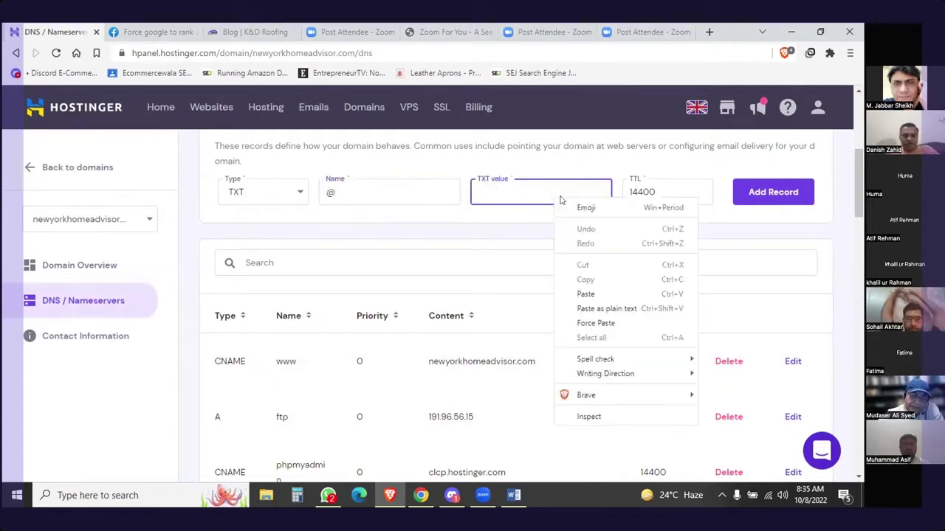
left_click(585, 293)
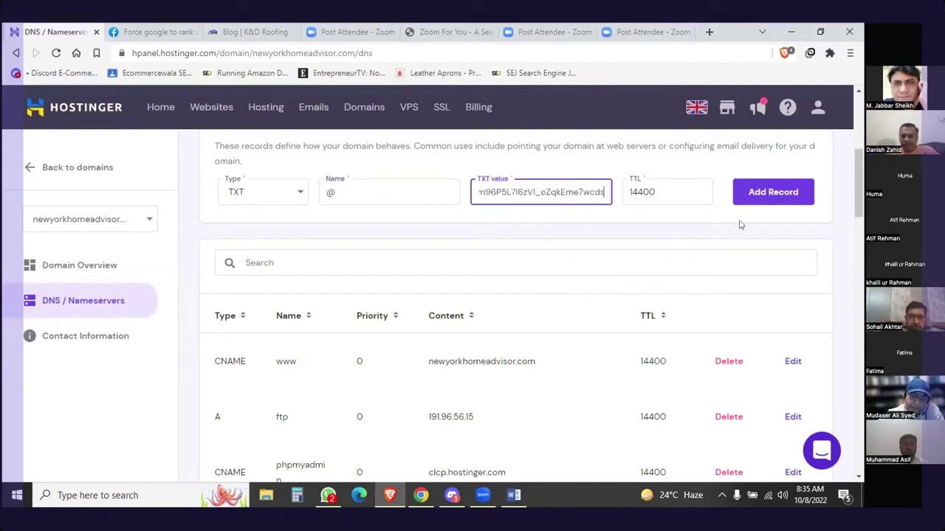
left_click(773, 193)
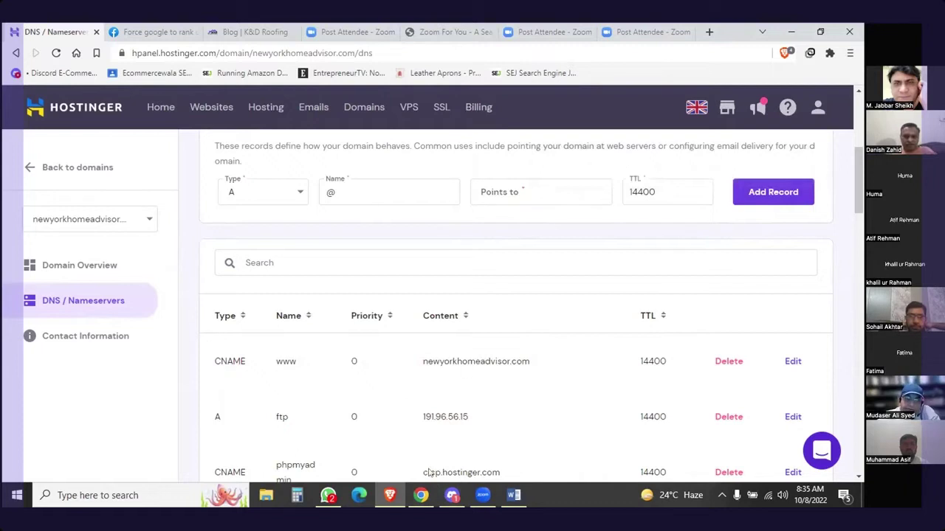
Switch back to Search Console, verify ownership of newyorkhomeadvisor.com and go to the property
left_click(422, 496)
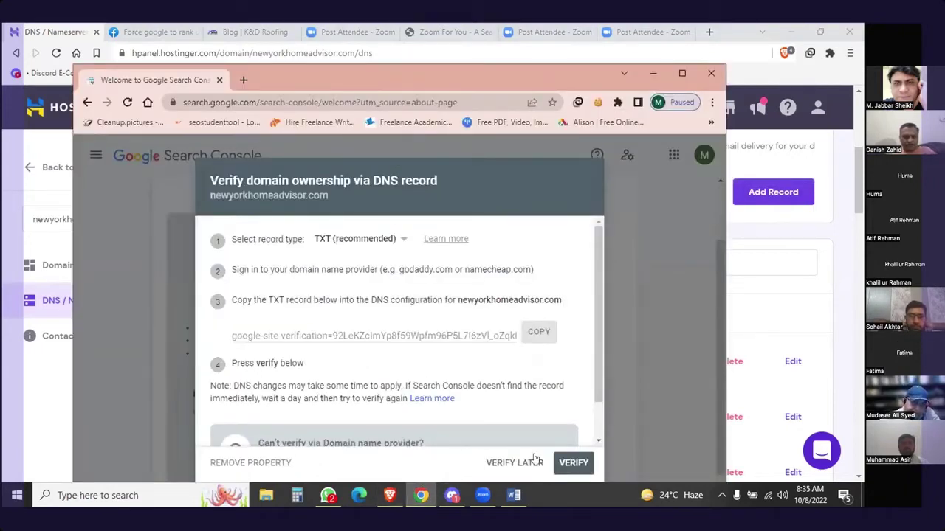
left_click(573, 463)
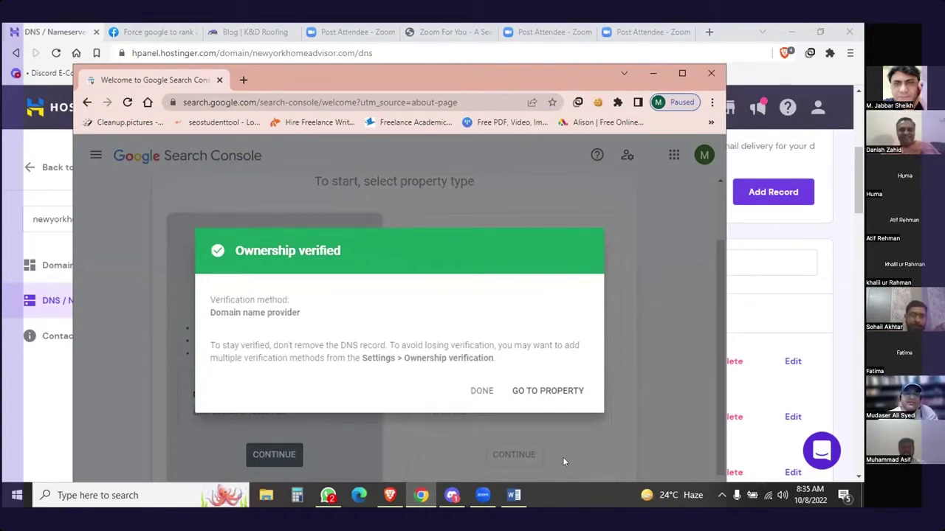
left_click(573, 390)
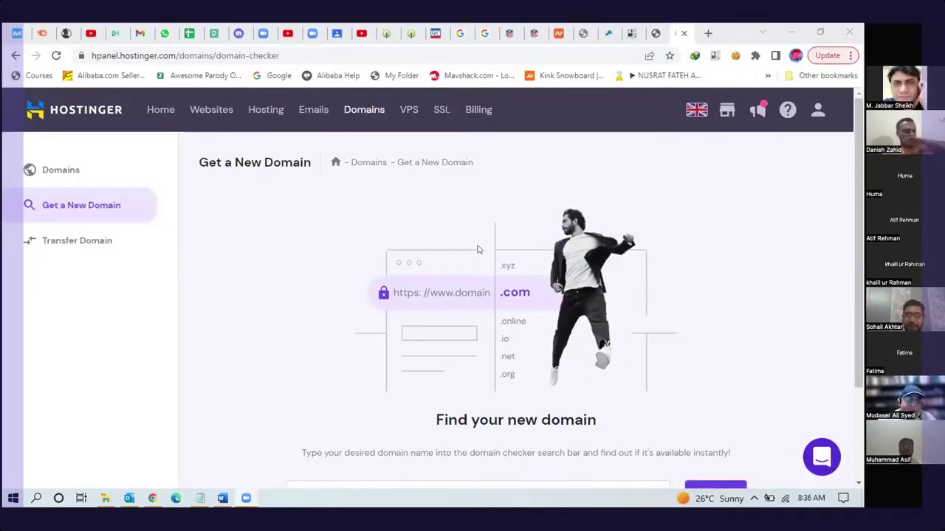
left_click_drag(307, 231, 345, 219)
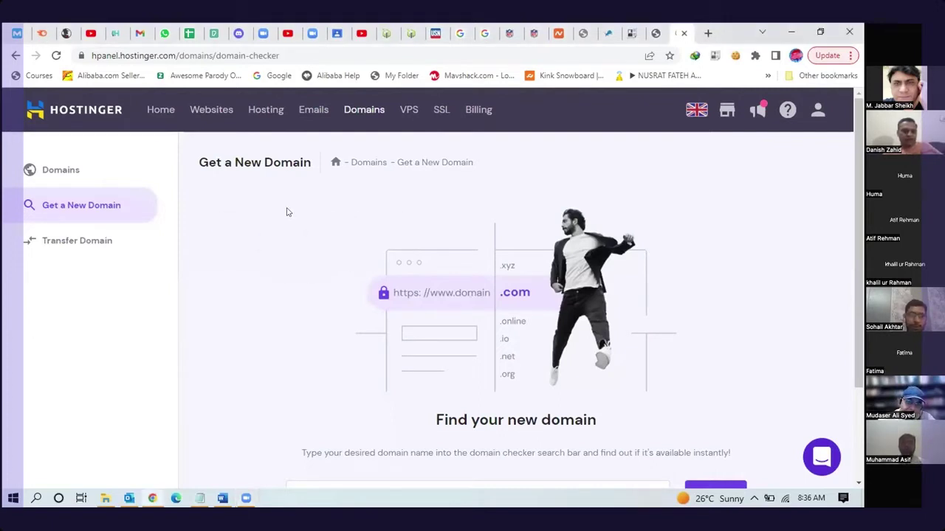
left_click(98, 178)
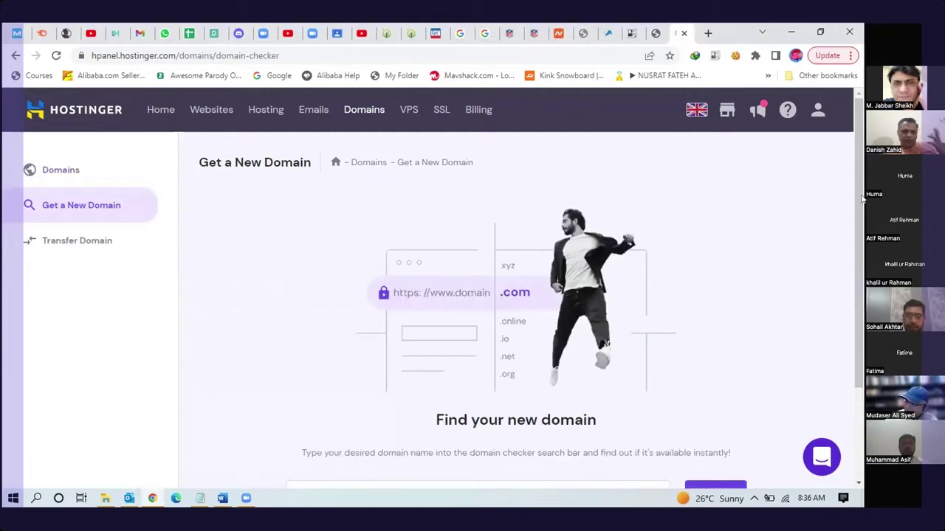
scroll(863, 199, "down", 3)
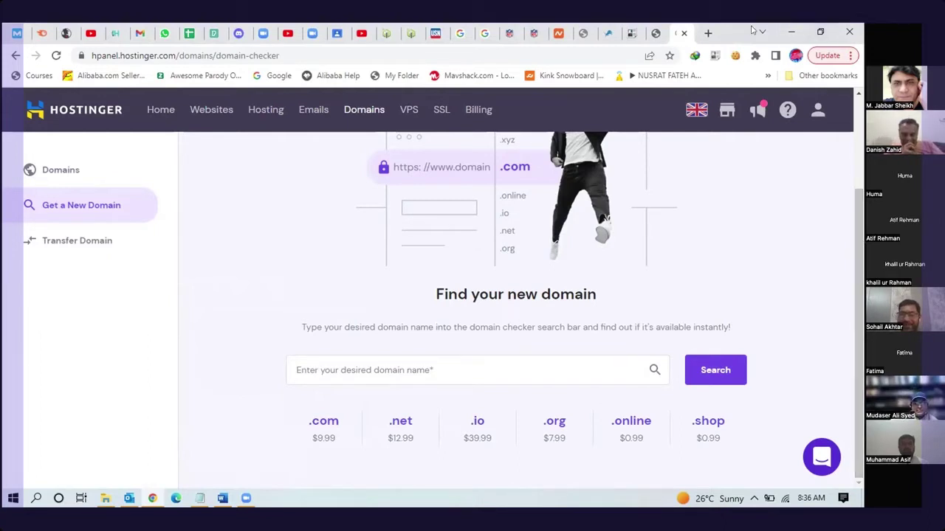
Open namecheap.com in a new tab and go to its Domains page
left_click(707, 32)
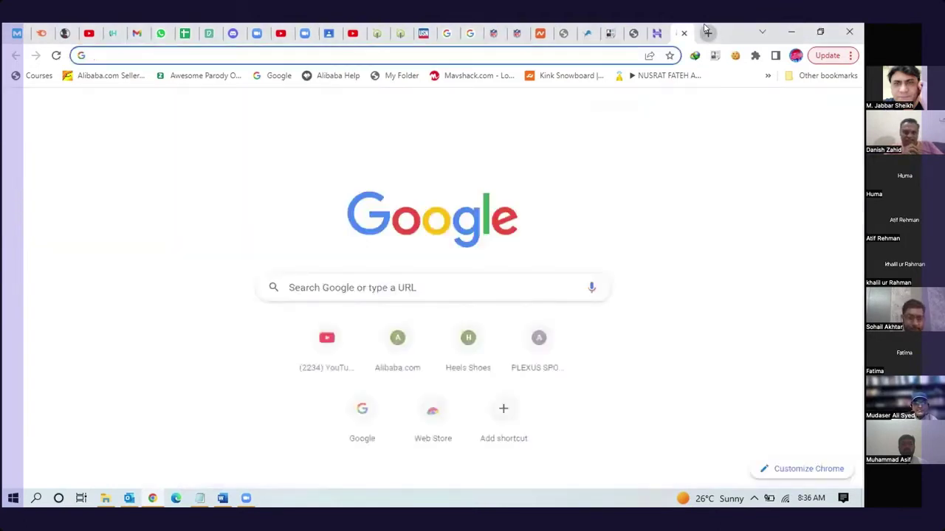
type("na")
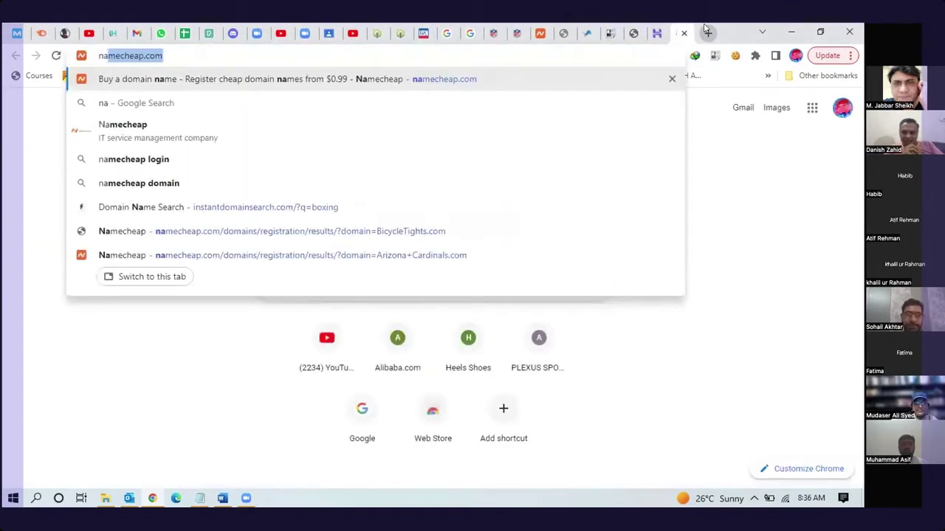
key("Return")
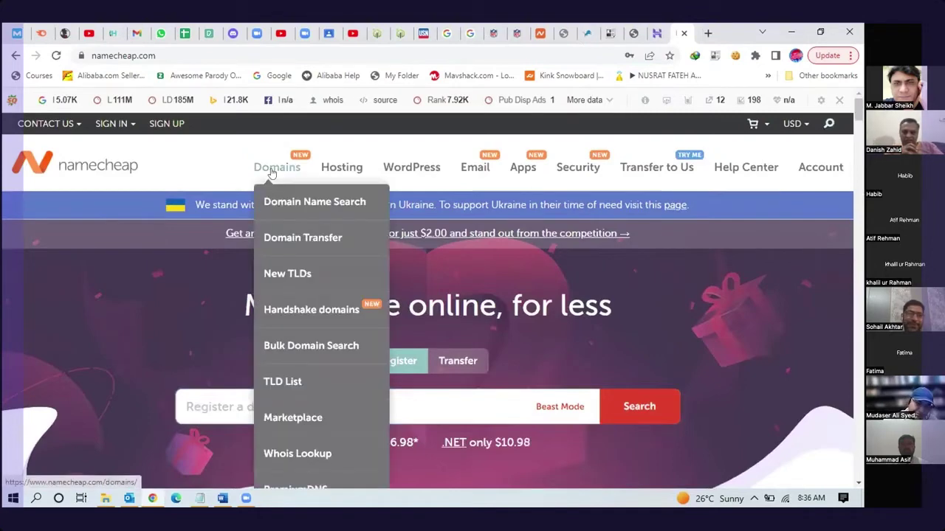
left_click(271, 170)
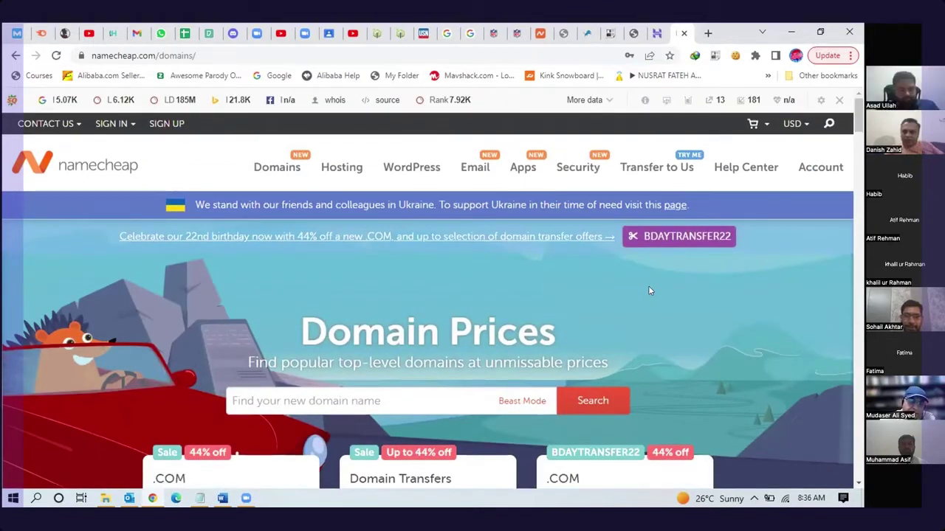
mouse_move(290, 169)
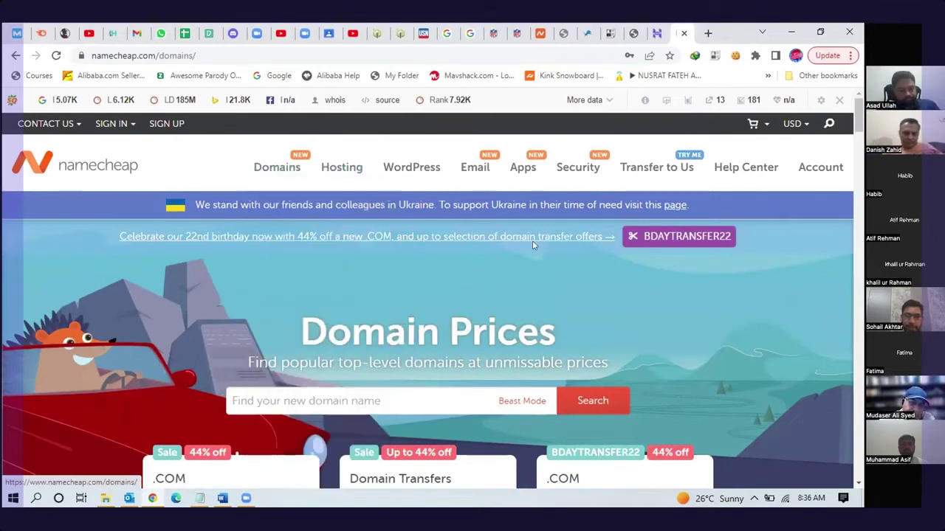
mouse_move(787, 130)
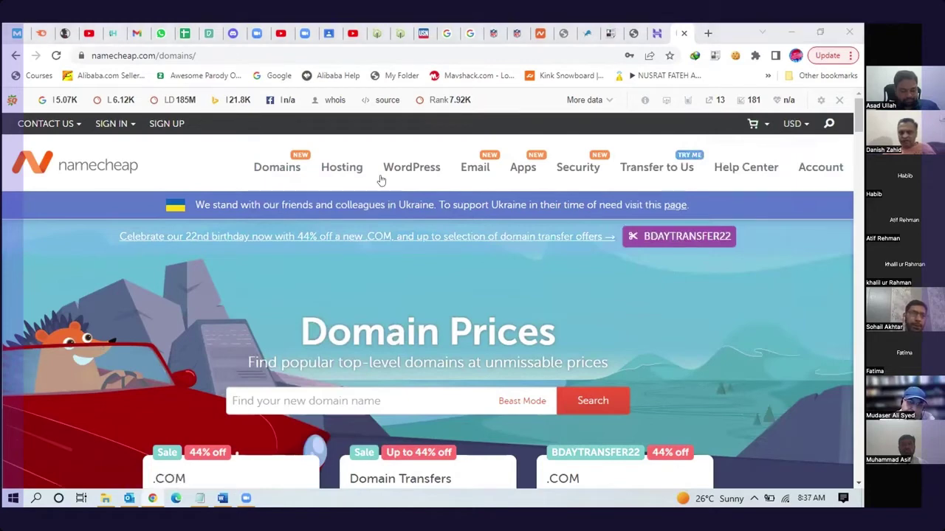
Sign in to Namecheap with the saved account credentials to reach the device verification form
left_click(117, 124)
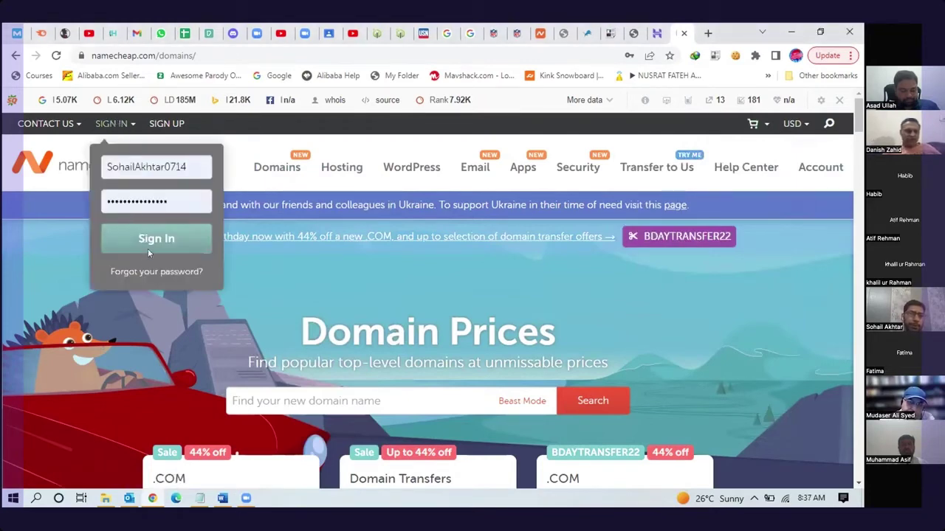
left_click(148, 245)
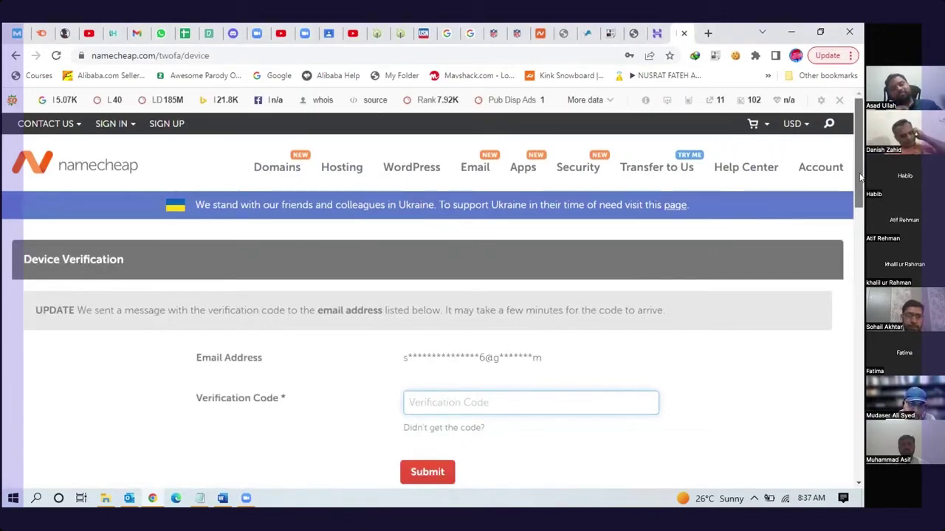
left_click_drag(860, 177, 862, 198)
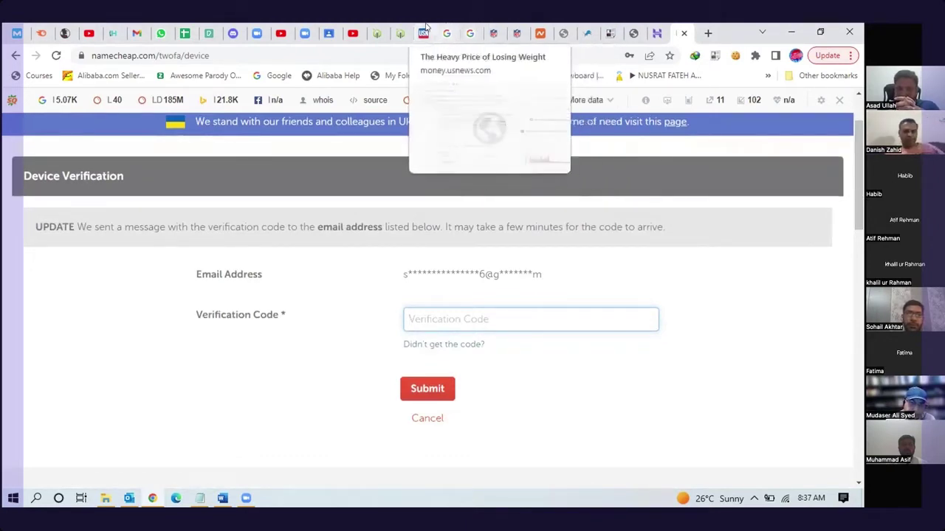
Switch to Gmail, open Namecheap's confirmation code email in the inbox and copy the verification code
left_click(136, 33)
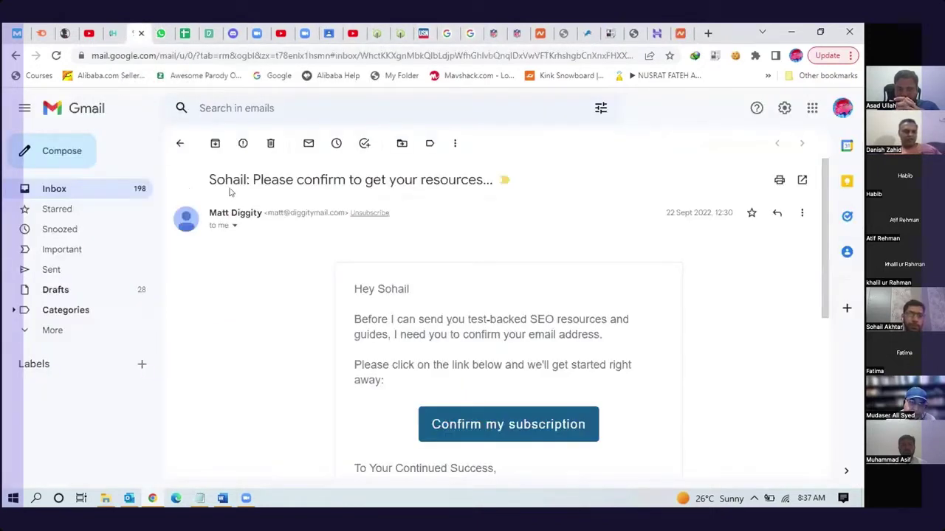
left_click(176, 141)
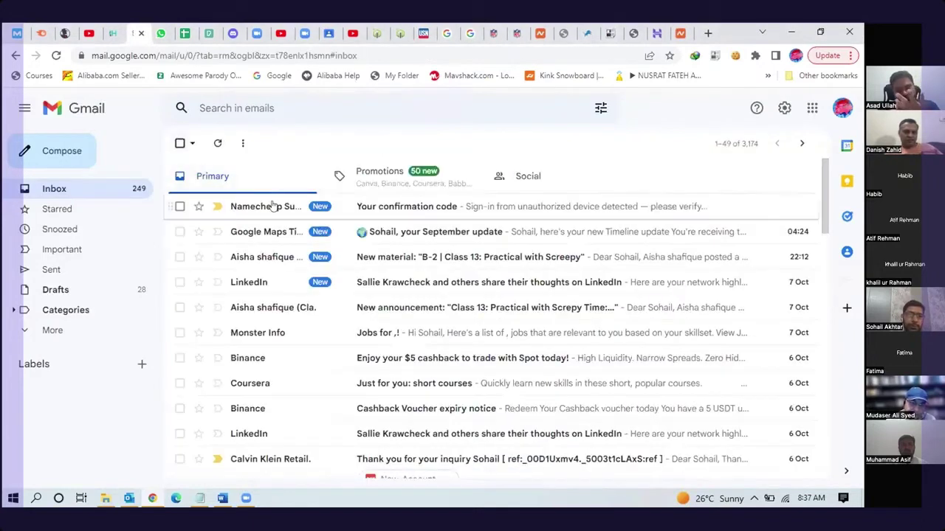
left_click(272, 206)
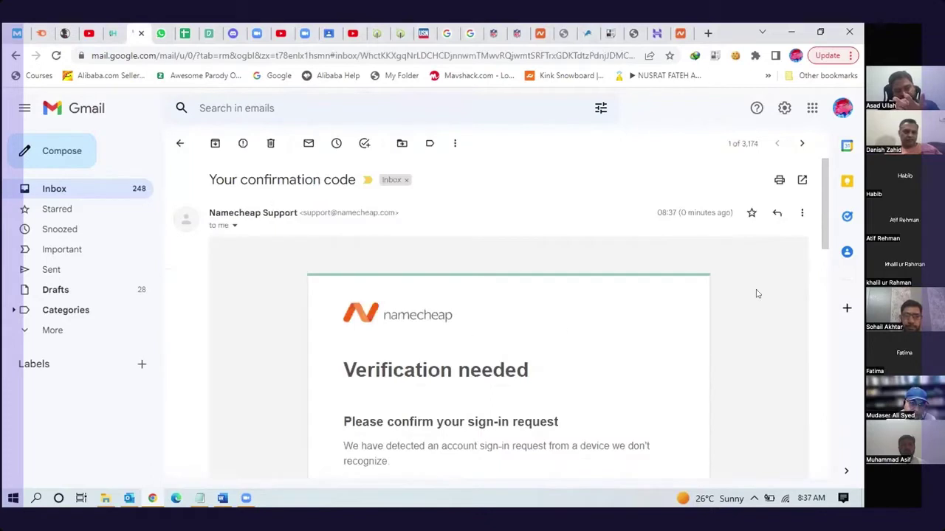
scroll(827, 219, "down", 1)
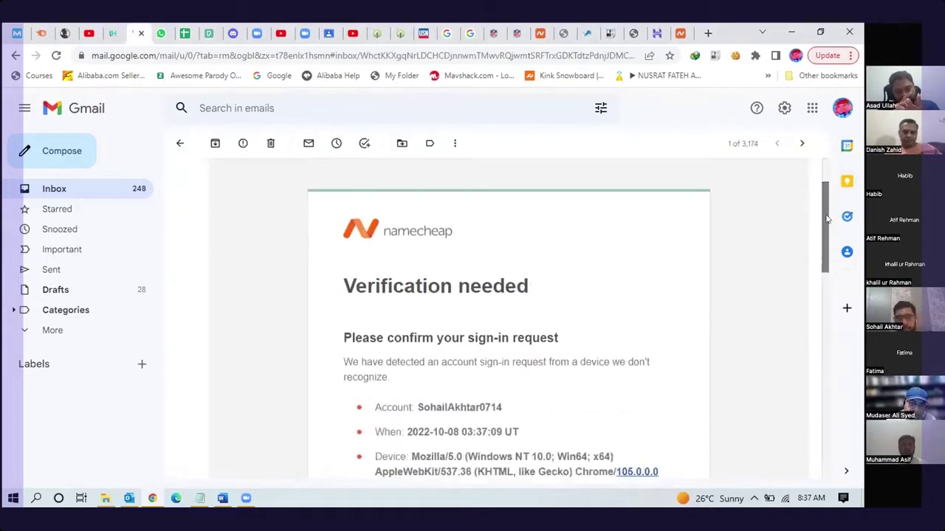
scroll(827, 219, "down", 3)
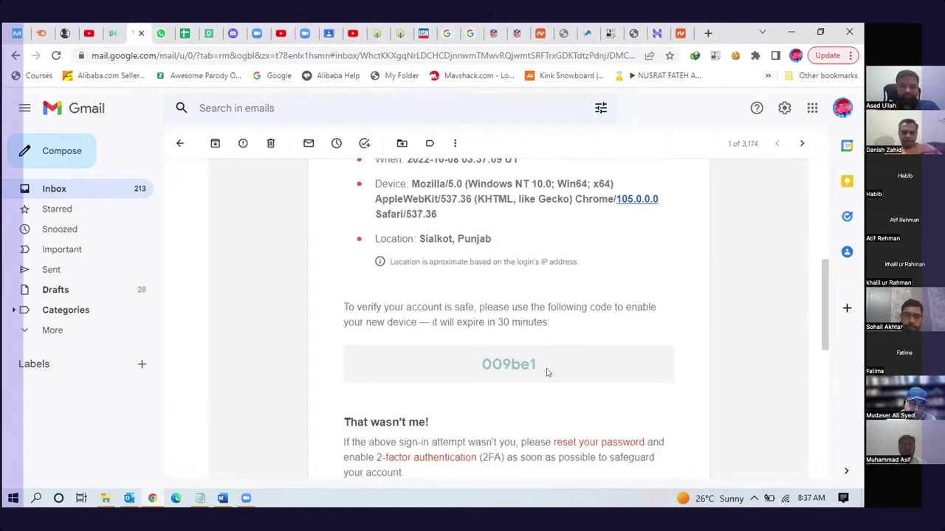
double_click(513, 364)
key("ctrl+c")
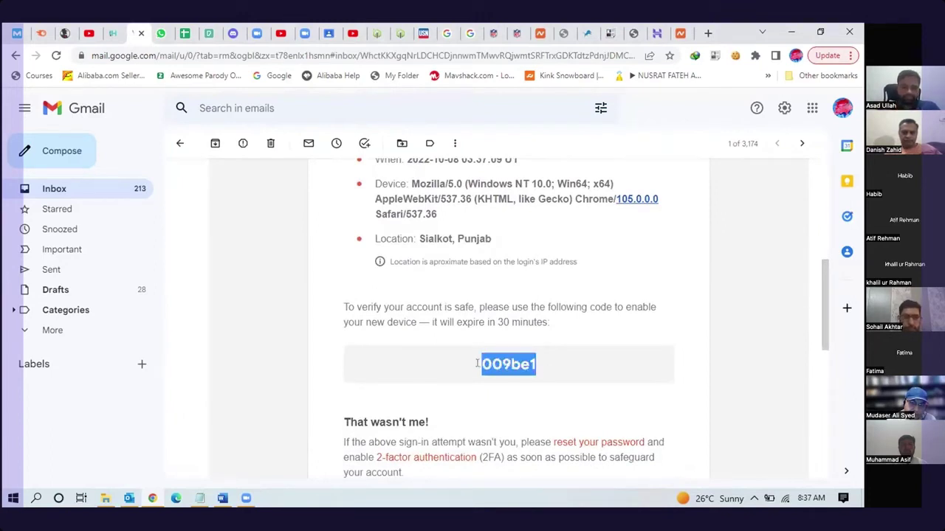
Switch back to Namecheap, paste the verification code into the device verification form and submit it
left_click(678, 31)
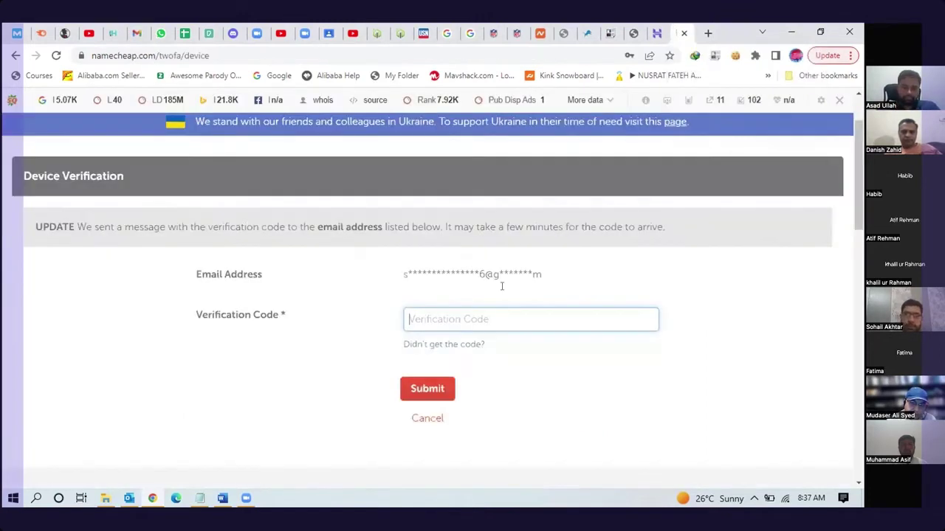
key("ctrl+v")
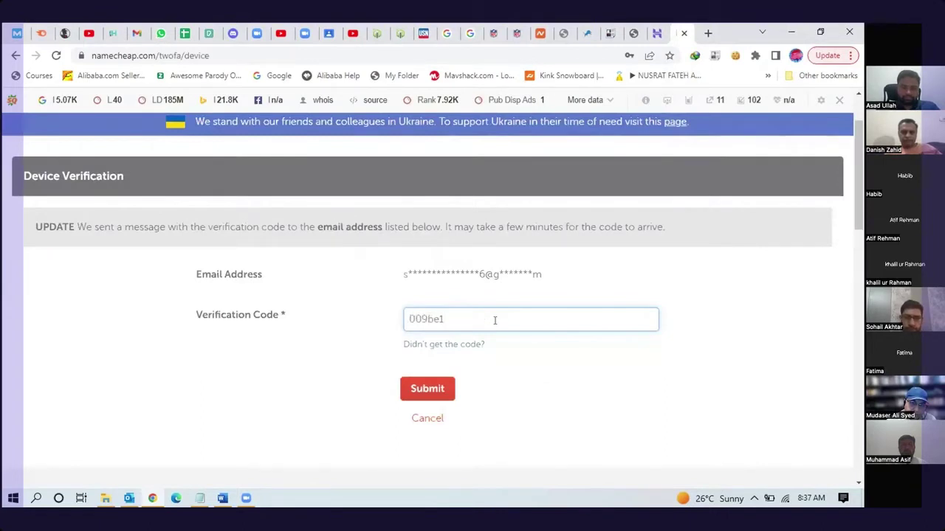
left_click(435, 391)
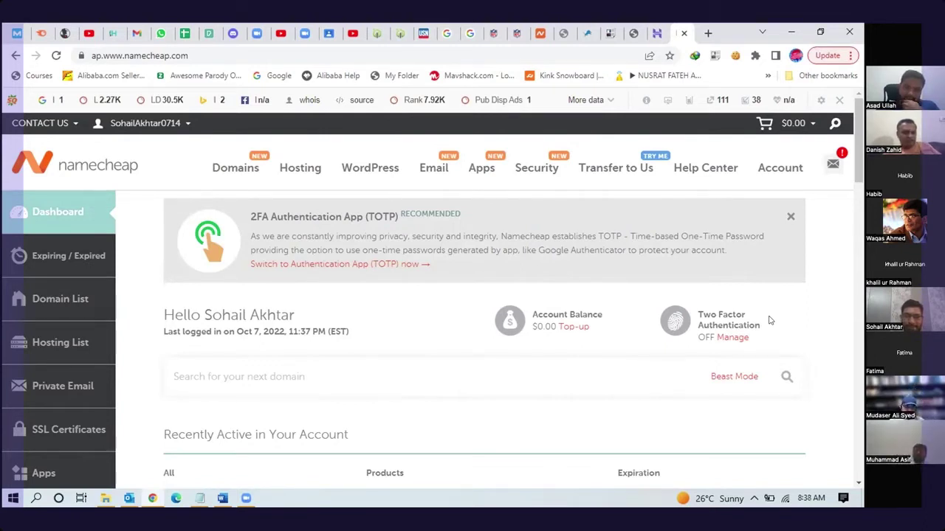
Open the management page of boxingshorts.shop from the Namecheap domain list
left_click(79, 294)
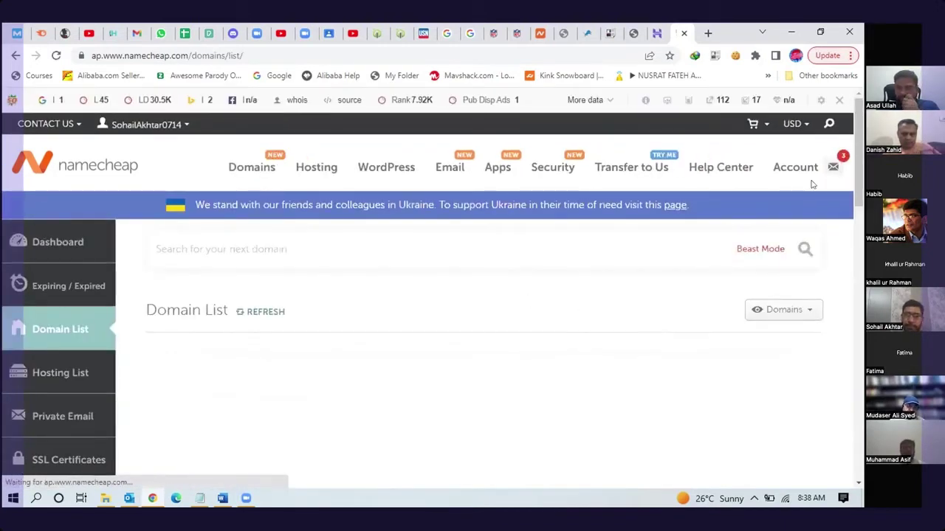
scroll(842, 188, "down", 2)
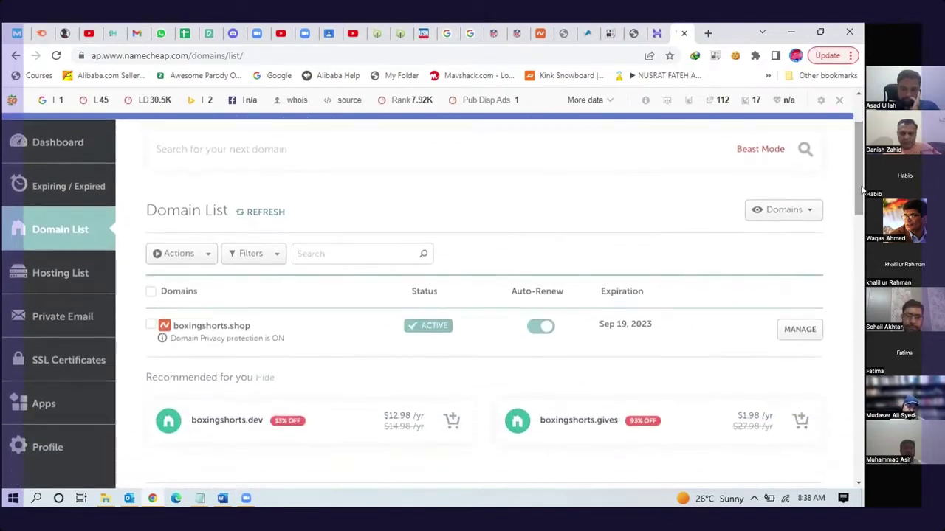
left_click(800, 329)
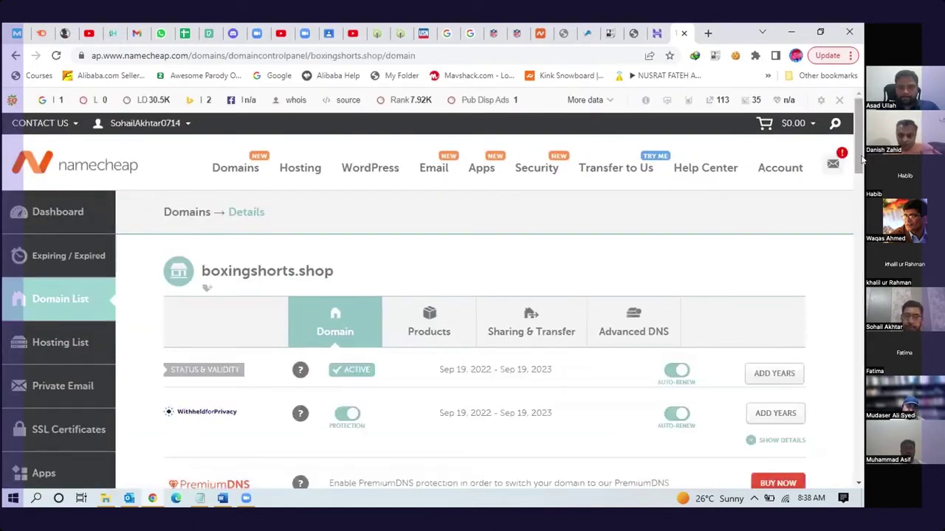
scroll(861, 157, "down", 1)
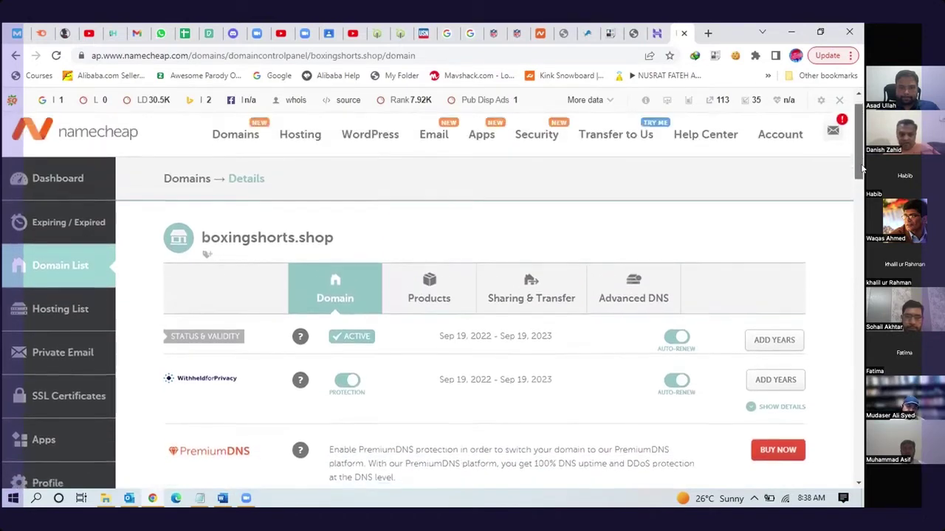
mouse_move(860, 164)
left_mouse_down()
mouse_move(861, 211)
mouse_move(860, 182)
left_mouse_up()
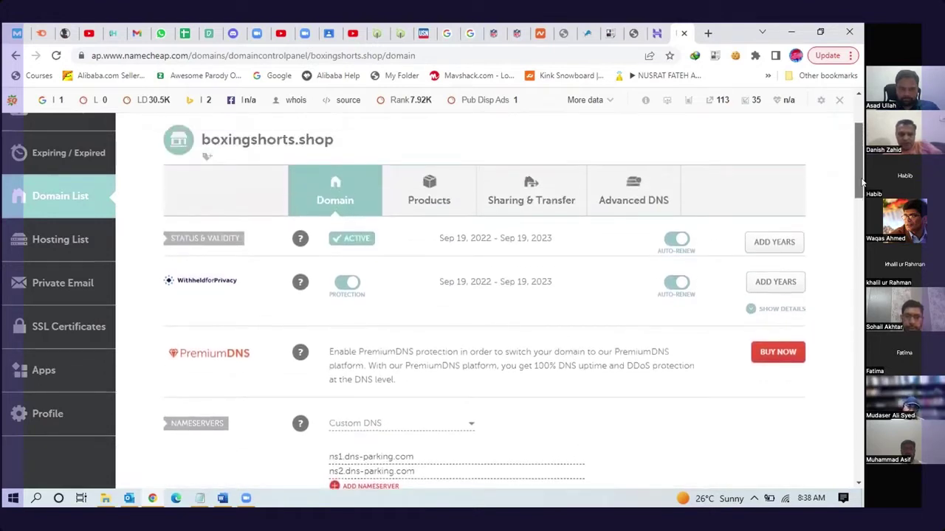
Open the Advanced DNS settings of boxingshorts.shop and look through its host records, mail settings and personal DNS server sections
left_click(622, 201)
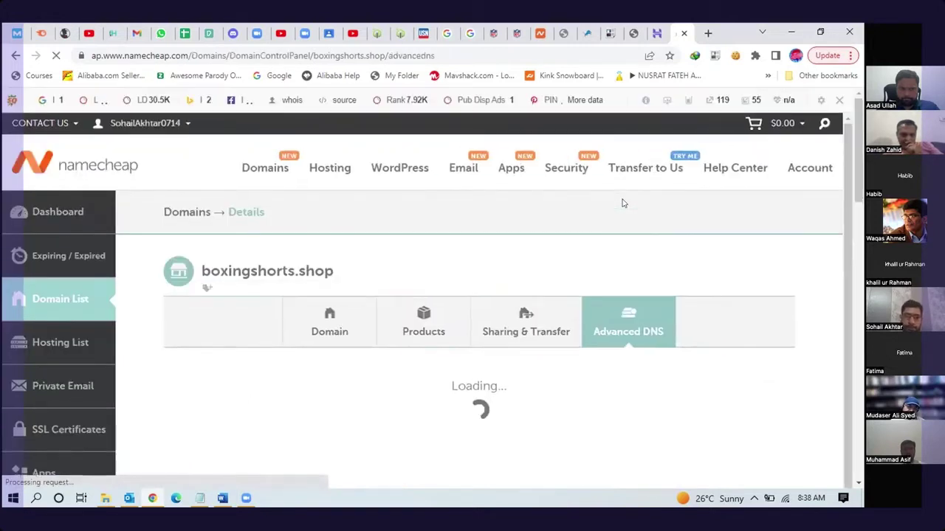
mouse_move(844, 169)
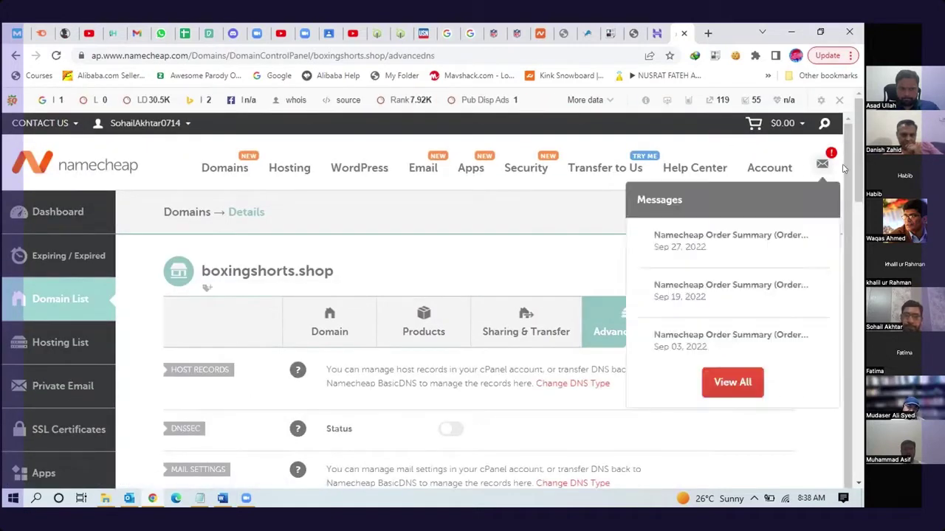
left_click_drag(858, 169, 862, 238)
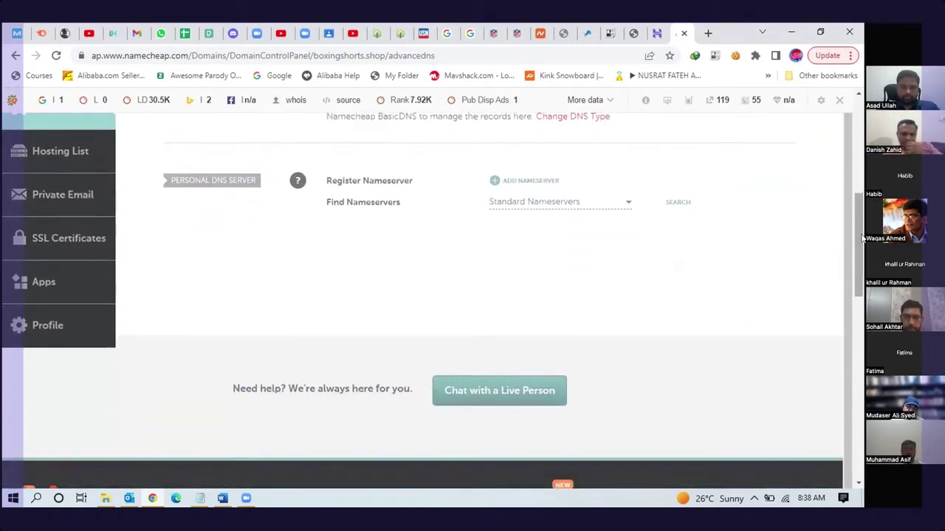
scroll(862, 238, "up", 2)
scroll(863, 238, "up", 3)
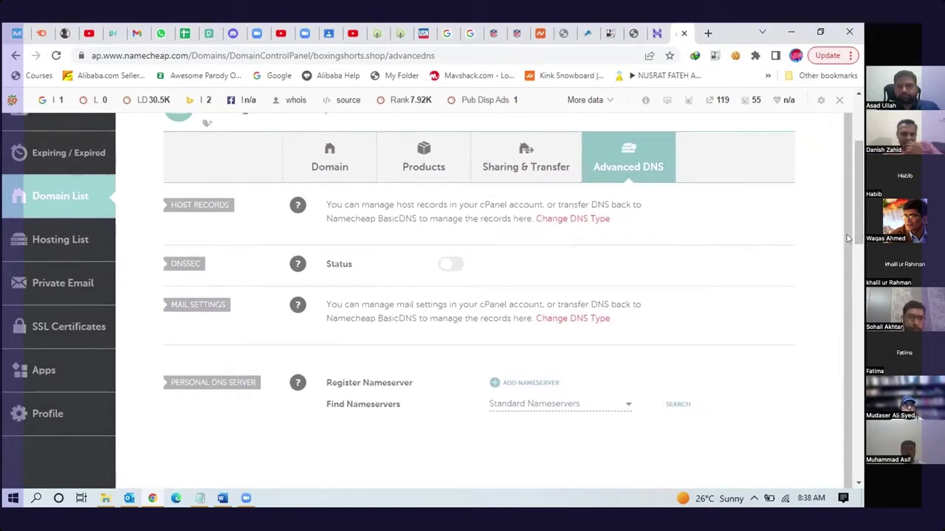
Follow the Change DNS Type link for the host records and examine the domain's nameserver, redirect and contact sections
left_click(575, 219)
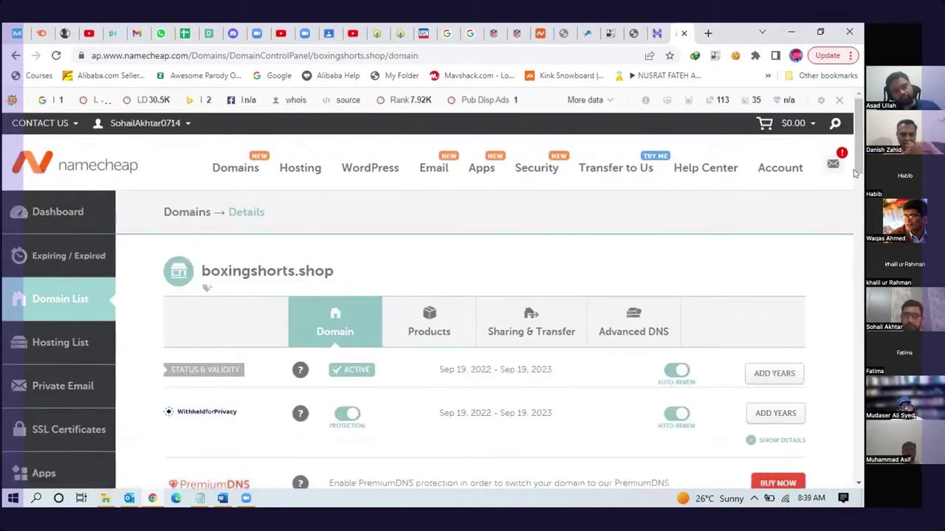
left_click_drag(858, 164, 861, 204)
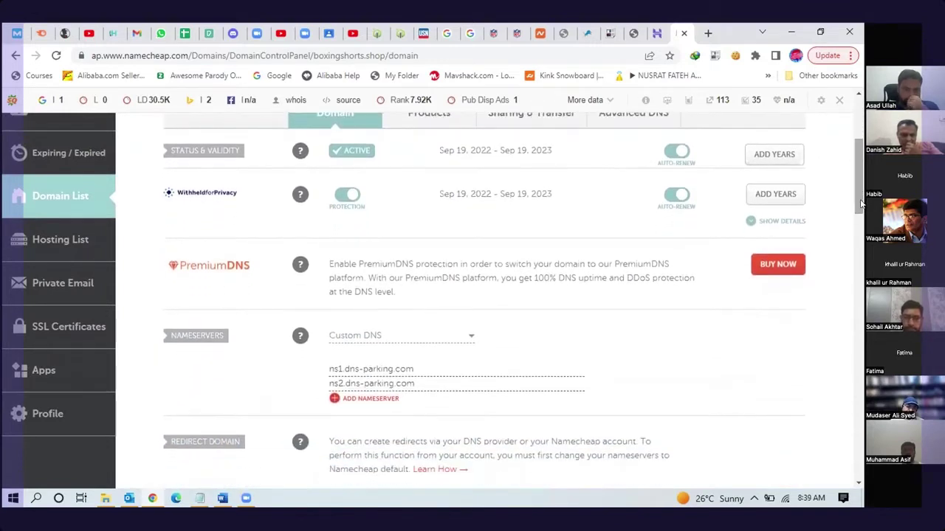
scroll(860, 204, "down", 2)
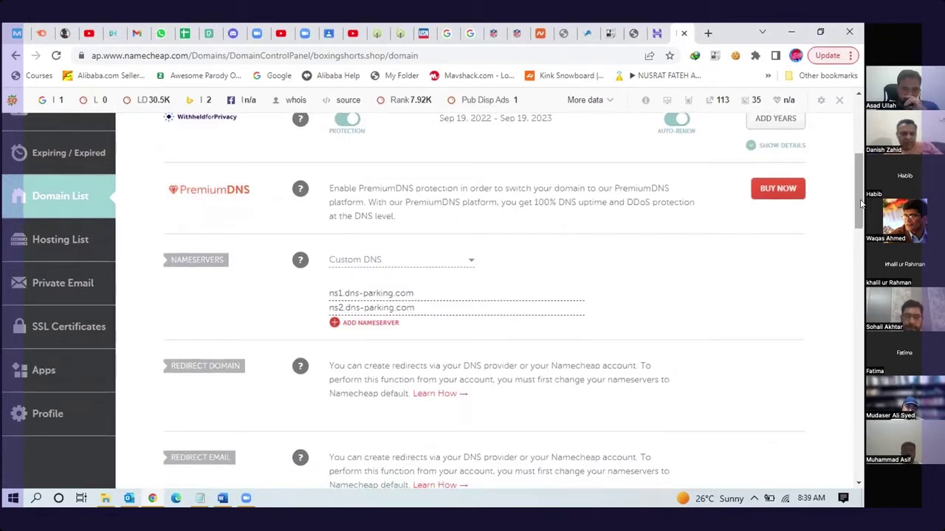
scroll(861, 205, "down", 3)
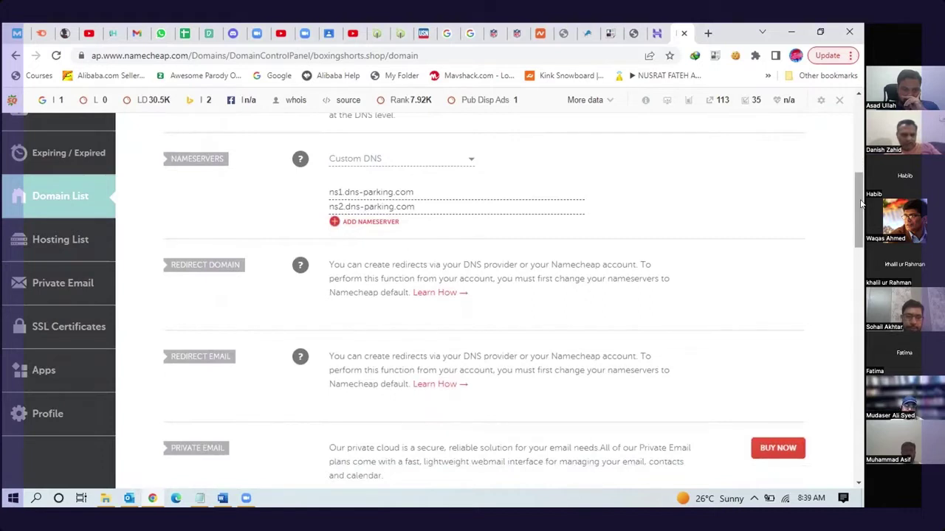
scroll(860, 205, "down", 3)
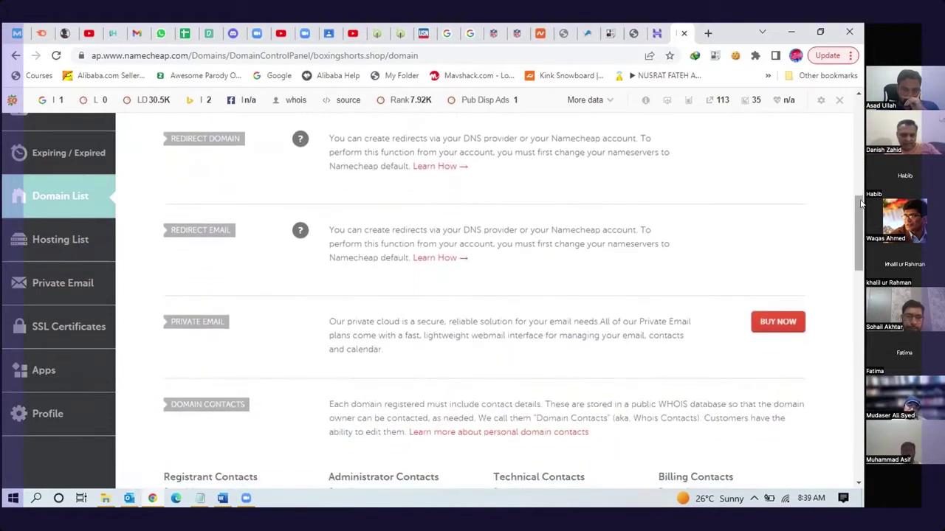
scroll(861, 204, "down", 3)
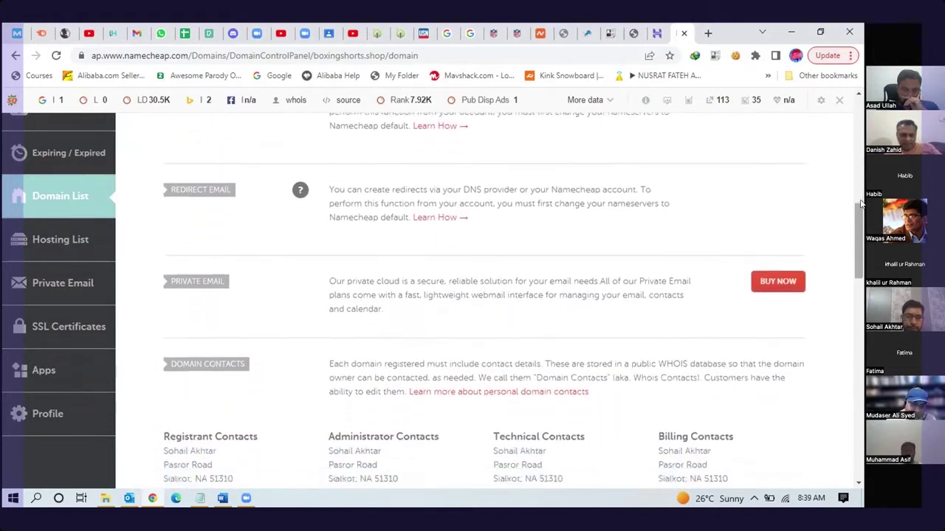
scroll(861, 204, "down", 1)
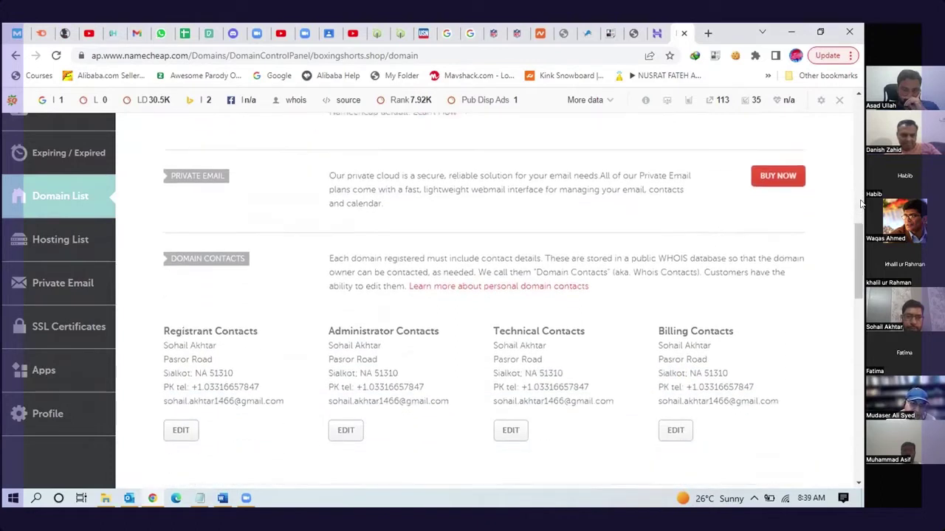
scroll(861, 204, "down", 1)
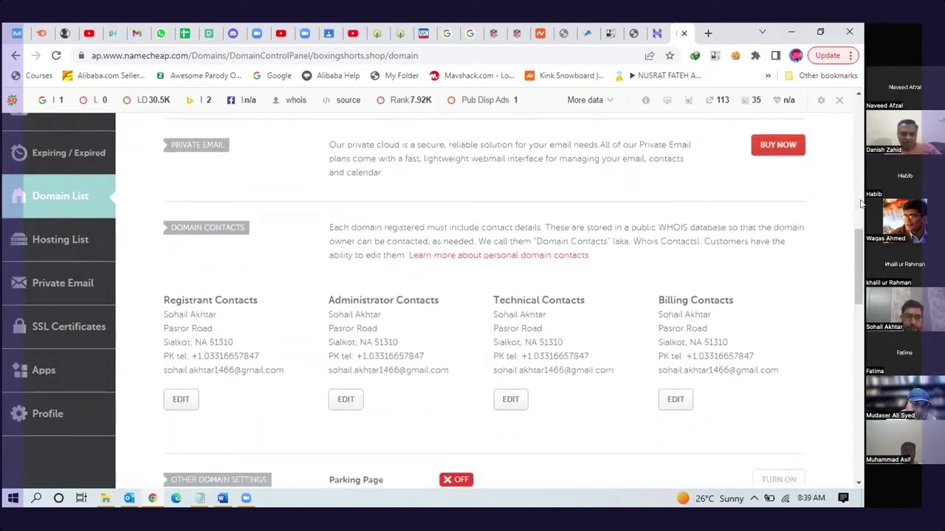
Look through the private email, domain contacts and other domain settings sections of boxingshorts.shop
scroll(861, 205, "up", 3)
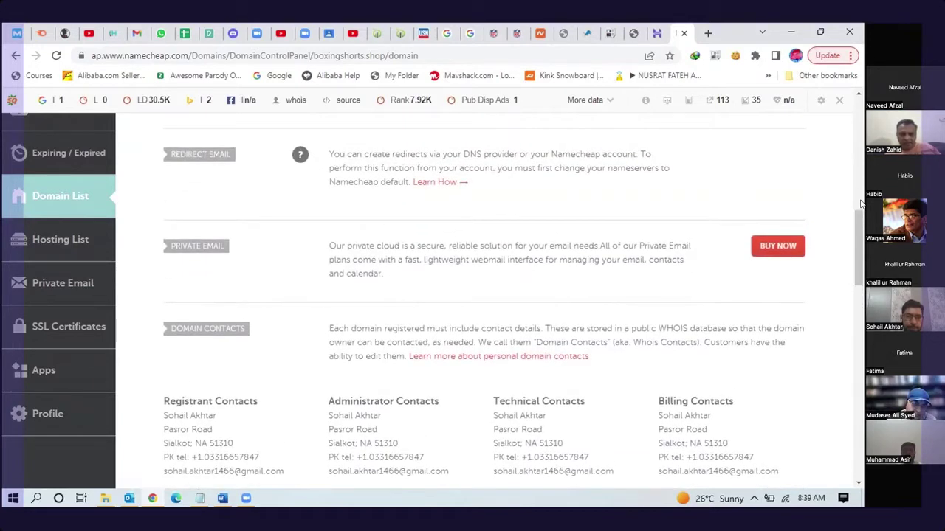
scroll(860, 205, "down", 1)
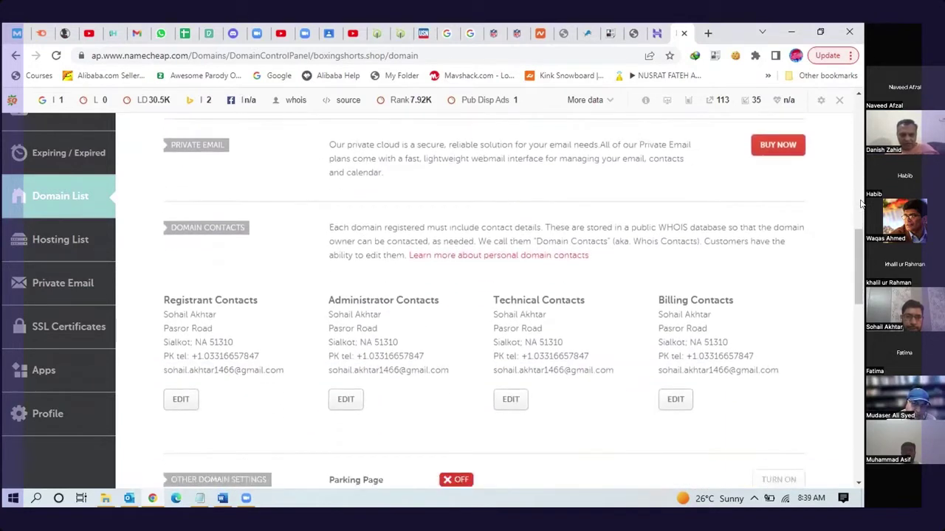
scroll(860, 204, "down", 1)
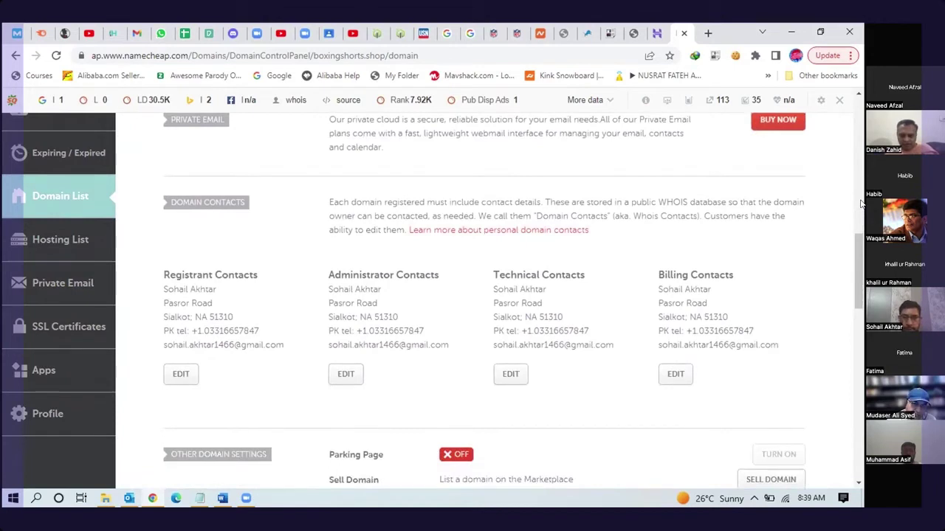
scroll(861, 205, "down", 1)
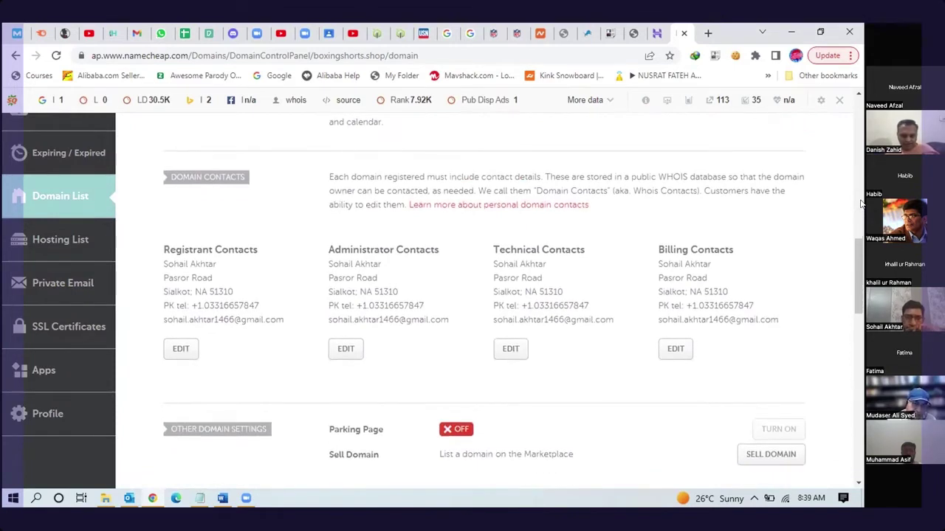
scroll(861, 204, "down", 3)
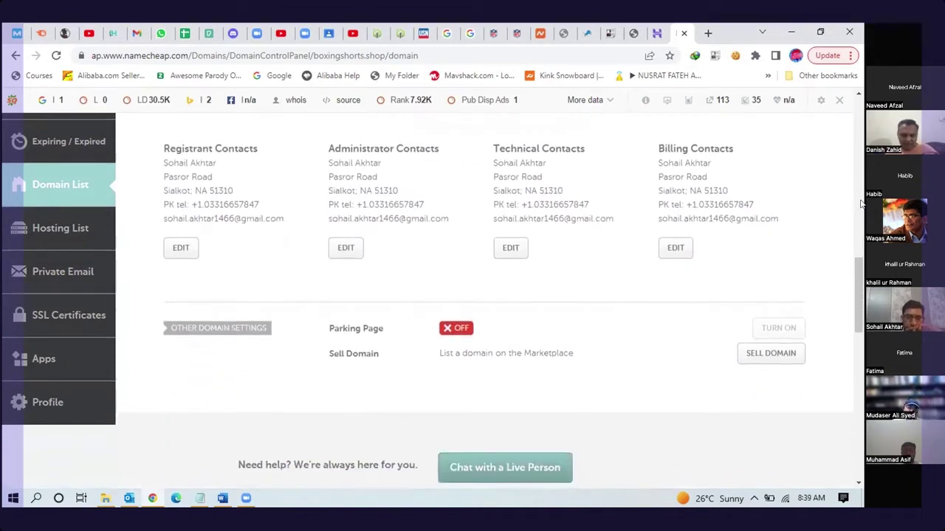
scroll(861, 204, "down", 4)
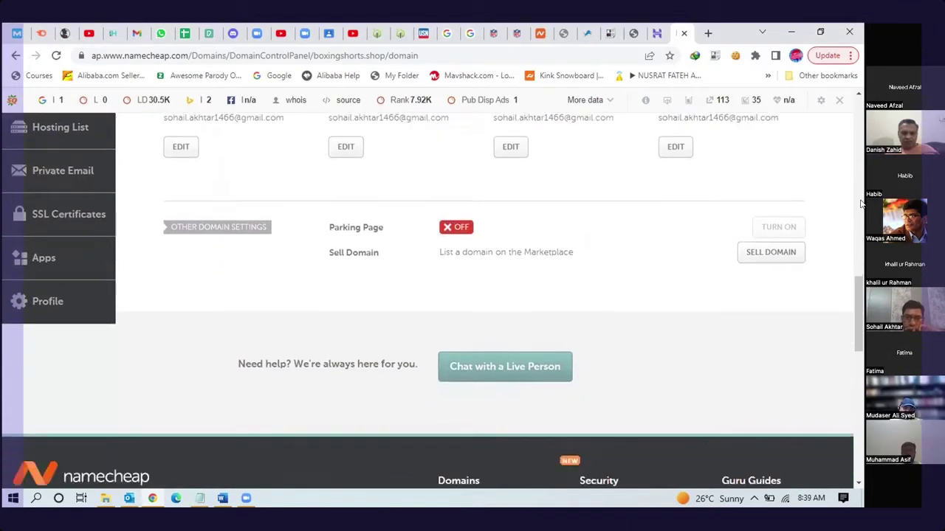
scroll(860, 205, "up", 5)
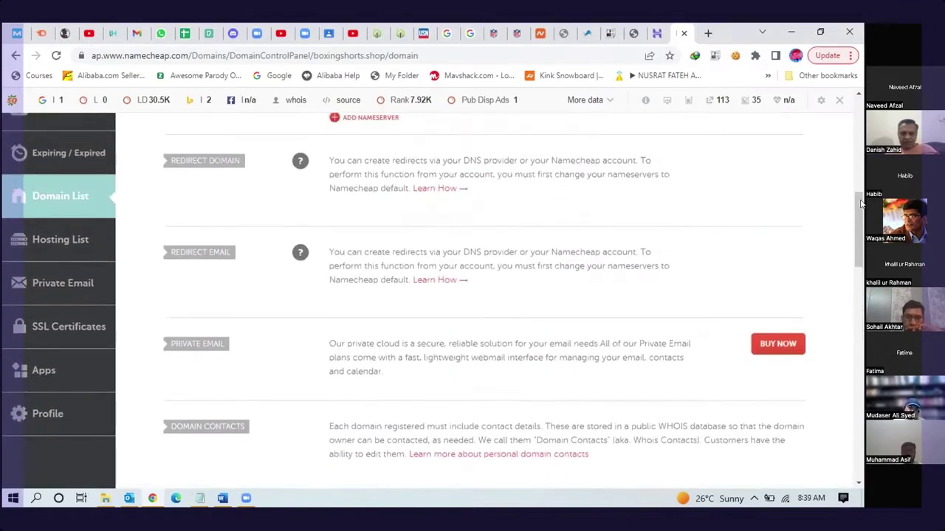
scroll(861, 205, "up", 5)
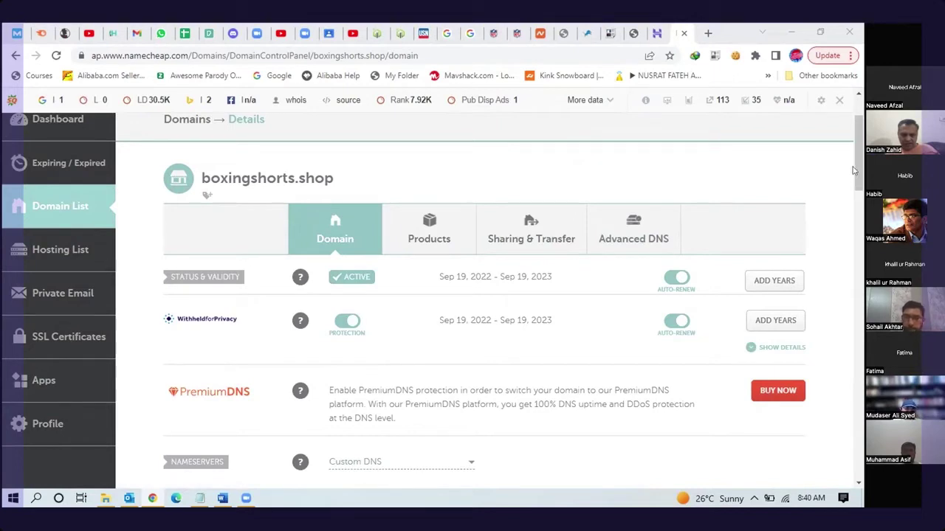
Select Namecheap Web Hosting DNS as the nameserver type for boxingshorts.shop
left_click_drag(860, 172, 861, 203)
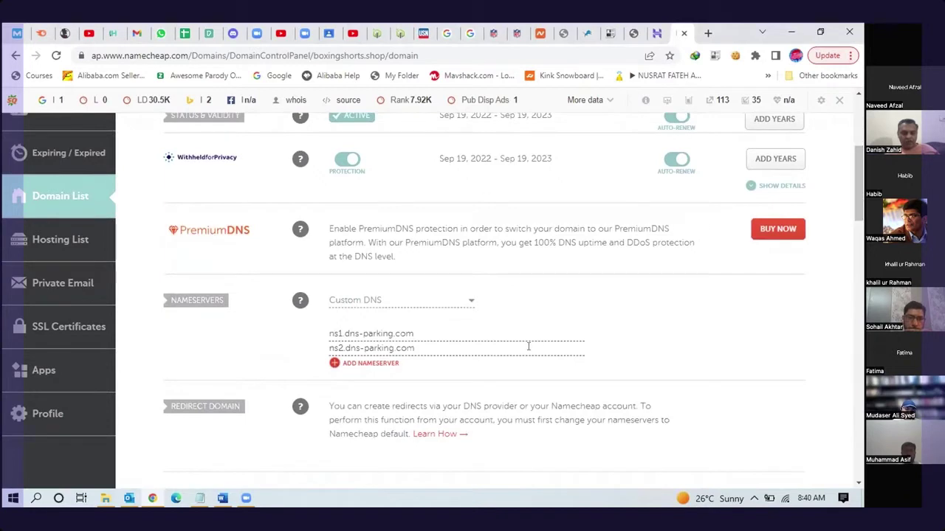
left_click(471, 304)
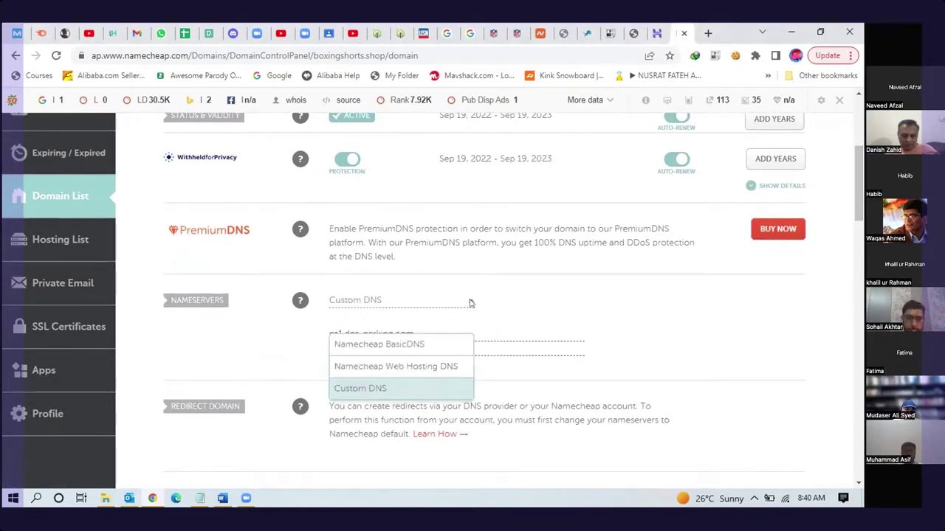
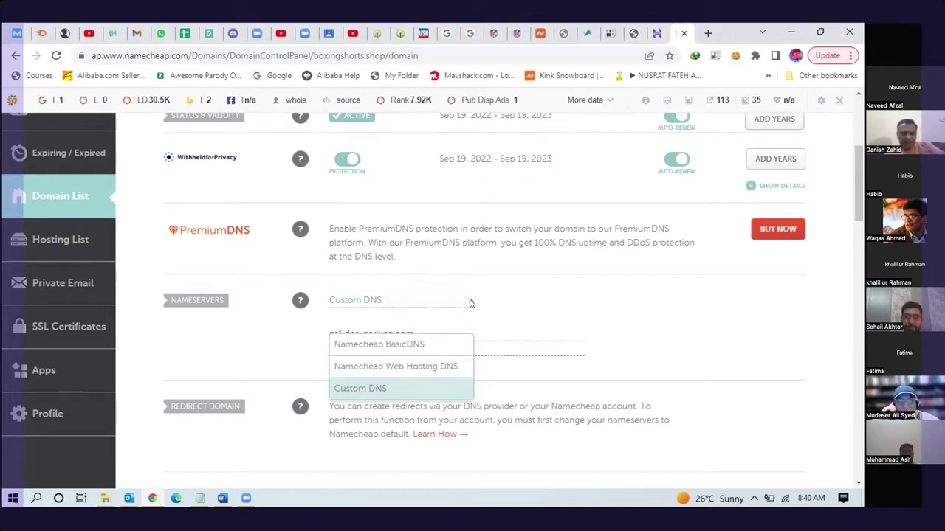
left_click(432, 367)
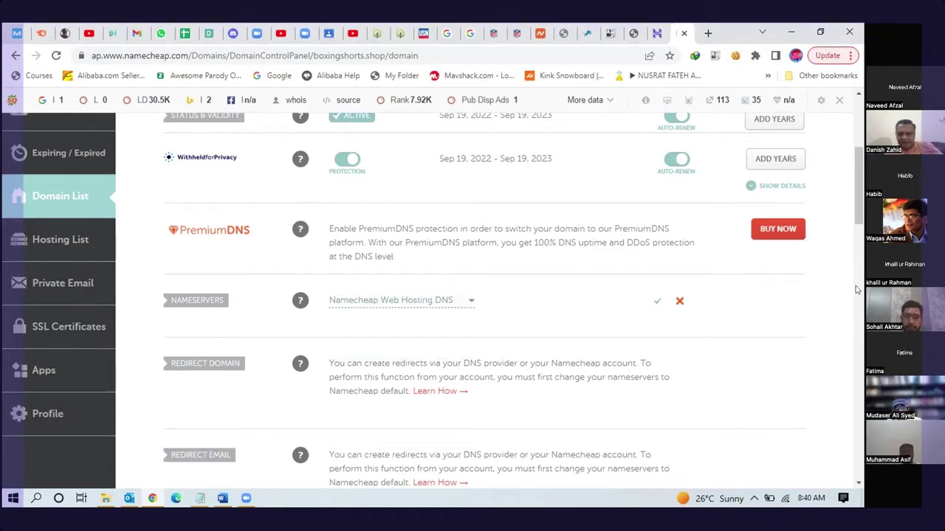
Open the Products section of boxingshorts.shop and check it for services
left_click_drag(857, 219, 851, 189)
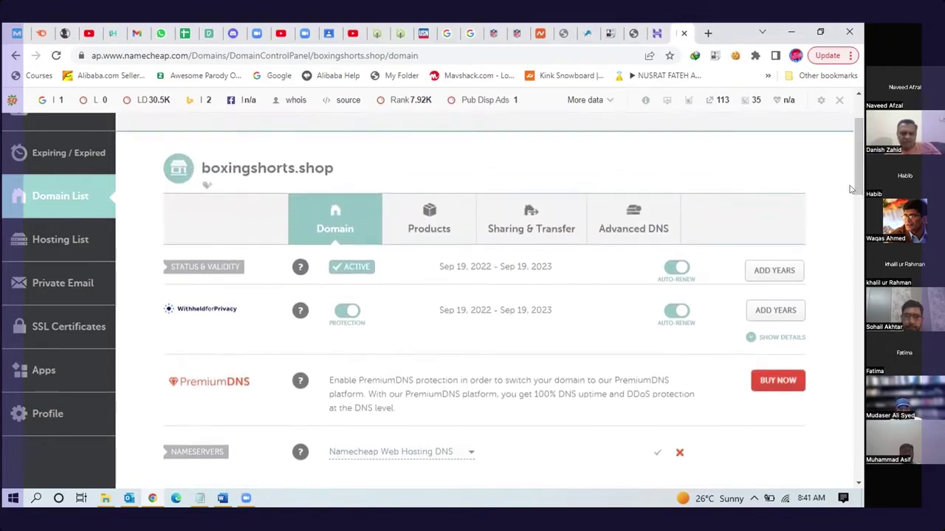
left_click(444, 219)
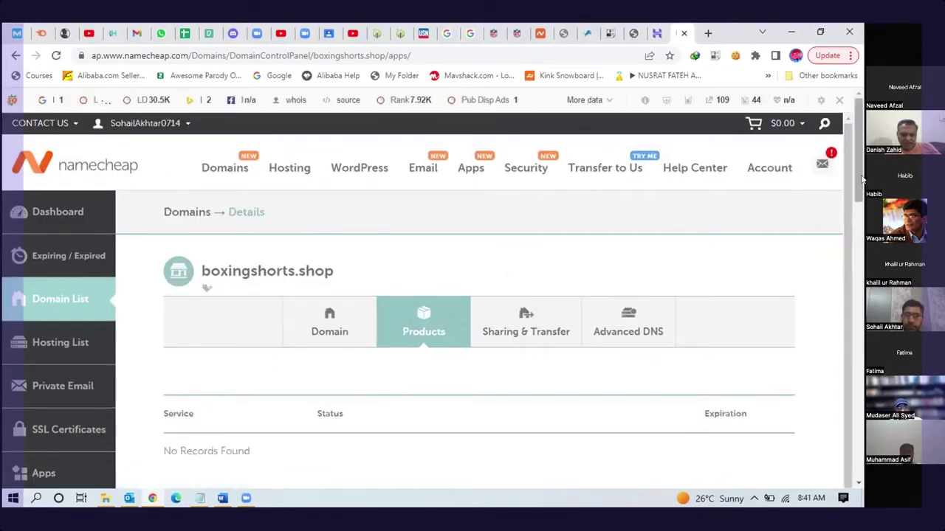
mouse_move(862, 171)
left_mouse_down()
mouse_move(862, 302)
mouse_move(861, 160)
left_mouse_up()
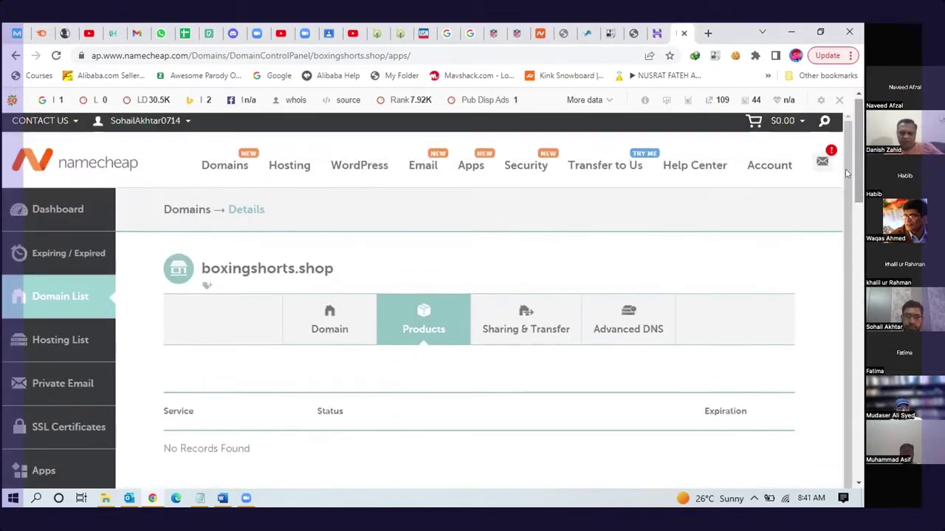
Review the Advanced DNS sections of boxingshorts.shop again and follow the Change DNS Type link for the host records
left_click(632, 313)
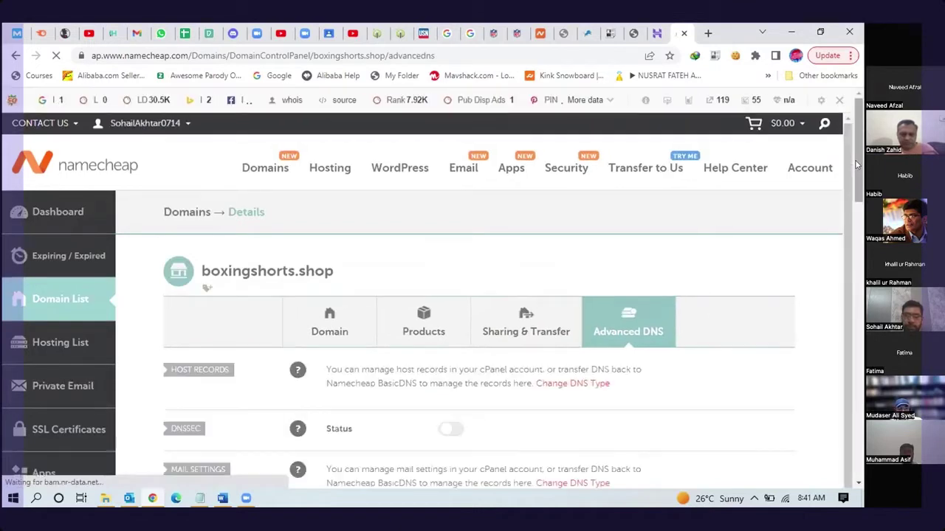
scroll(856, 164, "down", 1)
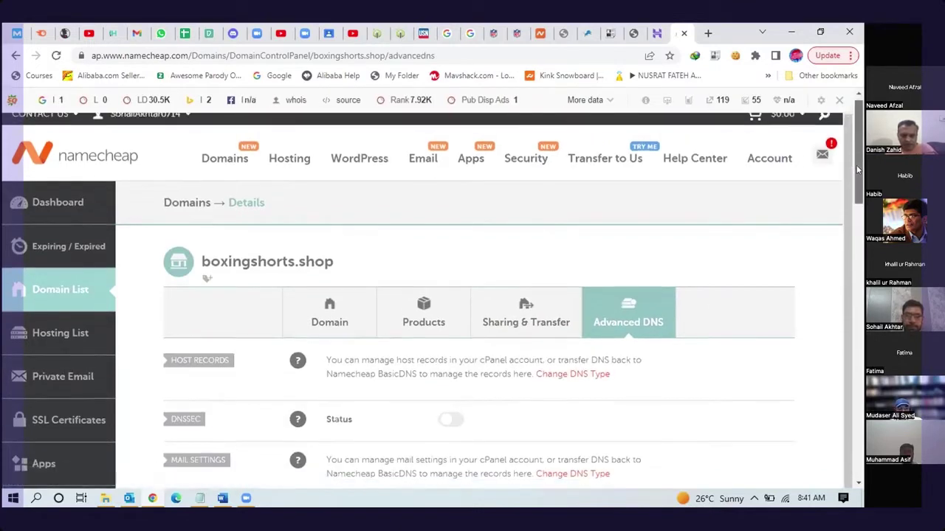
scroll(860, 172, "down", 2)
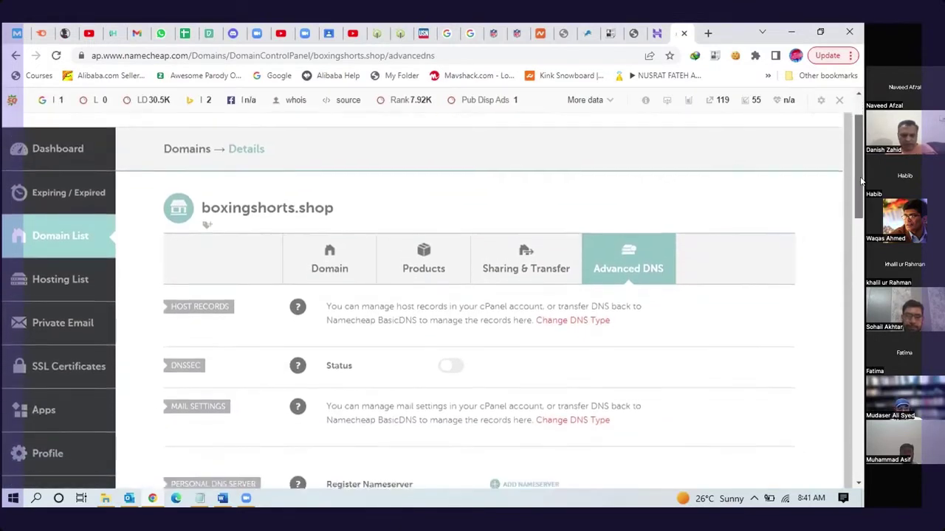
scroll(862, 191, "down", 2)
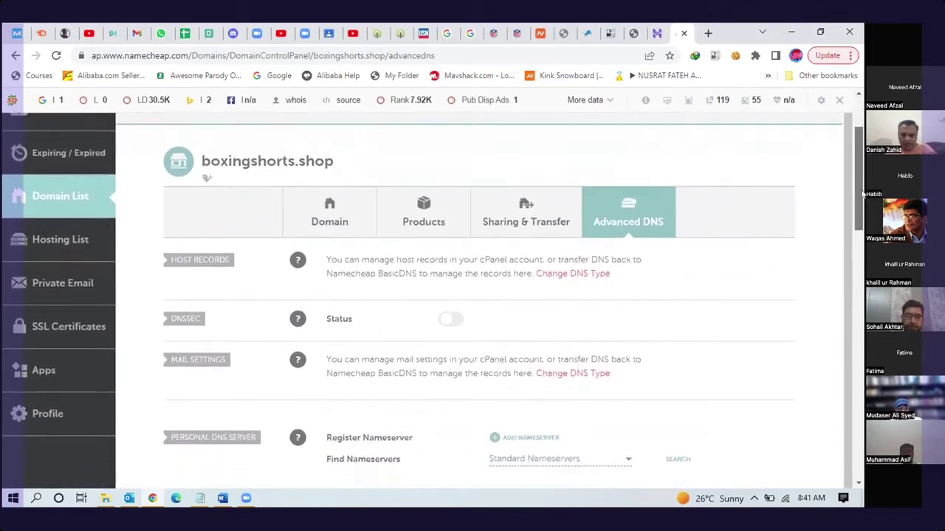
scroll(862, 201, "down", 1)
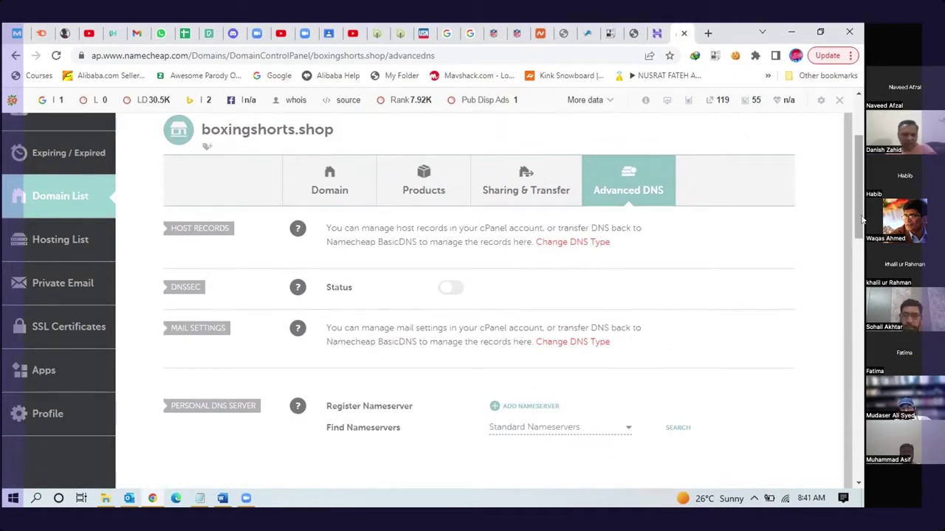
left_click_drag(862, 214, 862, 225)
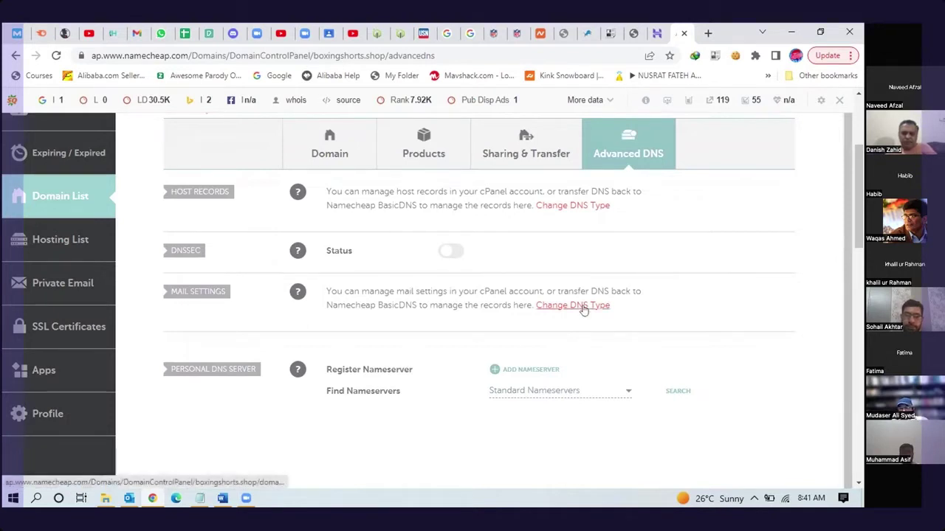
left_click(581, 209)
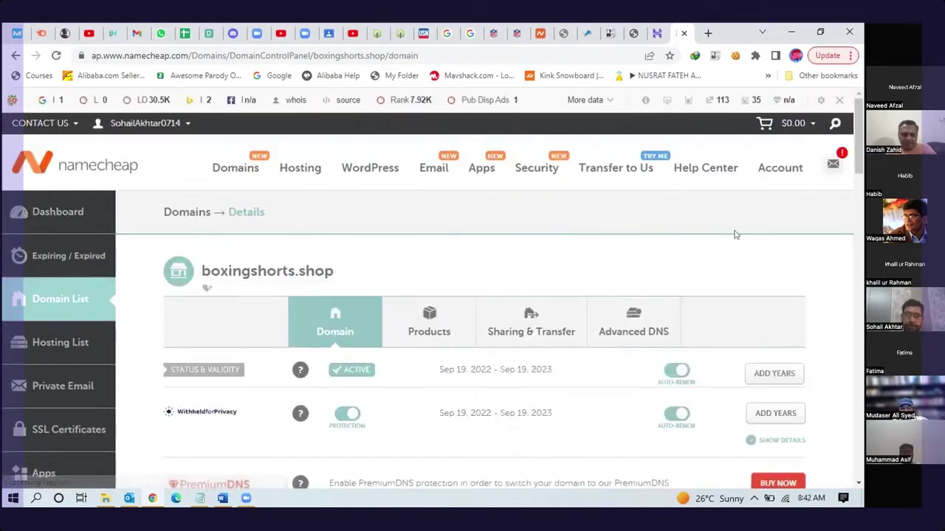
left_click_drag(862, 137, 862, 171)
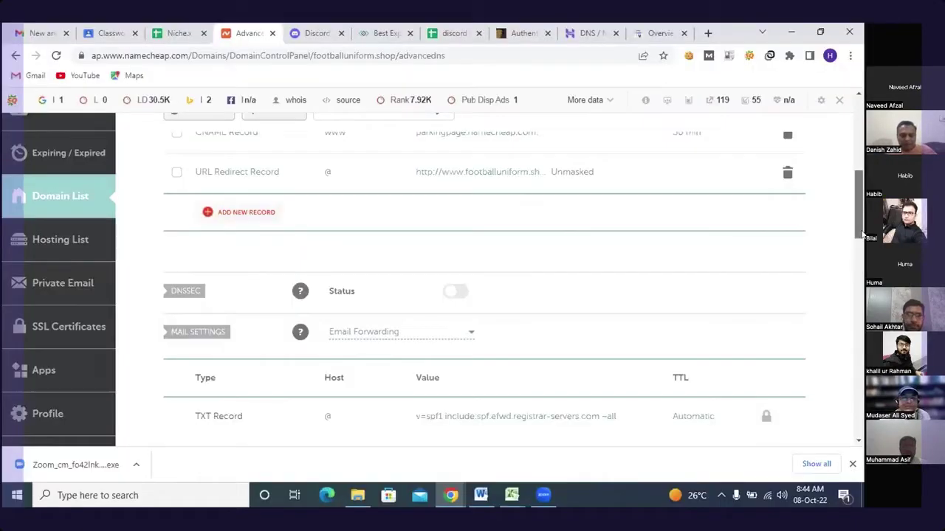
Add a new TXT host record with host @ in the Advanced DNS settings of footballuniform.shop
mouse_move(860, 235)
left_mouse_down()
mouse_move(861, 256)
mouse_move(861, 244)
left_mouse_up()
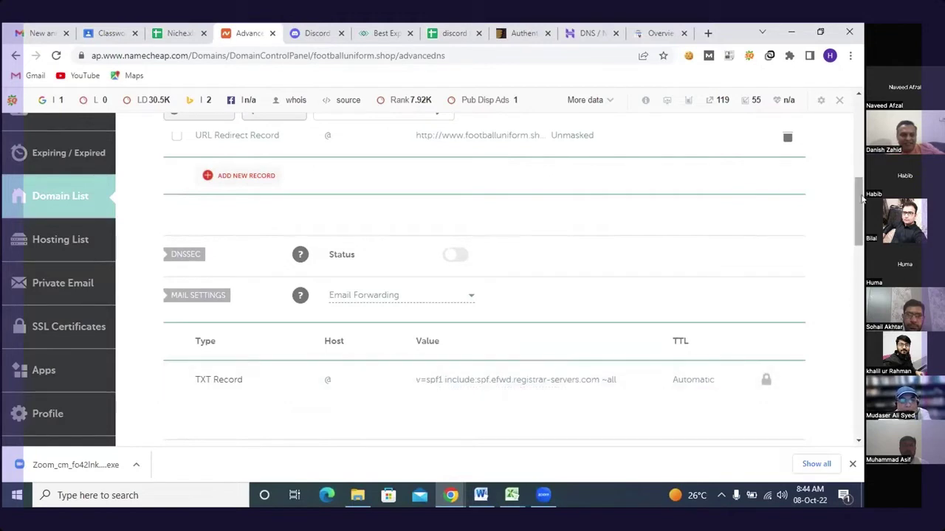
left_click_drag(861, 204, 861, 161)
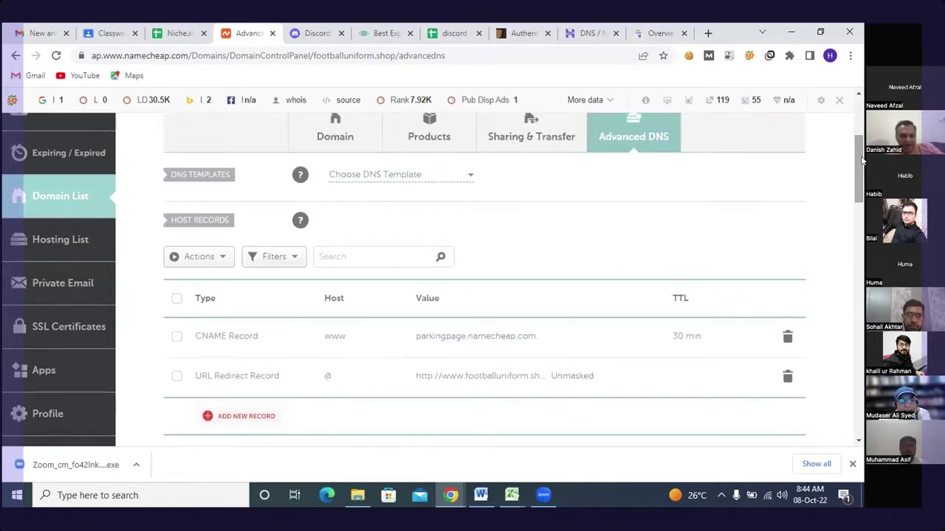
left_click_drag(862, 170, 862, 177)
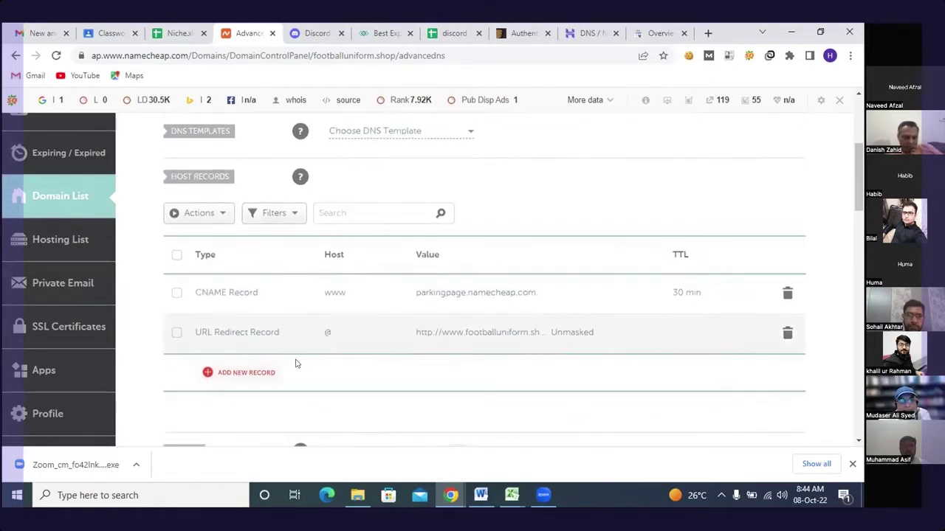
left_click(268, 372)
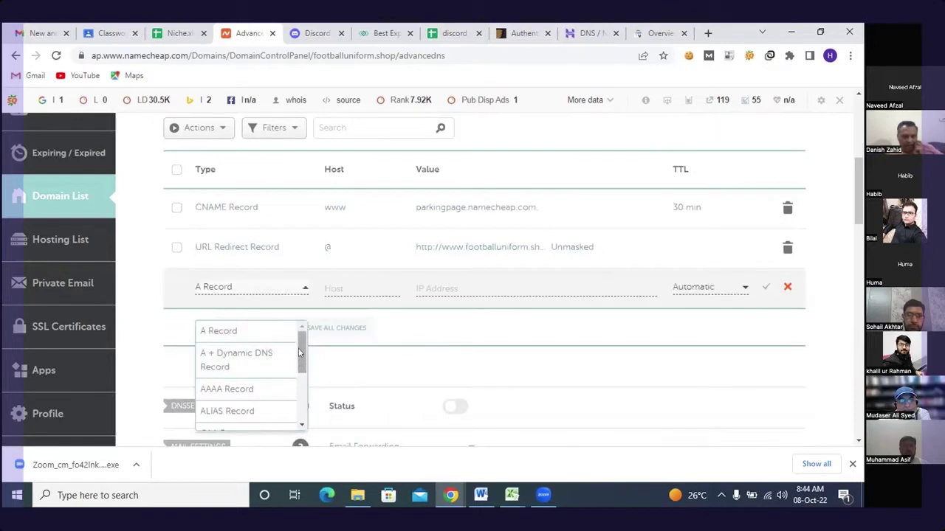
left_click_drag(301, 367, 302, 403)
left_click(255, 396)
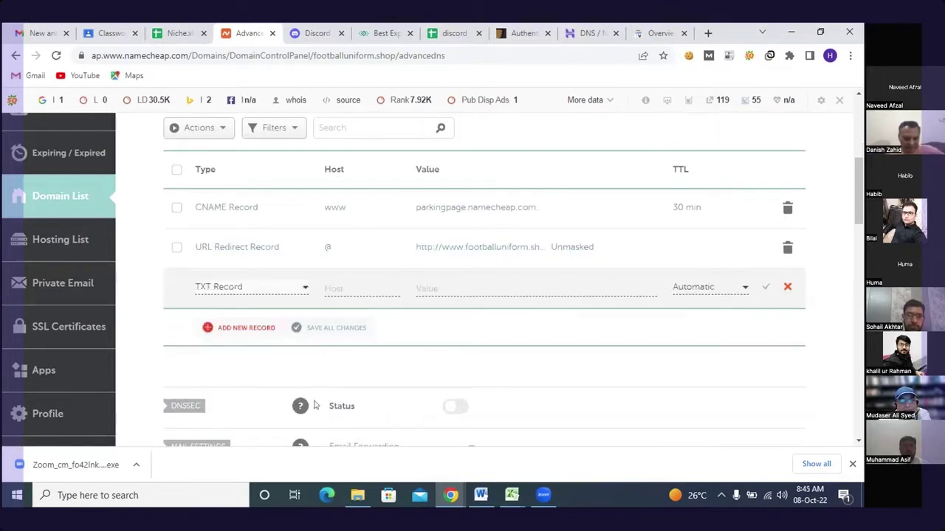
left_click(382, 280)
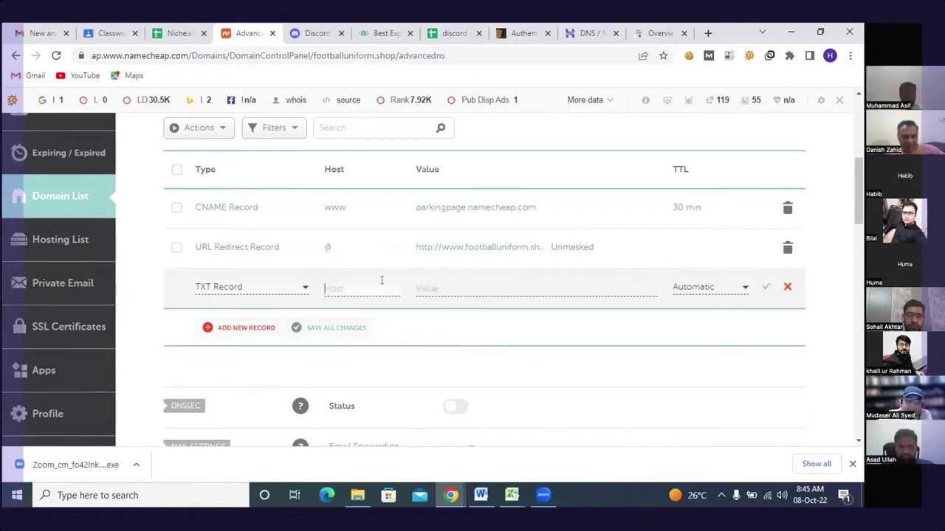
type("@")
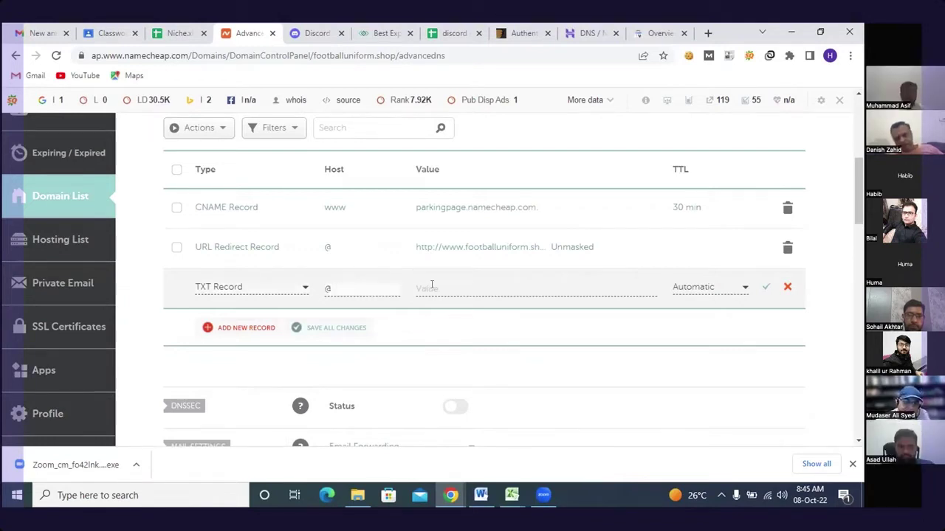
Paste the Google site verification token into the TXT record's value and clear it again
left_click(431, 287)
key("ctrl+v")
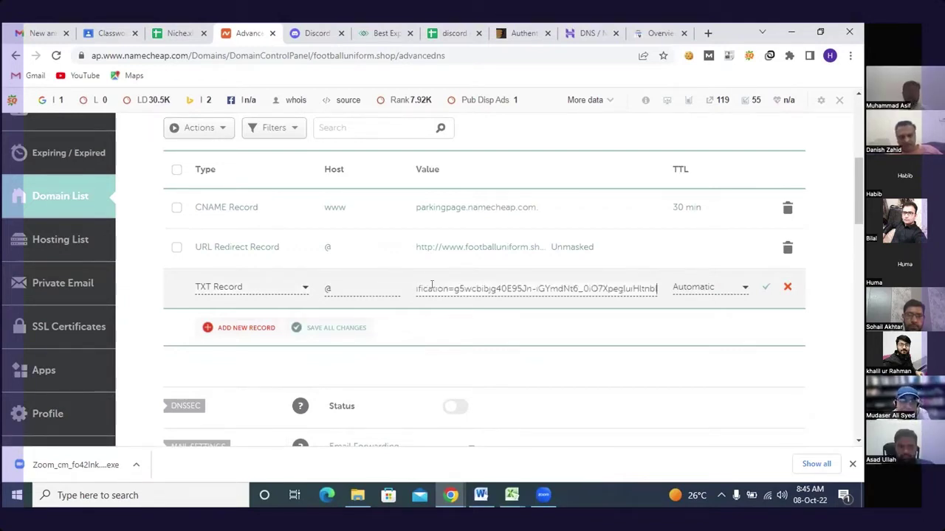
key("BackSpace")
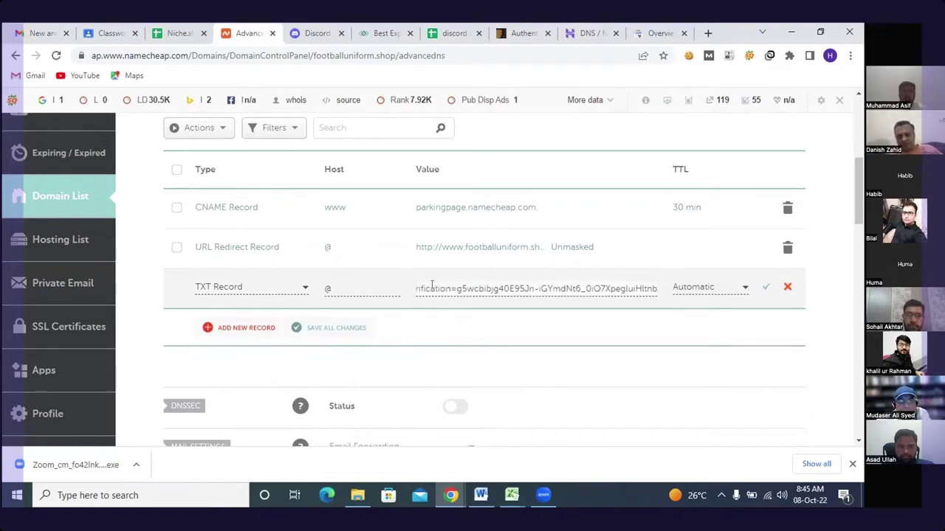
key("BackSpace")
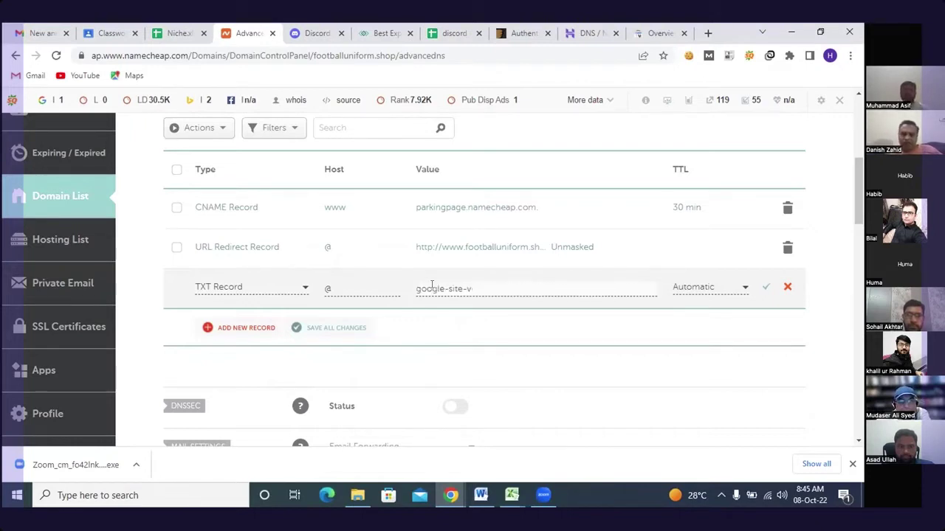
Add footballuniform.shop as a new Domain property in Google Search Console and continue to its DNS verification
left_click(448, 505)
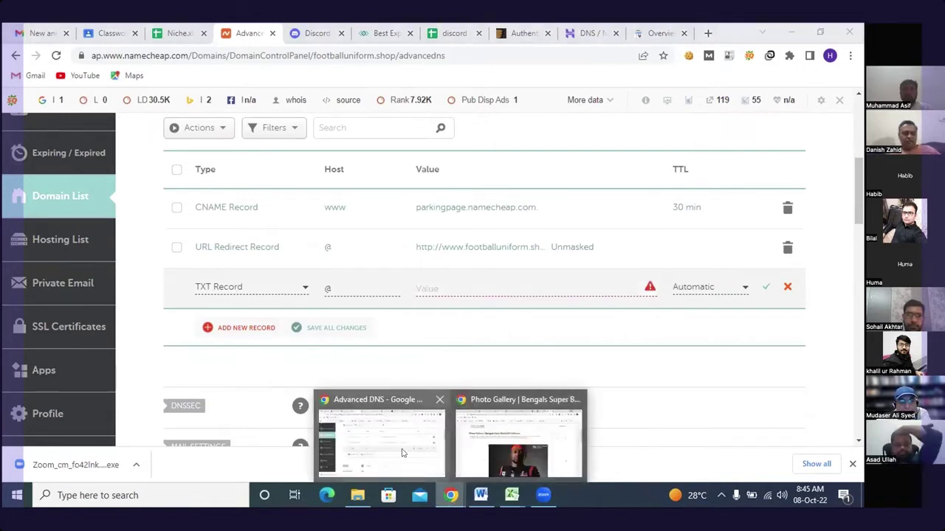
left_click(403, 452)
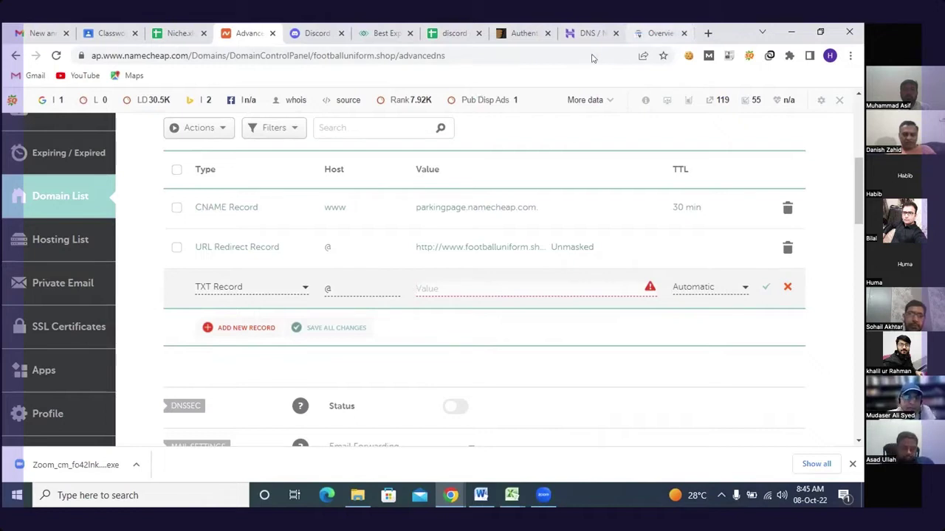
left_click(659, 34)
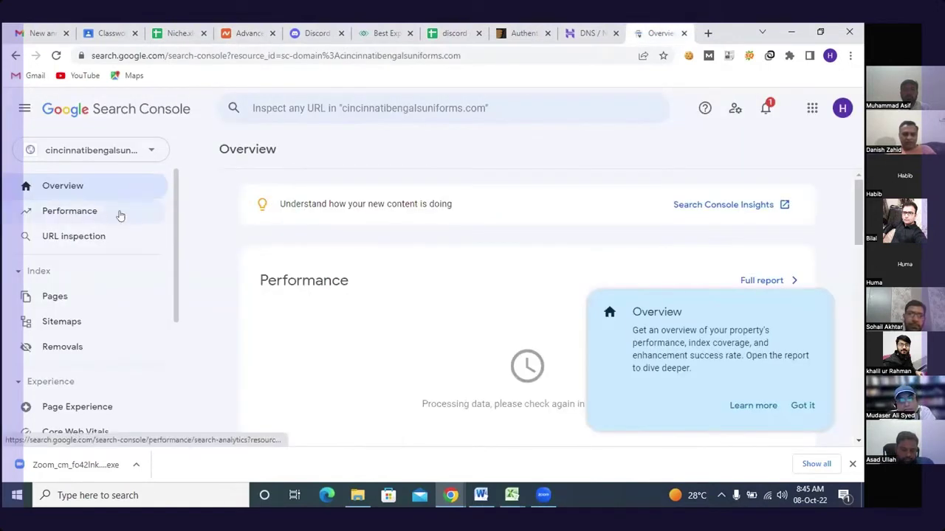
left_click(124, 151)
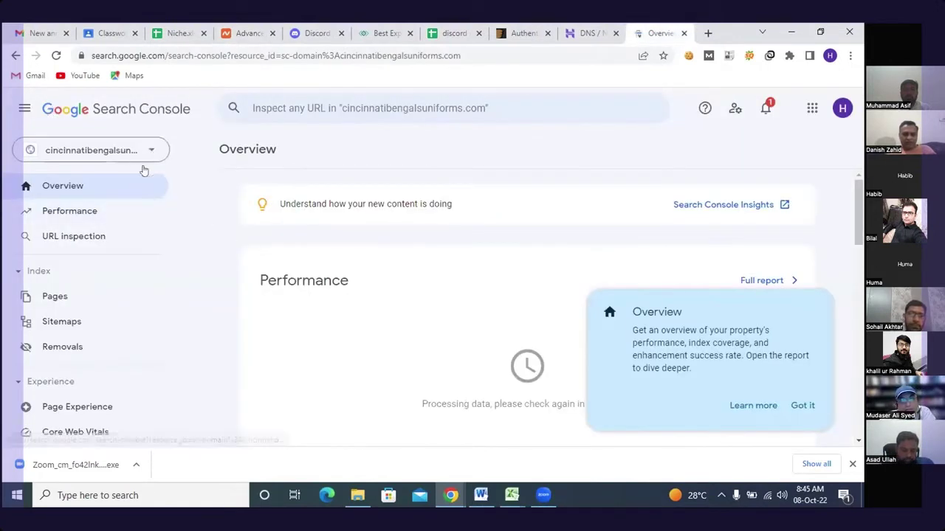
left_click(111, 266)
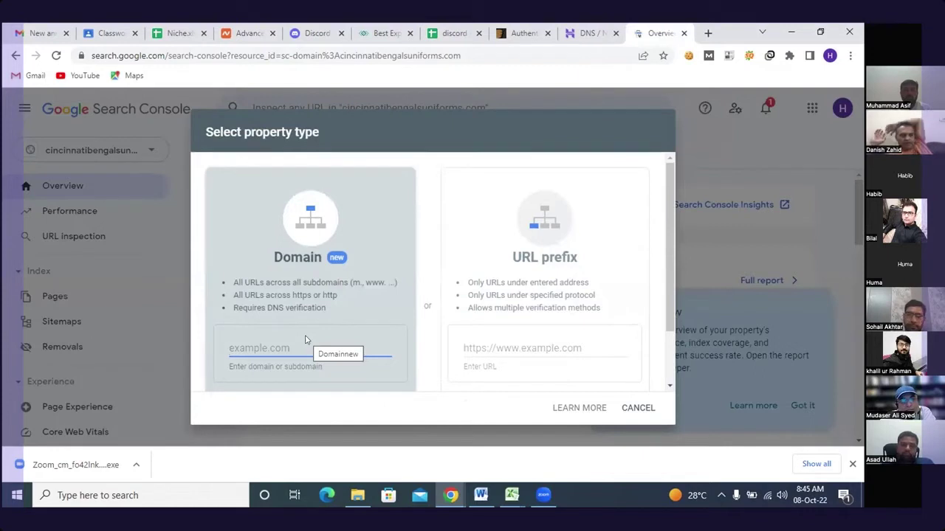
type("football")
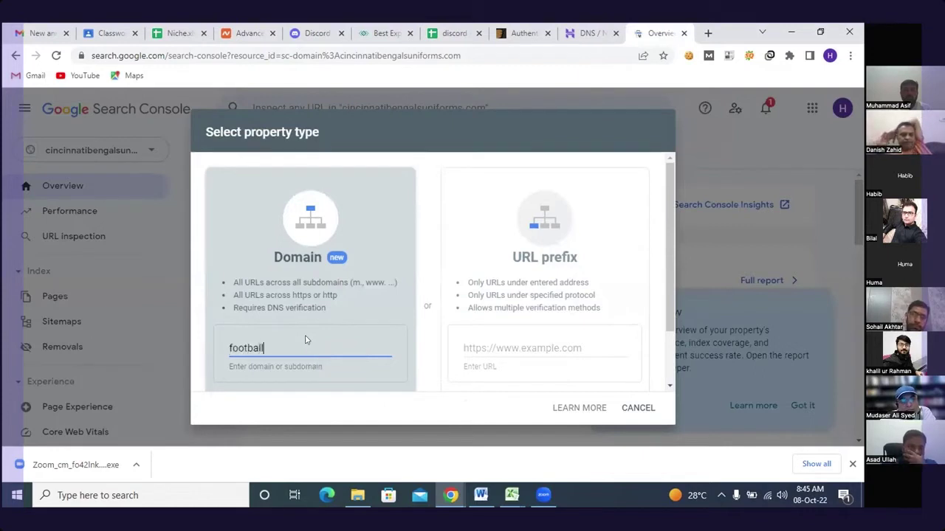
type("uni")
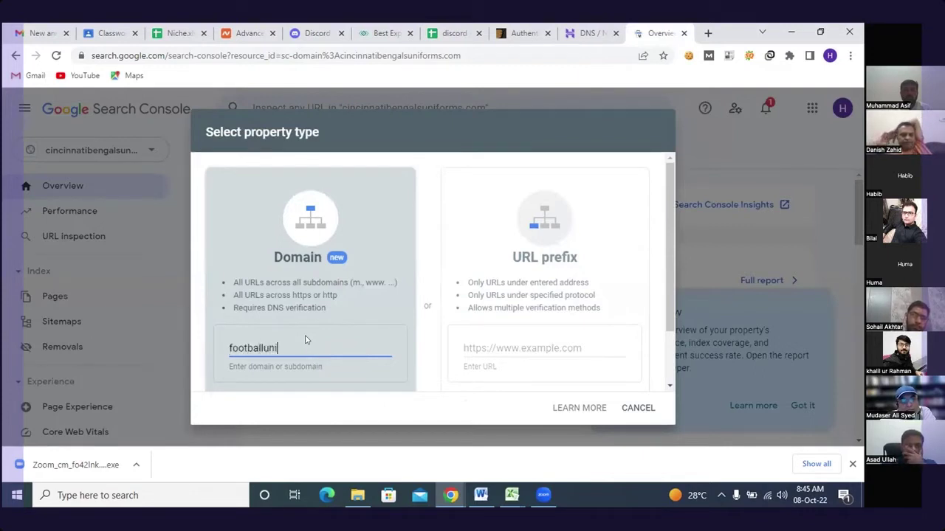
type("form.shop")
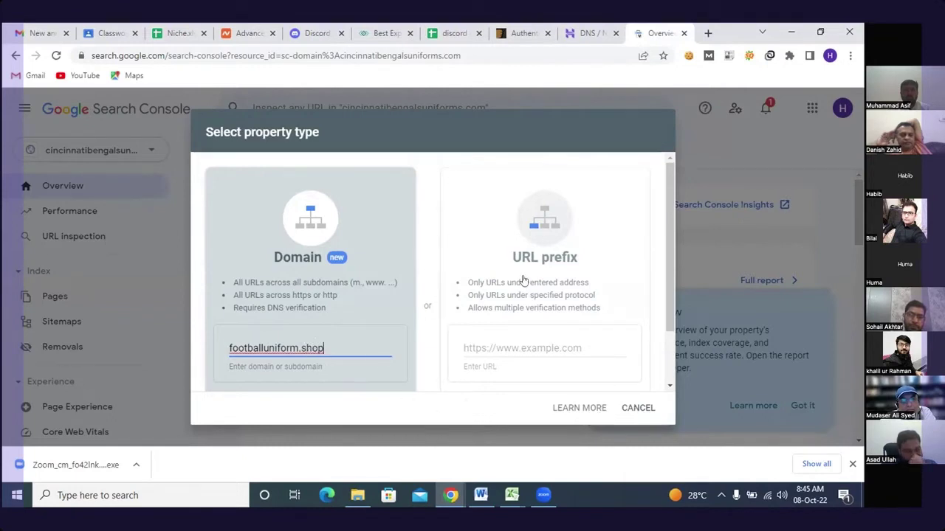
left_click_drag(668, 315, 268, 360)
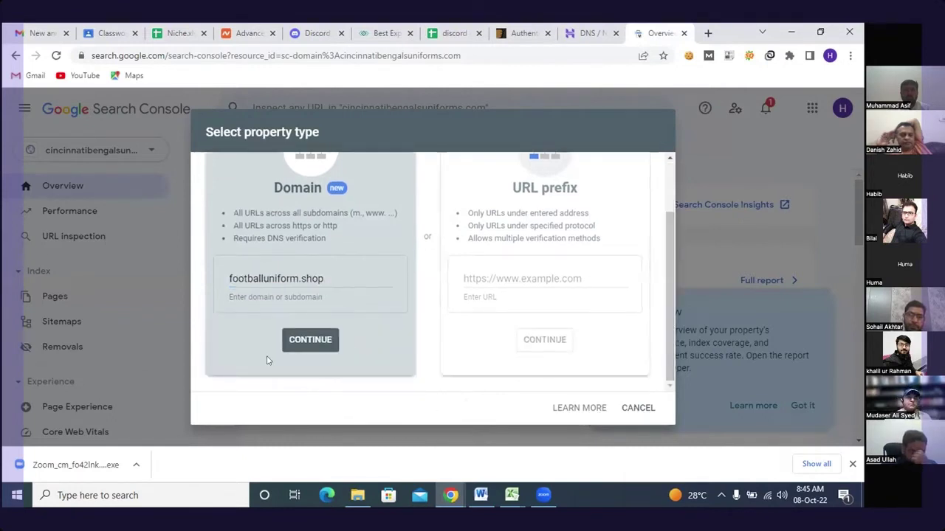
left_click(308, 340)
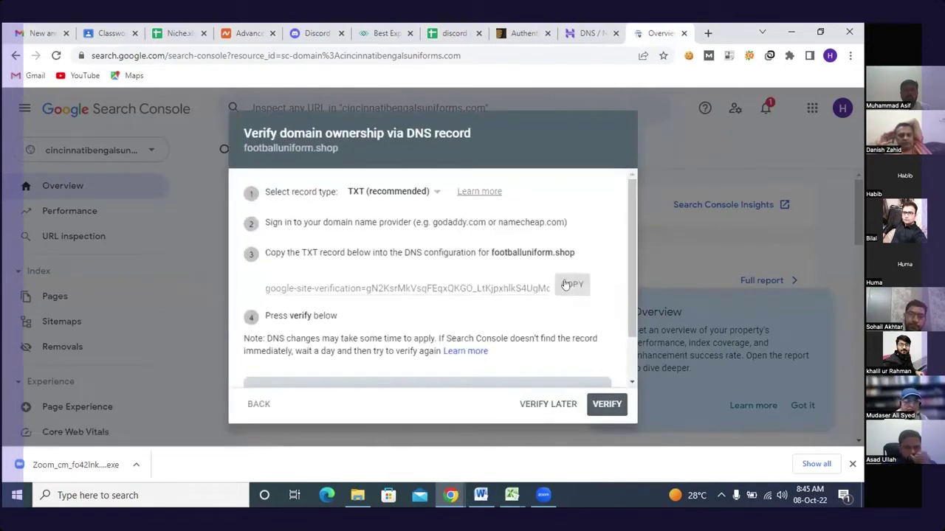
Copy the property's Google site verification token into the new TXT record's value for footballuniform.shop and save the record
left_click(566, 285)
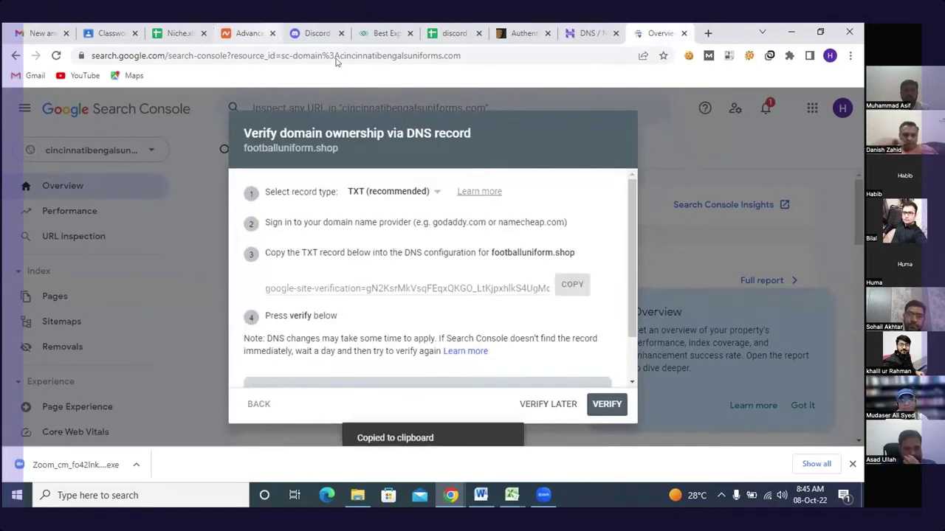
left_click(248, 34)
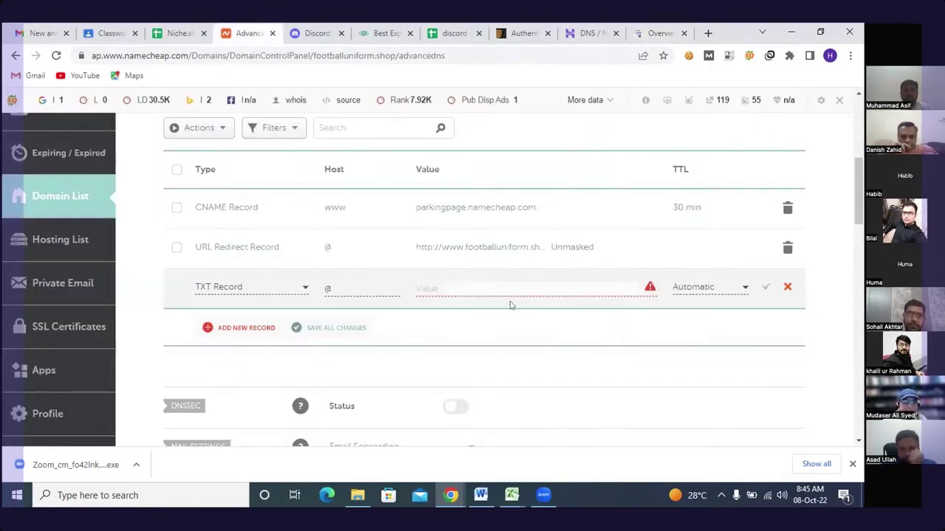
key("ctrl+v")
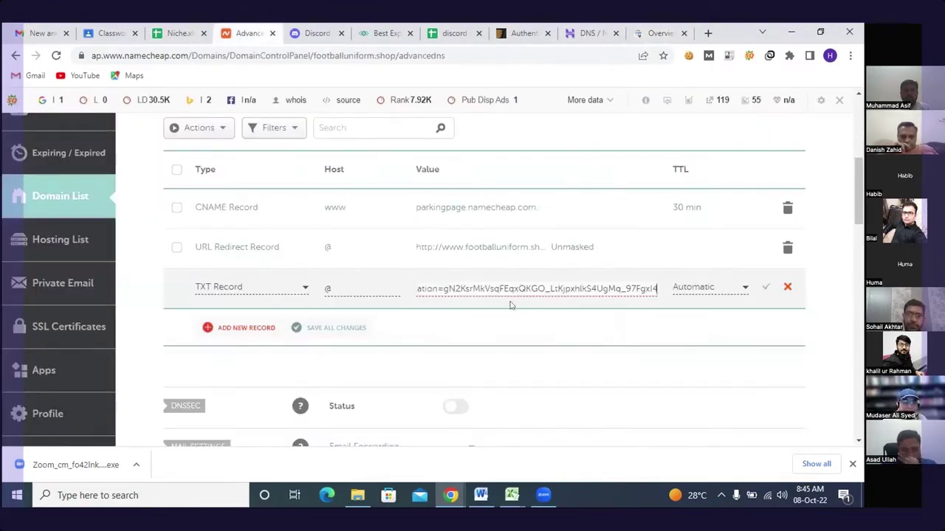
left_click(768, 287)
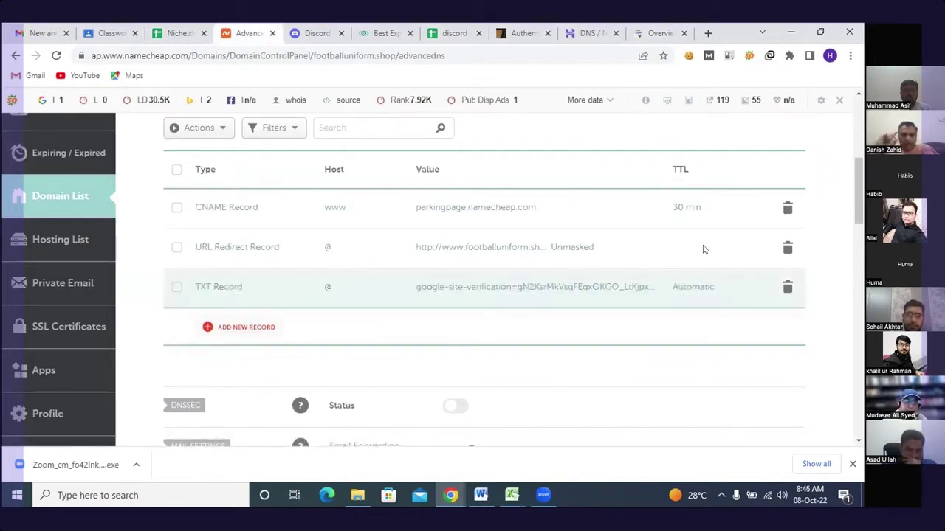
Check the saved host records and the Mail Settings TXT record in the Advanced DNS settings of footballuniform.shop
left_click(650, 33)
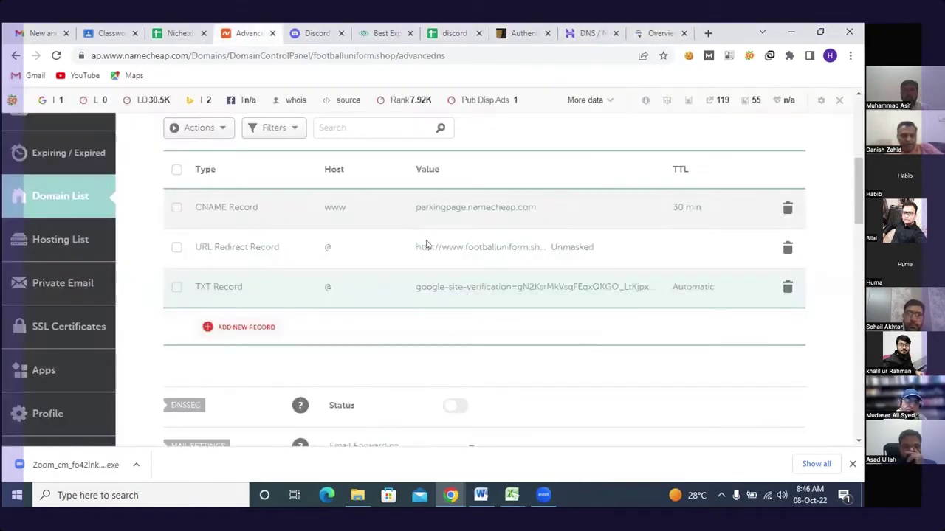
key("ctrl+4")
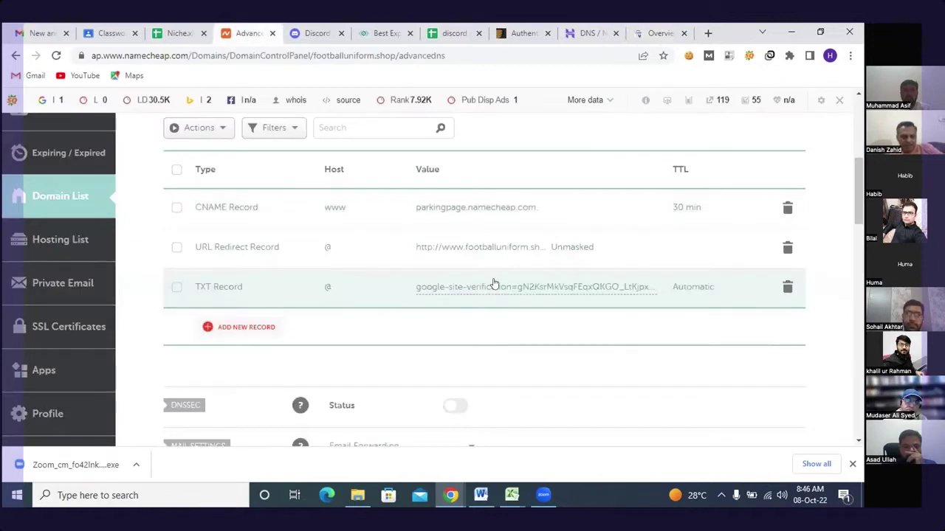
left_click_drag(860, 214, 861, 265)
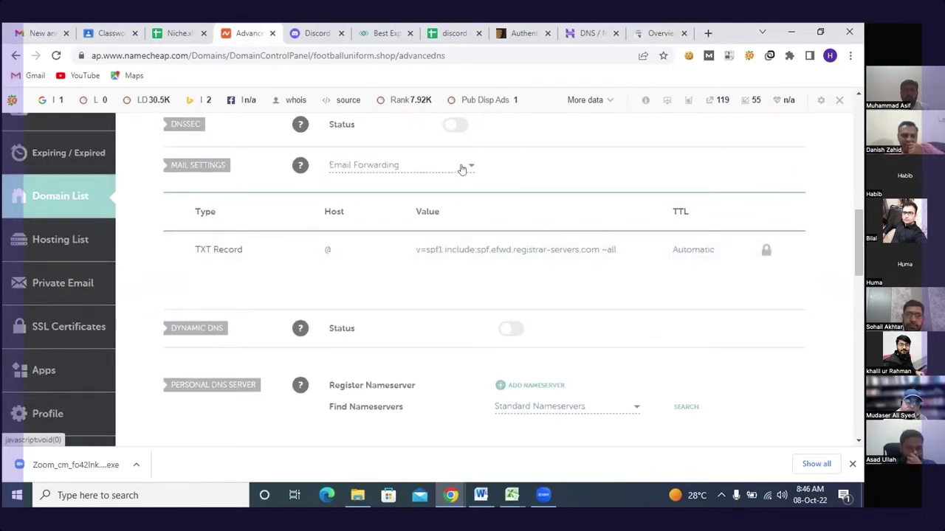
mouse_move(756, 252)
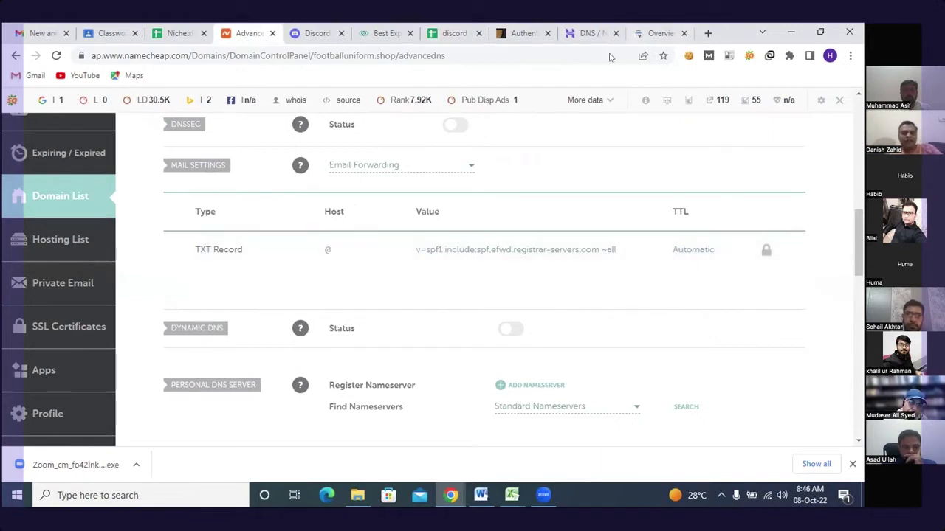
Verify ownership of footballuniform.shop in Search Console, repeating the check once, and go to the property
left_click(655, 34)
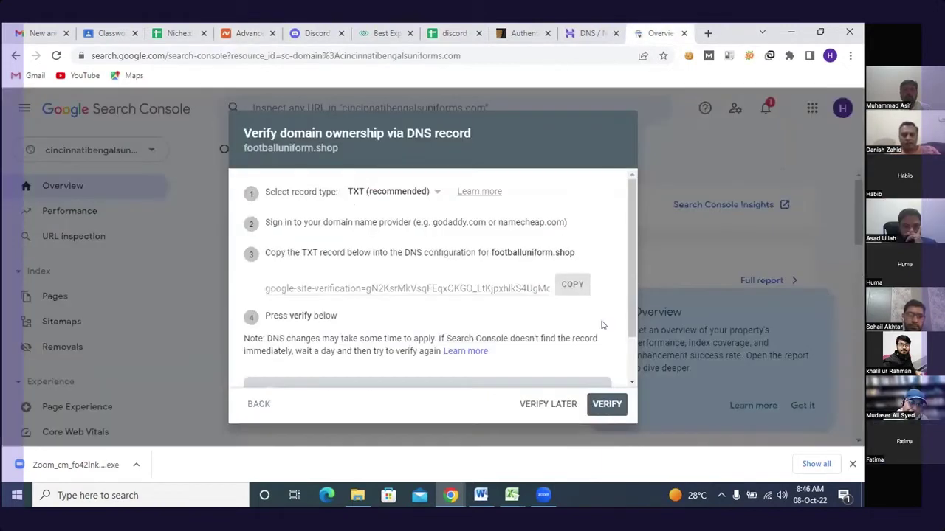
left_click(603, 412)
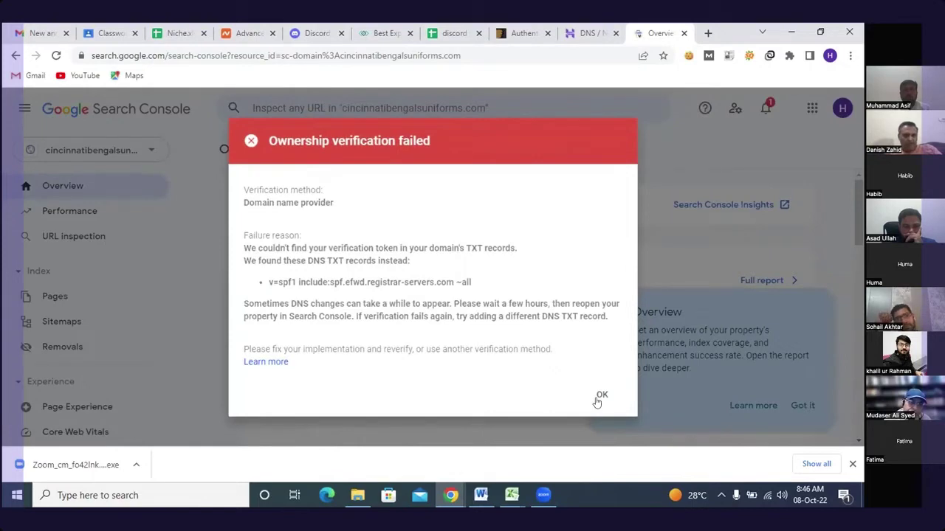
left_click(599, 397)
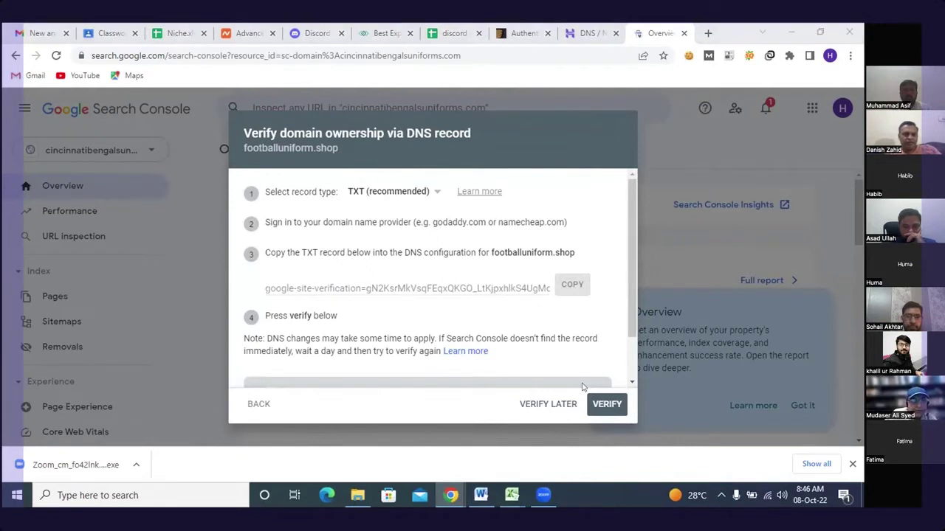
left_click(597, 404)
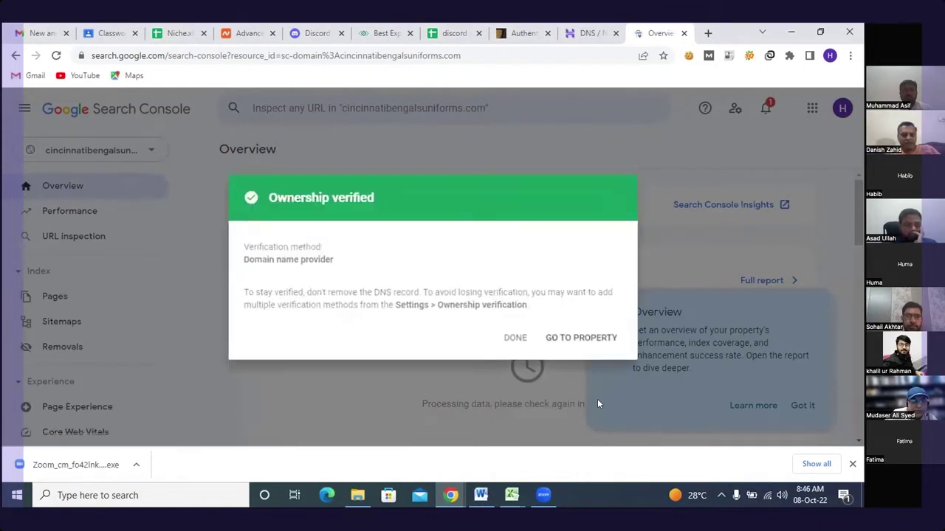
left_click(581, 339)
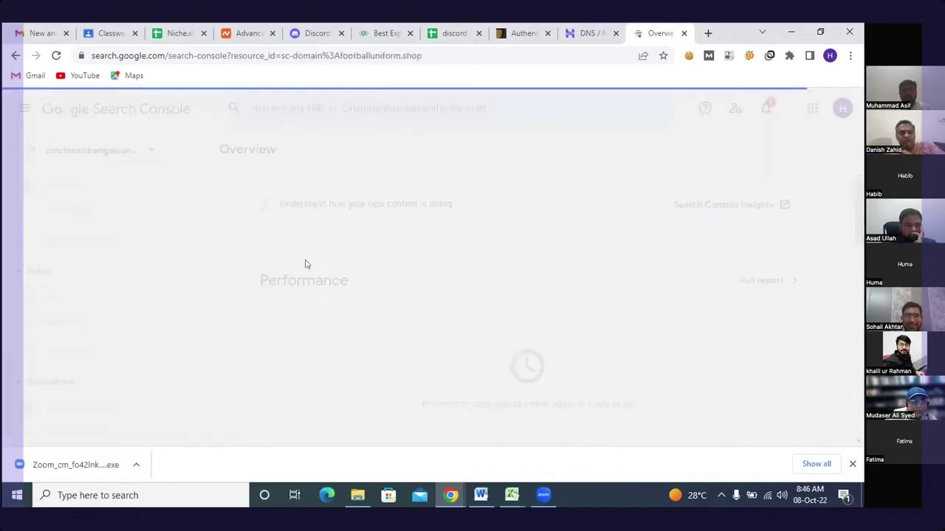
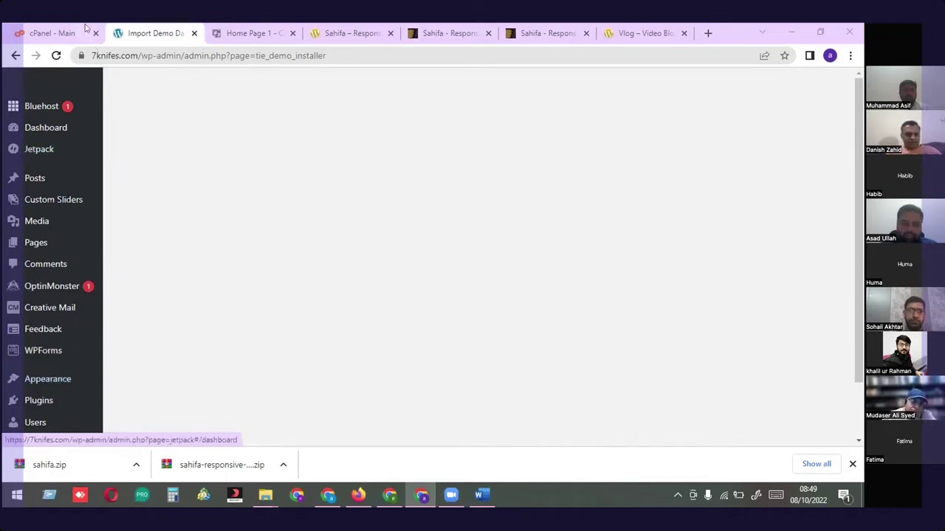
Reload the Sahifa theme's Import Demo Data page on 7knifes.com and look through its notices and import instructions
left_click(56, 55)
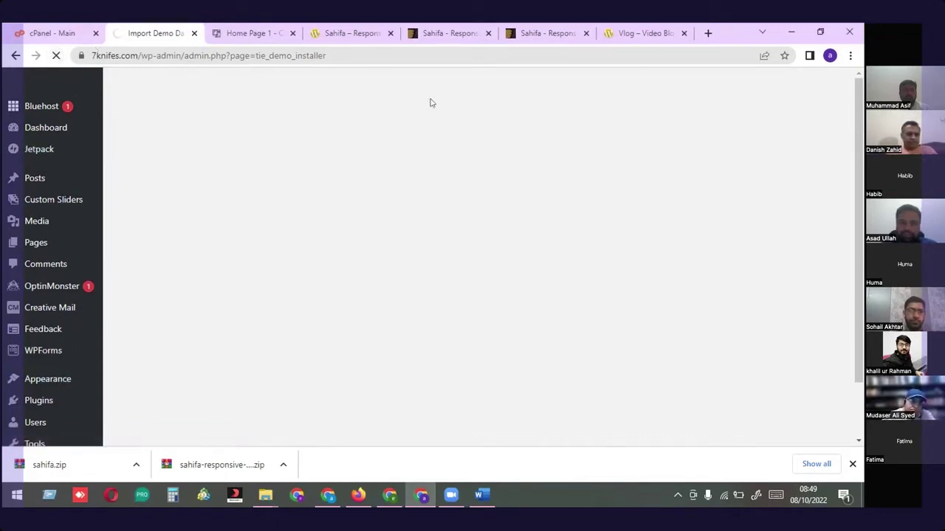
scroll(389, 162, "down", 1)
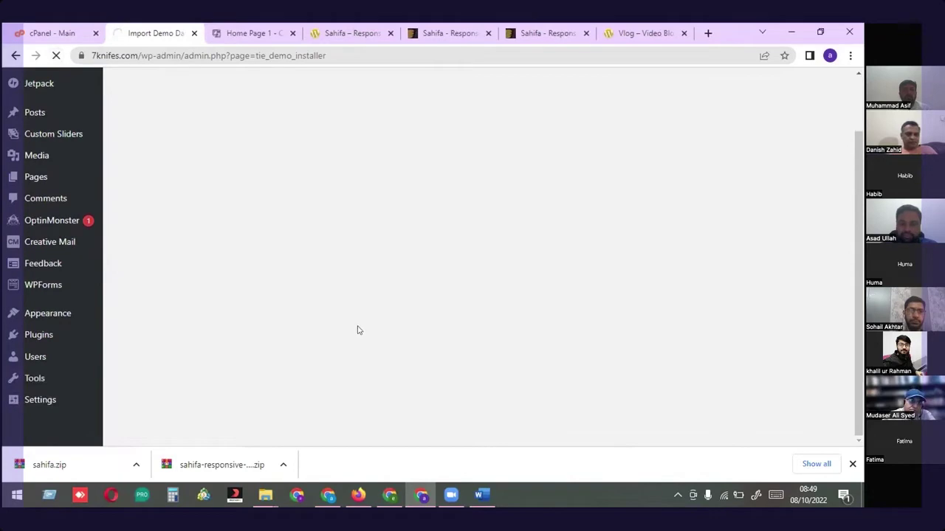
left_click(790, 32)
left_click(420, 496)
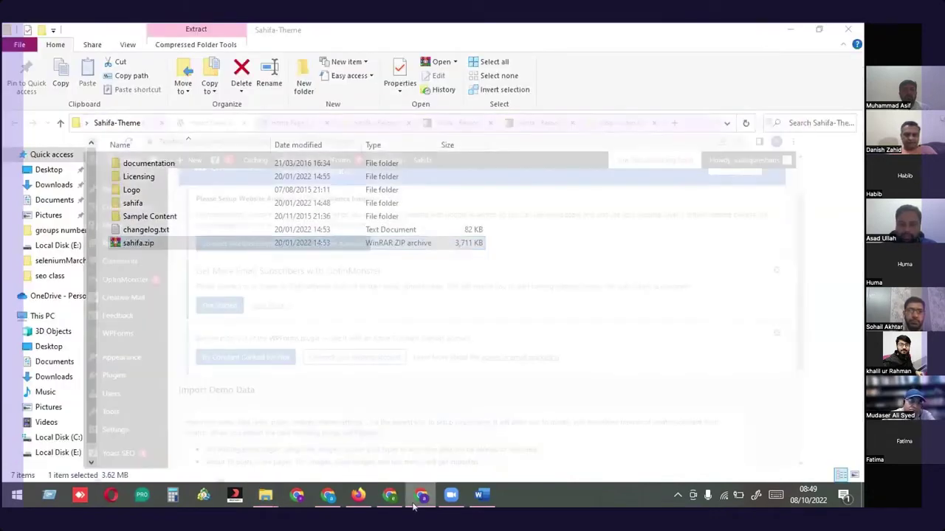
left_click(419, 496)
left_click(413, 506)
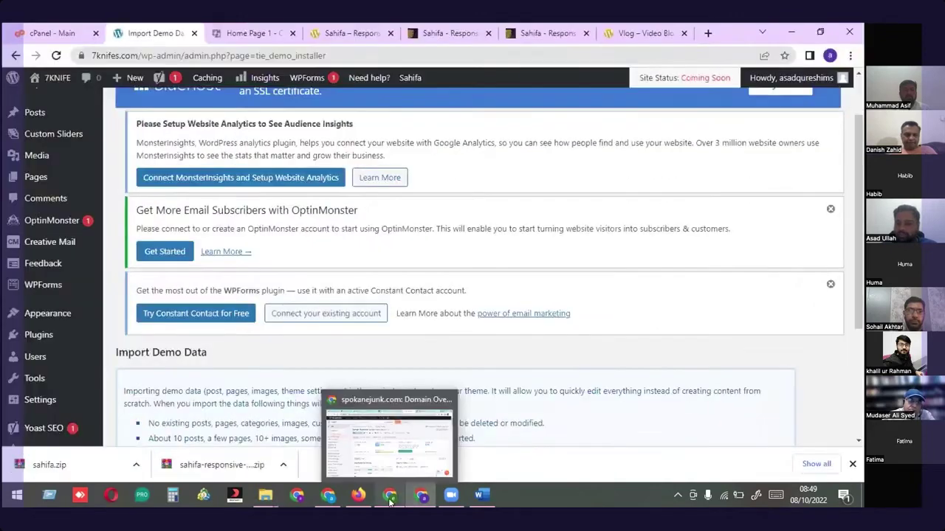
mouse_move(390, 502)
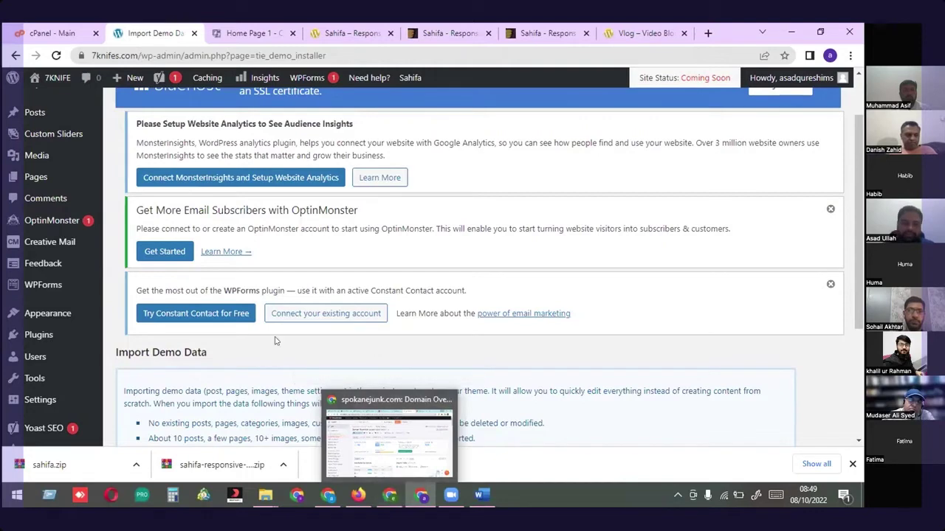
scroll(324, 377, "down", 3)
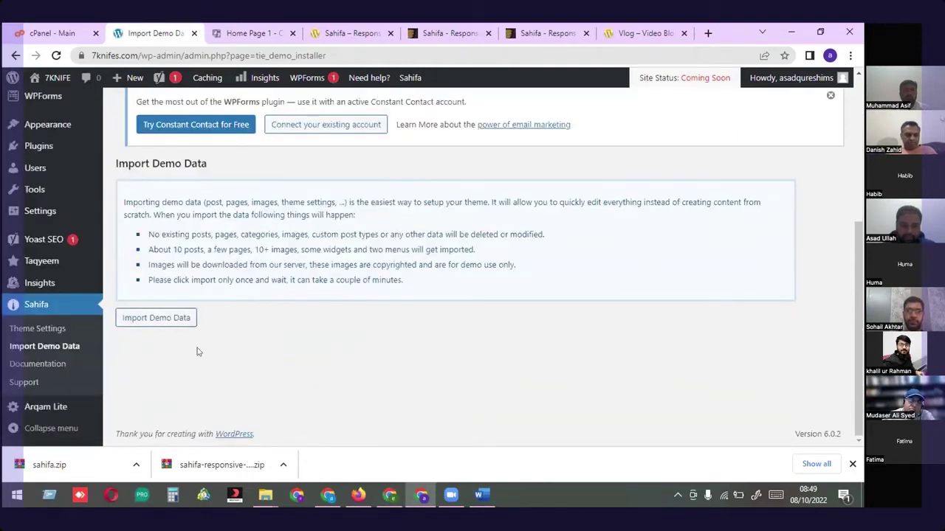
scroll(197, 350, "up", 4)
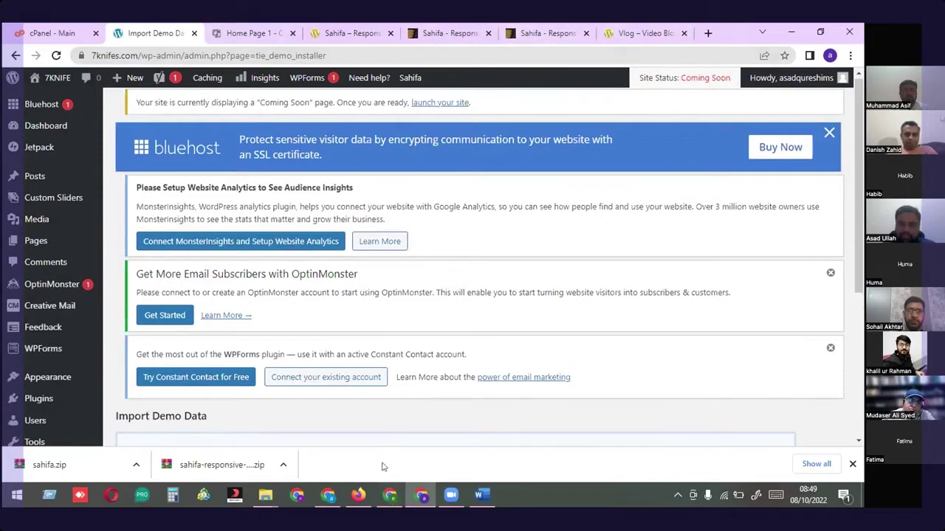
Switch to the browser window with Semrush and look through its pages for the ToolzBuy Smart Copy access page
left_click(392, 502)
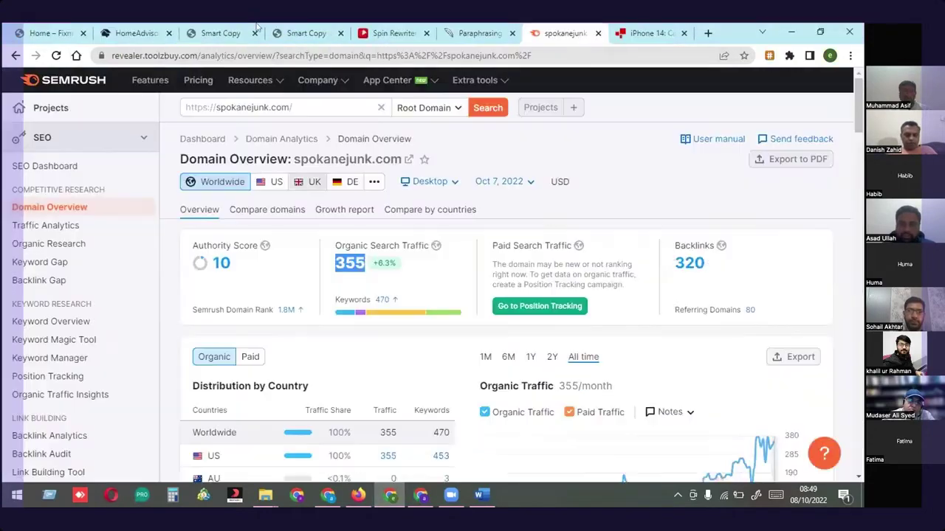
left_click(289, 30)
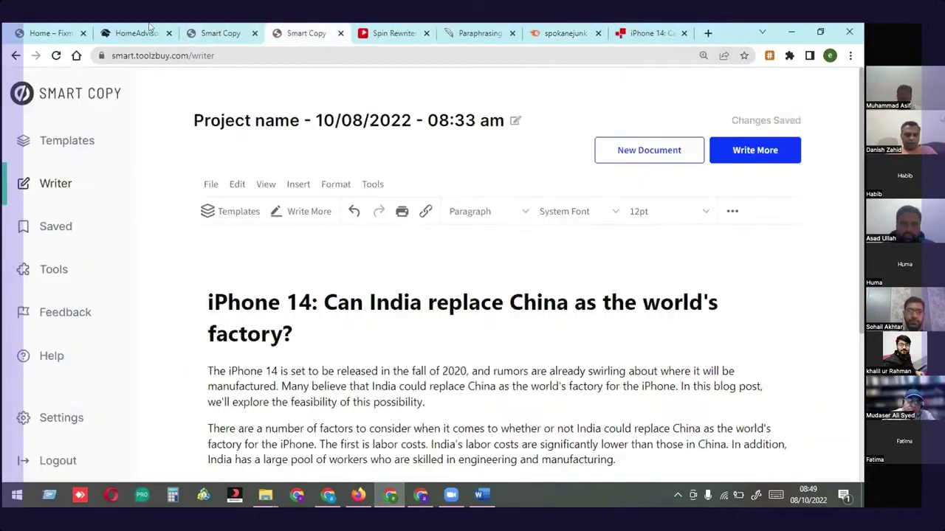
left_click(220, 32)
left_click(122, 33)
left_click(53, 32)
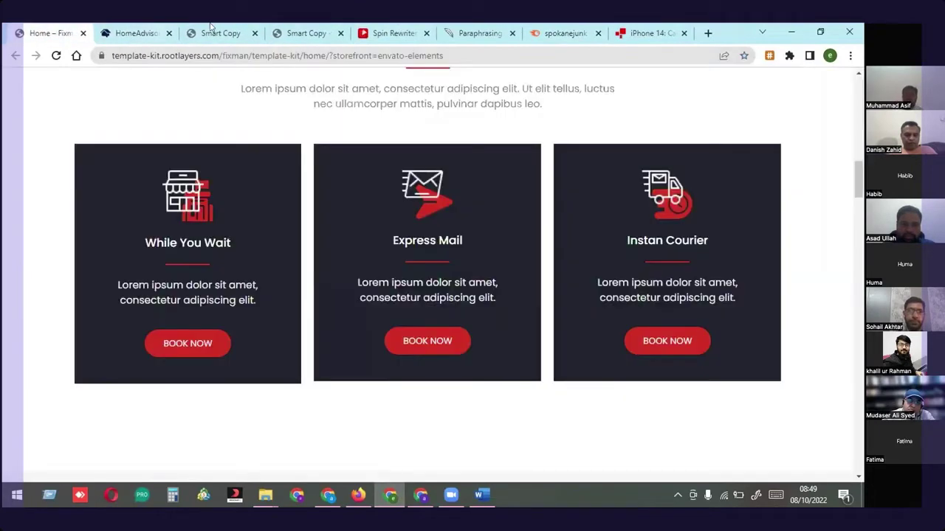
left_click(214, 32)
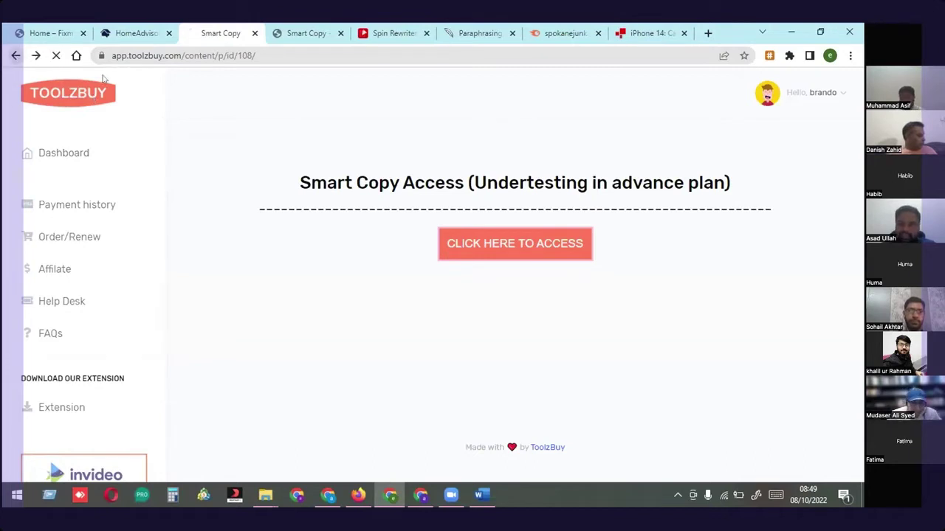
Return to the ToolzBuy member dashboard and review the SEO tools in the first rows of Active Resources
left_click(503, 249)
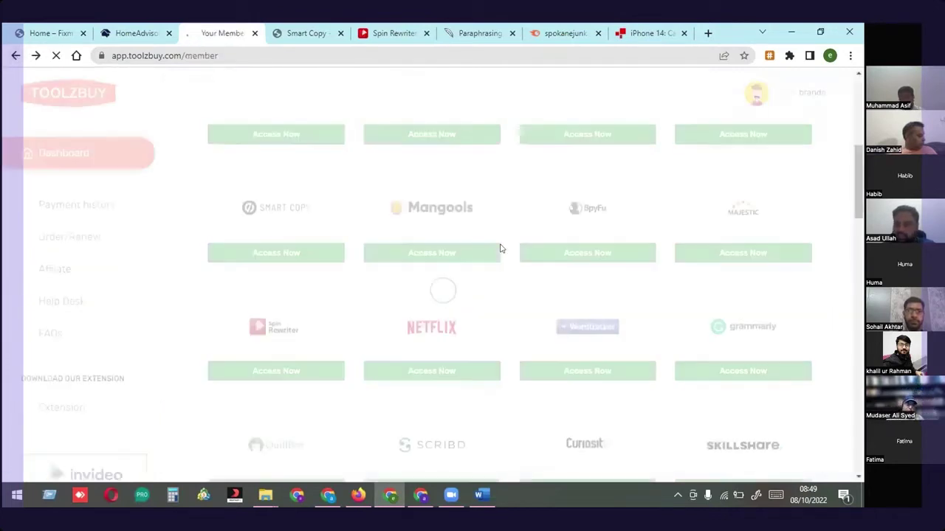
scroll(392, 340, "up", 3)
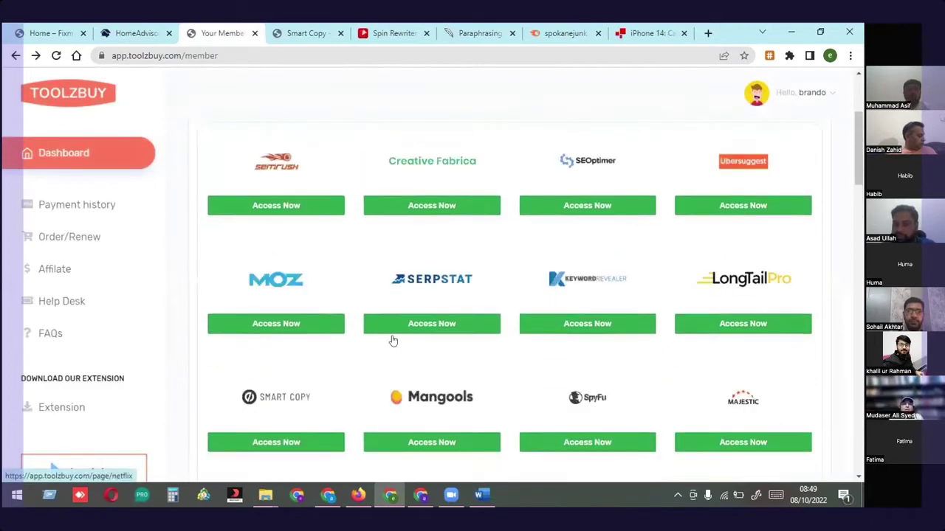
scroll(481, 394, "up", 3)
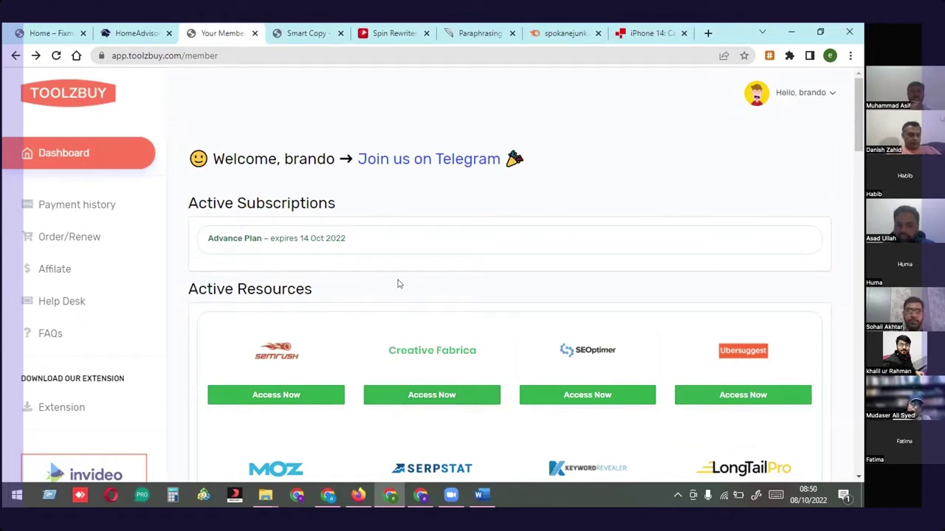
scroll(398, 284, "down", 3)
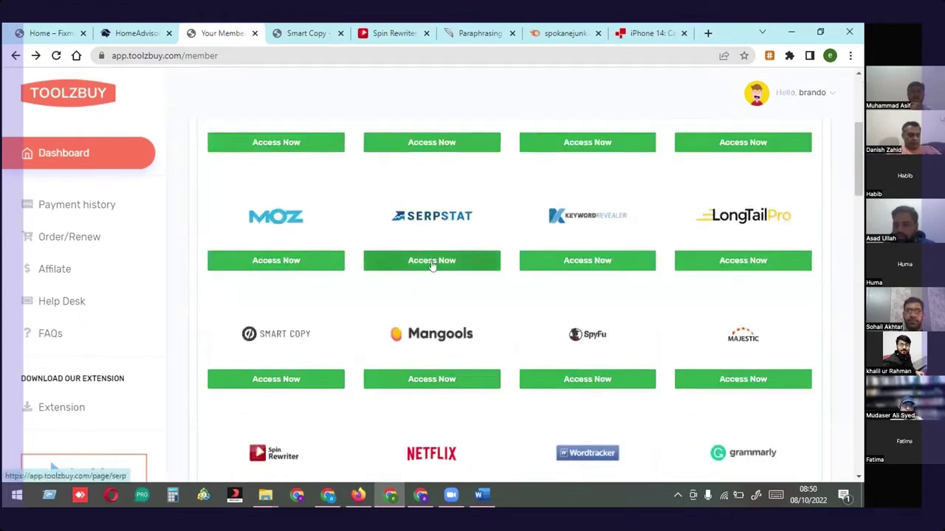
scroll(425, 264, "up", 2)
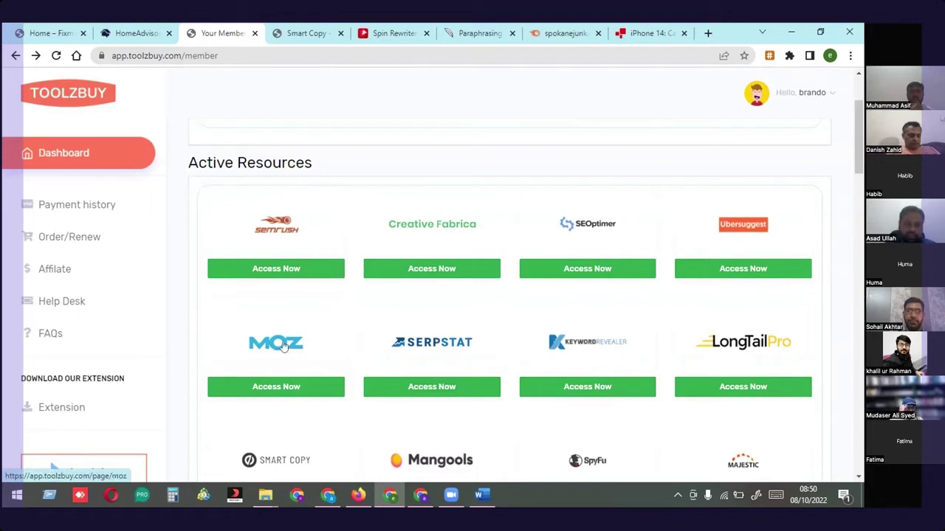
scroll(283, 347, "down", 1)
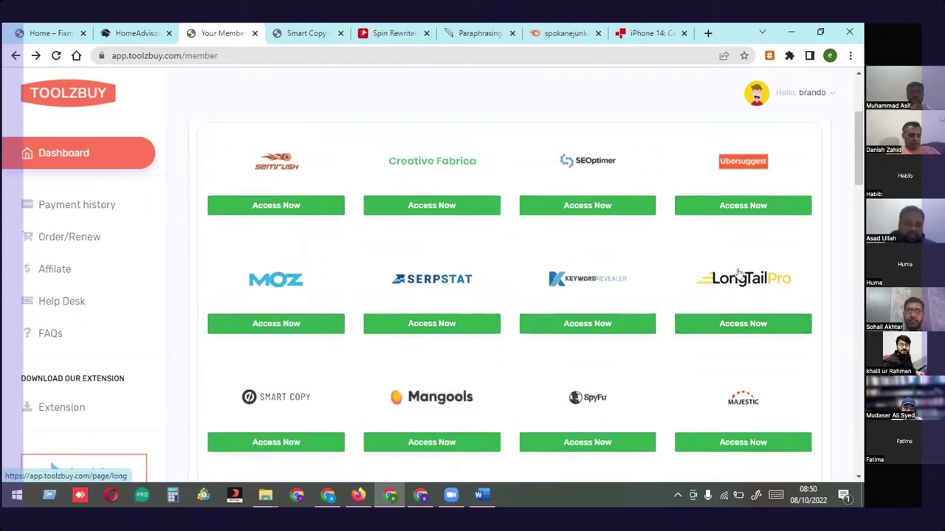
Look through the remaining Active Resources, from Spin Rewriter and QuillBot down to Flaticon, and return to the first rows
scroll(716, 284, "down", 5)
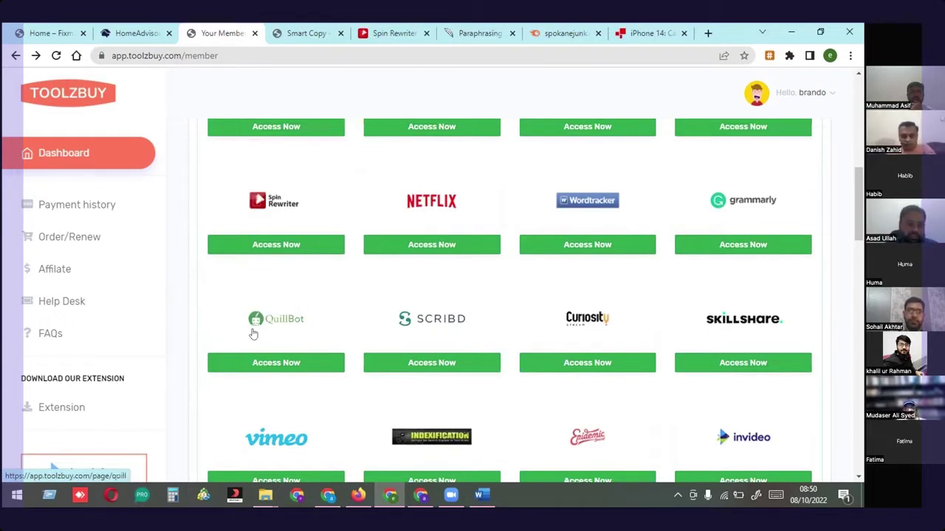
scroll(523, 320, "down", 3)
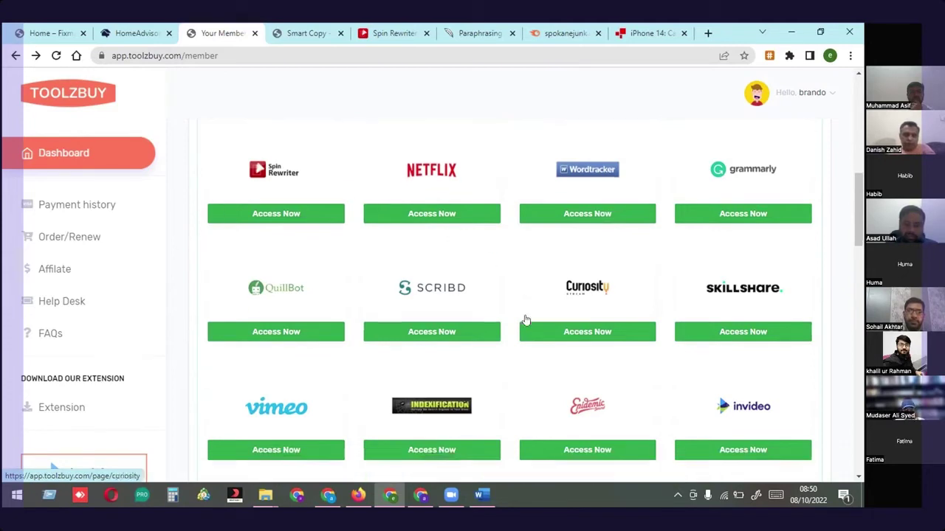
scroll(708, 303, "down", 2)
scroll(620, 304, "down", 2)
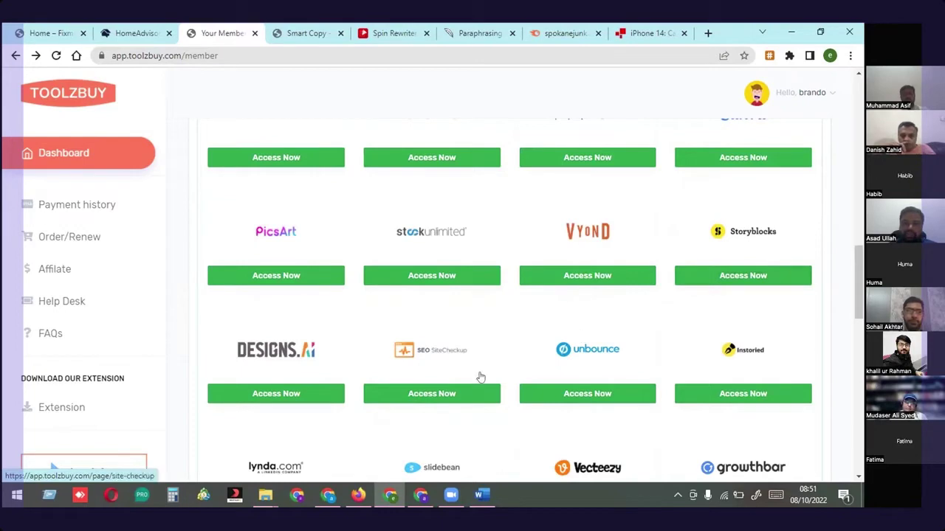
scroll(476, 372, "down", 1)
scroll(469, 361, "down", 3)
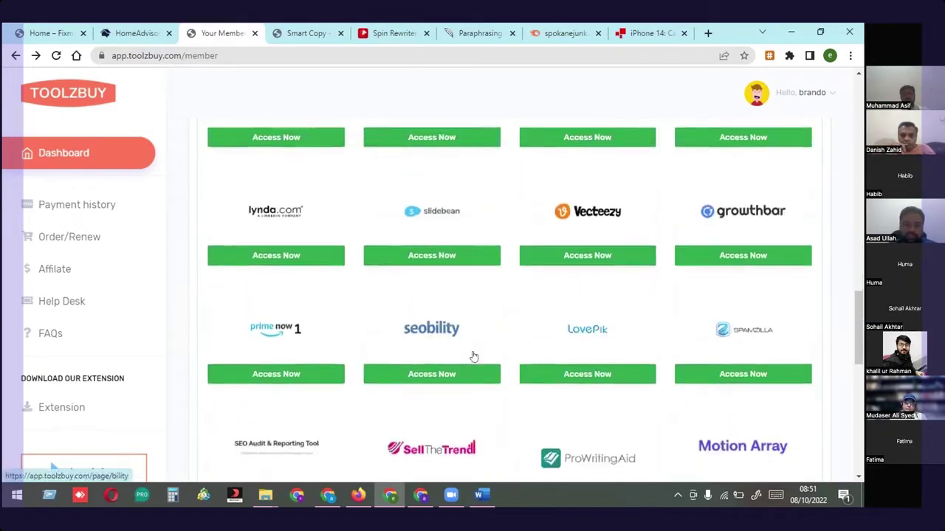
scroll(474, 356, "down", 3)
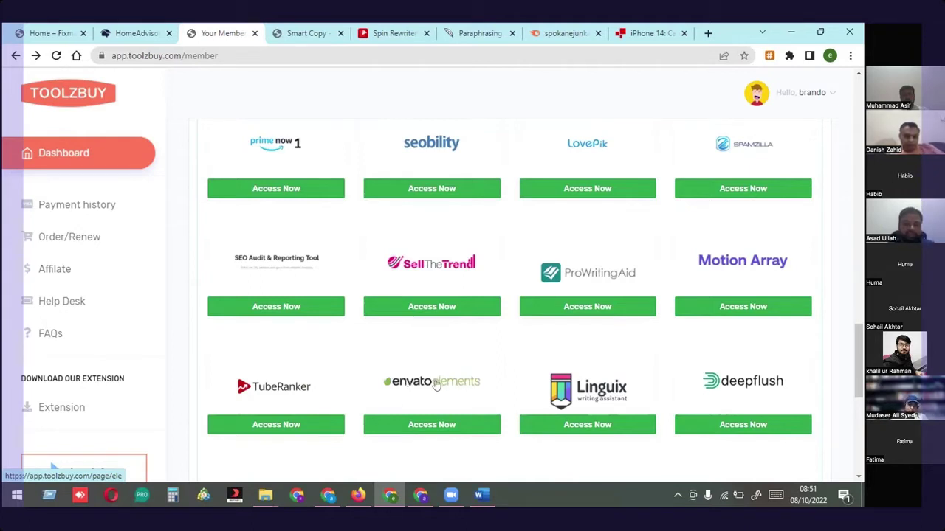
scroll(412, 380, "down", 2)
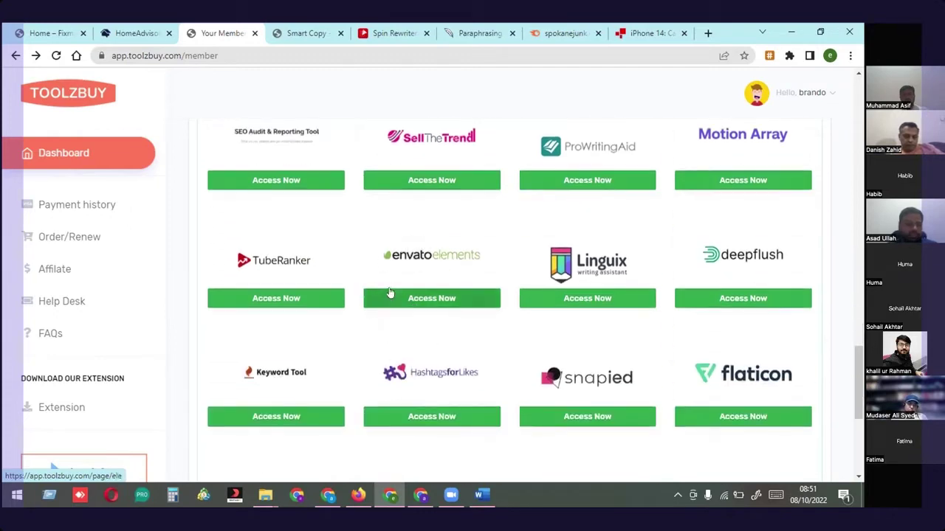
scroll(450, 369, "up", 20)
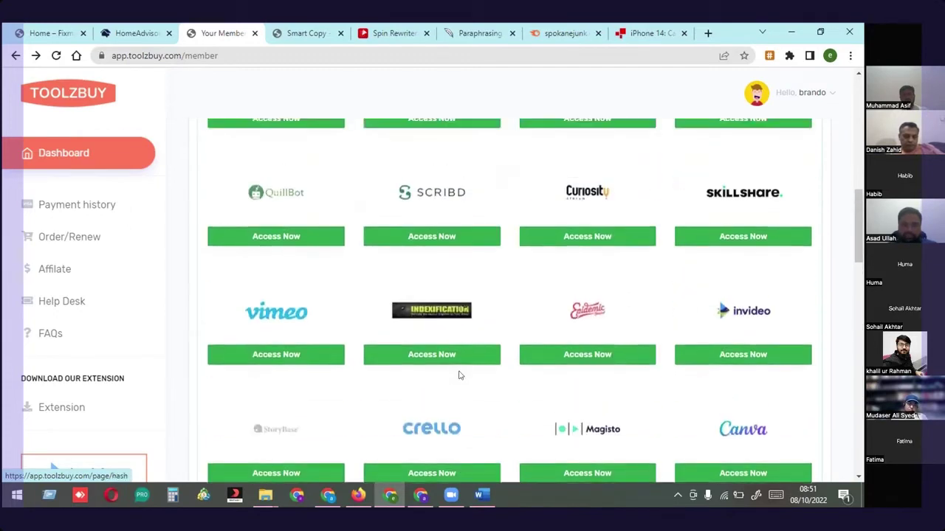
scroll(458, 376, "up", 4)
scroll(371, 331, "down", 2)
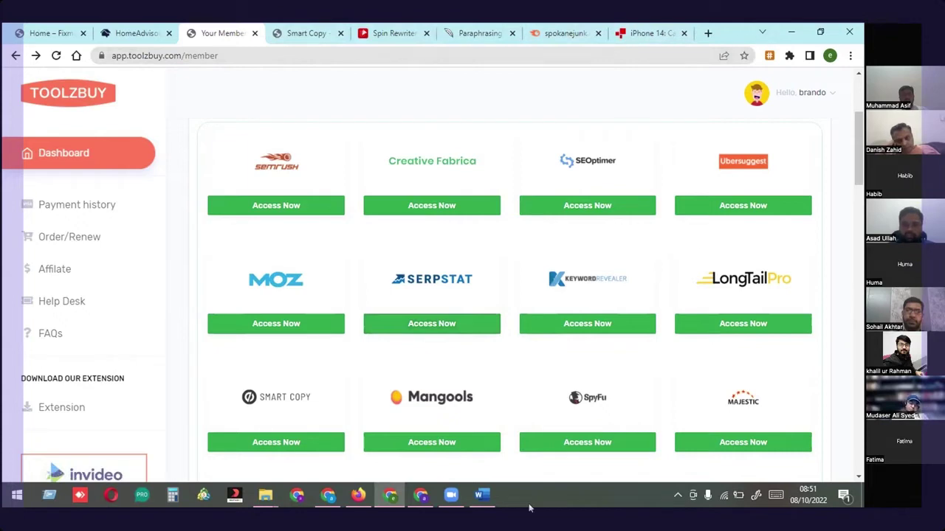
Switch to the BBC article on iPhone 14 production in India, deselect its headline, and look through the text for a passage to paraphrase
left_click(668, 29)
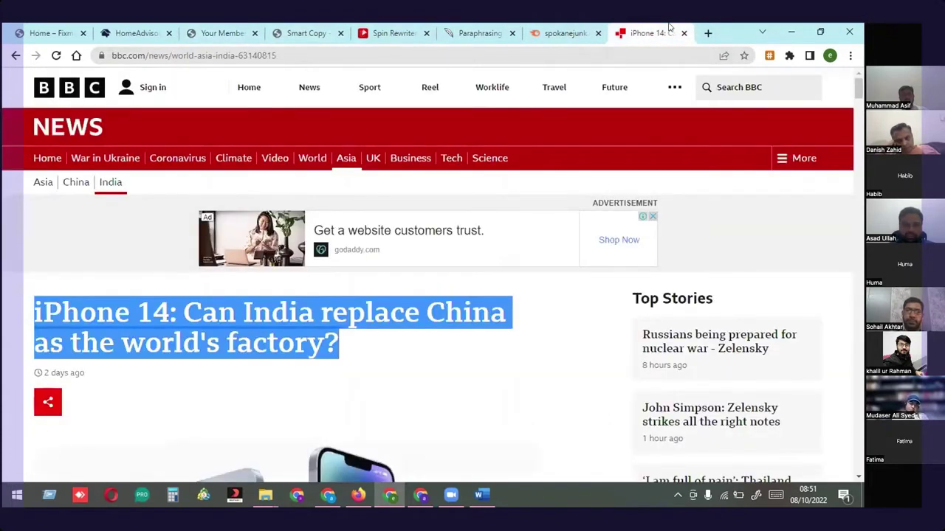
left_click(473, 374)
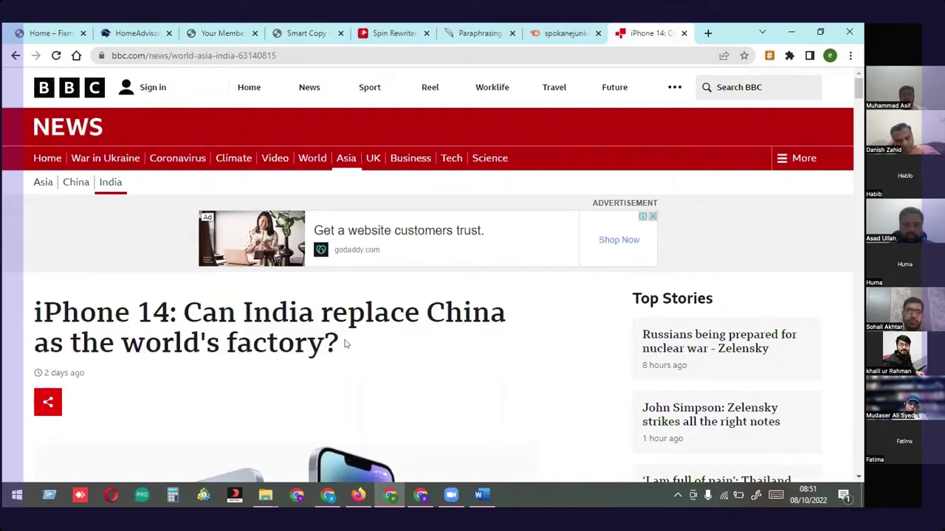
scroll(344, 344, "down", 5)
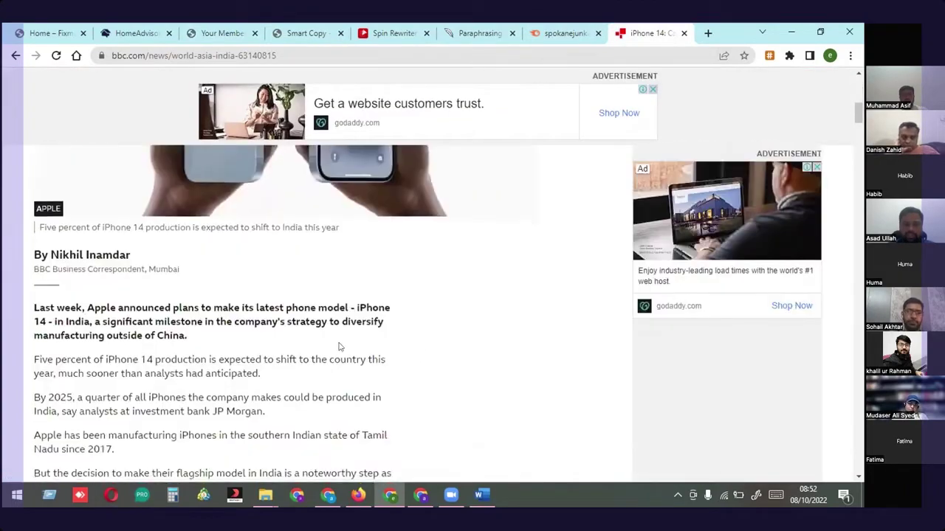
scroll(339, 346, "down", 12)
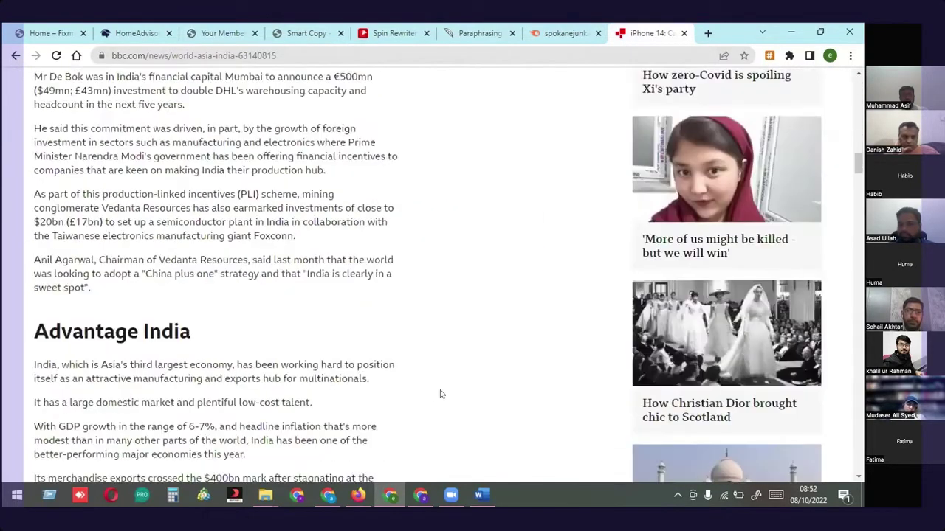
scroll(441, 394, "down", 6)
scroll(299, 316, "up", 3)
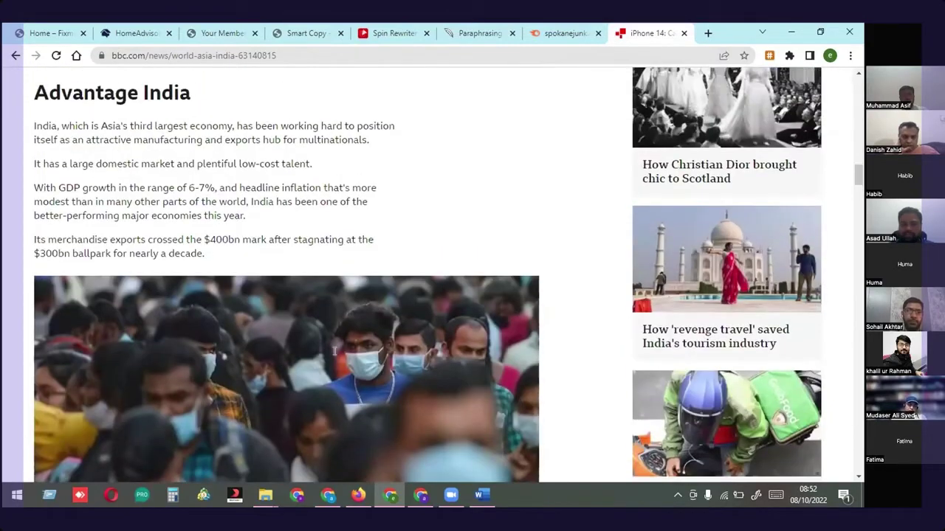
scroll(335, 351, "up", 9)
left_click_drag(34, 290, 178, 445)
scroll(288, 357, "down", 3)
scroll(288, 357, "up", 3)
scroll(288, 357, "up", 6)
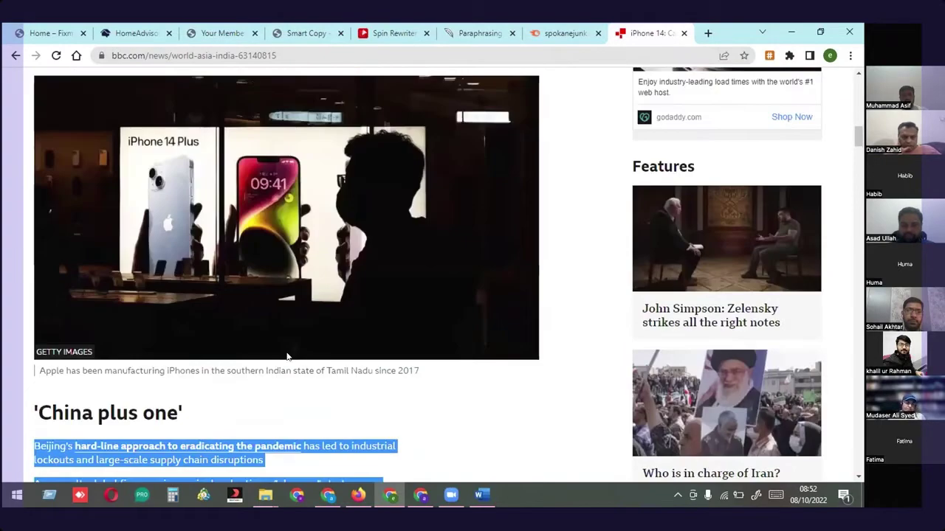
Copy the article's five paragraphs from "Five percent of iPhone 14 production" through the sentence ending in "zero-Covid" policy
scroll(284, 352, "up", 2)
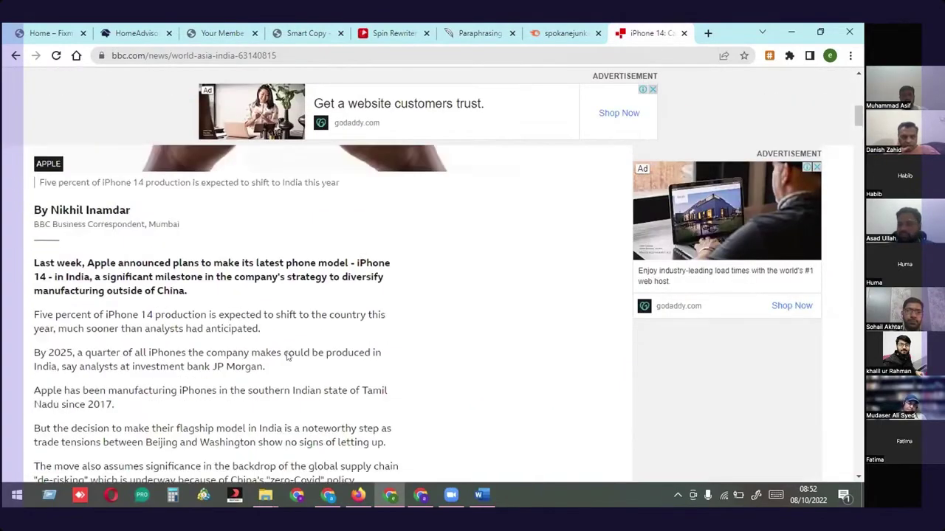
scroll(275, 345, "up", 6)
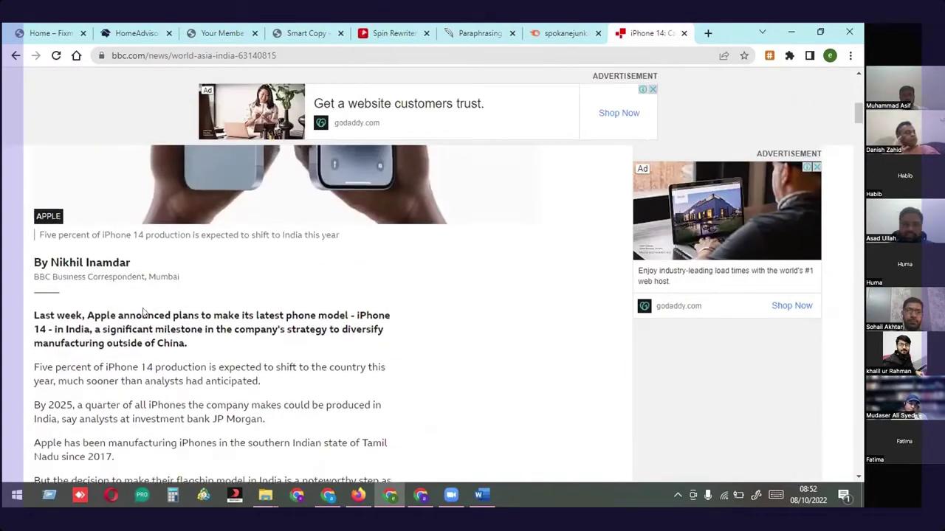
scroll(229, 334, "down", 4)
scroll(229, 332, "down", 5)
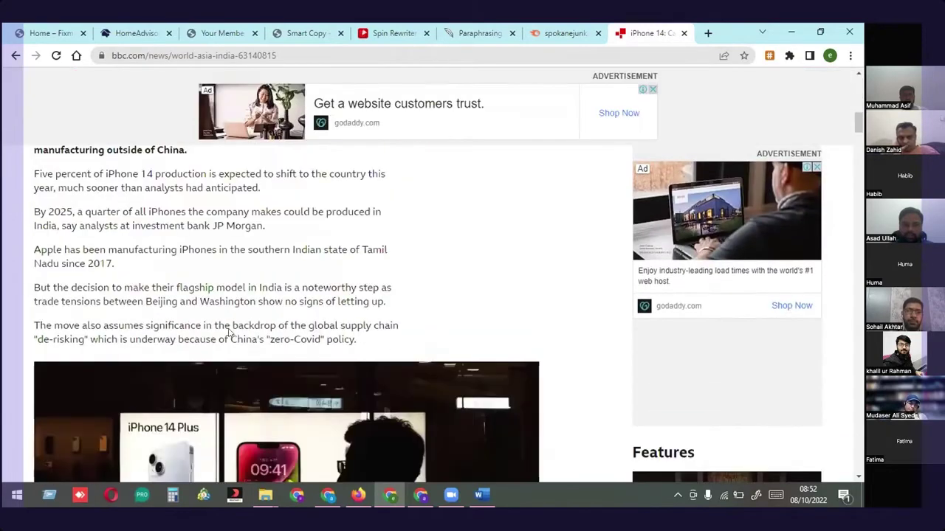
scroll(230, 332, "up", 1)
left_click_drag(32, 236, 358, 403)
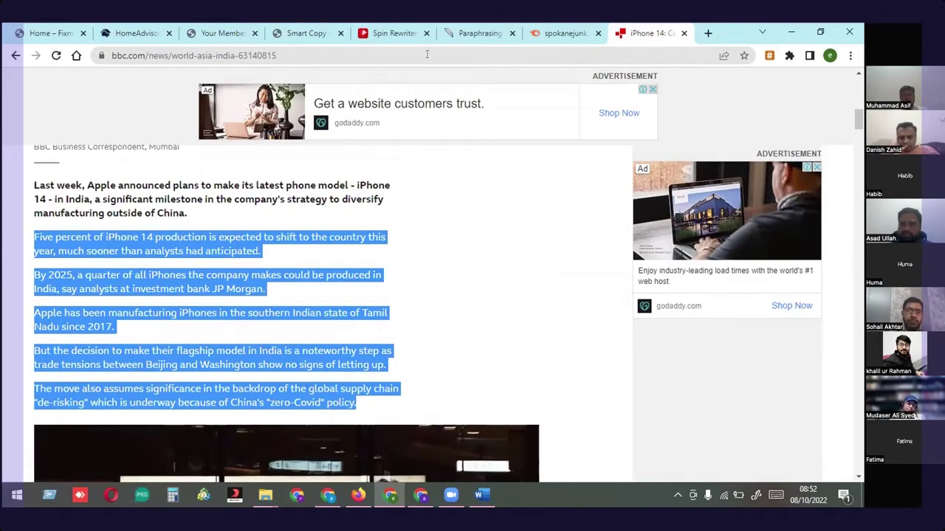
Glance at the Spin Rewriter control panel and clear the old source text from the QuillBot Paraphraser
left_click(478, 33)
left_click(390, 33)
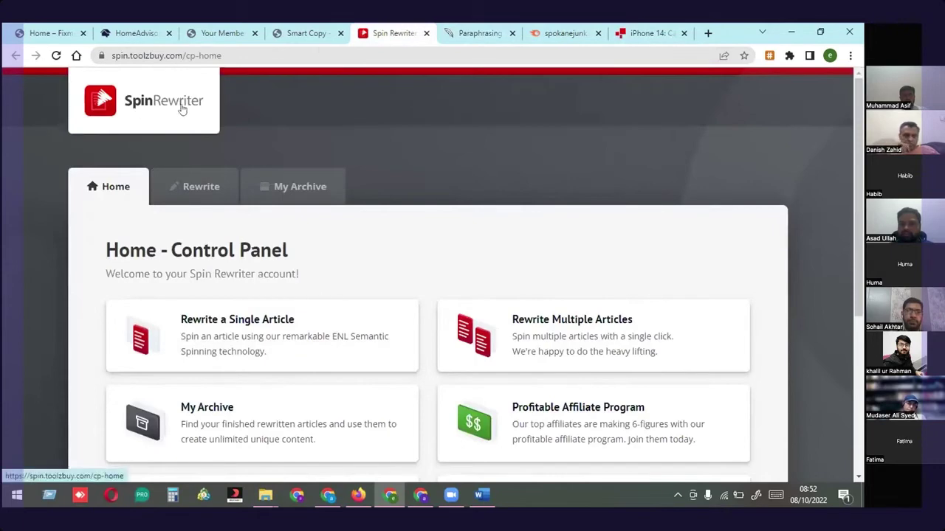
left_click(471, 28)
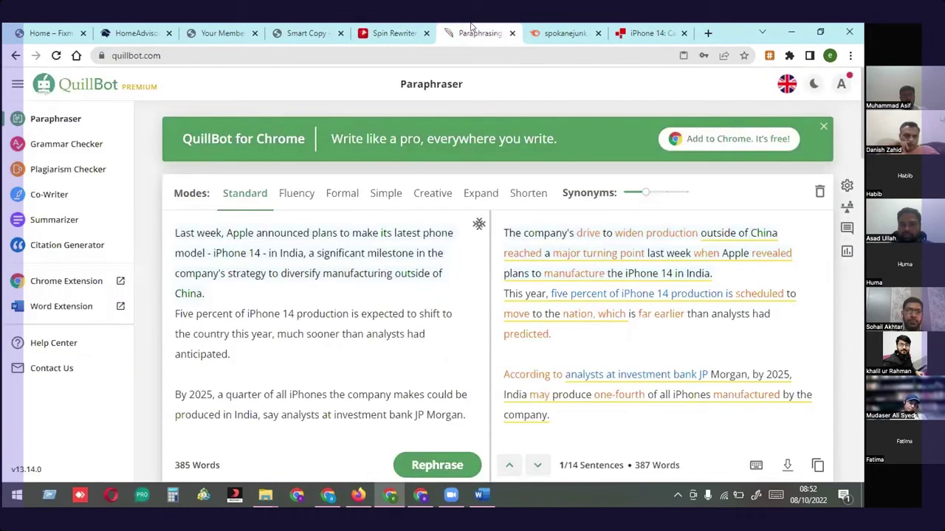
left_click(310, 301)
key("ctrl+a")
key("BackSpace")
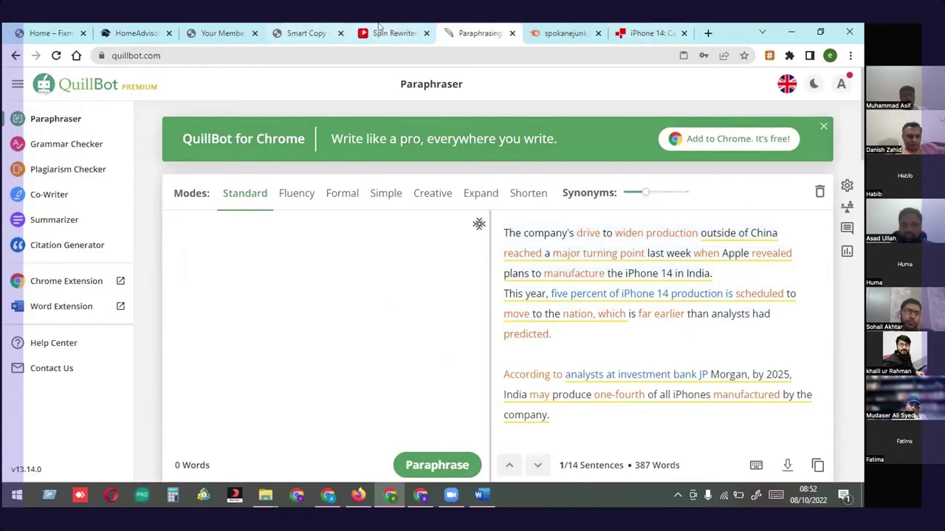
Go back to the ToolzBuy dashboard, find QuillBot among the Active Resources, and open its access page
left_click(307, 33)
left_click(224, 33)
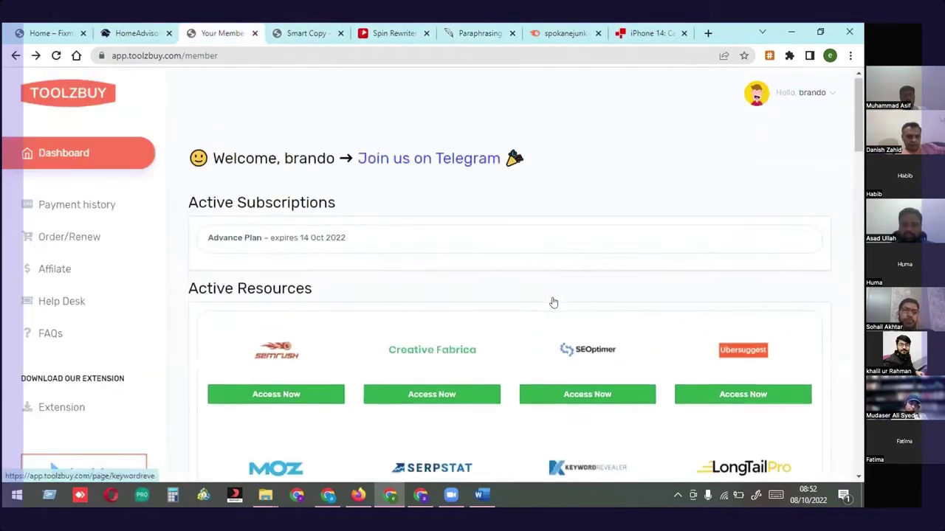
scroll(553, 302, "down", 5)
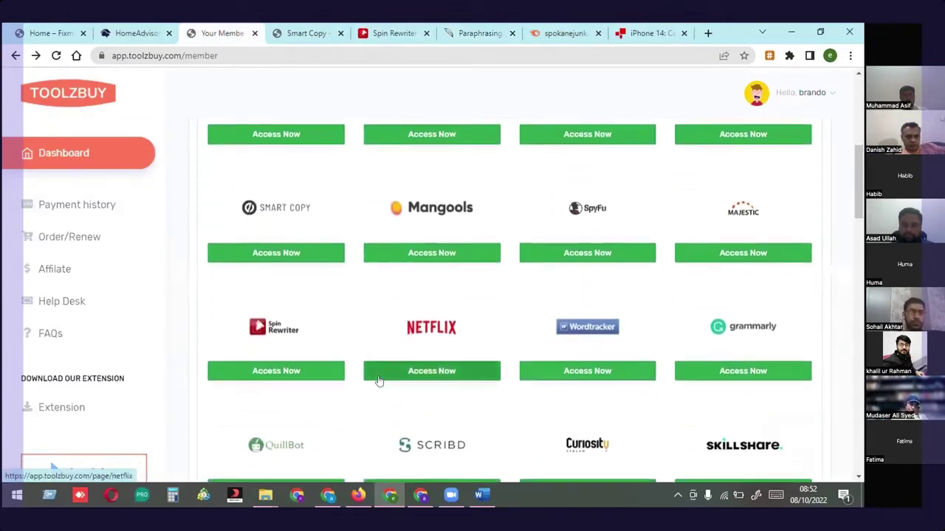
scroll(477, 371, "down", 2)
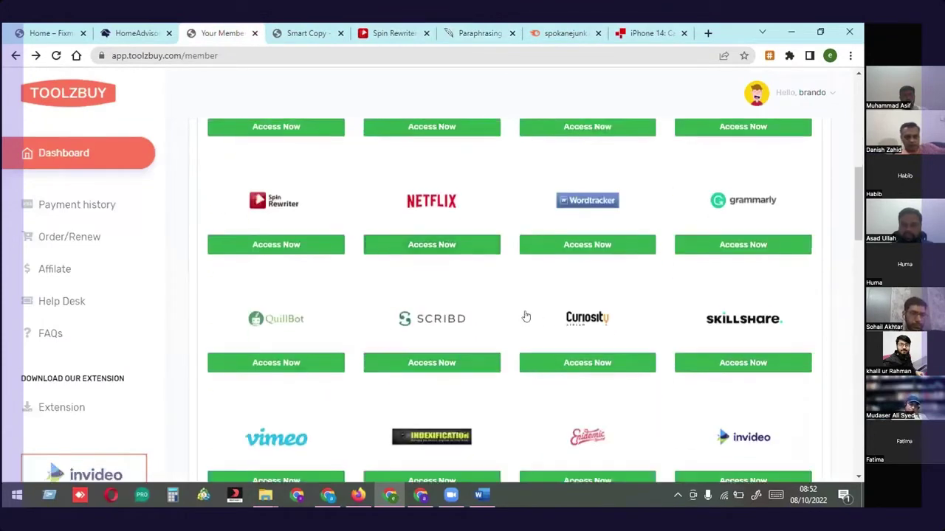
scroll(525, 316, "up", 1)
left_click(466, 30)
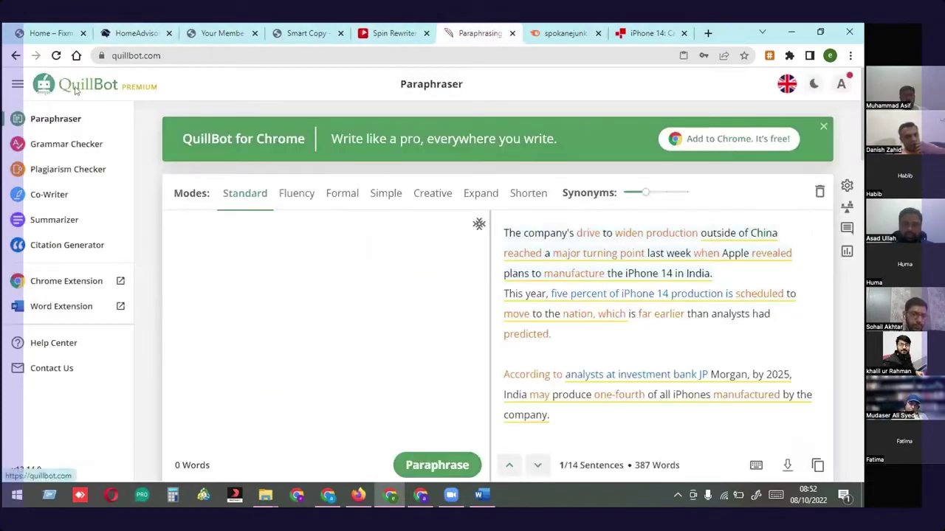
left_click(52, 33)
left_click(136, 33)
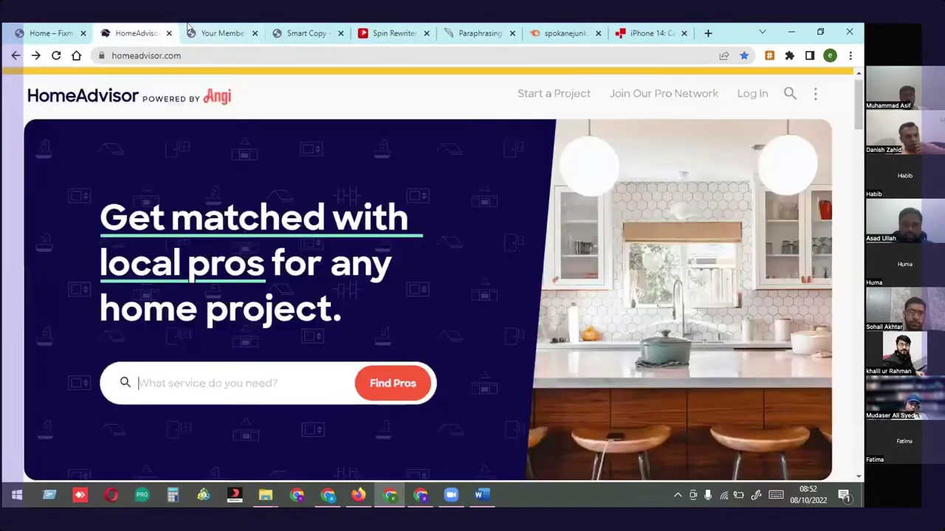
left_click(222, 33)
left_click(296, 426)
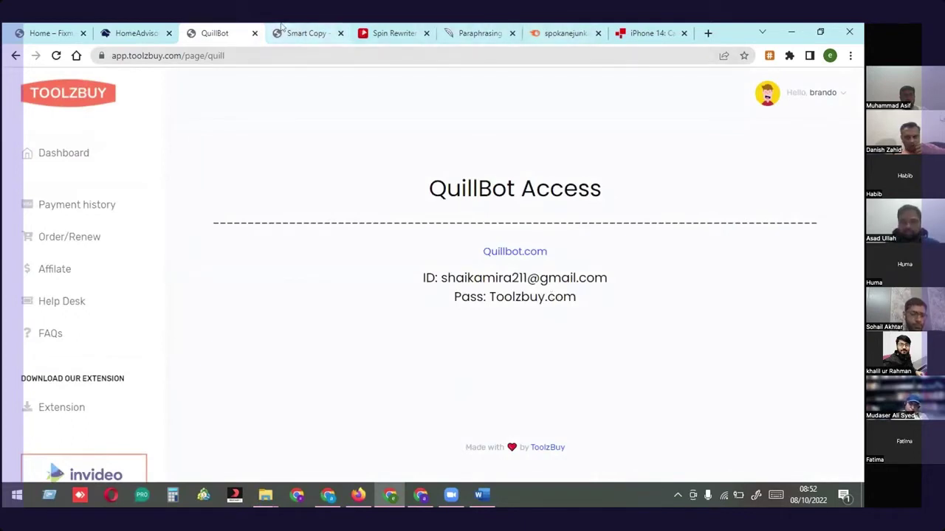
Paste the copied BBC article paragraphs into the QuillBot Paraphraser as the new source text
left_click(476, 34)
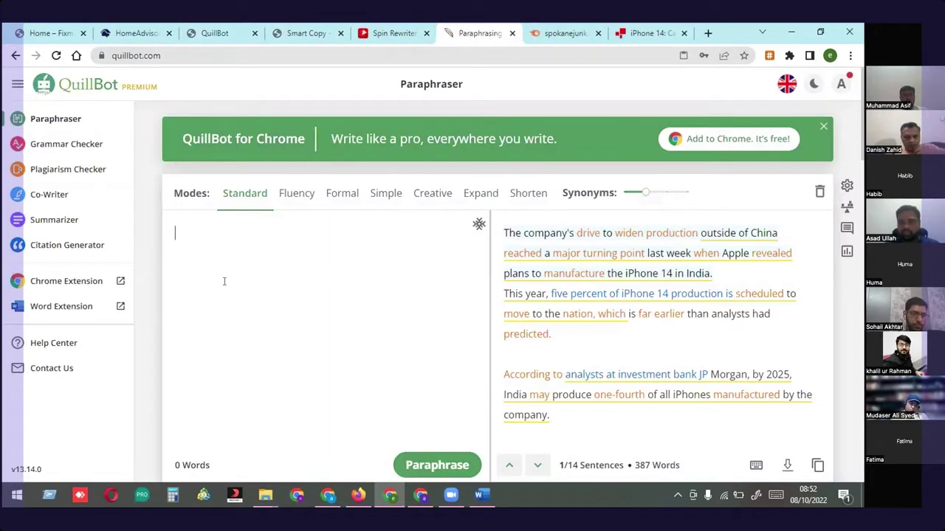
key("ctrl+v")
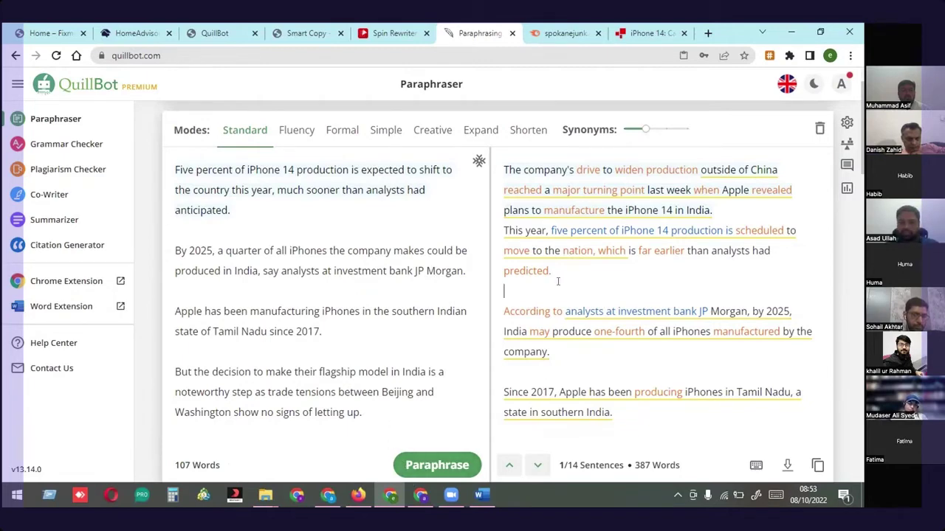
Clear the old paraphrased output and paraphrase the pasted iPhone 14 article text in Standard mode
key("ctrl+a")
key("BackSpace")
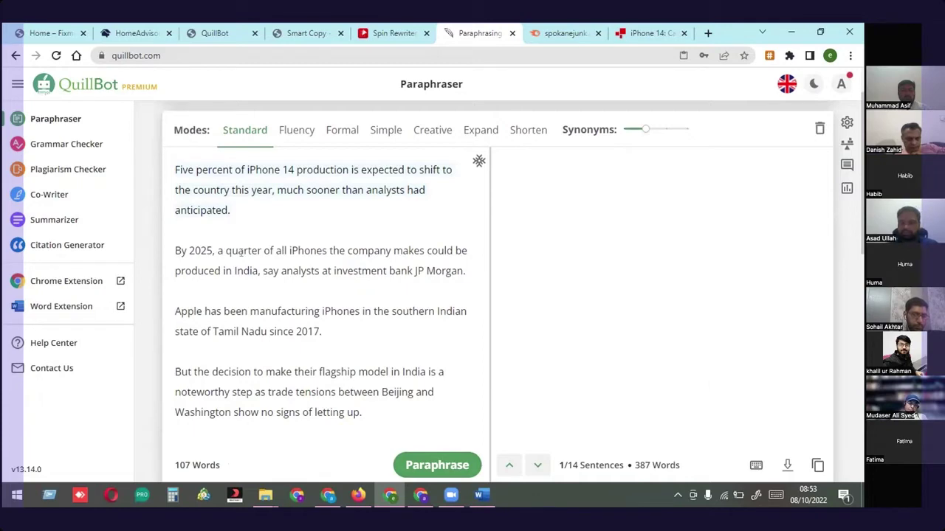
scroll(325, 296, "down", 3)
scroll(325, 295, "up", 3)
scroll(453, 446, "down", 3)
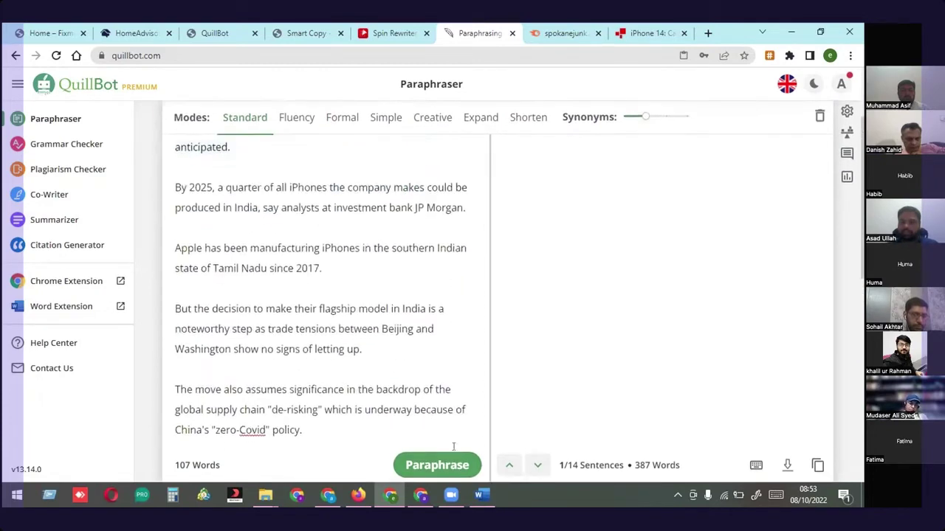
scroll(453, 341, "up", 3)
scroll(453, 335, "down", 5)
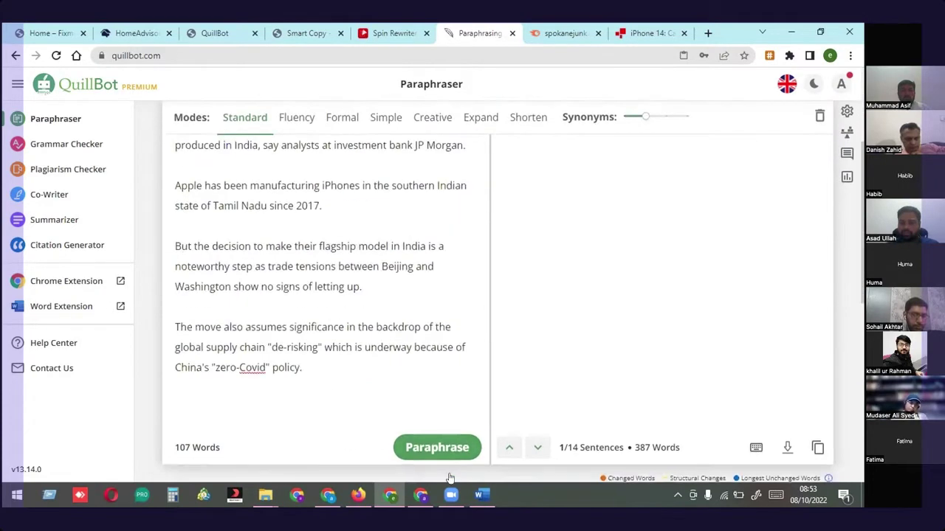
left_click(432, 448)
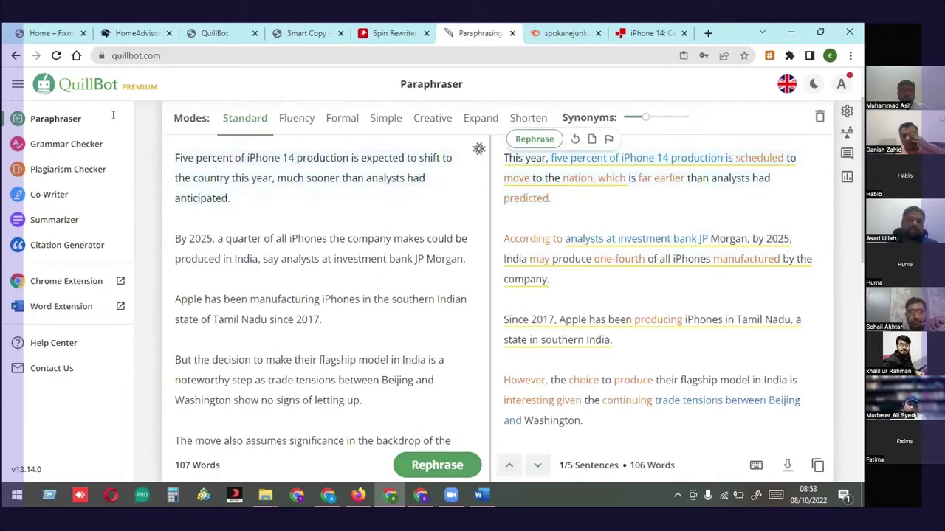
Compare the source paragraphs with their paraphrased versions, highlighting the last two paragraphs and the first one in the source text
scroll(274, 401, "down", 2)
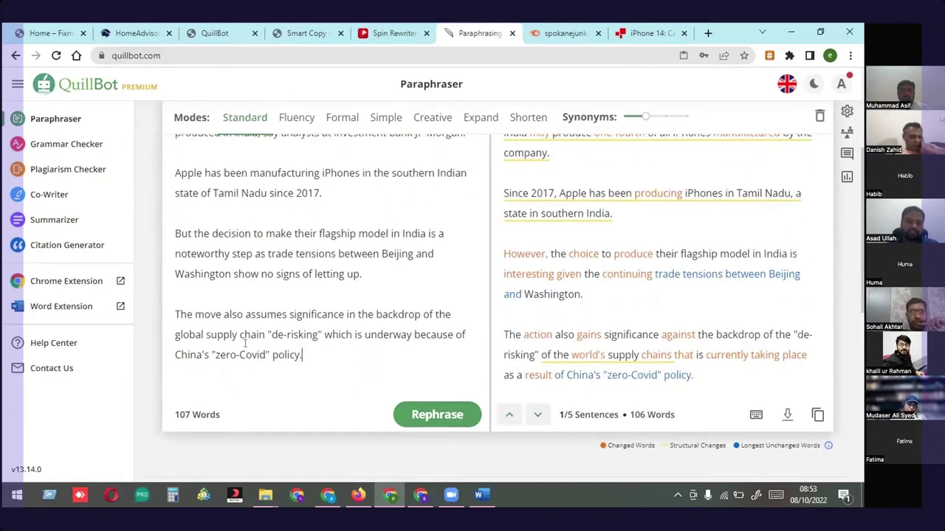
left_click_drag(247, 367, 183, 204)
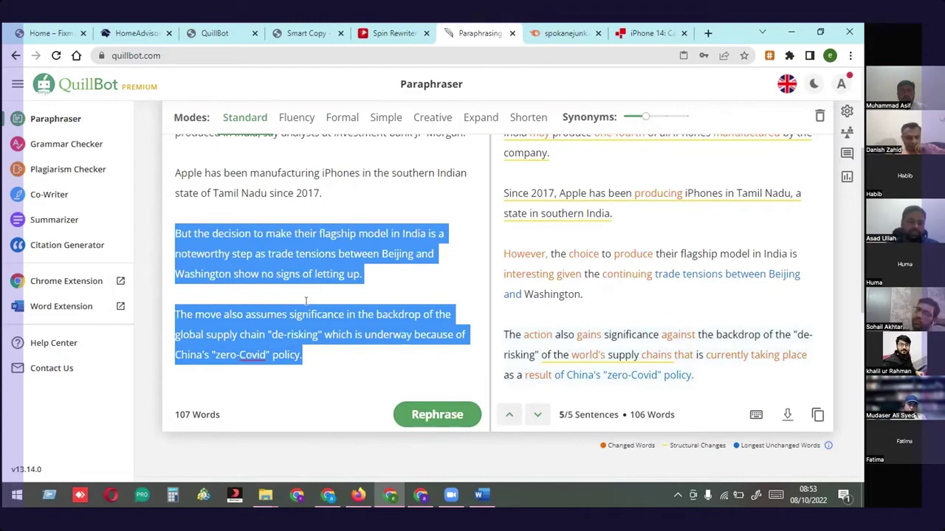
scroll(588, 241, "up", 3)
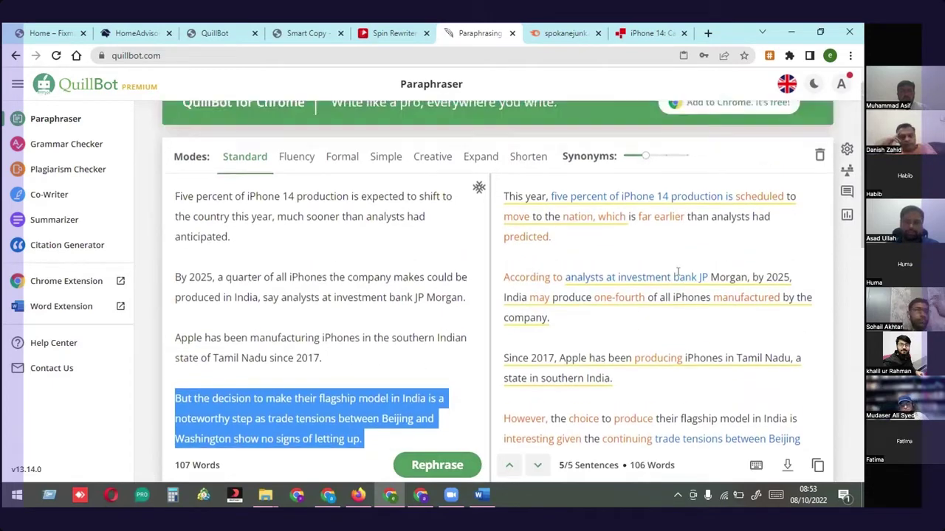
left_click_drag(172, 231, 426, 254)
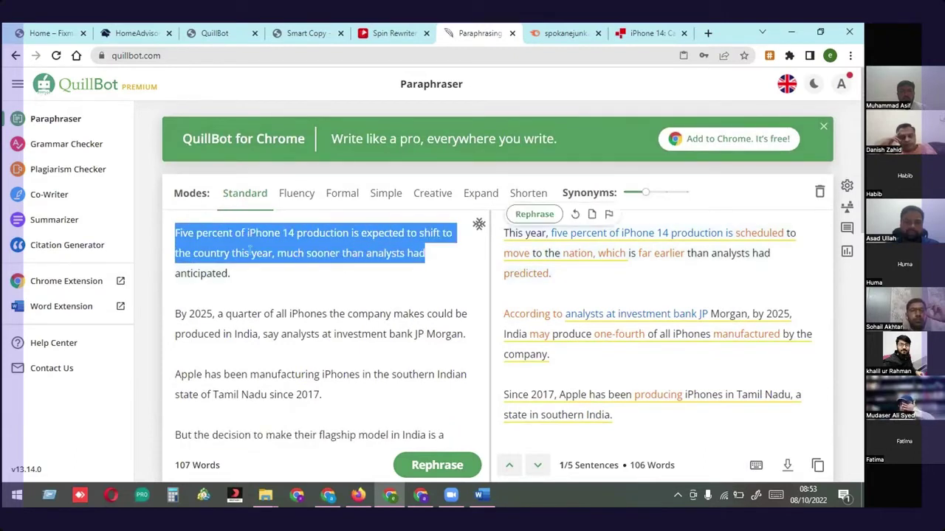
left_click_drag(244, 273, 215, 273)
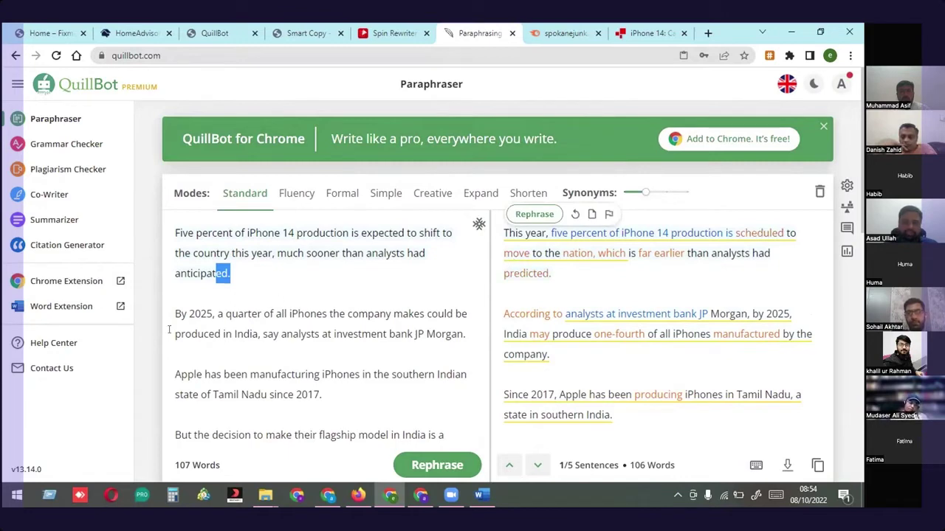
Try "expected" for "scheduled" in the first paraphrased sentence, restore "scheduled", and finally replace it with the synonym "predicted"
left_click(768, 234)
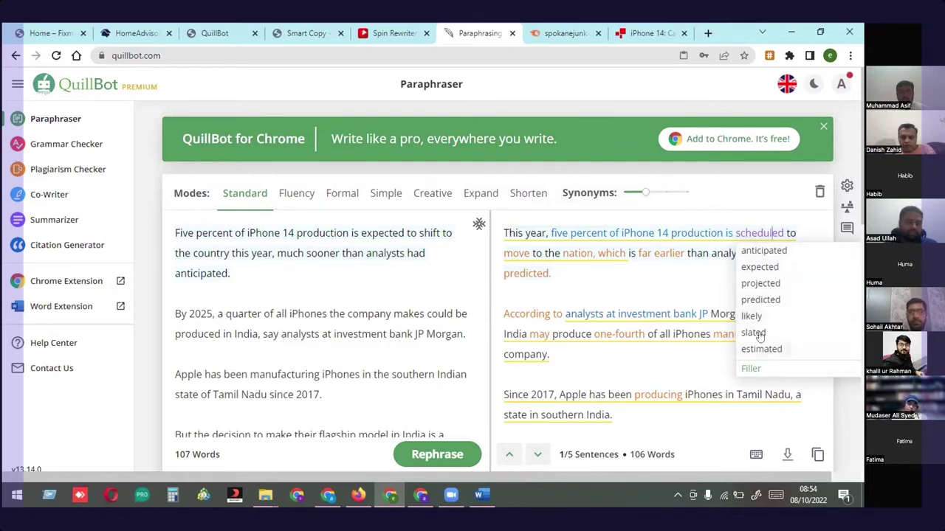
left_click(768, 268)
mouse_move(727, 235)
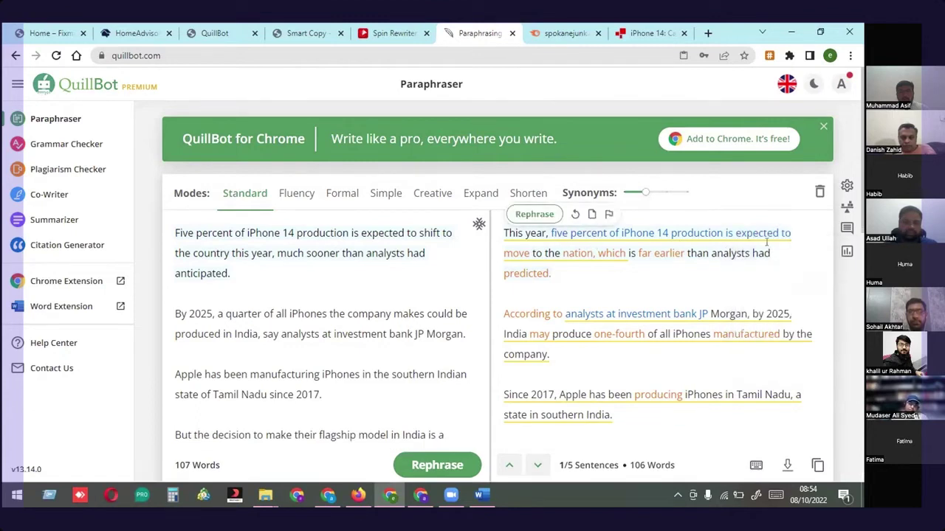
left_click(744, 234)
left_click(753, 250)
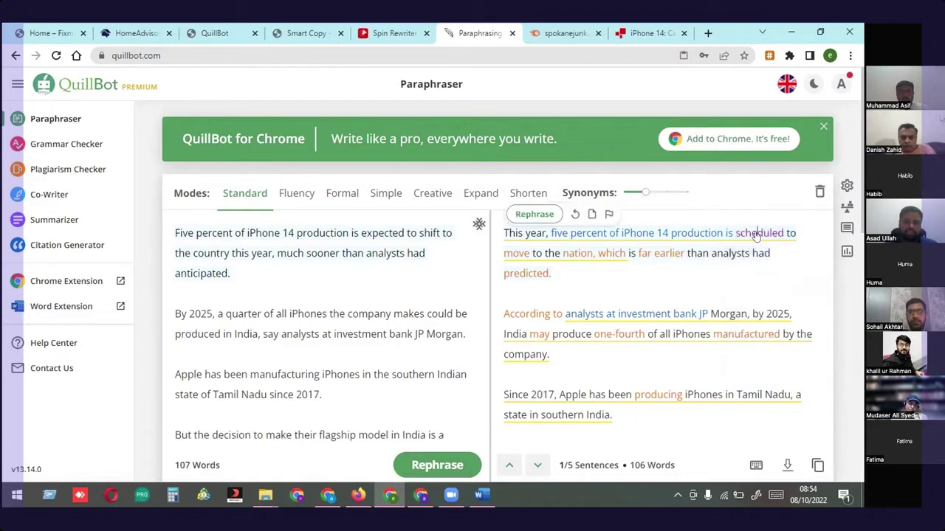
left_click(756, 235)
left_click(767, 296)
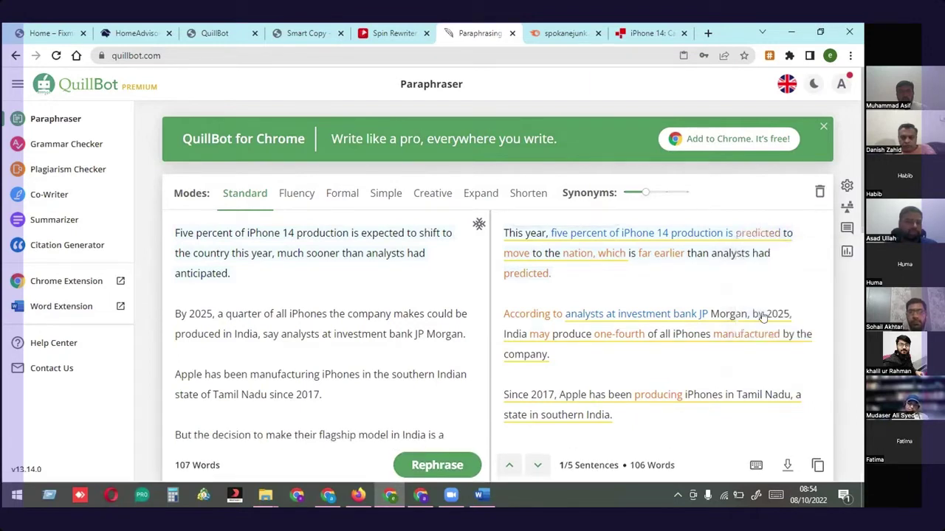
View the synonym suggestions for "nation" and highlight the first source paragraph to compare it with its paraphrase
left_click(577, 255)
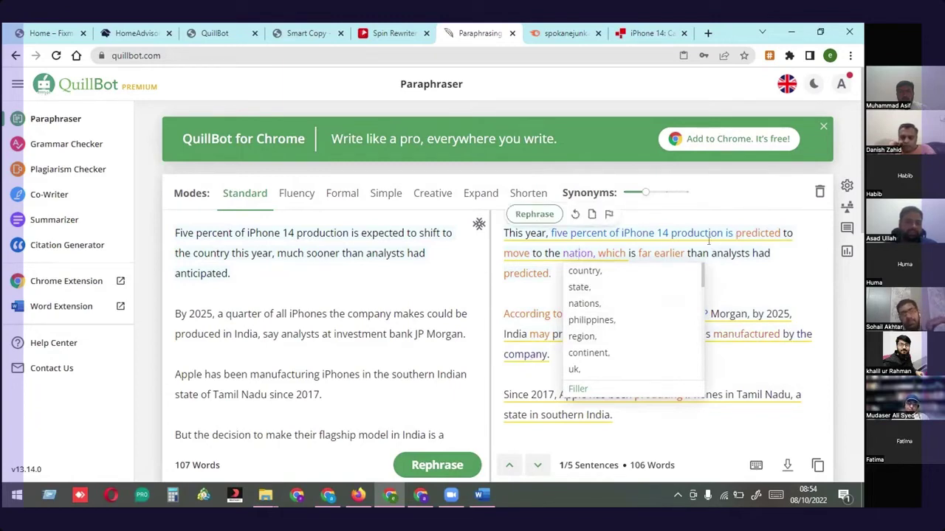
left_click(447, 271)
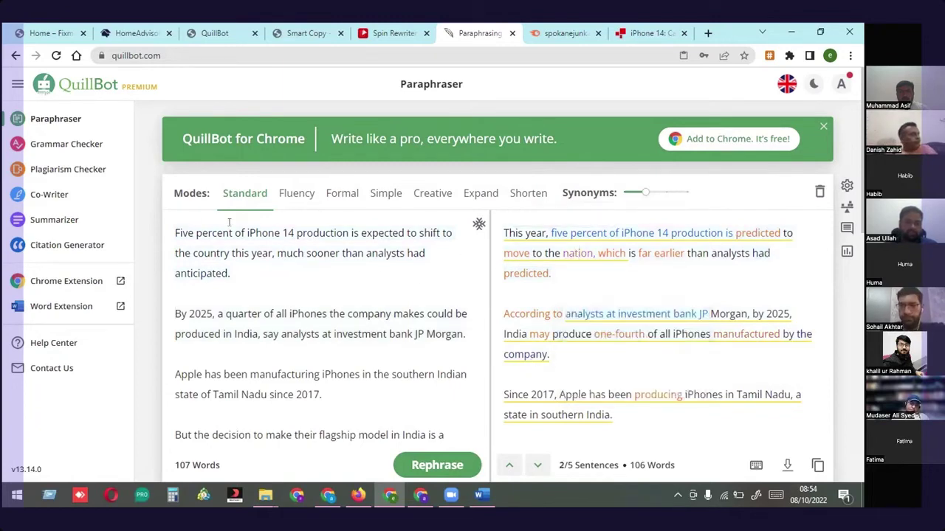
left_click_drag(230, 274, 175, 233)
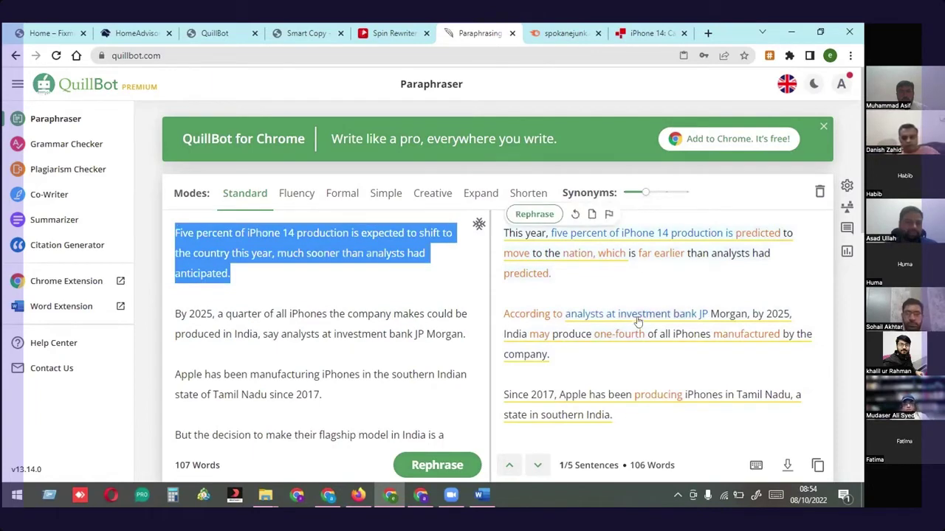
scroll(638, 325, "down", 1)
scroll(637, 324, "up", 1)
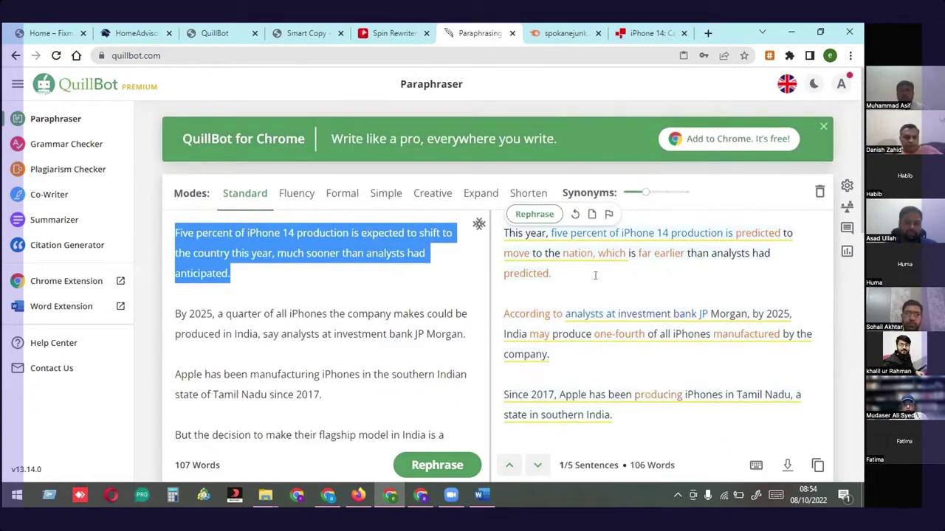
Highlight the last three paraphrased paragraphs to compare them with the source, and view the synonym suggestions for "one-fourth"
scroll(665, 323, "down", 4)
left_click_drag(695, 322, 493, 124)
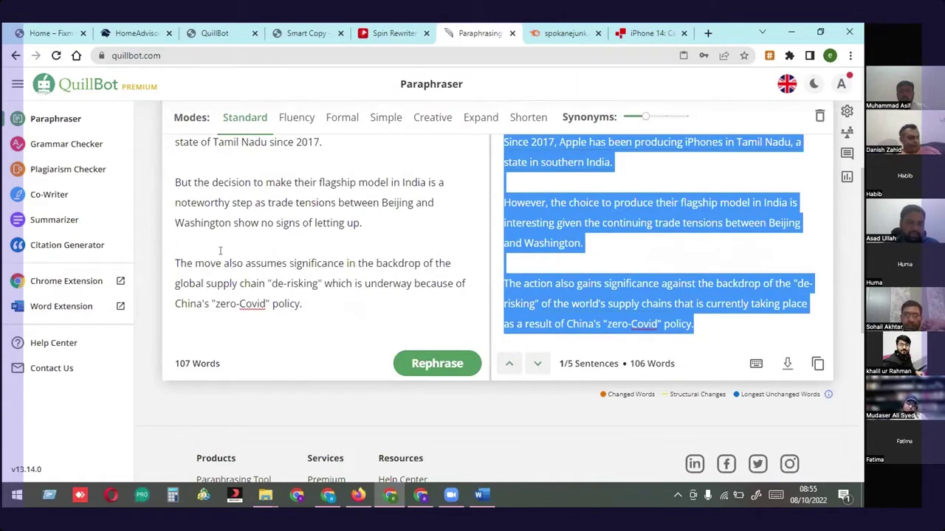
scroll(220, 251, "up", 2)
scroll(290, 354, "down", 1)
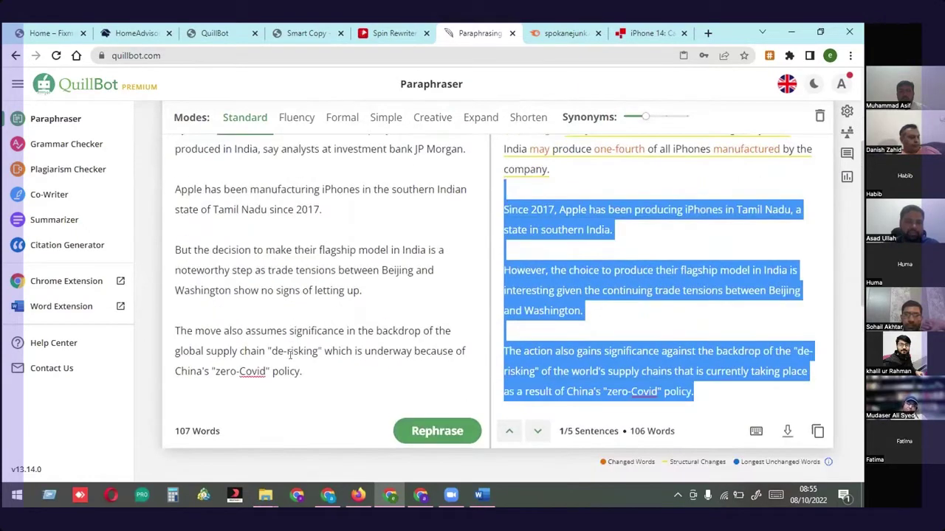
scroll(290, 354, "down", 2)
scroll(364, 254, "up", 2)
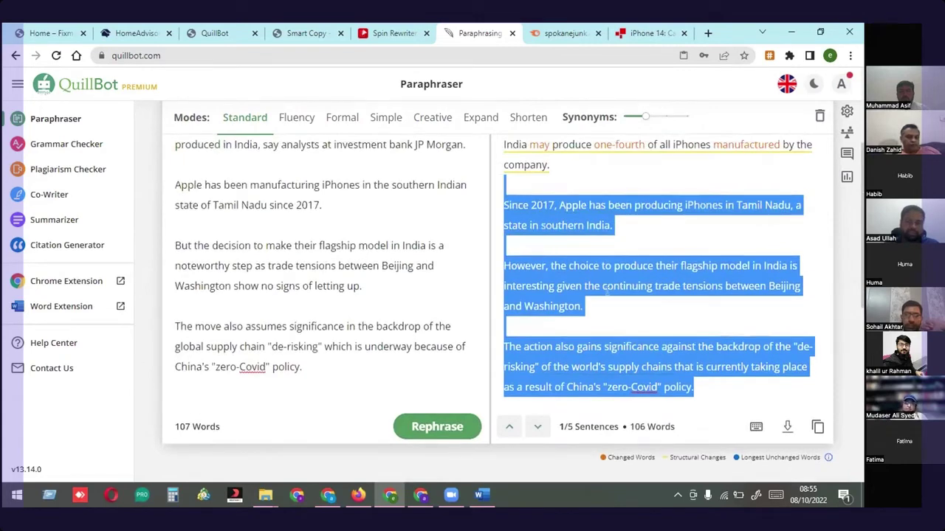
scroll(606, 295, "up", 2)
left_click(617, 271)
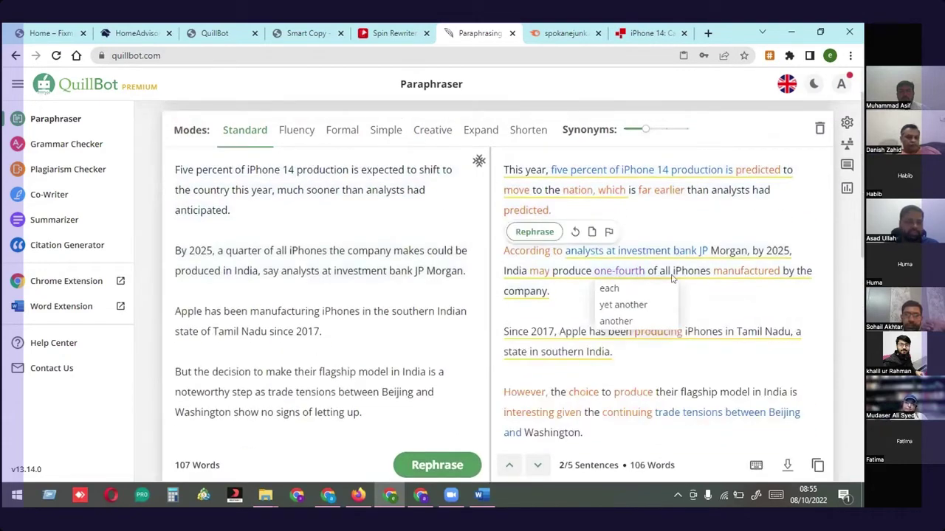
left_click(742, 301)
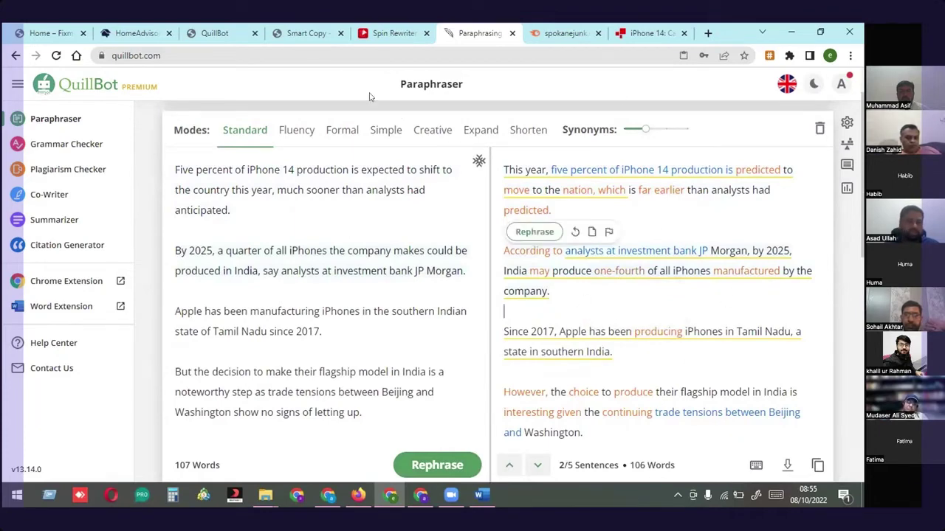
Return from the QuillBot access page to the ToolzBuy dashboard and look through its available tools
left_click(301, 31)
left_click(230, 30)
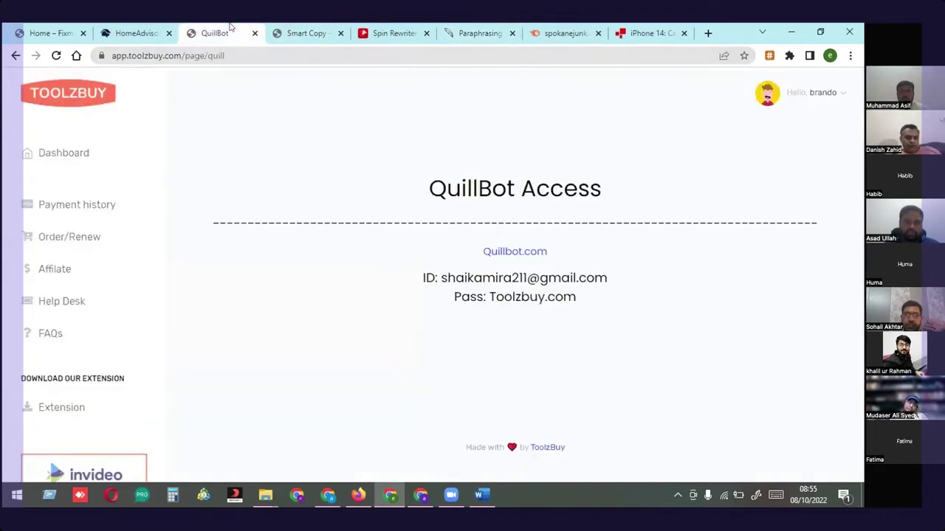
left_click(16, 57)
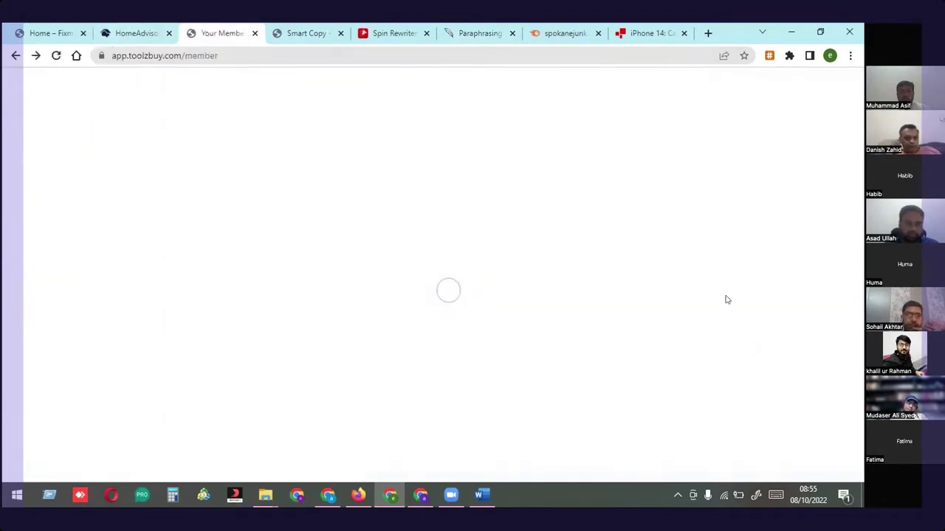
scroll(776, 352, "down", 5)
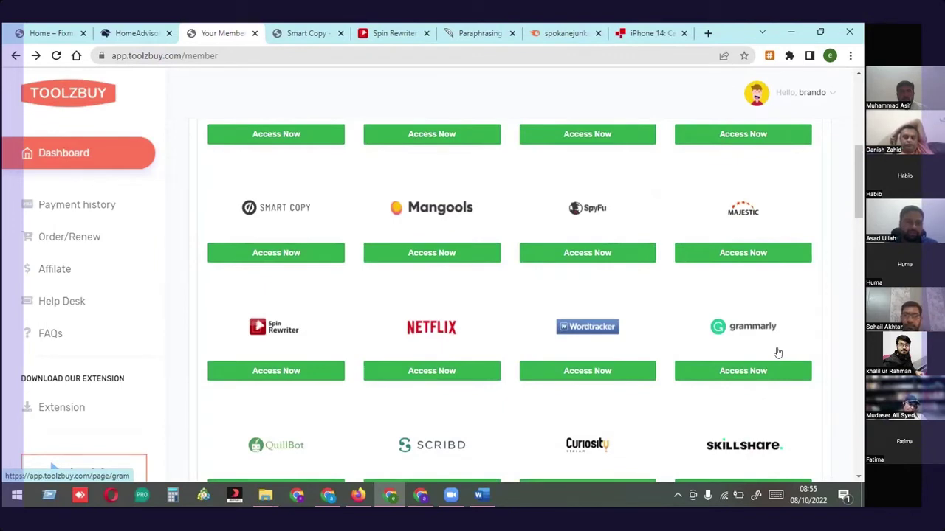
scroll(787, 364, "down", 2)
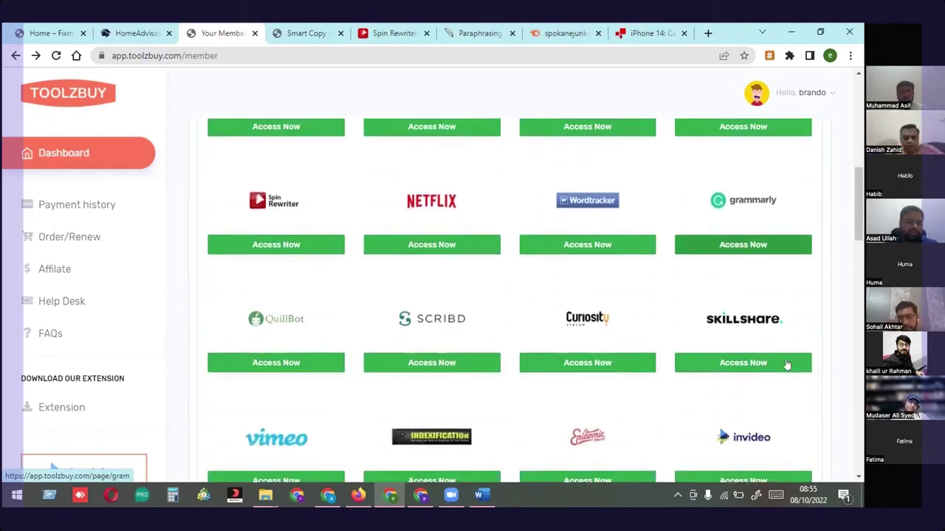
scroll(787, 364, "up", 2)
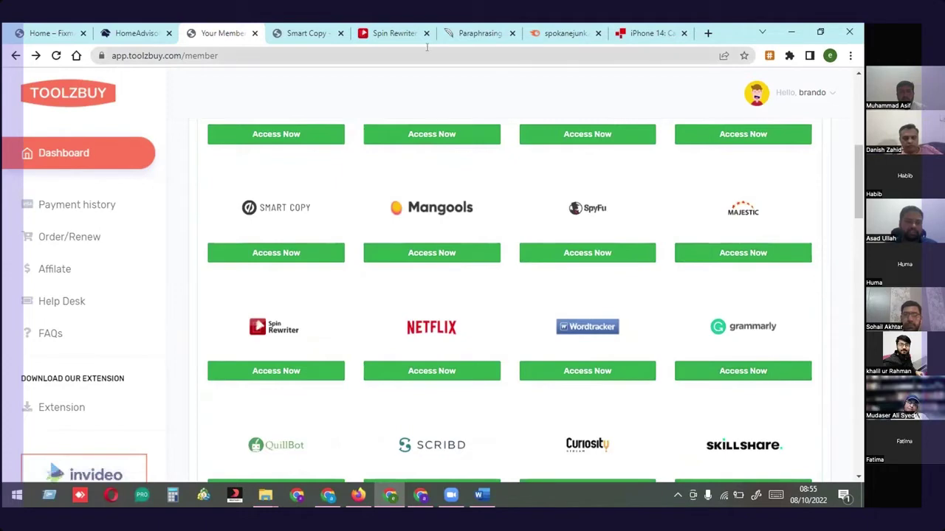
Switch to the Spin Rewriter control panel, glancing back at the QuillBot result, and try to open the Rewrite section
left_click(384, 34)
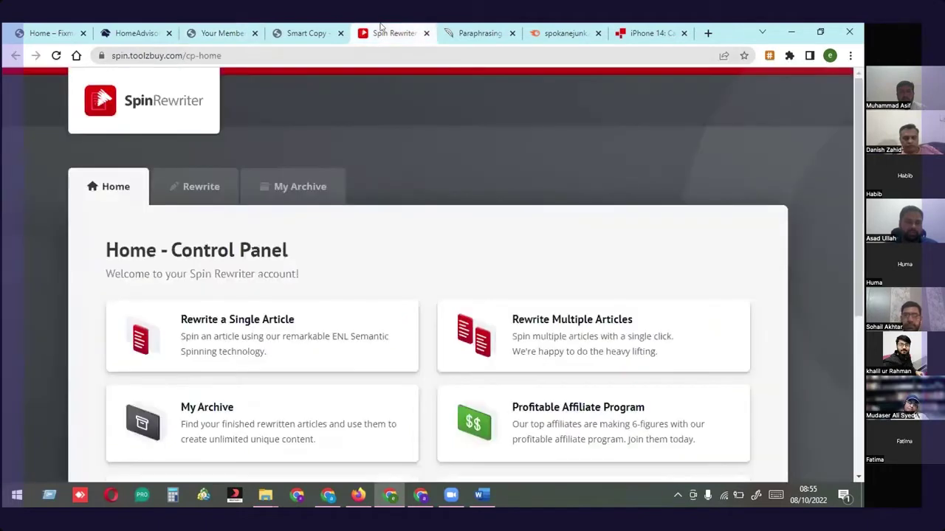
left_click(501, 26)
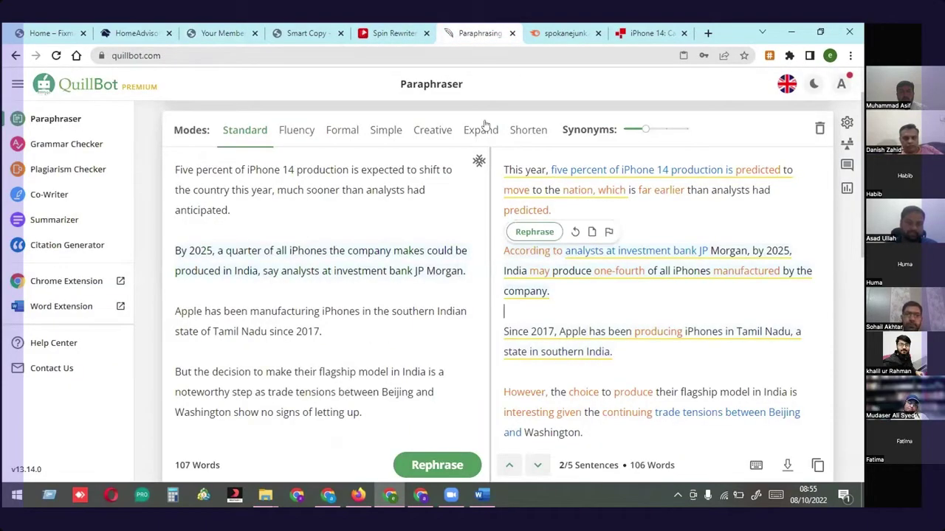
left_click(384, 33)
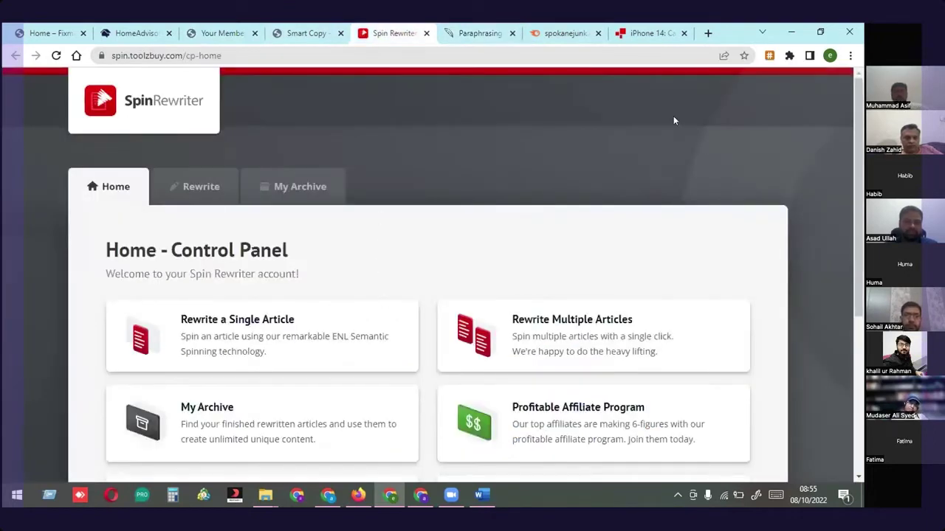
left_click(184, 191)
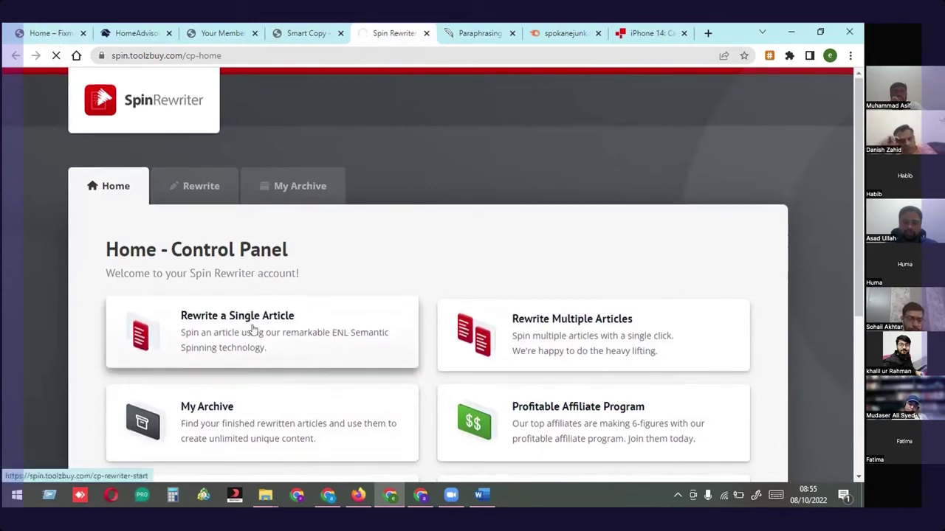
scroll(255, 329, "down", 4)
scroll(251, 332, "up", 4)
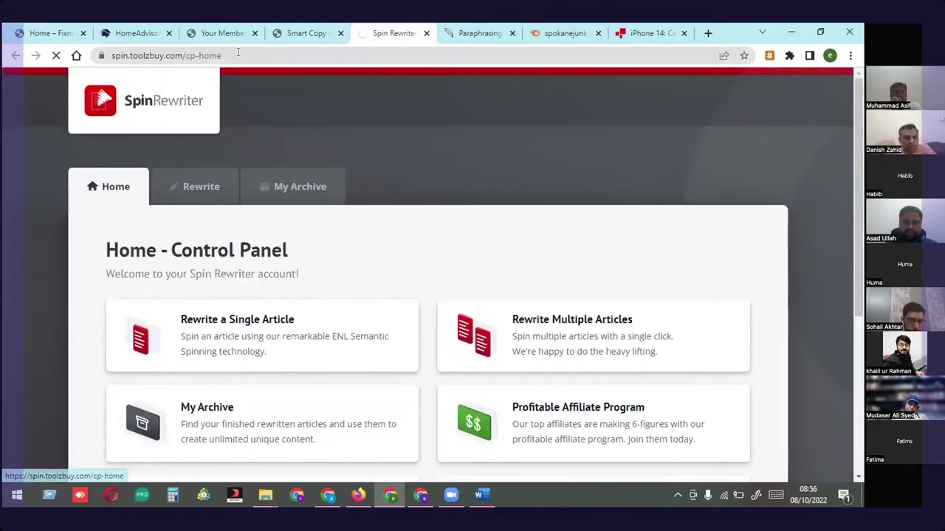
Shorten the Spin Rewriter page address to spin.toolzbuy.com and load it
left_click_drag(221, 55, 189, 56)
key("BackSpace")
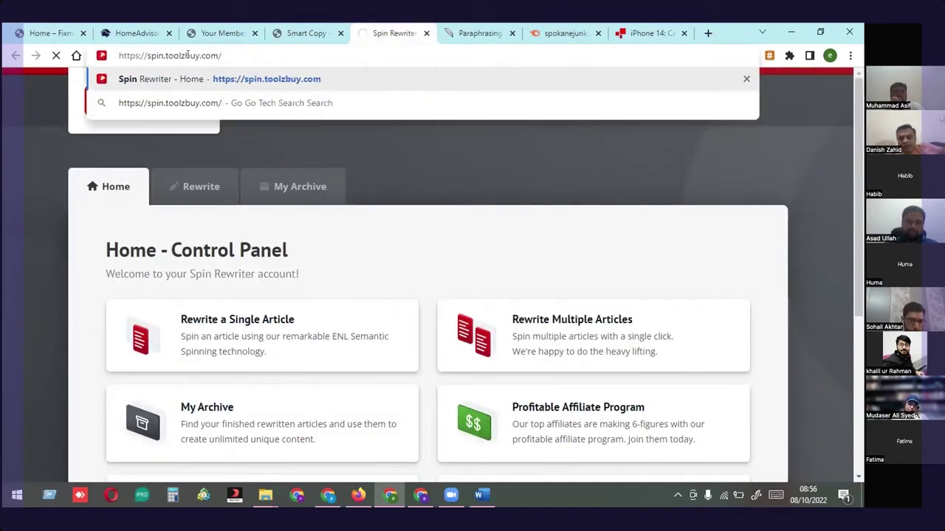
key("Return")
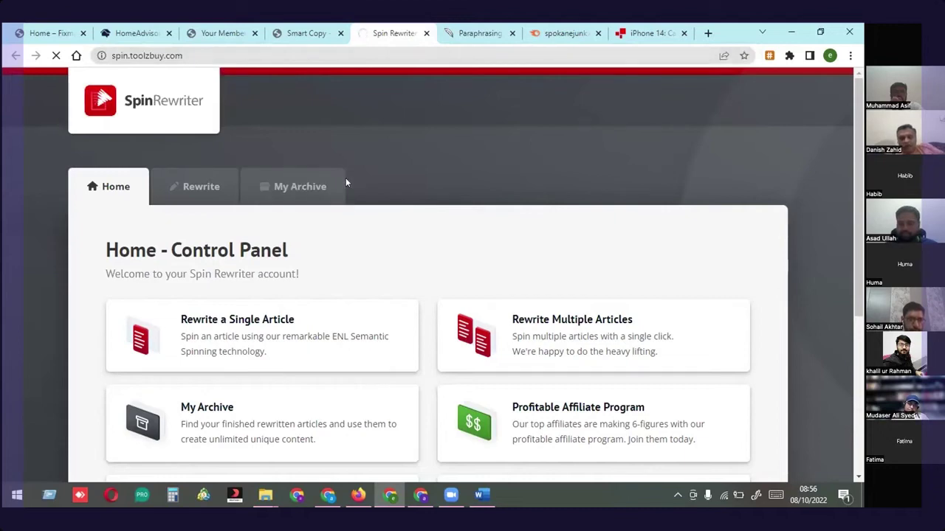
scroll(345, 179, "down", 1)
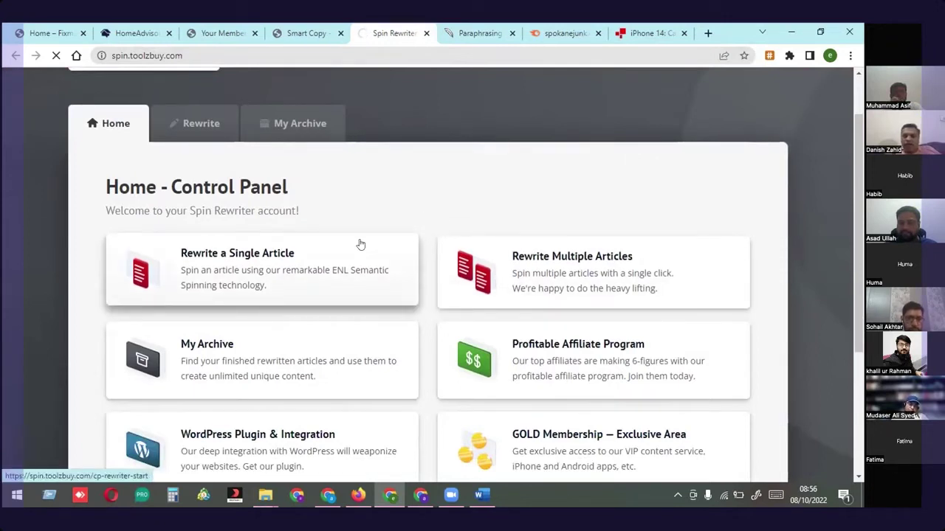
scroll(360, 243, "up", 1)
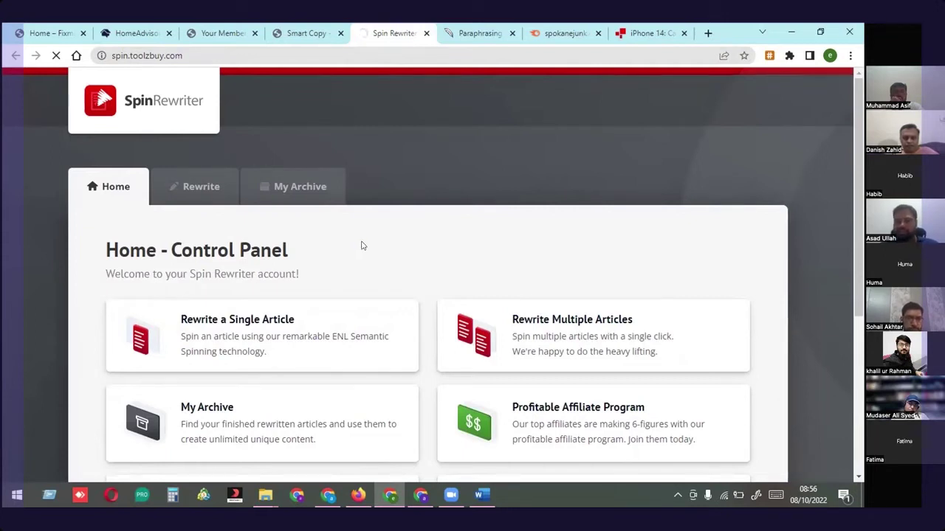
left_click(499, 28)
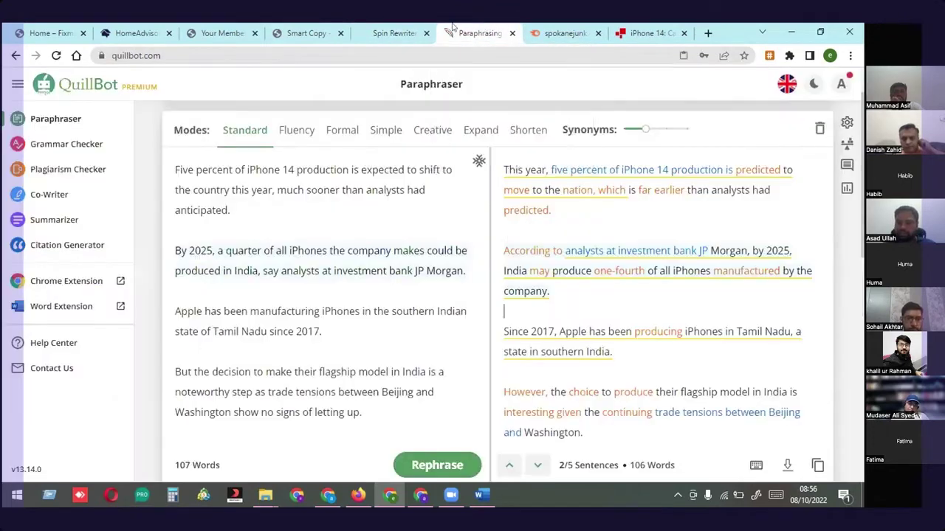
left_click(405, 26)
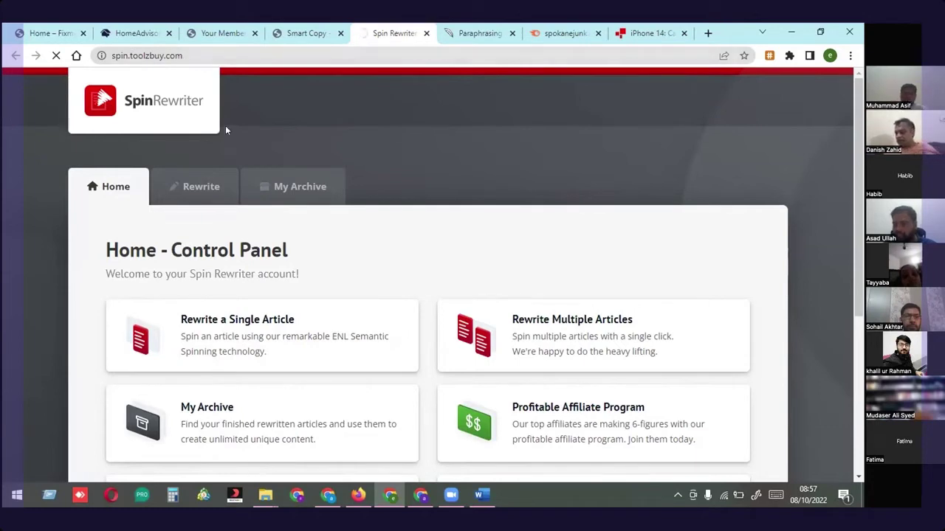
left_click(644, 33)
left_click(565, 33)
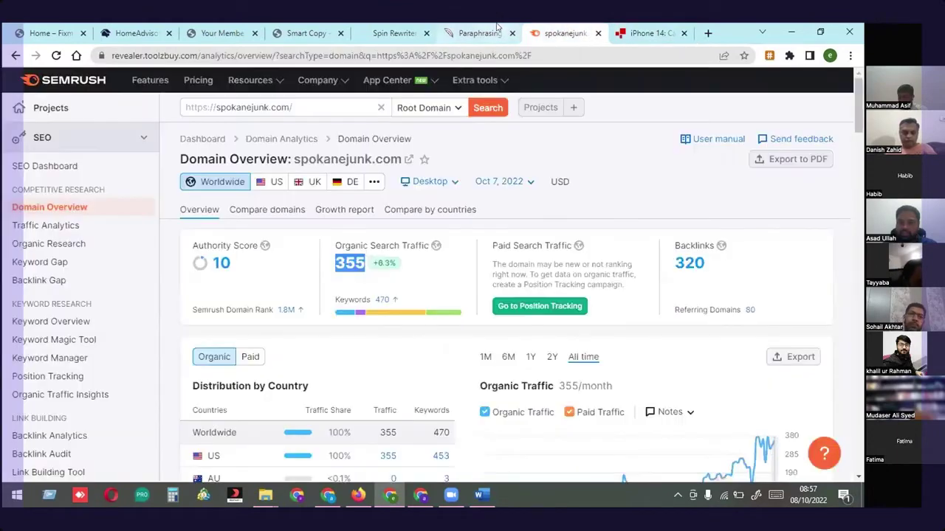
key("ctrl+Tab")
scroll(331, 154, "up", 3)
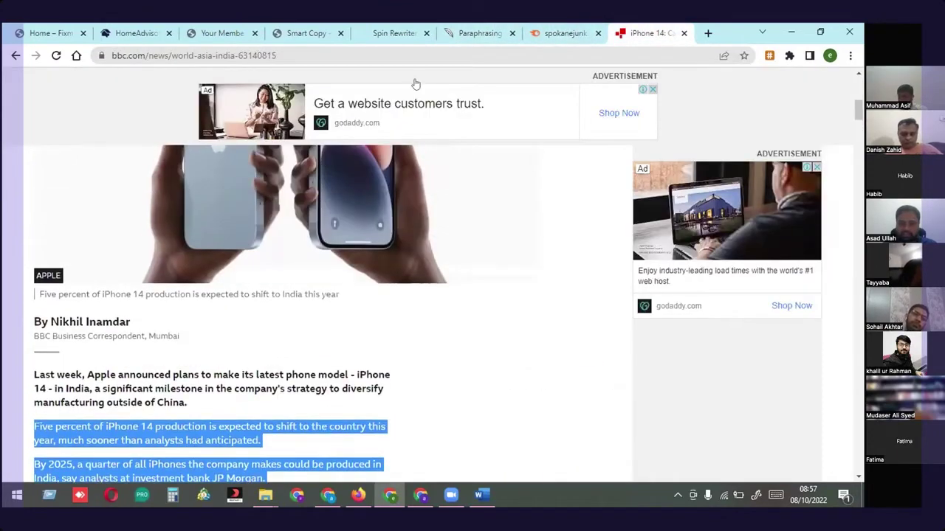
left_click(394, 33)
Switch to Smart Copy and look through its template library down to the Everyday Tools section
left_click(318, 32)
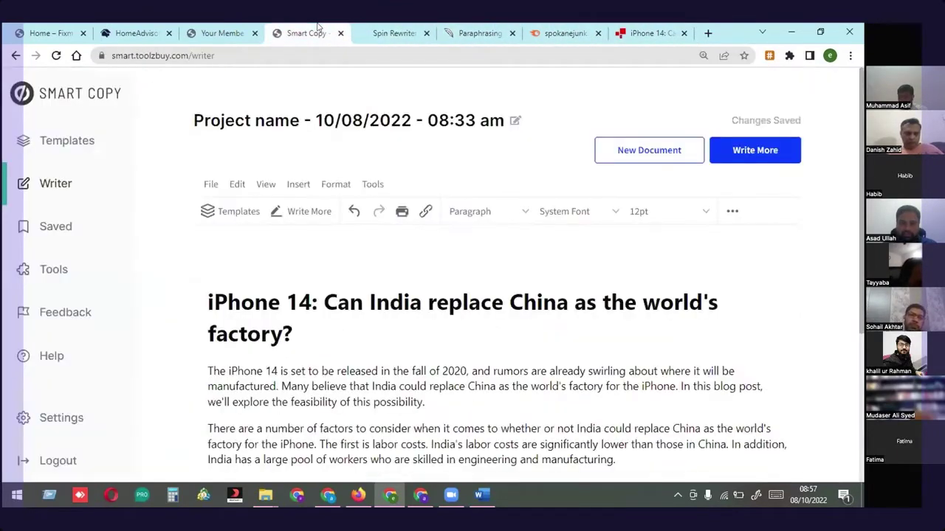
left_click(77, 93)
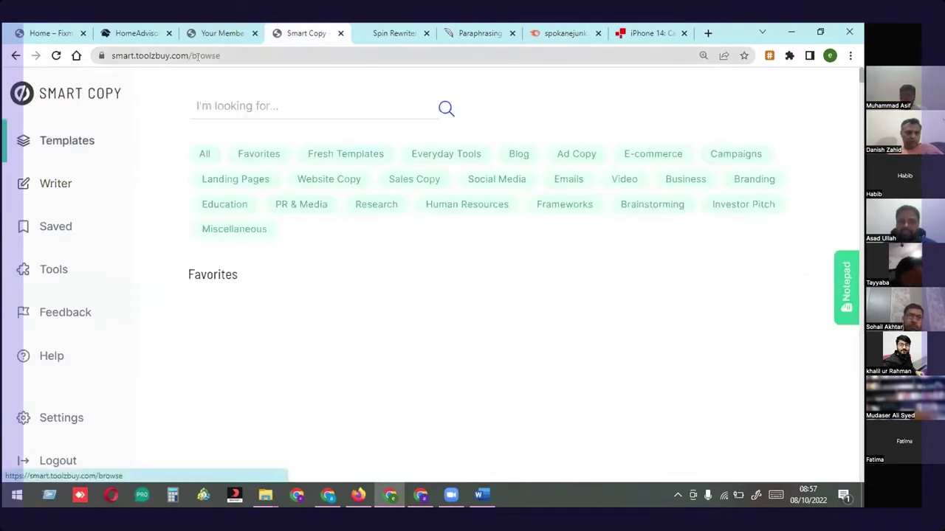
scroll(377, 252, "down", 2)
scroll(332, 244, "up", 2)
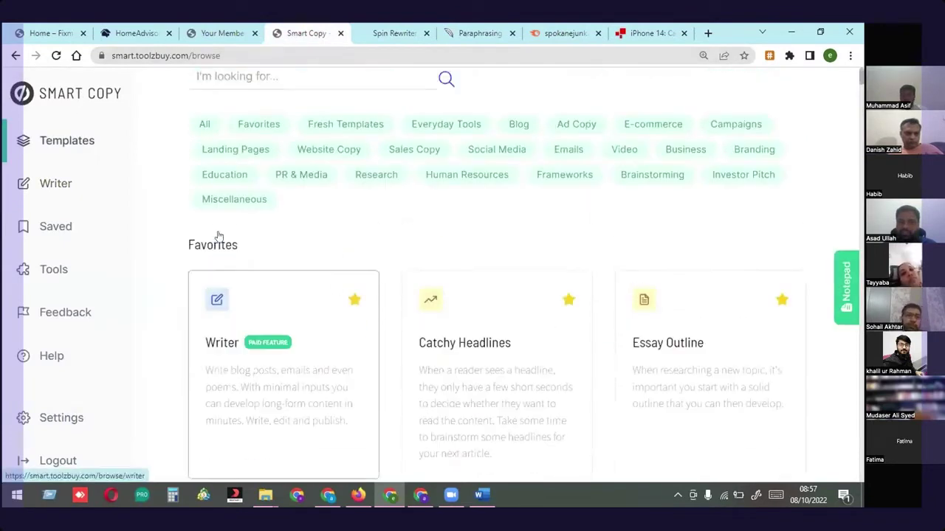
scroll(308, 224, "down", 4)
scroll(341, 226, "down", 8)
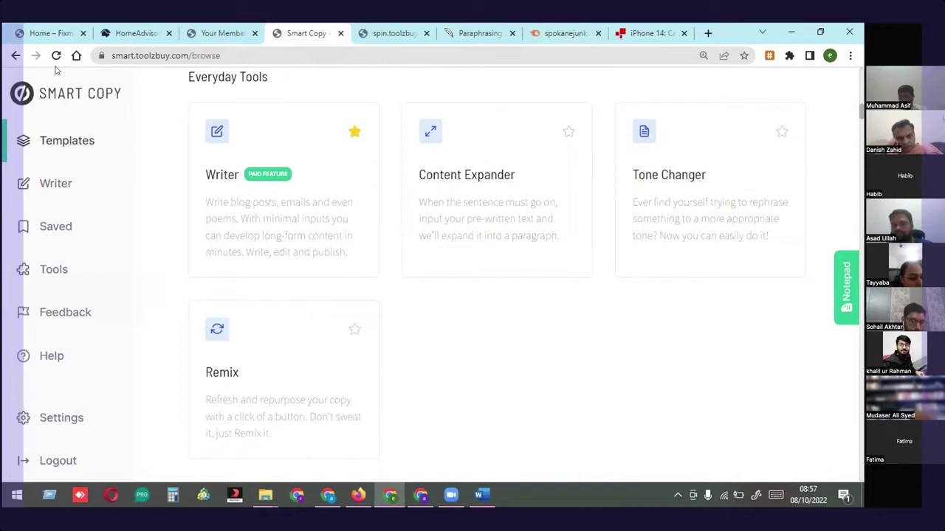
Open the Writer template, clear the existing iPhone 14 article and start a new document
left_click(299, 226)
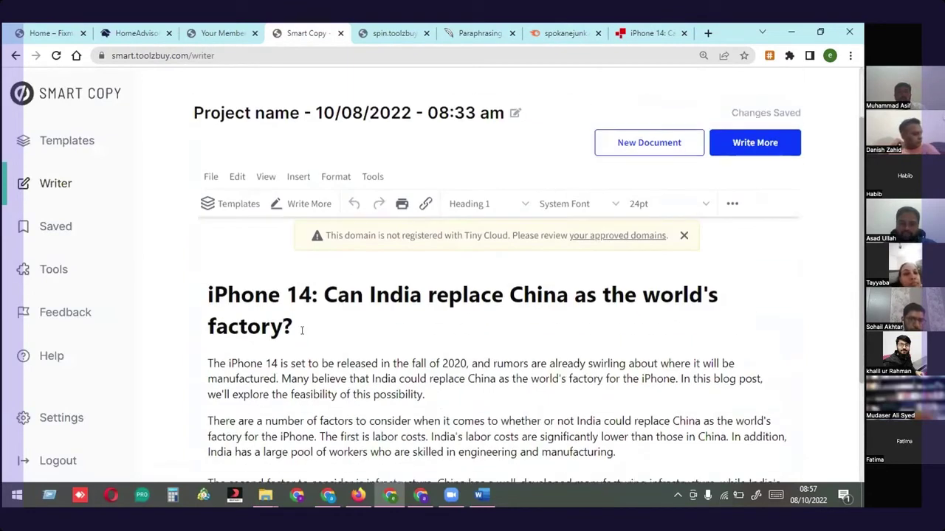
key("ctrl+a")
key("Delete")
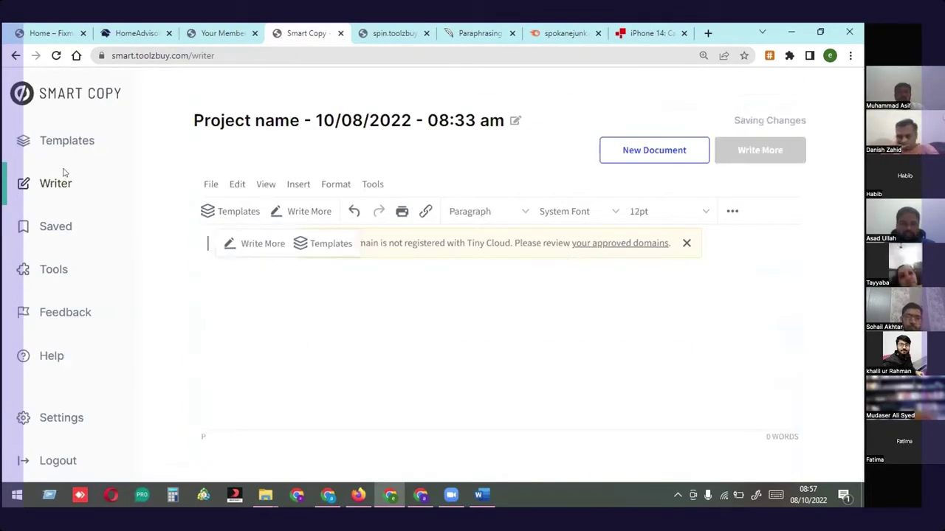
left_click(666, 160)
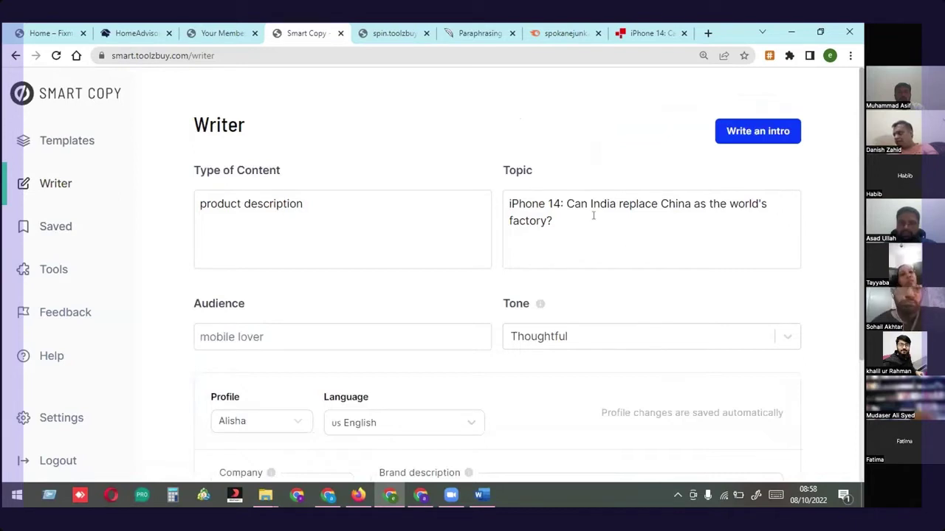
Clear the prefilled Topic and Type of Content fields in the Writer form
left_click_drag(561, 223, 502, 202)
key("BackSpace")
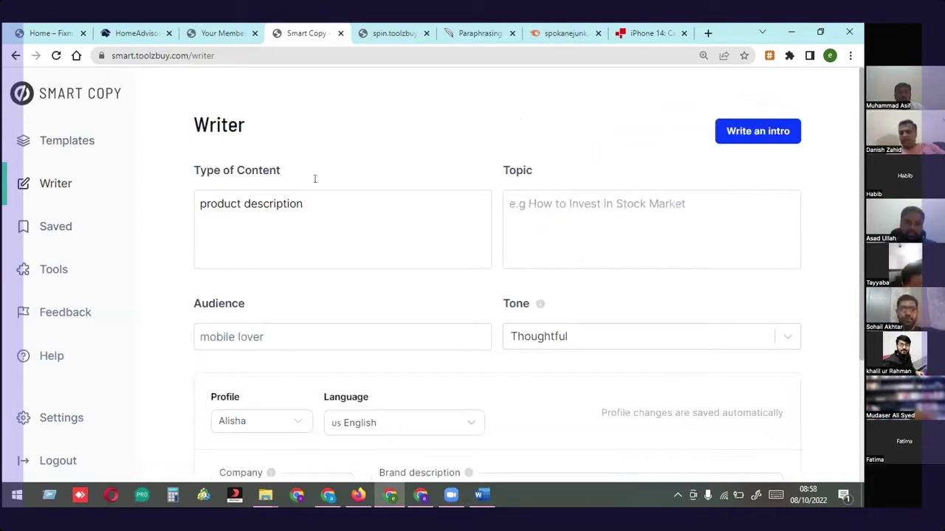
left_click(322, 228)
key("ctrl+a")
key("BackSpace")
scroll(320, 228, "down", 3)
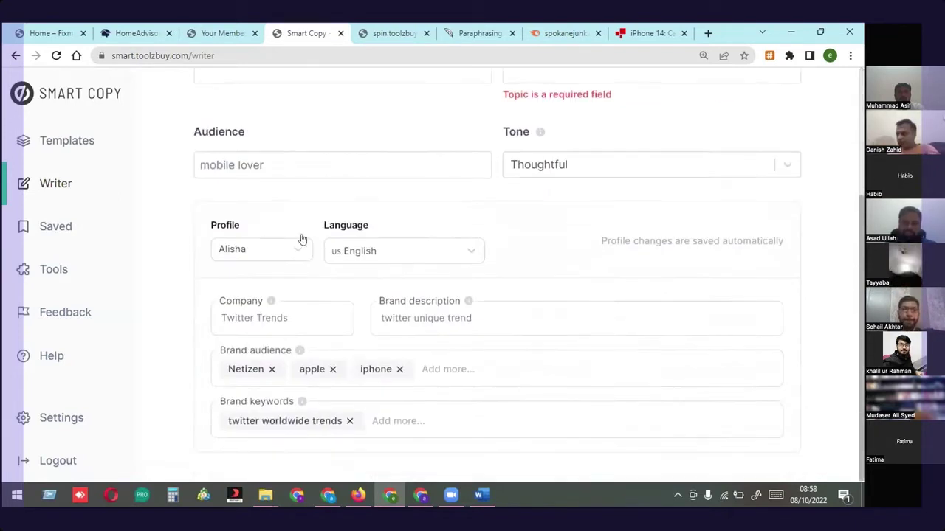
View the Tone and Language options without changing them, and remove "apple" from the brand audience
left_click(599, 163)
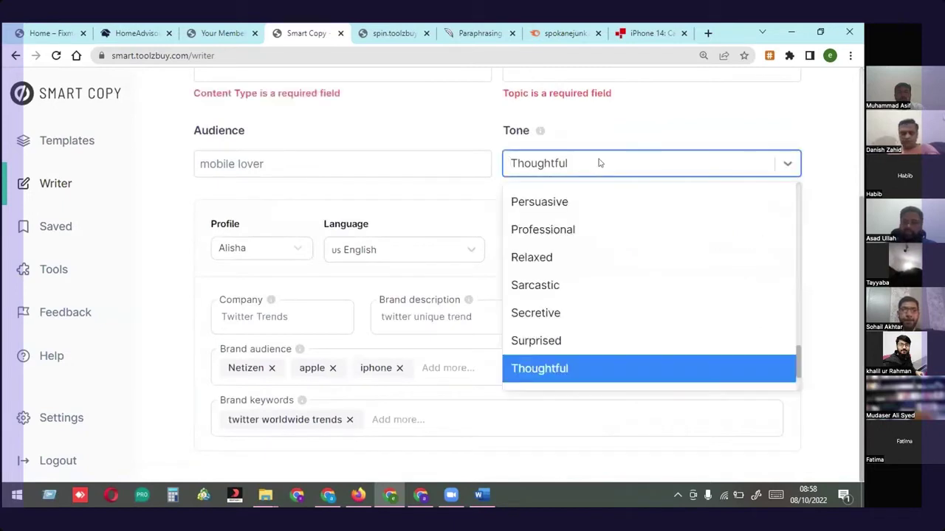
left_click(389, 251)
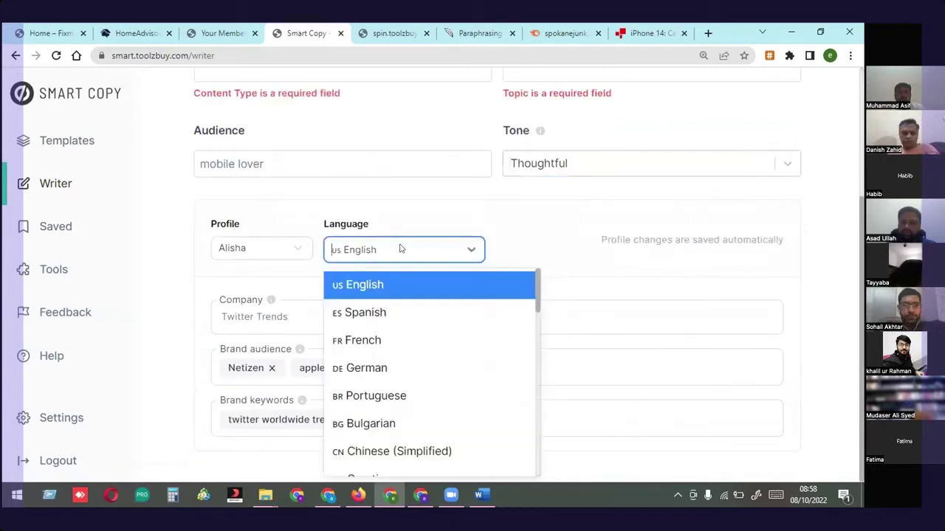
left_click(374, 212)
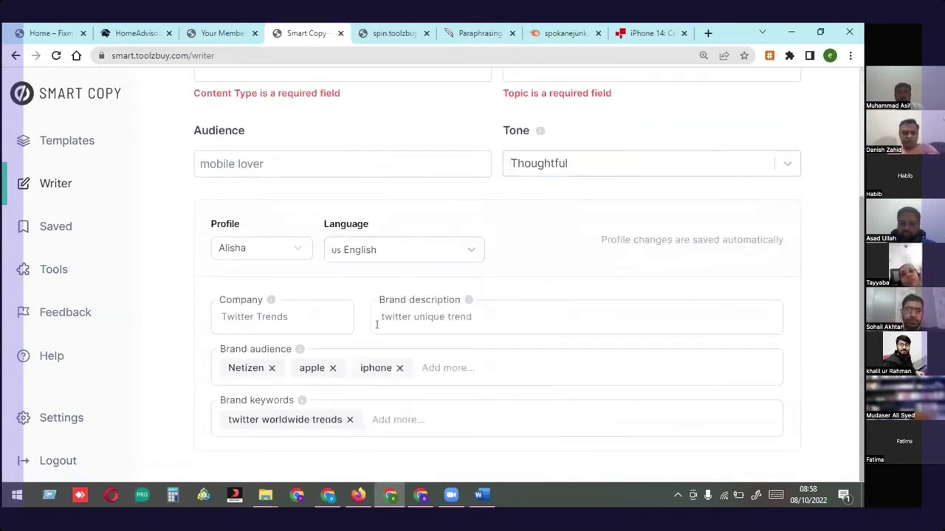
scroll(377, 322, "up", 3)
scroll(354, 339, "down", 3)
left_click(332, 367)
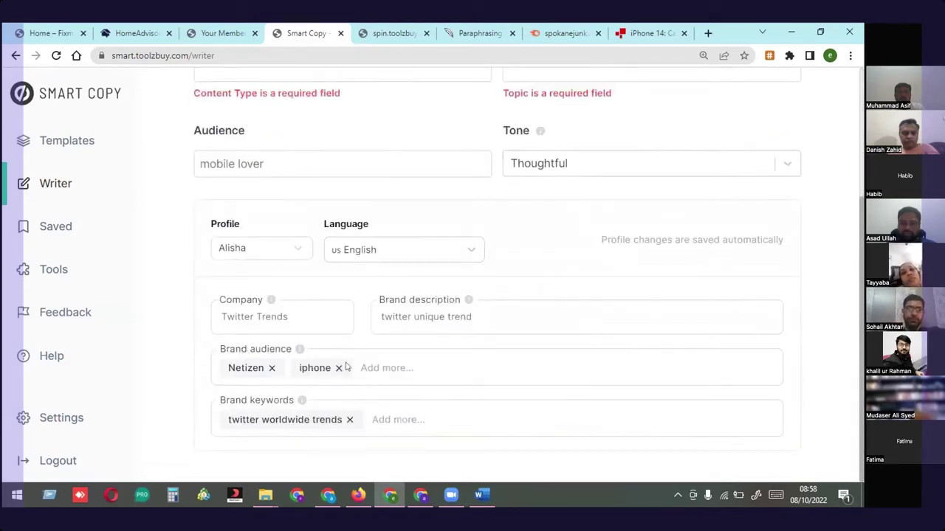
scroll(346, 367, "up", 4)
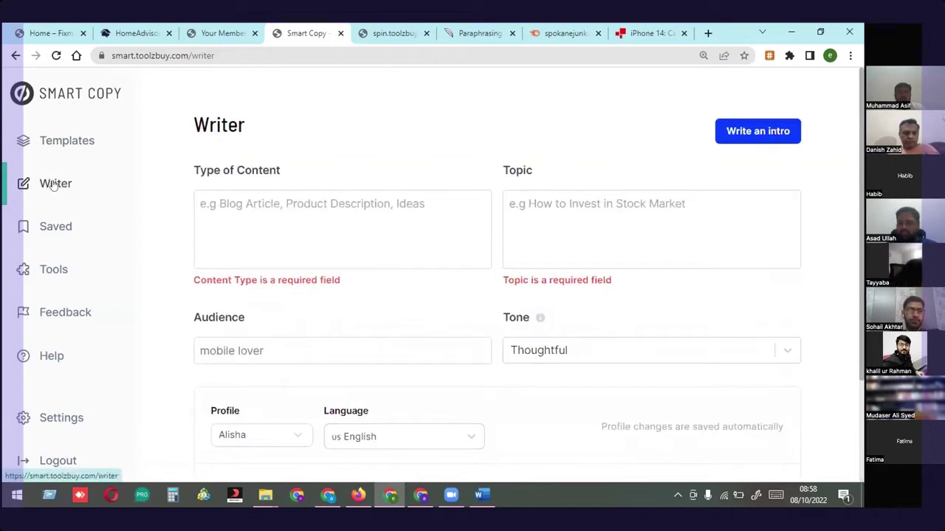
Set the Type of Content to "blog article"
left_click(250, 212)
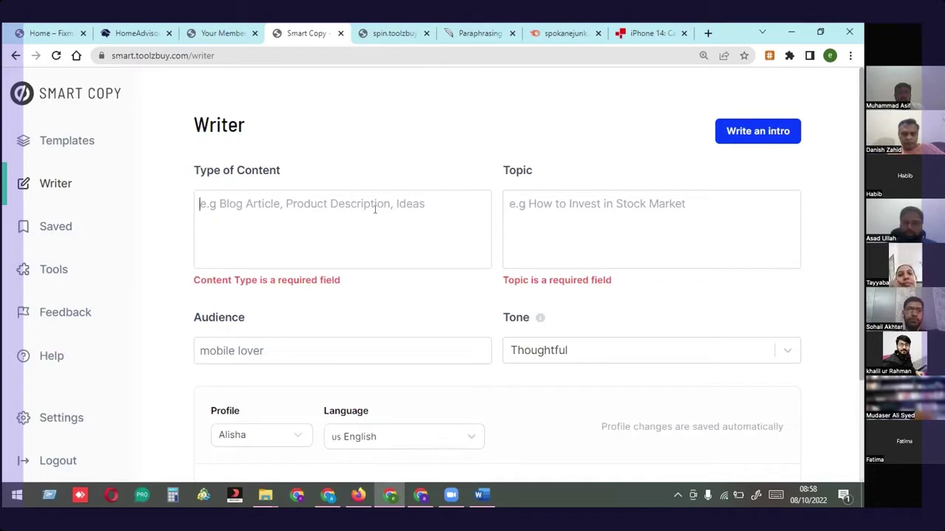
type("blog ar")
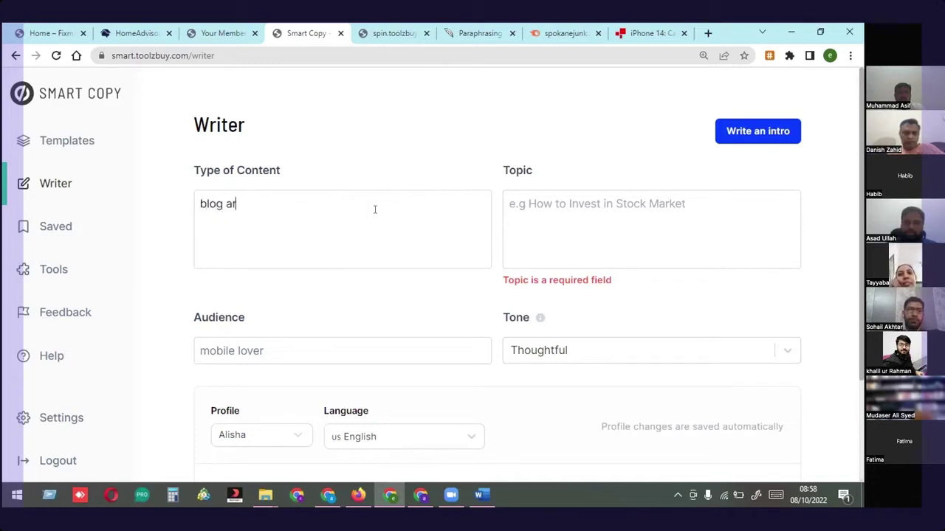
type("ticle")
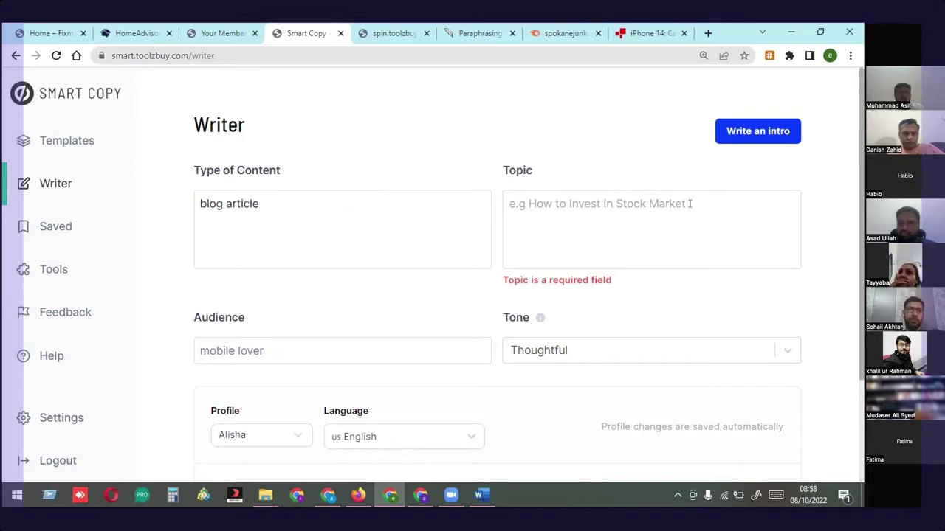
Copy the headline "iPhone 14: Can India replace China as the world's factory?" from the BBC article for the topic
left_click_drag(540, 177, 519, 177)
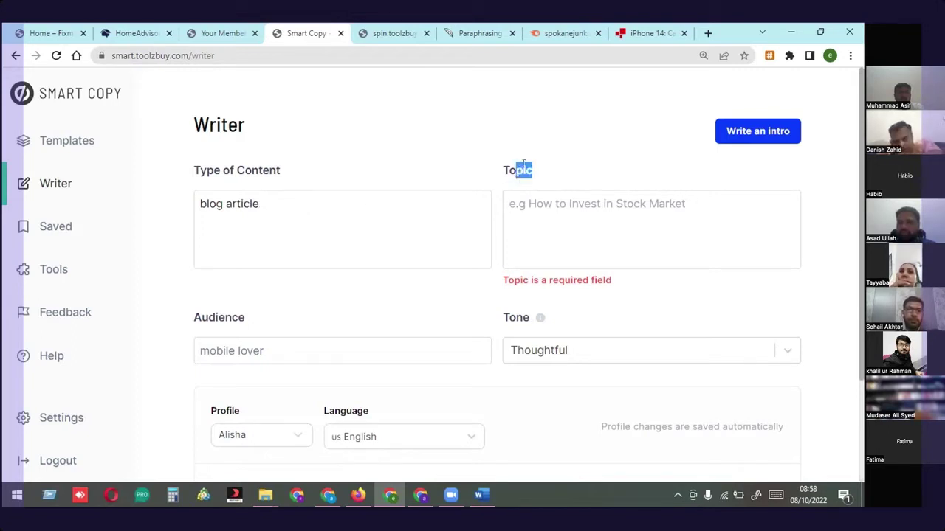
left_click(651, 32)
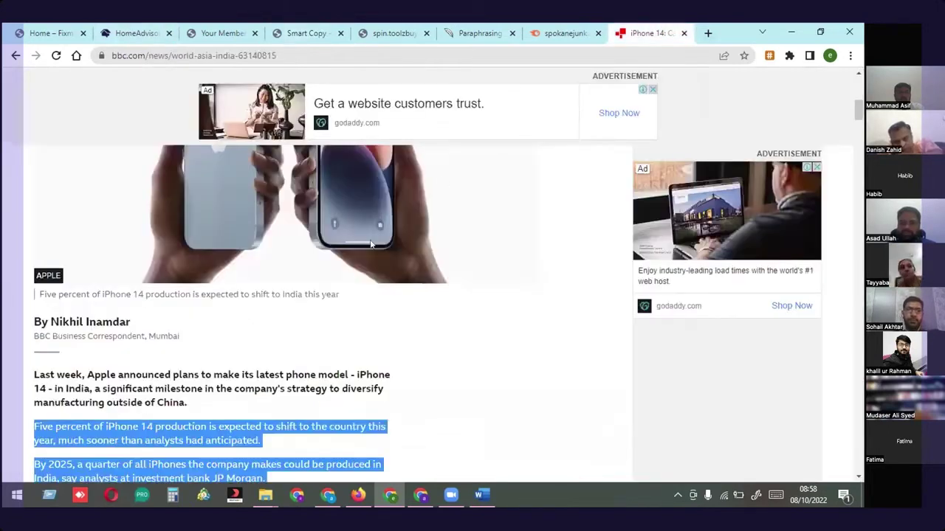
scroll(376, 299, "up", 3)
scroll(376, 299, "up", 2)
left_click_drag(359, 354, 27, 295)
key("ctrl+c")
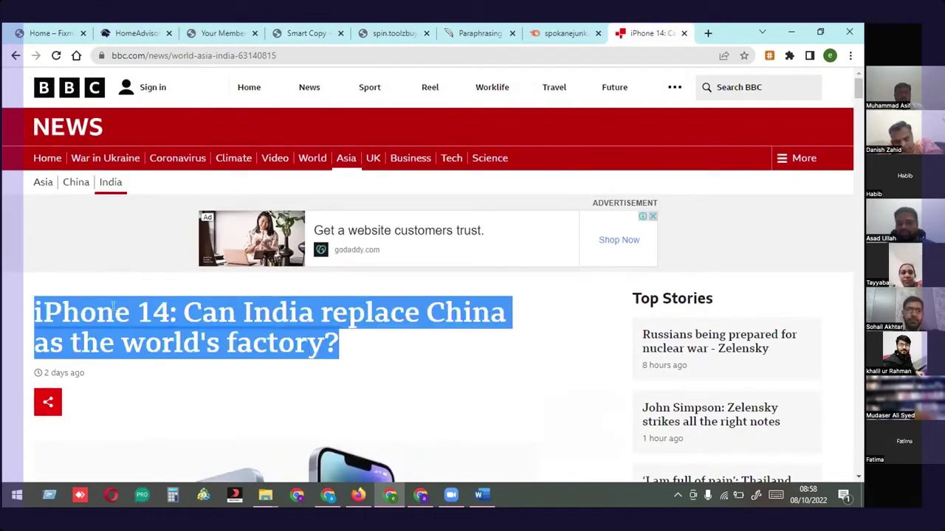
Close the QuillBot, Semrush and Spin Rewriter pages, keeping the BBC article open
left_click(554, 32)
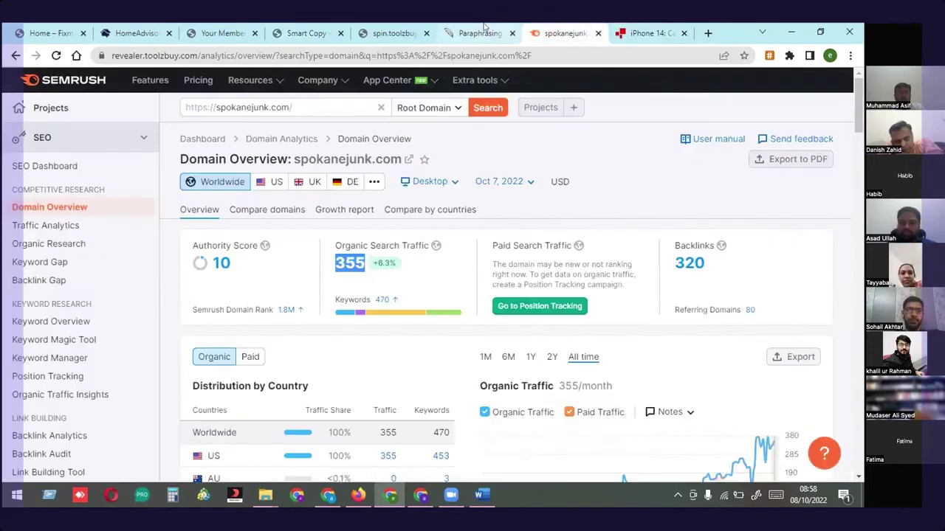
left_click(481, 32)
left_click(512, 33)
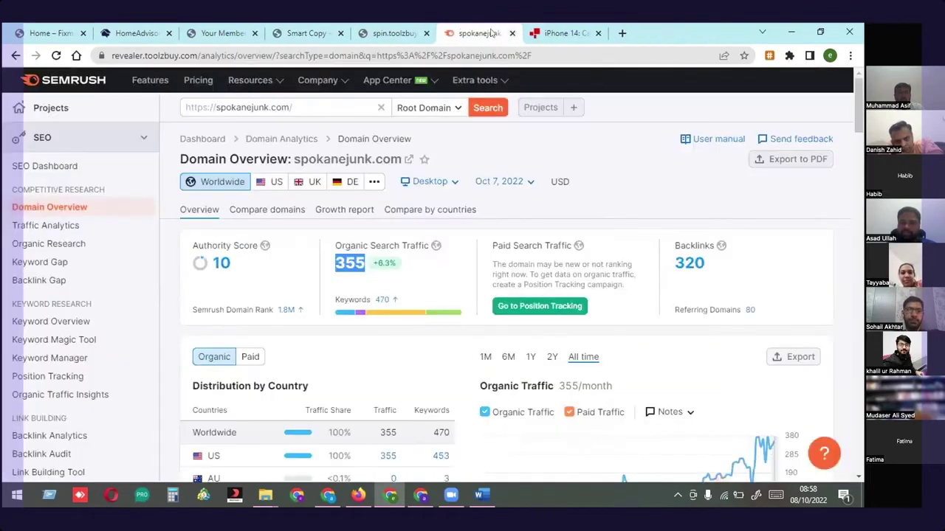
left_click(512, 33)
left_click(422, 35)
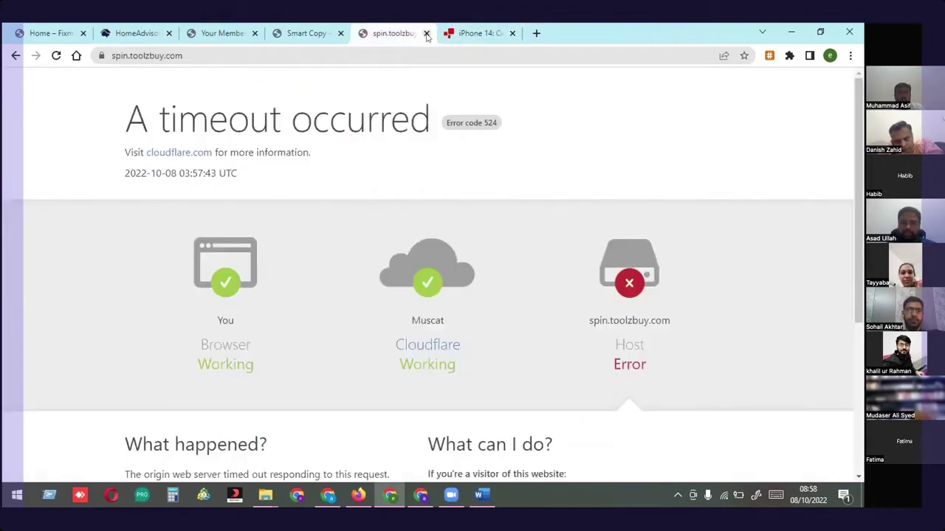
left_click(427, 34)
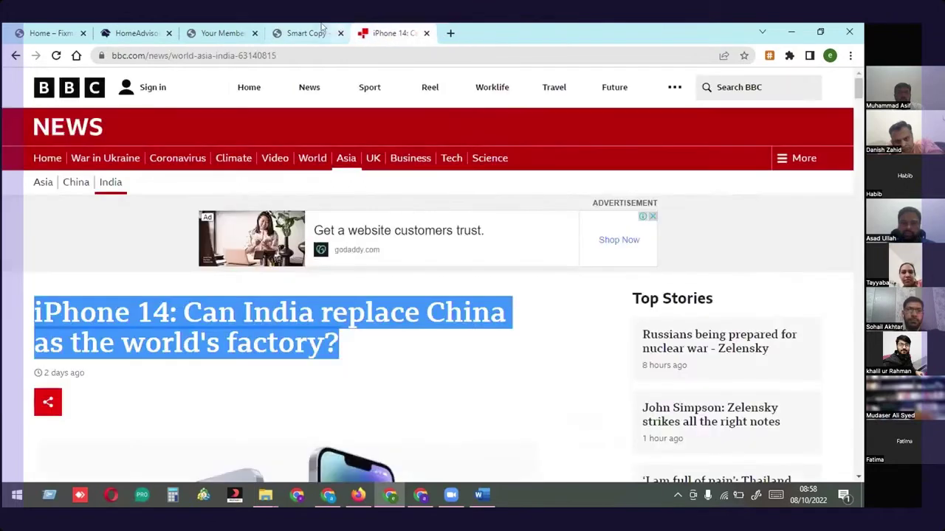
Return to the Smart Copy Writer and paste "iPhone 14: Can India replace China as the world's factory?" as the Topic
left_click(317, 29)
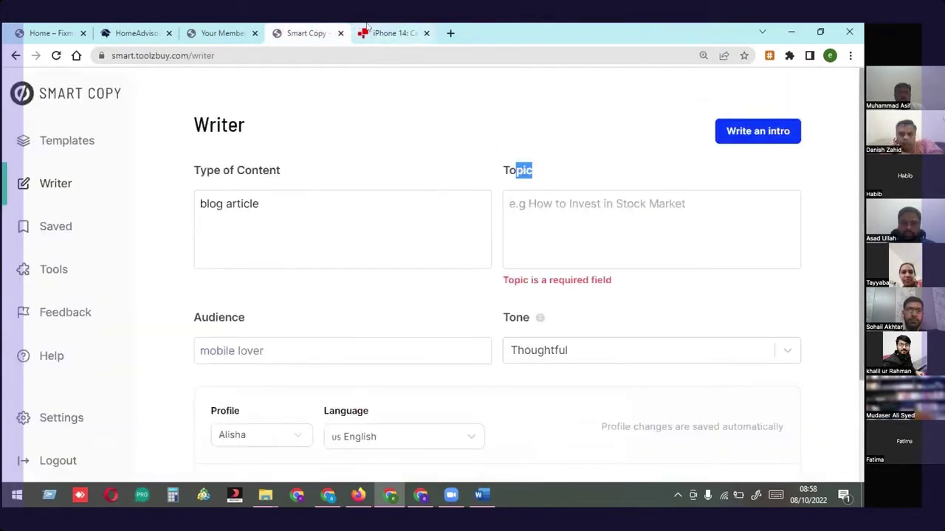
left_click(567, 206)
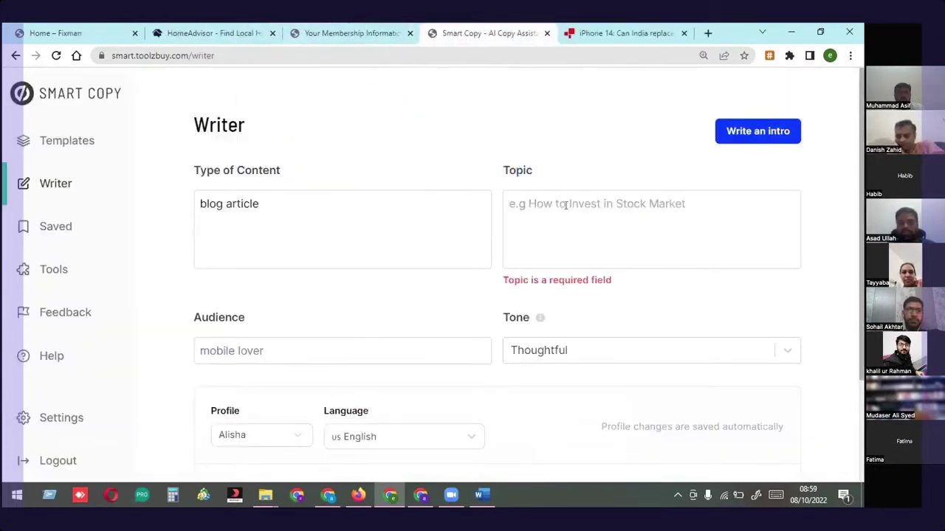
key("ctrl+v")
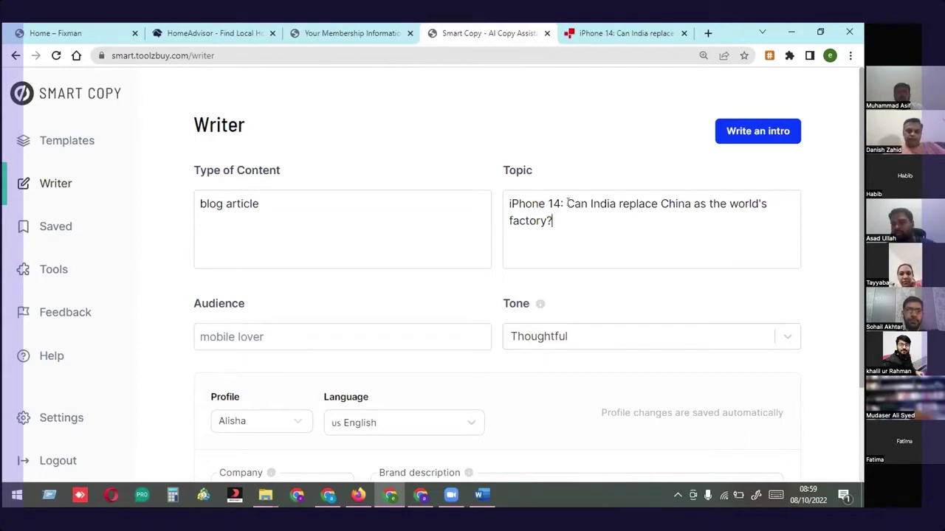
left_click_drag(567, 205, 616, 204)
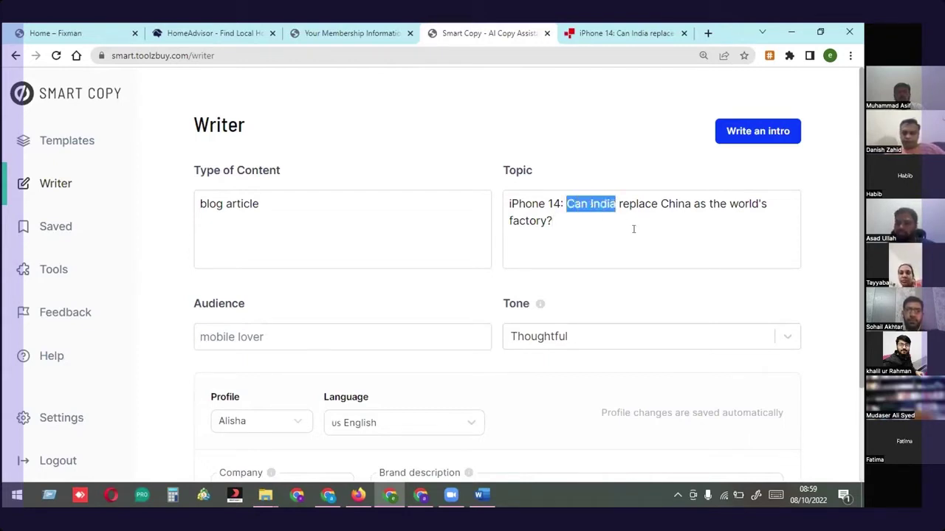
scroll(633, 229, "down", 2)
scroll(638, 225, "up", 2)
left_click(633, 235)
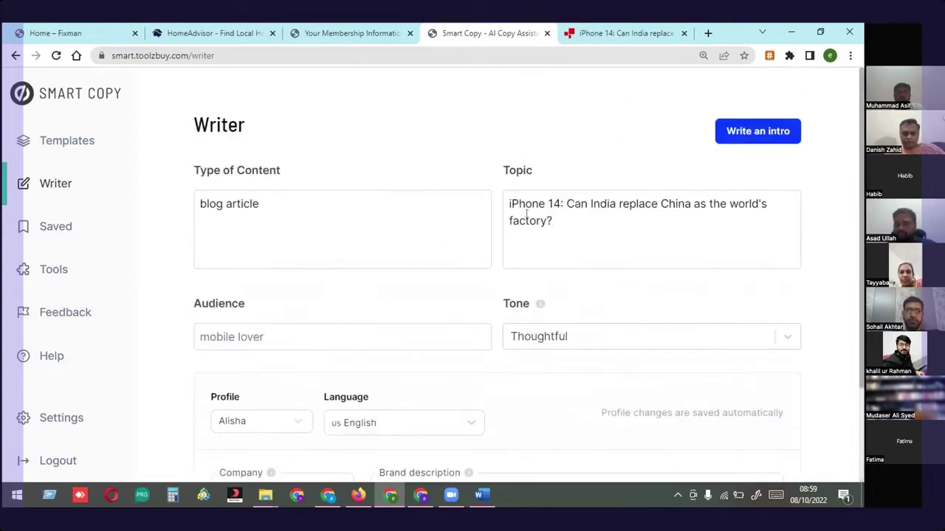
Replace the Audience text in the Writer form with "iphone lover"
left_click(273, 333)
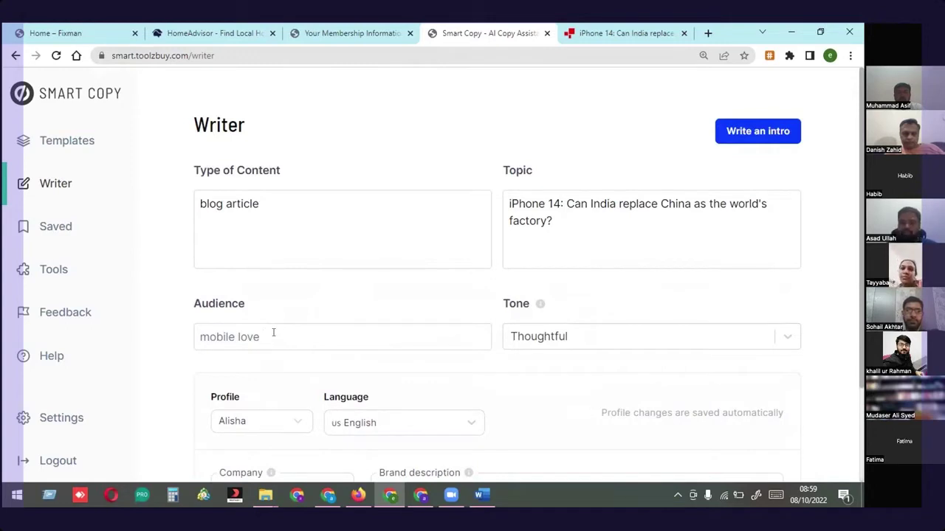
key("BackSpace")
key("BackSpace")
key("BackSpace")
key("BackSpace")
key("BackSpace")
key("BackSpace")
key("BackSpace")
key("BackSpace")
key("BackSpace")
key("BackSpace")
key("BackSpace")
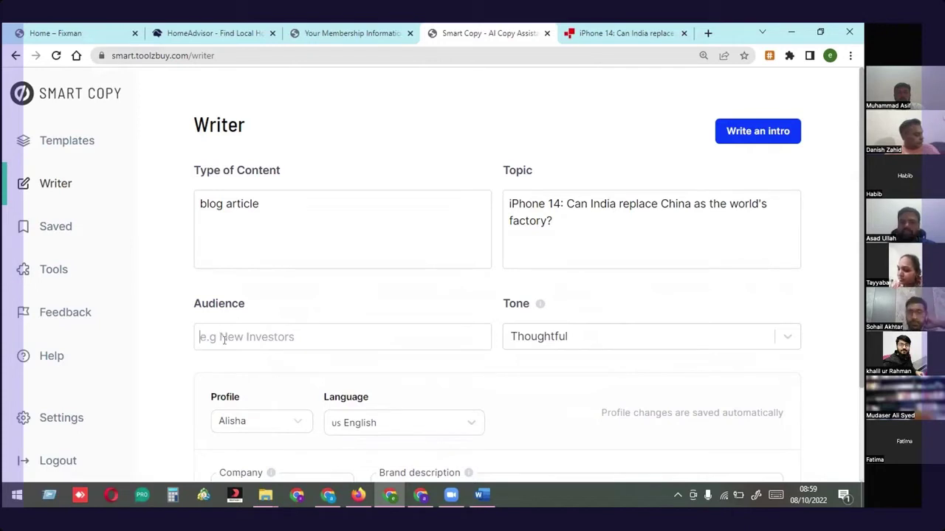
type("iphone ")
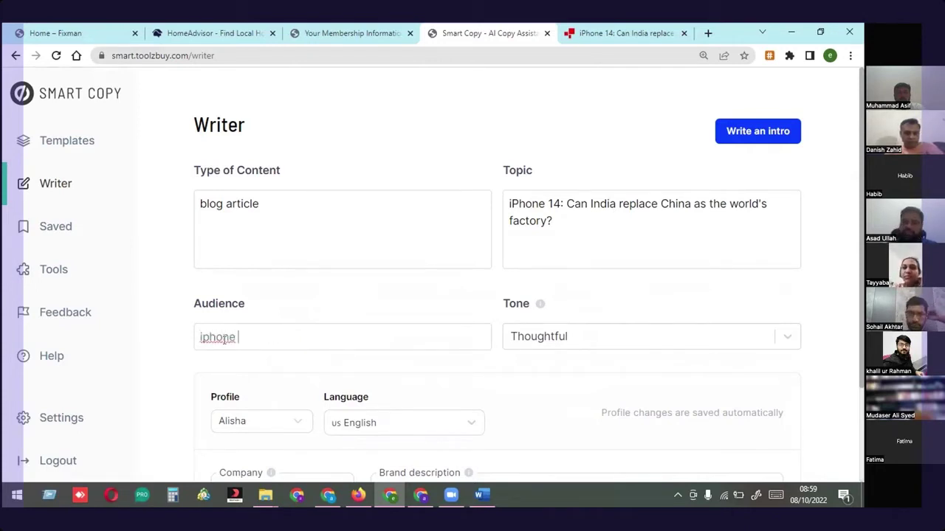
type("lover")
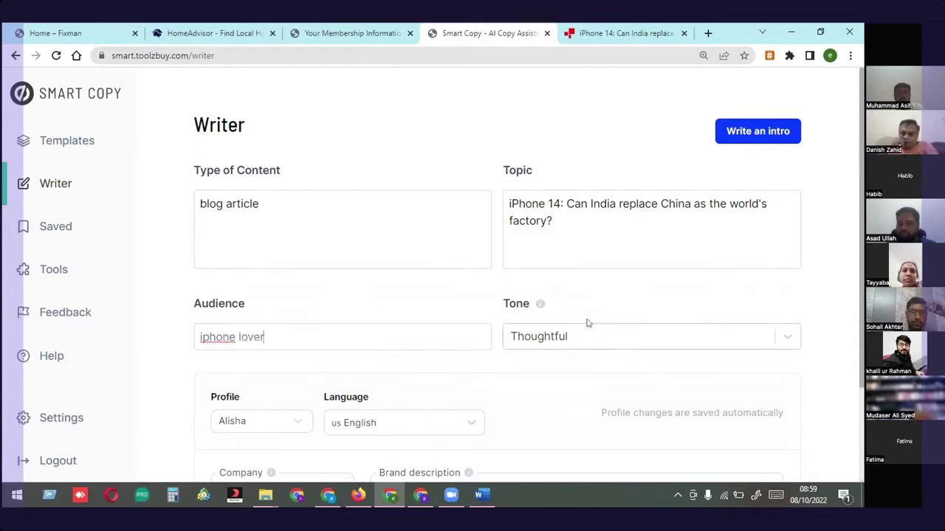
Set the Tone of the blog article to Professional
scroll(587, 322, "down", 2)
left_click(571, 216)
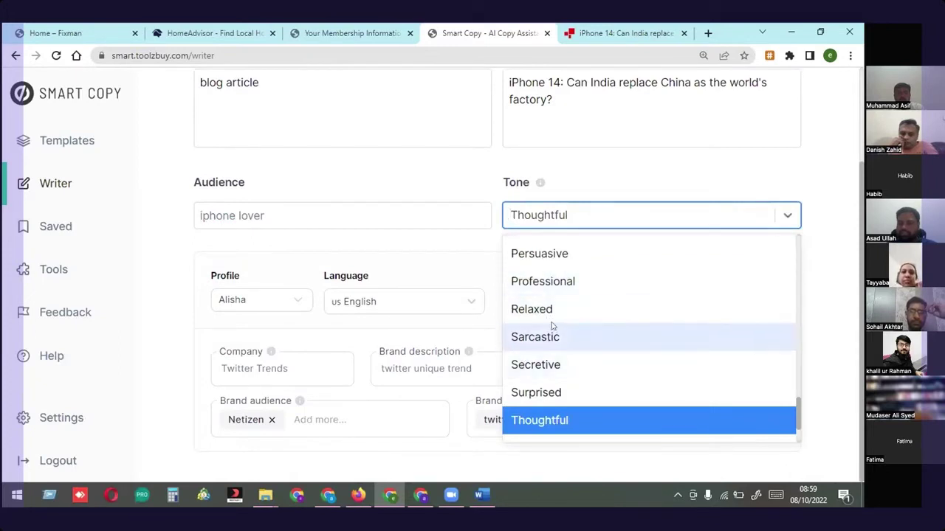
left_click(543, 281)
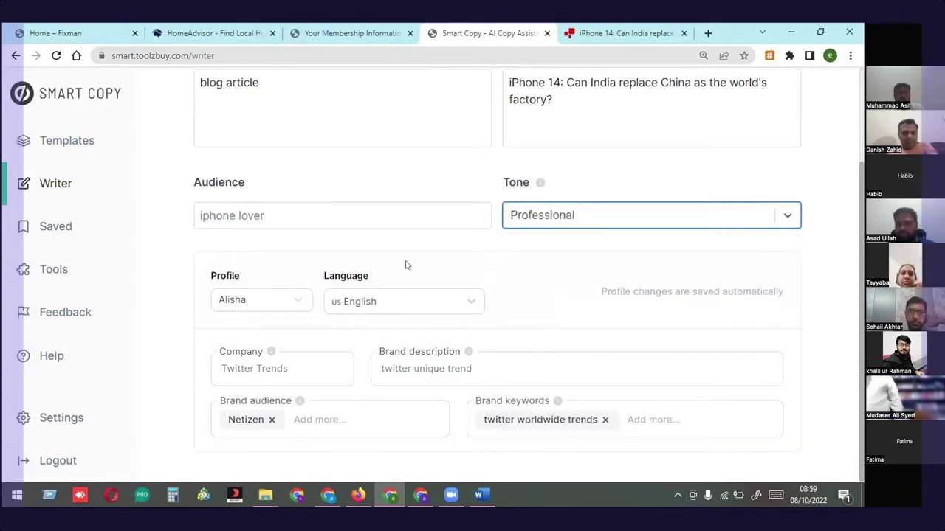
Look through the available profiles, keep the current one selected, and examine its company name and brand description
left_click(292, 303)
left_click(292, 303)
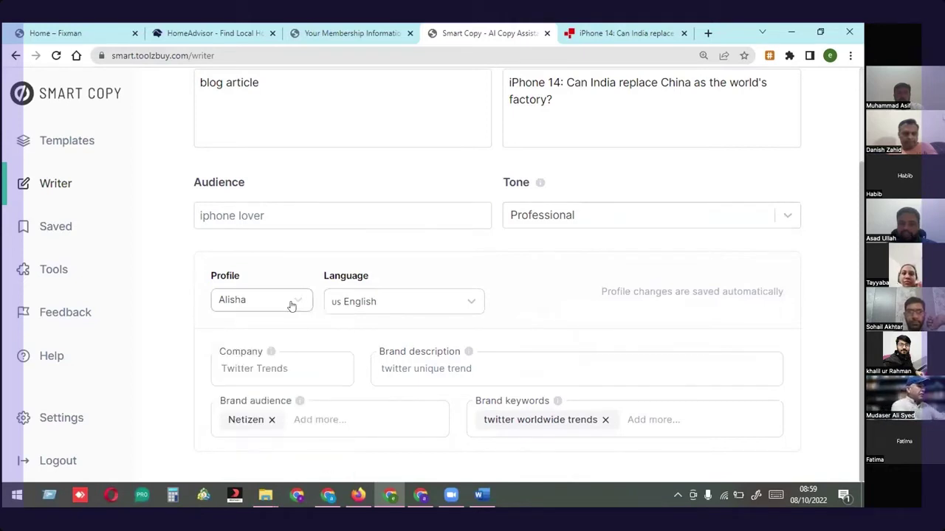
left_click(288, 307)
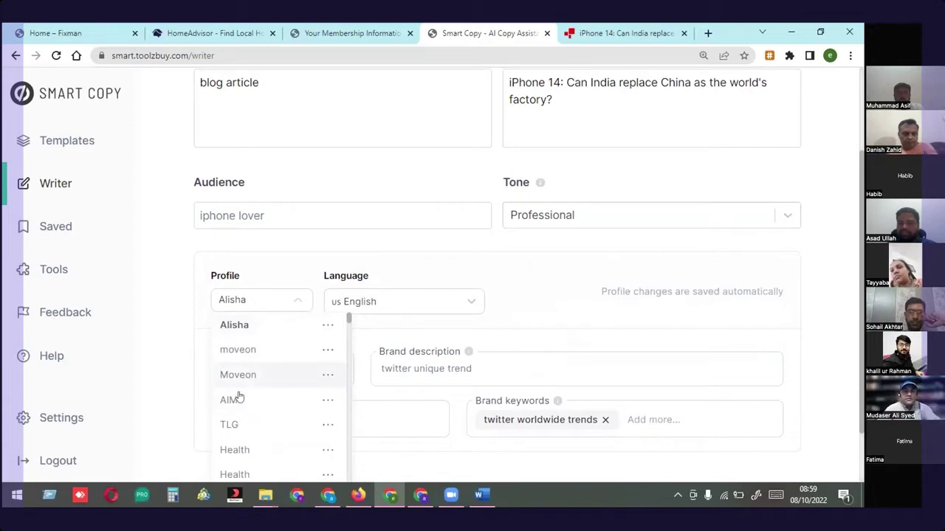
scroll(249, 410, "down", 1)
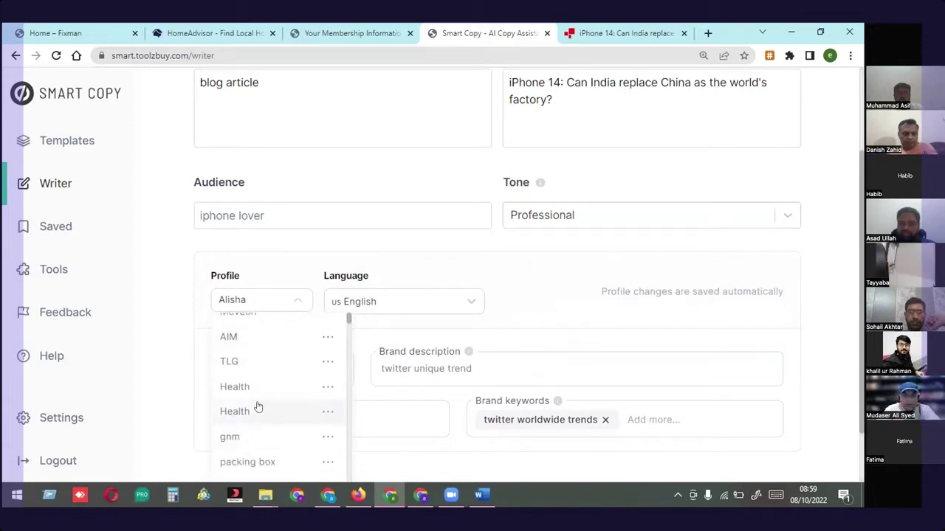
scroll(256, 406, "up", 1)
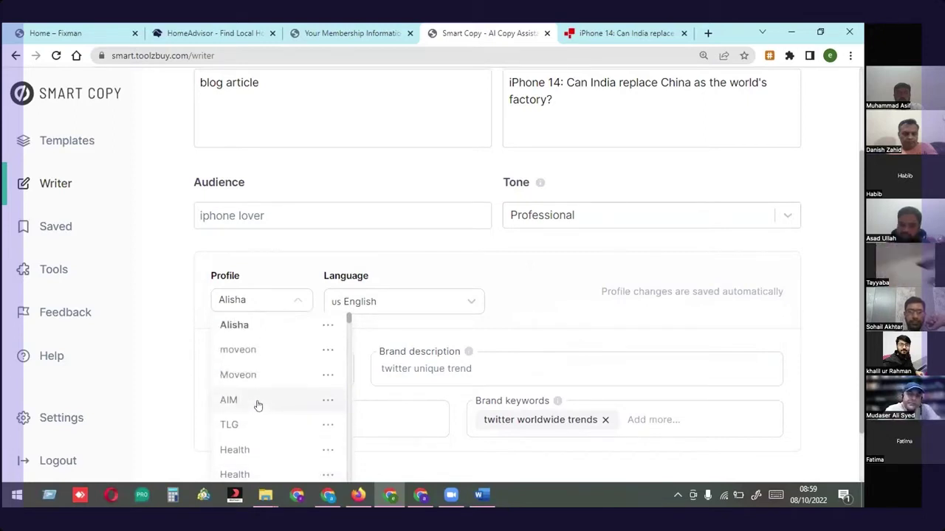
left_click(240, 329)
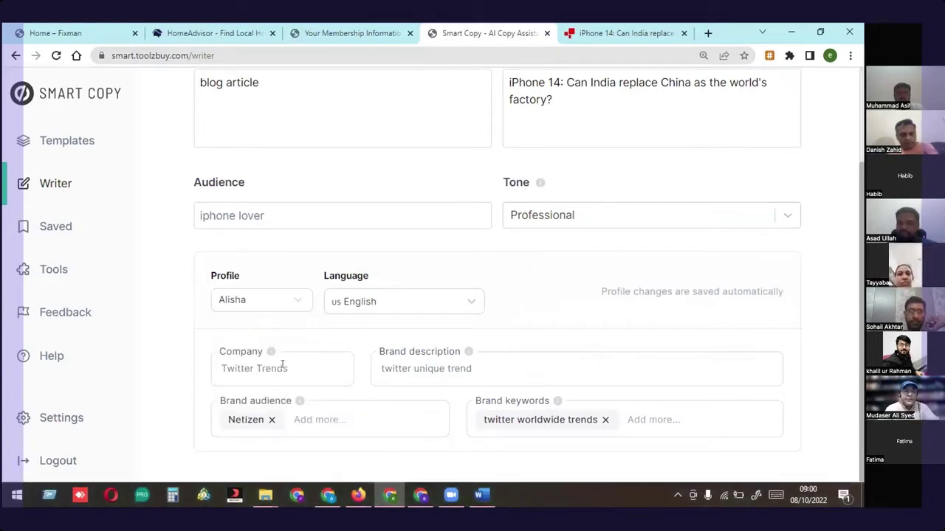
left_click_drag(296, 365, 220, 366)
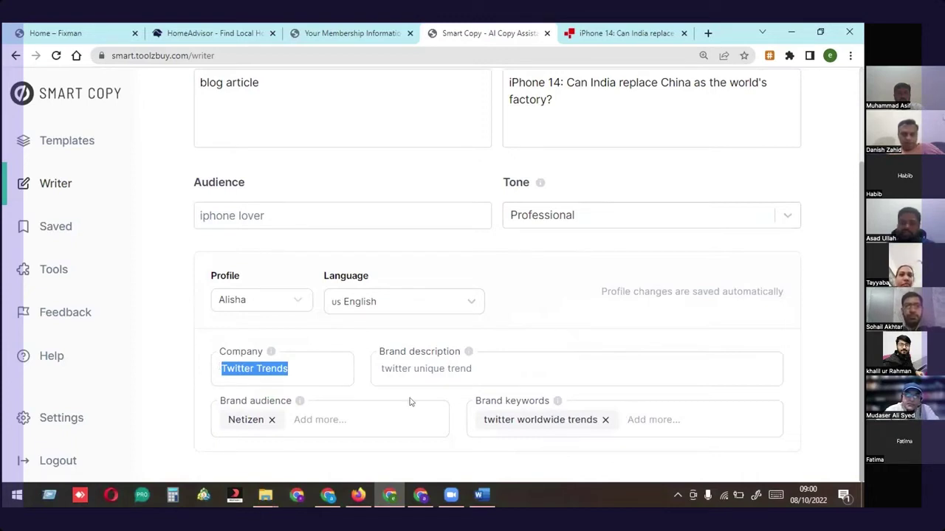
left_click(511, 366)
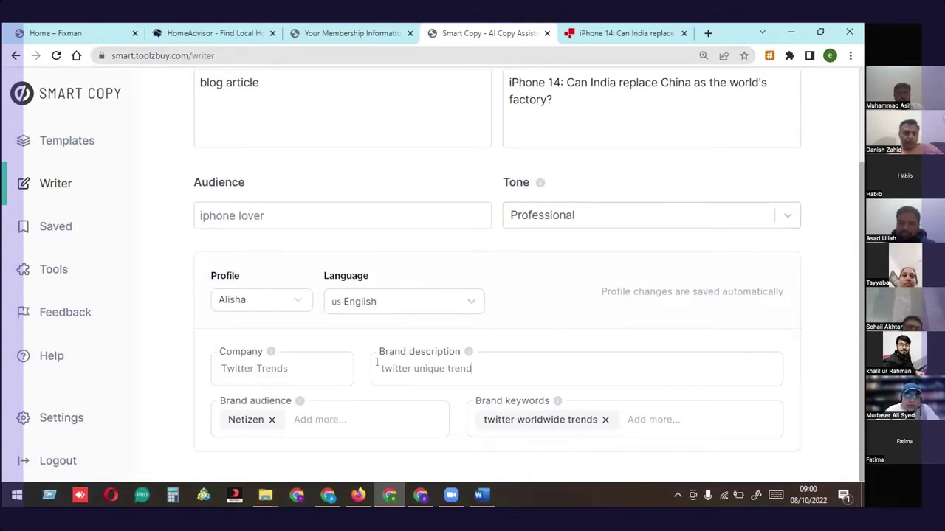
left_click_drag(487, 363, 414, 367)
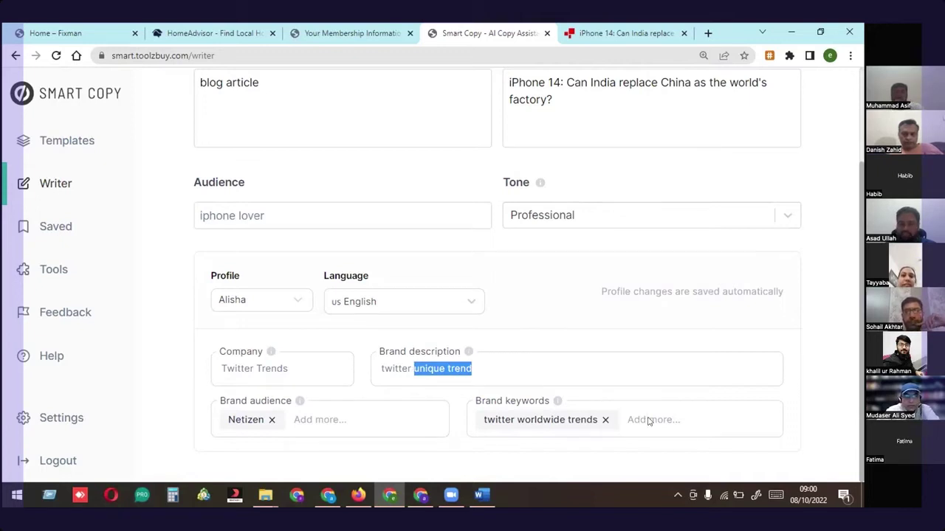
Remove the existing Brand audience tags, including "Netizen", and add "indian" instead
left_click(422, 416)
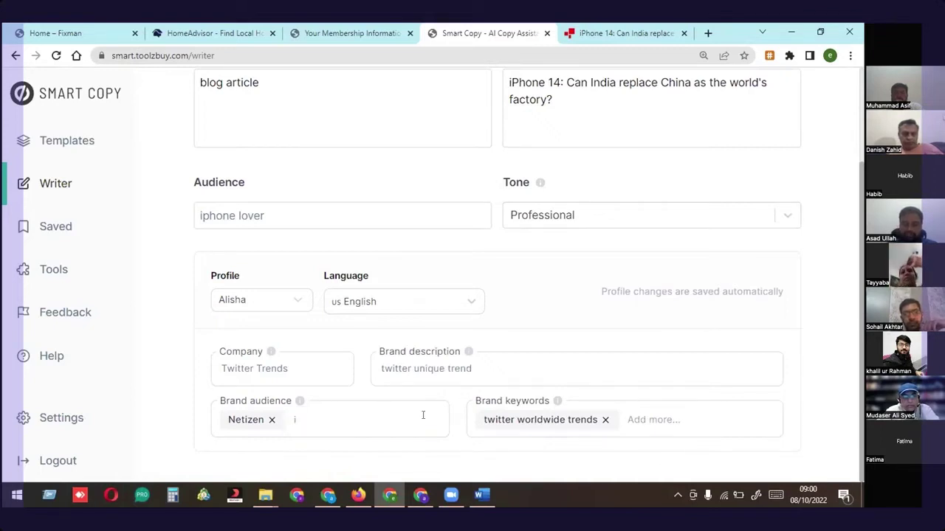
left_click(272, 419)
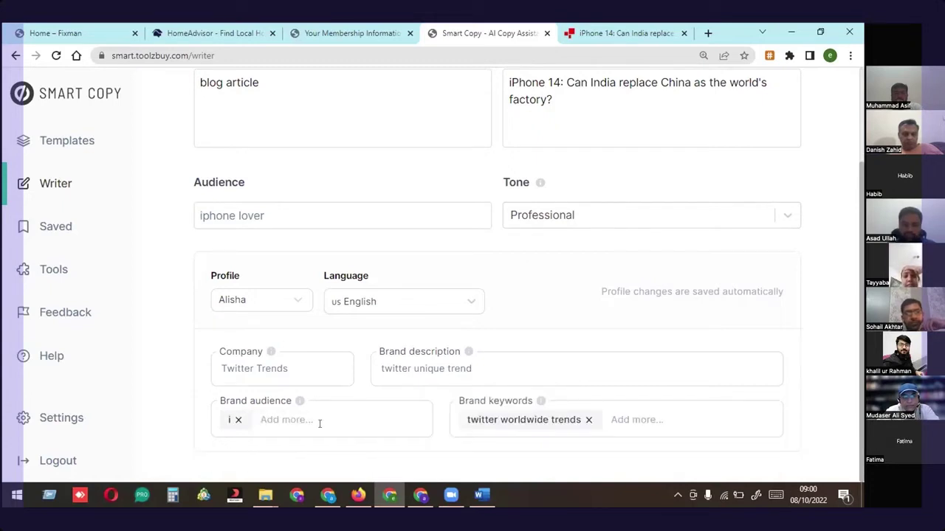
left_click(238, 420)
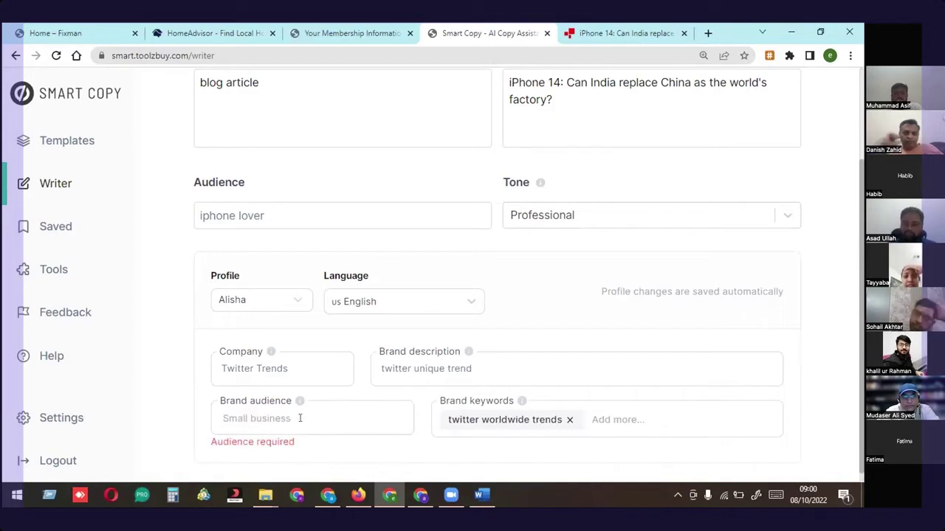
type("indian")
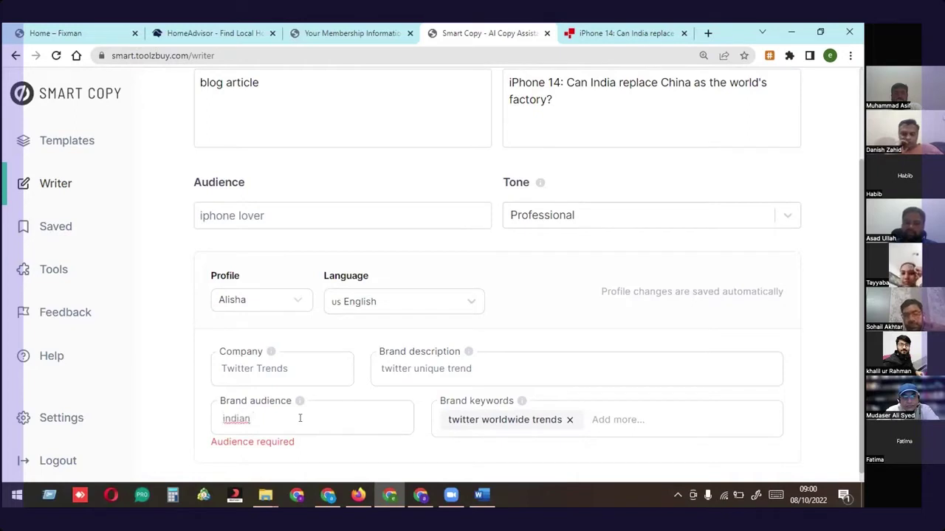
key("Return")
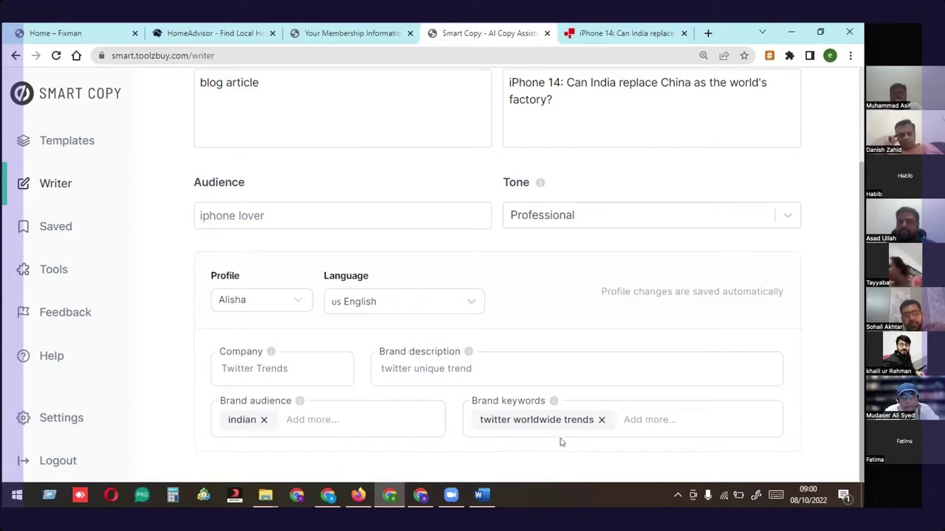
Replace the "twitter worldwide trends" tag in Brand keywords with "apple"
left_click(602, 419)
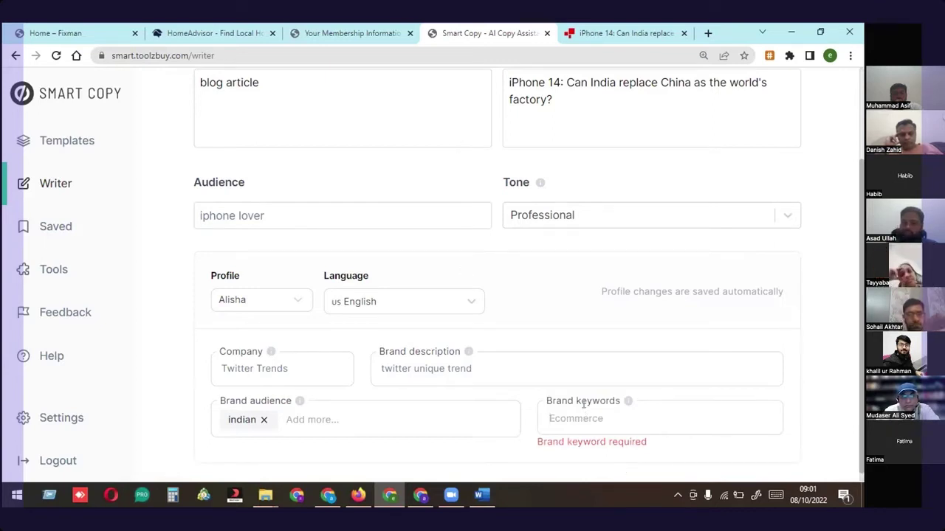
type("ap")
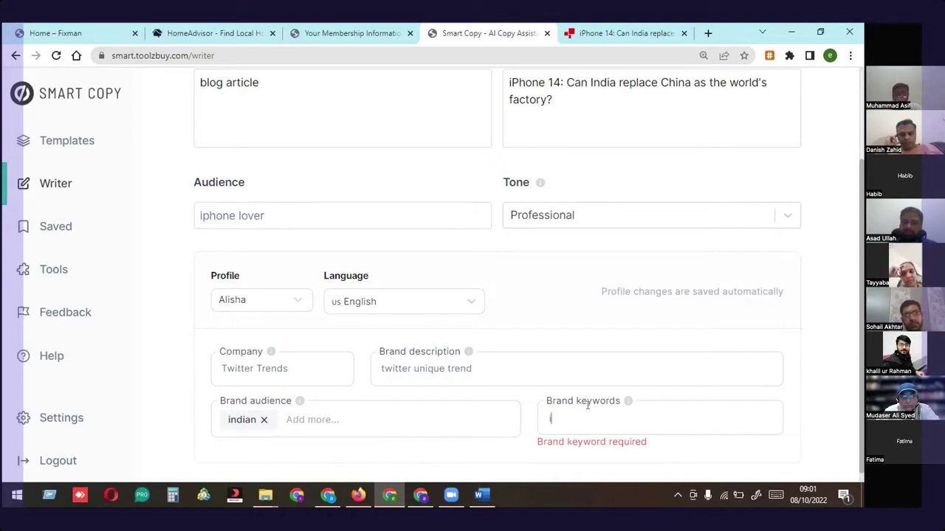
key("BackSpace")
key("BackSpace")
type("apple")
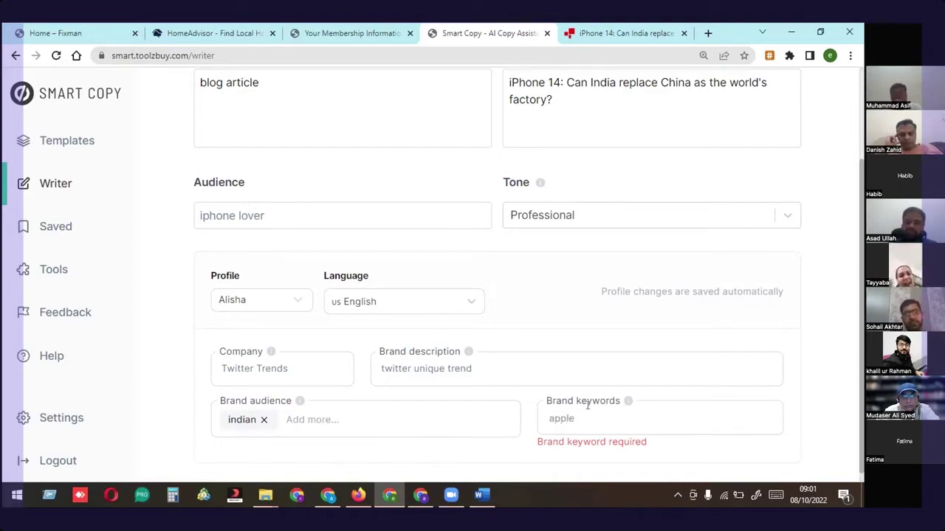
key("Return")
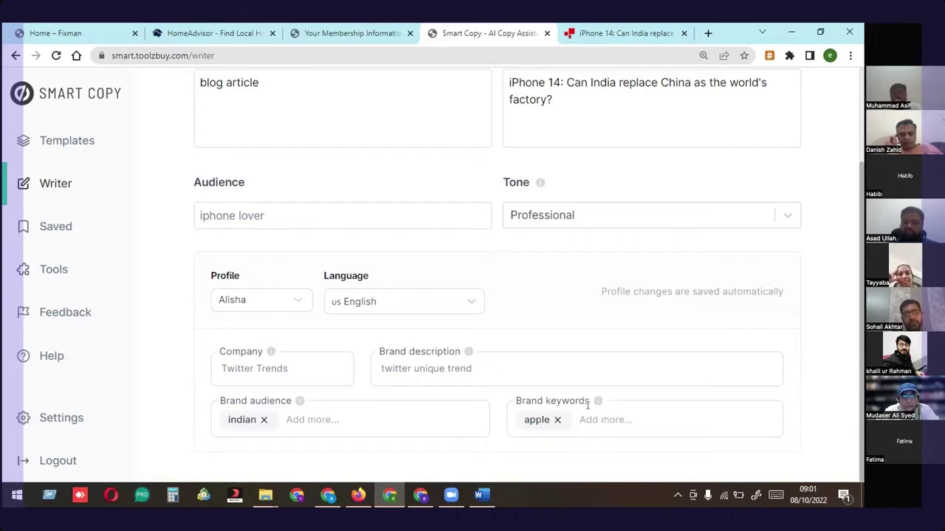
Add "iphone" to the brand keywords and generate intro suggestions for the iPhone 14 blog article
type("iphone")
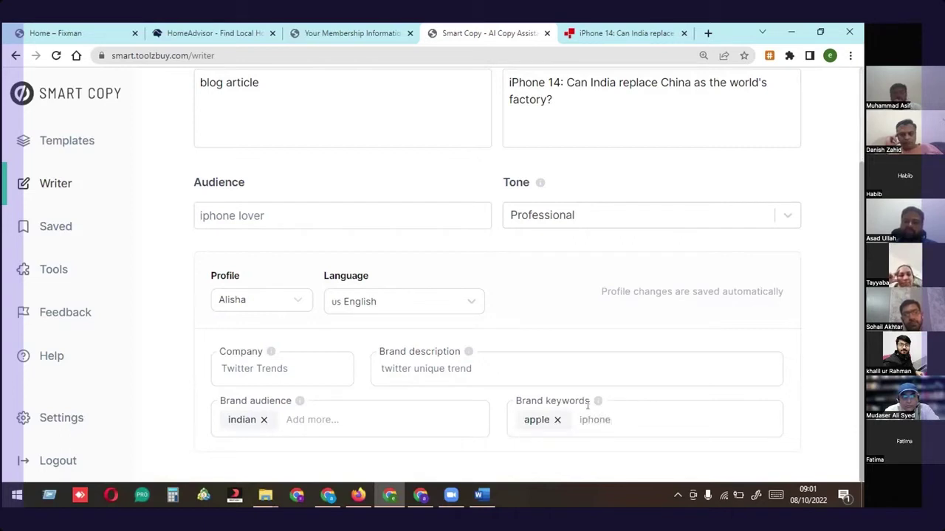
key("Return")
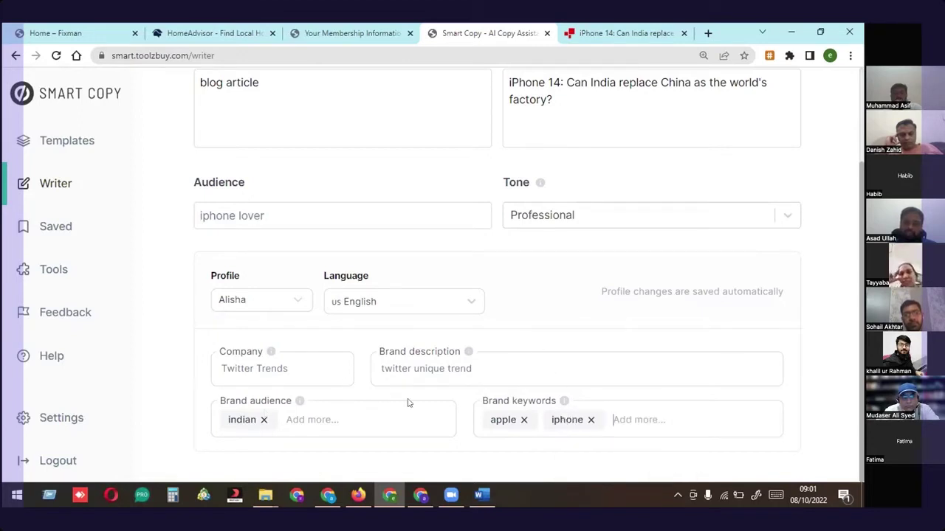
scroll(408, 402, "up", 2)
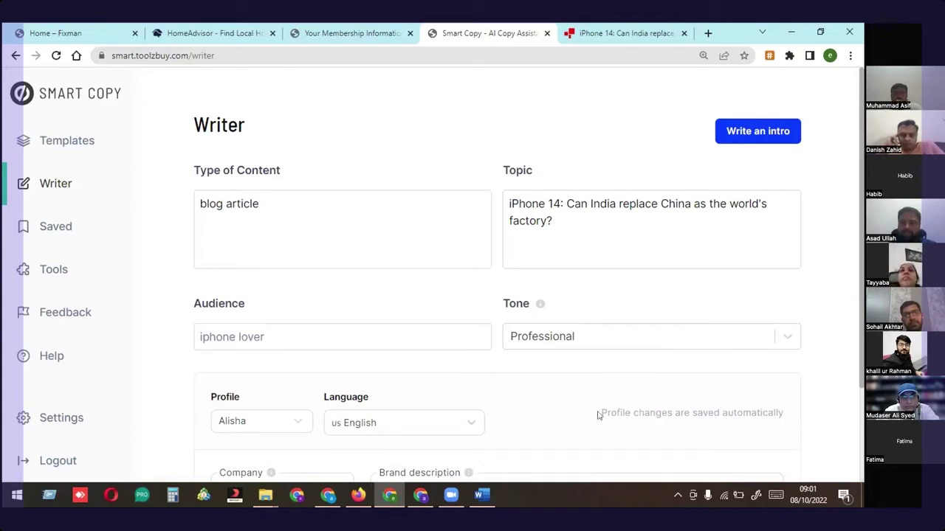
scroll(726, 325, "down", 2)
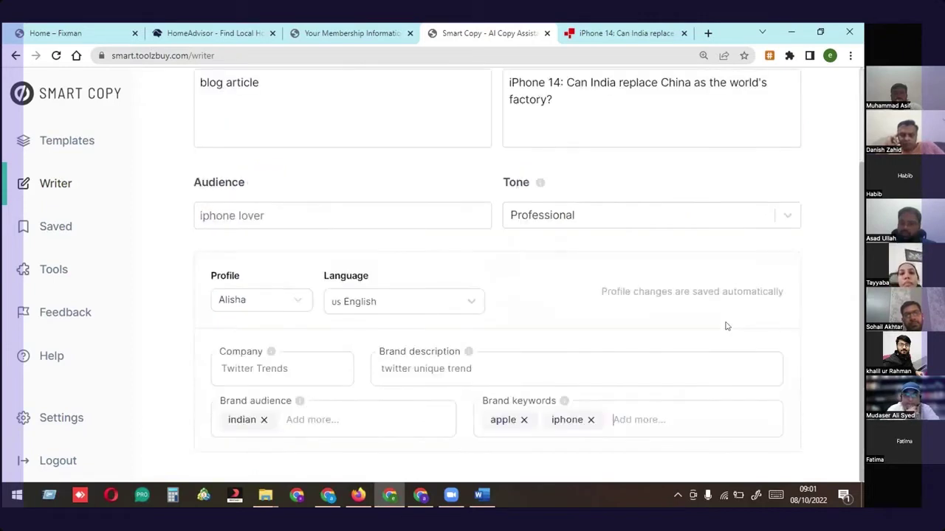
scroll(724, 303, "up", 2)
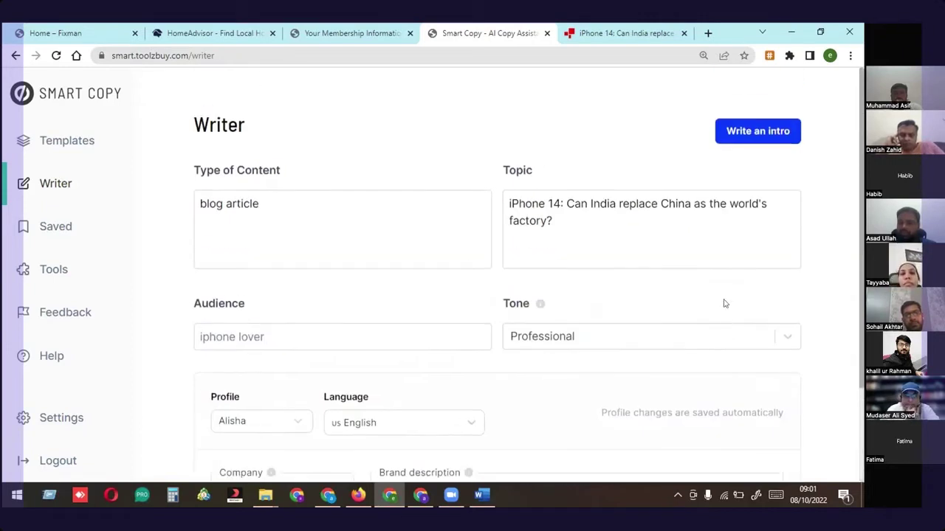
left_click(747, 138)
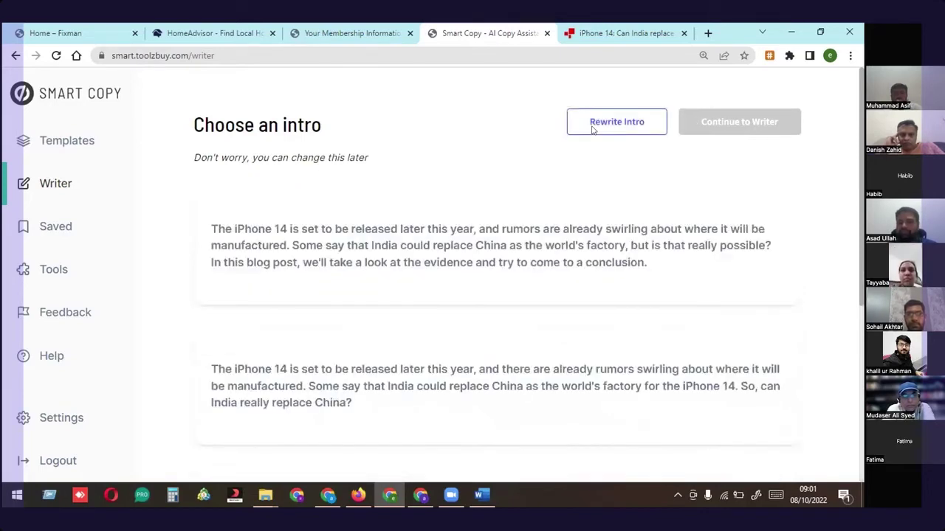
Look through the suggested intros, then select and copy the full text of the first one
scroll(546, 310, "down", 5)
scroll(550, 332, "up", 5)
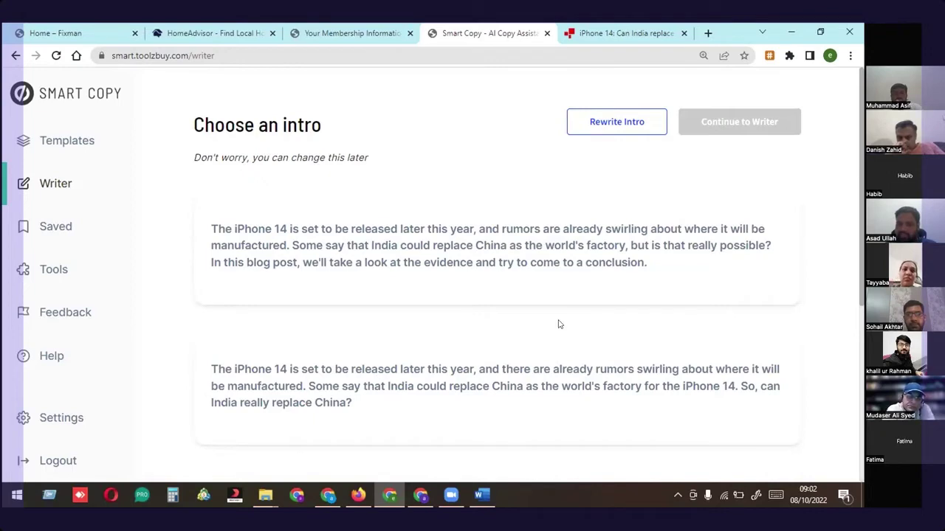
scroll(706, 314, "down", 2)
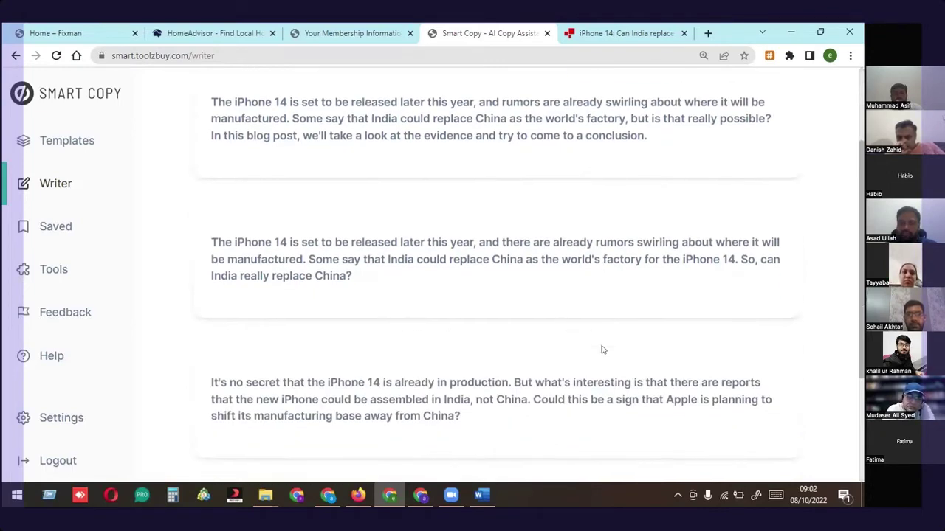
scroll(615, 373, "down", 3)
scroll(612, 363, "up", 5)
left_click_drag(671, 276, 197, 231)
key("ctrl+c")
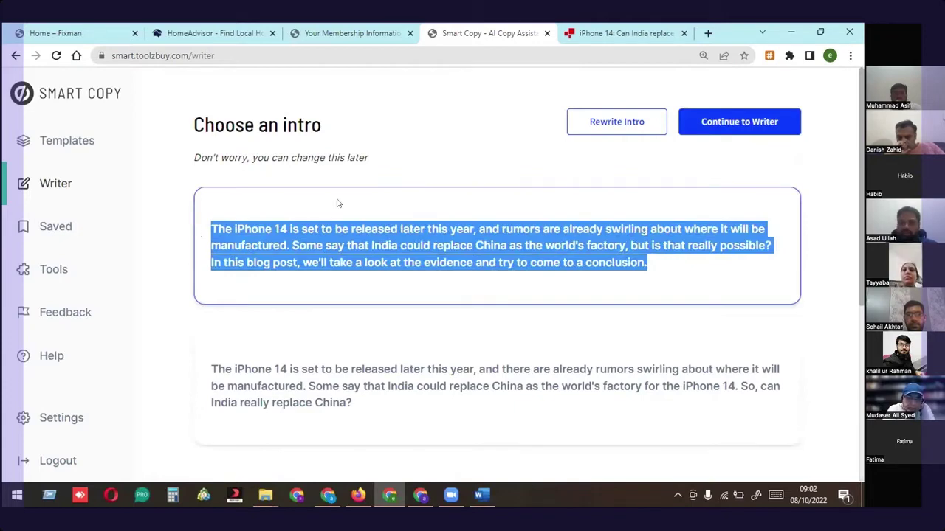
Open article.docx from the desktop in Word, paste the copied intro and start a new paragraph two lines below it
left_click(800, 27)
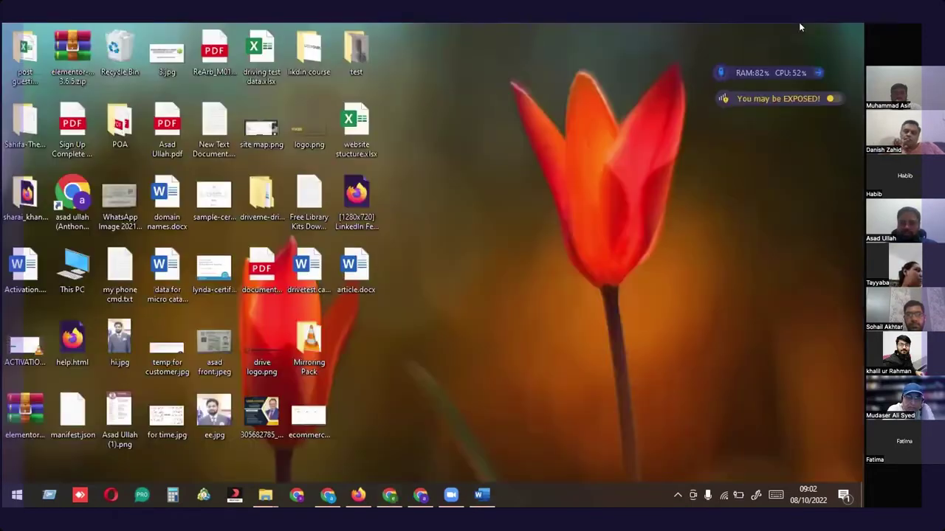
double_click(371, 249)
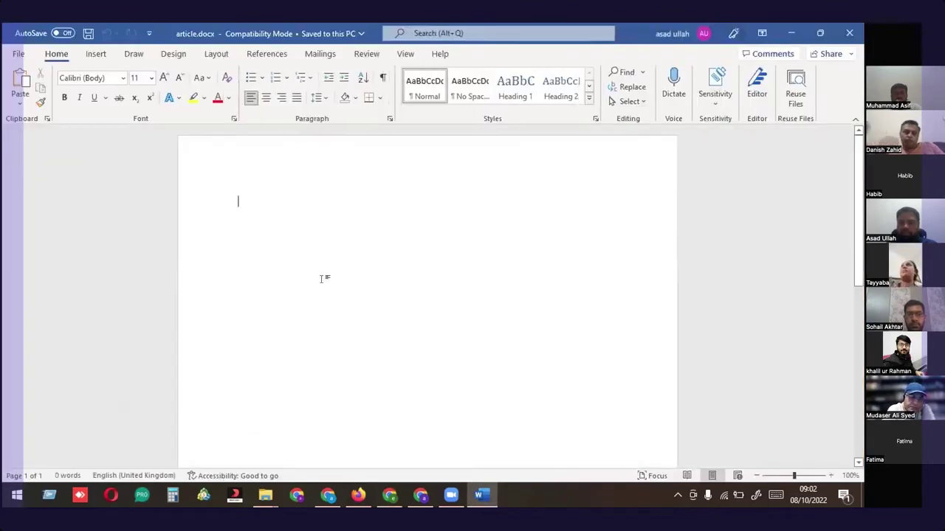
key("ctrl+v")
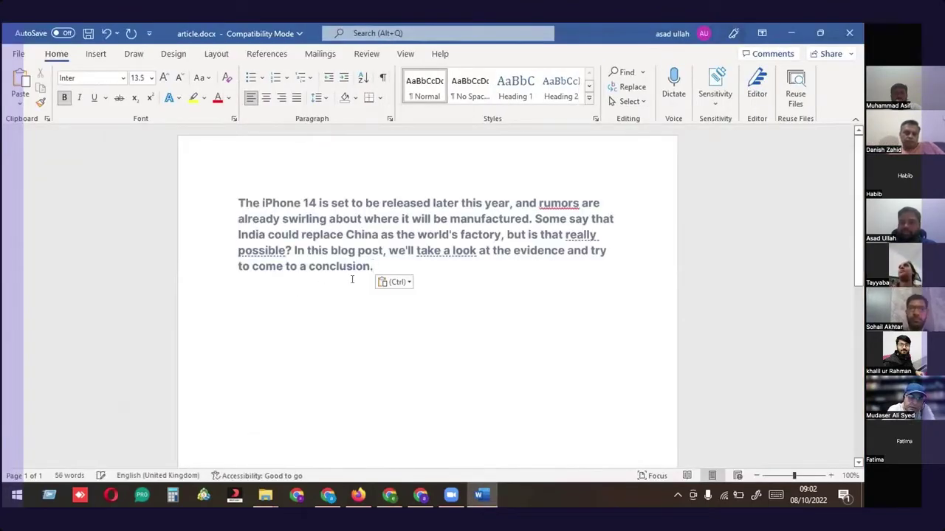
key("Return")
key("Return")
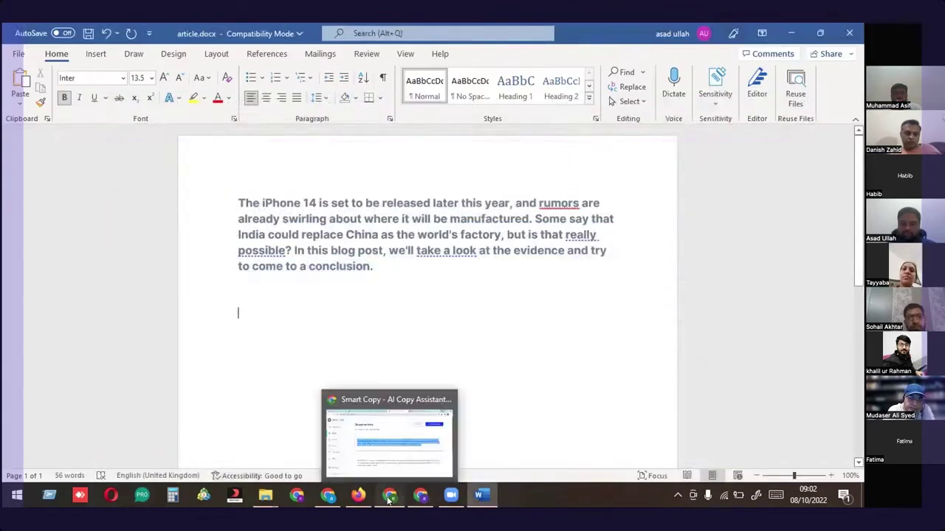
Switch back to Smart Copy in Chrome and continue to the Writer with the first intro
left_click(389, 500)
scroll(490, 356, "down", 5)
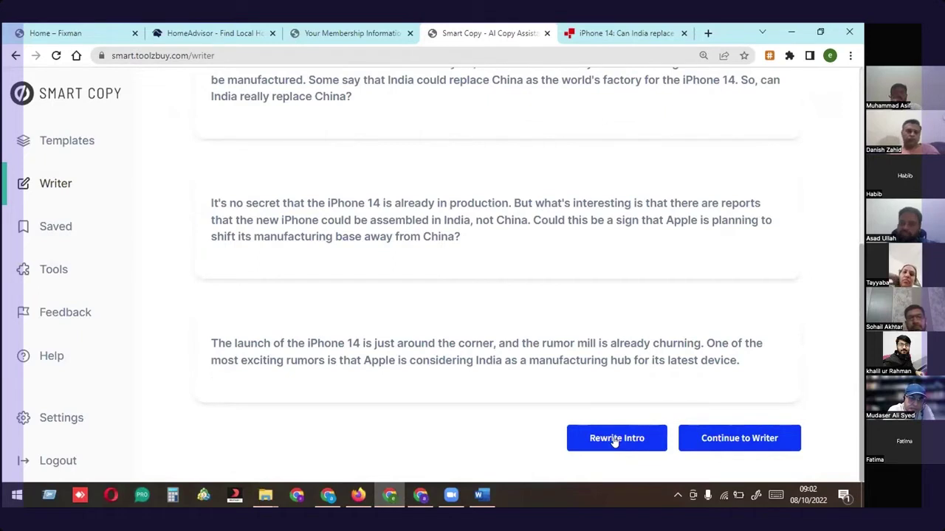
left_click(747, 438)
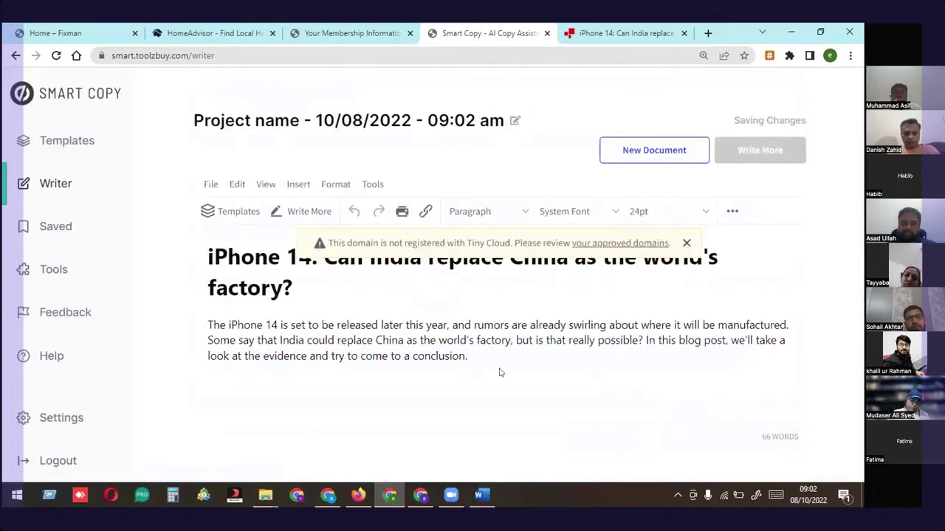
Dismiss the Tiny Cloud domain notice and have the Writer generate more text following the title and intro paragraph
left_click_drag(475, 356, 185, 310)
left_click(544, 394)
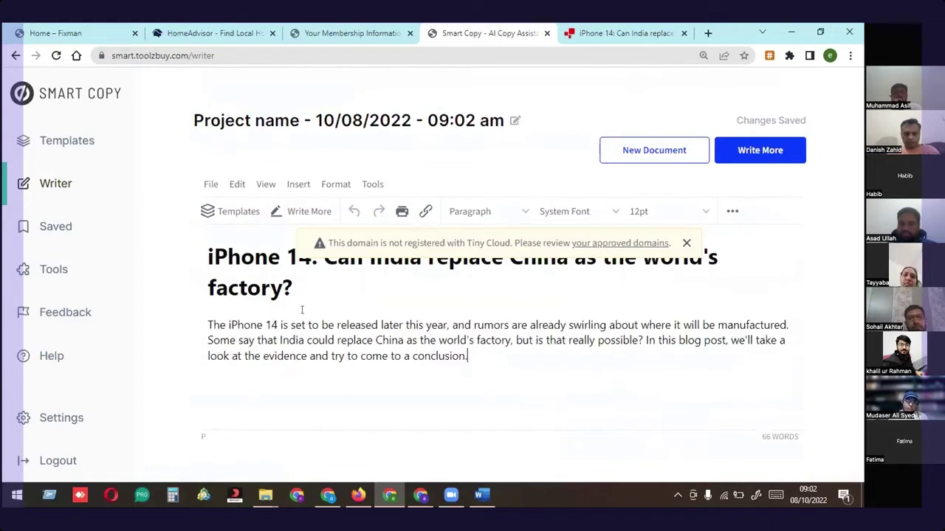
left_click_drag(293, 290, 197, 263)
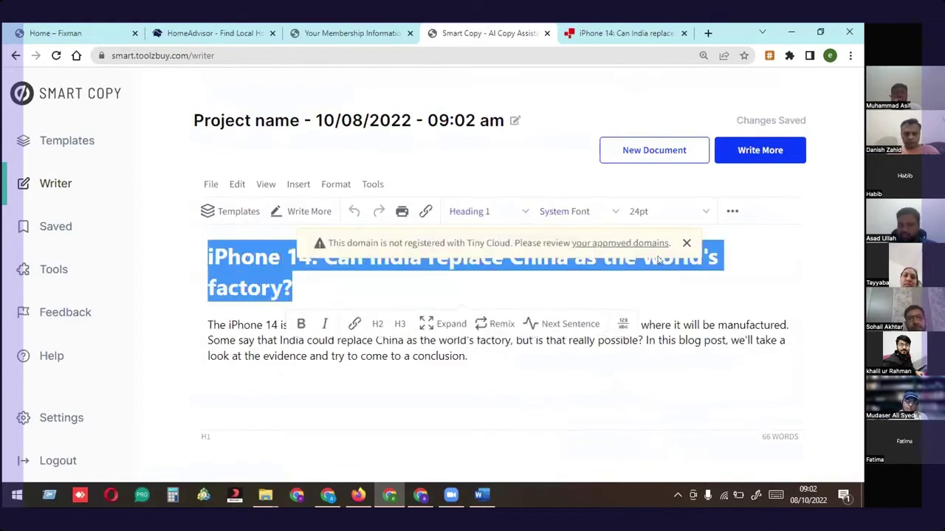
left_click(686, 242)
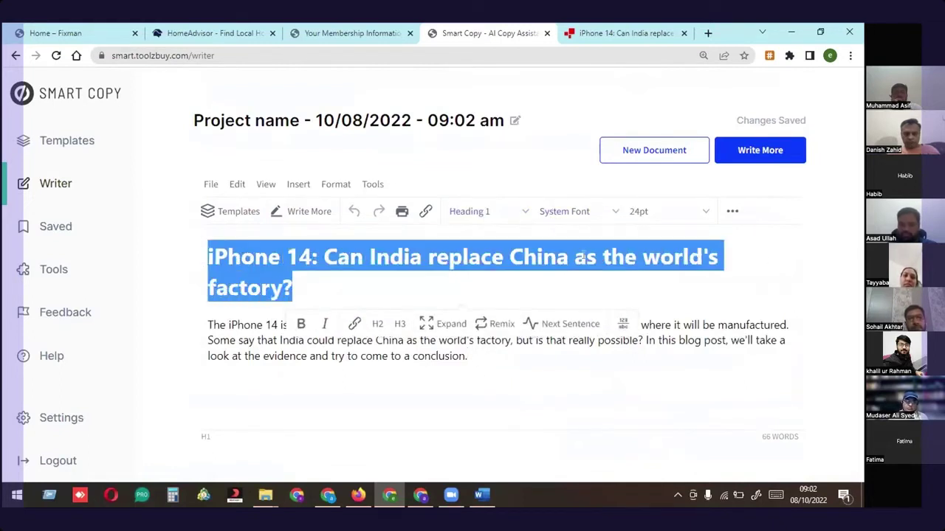
left_click(517, 290)
left_click_drag(484, 354, 210, 322)
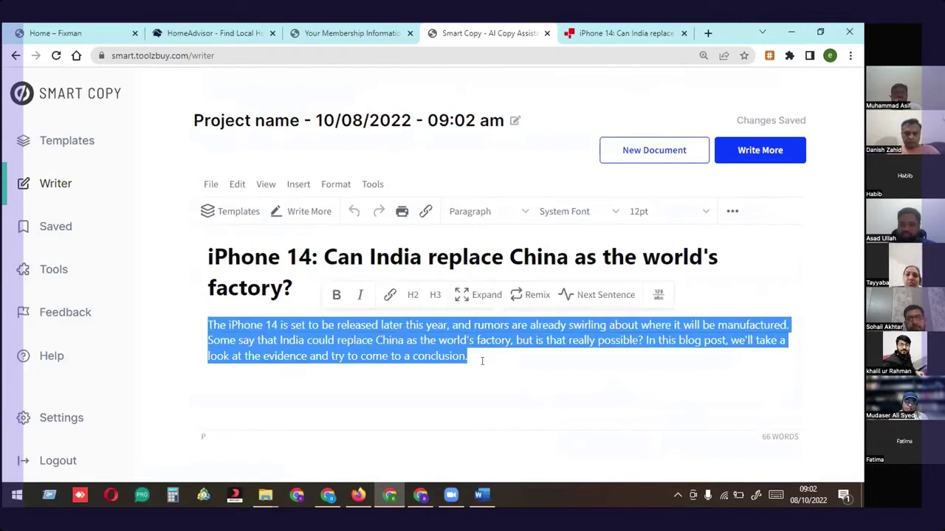
left_click(772, 153)
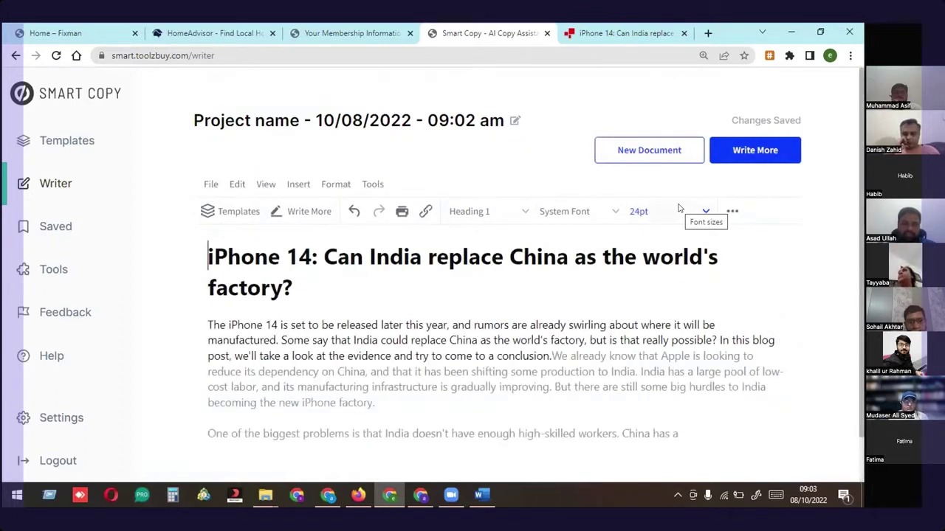
Read through the generated paragraphs and have the Writer extend the article with another passage
scroll(677, 205, "down", 1)
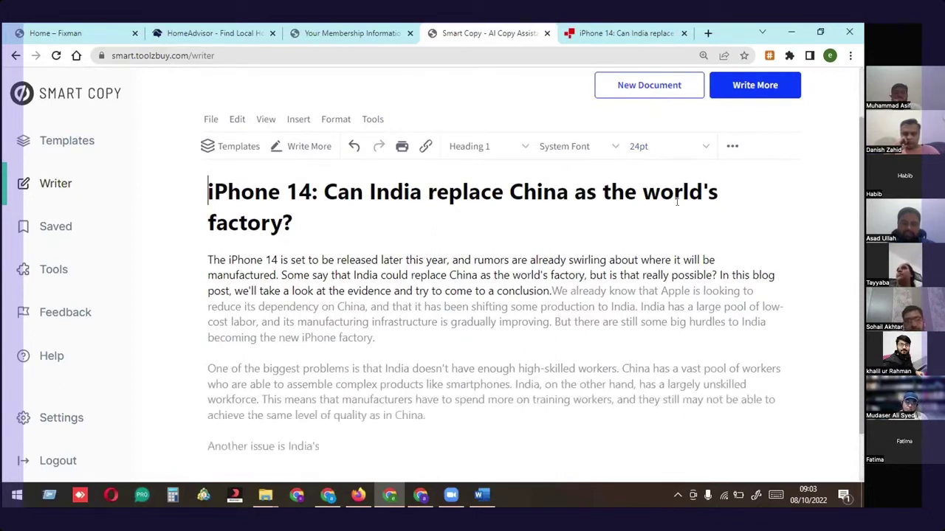
scroll(677, 202, "down", 1)
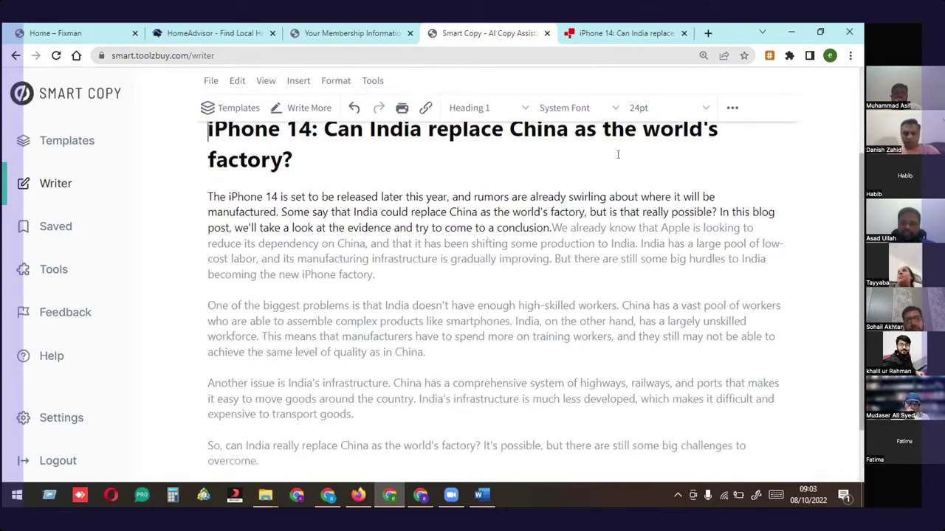
scroll(494, 369, "down", 2)
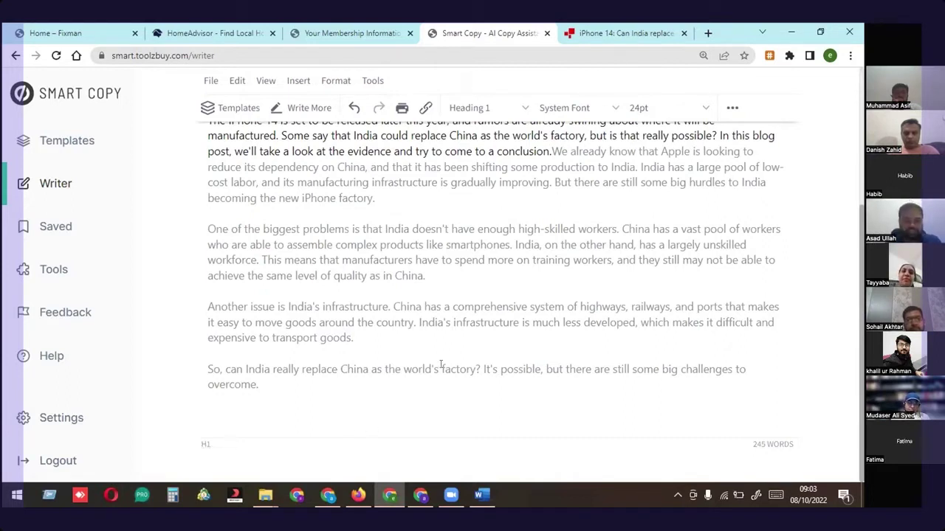
scroll(613, 406, "up", 3)
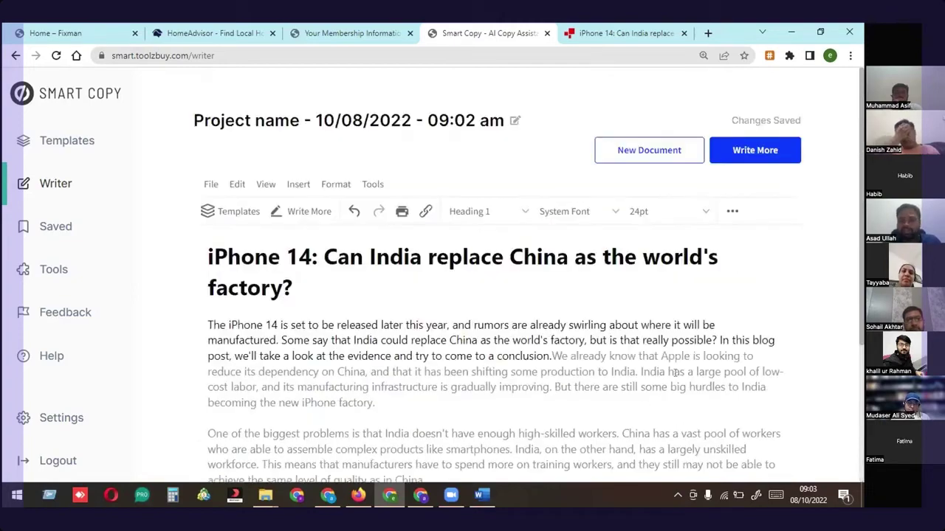
scroll(370, 386, "down", 3)
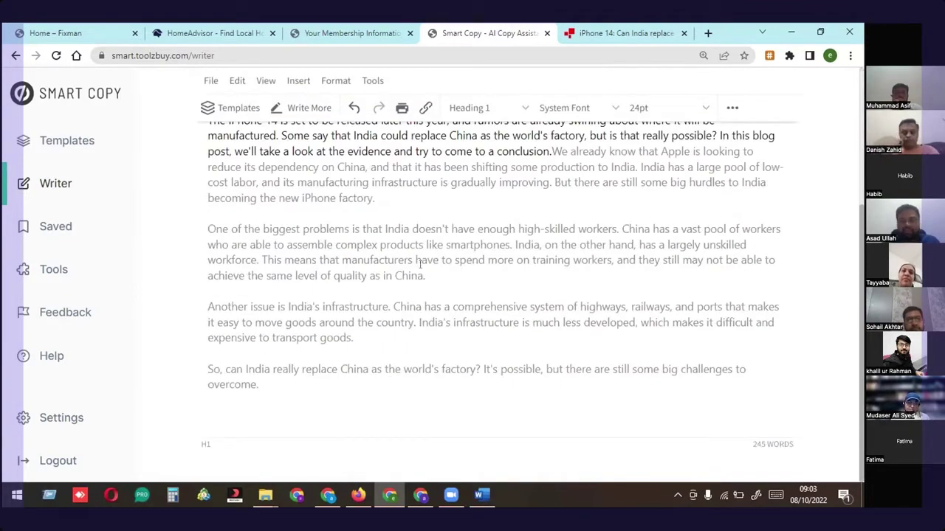
scroll(662, 260, "up", 3)
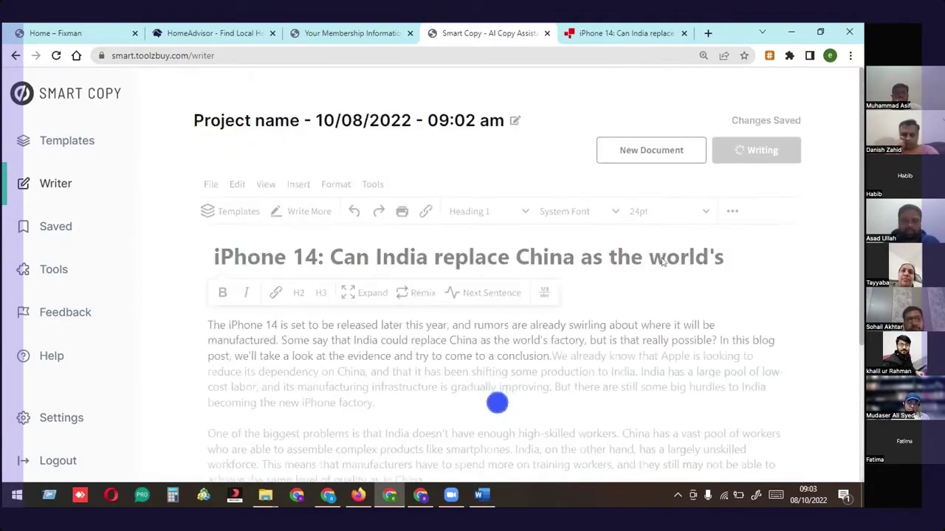
Review the extended article and select its entire text, including the title
scroll(662, 260, "down", 3)
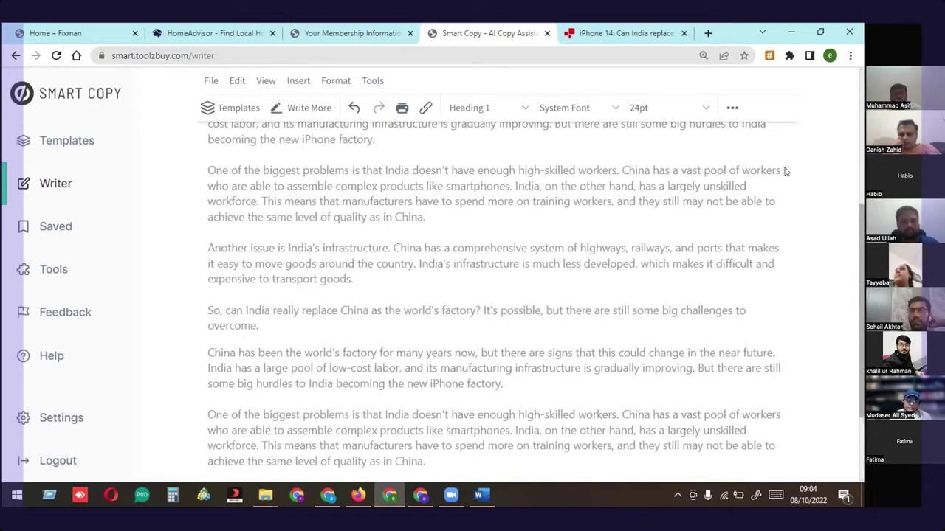
scroll(689, 324, "up", 5)
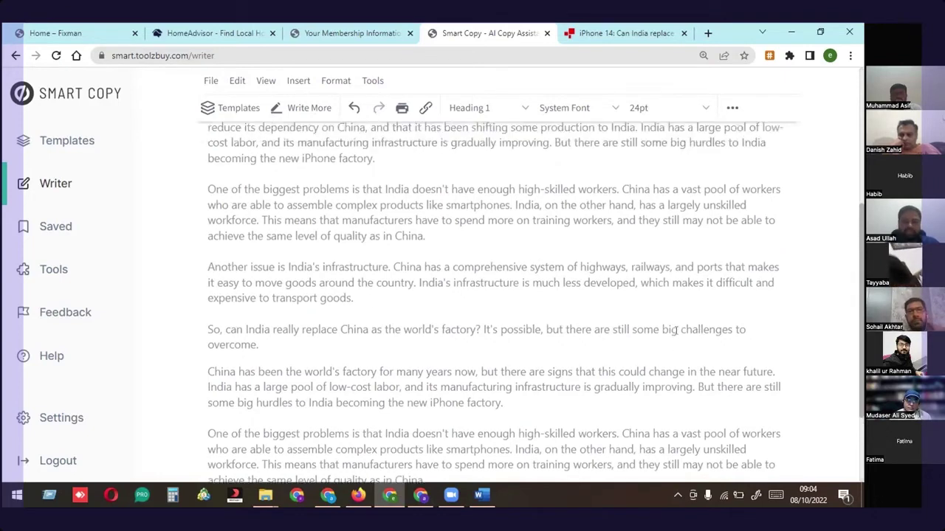
scroll(422, 322, "up", 2)
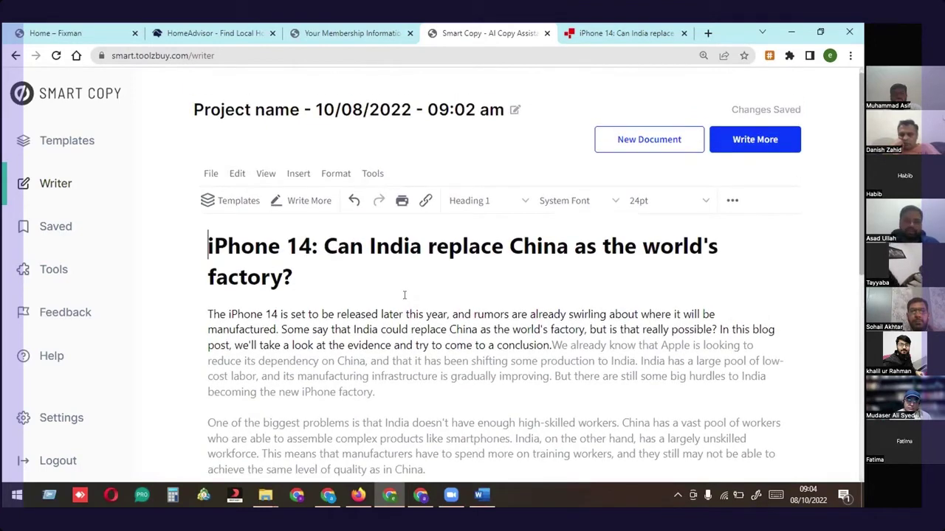
scroll(270, 318, "up", 1)
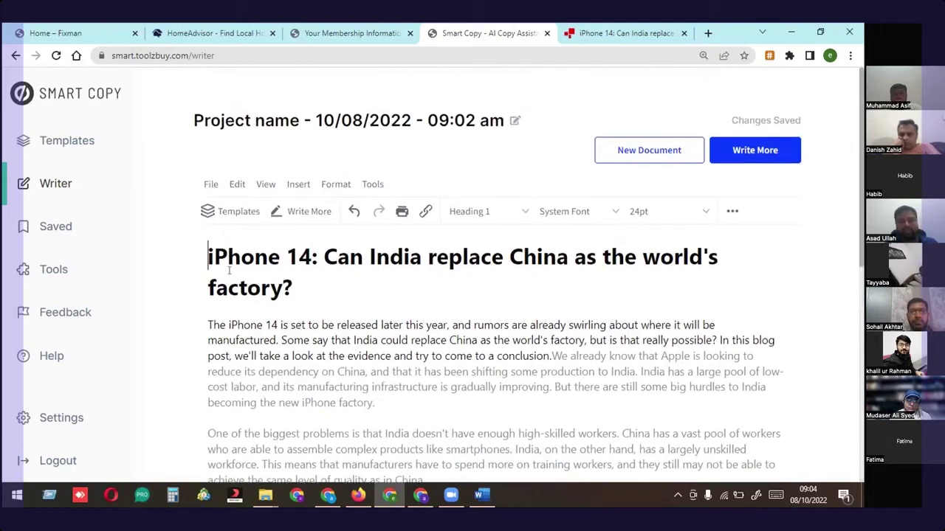
key("ctrl+a")
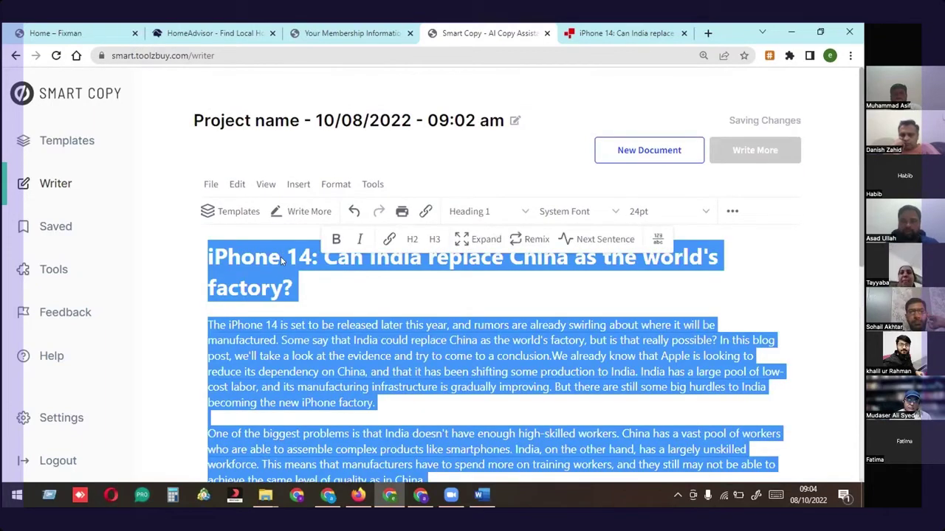
Open Google in a new browser tab and search for "check plagiarism"
left_click(707, 32)
type("goo")
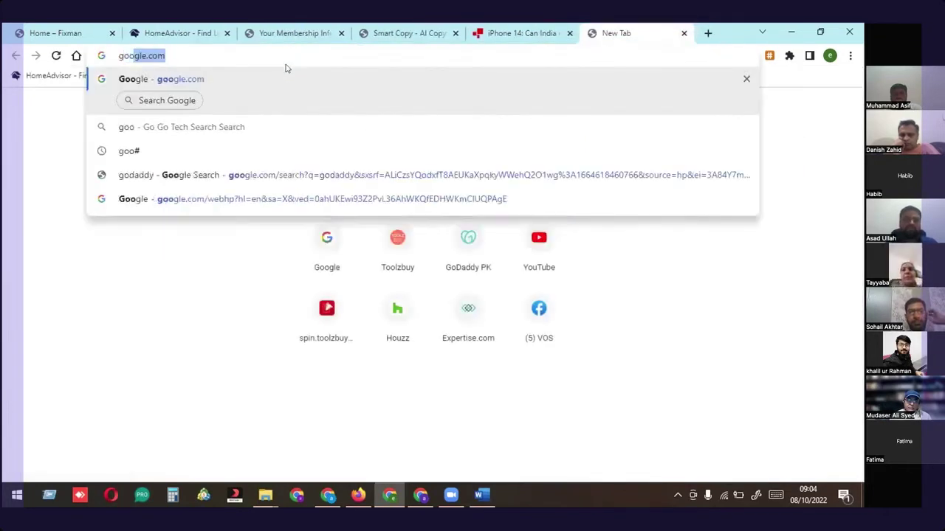
key("Return")
type("che")
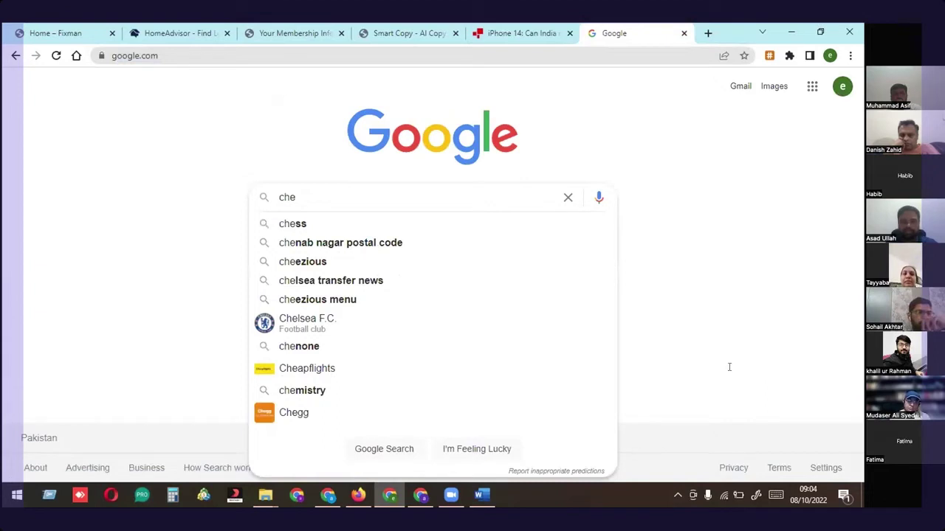
type("ck pl")
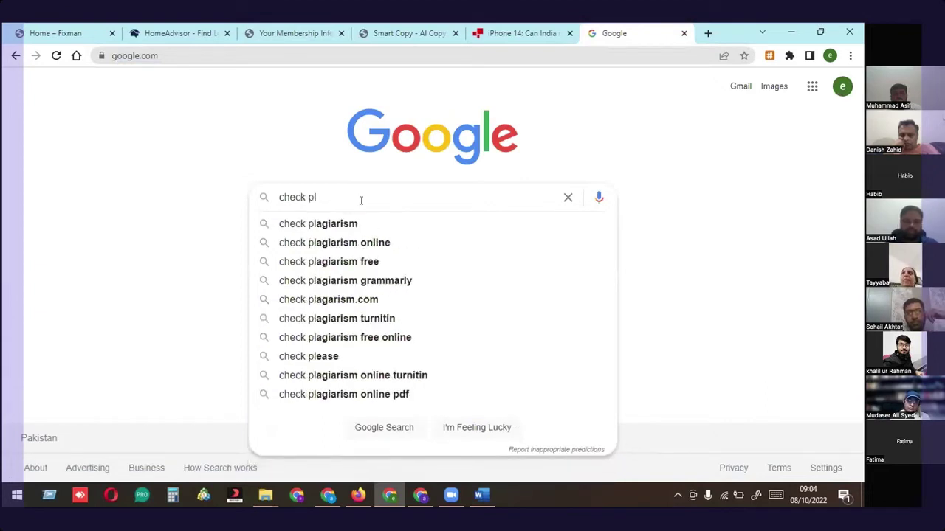
left_click(350, 224)
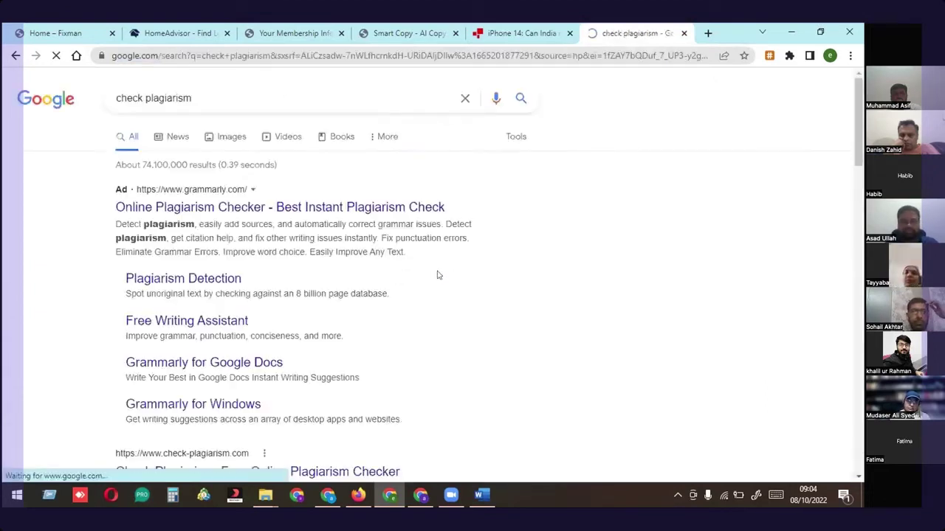
Open the check-plagiarism.com search result and paste the copied iPhone 14 article into its plagiarism checker
scroll(383, 244, "down", 3)
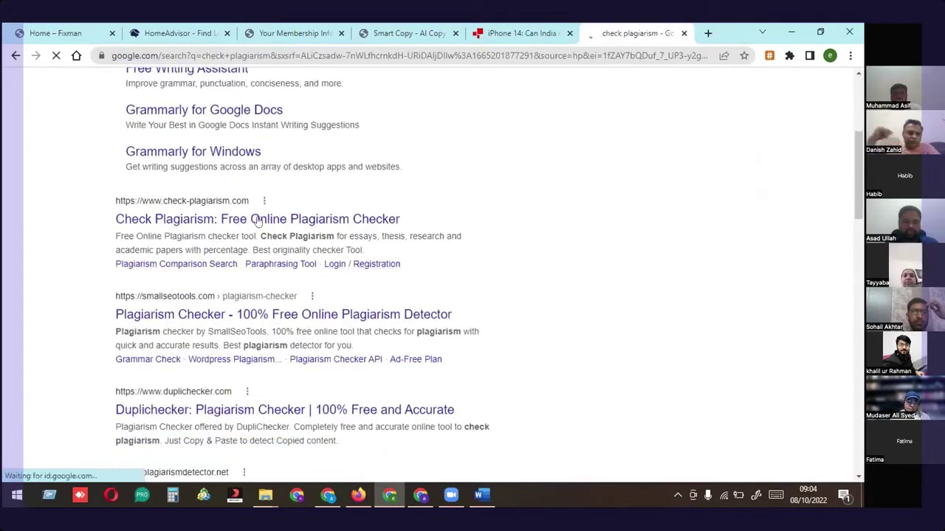
left_click(258, 219)
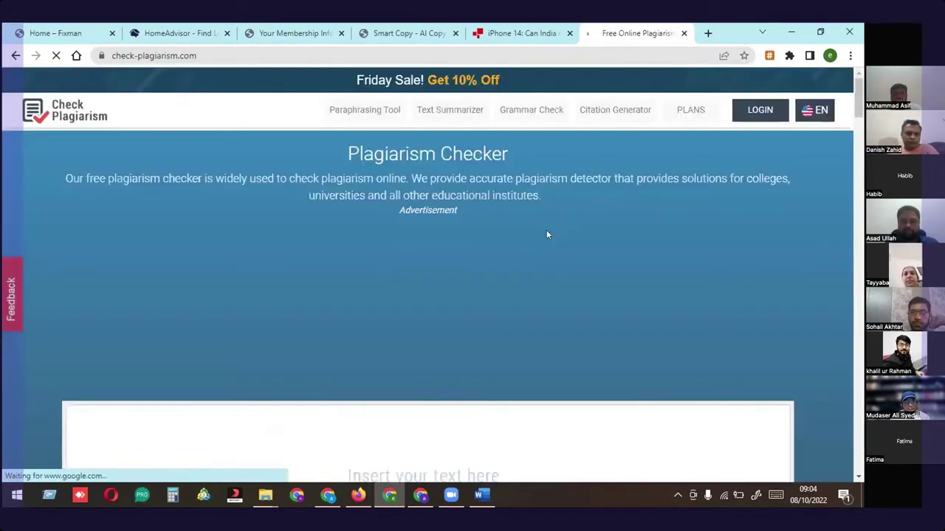
scroll(547, 235, "down", 3)
left_click(422, 220)
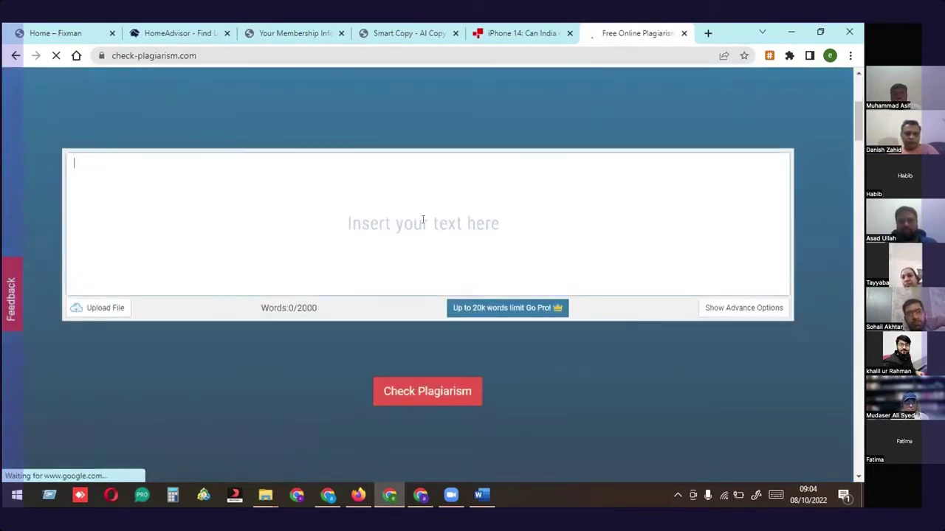
key("ctrl+v")
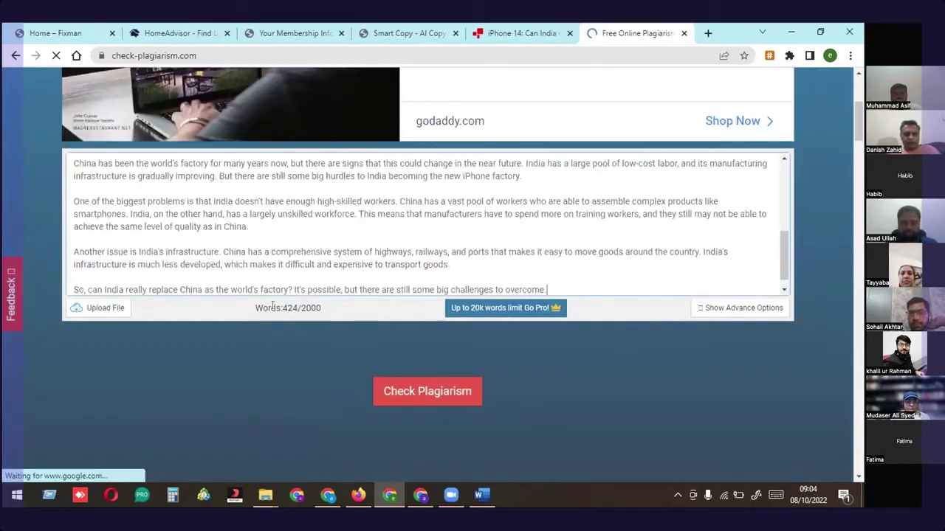
Complete the reCAPTCHA confirmation and run the plagiarism check on the pasted article
scroll(591, 288, "up", 8)
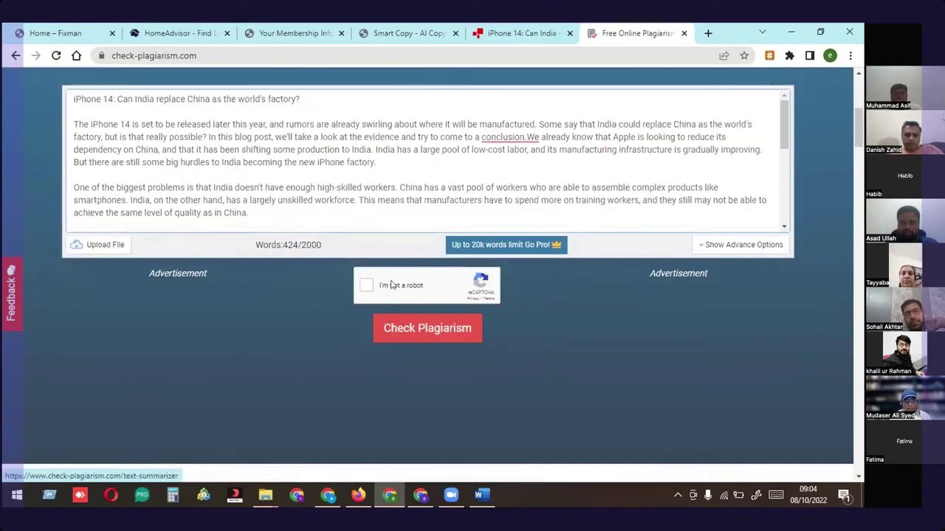
left_click(366, 286)
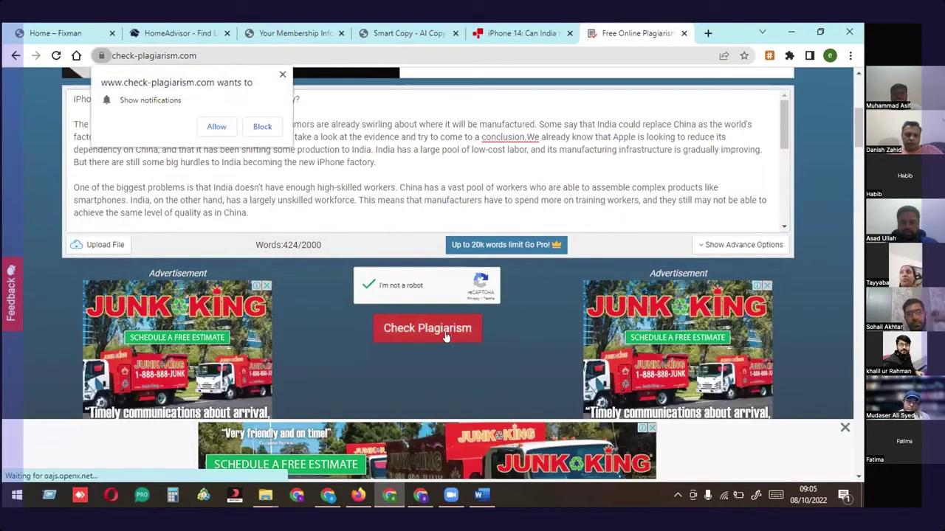
left_click(446, 334)
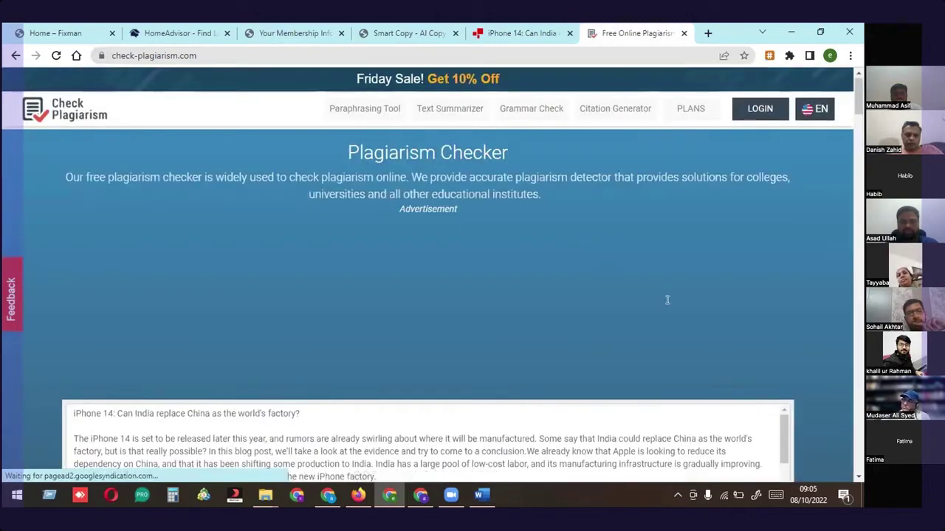
Read through the sentence-wise plagiarism results and highlight part of the flagged title line
scroll(735, 354, "down", 1)
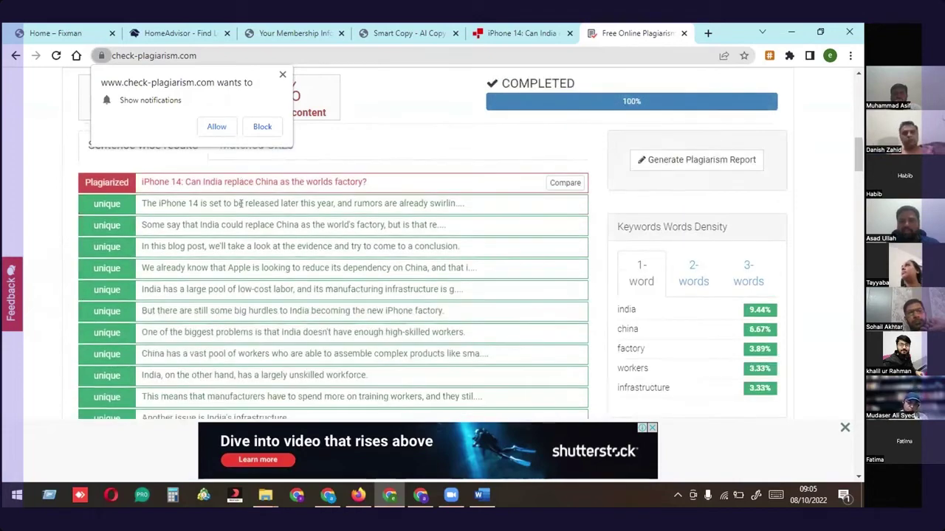
scroll(251, 214, "down", 1)
scroll(279, 234, "down", 6)
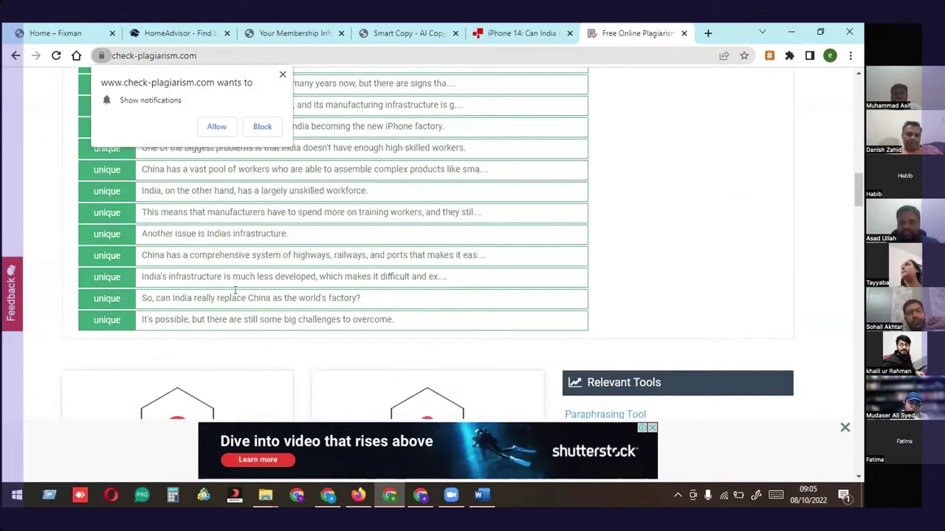
scroll(523, 302, "up", 4)
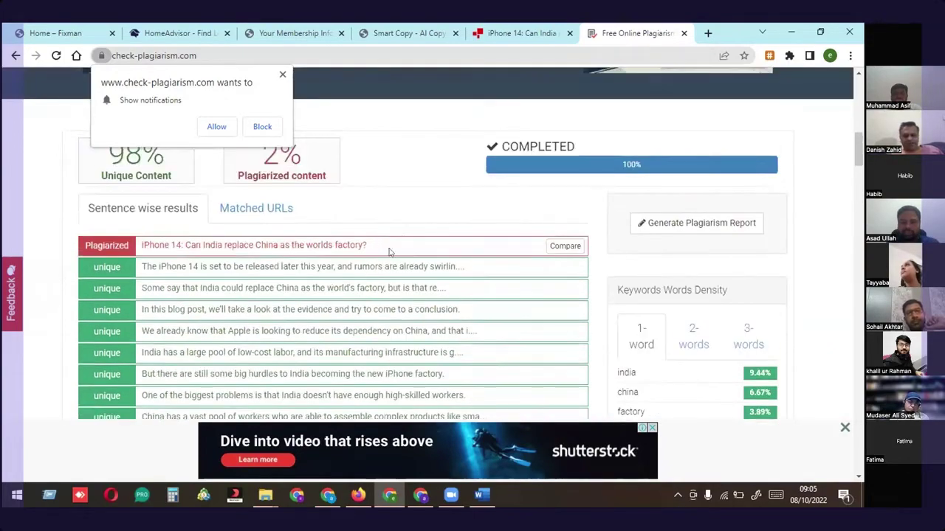
left_click_drag(142, 245, 208, 241)
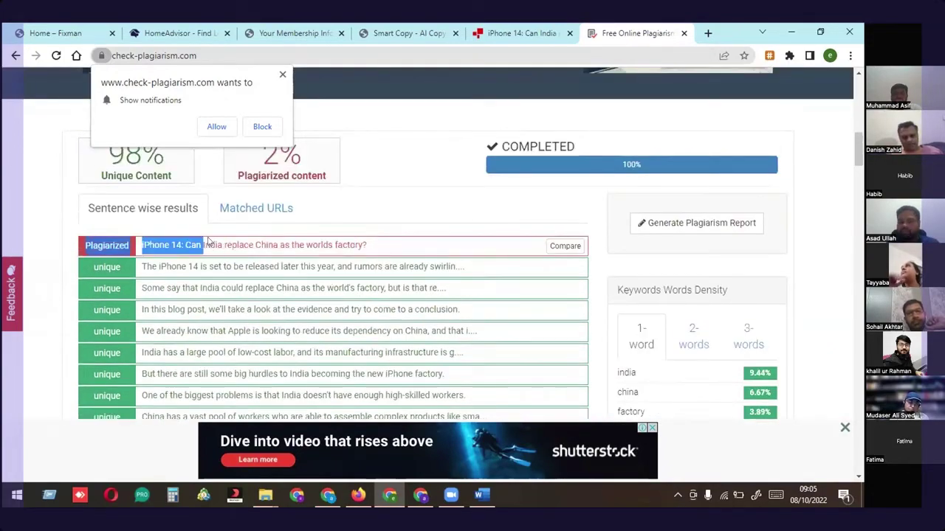
left_click(426, 243)
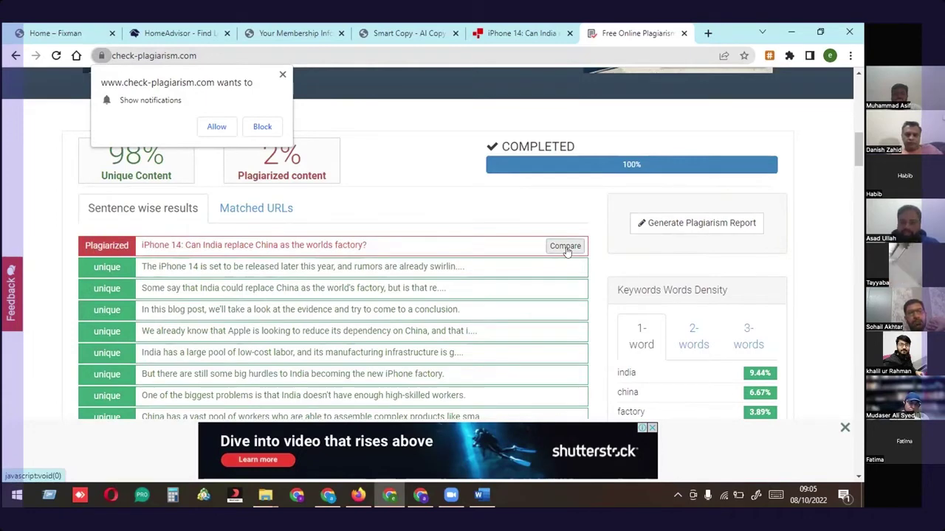
Review the unique and plagiarized content percentages against the sentence list, and allow the site's notifications
scroll(566, 250, "down", 1)
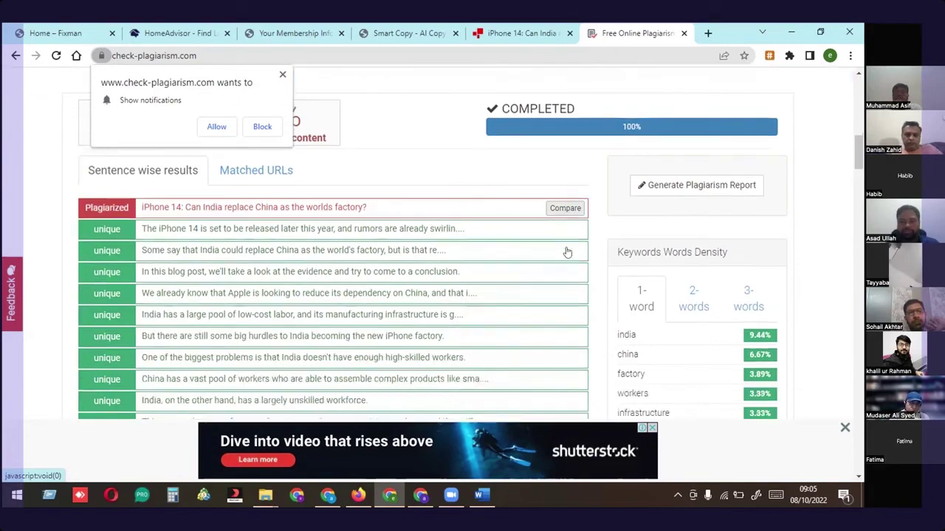
scroll(523, 231, "up", 4)
scroll(293, 208, "down", 2)
scroll(293, 209, "down", 1)
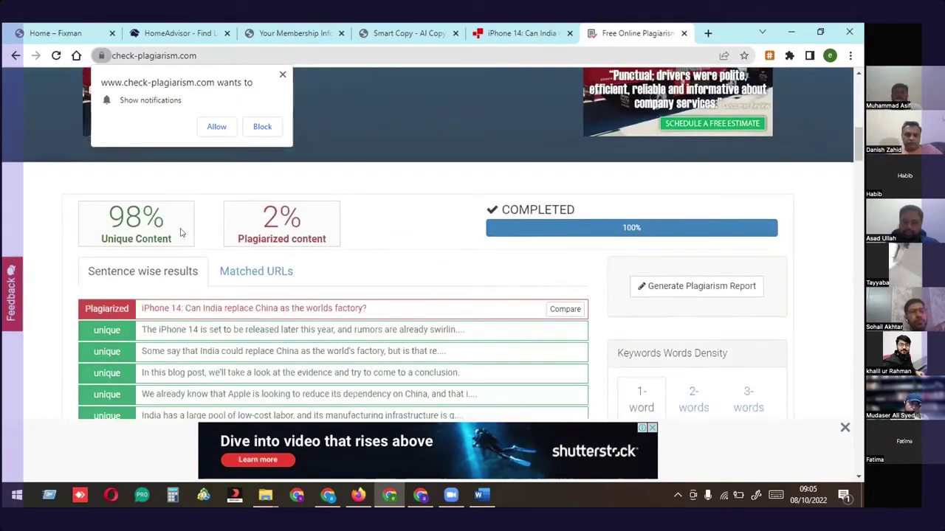
scroll(181, 232, "down", 2)
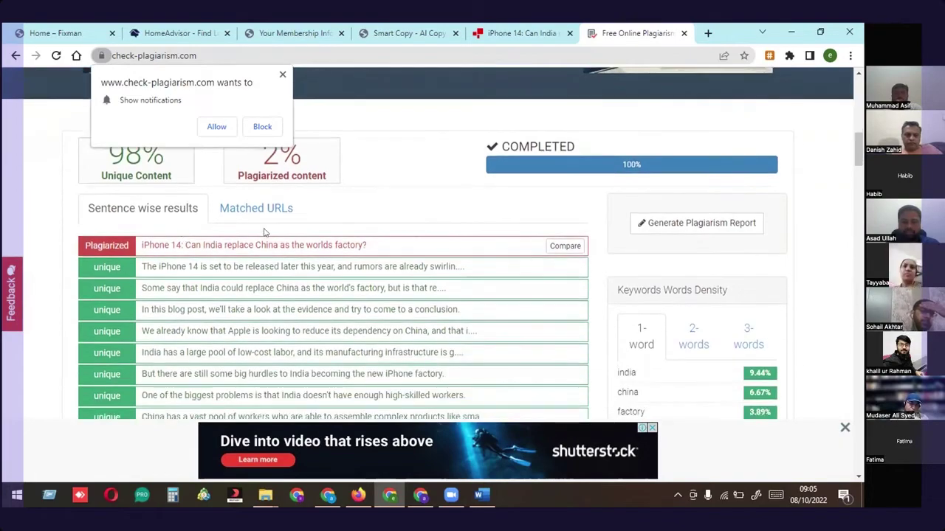
scroll(469, 229, "down", 4)
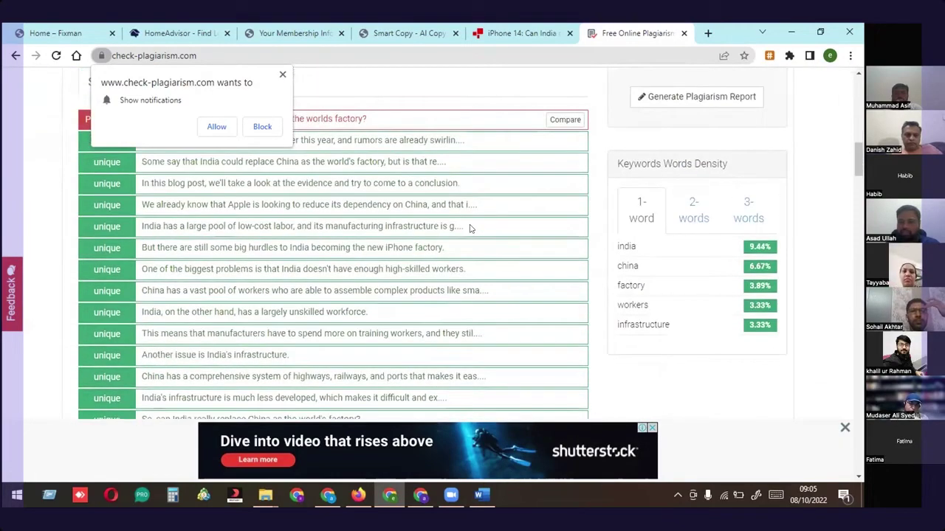
scroll(470, 228, "down", 6)
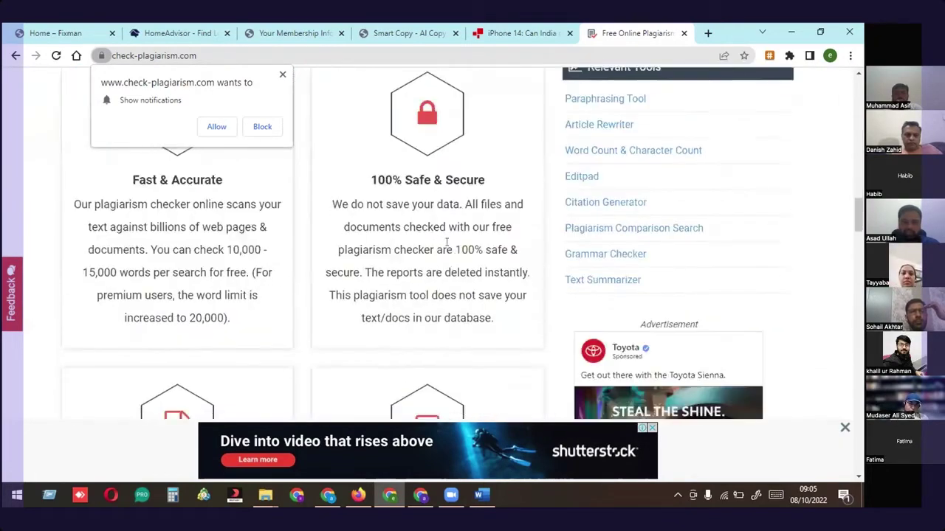
scroll(446, 242, "up", 10)
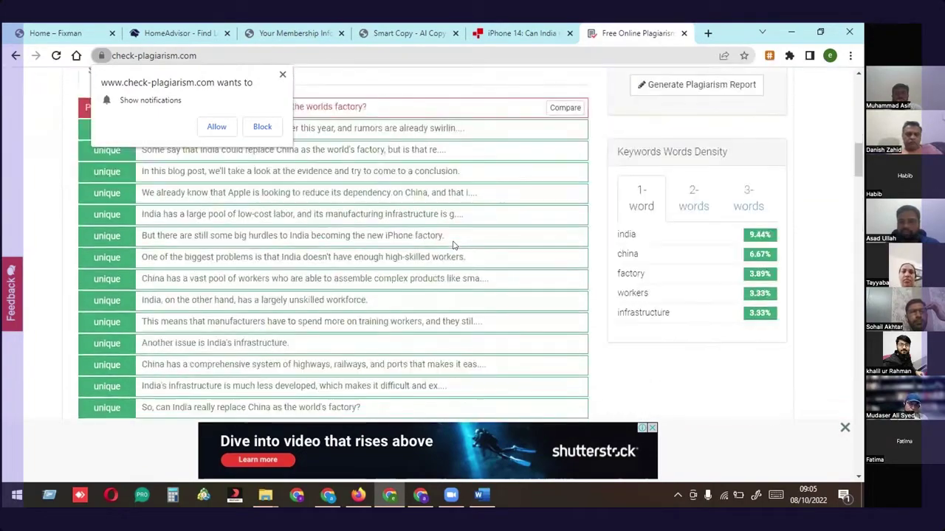
scroll(451, 244, "down", 1)
scroll(448, 243, "up", 4)
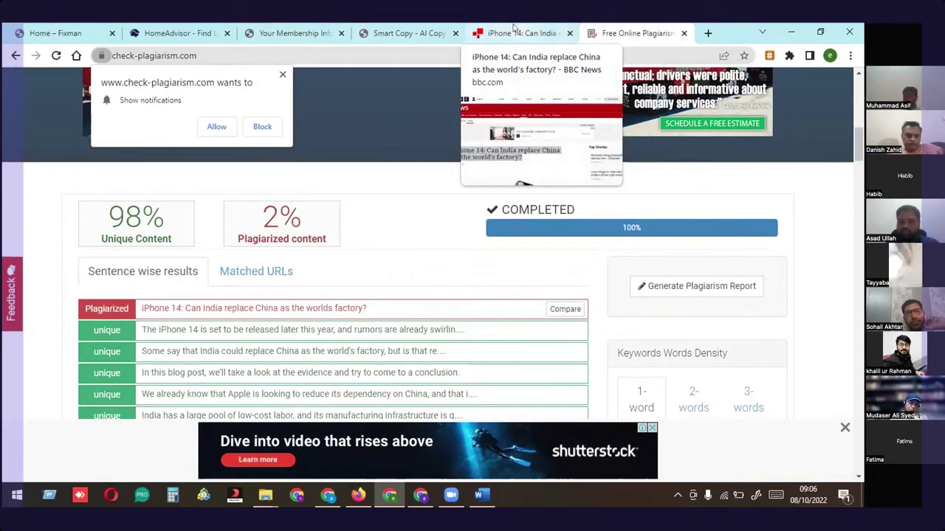
scroll(506, 188, "down", 2)
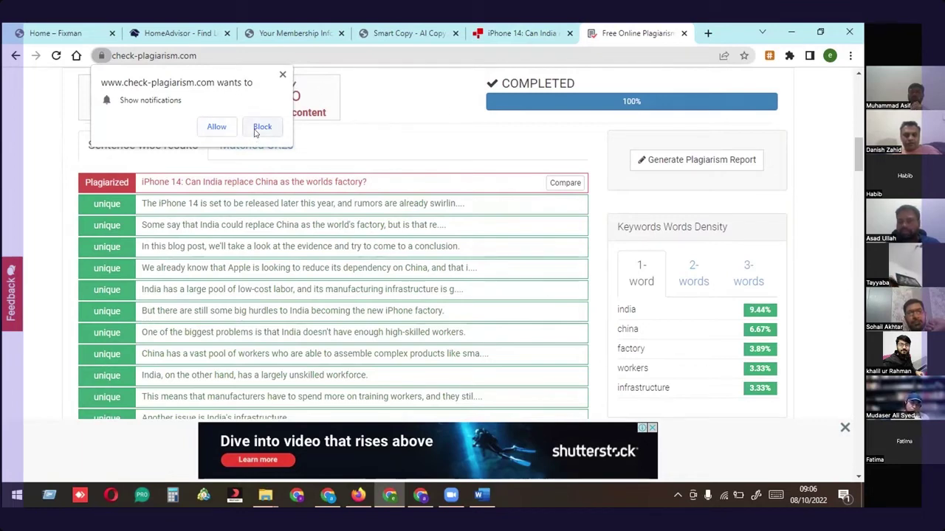
left_click(210, 129)
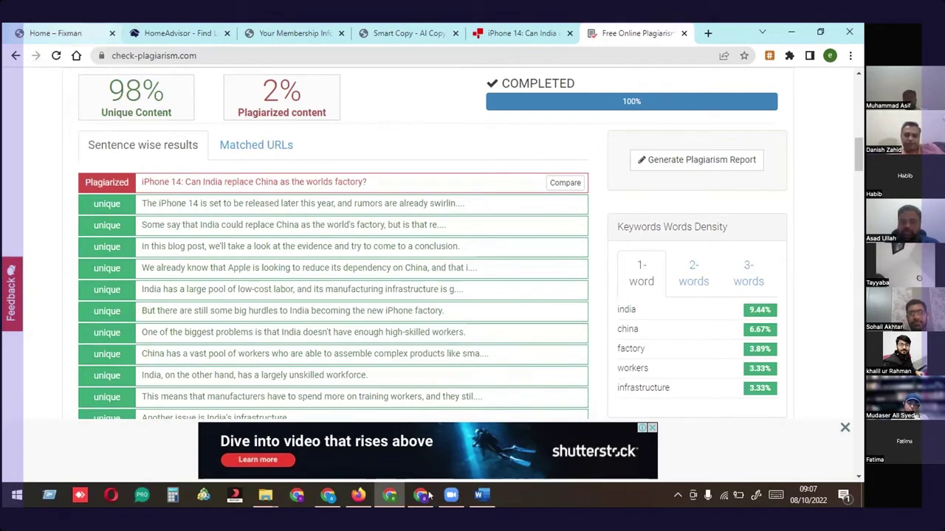
Open toolzbuy.com in a new browser tab and go through its login to the member dashboard
mouse_move(429, 496)
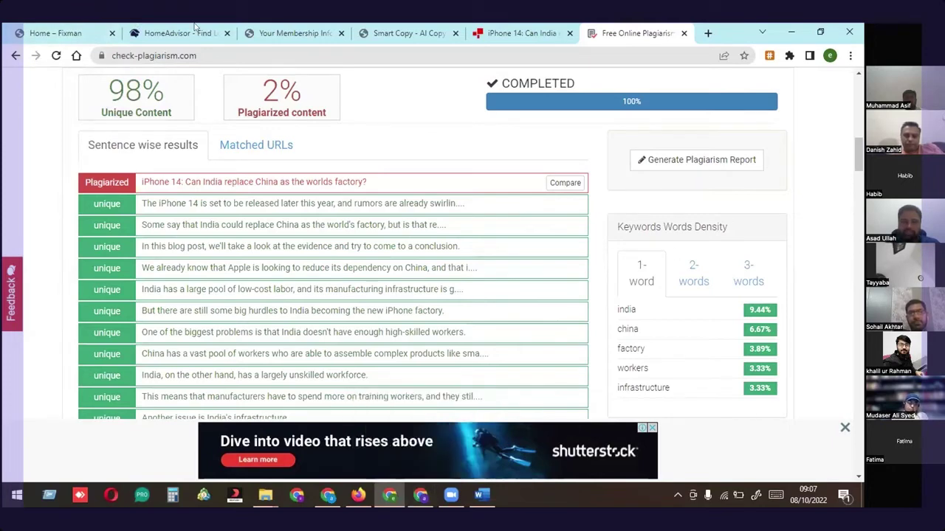
left_click(707, 32)
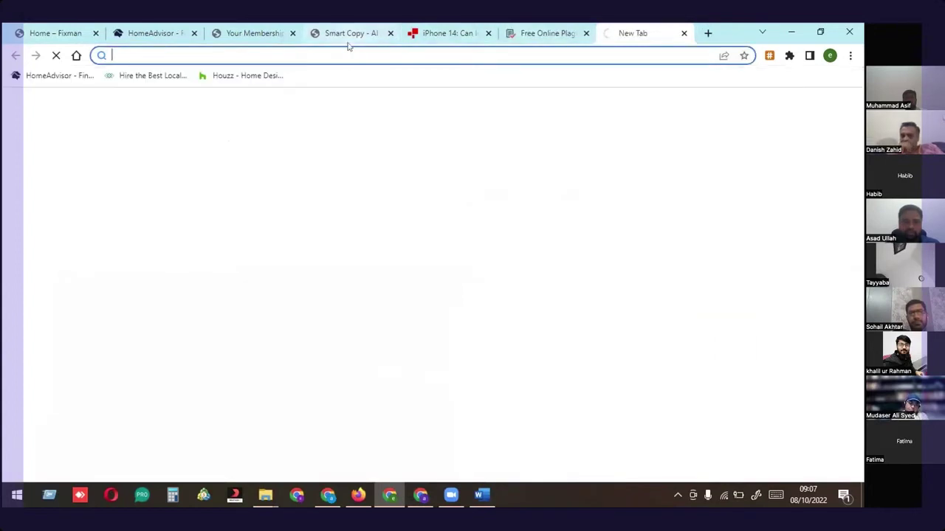
type("too")
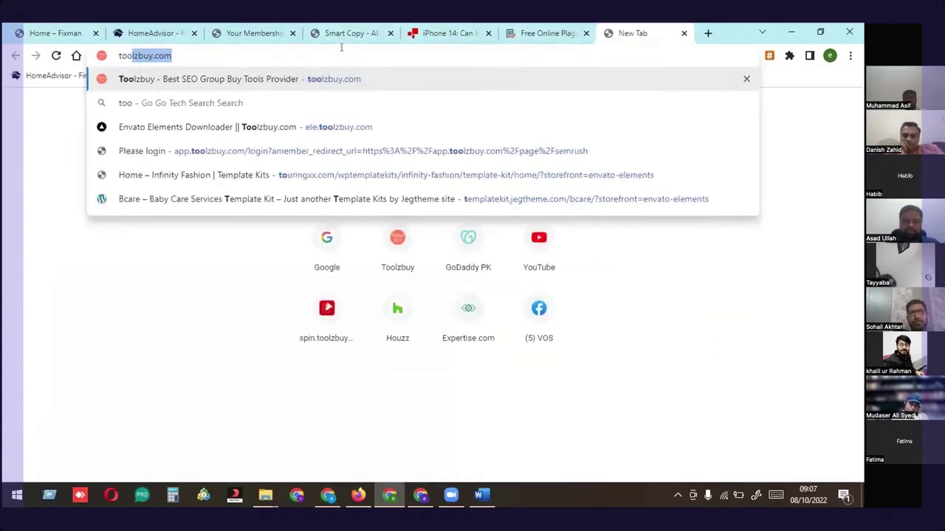
key("Return")
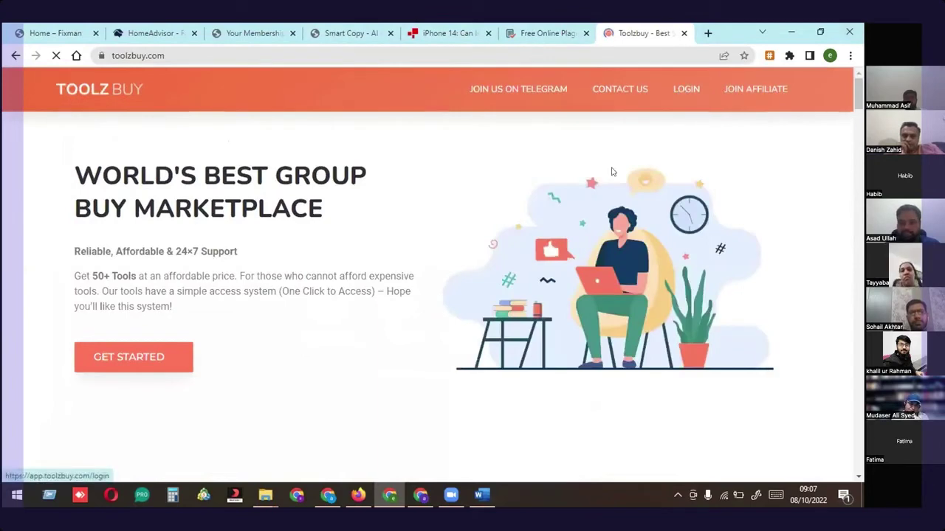
scroll(611, 171, "down", 3)
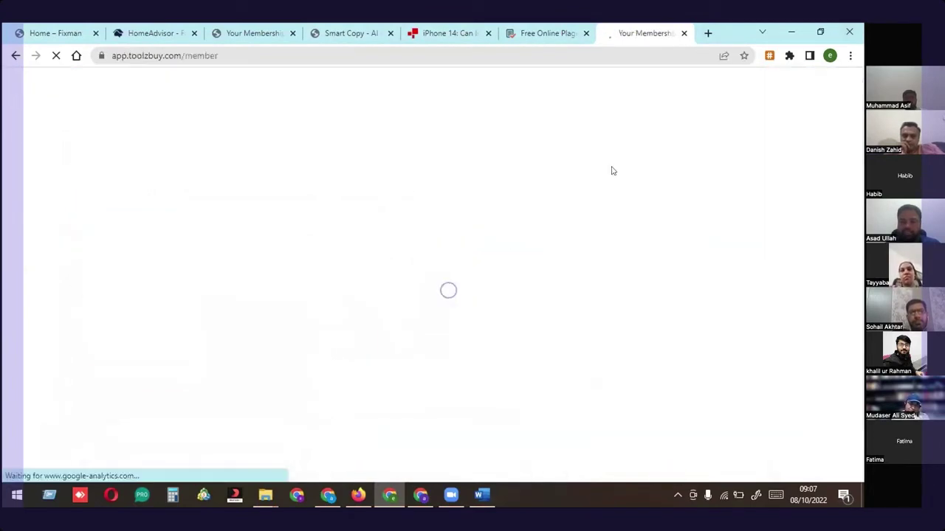
Browse the tools offered on the Toolzbuy member dashboard, from the SEO and writing tools to the video and design ones
scroll(612, 169, "down", 3)
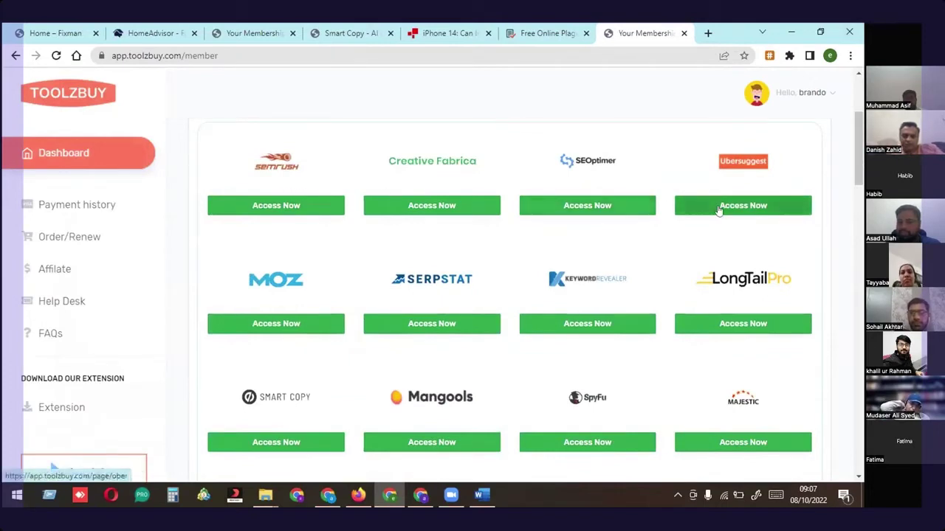
scroll(576, 180, "down", 1)
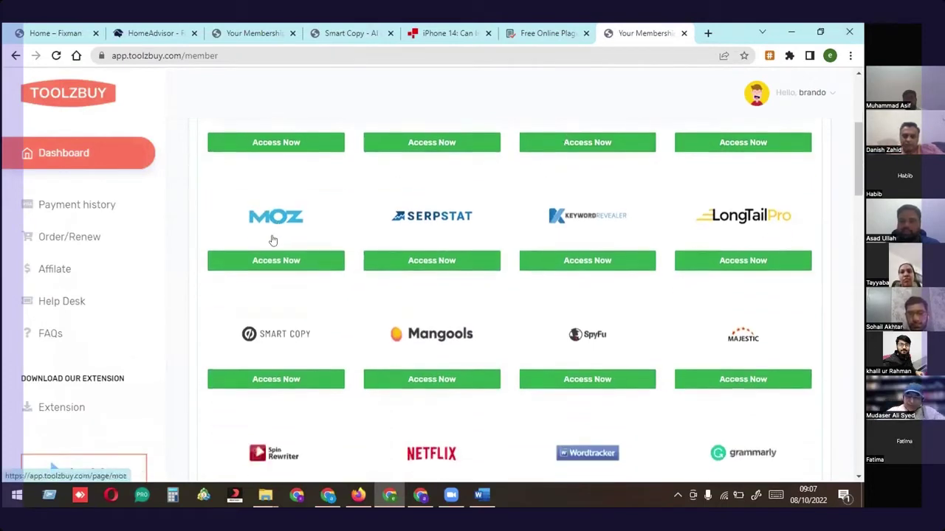
scroll(298, 209, "down", 2)
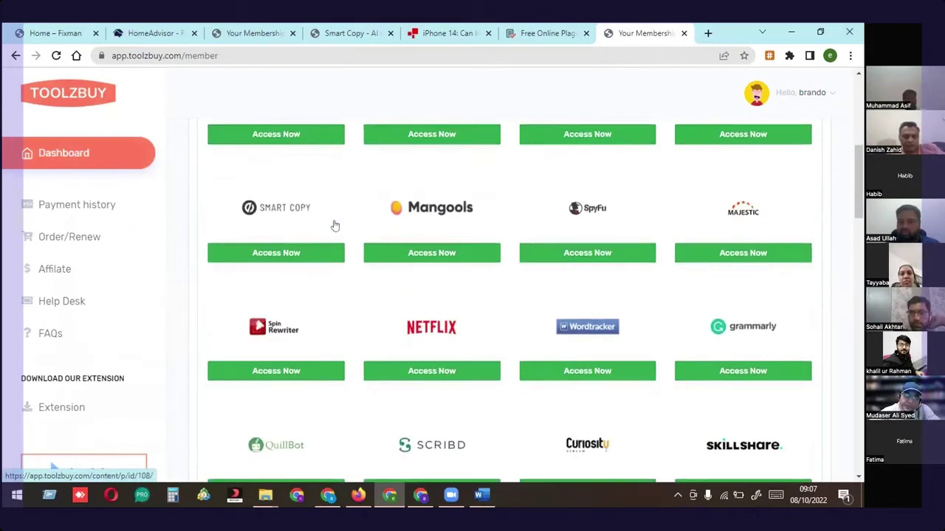
scroll(244, 203, "down", 2)
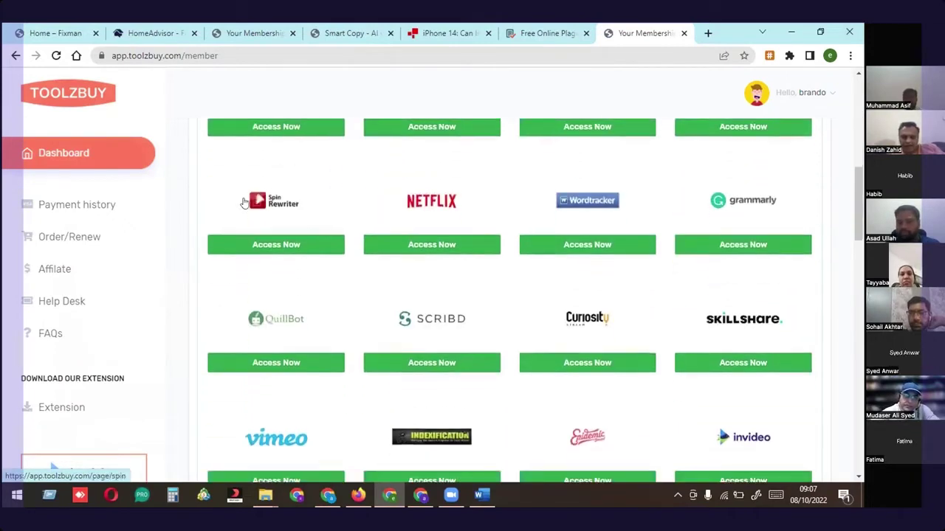
scroll(272, 220, "up", 3)
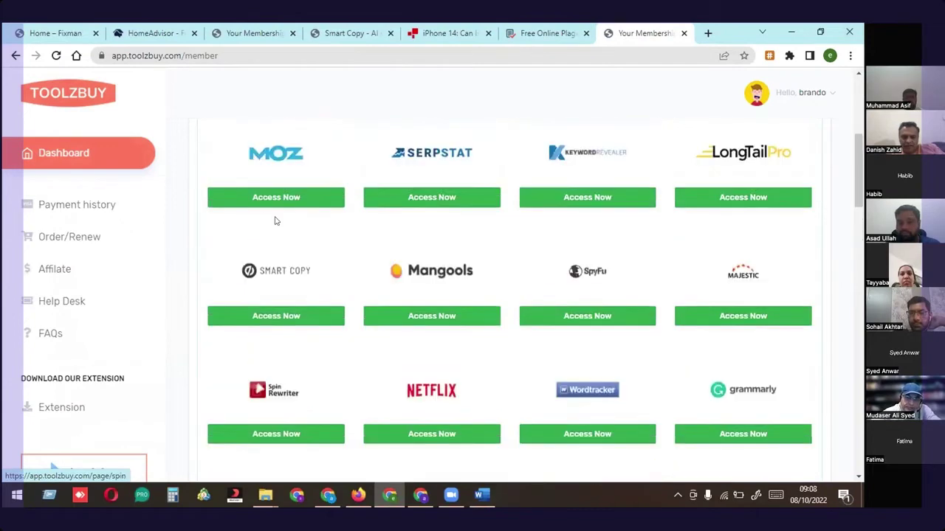
scroll(275, 221, "down", 2)
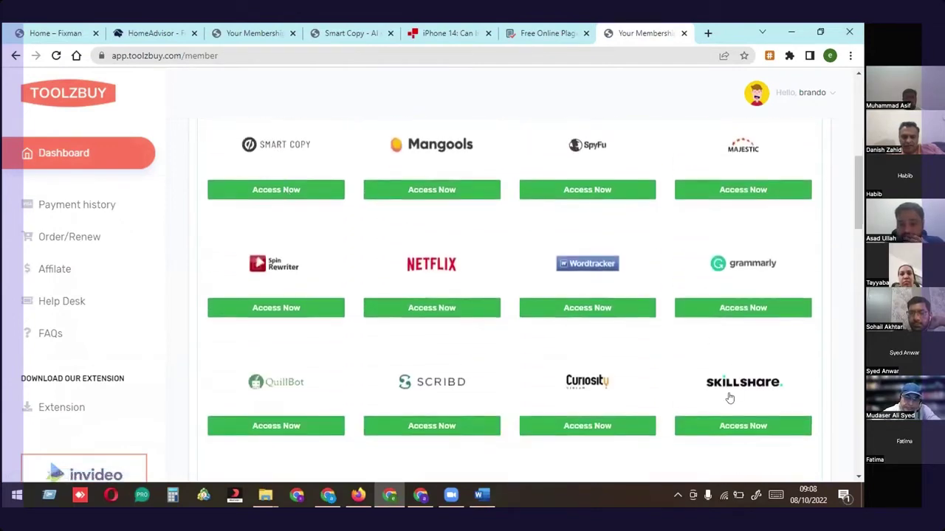
scroll(729, 398, "down", 4)
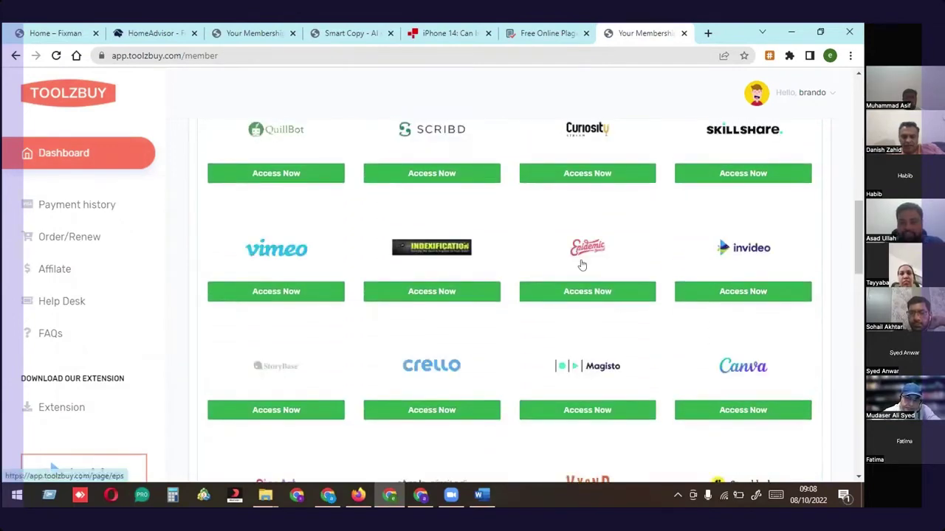
scroll(582, 264, "down", 1)
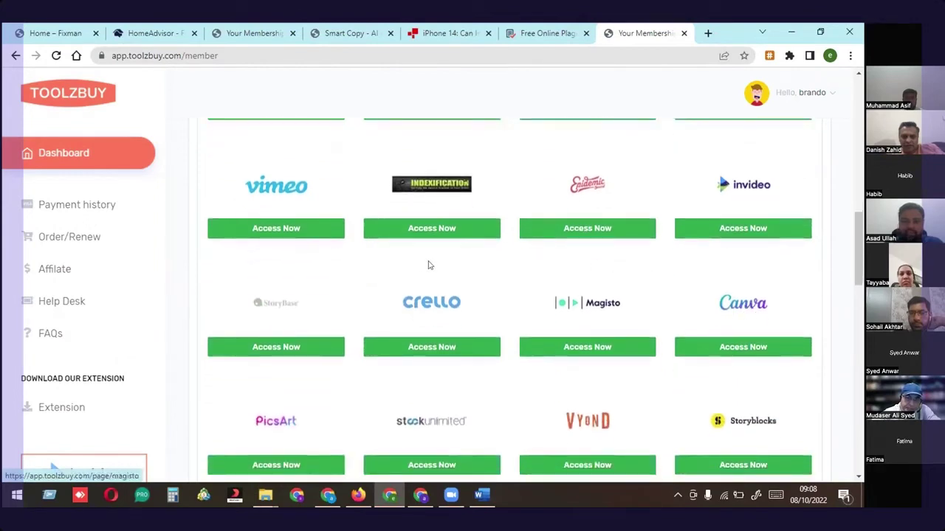
scroll(425, 266, "up", 4)
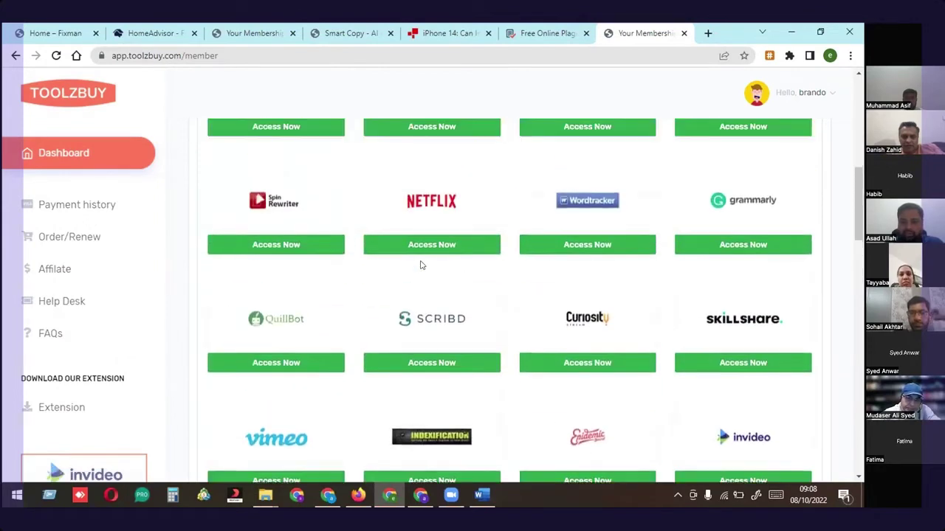
Browse the remaining tools on the Toolzbuy dashboard, from the video and design tools down to the end of the list
scroll(421, 266, "down", 3)
scroll(299, 229, "down", 1)
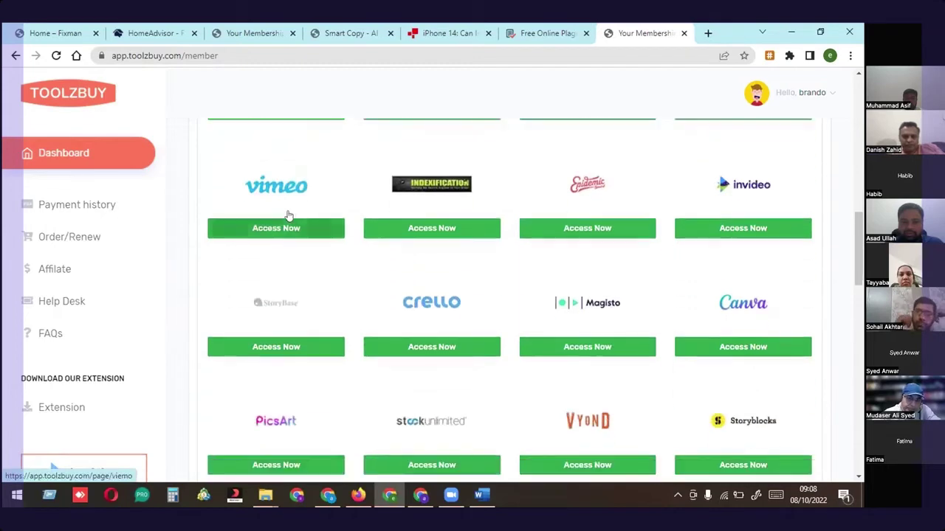
scroll(287, 214, "up", 2)
scroll(615, 263, "down", 3)
scroll(650, 281, "down", 1)
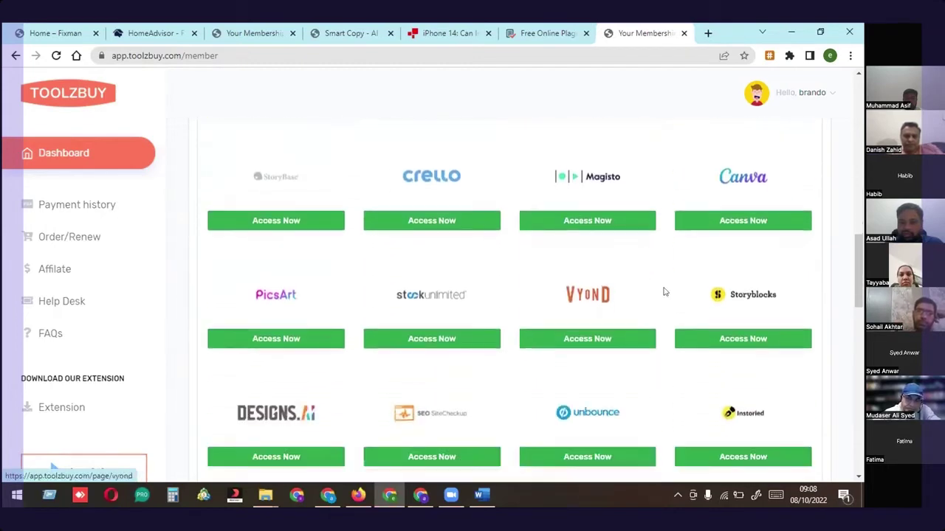
scroll(741, 299, "down", 3)
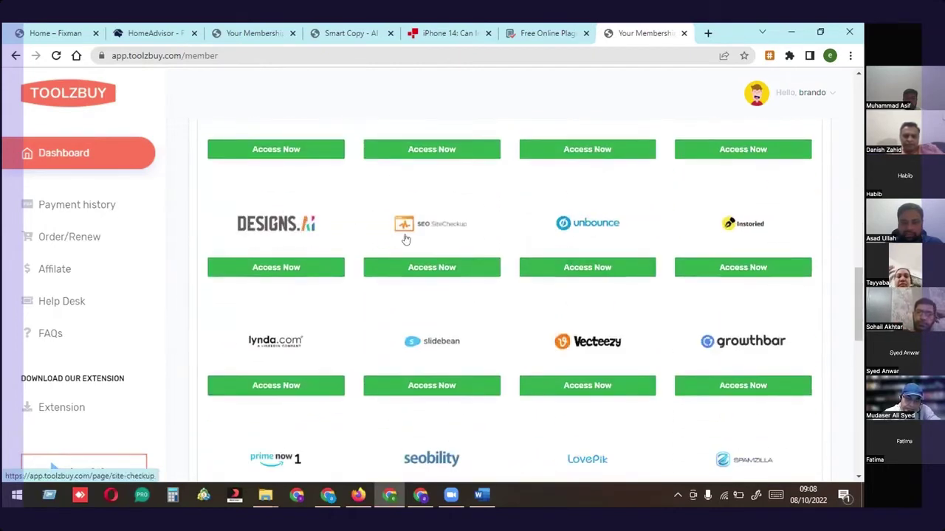
scroll(665, 310, "down", 2)
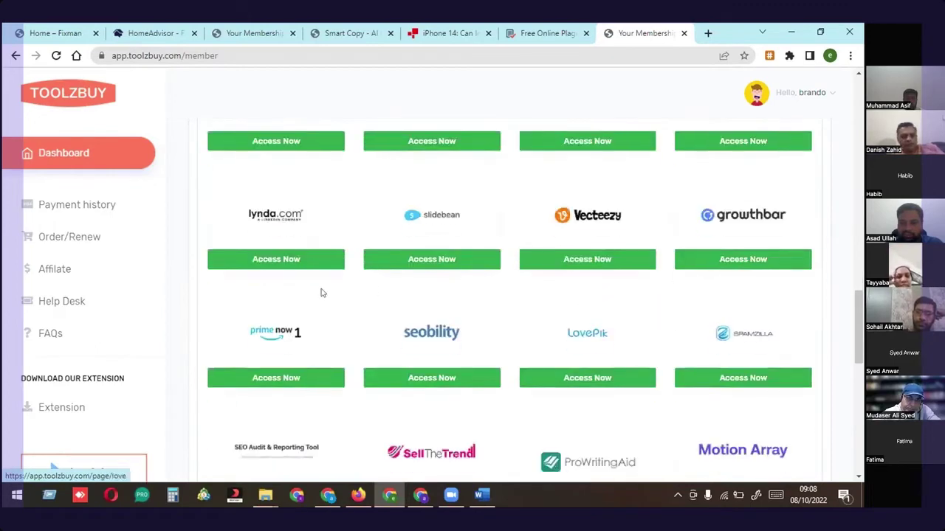
scroll(654, 285, "down", 4)
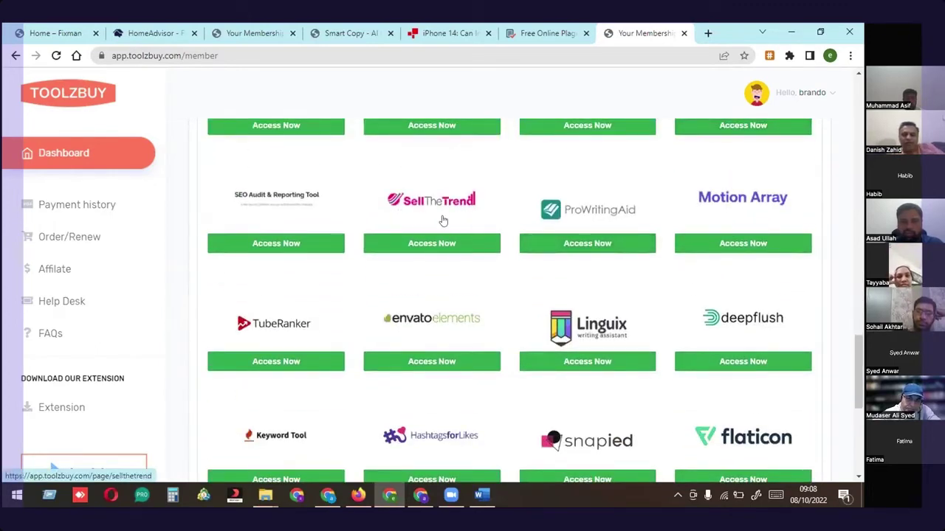
scroll(442, 220, "down", 2)
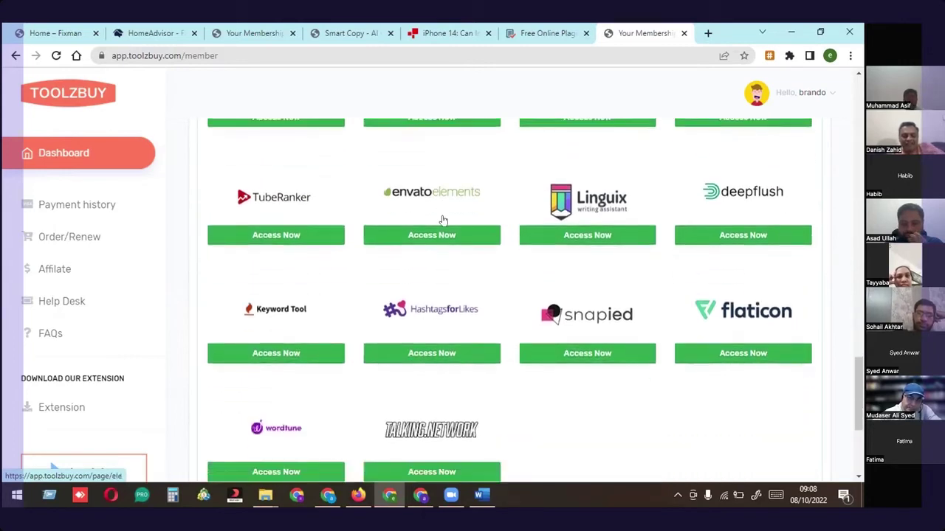
scroll(443, 220, "down", 2)
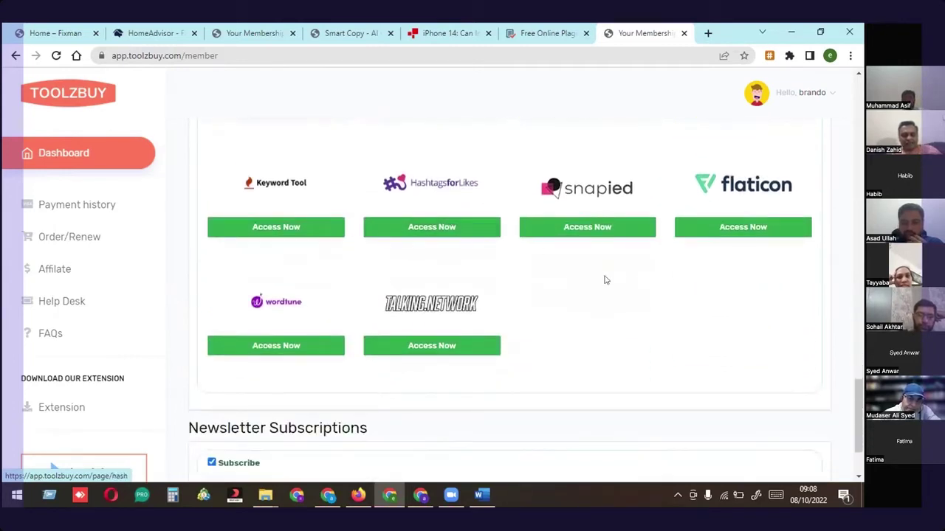
Look back over the Toolzbuy tool list from its end up to the first SEO tools
scroll(634, 292, "up", 3)
scroll(633, 293, "up", 3)
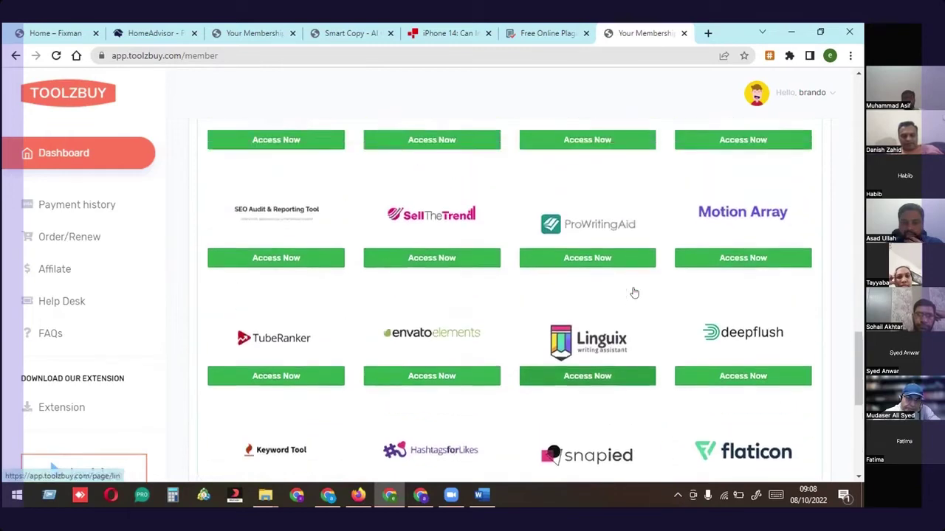
scroll(632, 292, "up", 3)
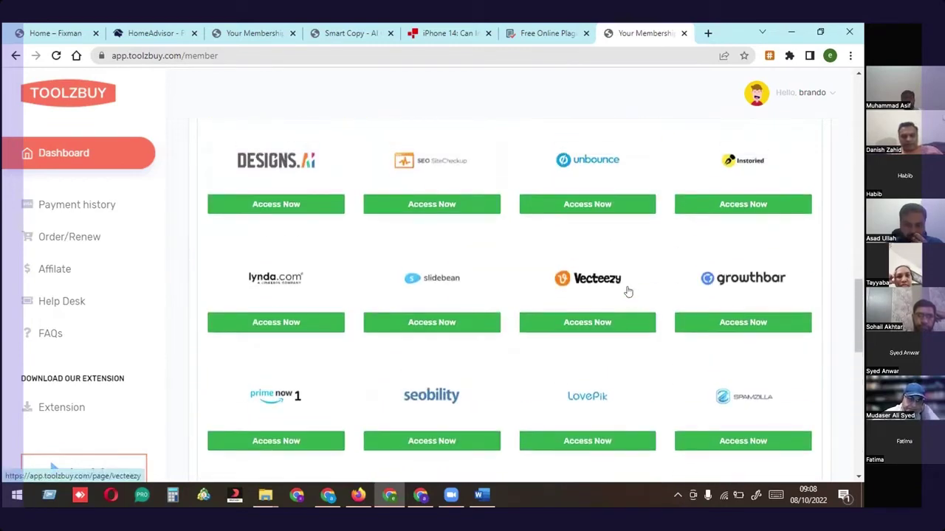
scroll(628, 293, "down", 2)
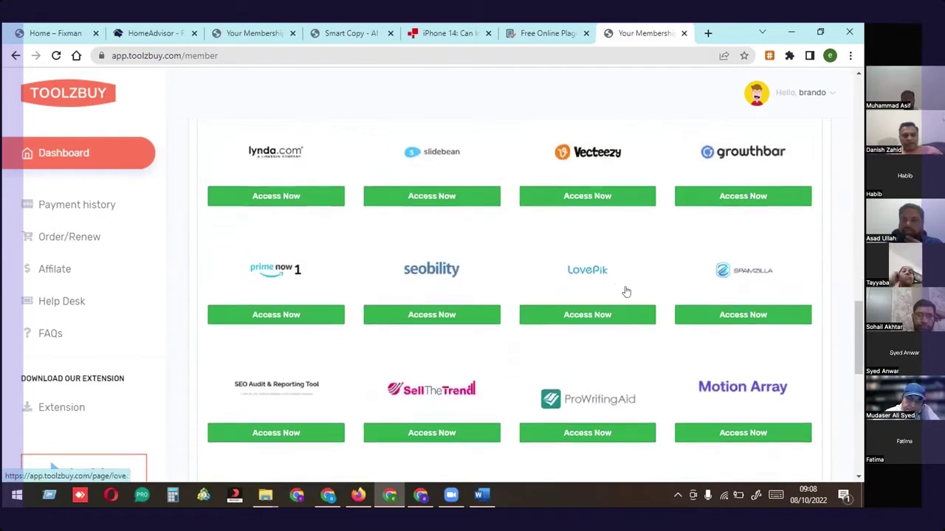
scroll(626, 293, "up", 3)
scroll(624, 291, "up", 4)
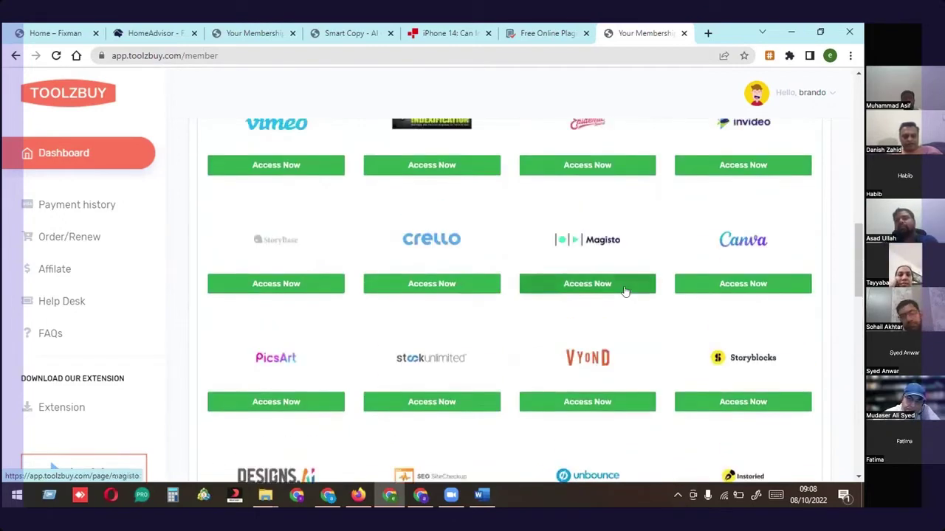
scroll(546, 232, "up", 4)
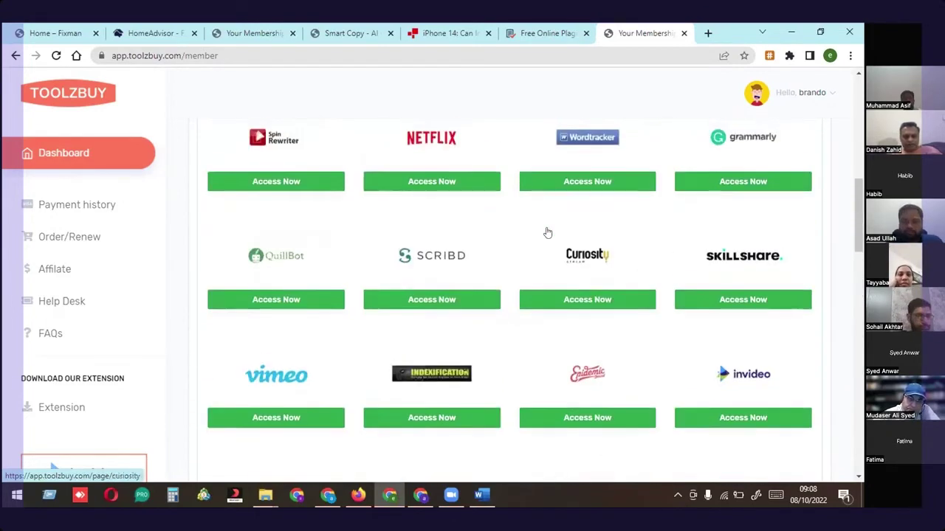
scroll(583, 269, "up", 2)
scroll(586, 269, "up", 4)
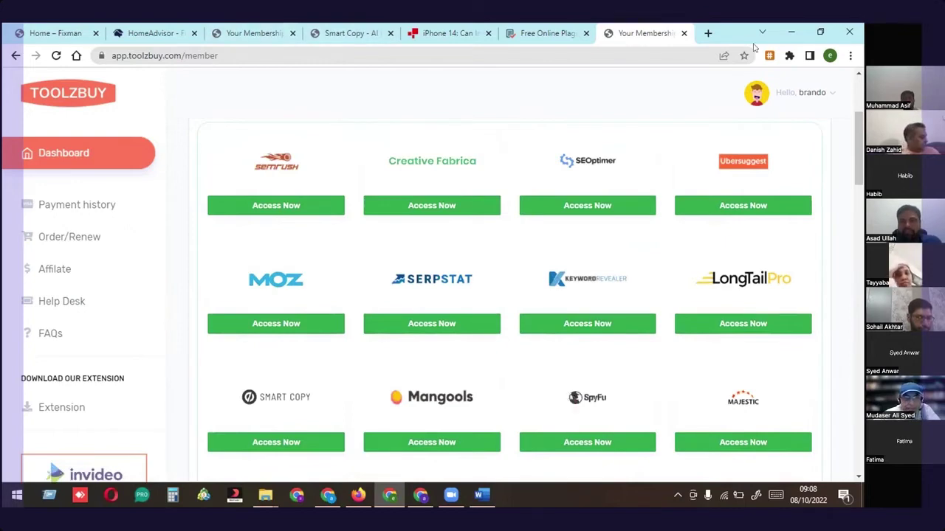
Close the iPhone 14 article, plagiarism checker and second Toolzbuy tabs, and switch to the 7KNIFE WordPress window's Import Demo Data section
left_click(464, 29)
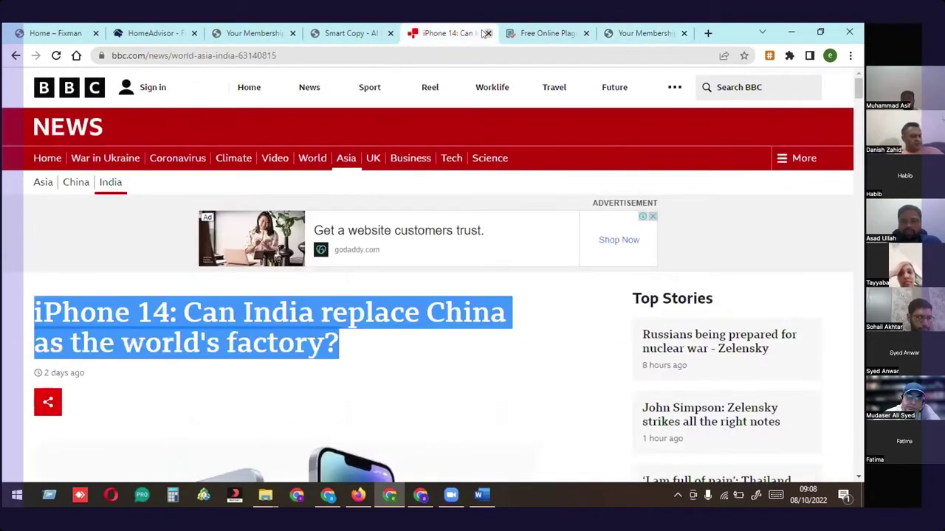
left_click(487, 33)
left_click(488, 33)
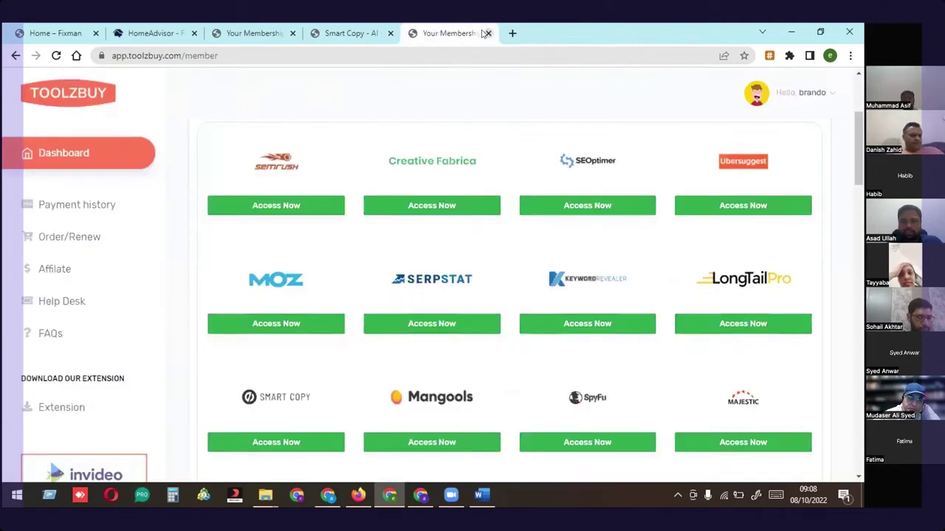
key("ctrl+w")
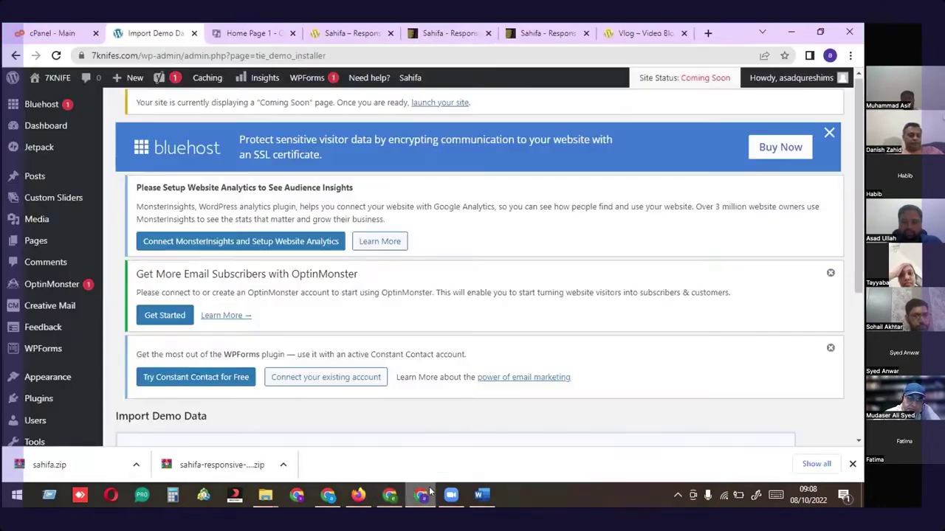
left_click(425, 495)
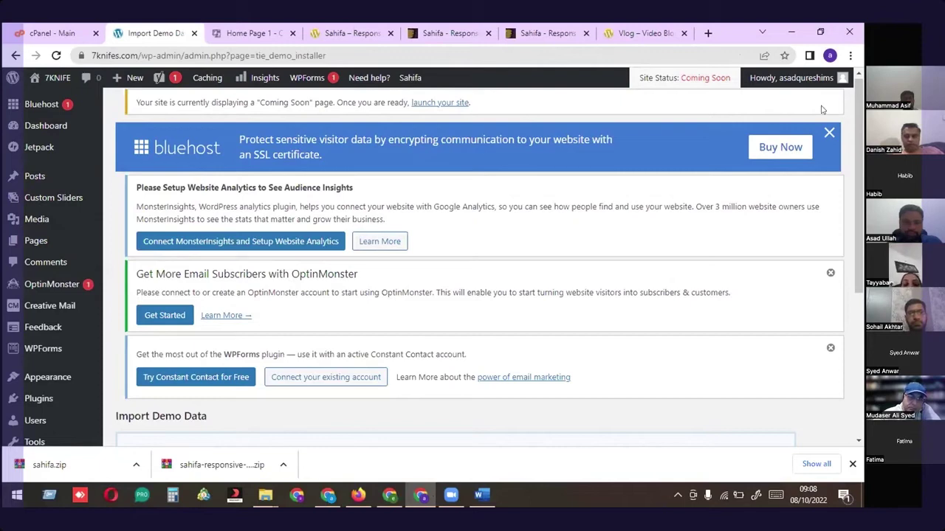
scroll(336, 299, "down", 4)
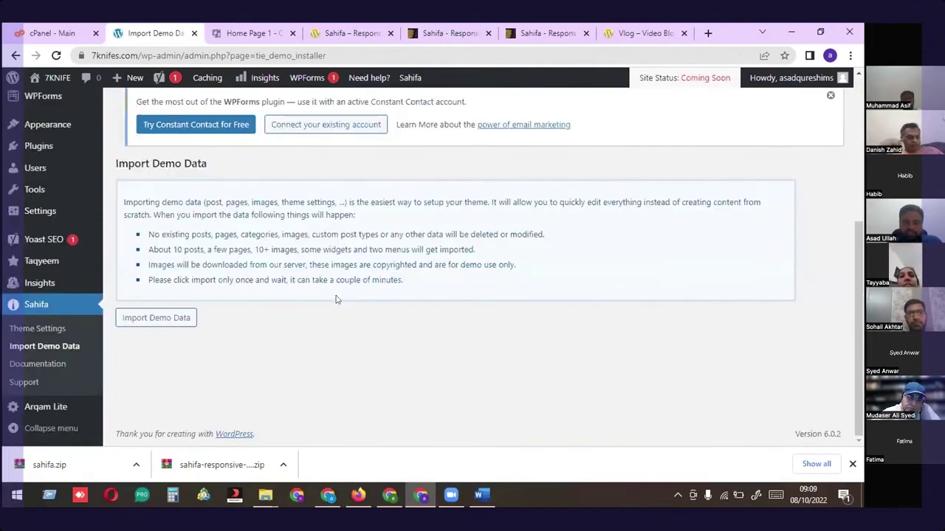
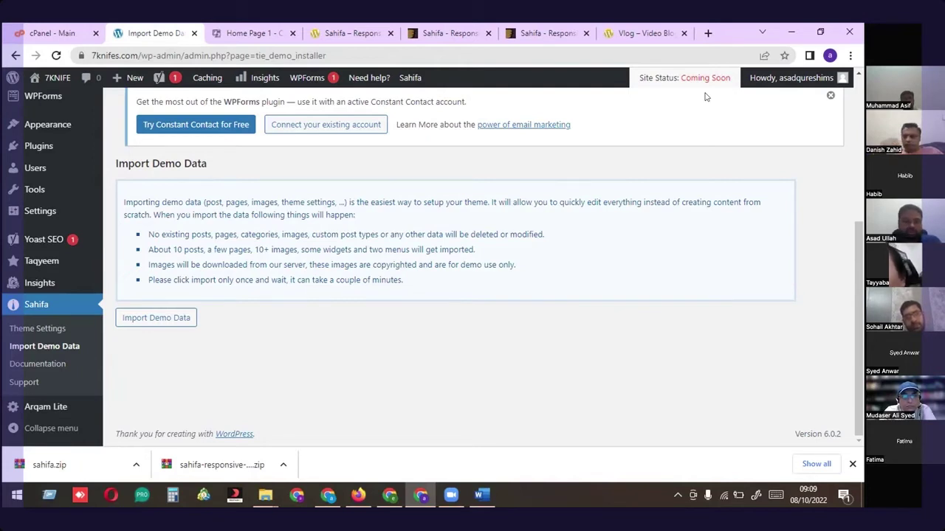
Return from cPanel to the Bluehost portal and look through the existing websites under My Sites
left_click(52, 33)
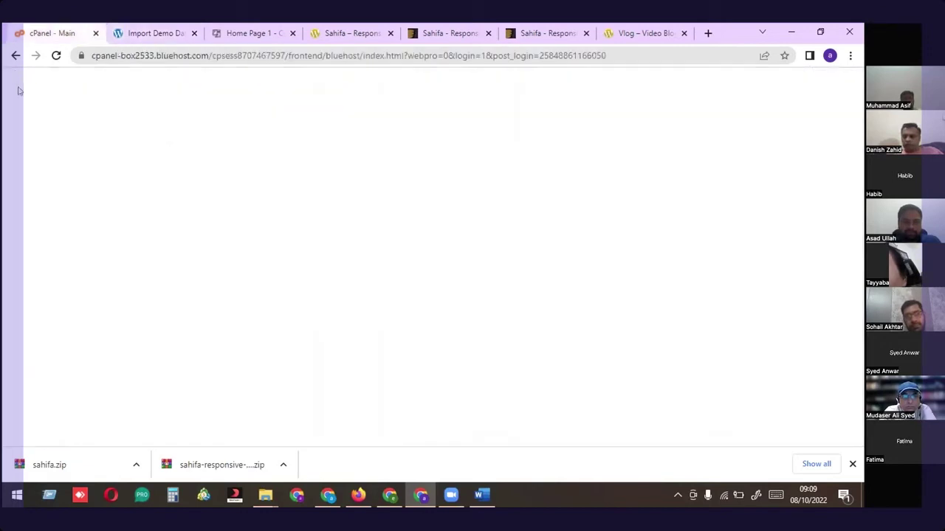
left_click(14, 57)
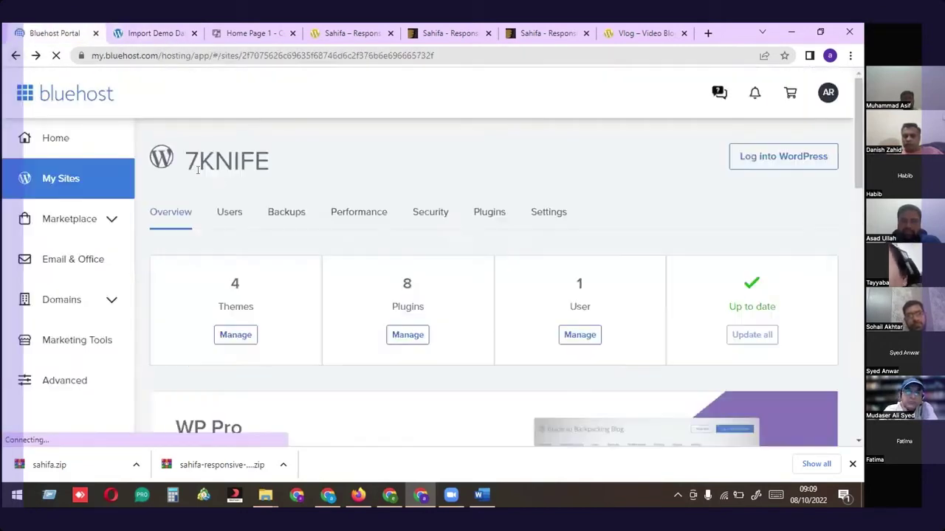
left_click(52, 178)
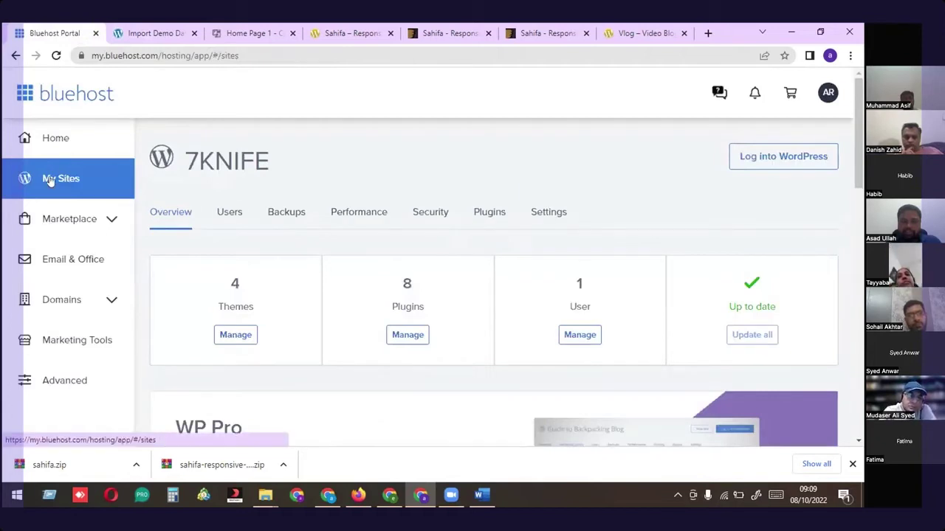
left_click(64, 304)
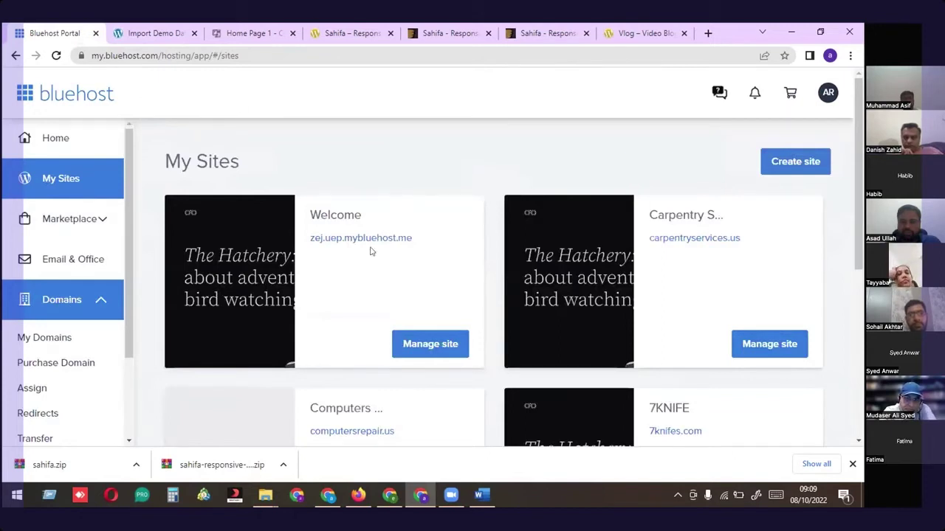
scroll(407, 316, "down", 3)
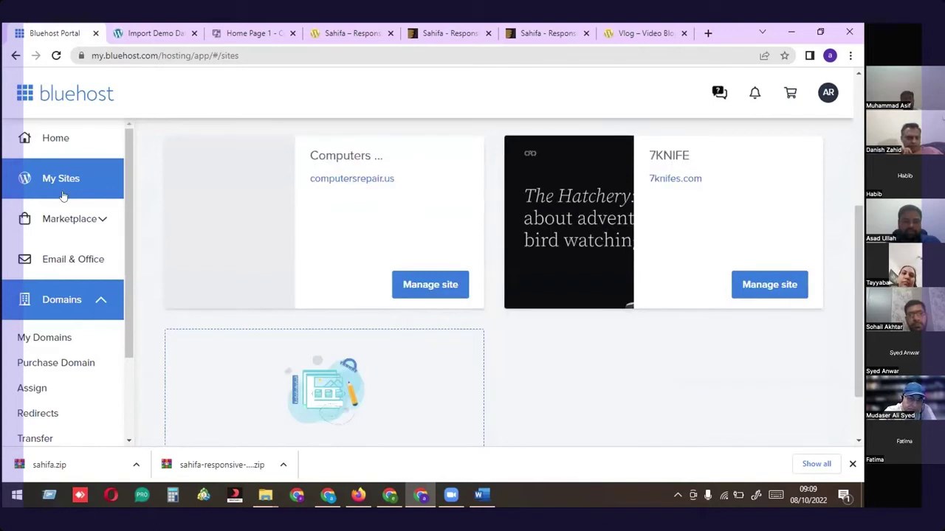
scroll(44, 310, "down", 2)
scroll(59, 249, "up", 2)
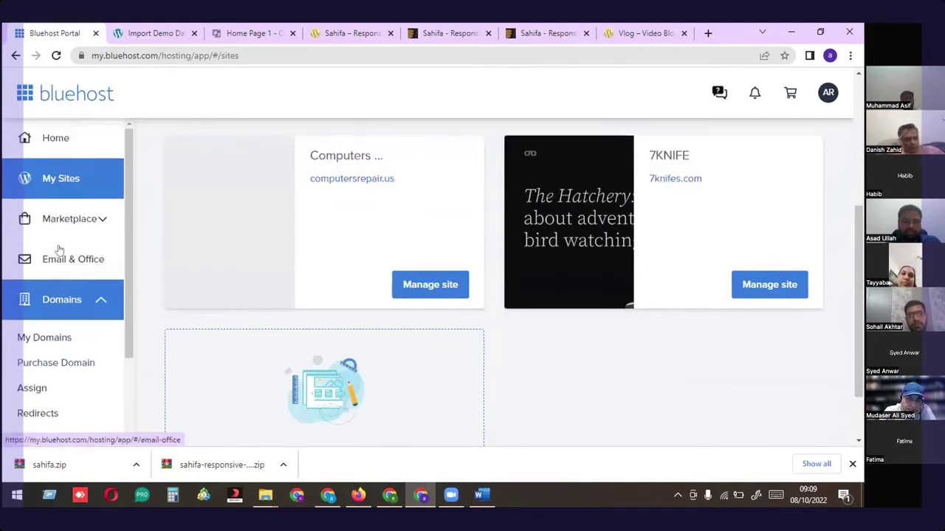
Open My Domains in Bluehost and review the domains registered on the account
left_click(65, 341)
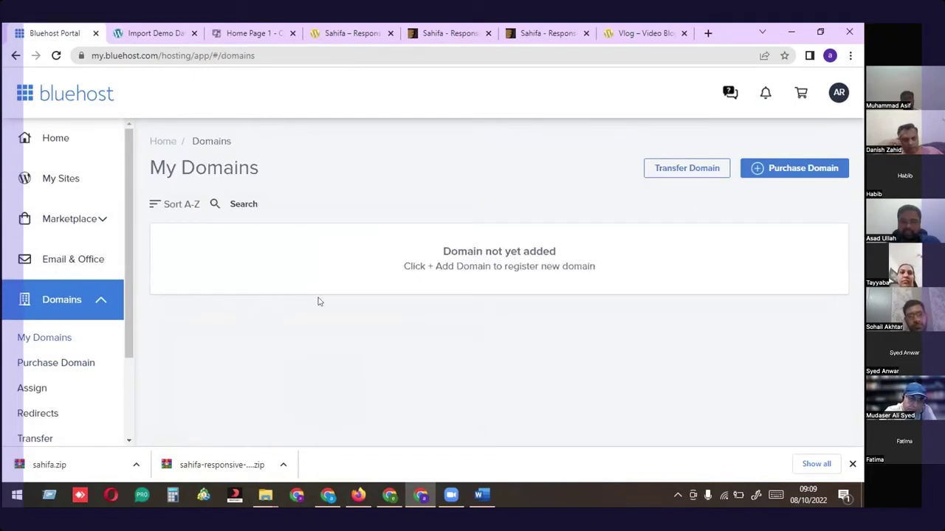
scroll(312, 373, "down", 3)
scroll(305, 392, "up", 1)
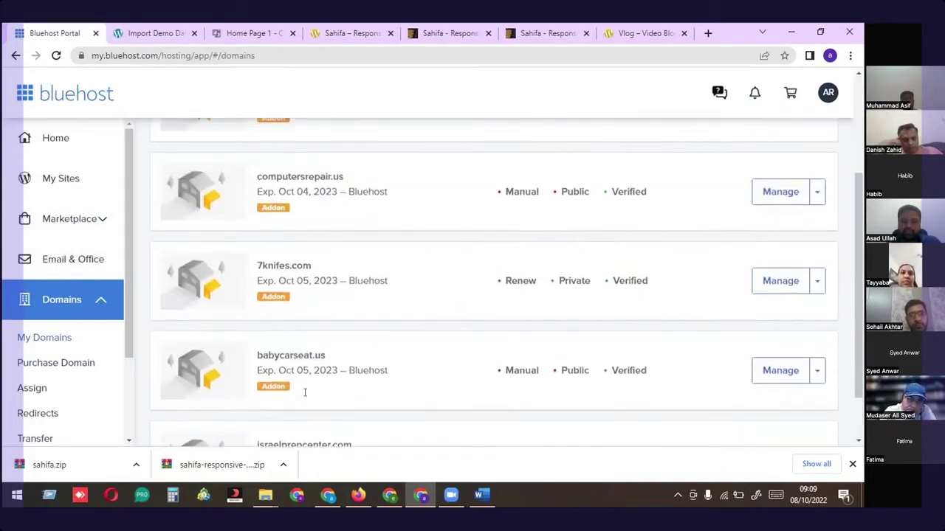
scroll(298, 365, "up", 2)
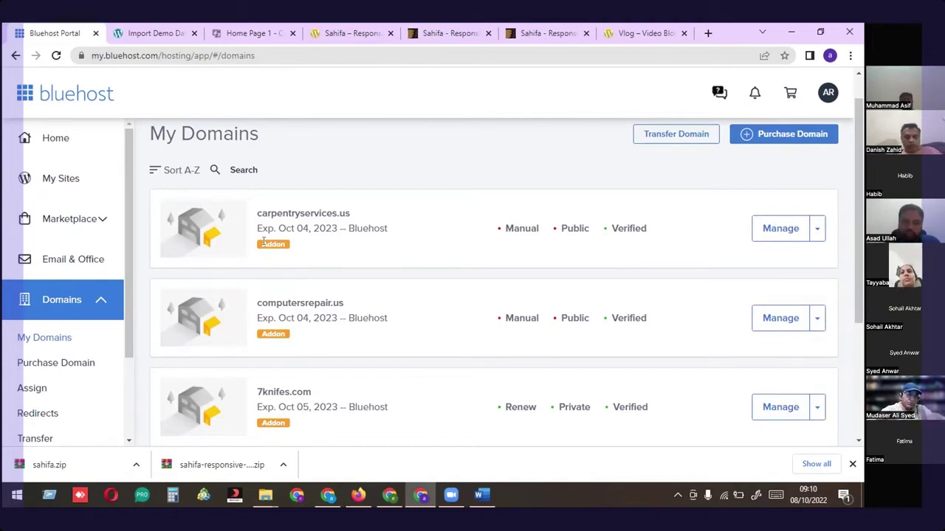
View the form for creating a new WordPress site from the My Sites list, and go back to the list
left_click(65, 179)
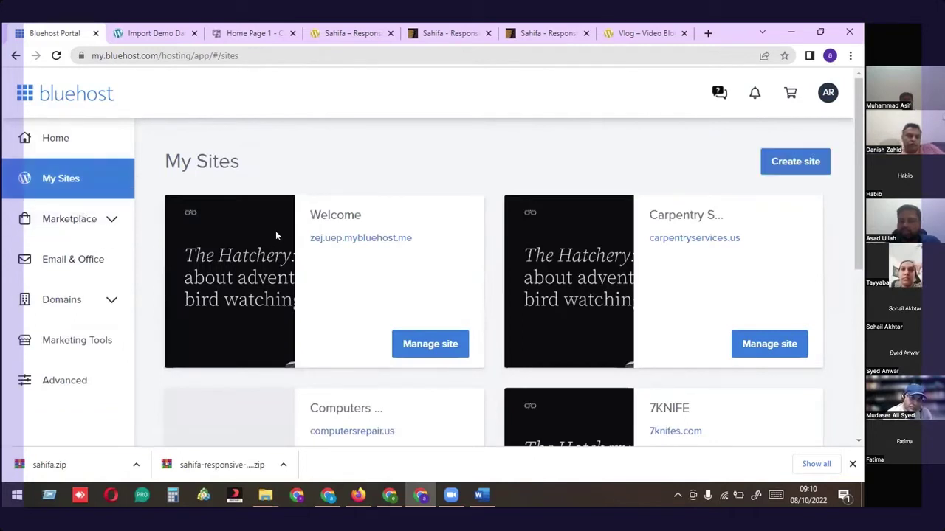
scroll(330, 284, "down", 3)
scroll(331, 295, "down", 2)
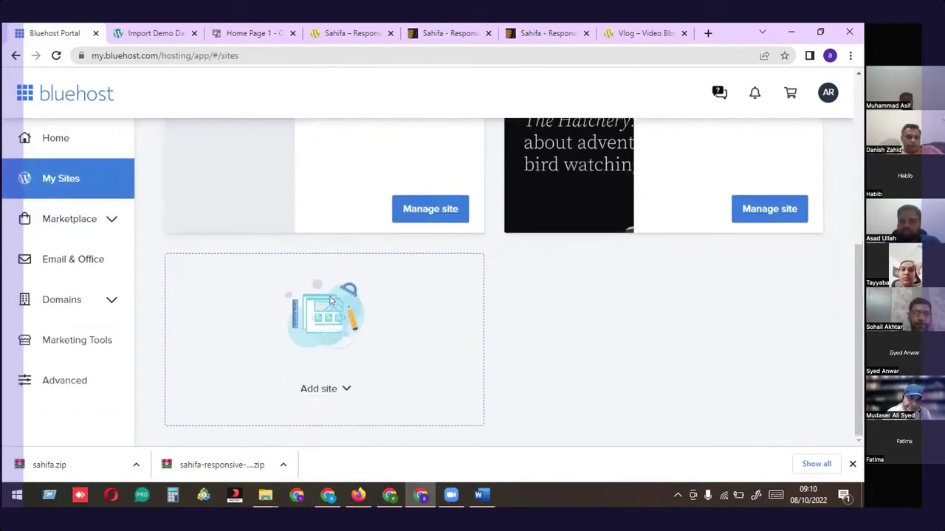
left_click(325, 389)
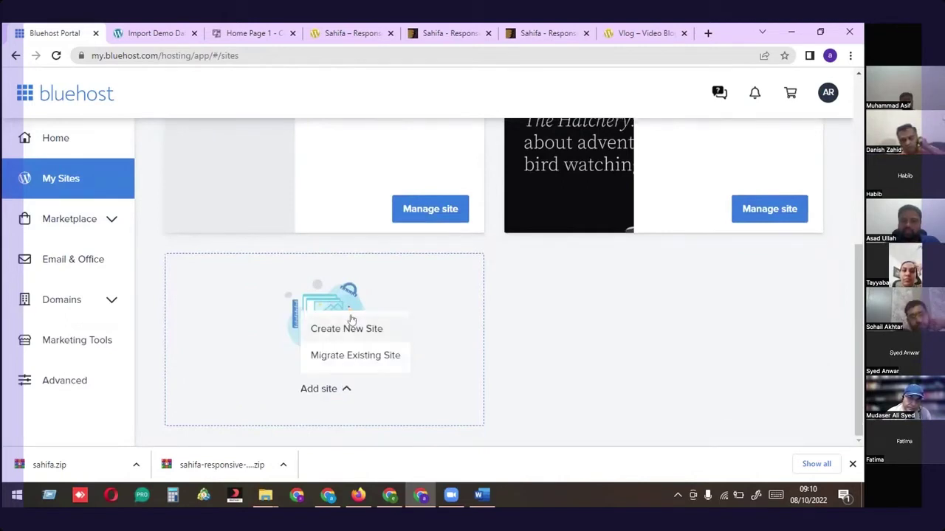
left_click(351, 320)
key("alt+Left")
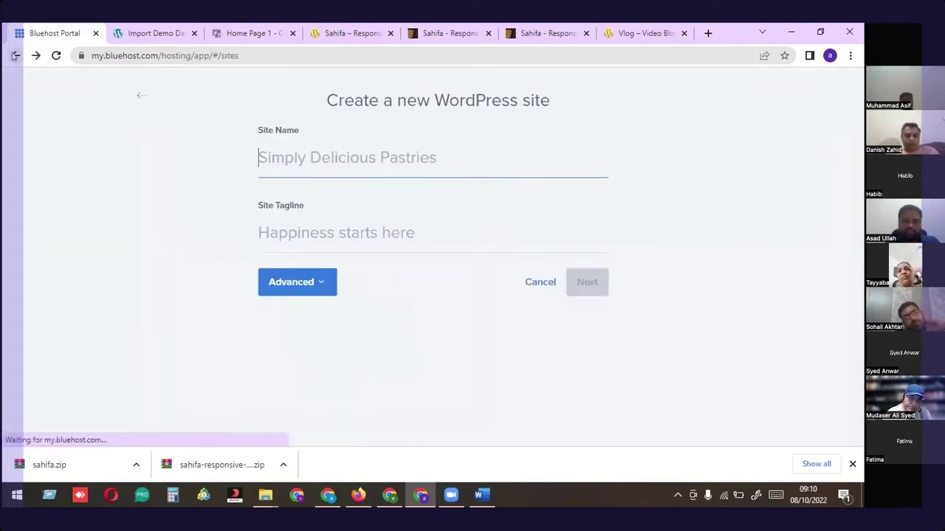
Open Bluehost's Assign Domain page and show the choices for a domain already associated with the account
left_click(63, 299)
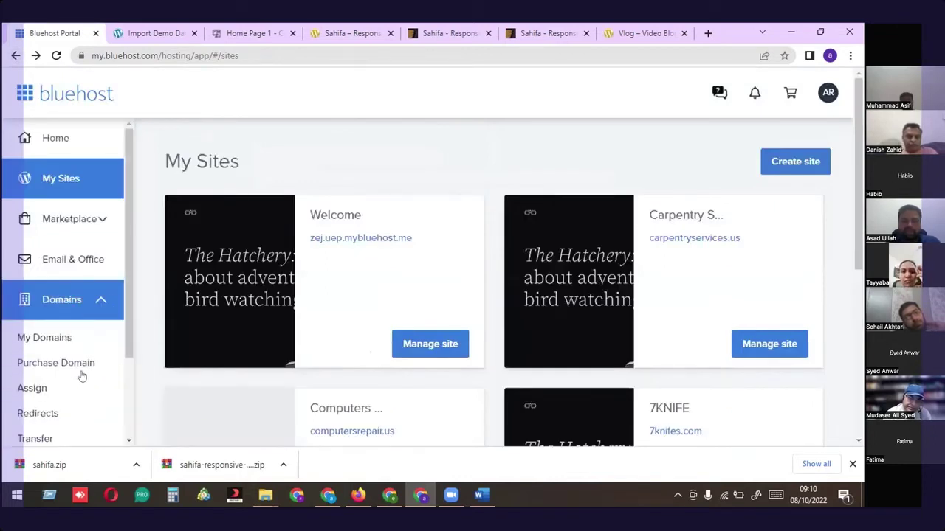
scroll(76, 375, "down", 1)
left_click(33, 326)
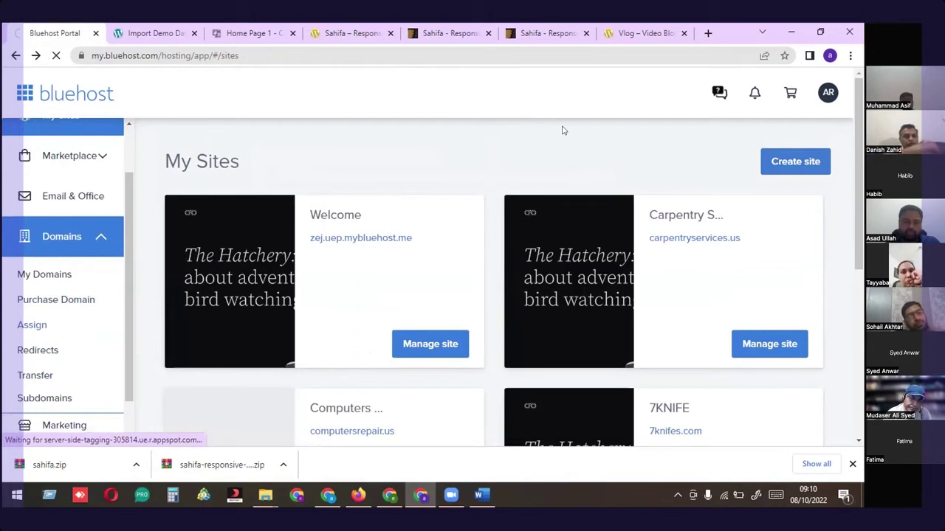
left_click(337, 308)
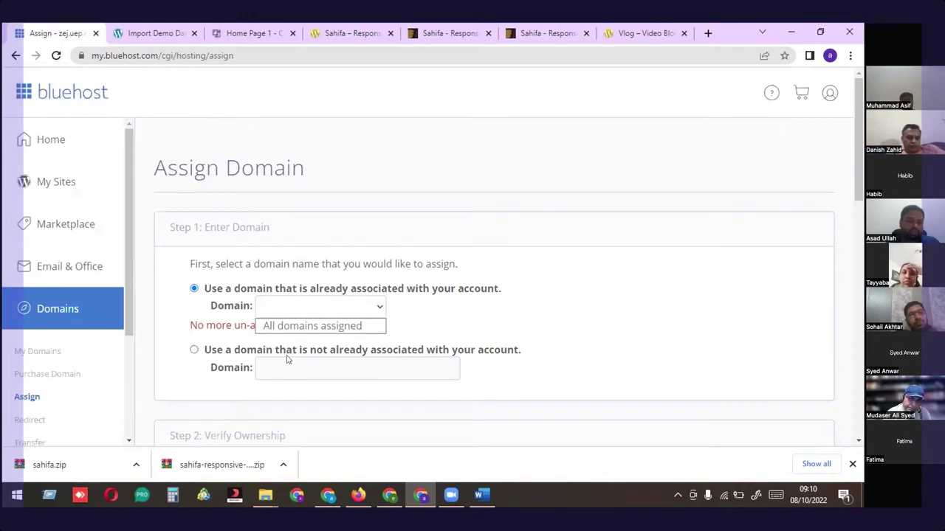
Close the domain choices on the Assign Domain page and look over the rest of its form
left_click(331, 312)
scroll(337, 365, "down", 2)
scroll(338, 367, "up", 2)
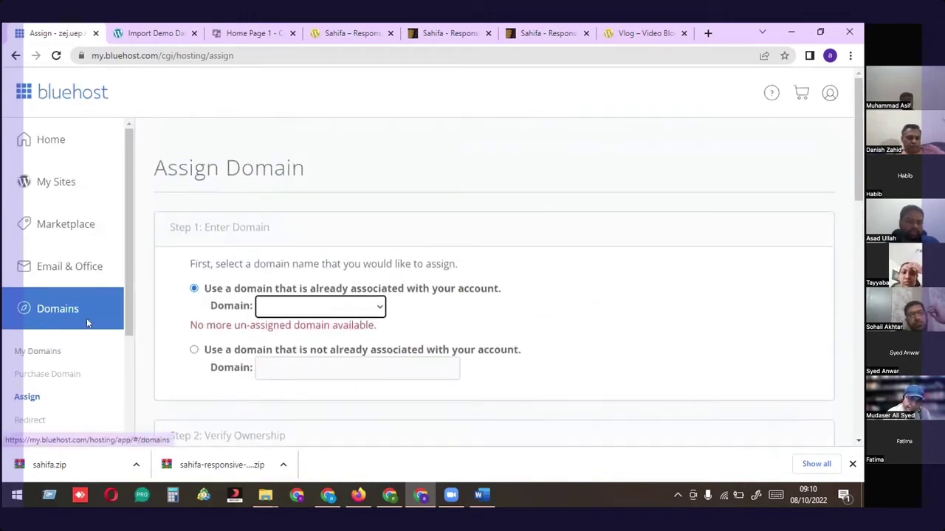
Open the form for creating a new WordPress site from My Sites and view its site name and tagline fields
left_click(47, 184)
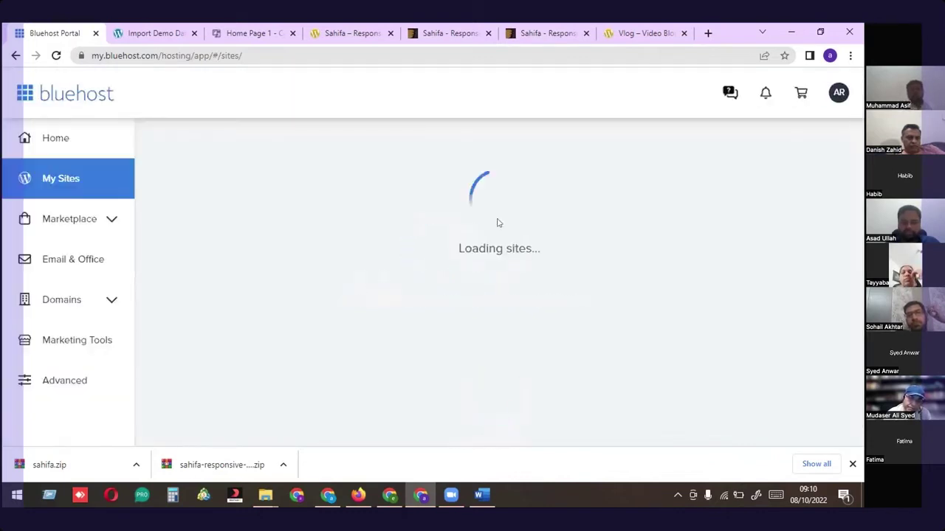
scroll(386, 401, "down", 5)
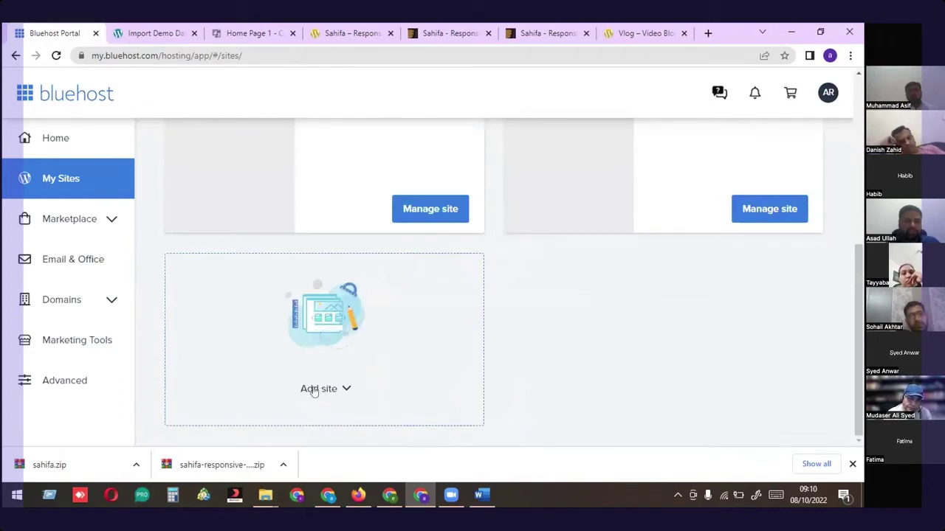
left_click(319, 389)
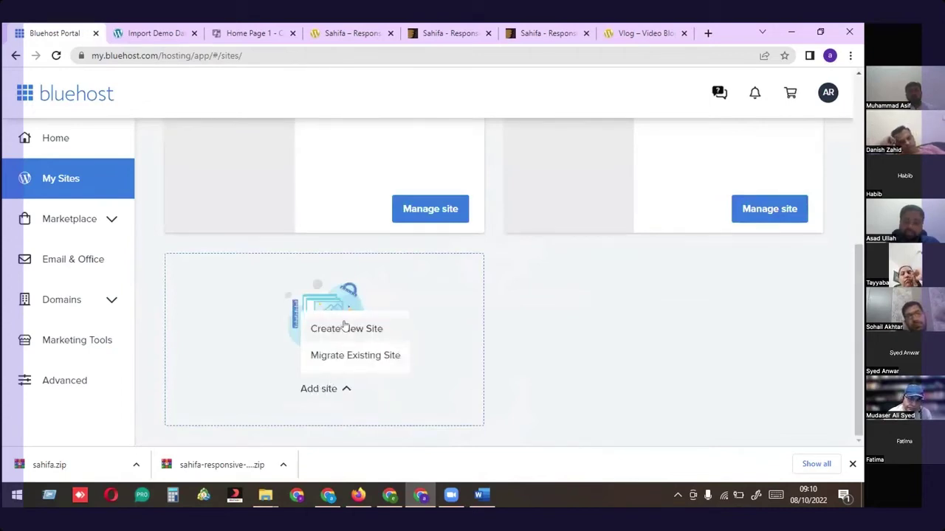
left_click(345, 329)
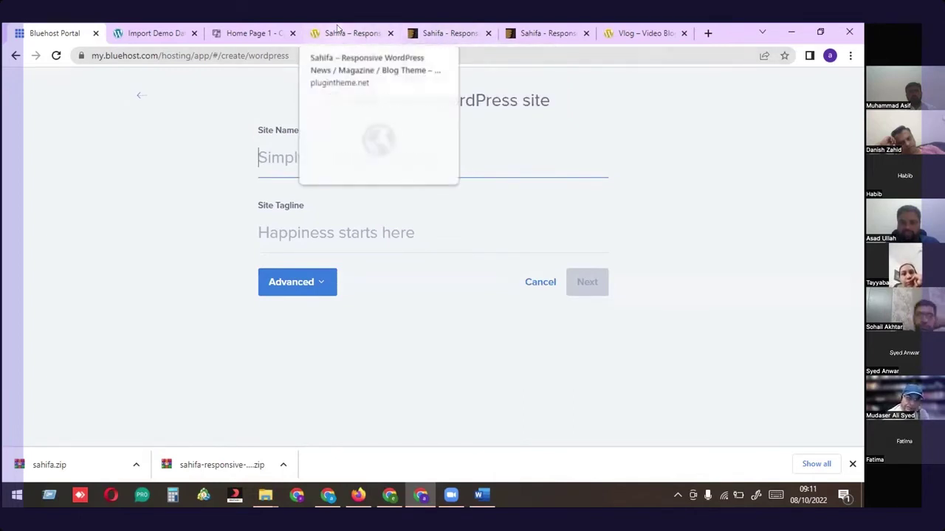
left_click(279, 232)
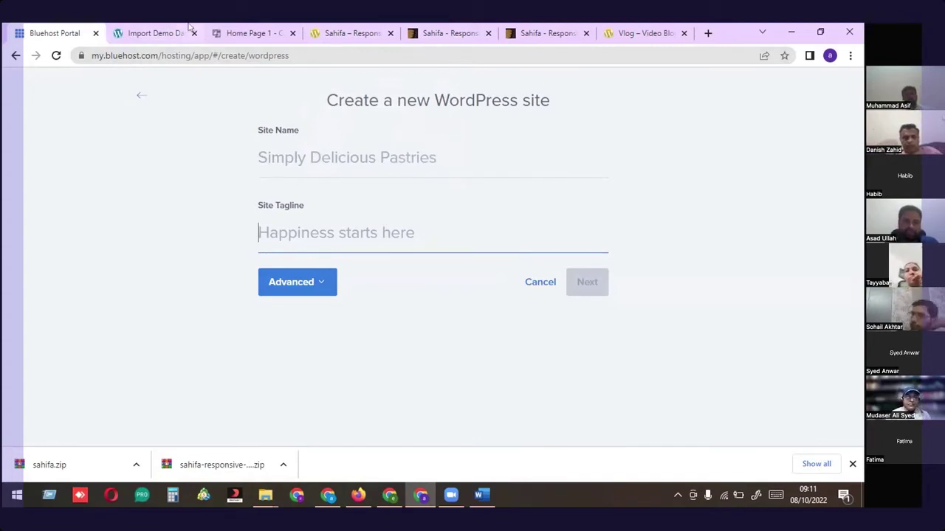
Check the Import Demo Data page of the 7KNIFE site, and return from Bluehost's site creation form to My Sites
left_click(152, 31)
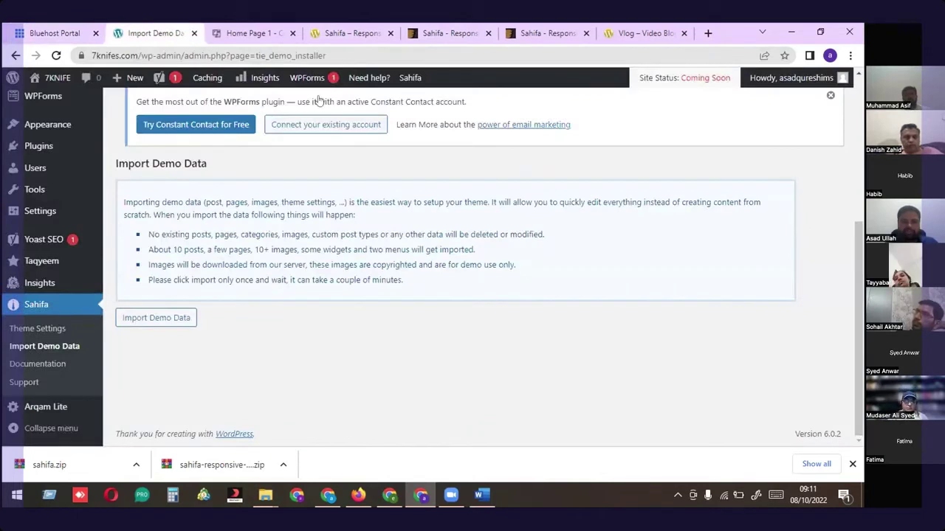
left_click(70, 32)
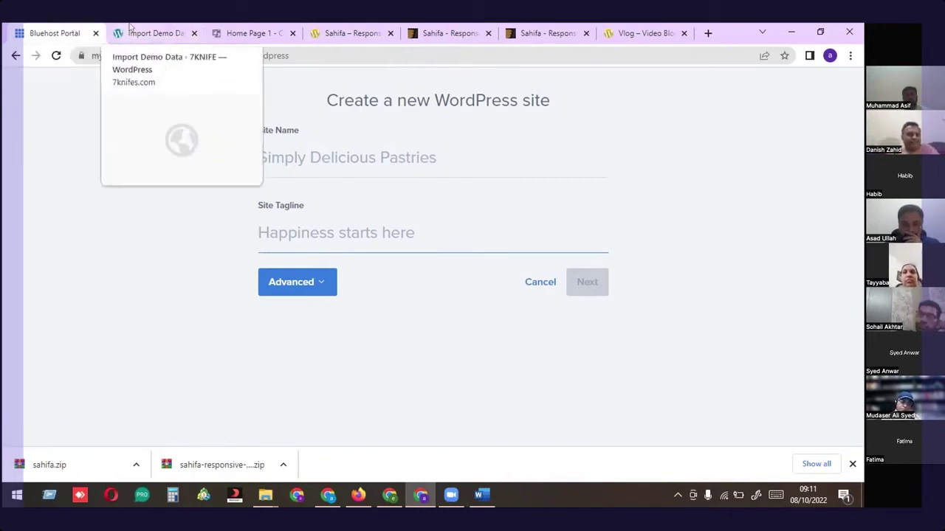
left_click(15, 55)
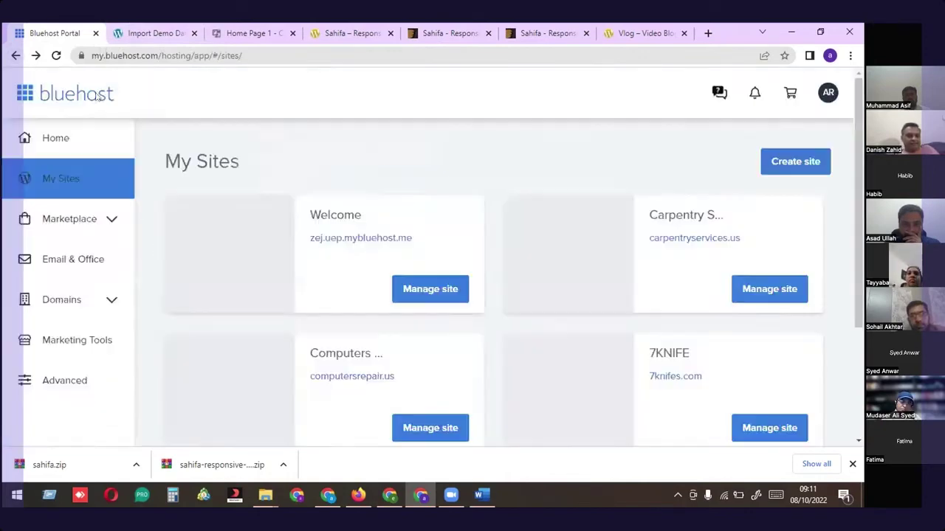
View the Sahifa theme's product page on PluginTheme and its listing on ThemeForest
left_click(138, 34)
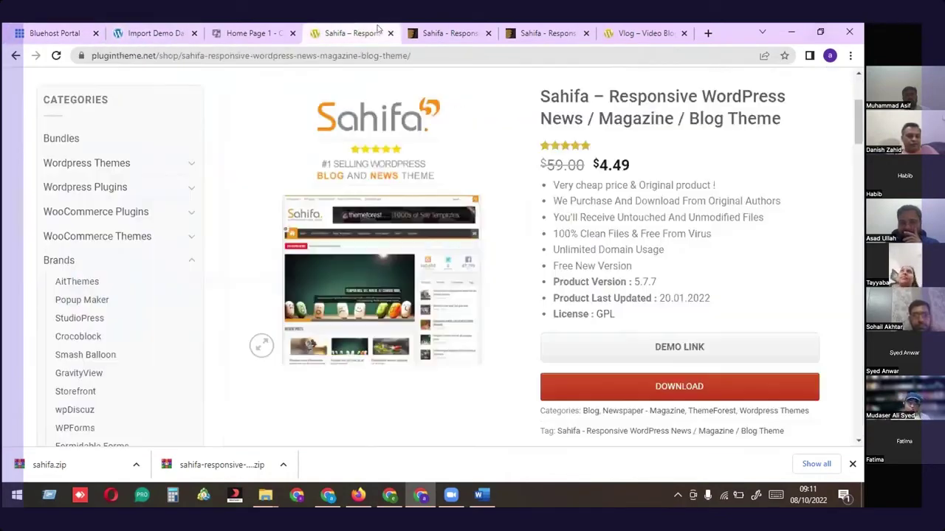
left_click(348, 33)
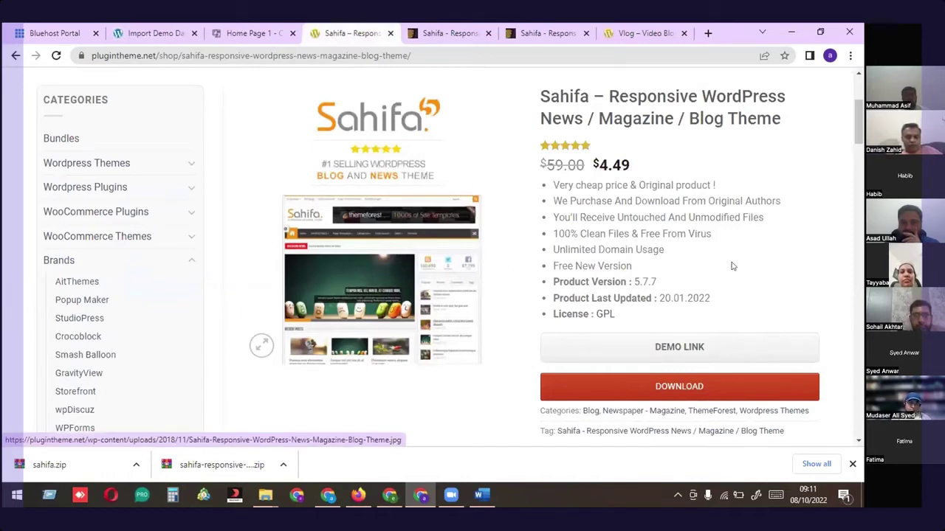
left_click(483, 29)
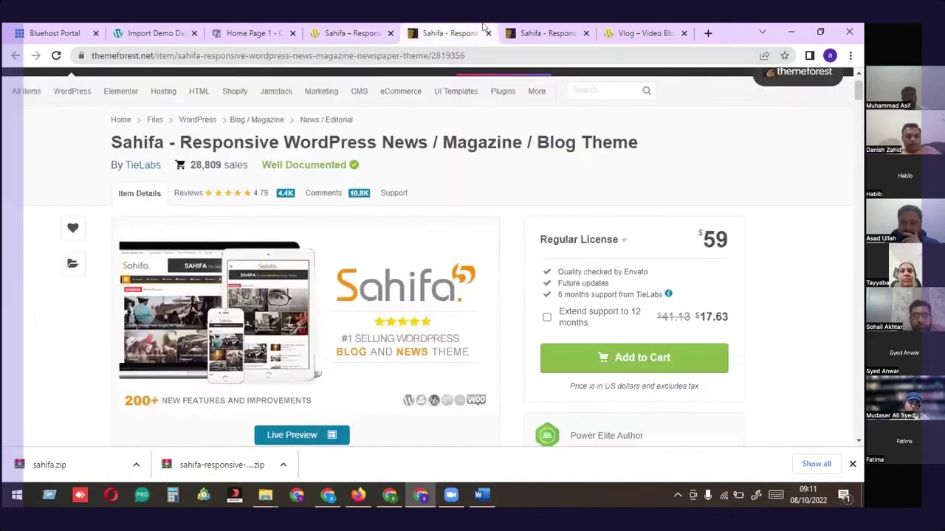
Examine the Sahifa theme's live preview from the header menus and news blocks to the copyright line in the footer
left_click(548, 32)
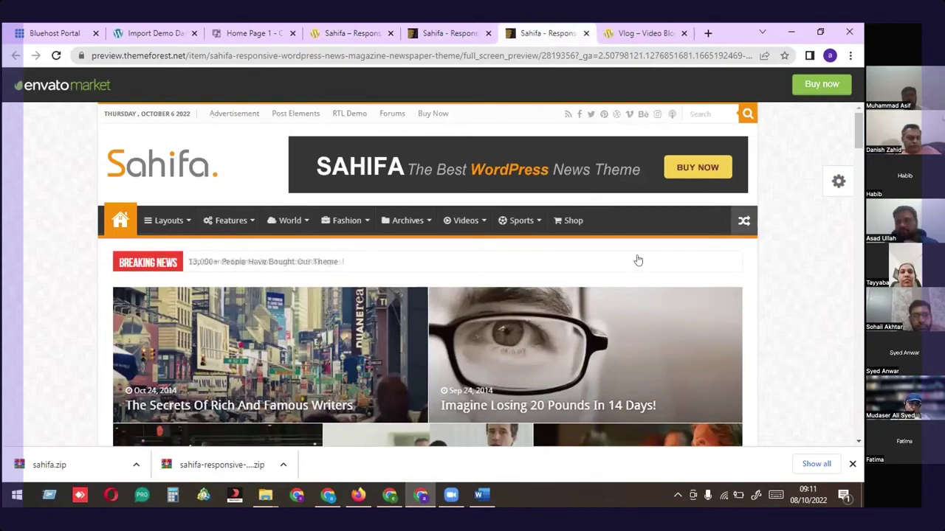
scroll(705, 233, "down", 1)
scroll(705, 234, "down", 2)
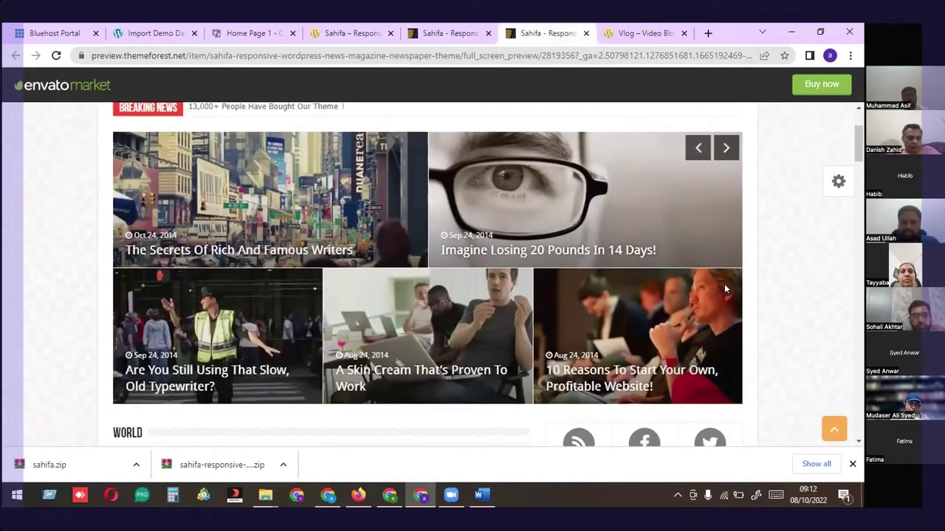
scroll(724, 284, "up", 3)
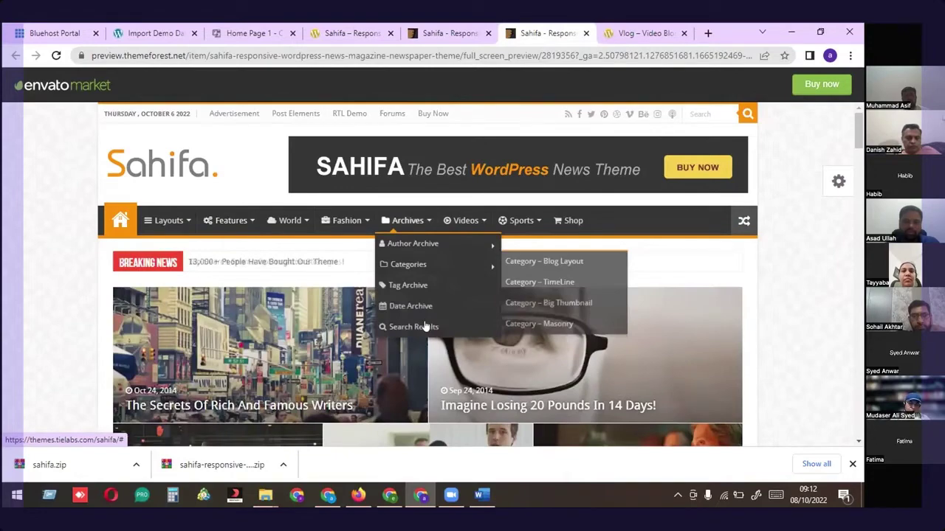
scroll(426, 327, "down", 5)
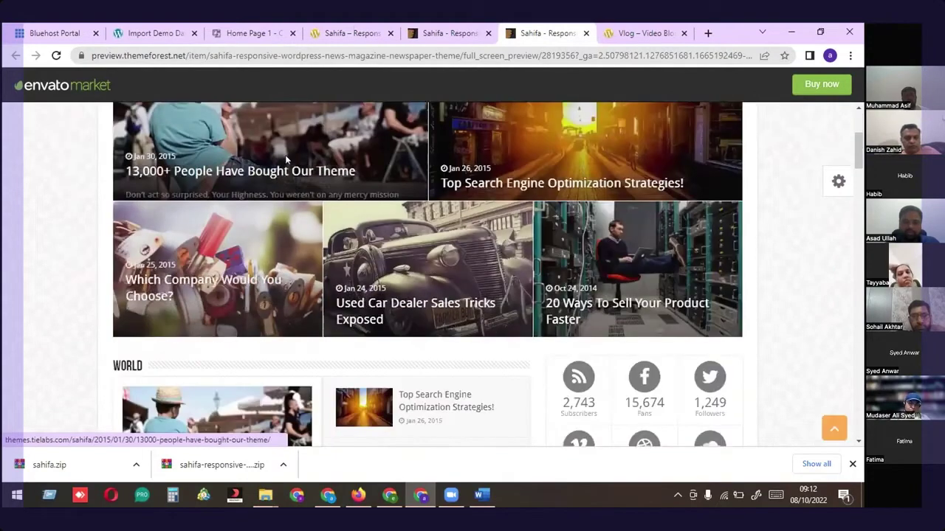
scroll(623, 221, "down", 6)
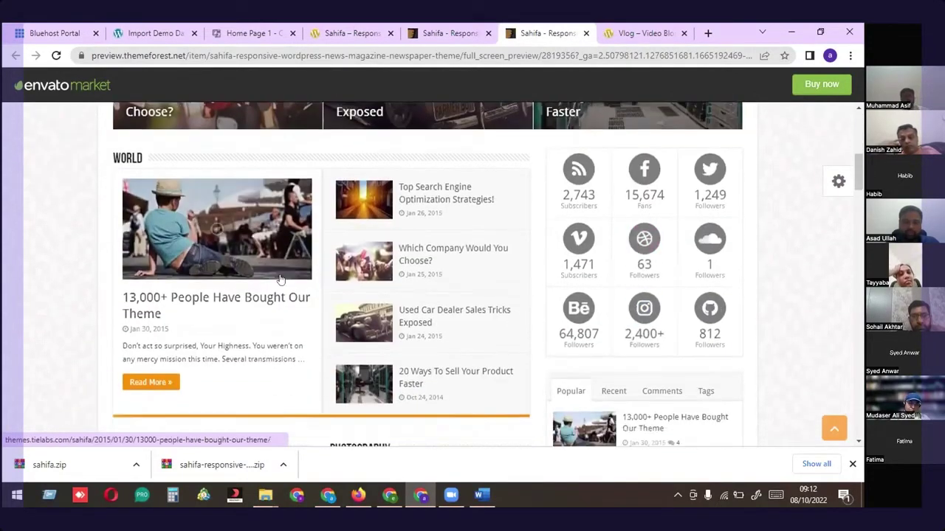
scroll(722, 312, "down", 9)
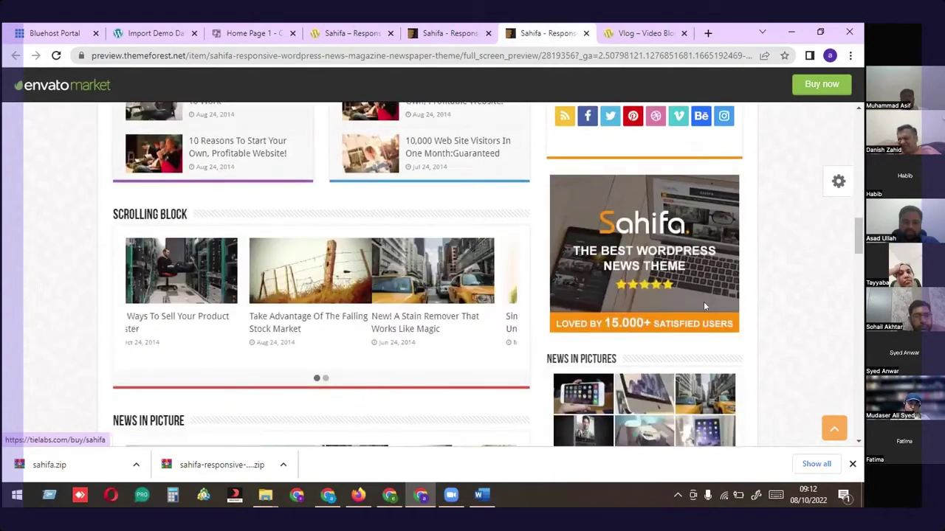
scroll(439, 292, "down", 5)
scroll(676, 329, "down", 3)
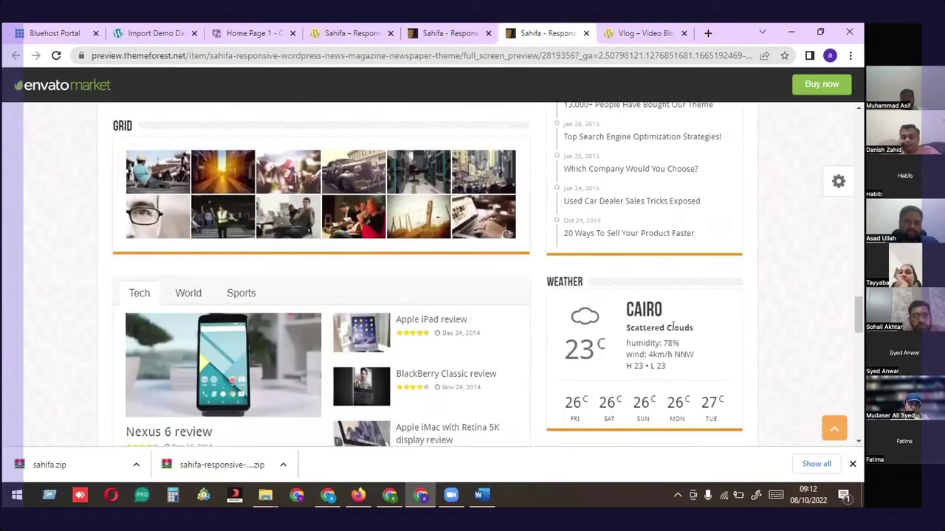
scroll(429, 275, "down", 12)
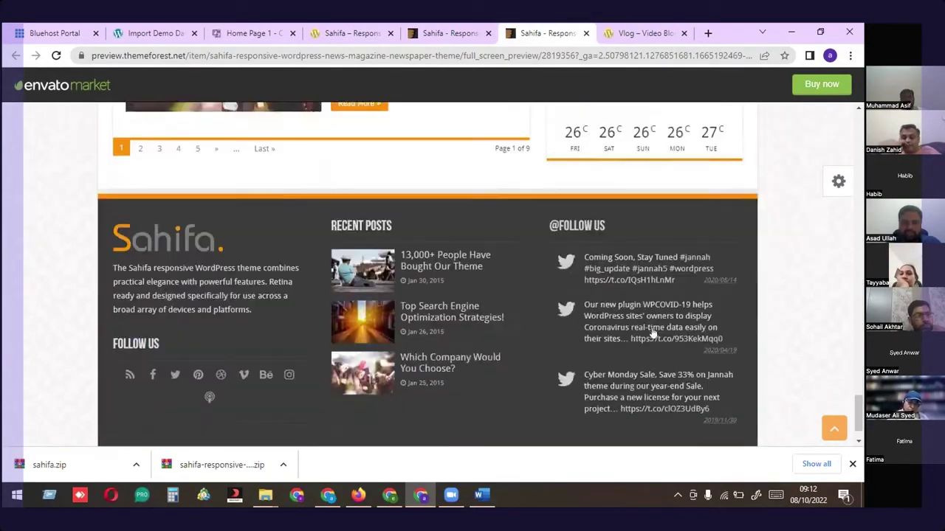
scroll(498, 315, "up", 3)
scroll(496, 316, "down", 3)
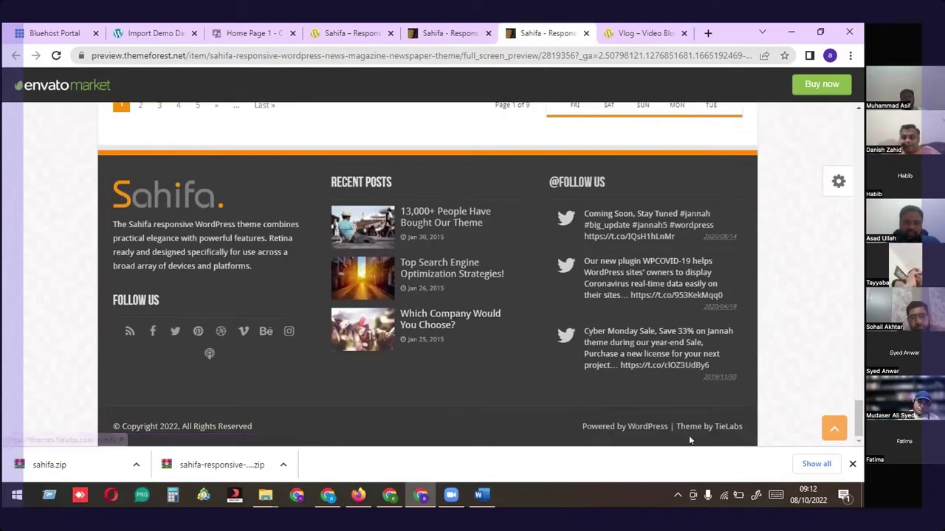
left_click_drag(254, 428, 124, 423)
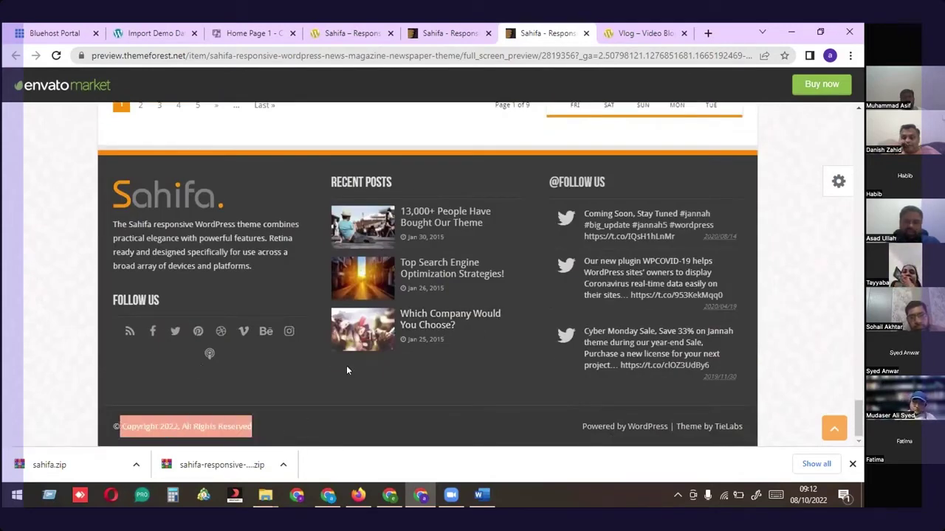
Highlight the regular license price on Sahifa's ThemeForest listing, and view the theme's PluginTheme page up to its site header
key("ctrl+Page_Up")
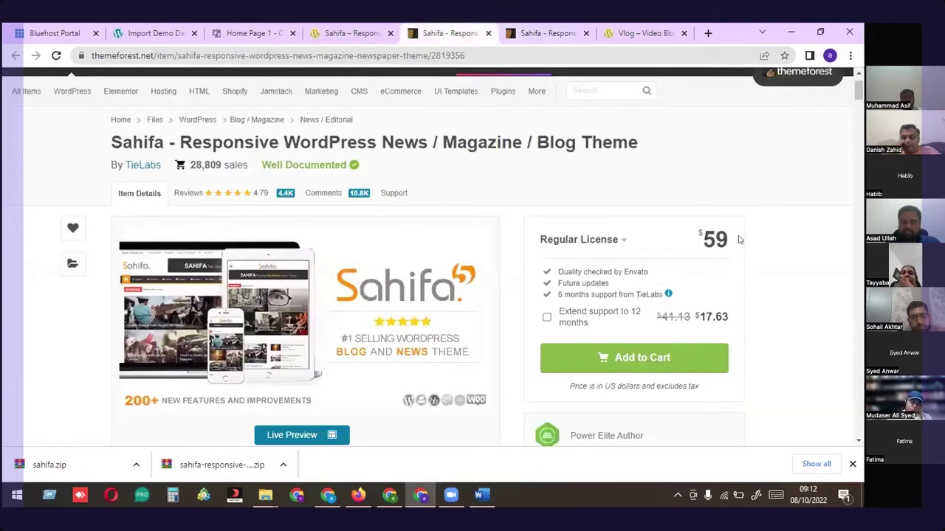
left_click_drag(737, 240, 690, 242)
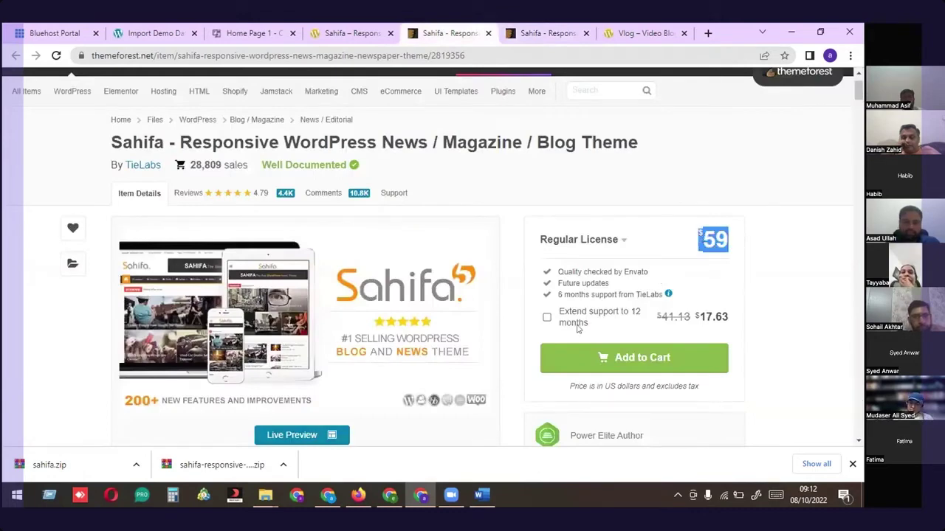
scroll(578, 329, "down", 1)
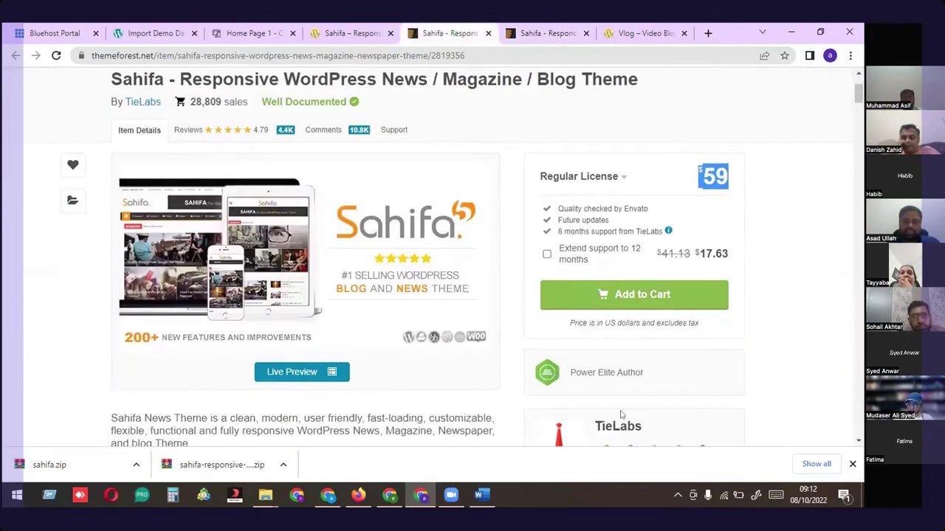
left_click(341, 28)
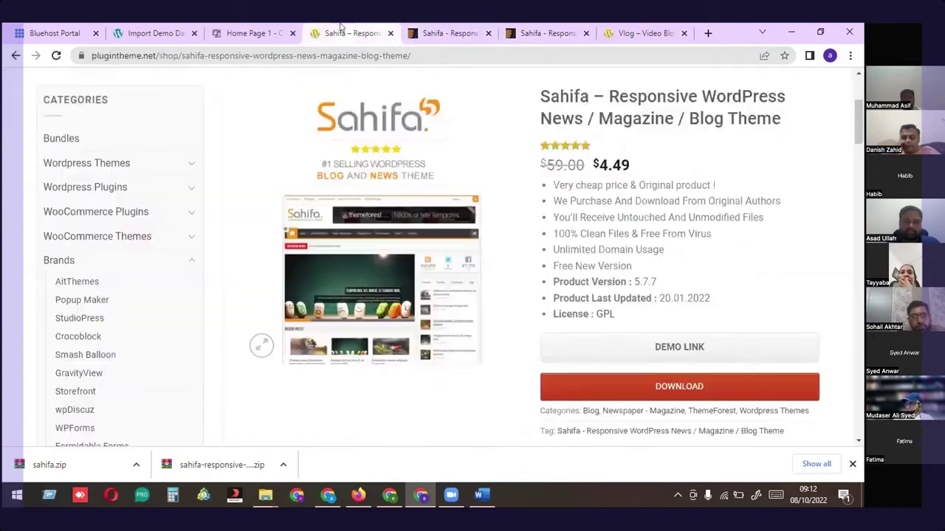
scroll(622, 273, "up", 2)
scroll(296, 169, "up", 1)
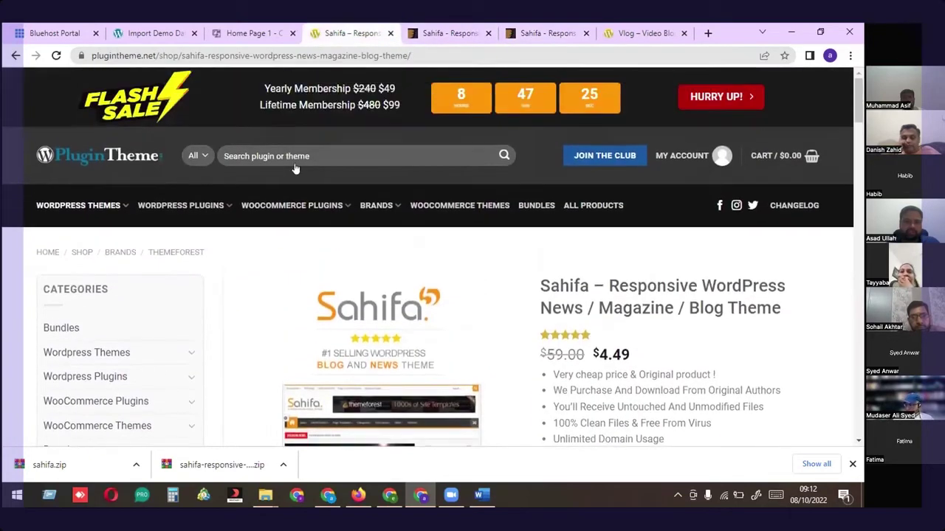
Compare Sahifa's ThemeForest listing with the PluginTheme offer and the live preview, ending on the ThemeForest listing
left_click(457, 29)
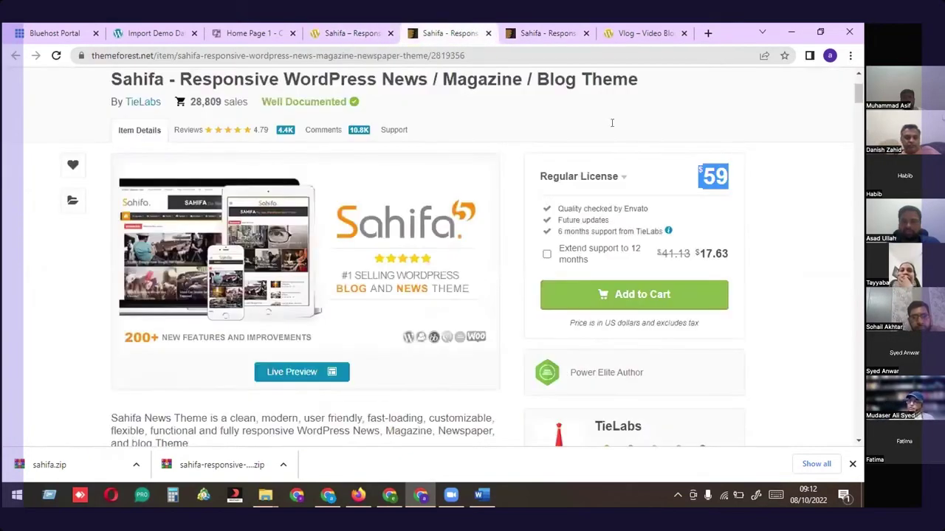
left_click(355, 30)
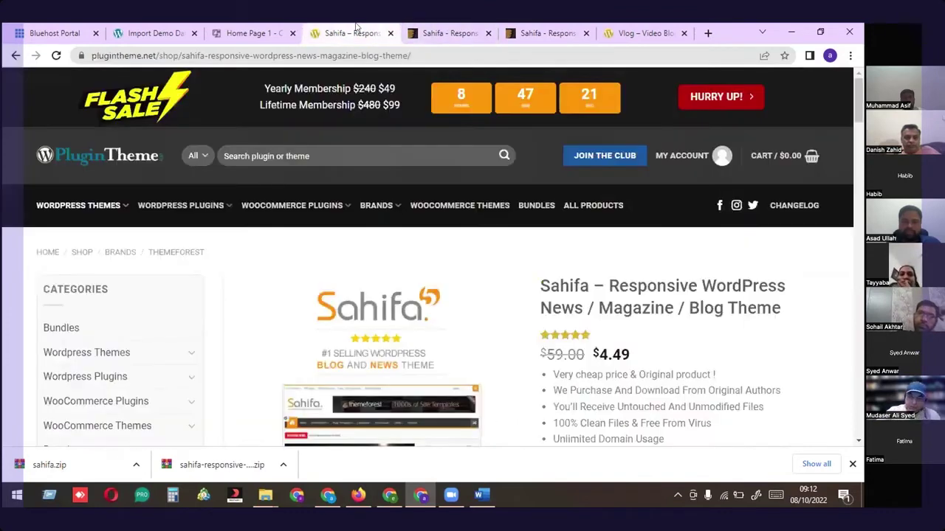
left_click(565, 31)
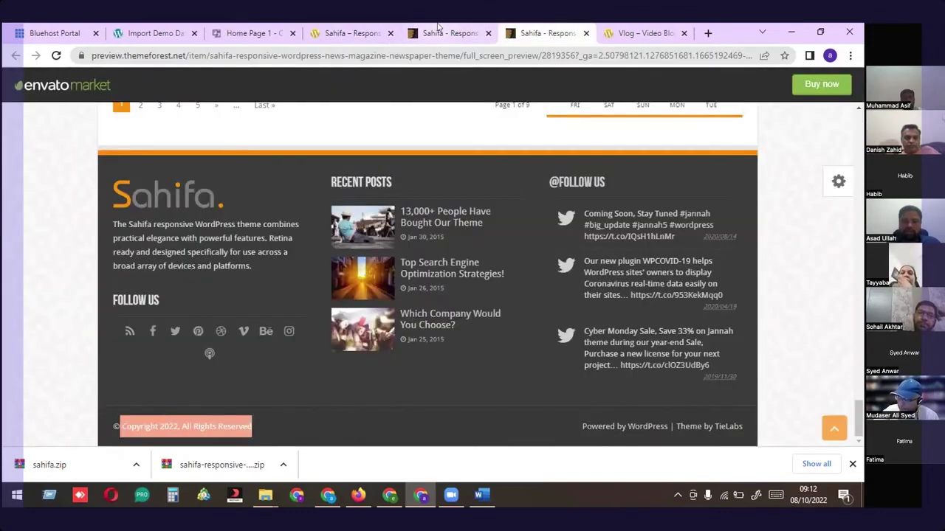
left_click(437, 30)
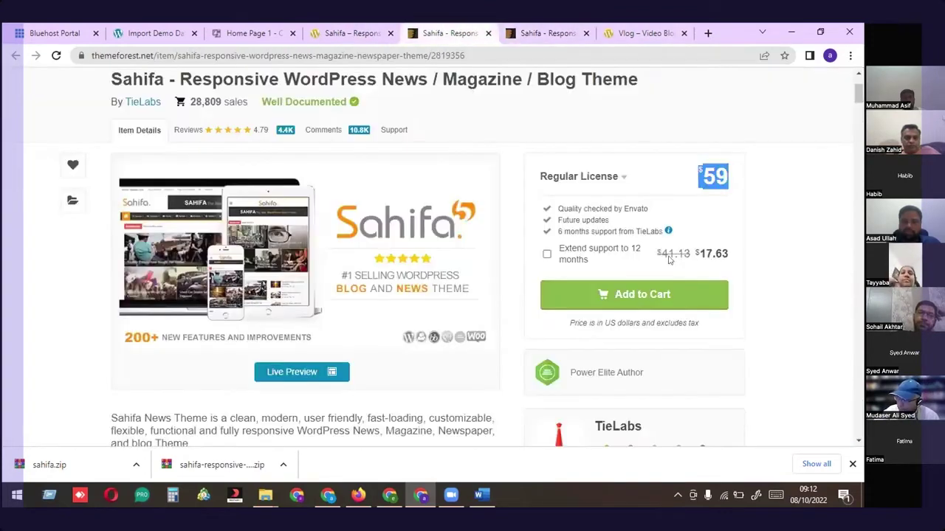
Return to the Bluehost portal, open the Advanced cPanel page and look through its Email and Files tools
left_click(179, 29)
left_click(81, 31)
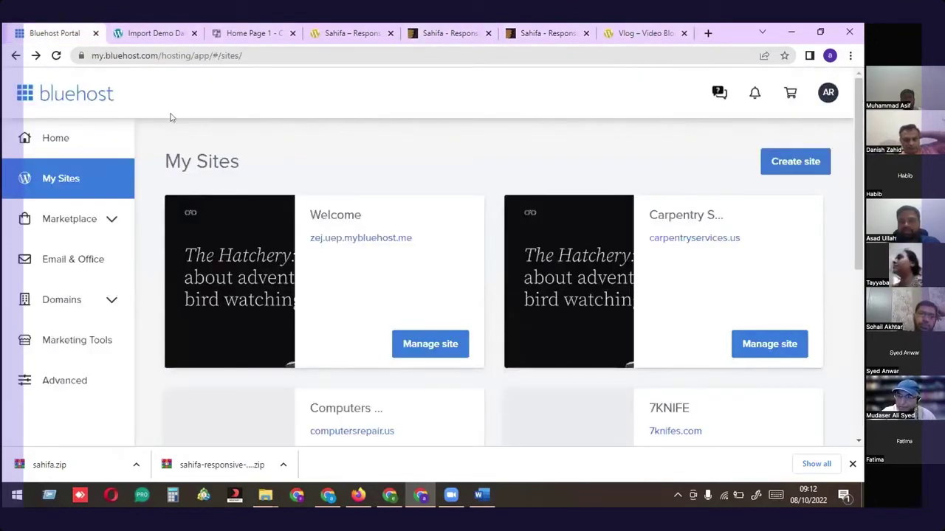
key("F5")
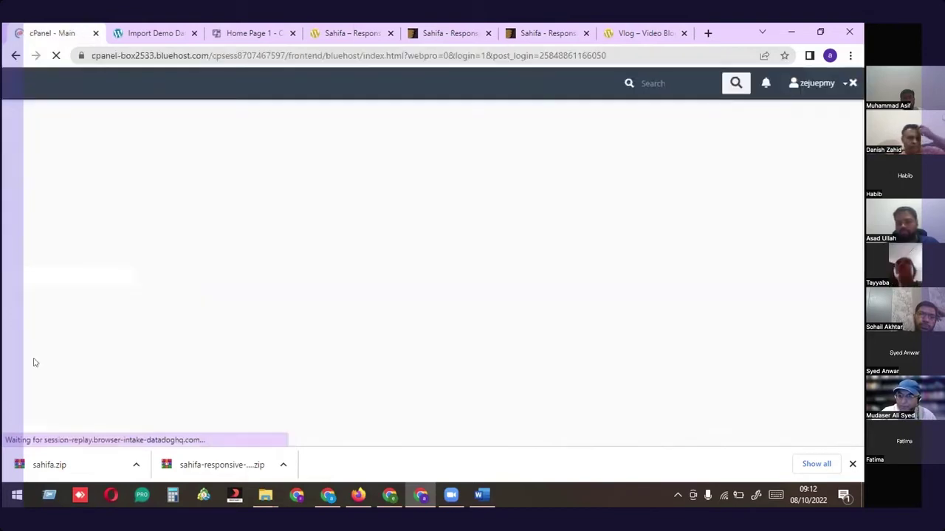
scroll(367, 286, "down", 12)
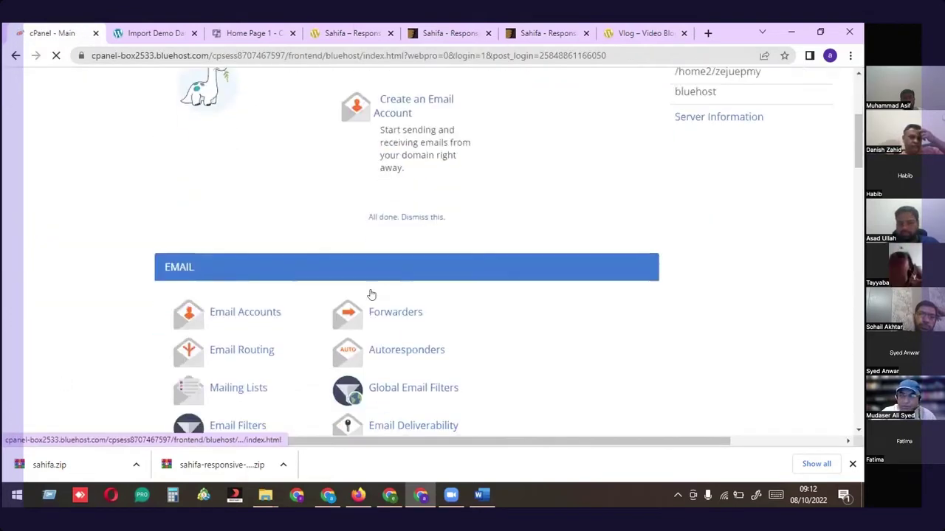
scroll(457, 334, "up", 5)
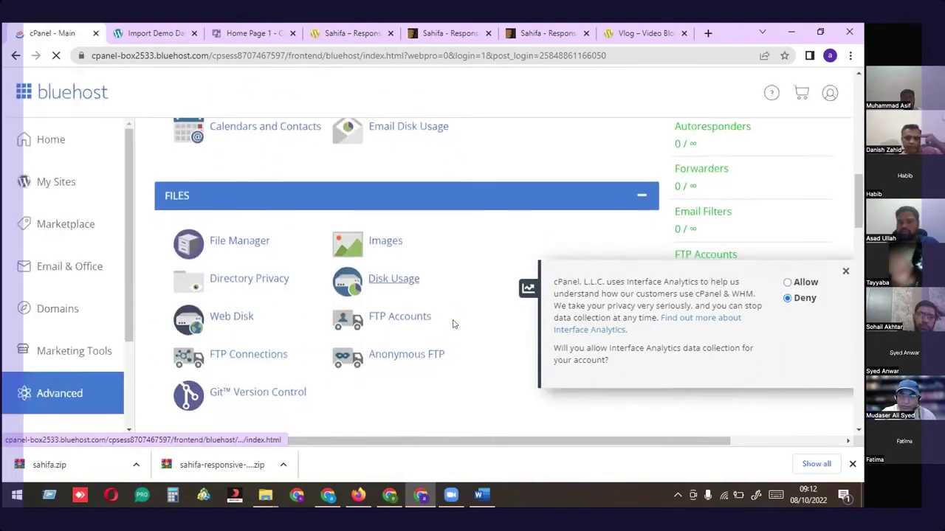
Open the File Manager from cPanel's Files section and dismiss the Interface Analytics notice
left_click(238, 241)
left_click(88, 28)
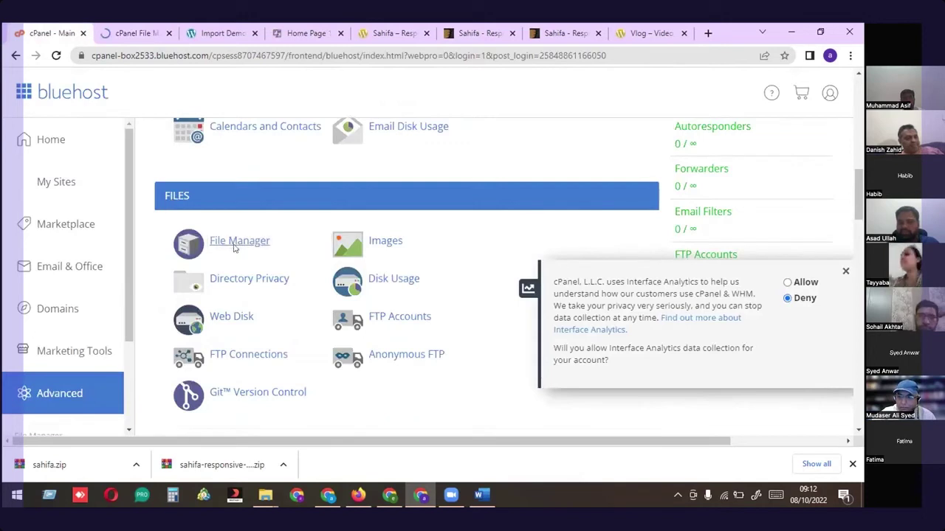
left_click(847, 274)
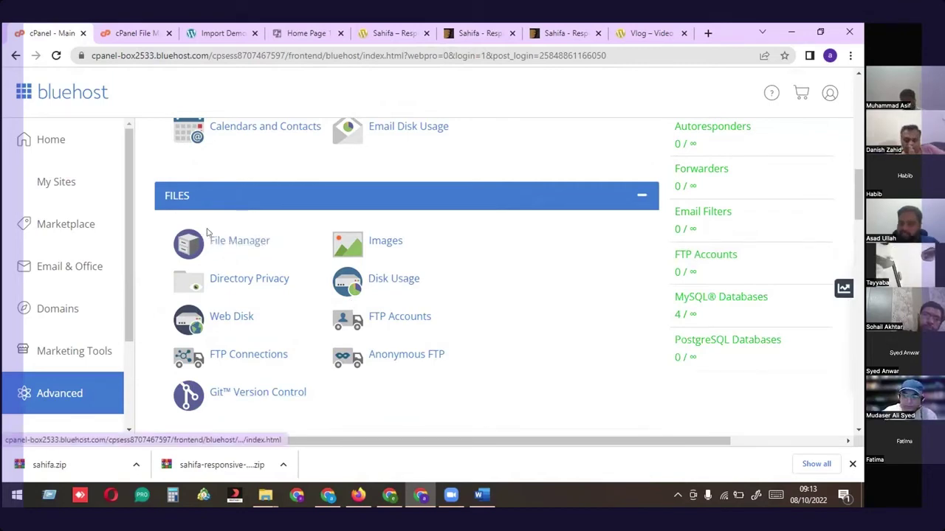
left_click(144, 31)
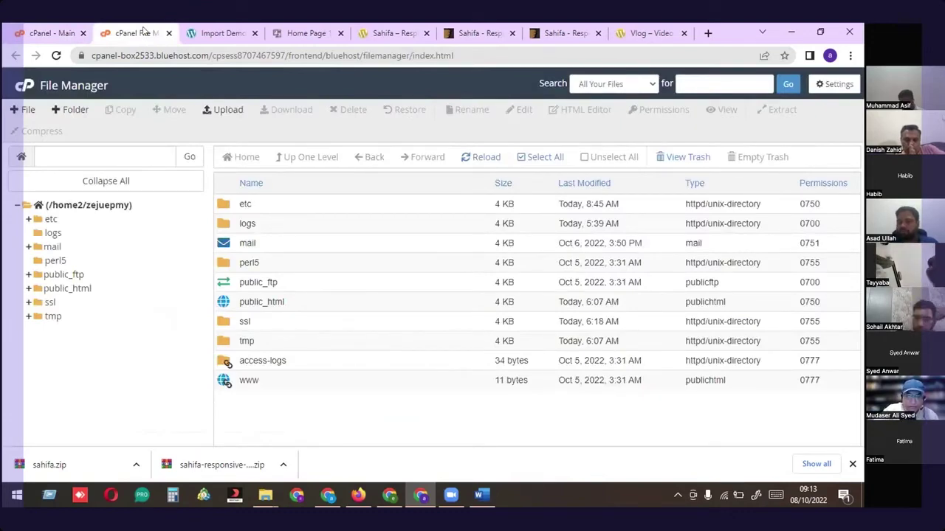
left_click(216, 31)
left_click(131, 33)
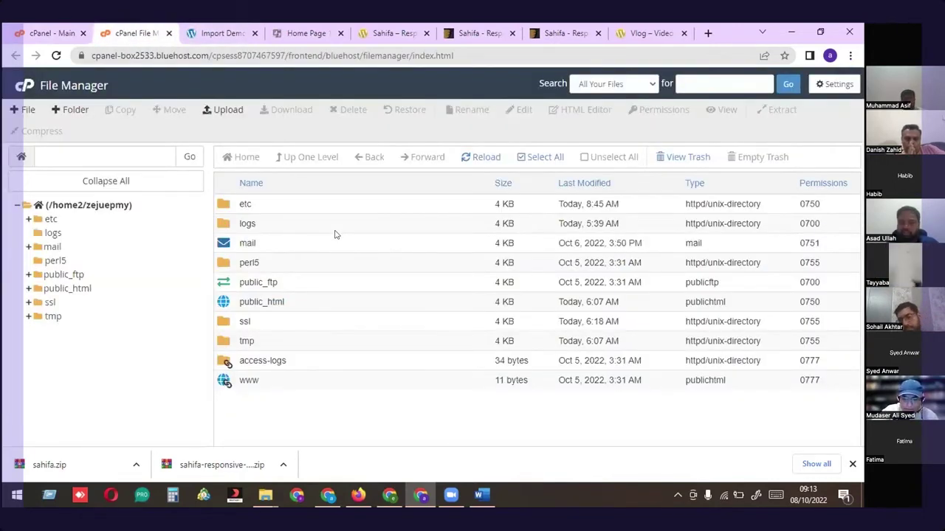
left_click(24, 31)
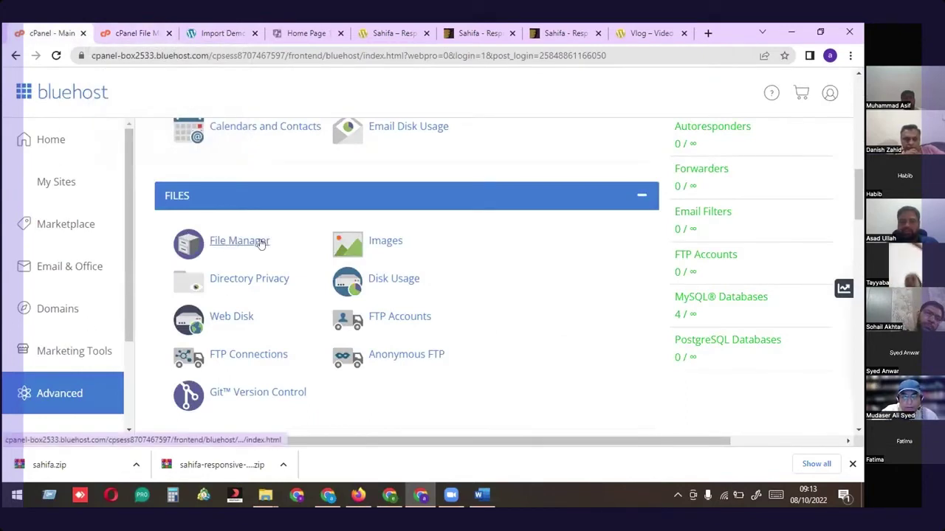
left_click(140, 33)
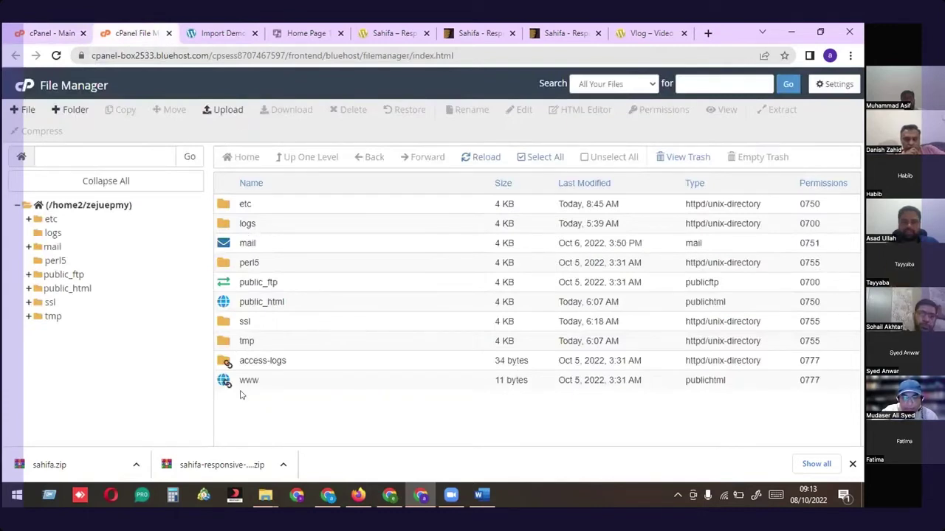
Browse from public_html into wp-content and open its themes folder
left_click(55, 288)
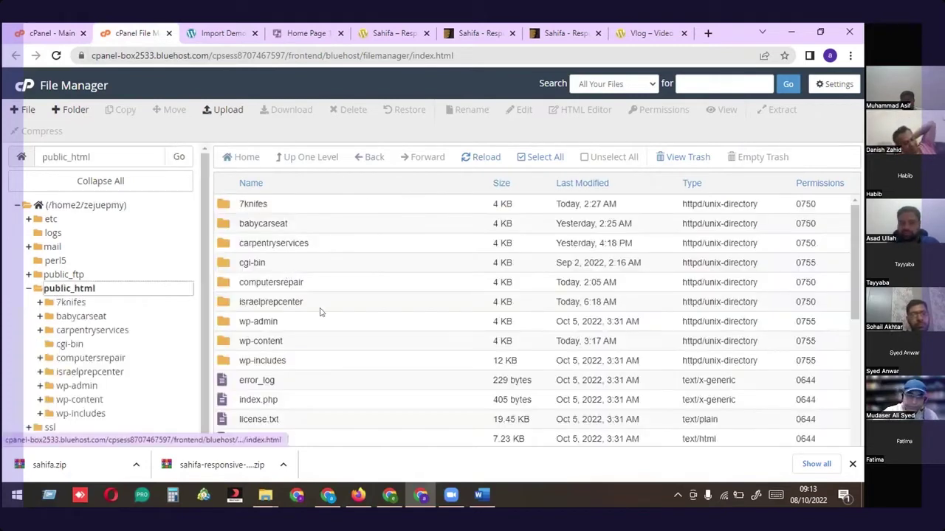
left_click(259, 204)
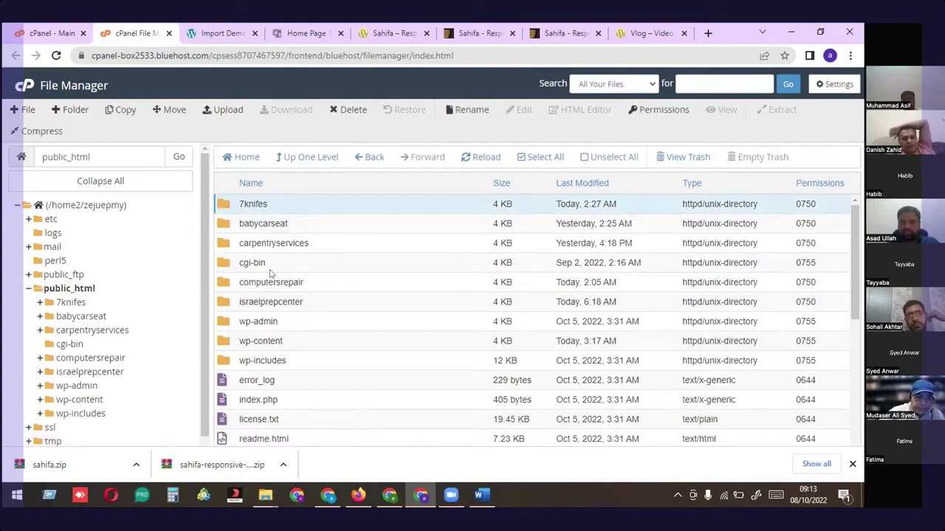
double_click(228, 342)
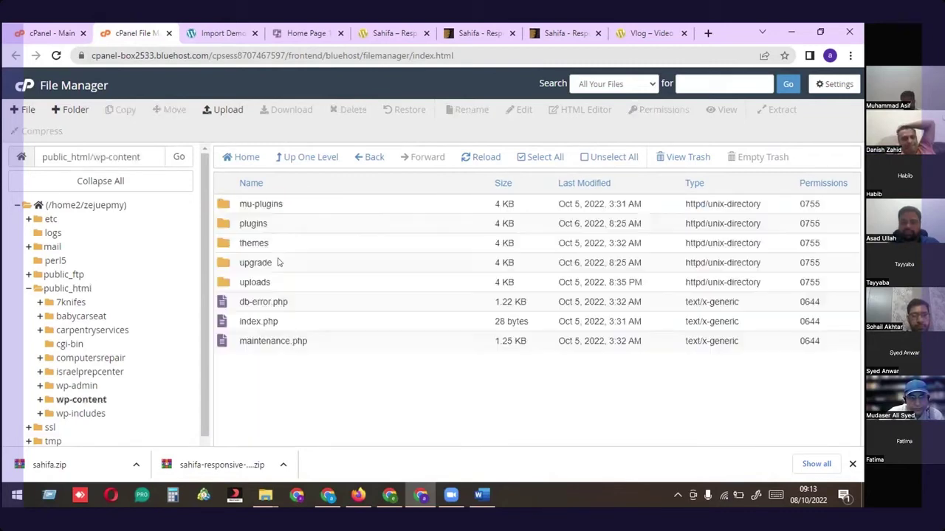
double_click(221, 245)
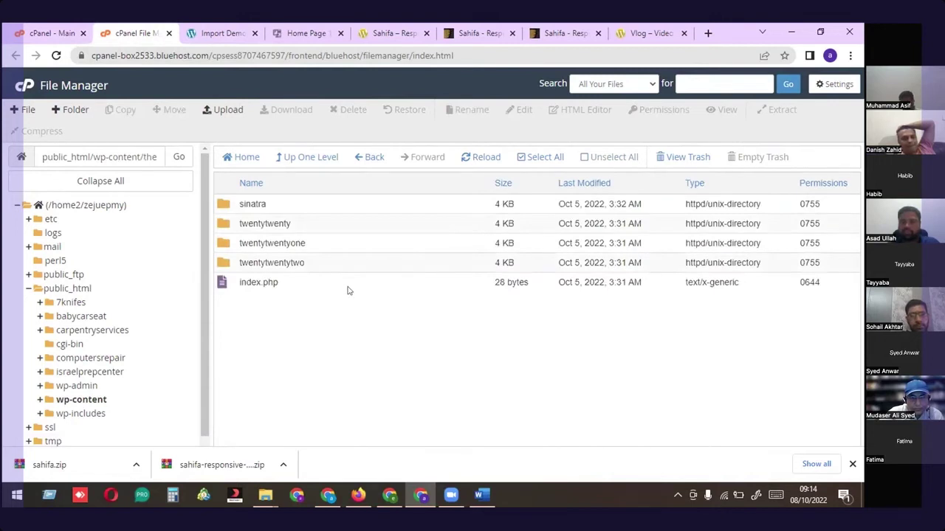
Permanently delete the sinatra theme folder, skipping the trash
left_click(226, 207)
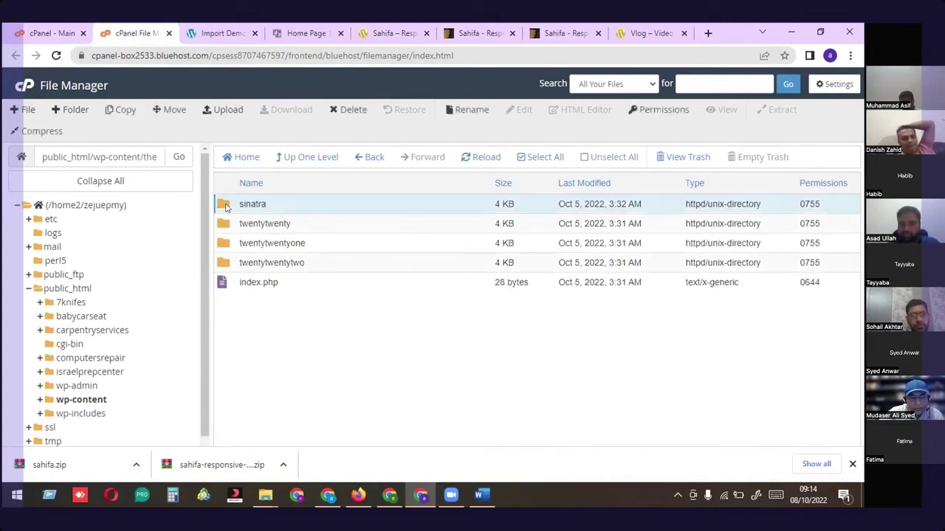
right_click(227, 206)
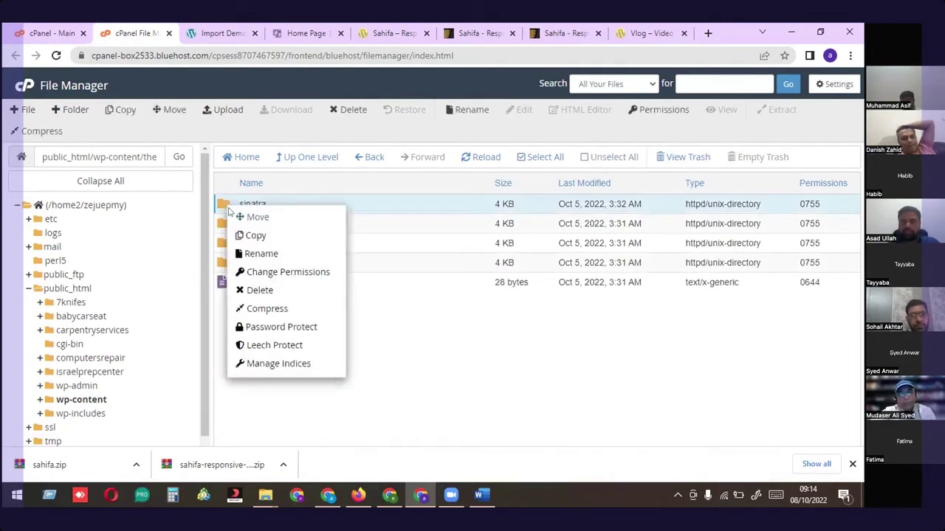
left_click(322, 290)
left_click(386, 262)
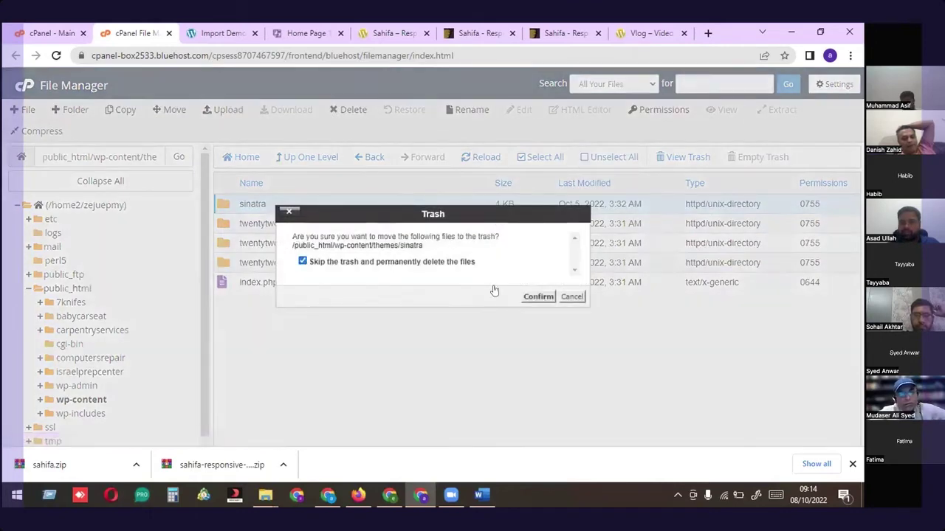
left_click(538, 296)
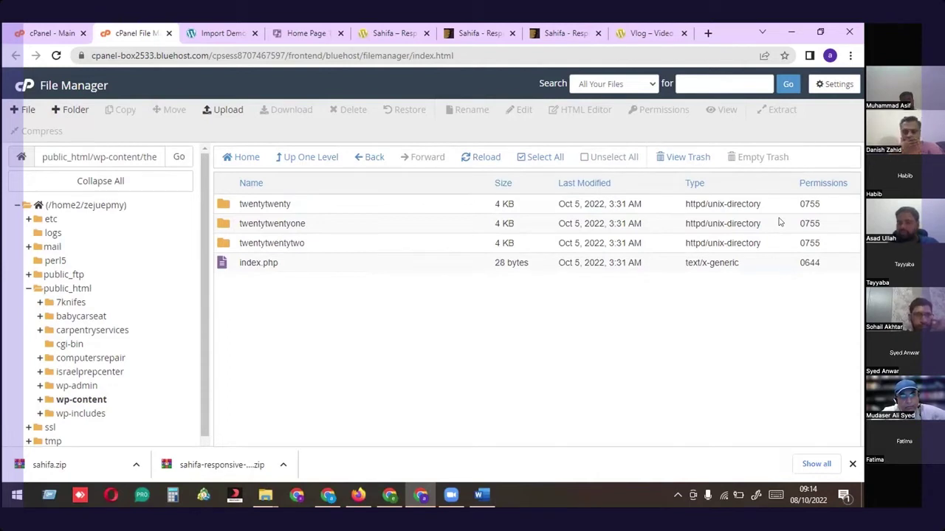
Go back to the 7KNIFE site's Import Demo Data page, reload it and view it up to the admin notices
left_click(218, 30)
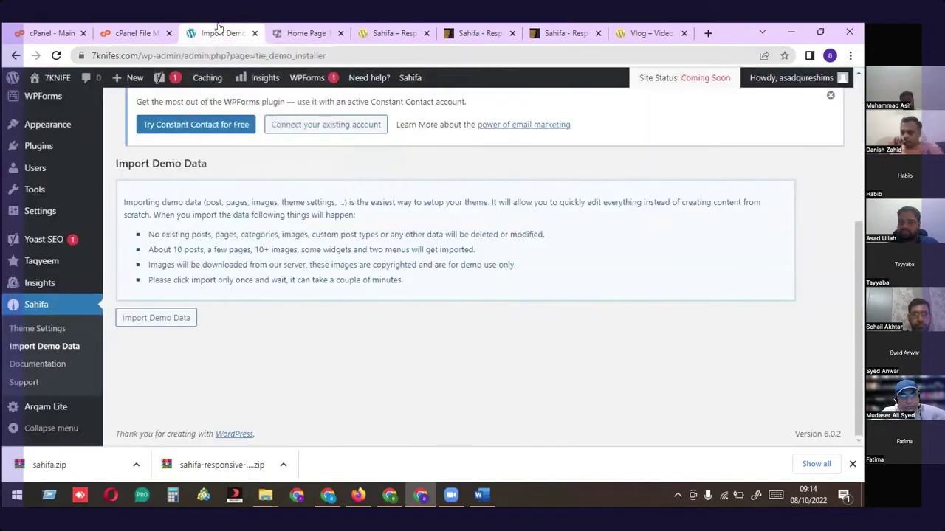
left_click(172, 28)
left_click(179, 30)
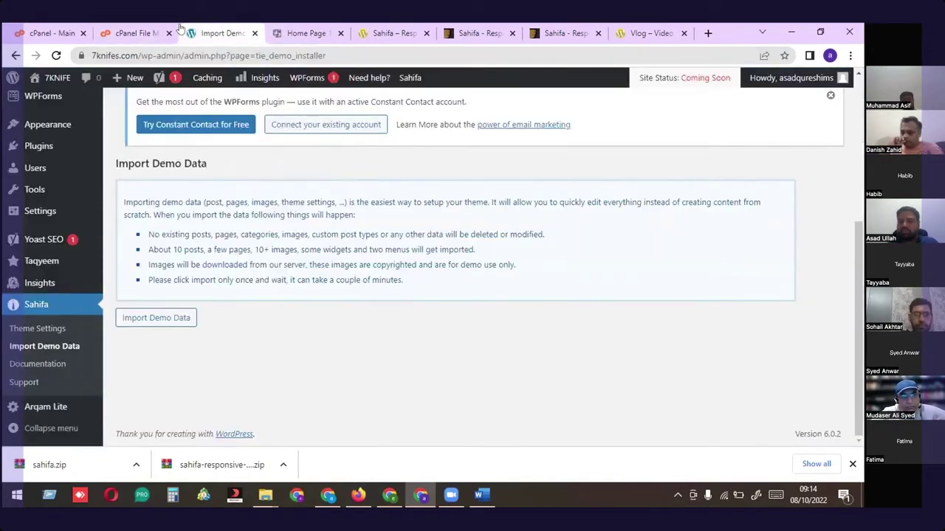
left_click(54, 56)
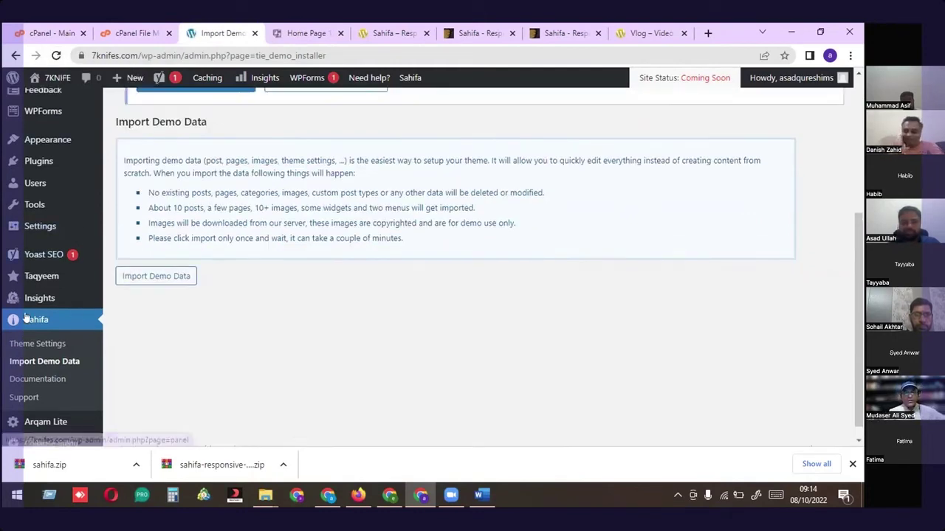
scroll(88, 341, "up", 3)
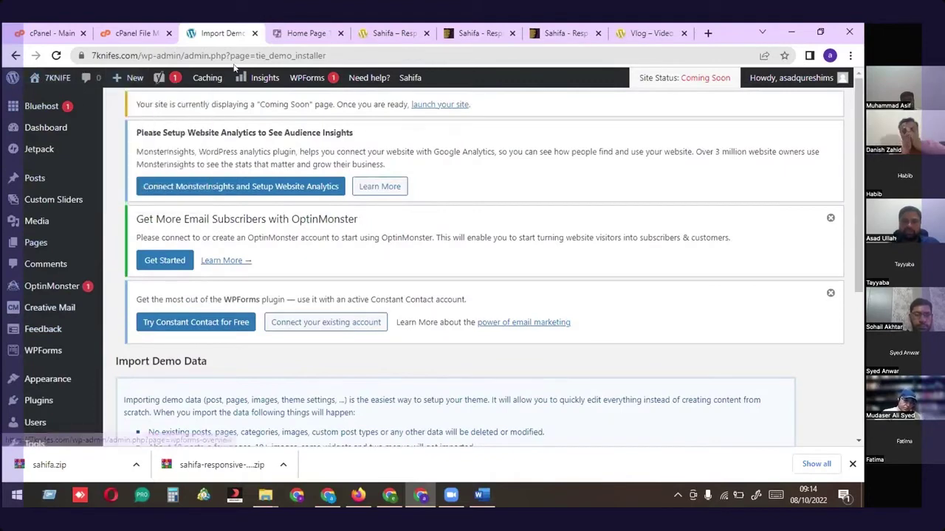
Open the 7knifes.com home page and view it from header to footer
left_click_drag(172, 56, 486, 88)
key("BackSpace")
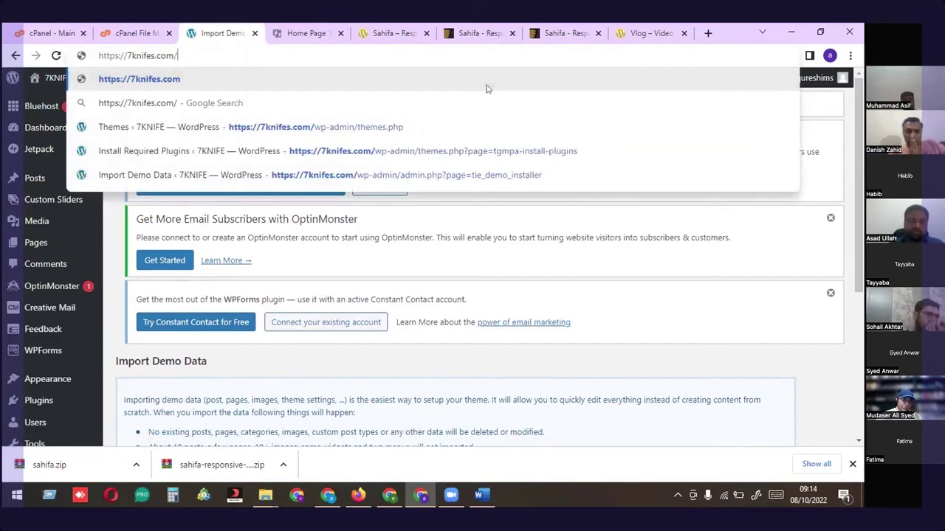
key("Return")
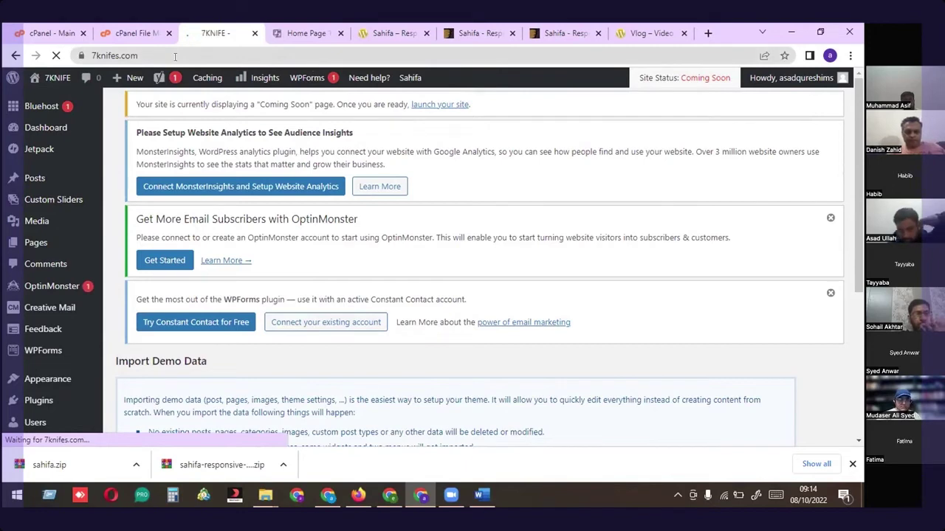
scroll(672, 350, "down", 3)
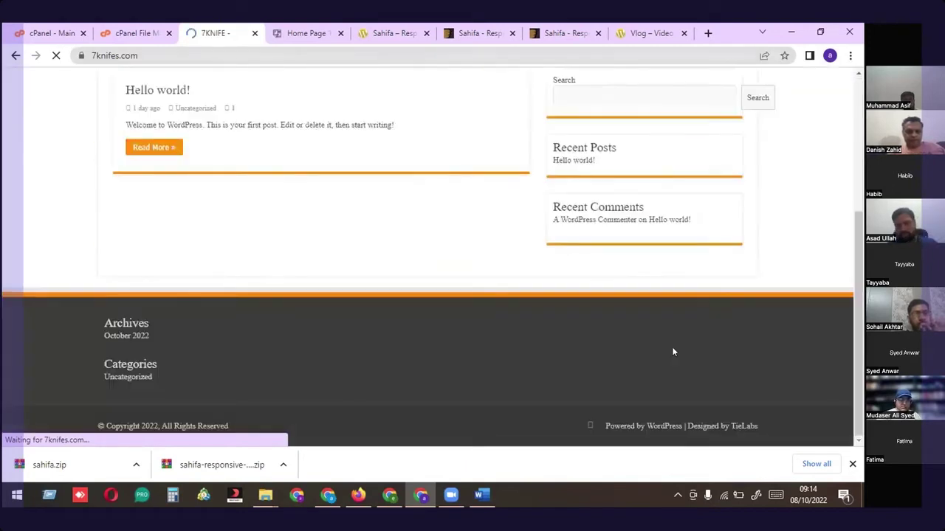
scroll(668, 344, "up", 3)
Open the site's WordPress dashboard at 7knifes.com/wp-admin
left_click(190, 57)
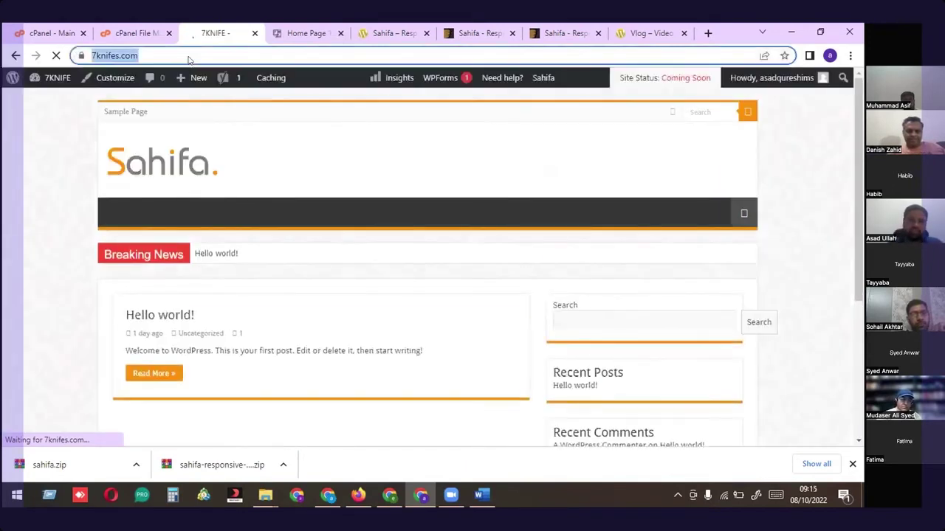
left_click(189, 58)
type("/")
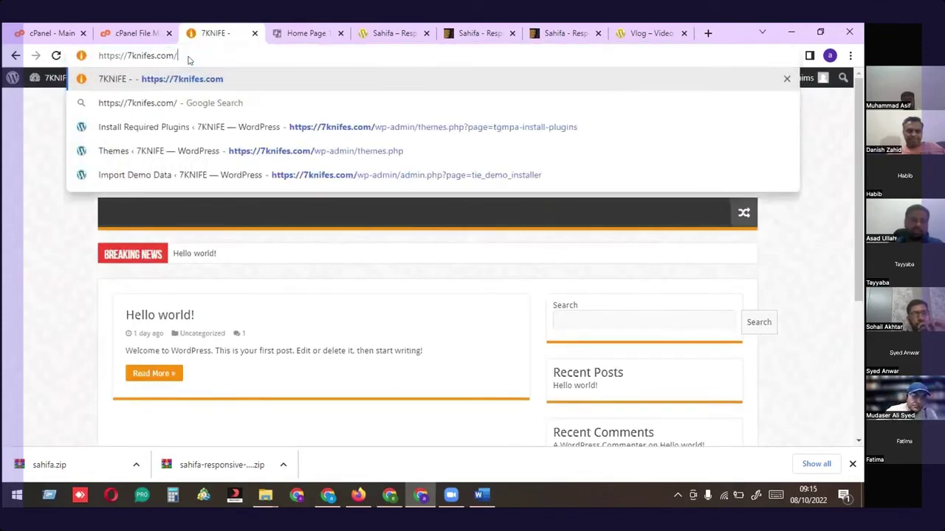
type("wp-admin")
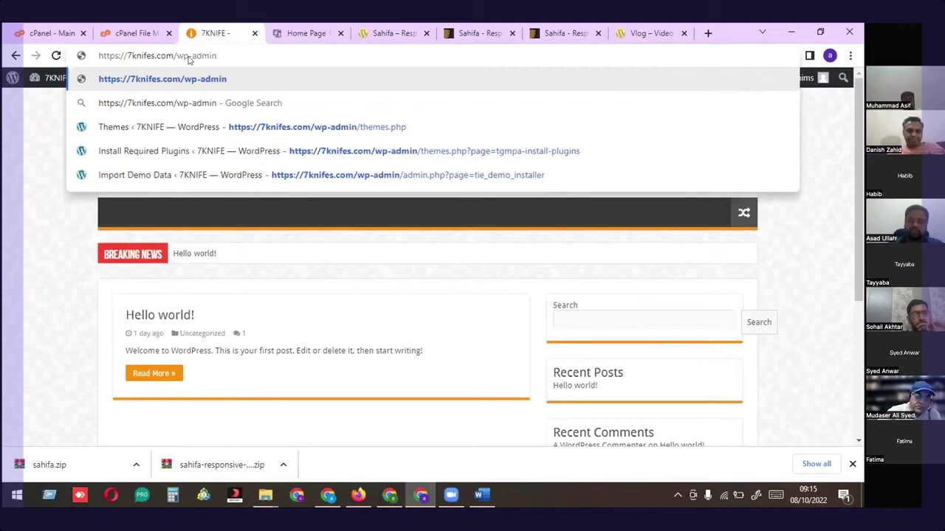
key("Return")
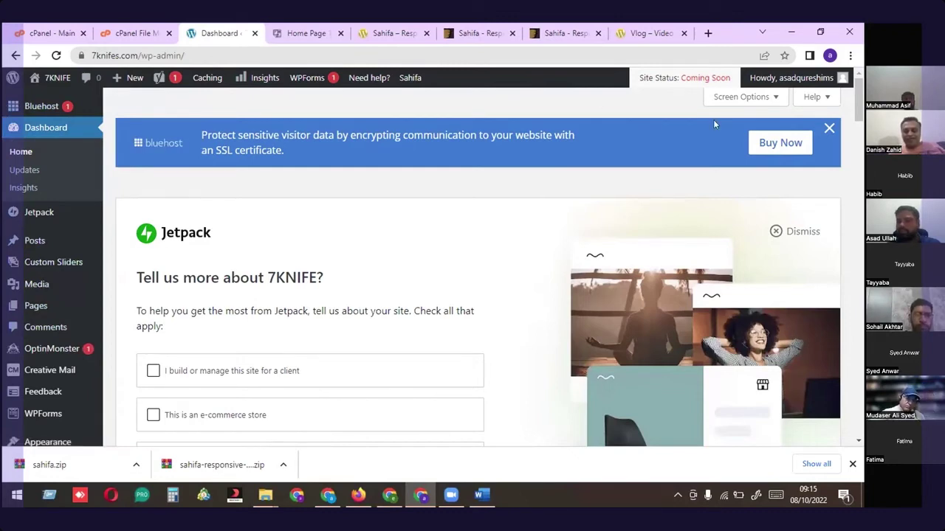
Check the themes folder in File Manager once more, and return to the 7KNIFE dashboard
left_click(134, 34)
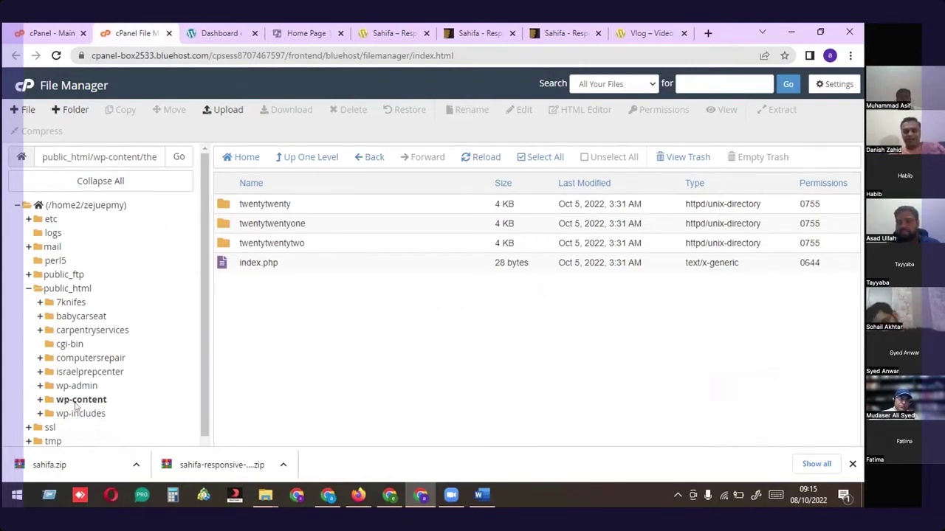
left_click(214, 33)
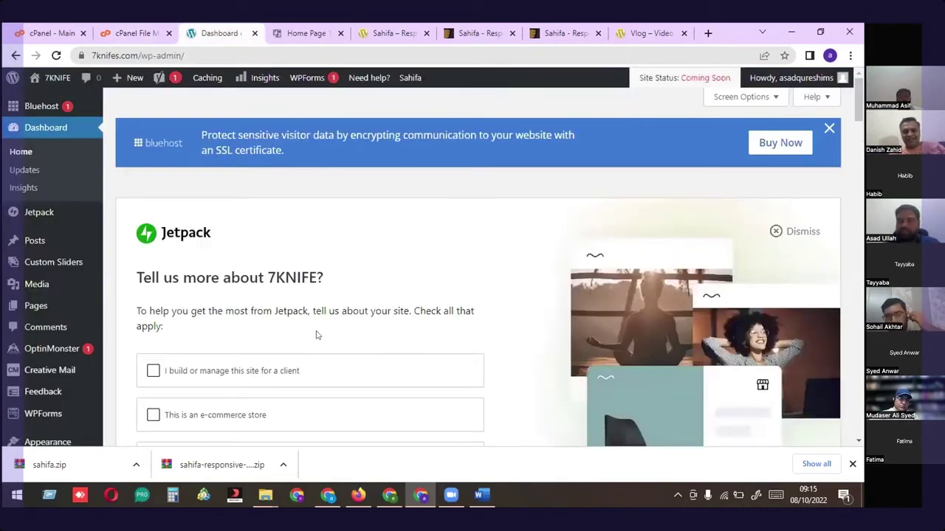
scroll(45, 296, "down", 2)
scroll(42, 363, "up", 2)
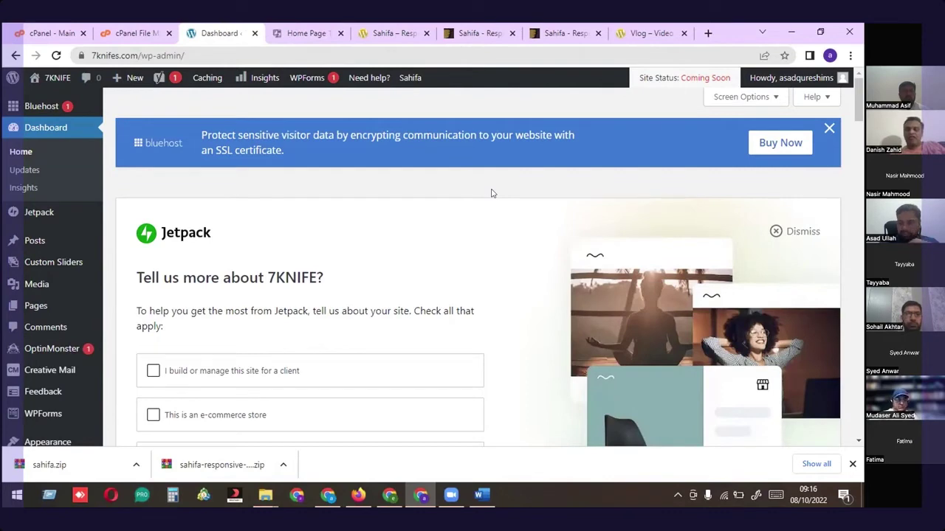
Examine the 7KNIFE dashboard's admin menu, from the Bluehost entry down to the Sahifa entry
mouse_move(147, 28)
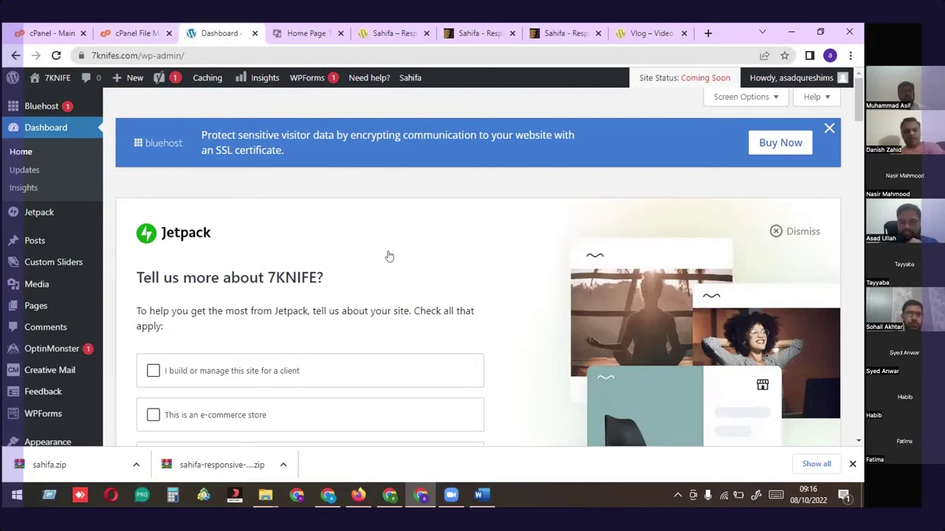
scroll(74, 280, "down", 3)
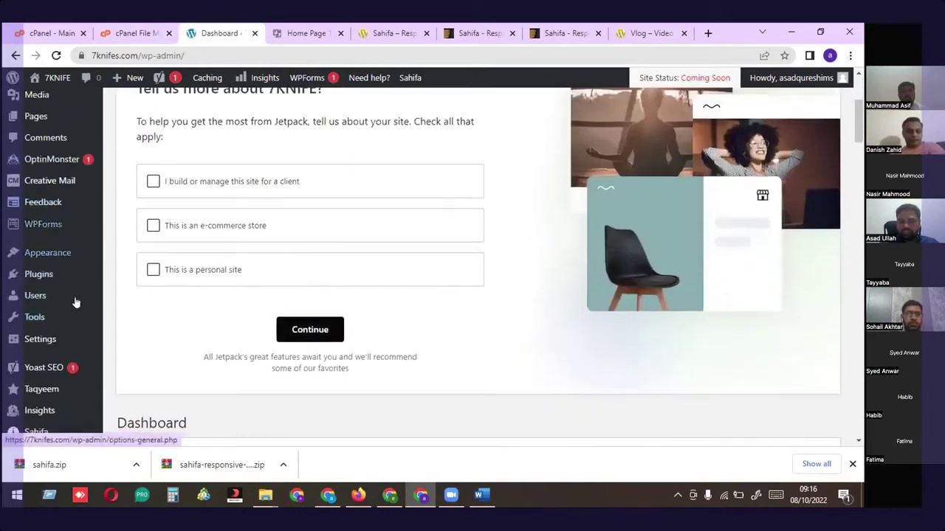
scroll(66, 389, "up", 3)
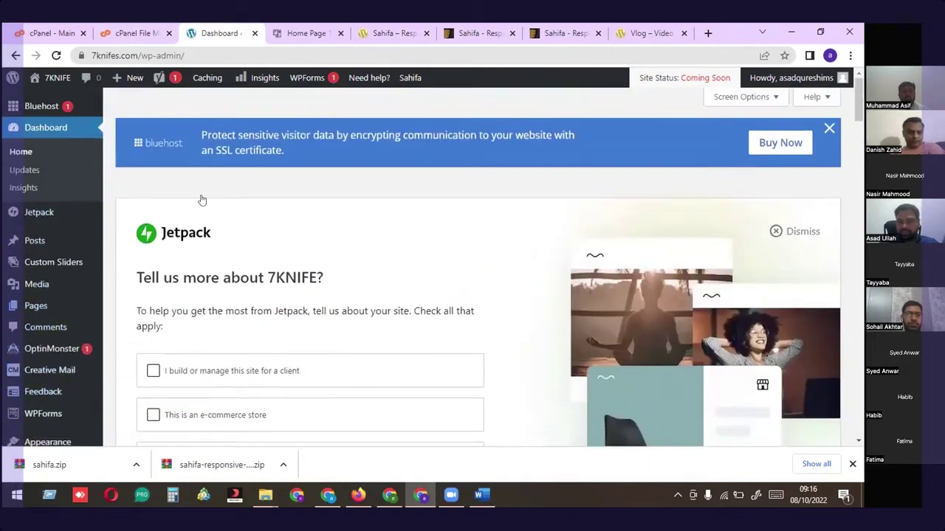
scroll(201, 200, "down", 3)
scroll(269, 275, "up", 3)
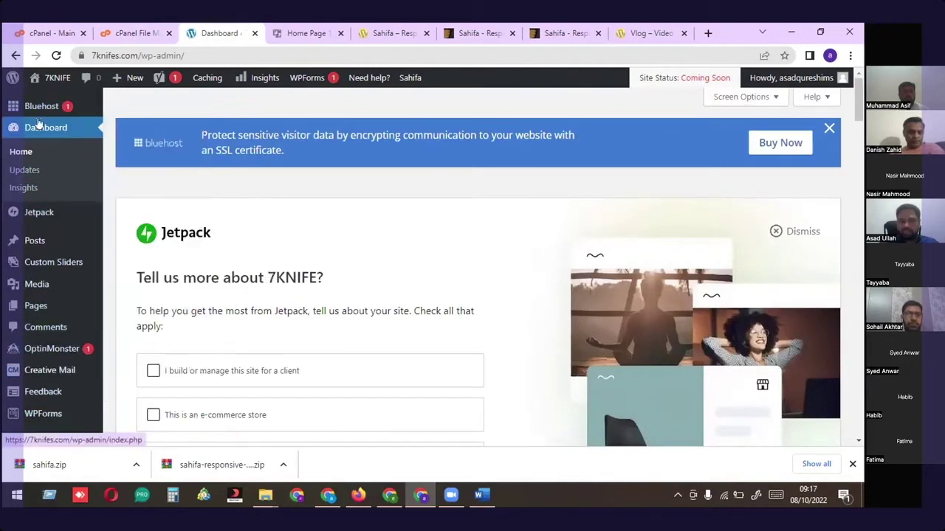
scroll(31, 352, "down", 1)
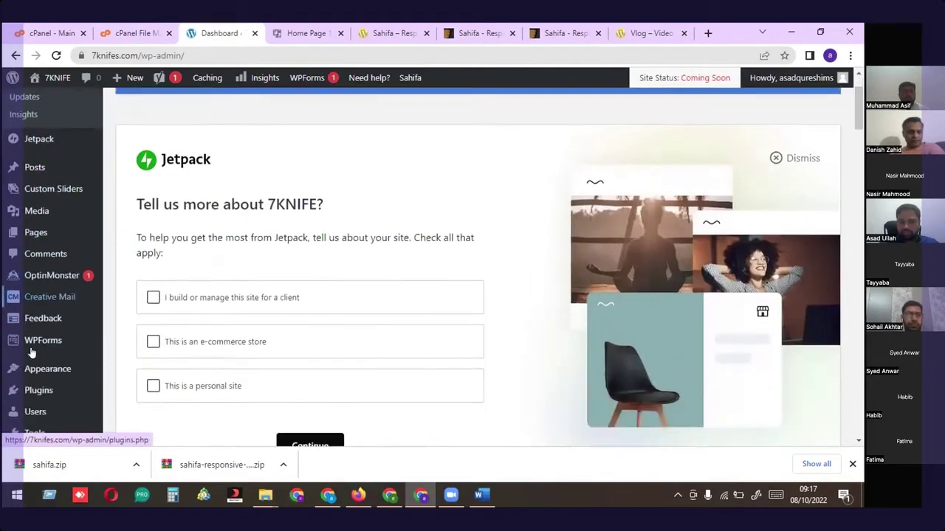
scroll(33, 349, "down", 1)
scroll(45, 322, "up", 3)
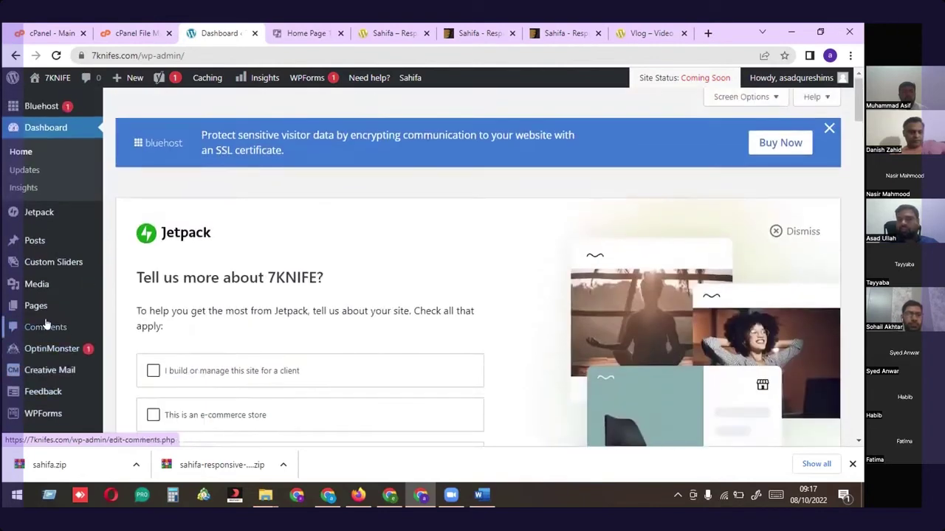
scroll(59, 288, "down", 2)
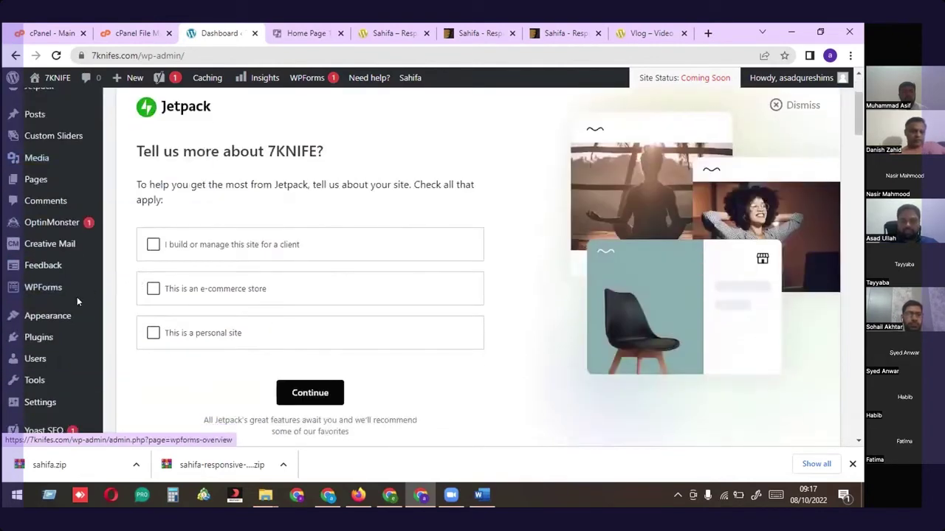
Open the Appearance themes page of the 7KNIFE site and look through all the installed themes
scroll(77, 297, "down", 1)
mouse_move(43, 253)
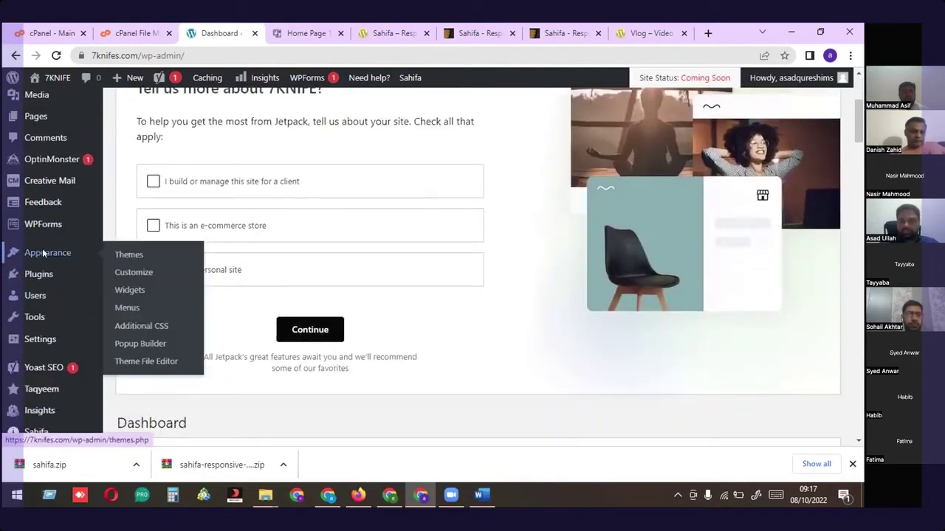
left_click(125, 257)
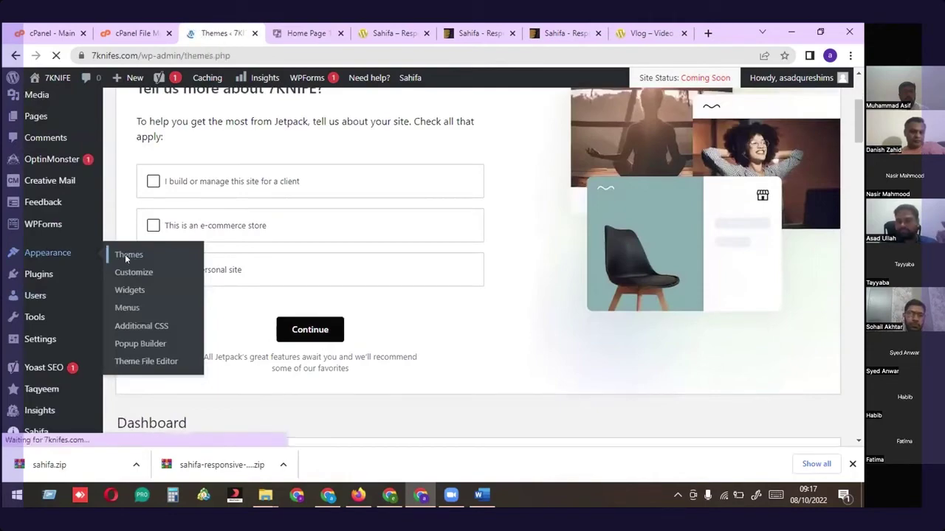
scroll(286, 242, "down", 3)
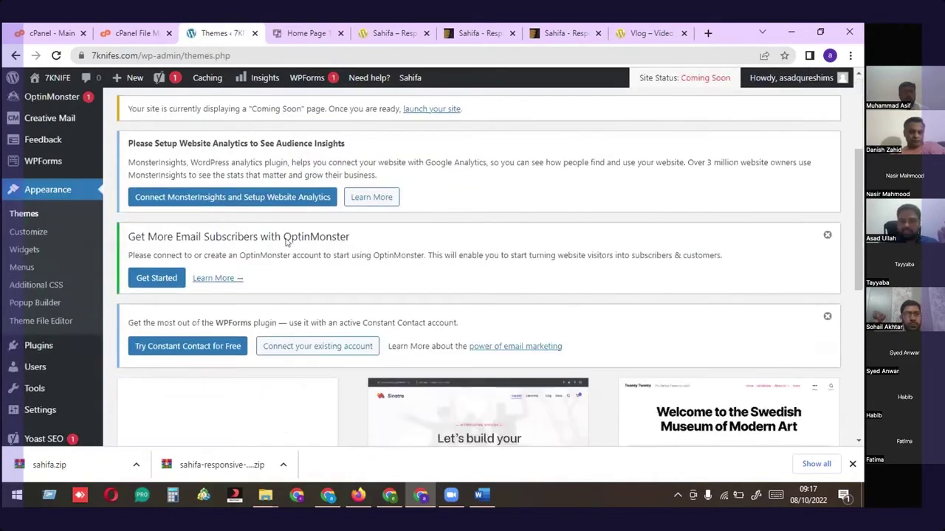
scroll(286, 242, "down", 3)
scroll(289, 243, "up", 2)
scroll(370, 253, "down", 4)
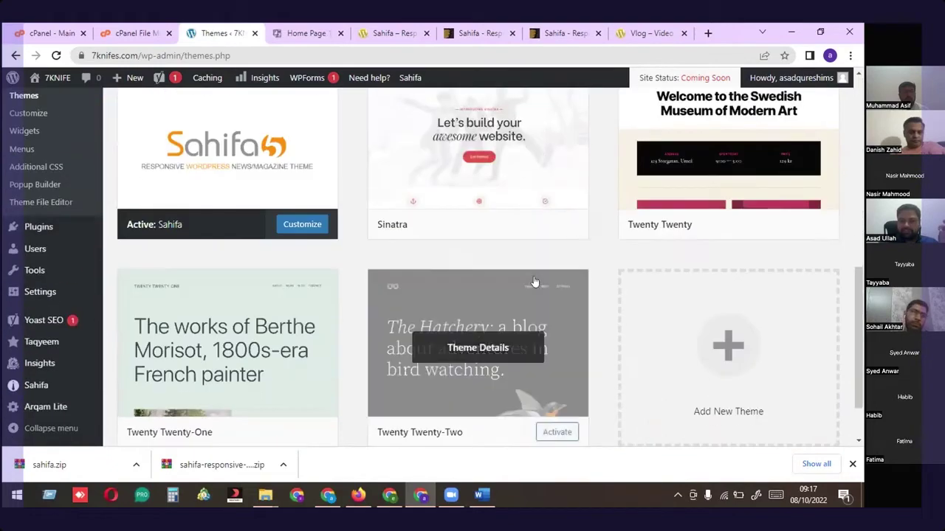
scroll(534, 282, "down", 1)
scroll(389, 436, "up", 1)
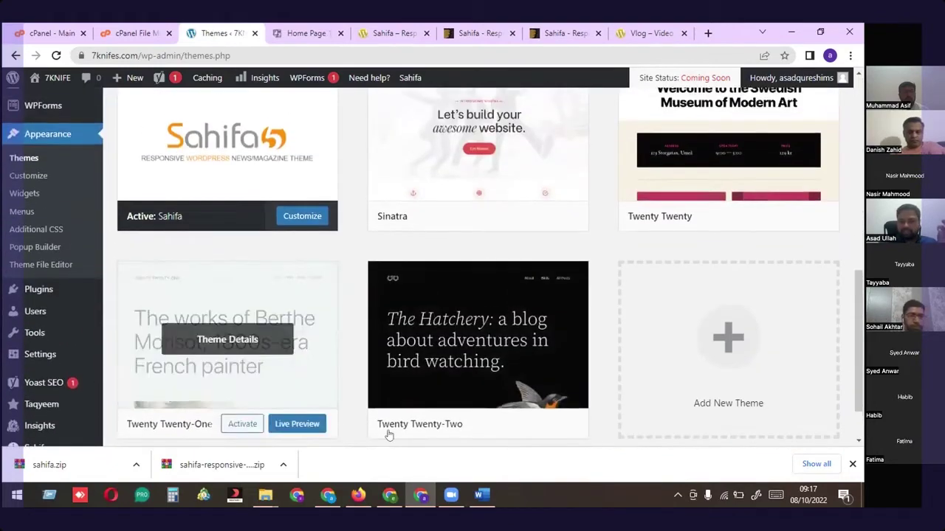
scroll(508, 384, "up", 6)
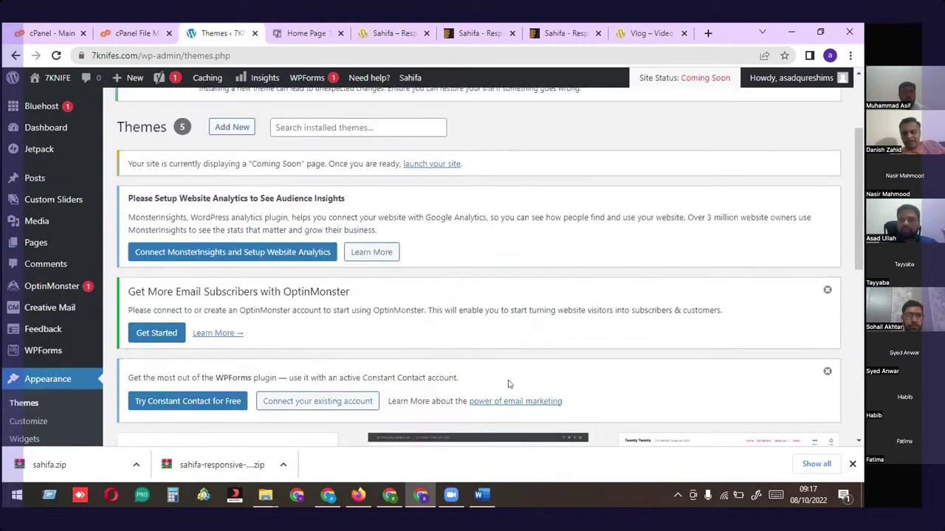
Activate the Sinatra theme in place of Sahifa
scroll(508, 384, "down", 3)
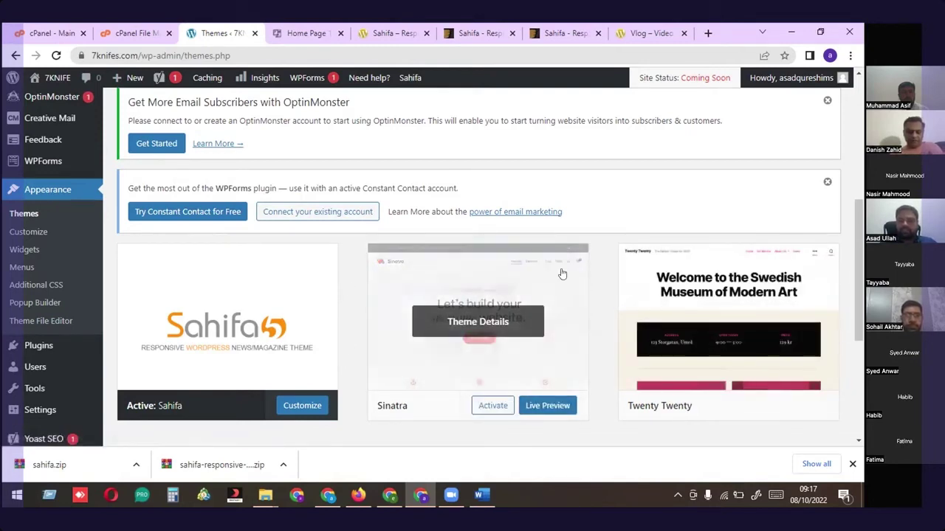
left_click(493, 406)
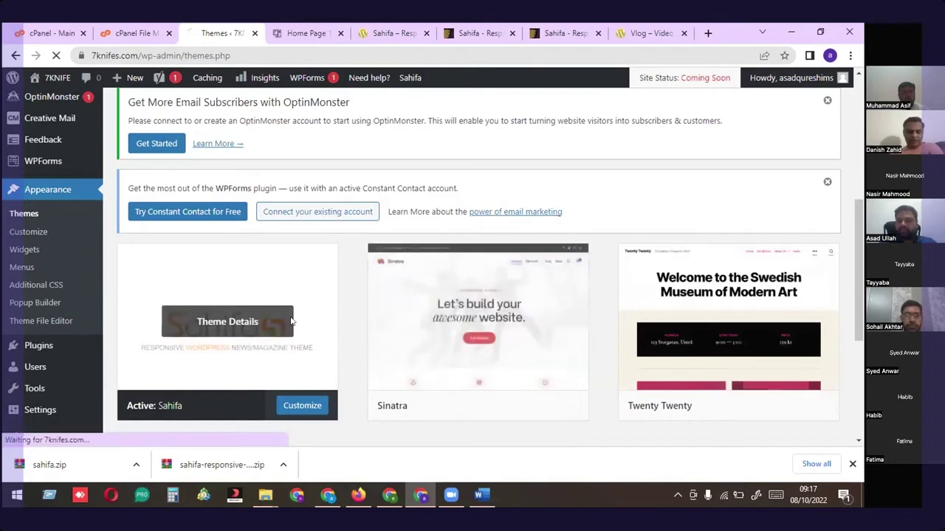
scroll(657, 364, "down", 2)
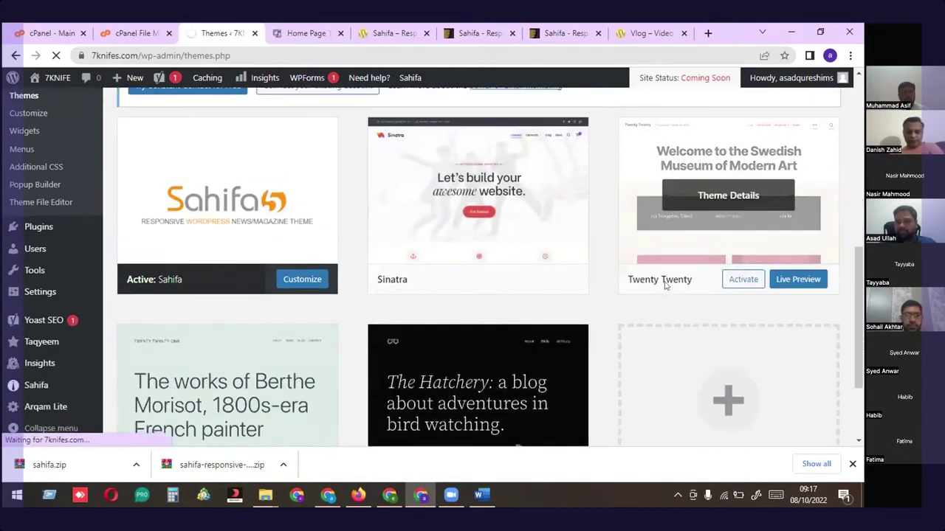
scroll(341, 323, "down", 2)
mouse_move(177, 366)
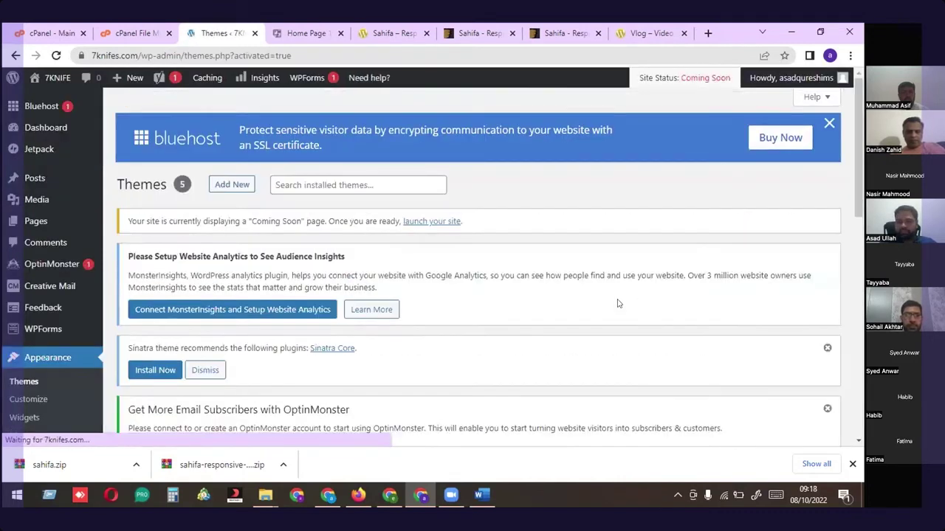
Examine the installed themes list to compare the active Sinatra theme with Sahifa and the other available themes
scroll(619, 304, "down", 3)
scroll(619, 303, "down", 3)
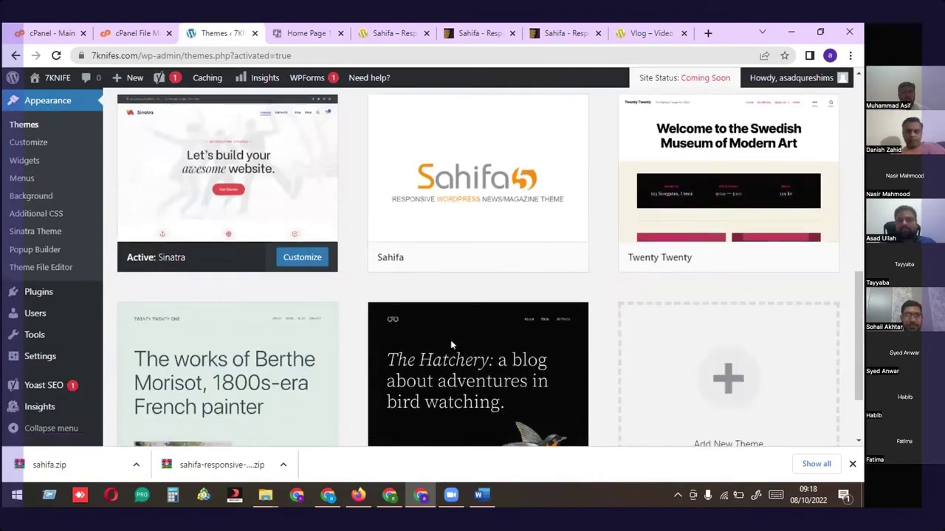
scroll(452, 345, "up", 3)
scroll(384, 318, "down", 3)
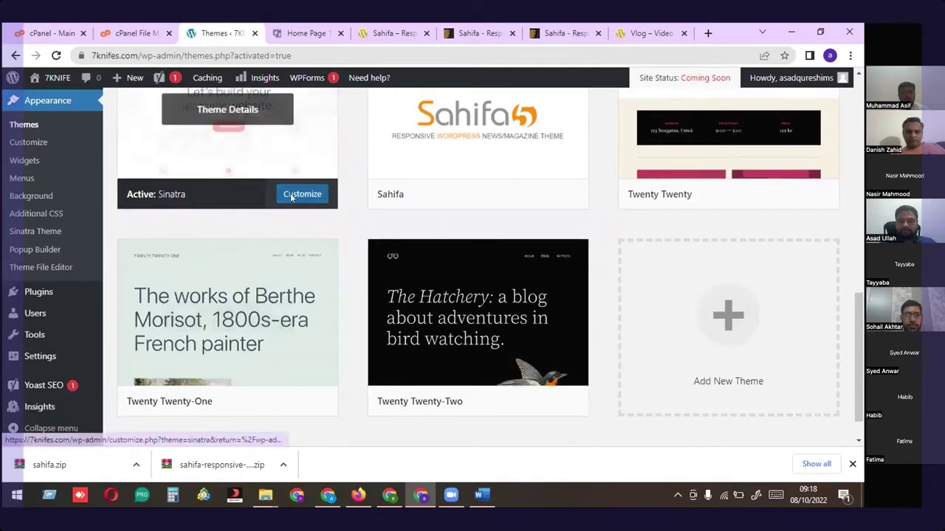
scroll(473, 243, "up", 2)
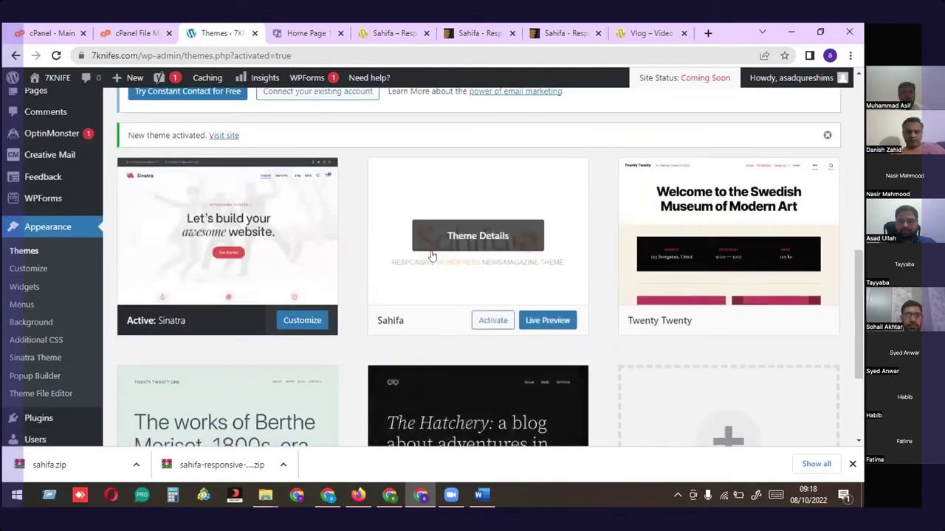
scroll(473, 295, "down", 3)
scroll(764, 345, "up", 4)
scroll(745, 350, "down", 1)
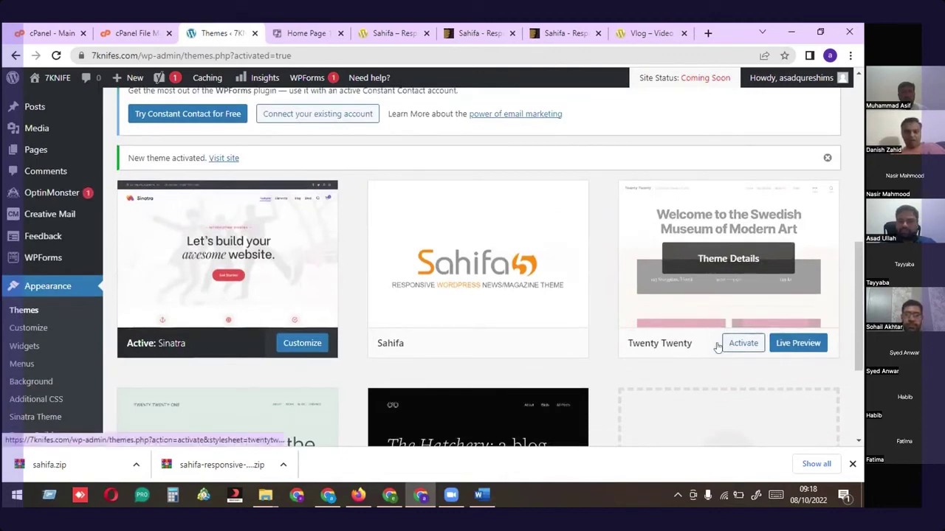
Activate the Twenty Twenty-Two theme and check it in the installed themes list
scroll(718, 347, "down", 2)
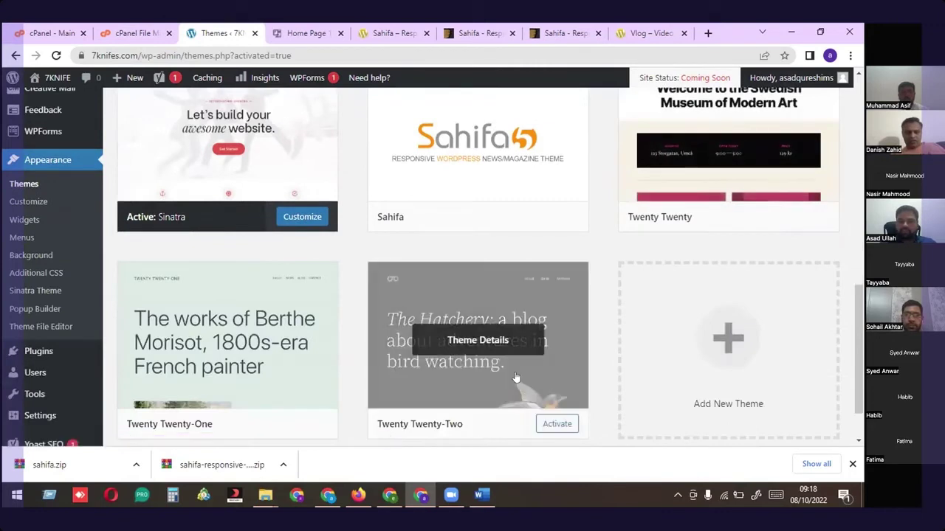
left_click(557, 424)
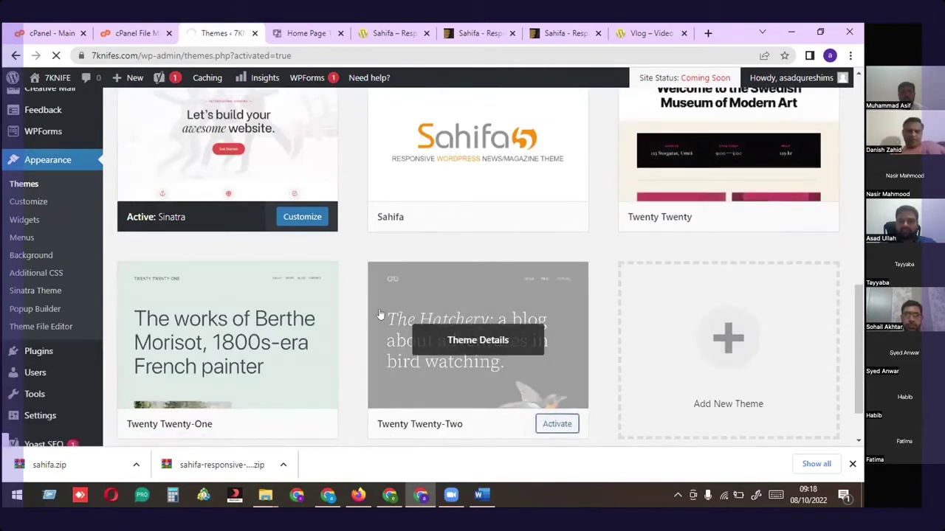
scroll(373, 308, "down", 3)
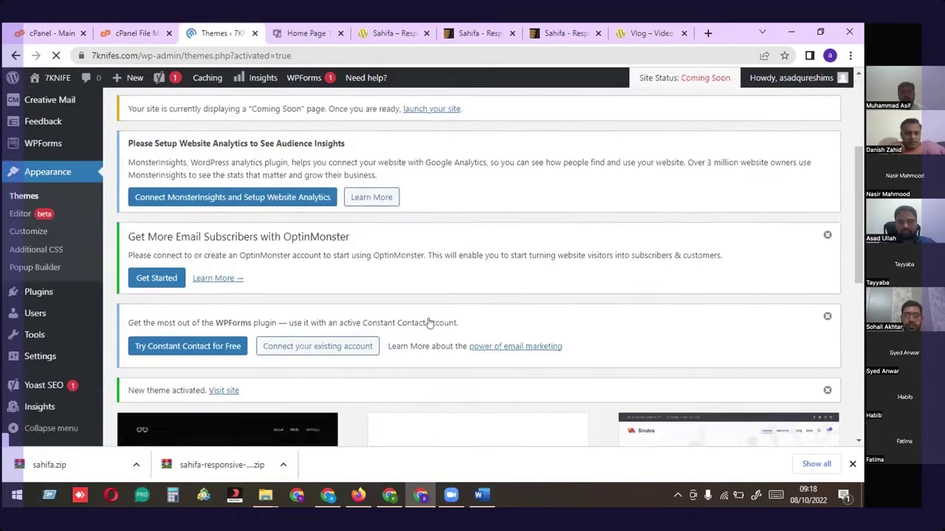
scroll(458, 333, "down", 5)
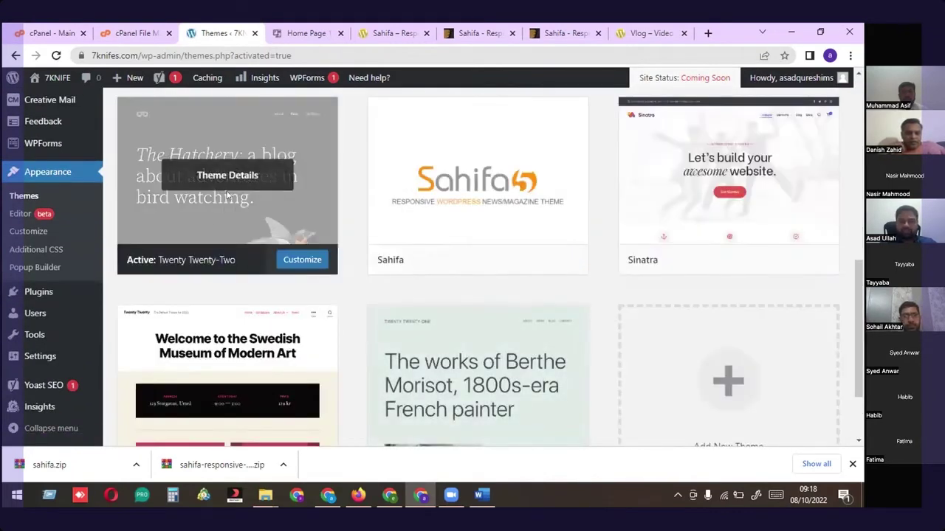
Open the active Twenty Twenty-Two theme for customizing, and try to bring up the link options for Visit Site
left_click(303, 260)
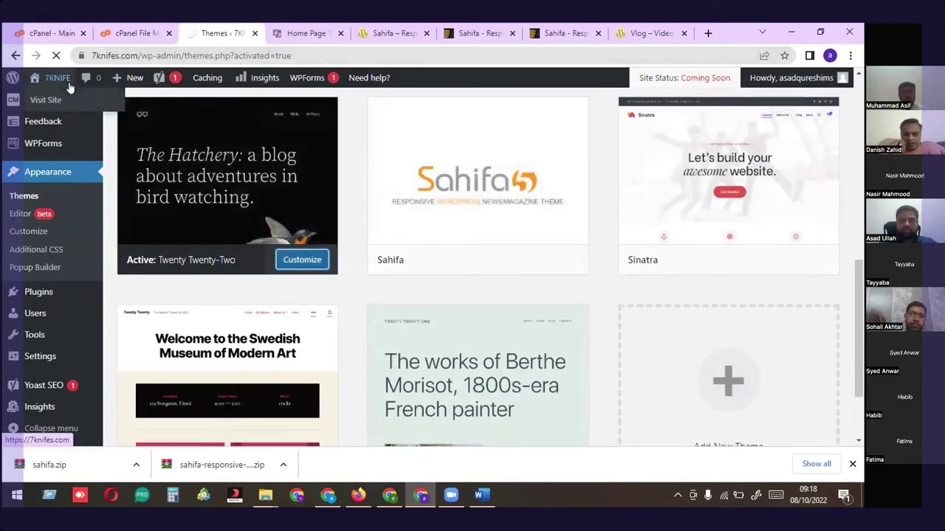
right_click(41, 100)
right_click(39, 100)
right_click(37, 99)
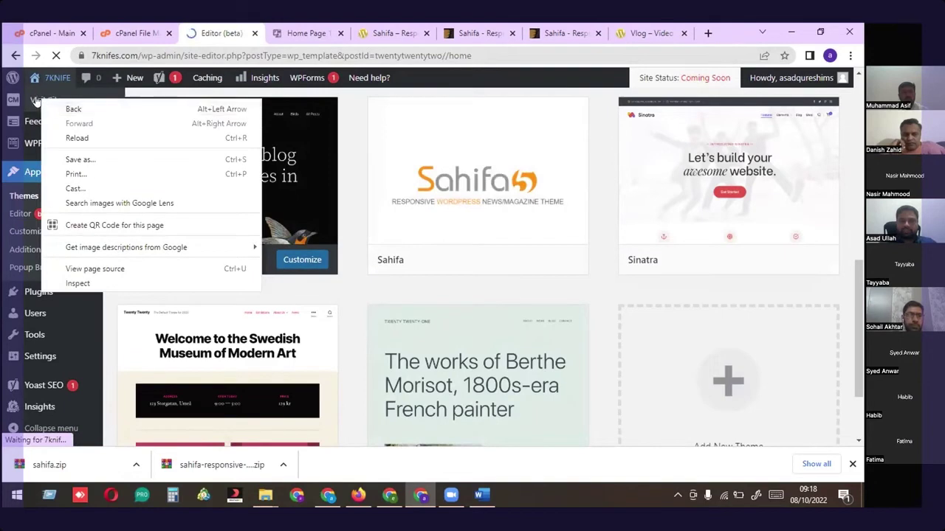
left_click(349, 27)
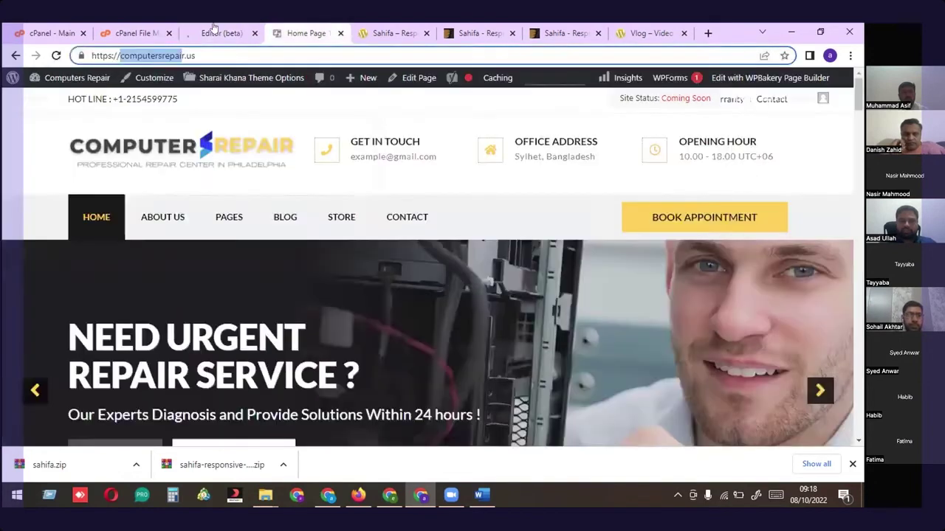
left_click(212, 28)
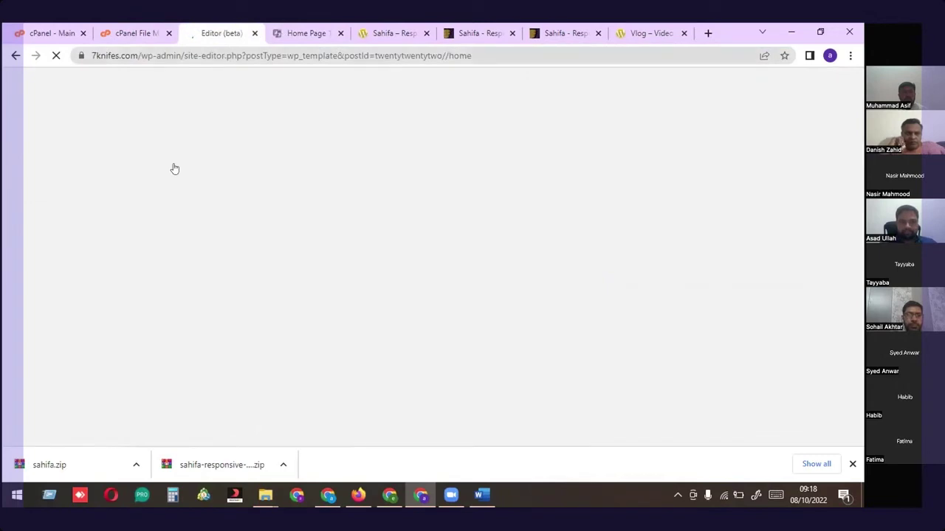
left_click_drag(137, 56, 98, 61)
key("ctrl+c")
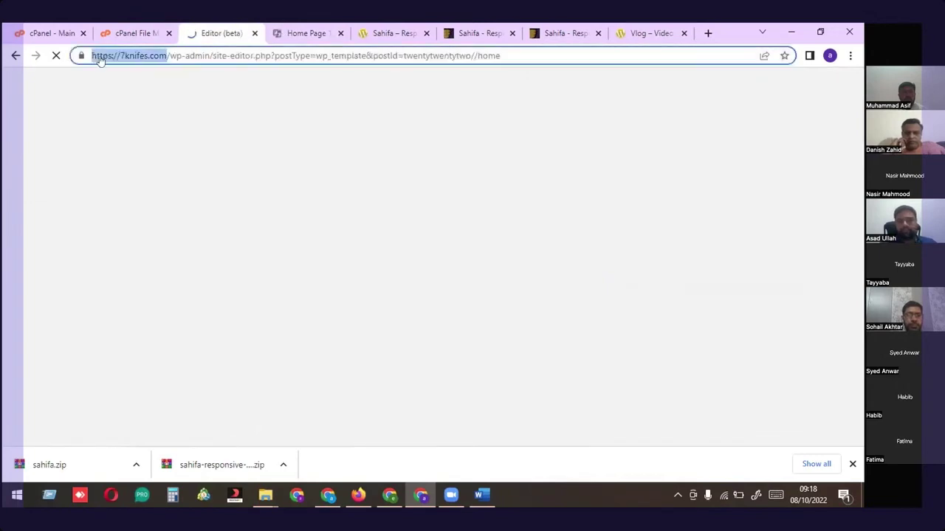
left_click(331, 30)
left_click(394, 31)
key("ctrl+v")
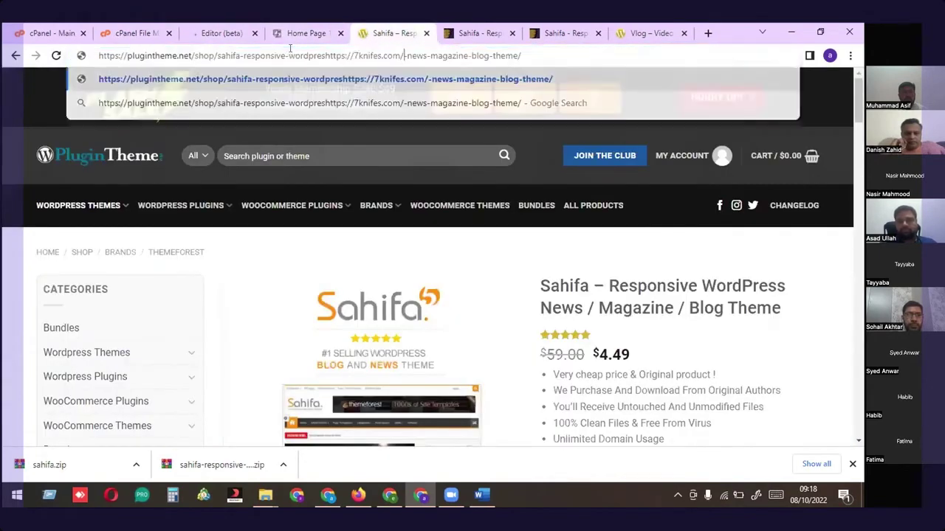
key("Return")
left_click_drag(379, 32, 332, 29)
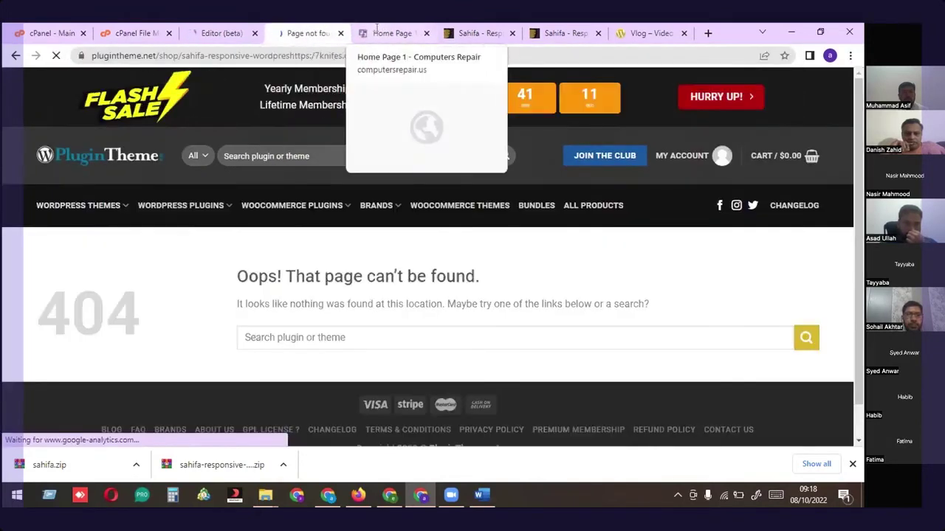
Close the PluginTheme page-not-found tab and return to the 7KNIFE site editor
left_click(257, 29)
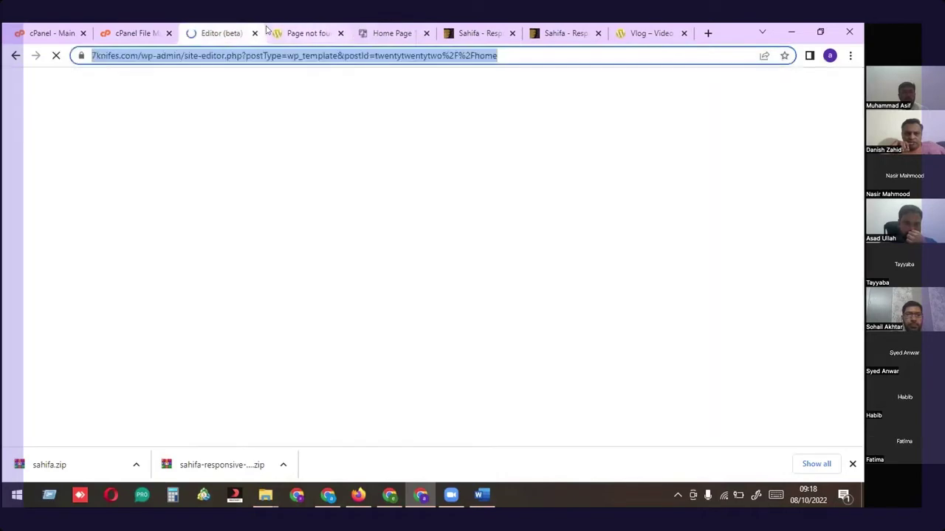
left_click(306, 31)
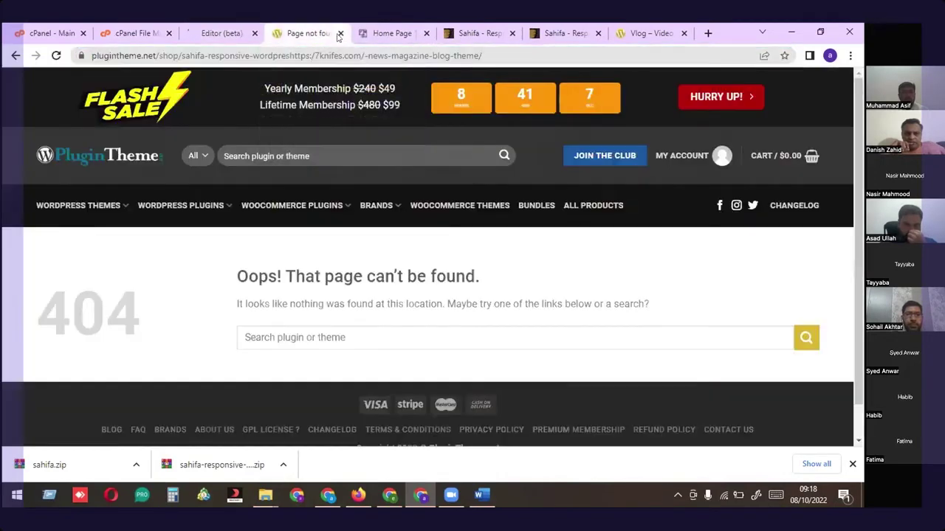
left_click(340, 34)
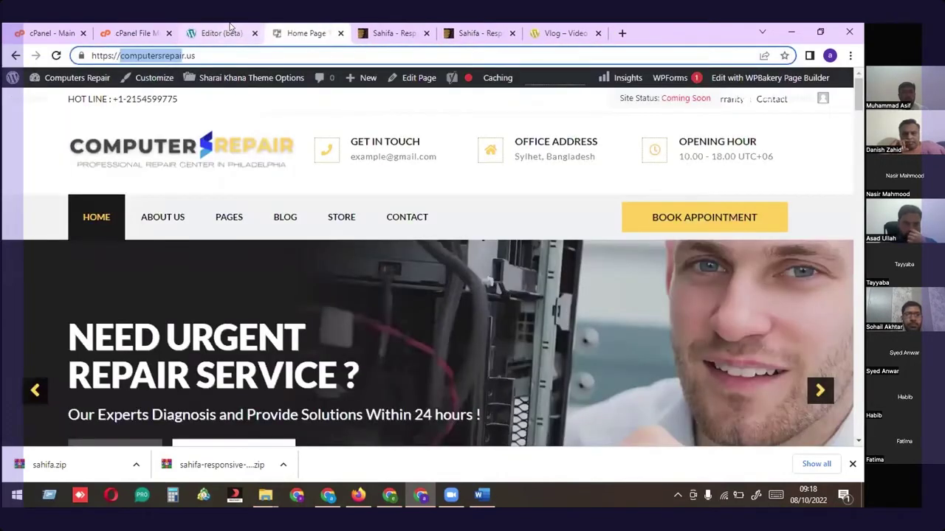
left_click(207, 30)
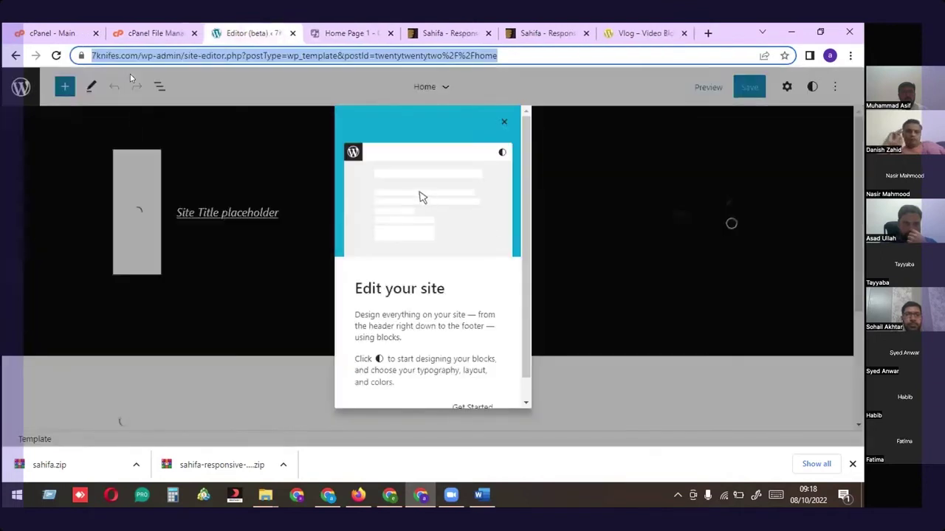
Load 7knifes.com in the browser tab that holds the Computer Repair site
key("ctrl+Tab")
left_click(250, 54)
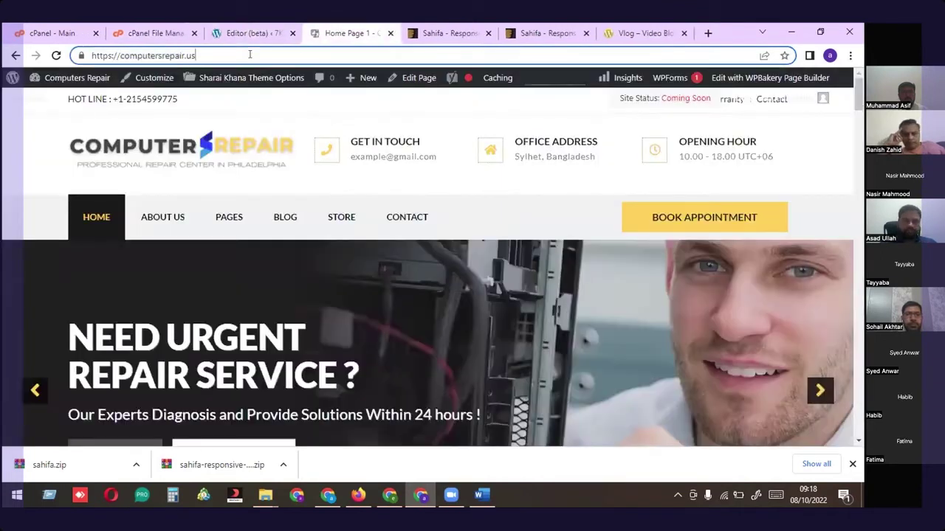
key("ctrl+a")
key("BackSpace")
type("7")
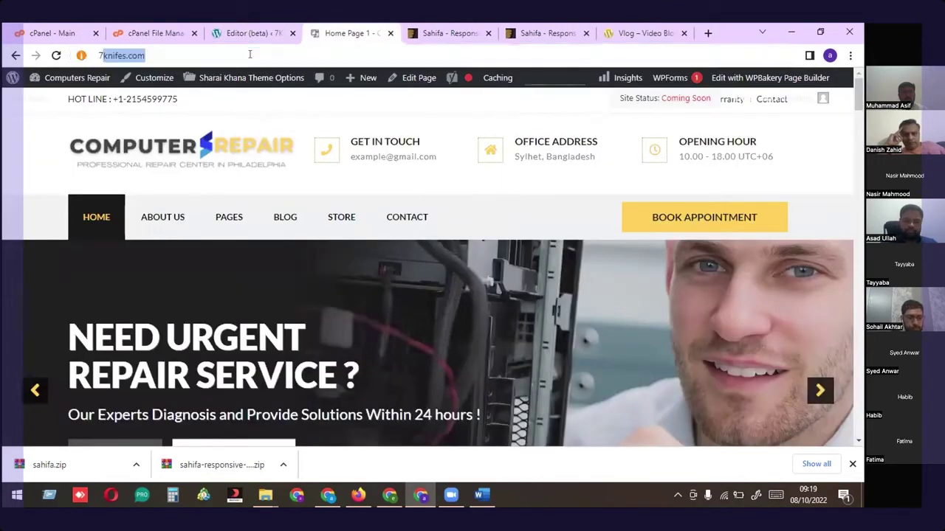
type("k")
key("Return")
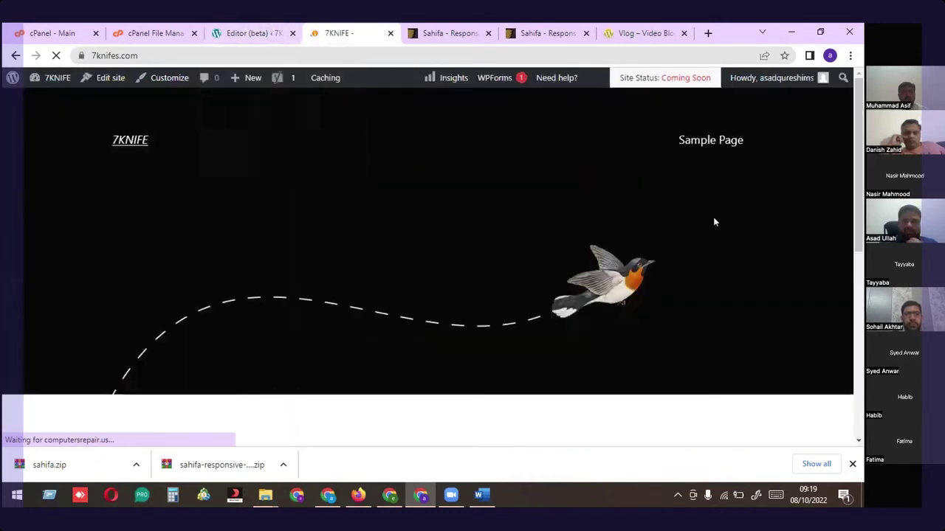
View the 7KNIFE home page under Twenty Twenty-Two down to its footer, and return to the site editor
scroll(399, 284, "down", 2)
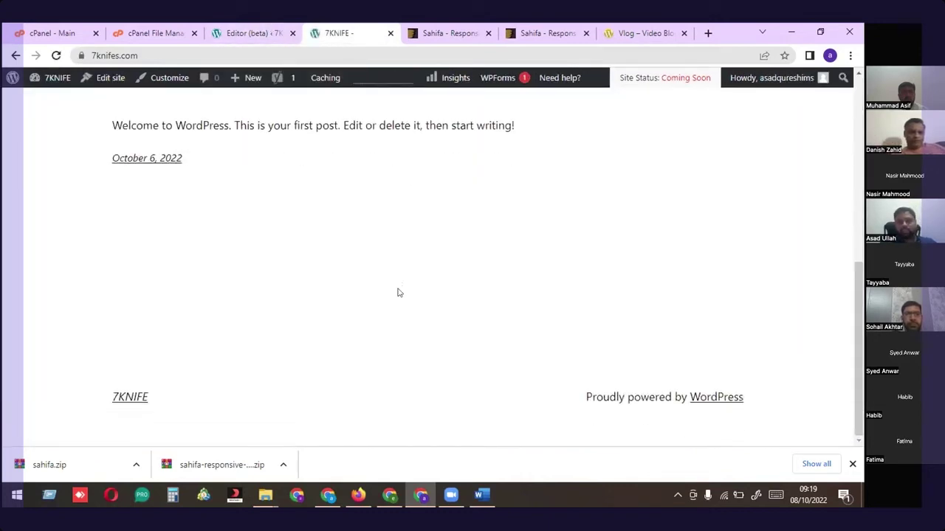
scroll(392, 290, "up", 3)
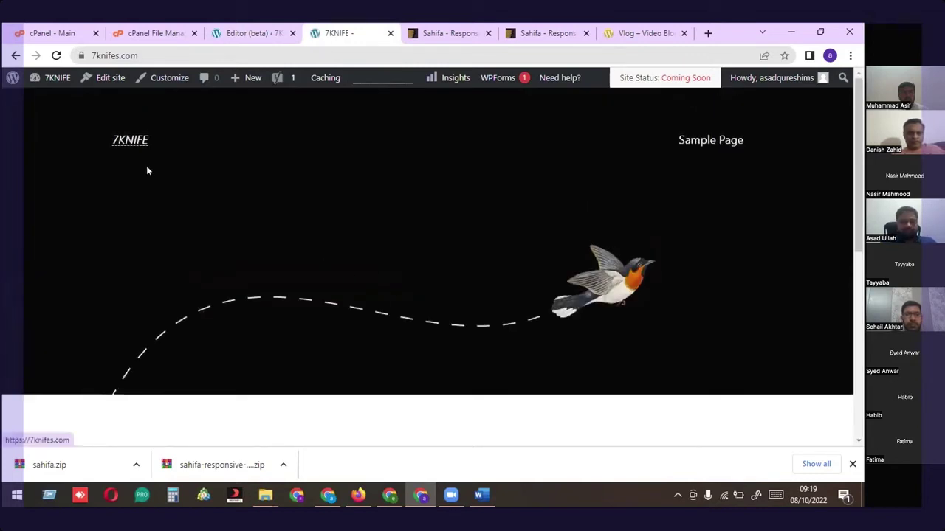
left_click(222, 30)
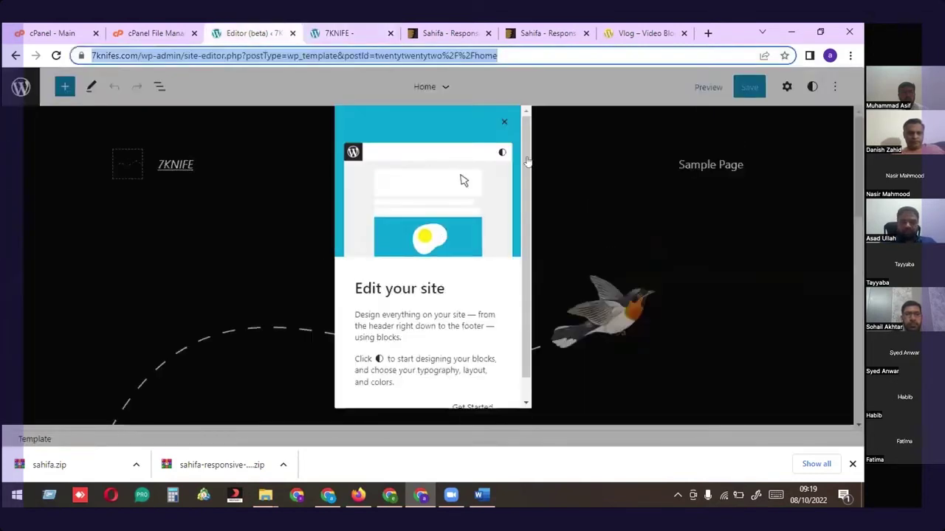
Dismiss the Edit your site welcome guide and look over the Home template in the site editor
left_click(504, 121)
scroll(296, 215, "down", 10)
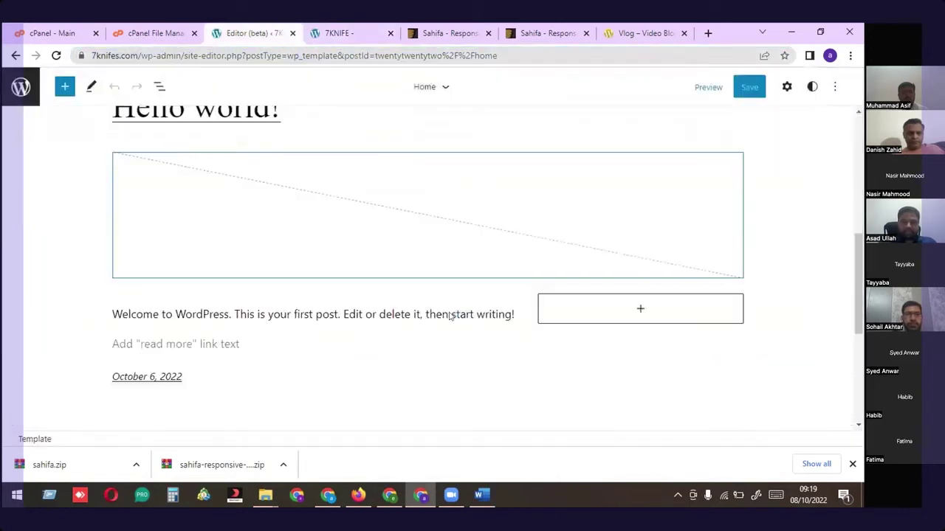
scroll(324, 286, "up", 10)
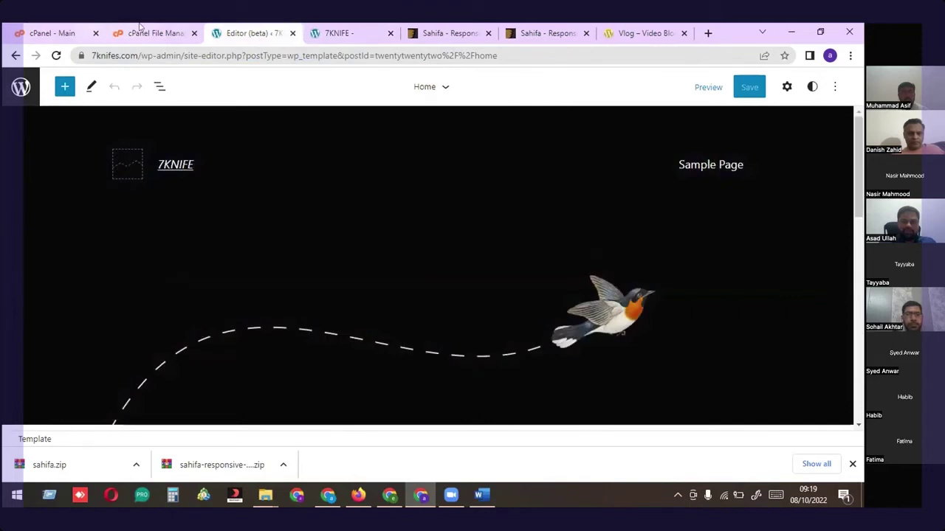
left_click(141, 30)
left_click(225, 29)
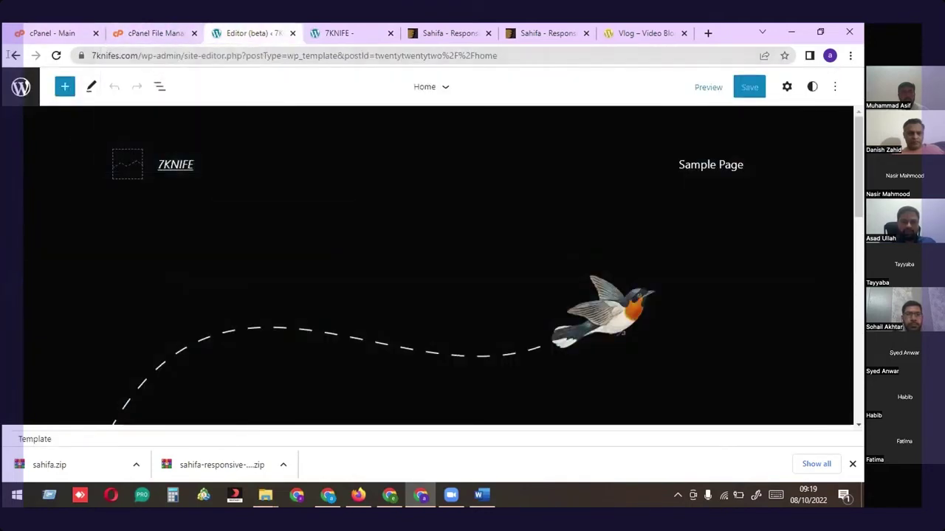
Go back from the site editor to the WordPress admin and load the Themes page afresh
left_click(15, 56)
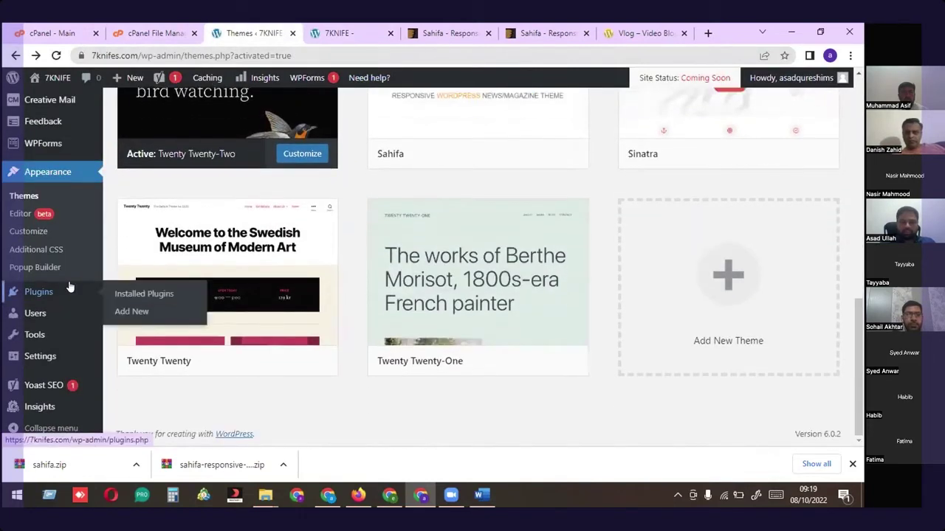
scroll(70, 287, "up", 4)
scroll(71, 288, "down", 5)
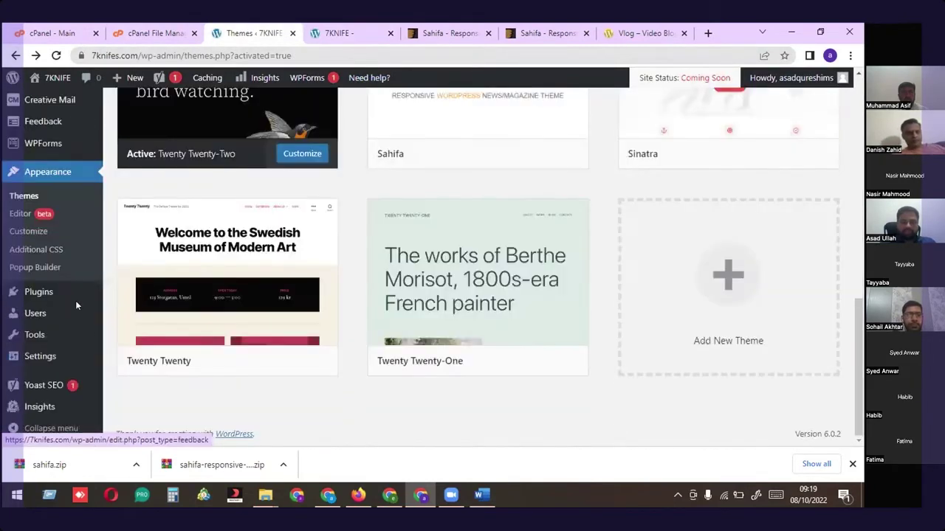
mouse_move(63, 316)
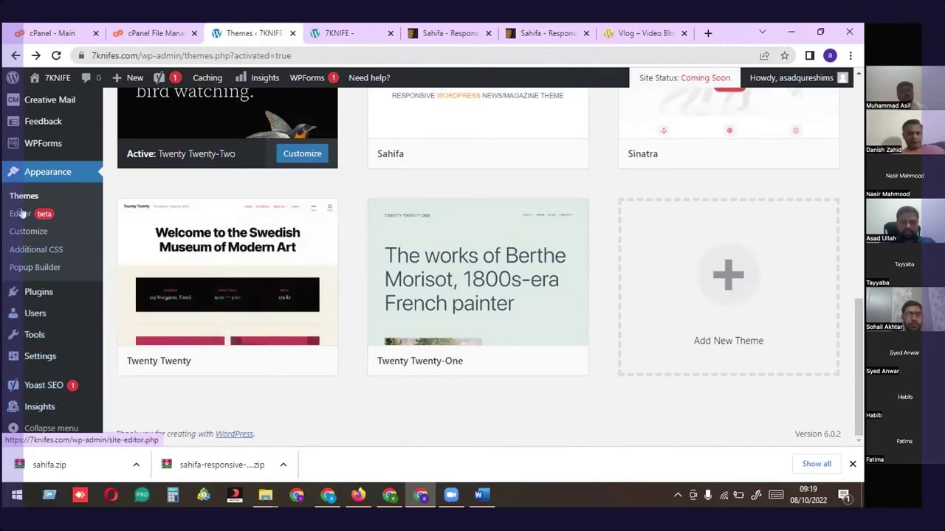
scroll(22, 211, "up", 5)
scroll(33, 198, "down", 4)
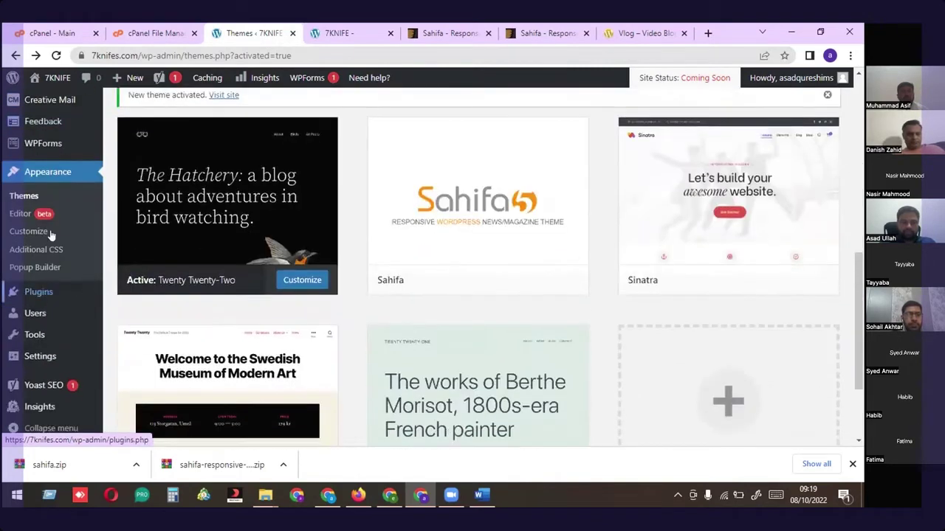
left_click(29, 197)
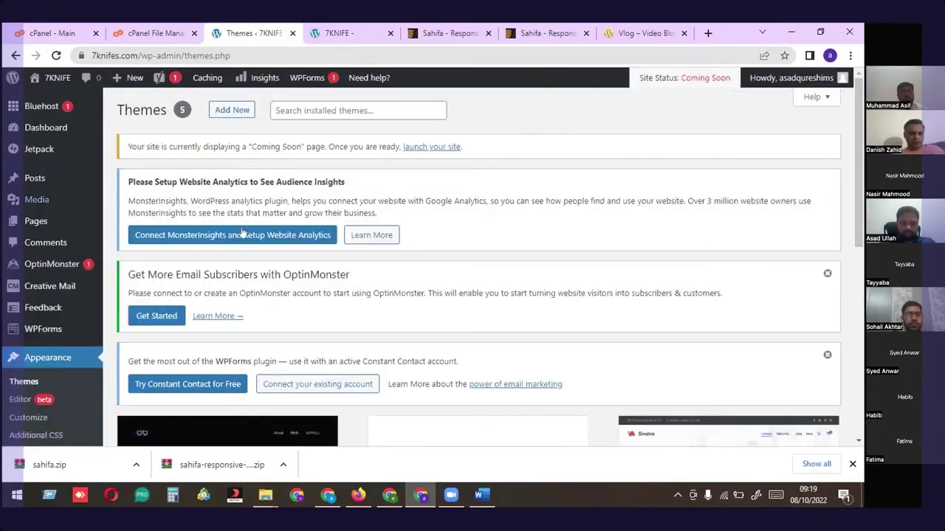
Open the active Twenty Twenty-Two theme for customizing from the installed themes
scroll(242, 233, "down", 3)
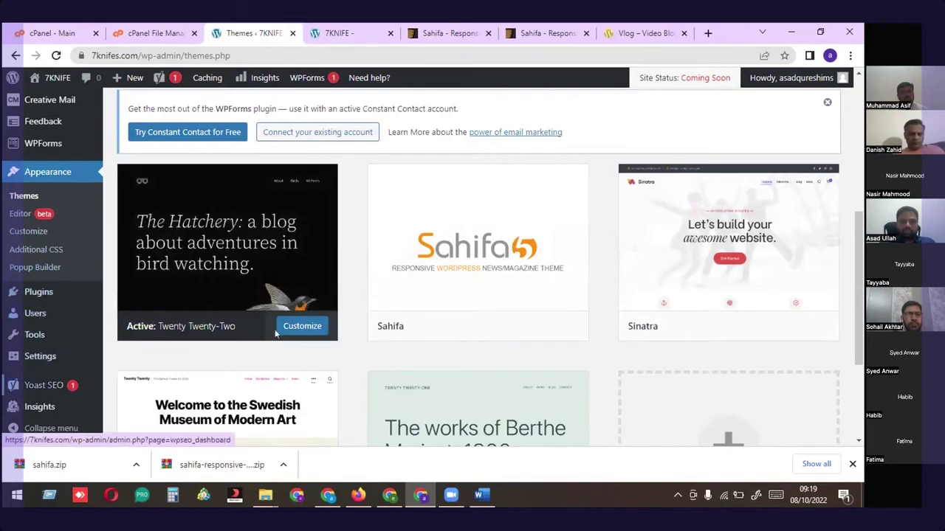
scroll(42, 225, "up", 5)
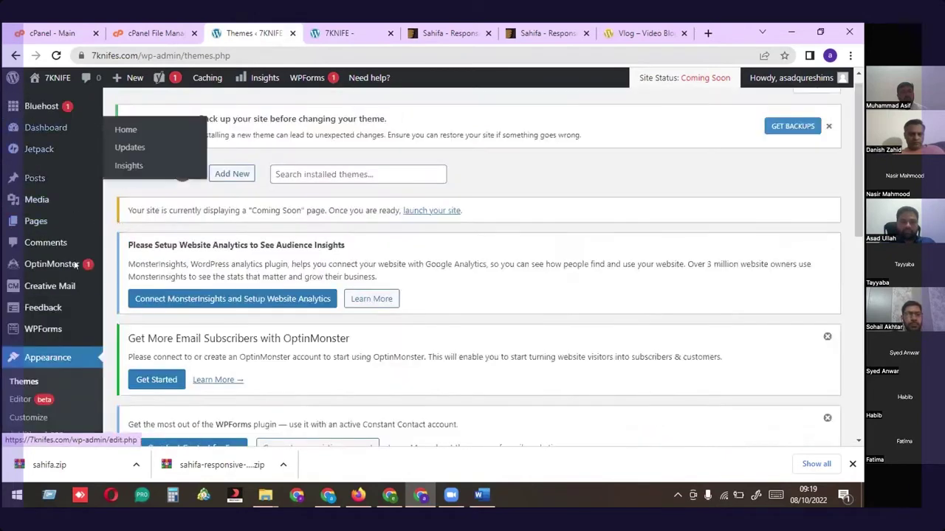
scroll(262, 285, "down", 4)
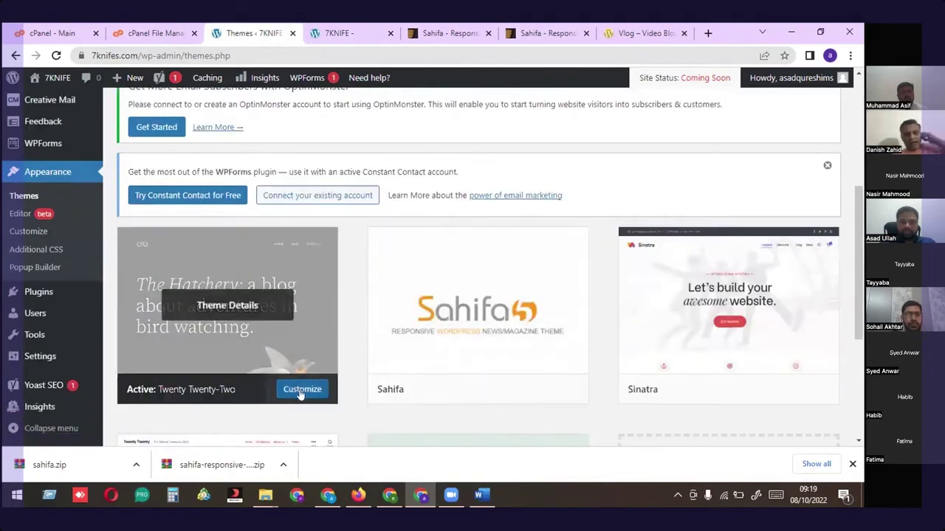
left_click(300, 391)
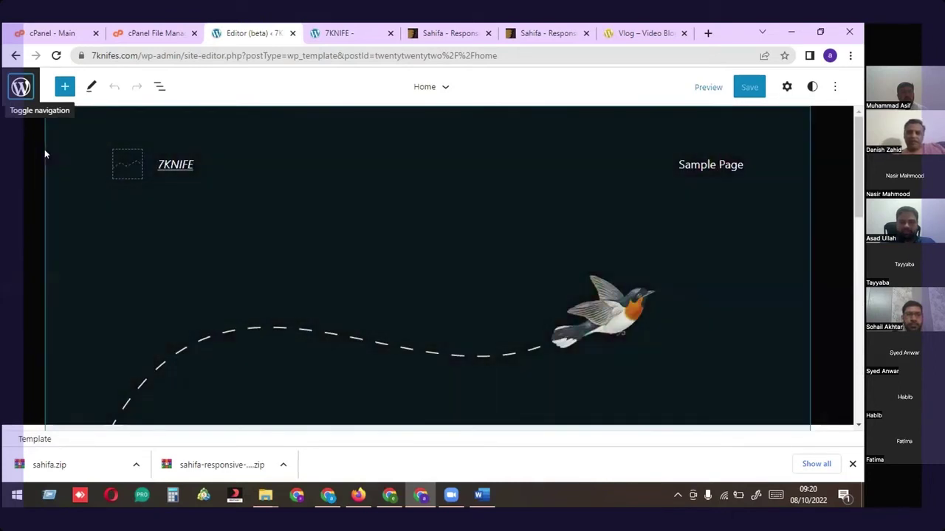
Transform the flying bird image in the Header (Dark, small) template part into a Gallery block
left_click(183, 168)
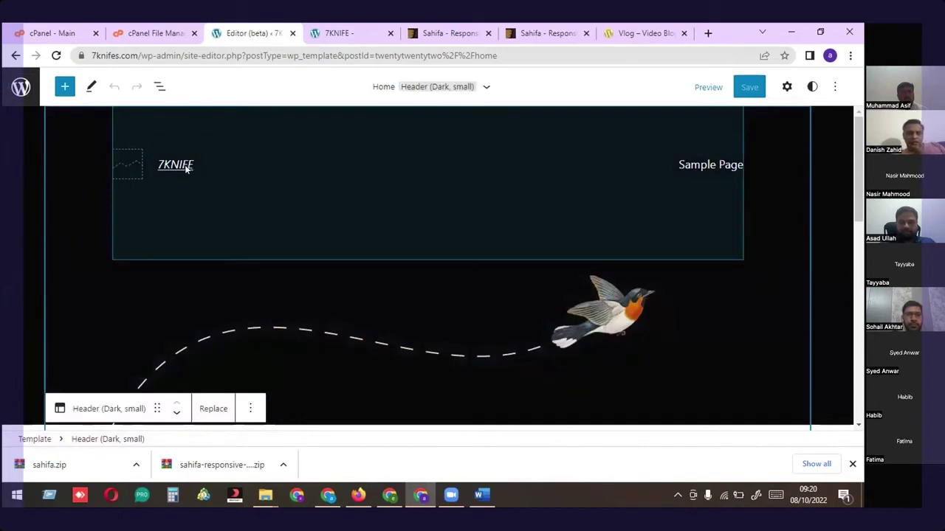
scroll(357, 189, "down", 2)
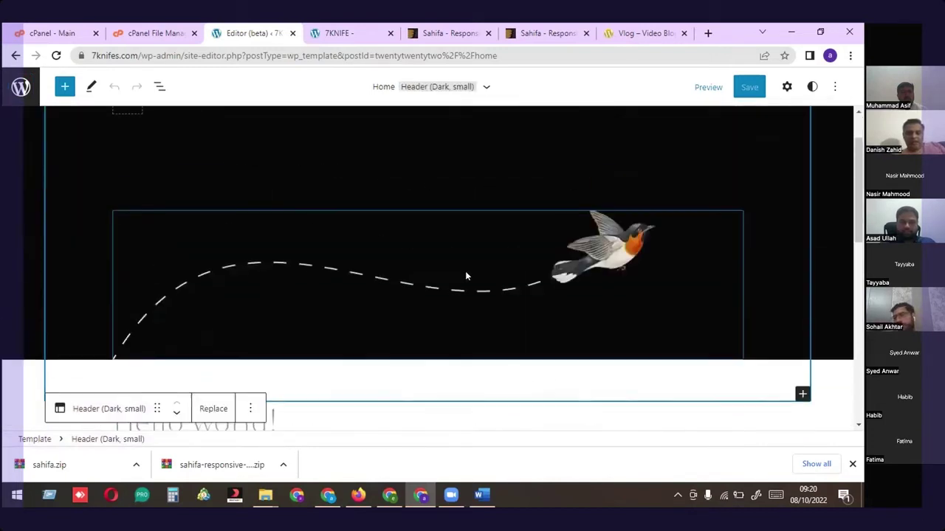
left_click(533, 290)
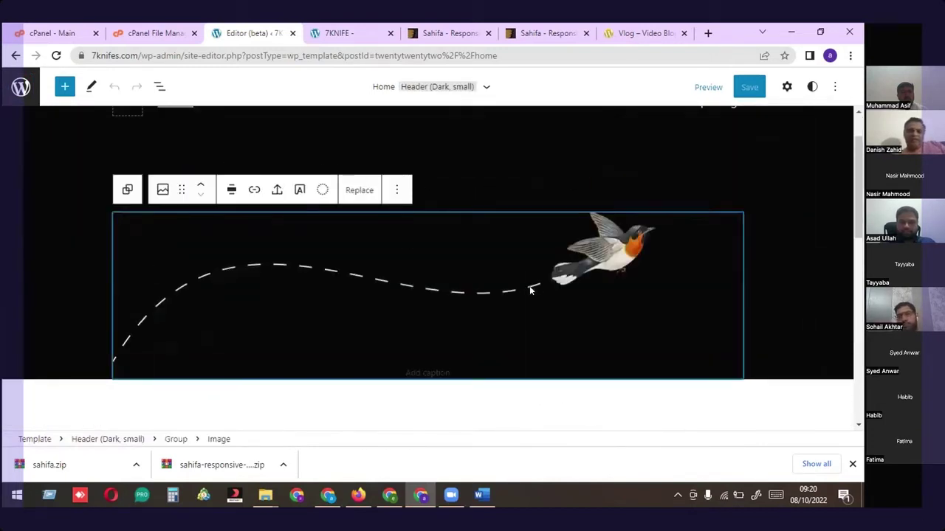
left_click(164, 194)
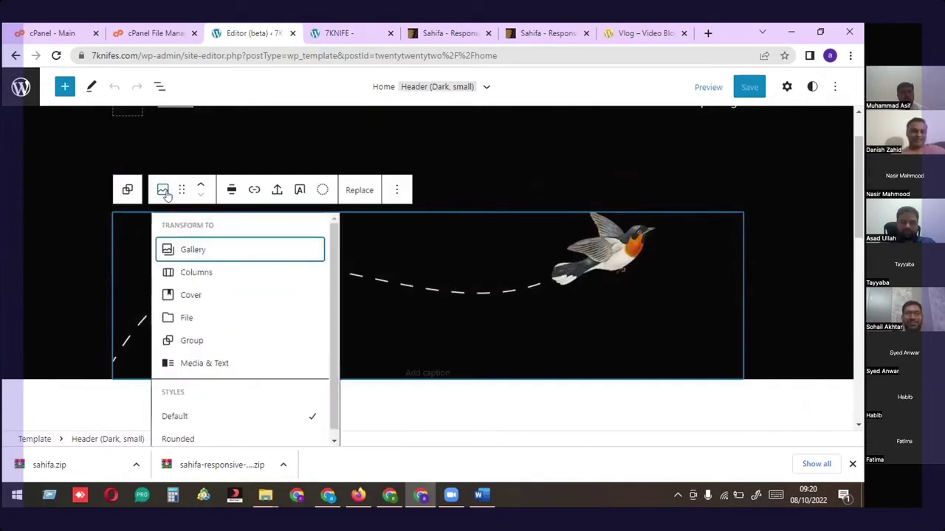
left_click(667, 264)
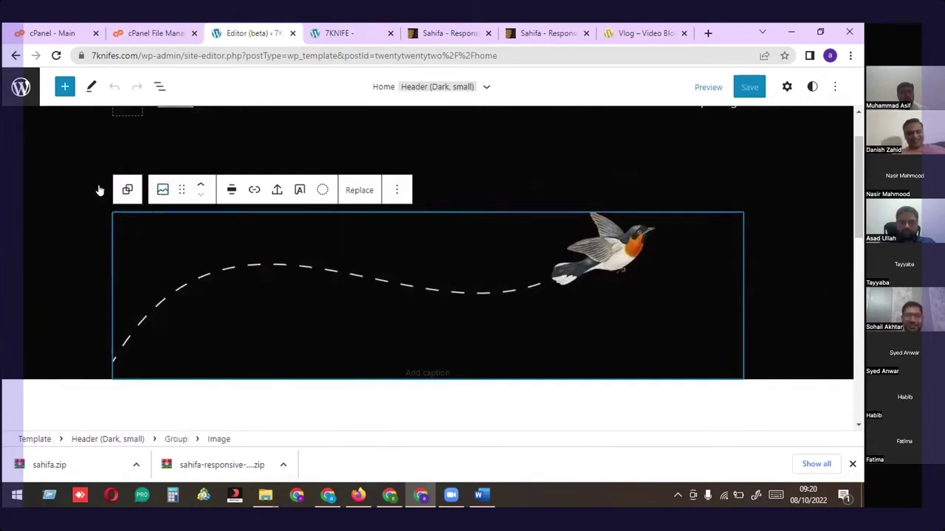
left_click(162, 190)
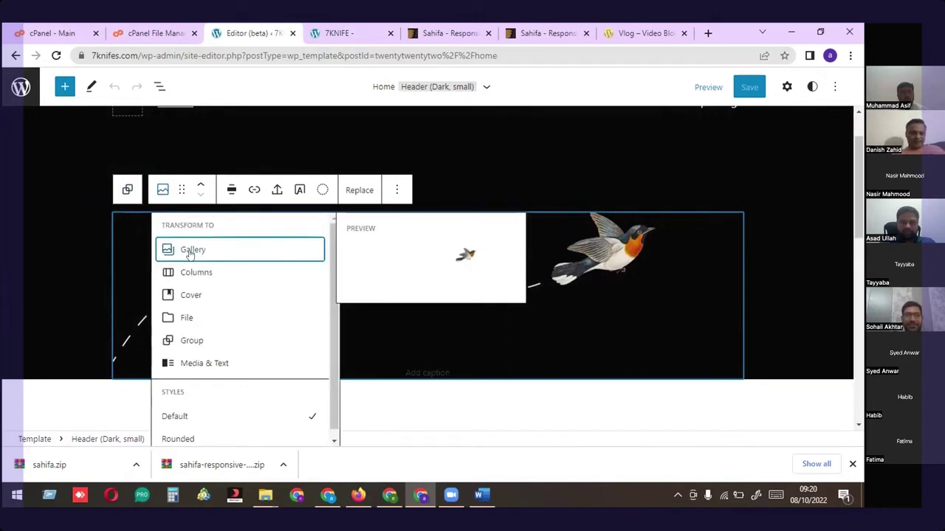
left_click(192, 251)
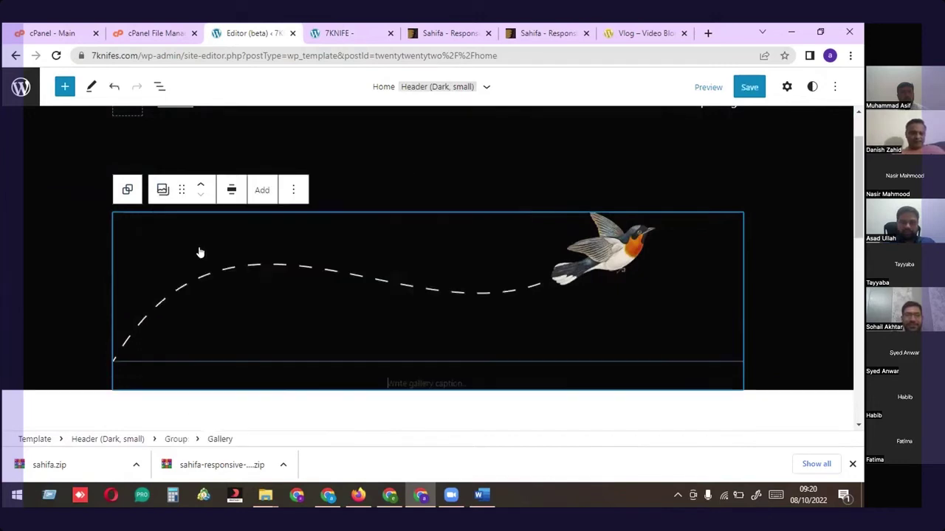
Try to transform the header's bird Gallery block back into an Image block
left_click(164, 190)
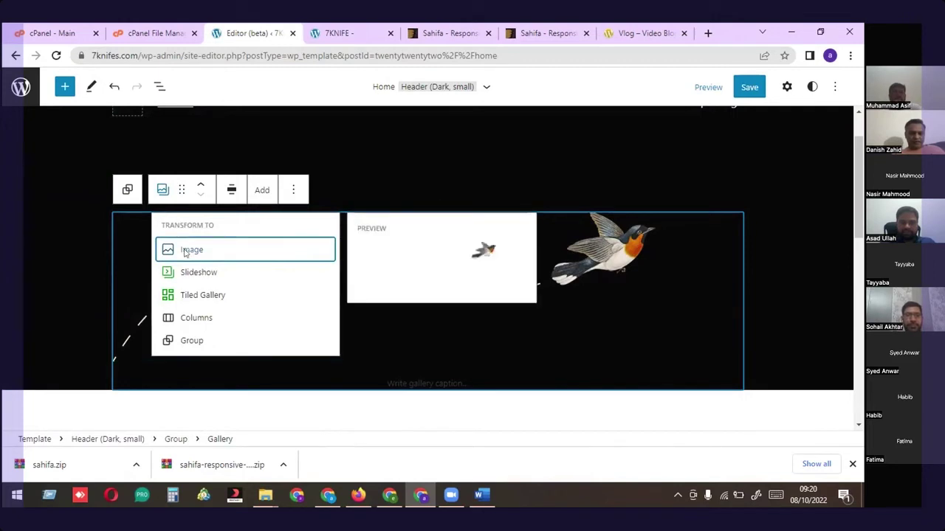
left_click(286, 190)
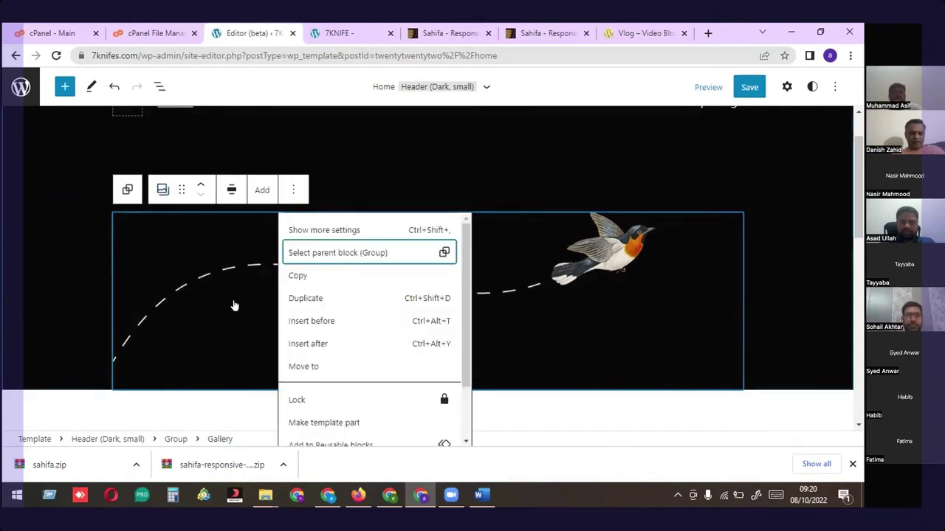
scroll(217, 305, "up", 2)
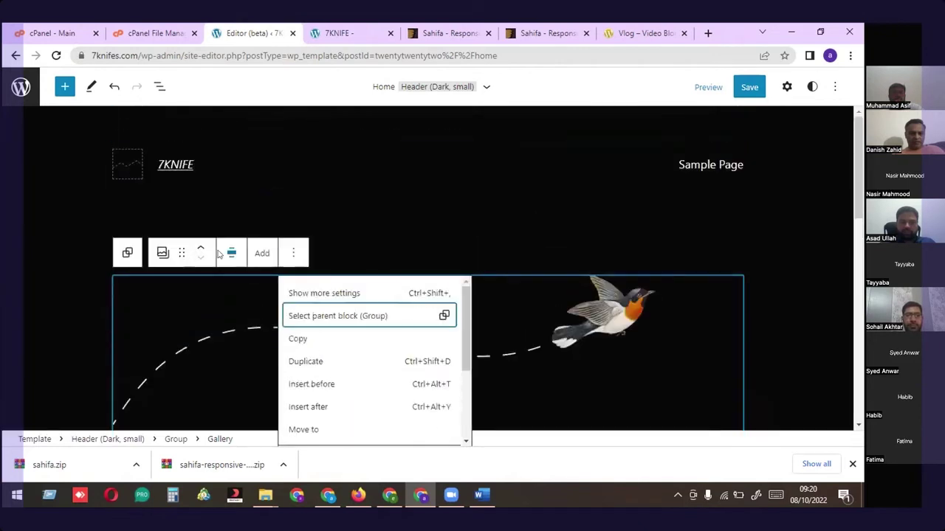
left_click(164, 253)
left_click(169, 254)
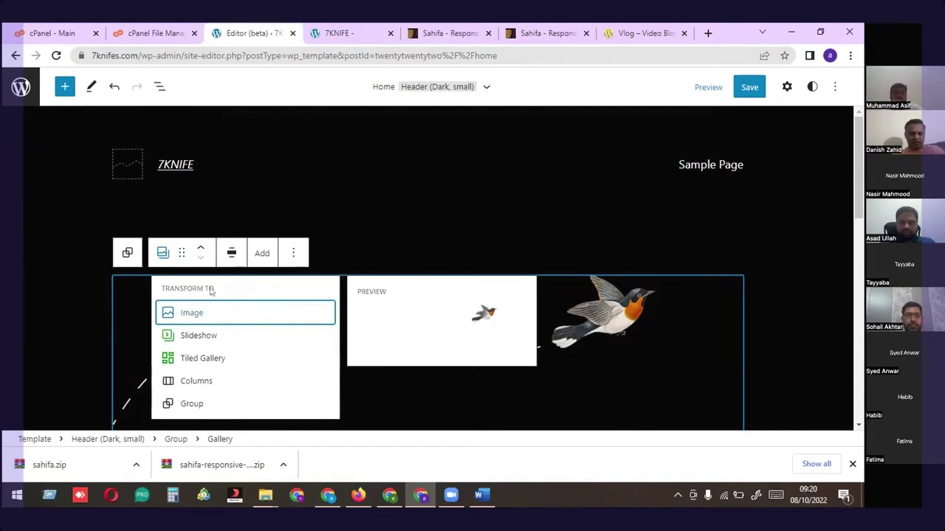
left_click(191, 313)
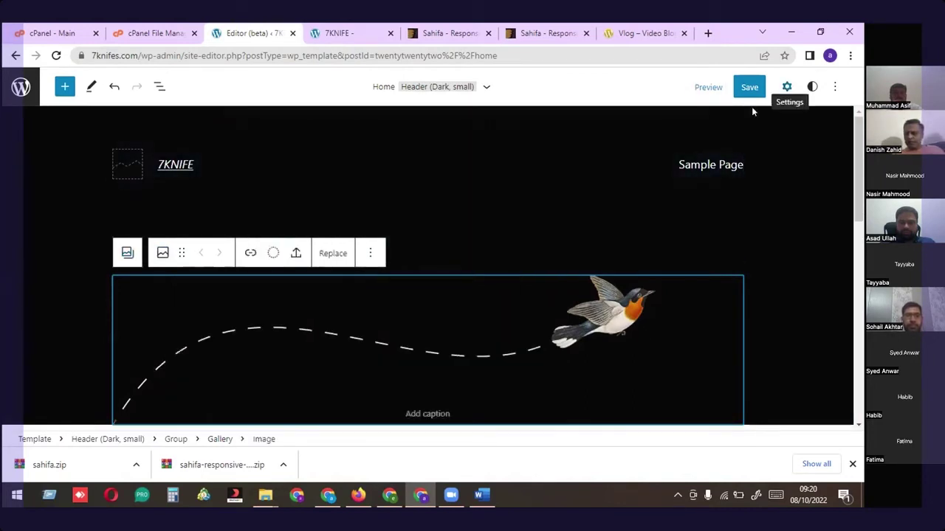
Examine the bird image's style and replacement options, including its current media URL, and its parent gallery
left_click(162, 254)
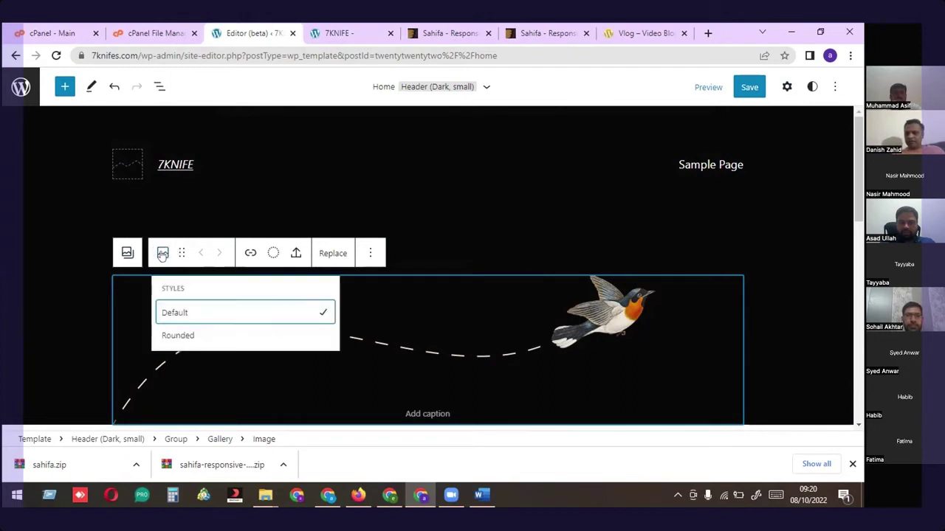
left_click(546, 340)
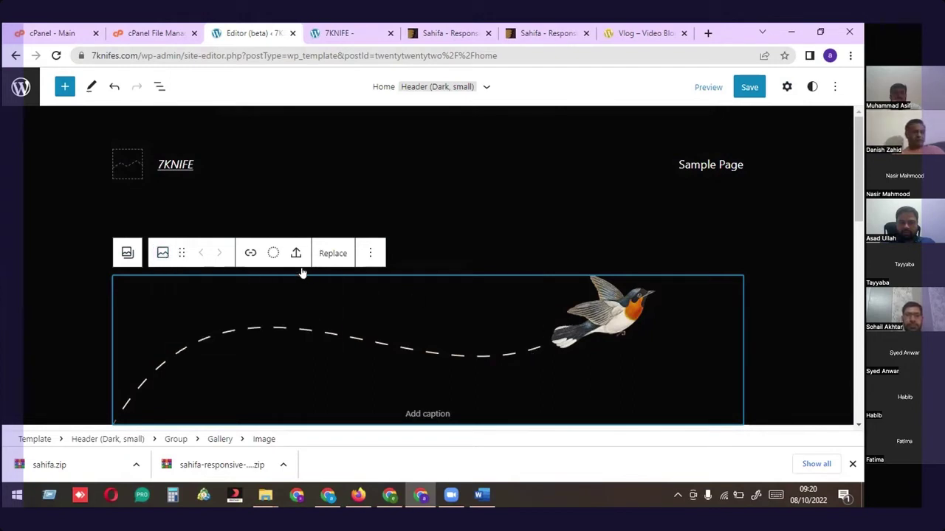
left_click(371, 253)
left_click(330, 254)
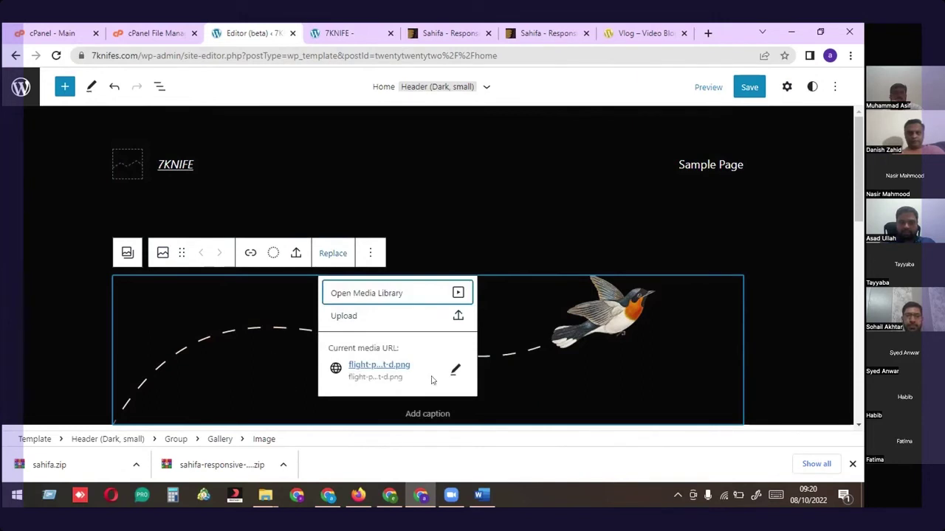
left_click(455, 369)
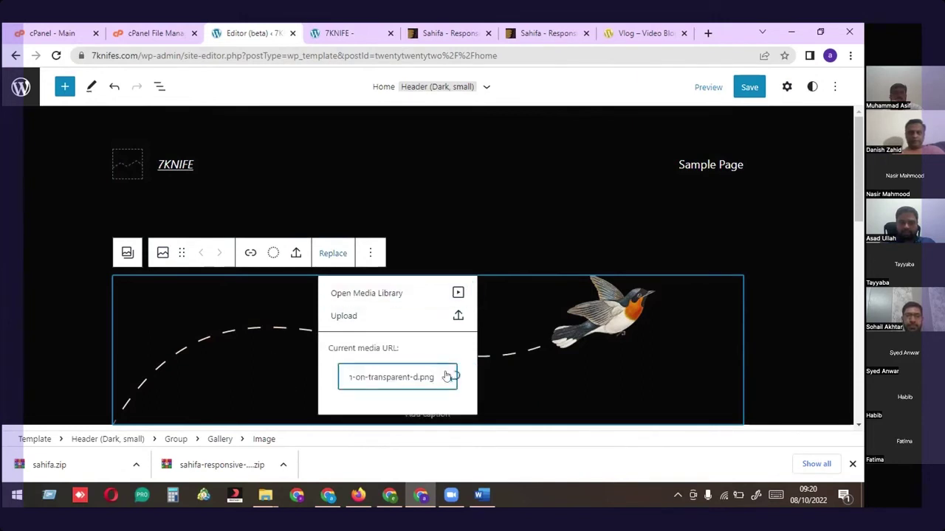
key("Escape")
left_click(165, 252)
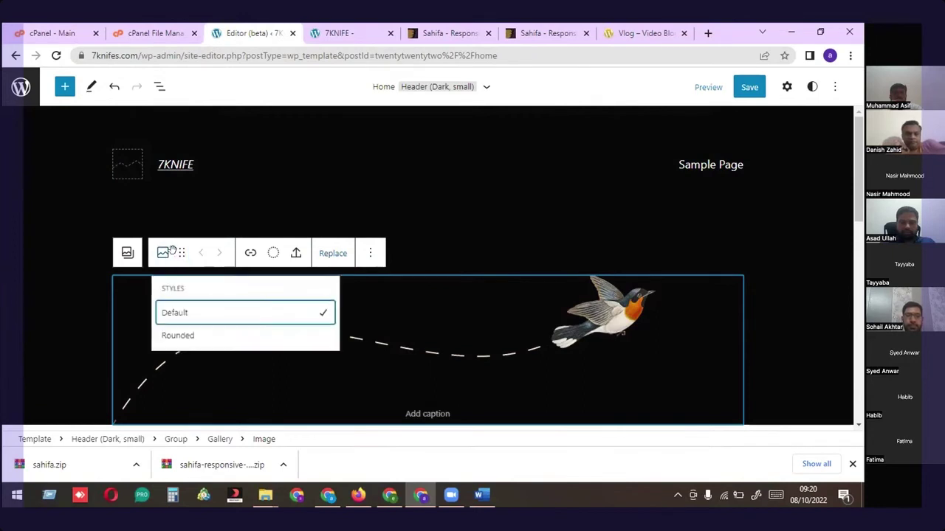
left_click(127, 253)
scroll(129, 251, "down", 2)
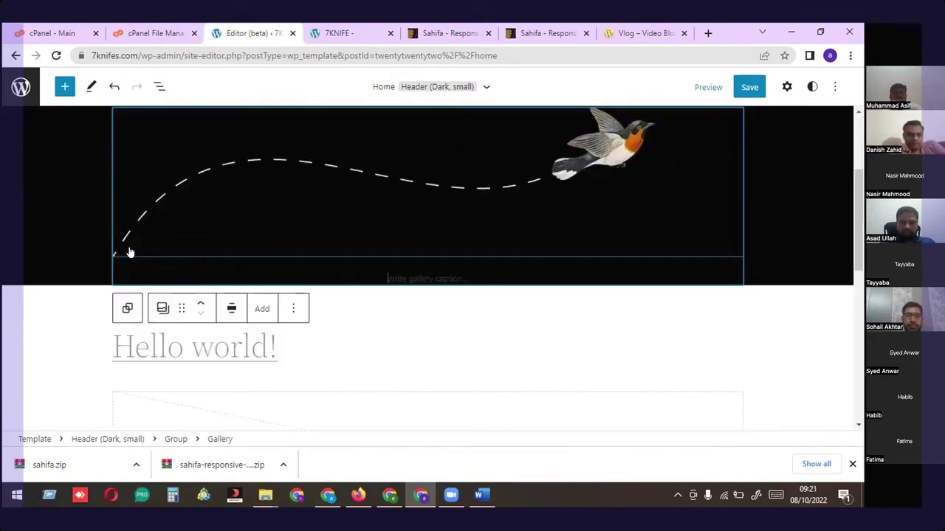
scroll(538, 346, "up", 2)
Start uploading a replacement for the header's bird image from the computer, and cancel the file selection
left_click(523, 321)
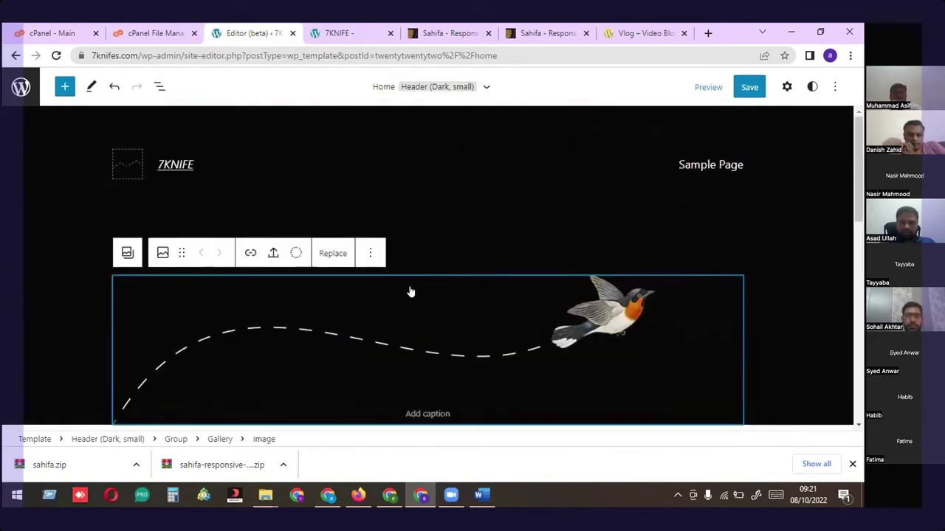
left_click(323, 253)
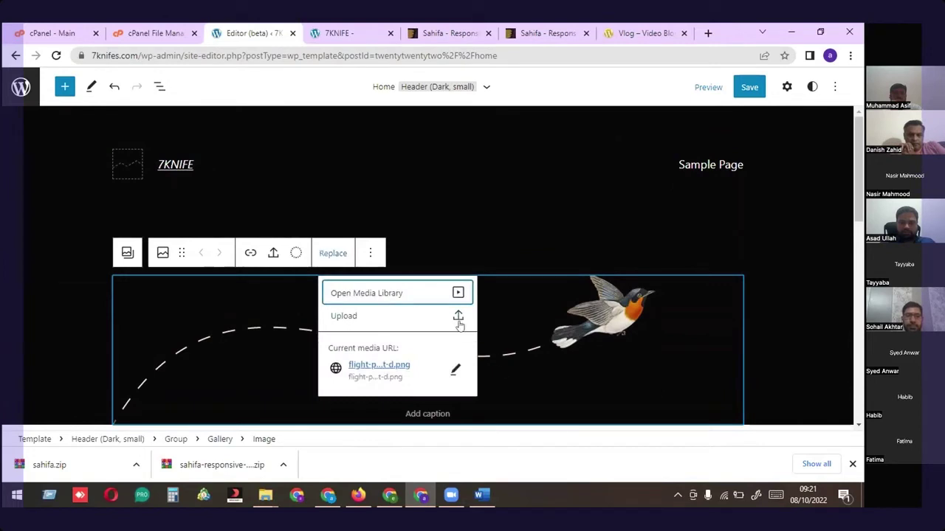
left_click(344, 317)
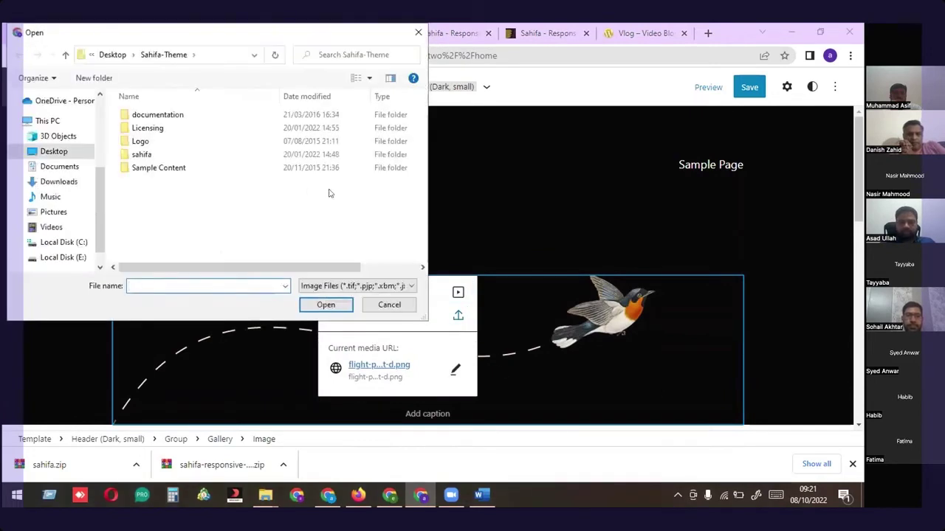
key("Escape")
Open google.com in a new browser tab
left_click(706, 34)
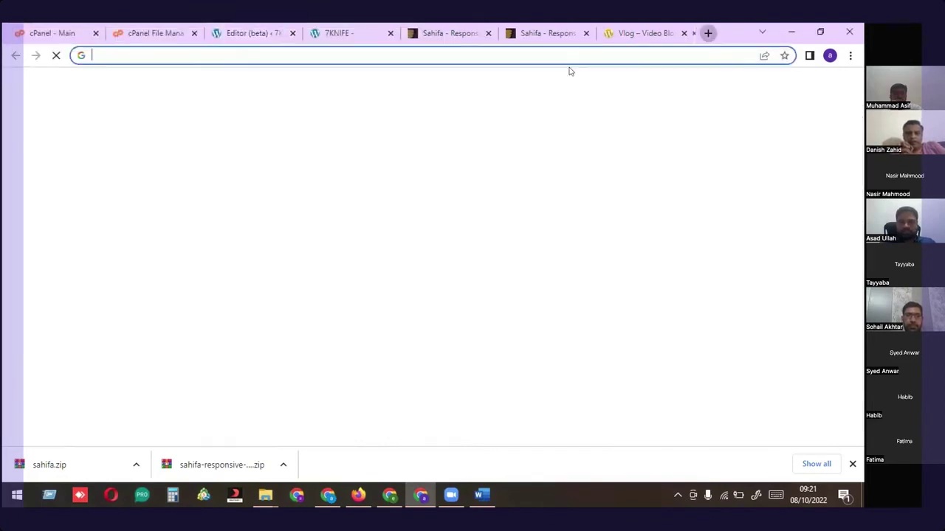
type("google.com")
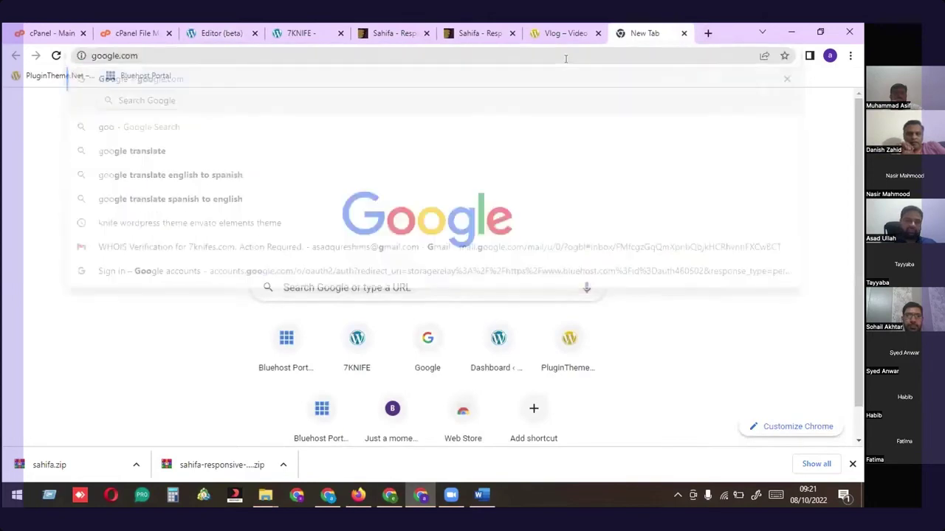
Load the Google home page and look over the open Sahifa and Vlog theme pages
key("Return")
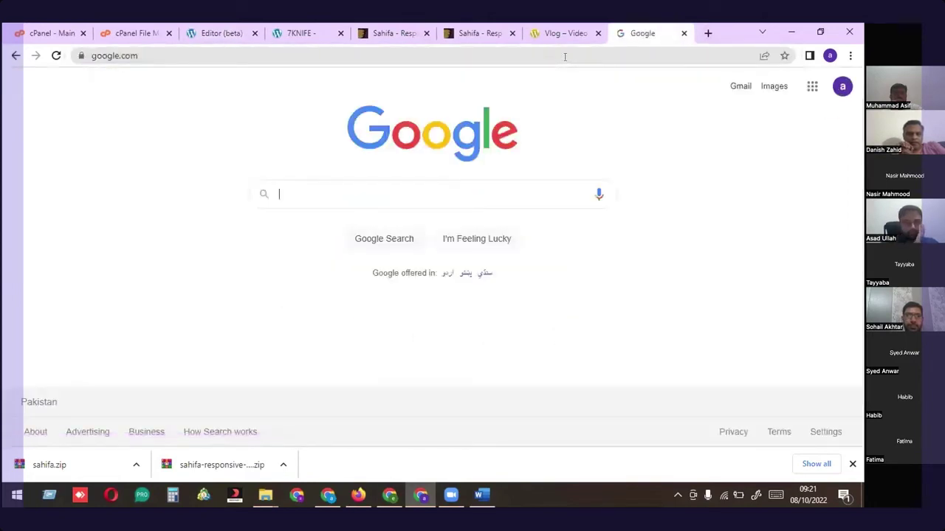
left_click(565, 34)
left_click(646, 33)
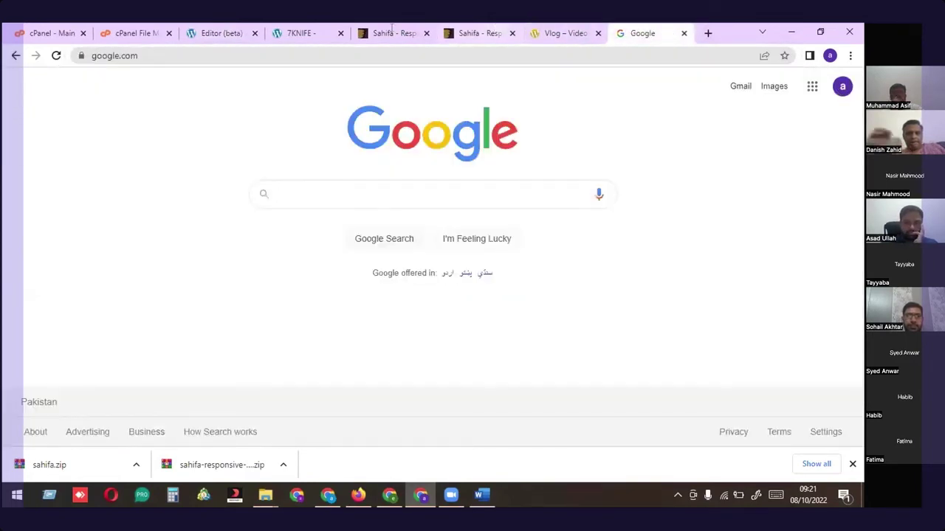
left_click(471, 32)
left_click(393, 31)
left_click(475, 31)
left_click(570, 31)
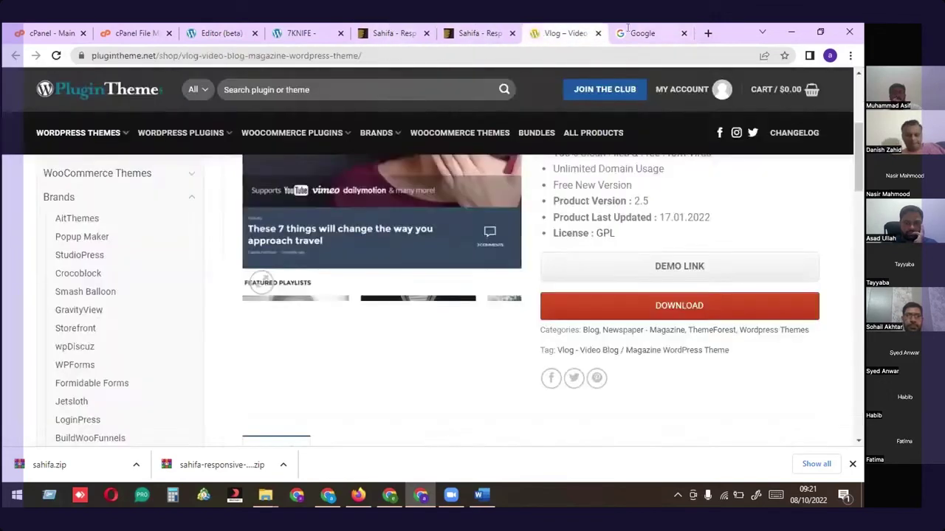
left_click(628, 29)
left_click(411, 30)
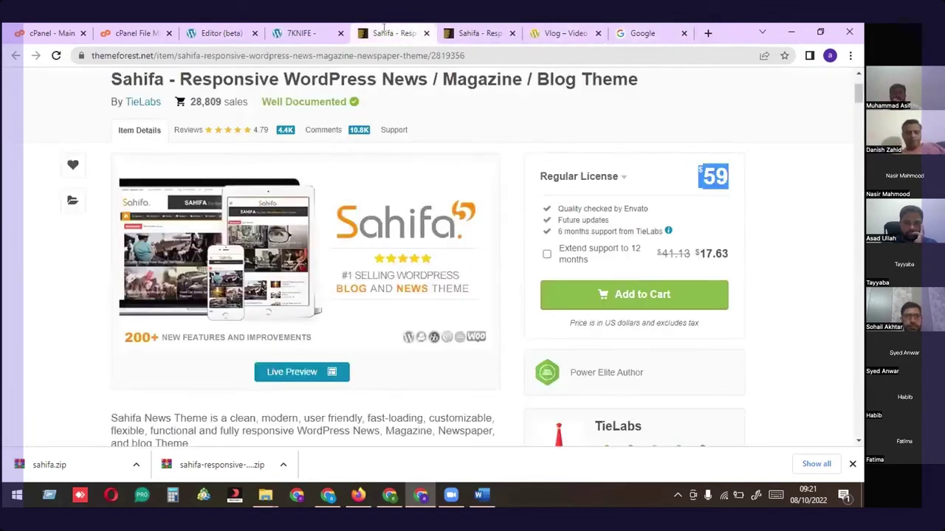
Review the live 7KNIFE home page, and open its Hello world! post to view the content and response section
left_click(299, 33)
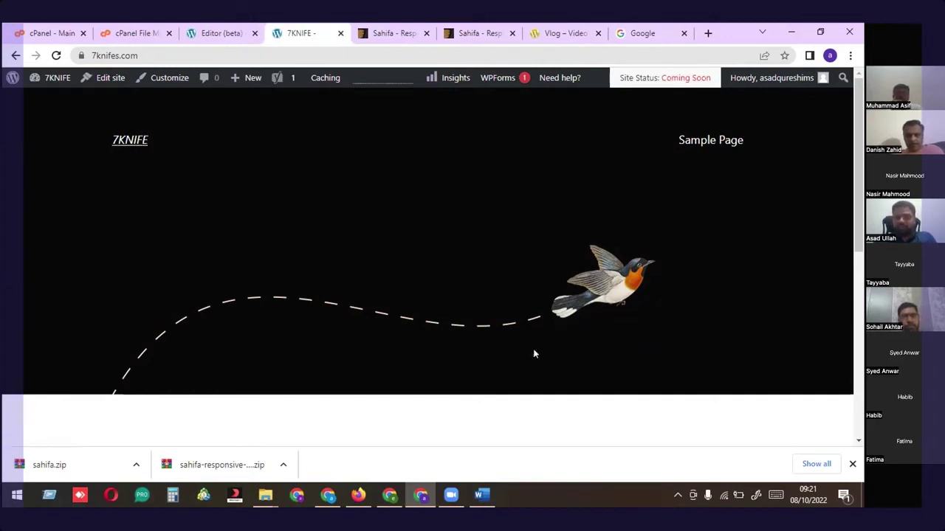
scroll(207, 261, "down", 5)
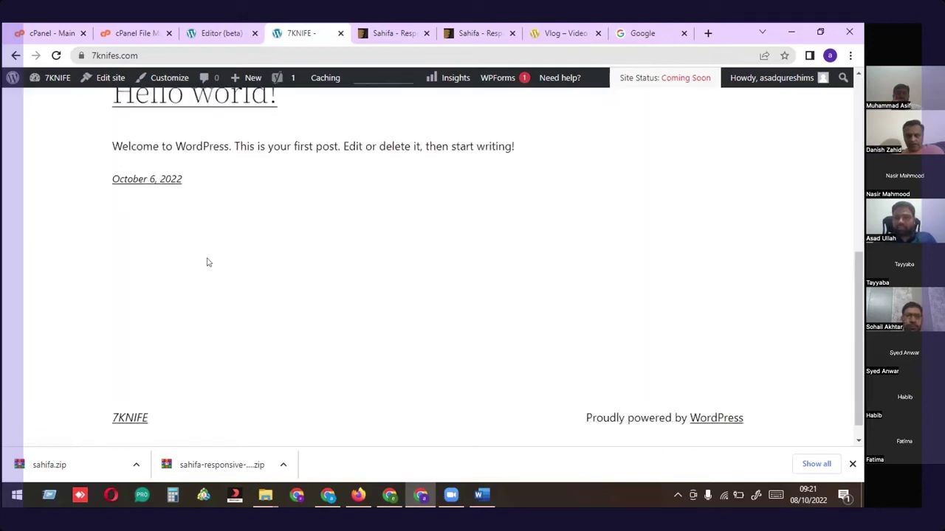
scroll(208, 254, "up", 3)
left_click(216, 276)
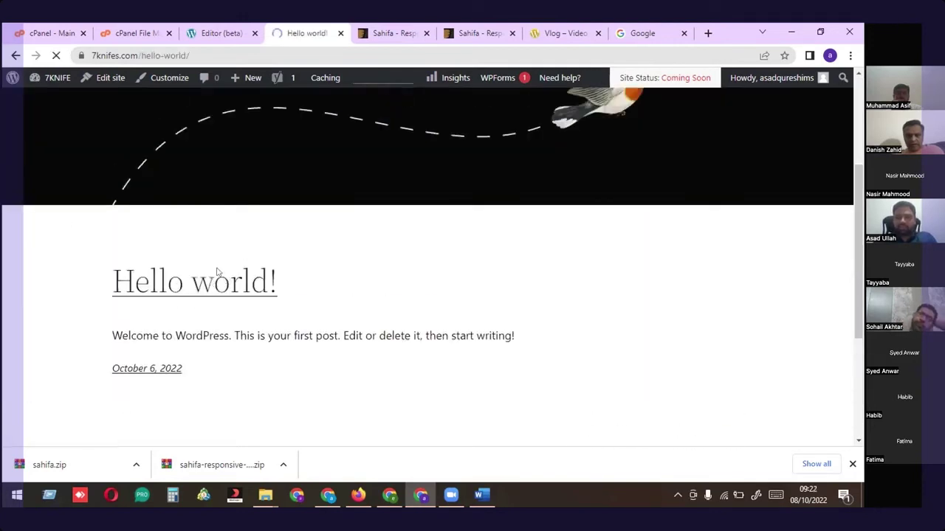
scroll(263, 234, "down", 5)
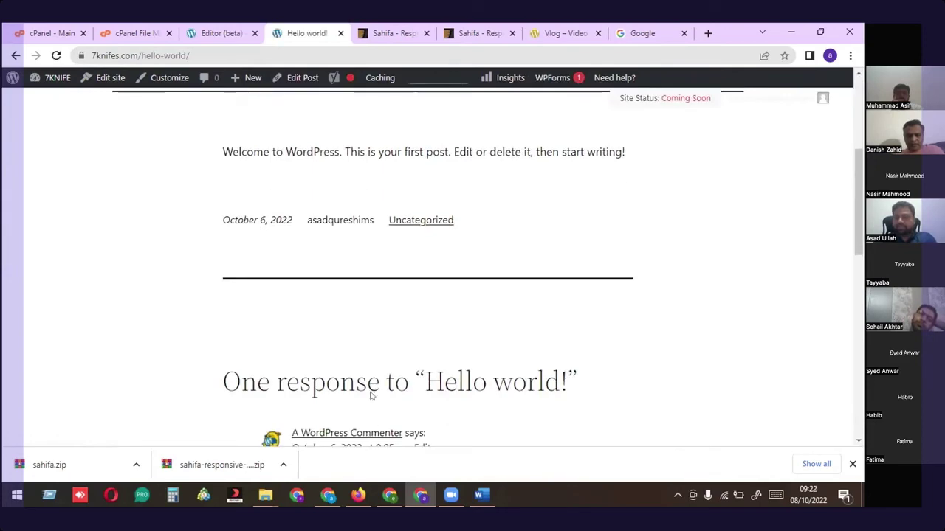
scroll(400, 361, "up", 5)
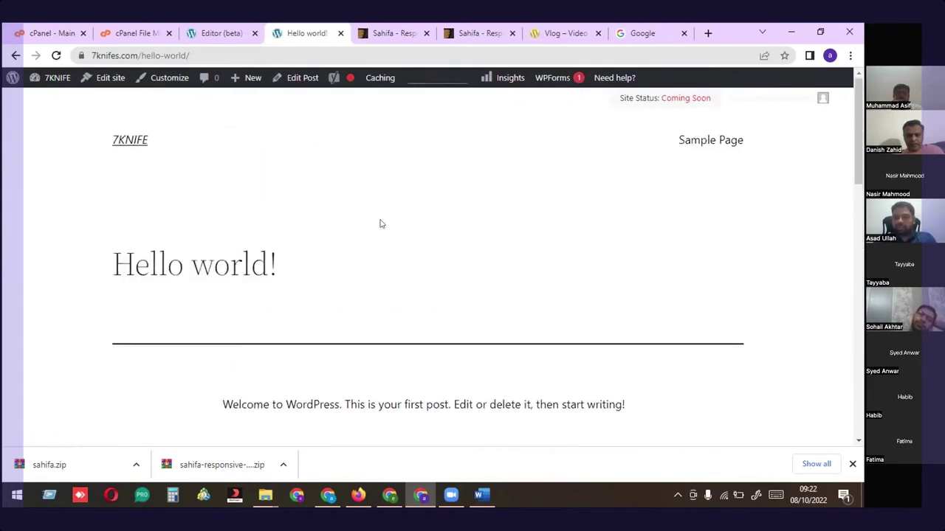
Close the Google tab and return to the 7KNIFE site's Hello world! post
left_click(579, 31)
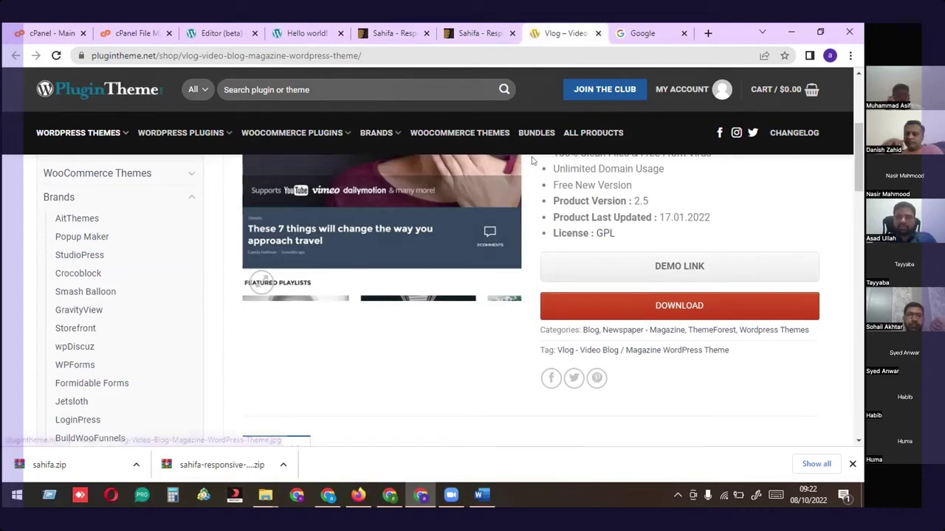
left_click(493, 28)
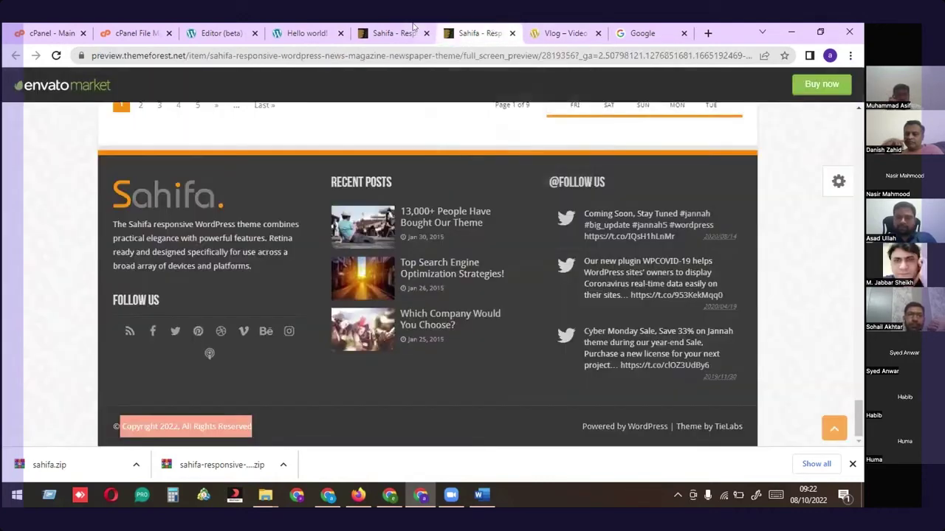
left_click(391, 33)
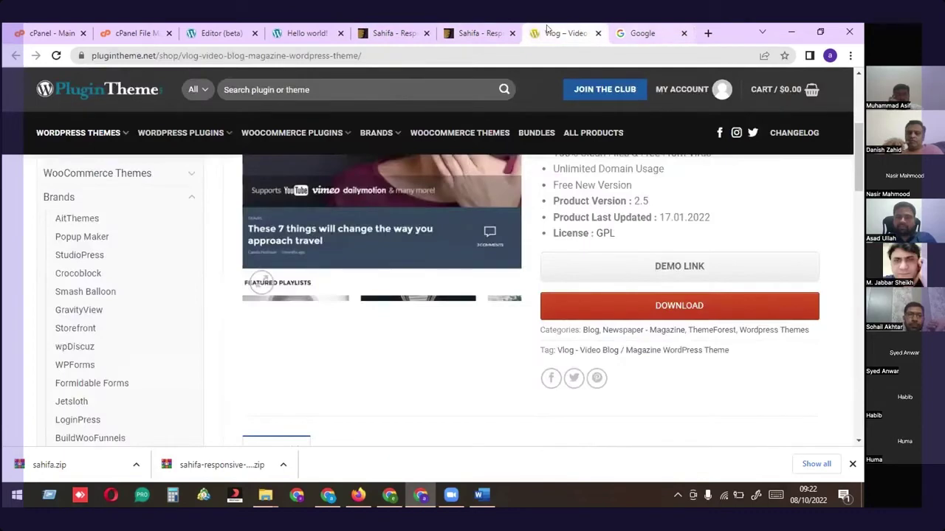
left_click(660, 34)
key("ctrl+w")
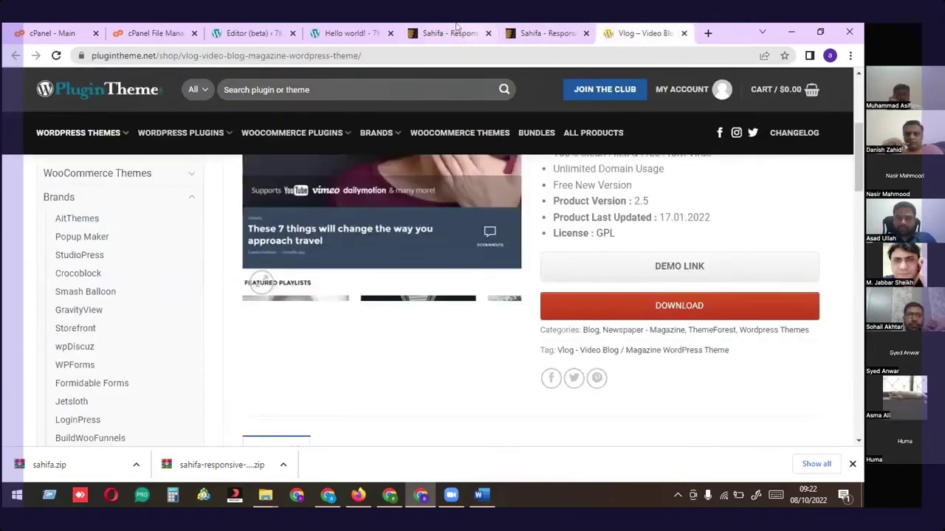
left_click(458, 29)
left_click(359, 27)
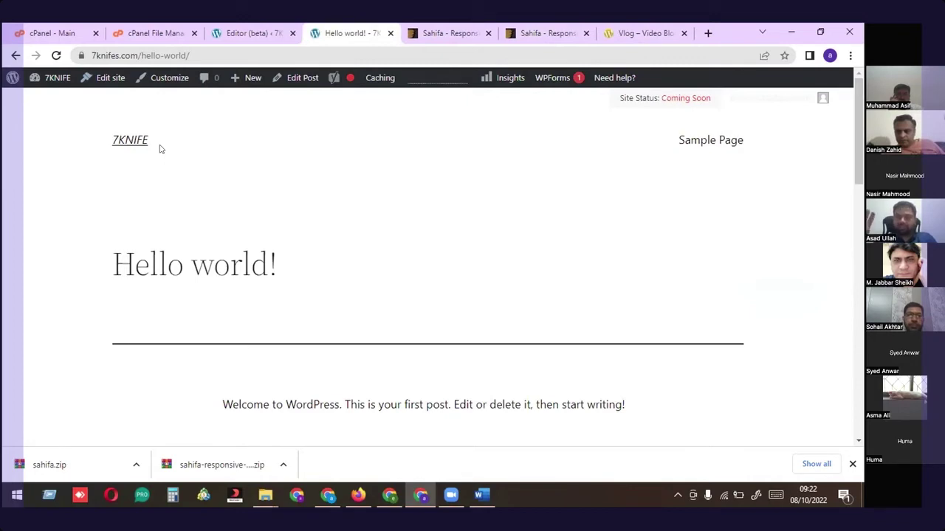
Examine the Sahifa theme's live preview, from its header and featured posts through the content blocks to the recent posts
left_click(542, 33)
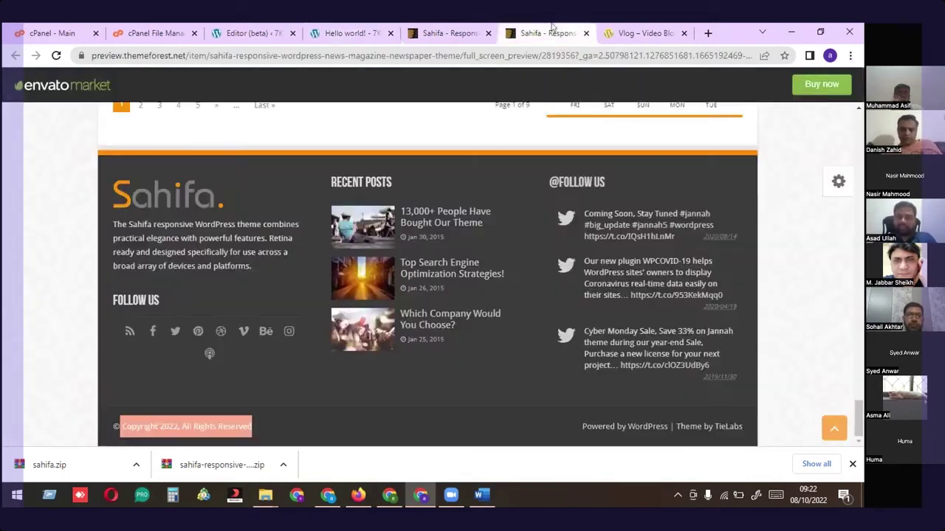
scroll(447, 249, "up", 1)
scroll(448, 249, "up", 3)
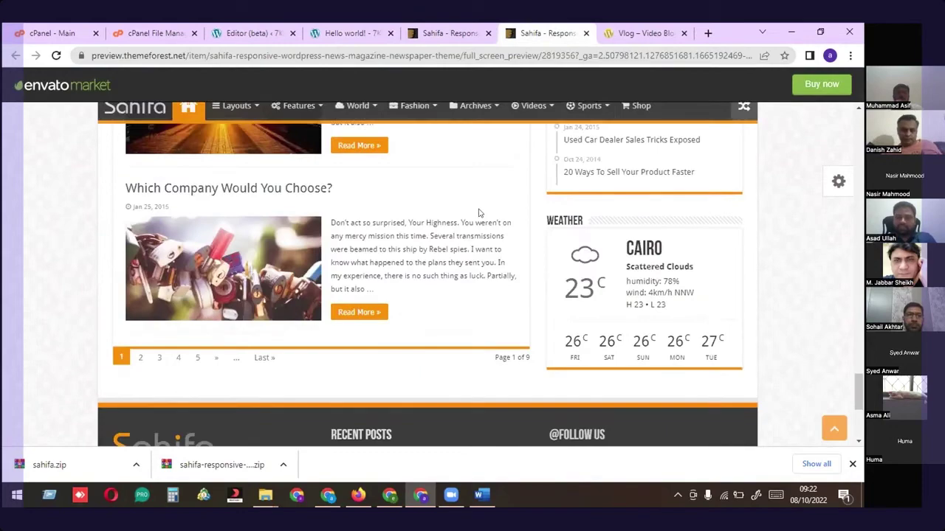
scroll(862, 243, "up", 5)
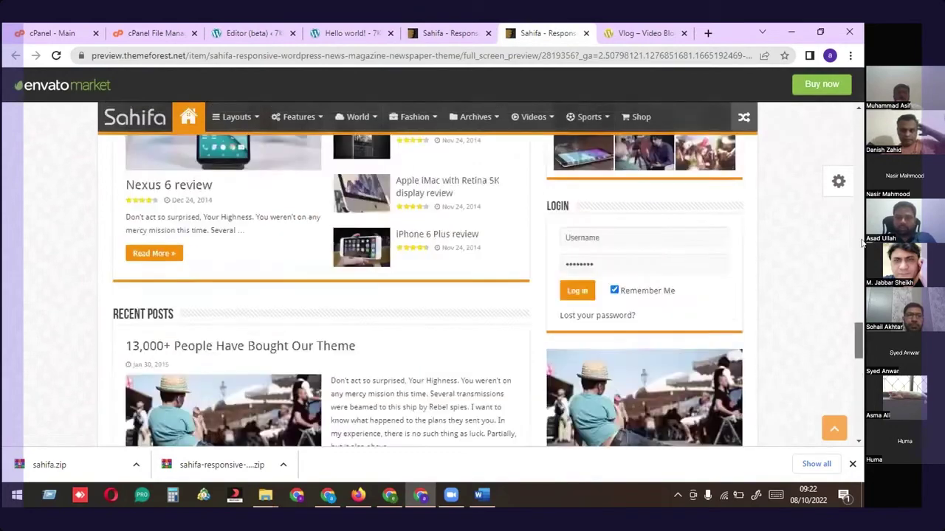
scroll(862, 244, "up", 10)
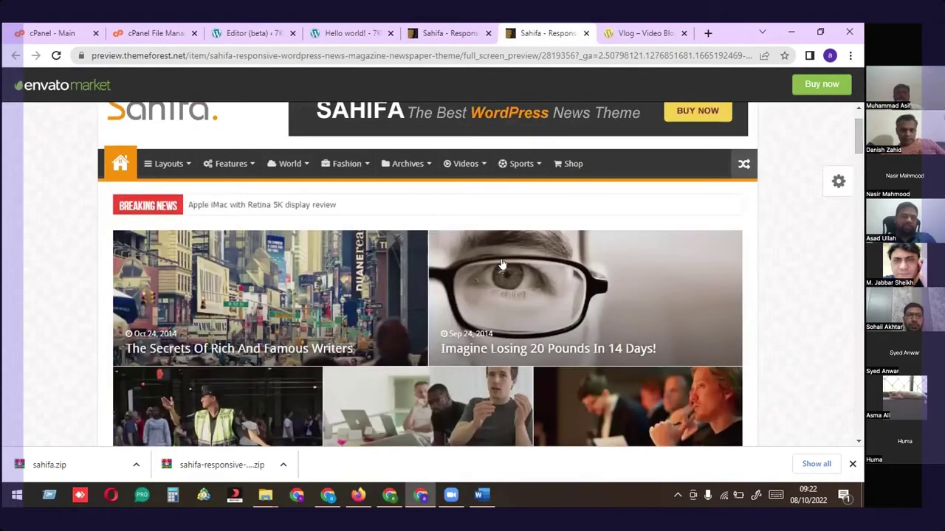
scroll(501, 264, "down", 8)
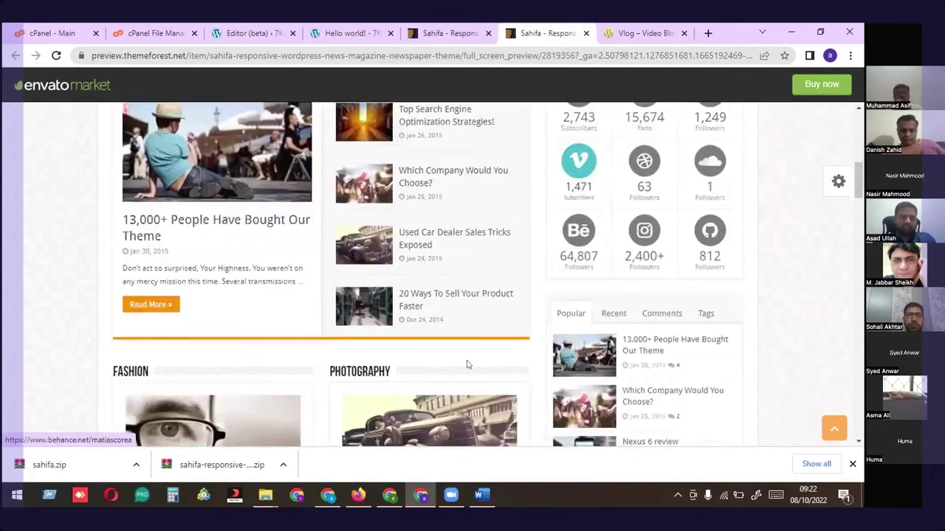
scroll(467, 364, "down", 7)
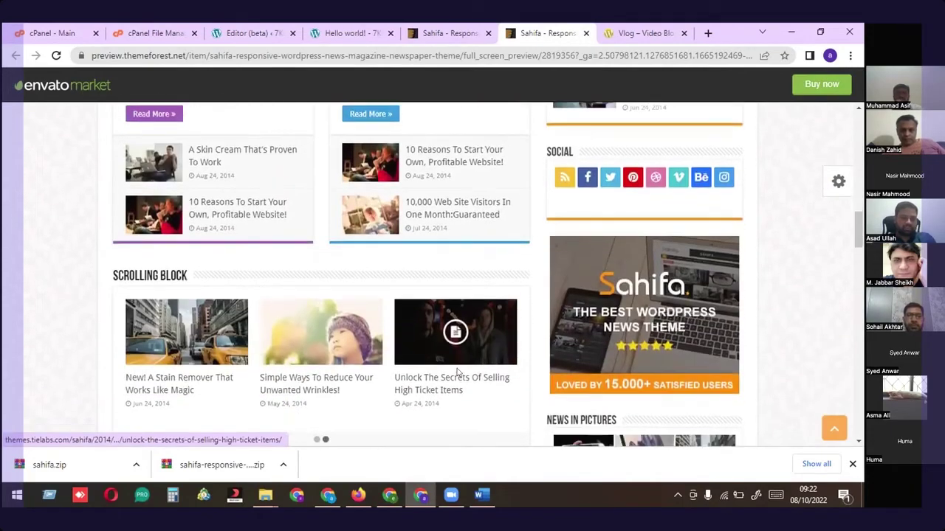
scroll(457, 373, "down", 10)
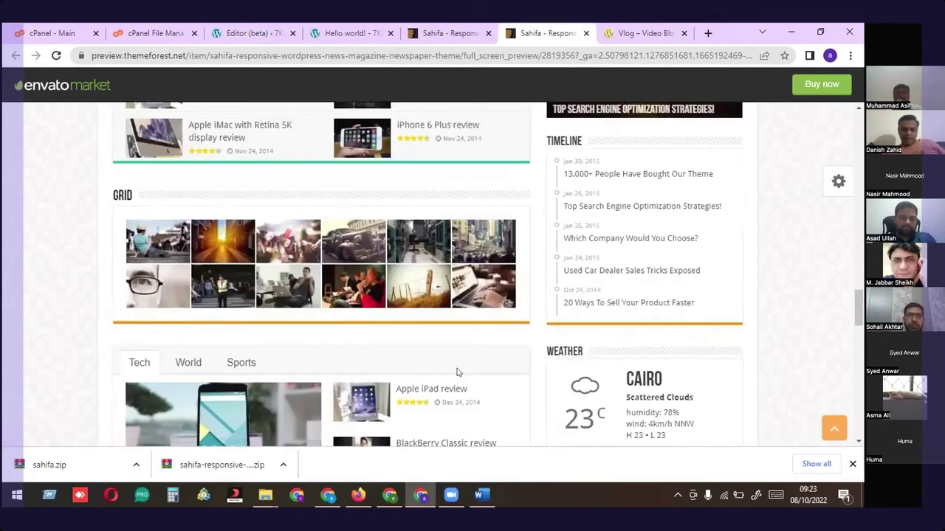
scroll(457, 372, "down", 4)
scroll(543, 371, "down", 4)
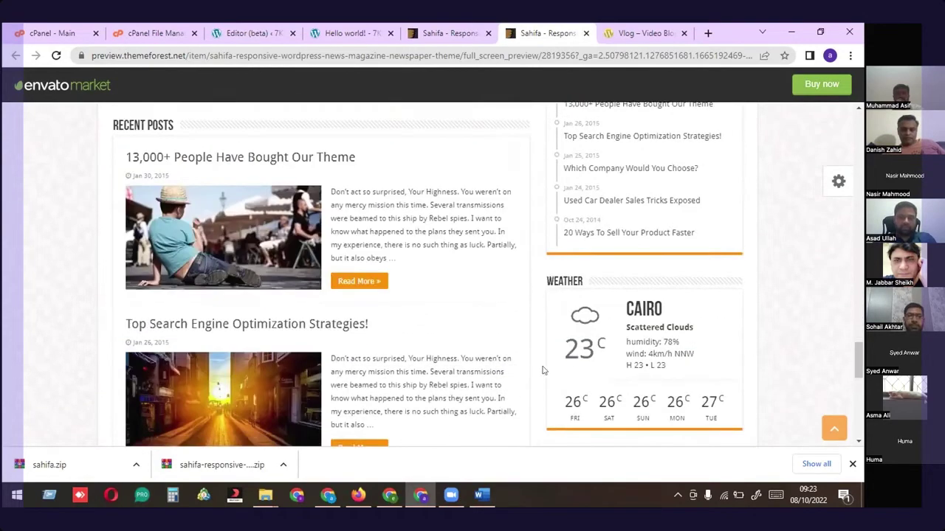
scroll(542, 371, "down", 4)
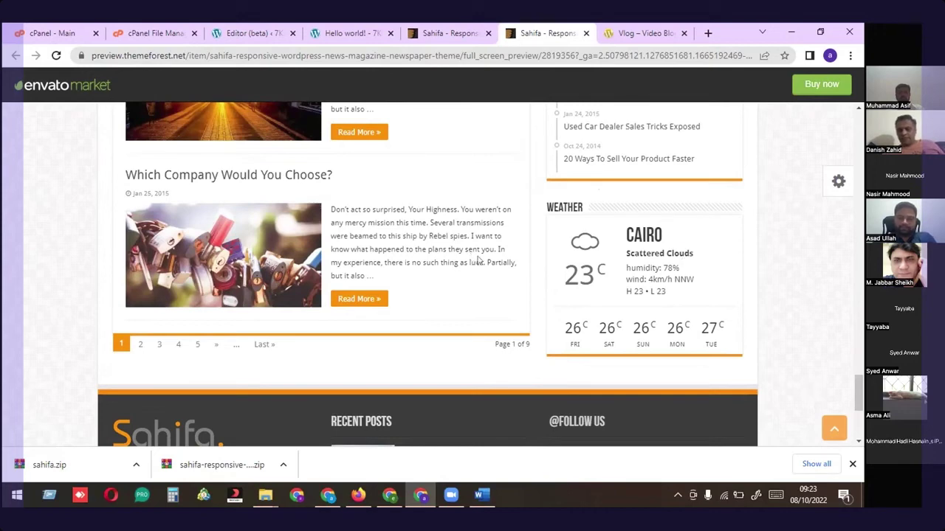
Close the cPanel File Manager tab and the 7KNIFE Hello world! post tab
left_click(442, 33)
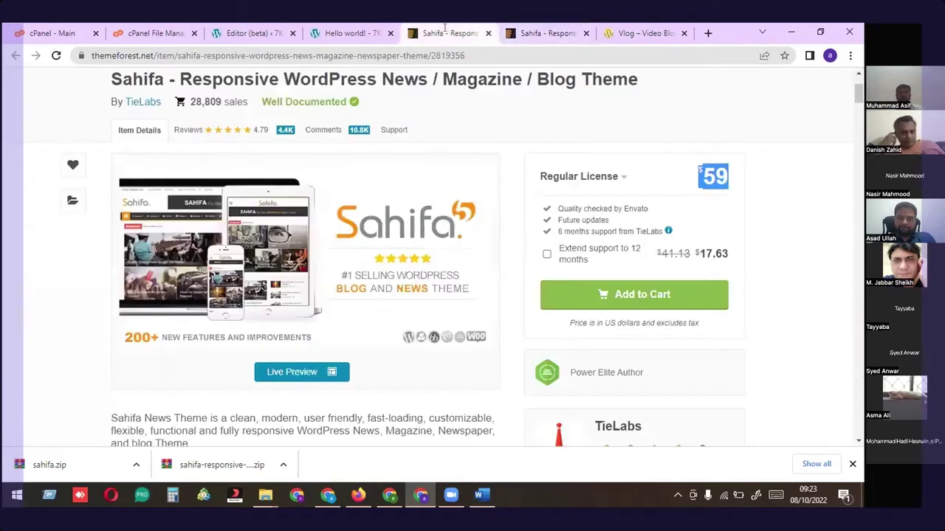
left_click(536, 29)
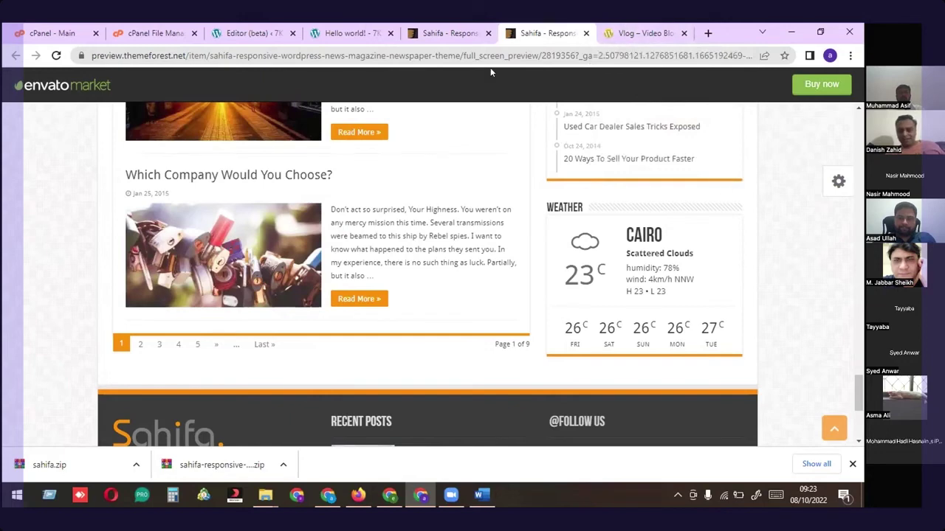
left_click(447, 33)
left_click(351, 31)
left_click(271, 29)
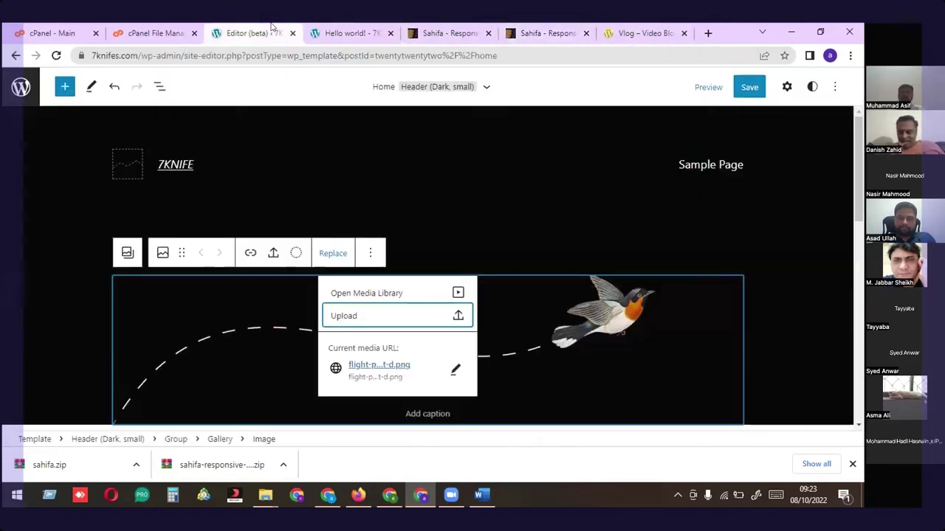
left_click(157, 31)
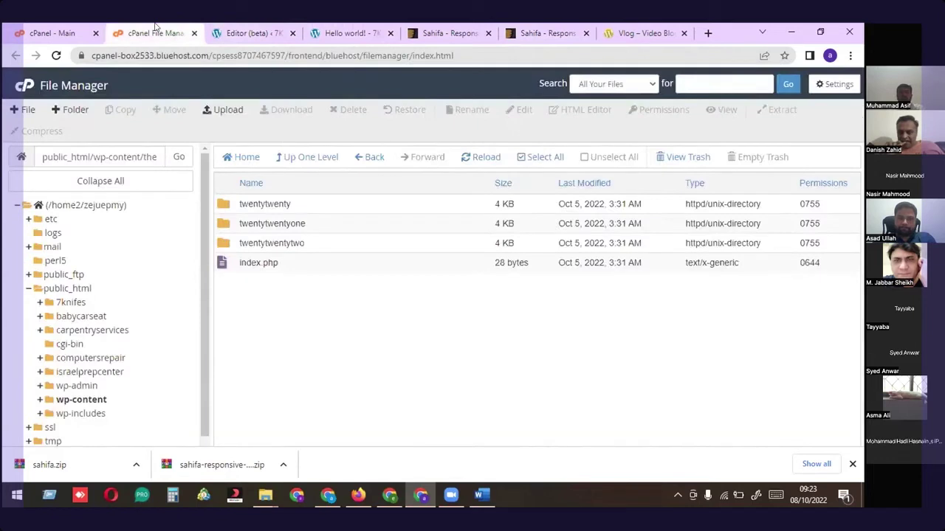
left_click(196, 33)
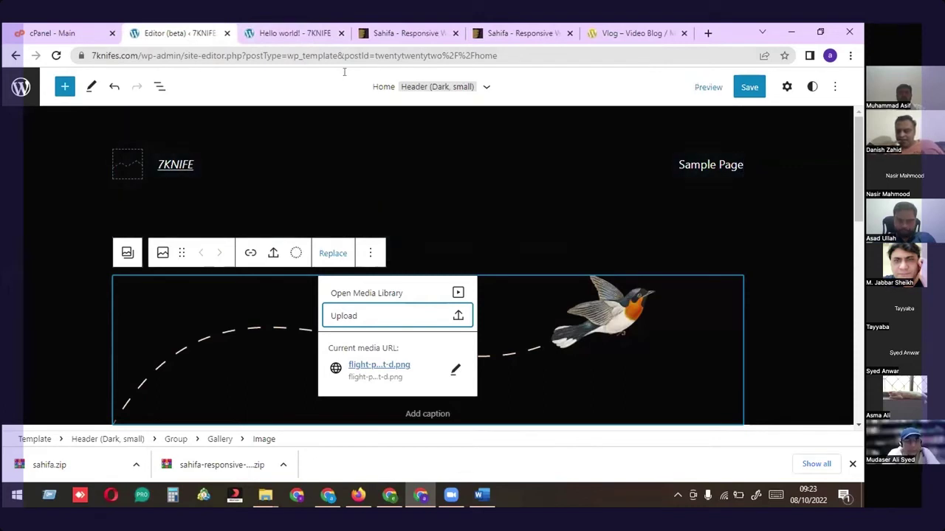
left_click(310, 33)
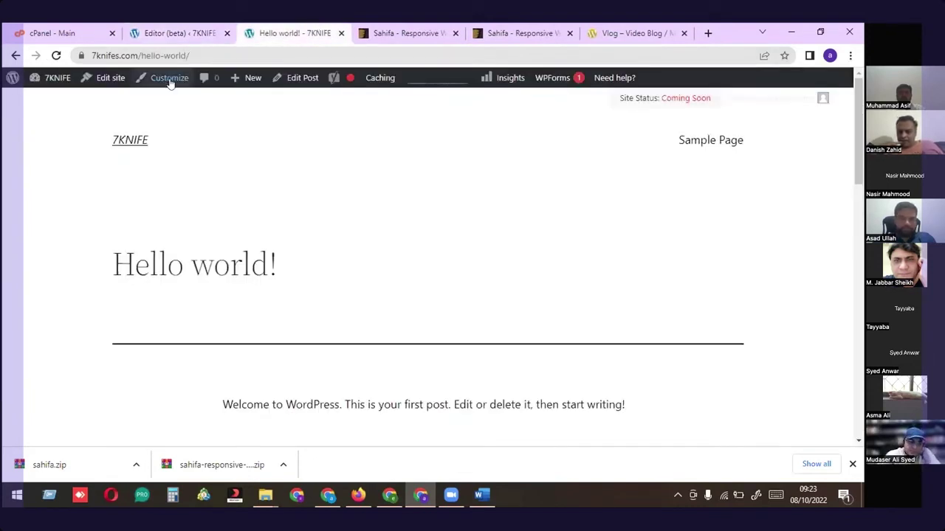
left_click(337, 31)
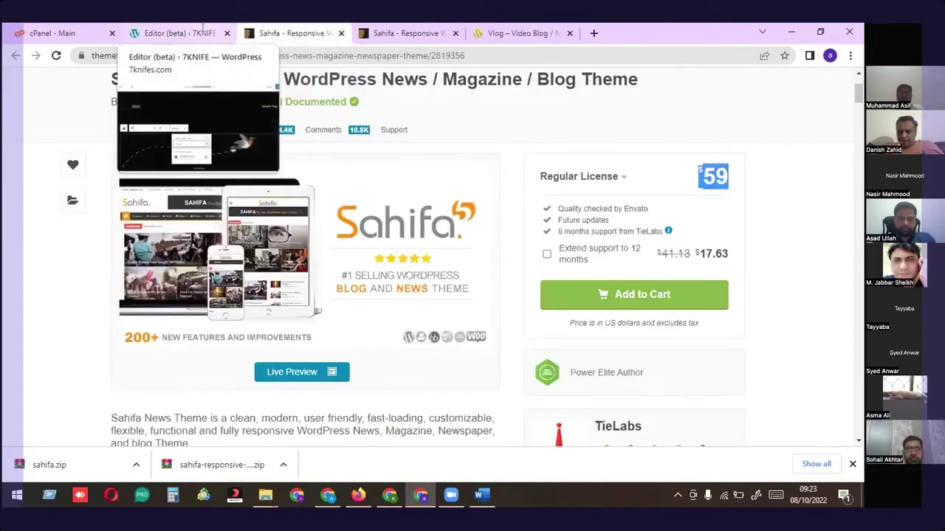
Examine the feature descriptions on Sahifa's ThemeForest item page, from the author details down to TiePage Builder
scroll(335, 211, "down", 6)
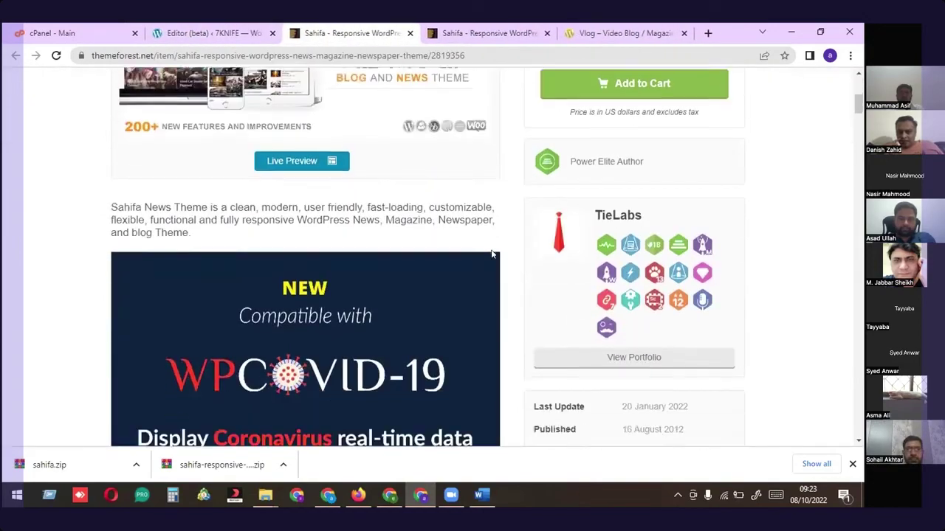
scroll(492, 254, "down", 15)
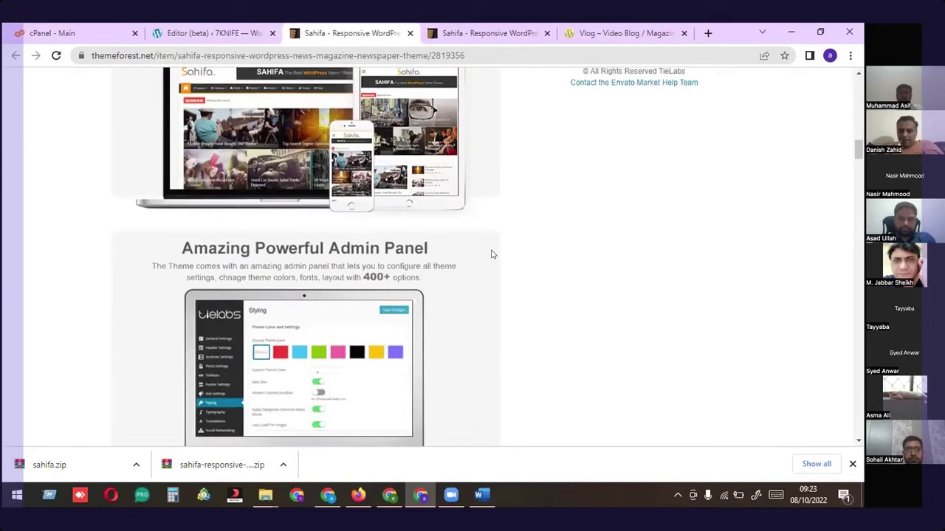
scroll(492, 254, "down", 3)
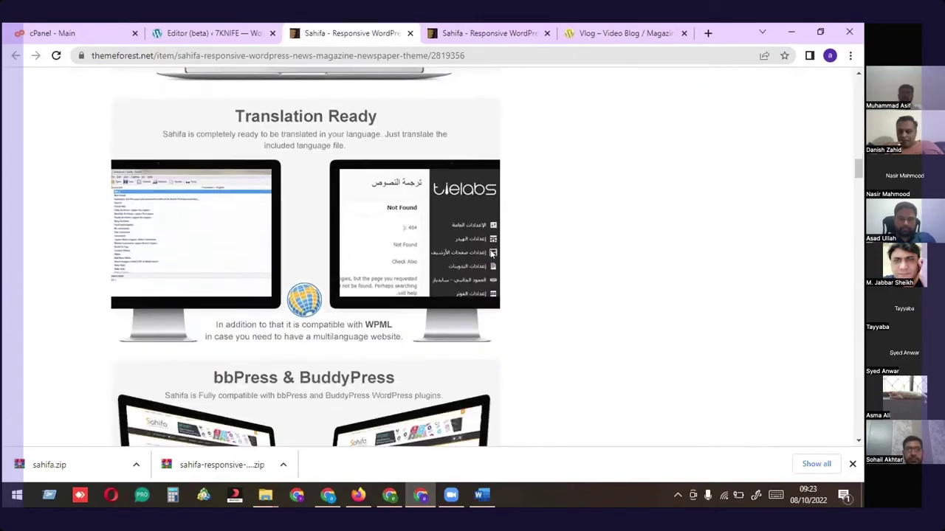
scroll(493, 254, "down", 3)
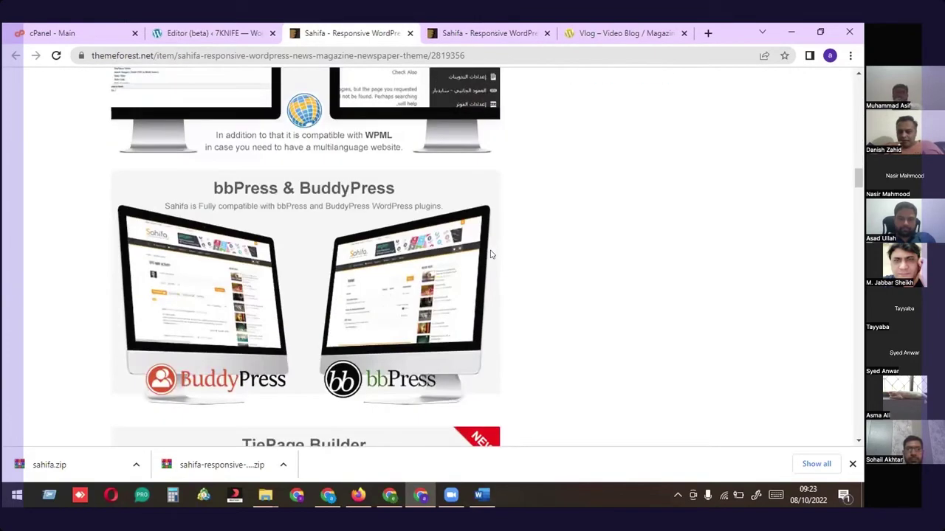
scroll(490, 254, "down", 2)
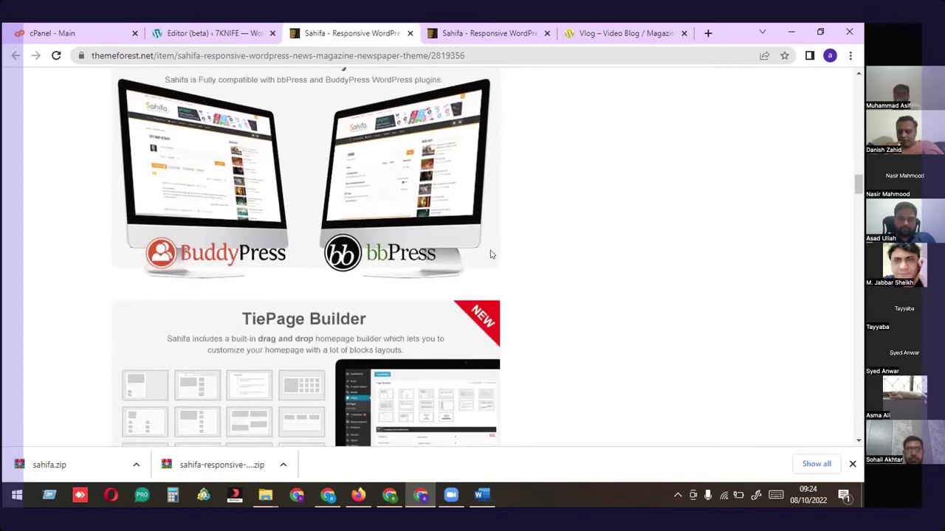
Examine the TiePage Builder blocks on Sahifa's item page and return to the header in the 7KNIFE site editor
scroll(491, 254, "down", 4)
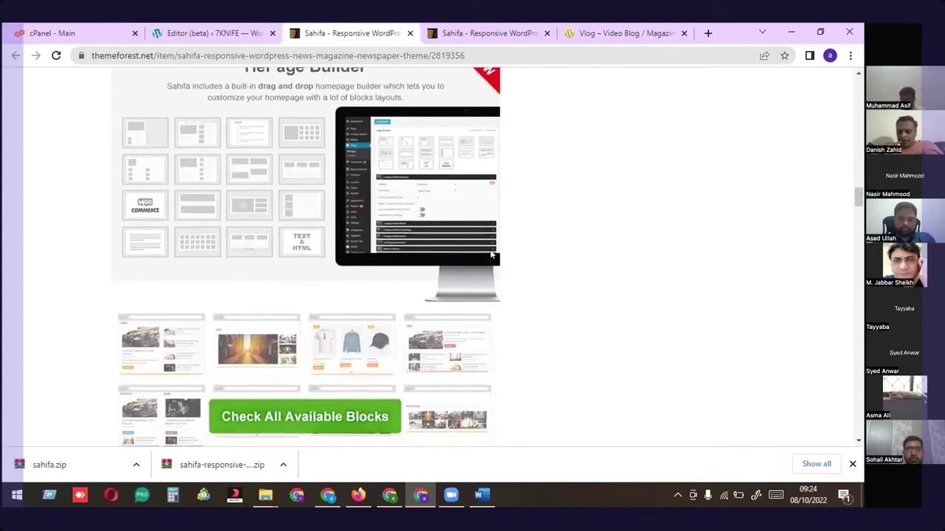
scroll(492, 255, "down", 2)
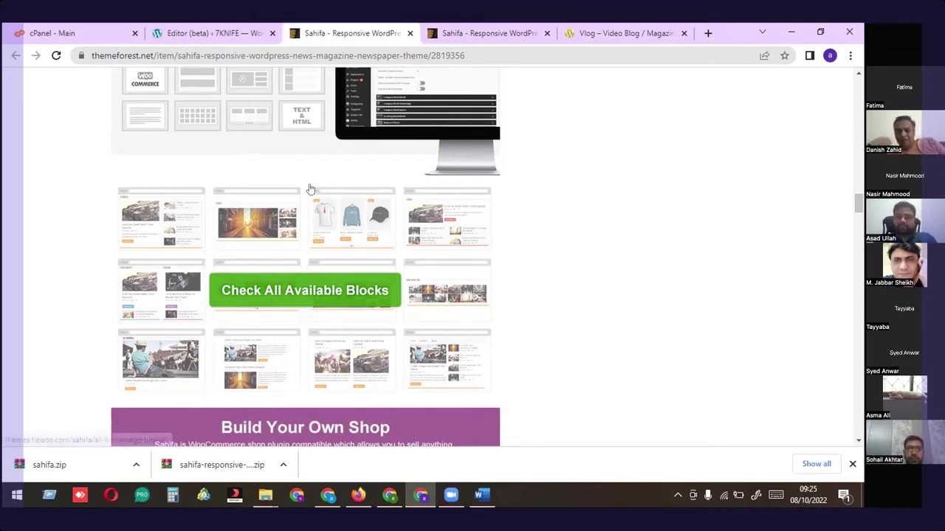
left_click(620, 34)
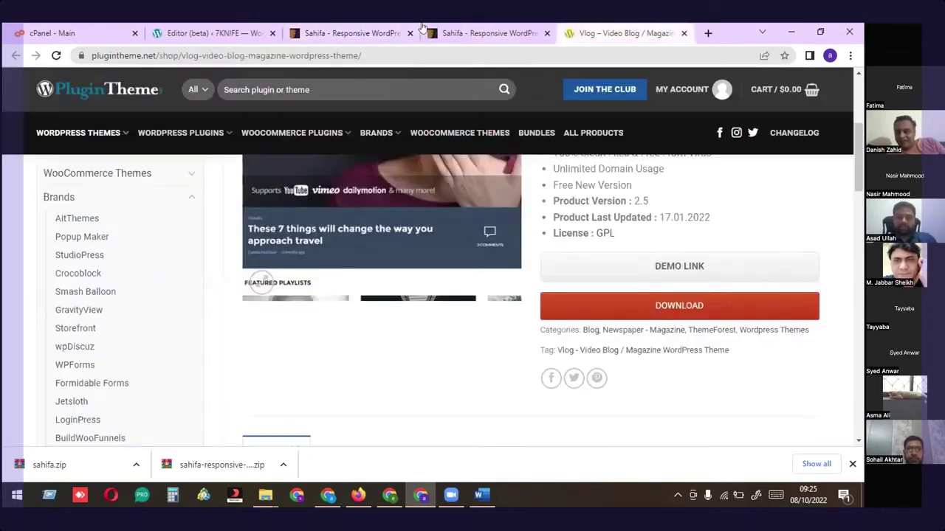
left_click(358, 31)
left_click(228, 30)
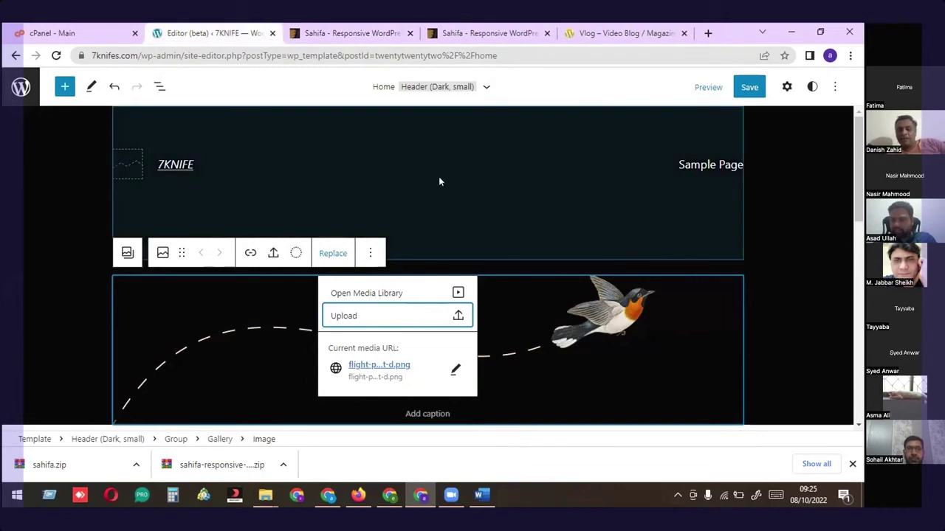
left_click(439, 177)
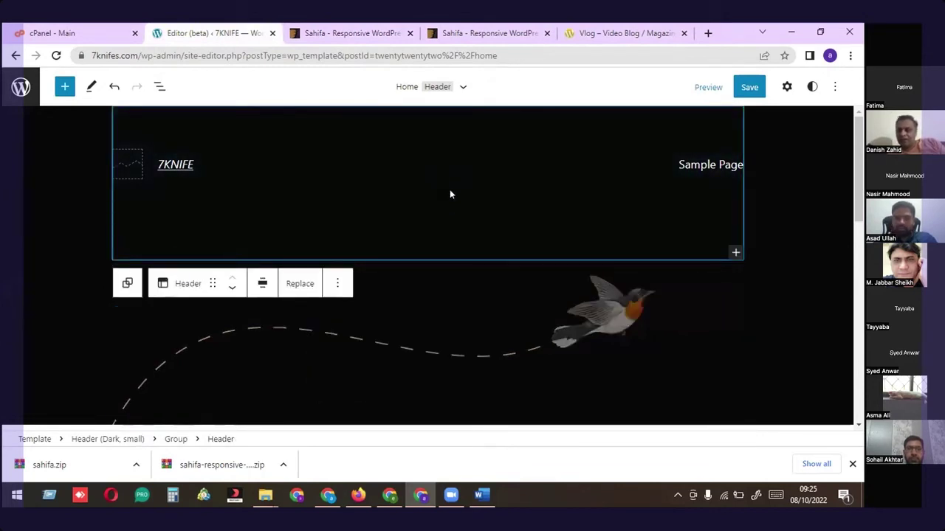
left_click(361, 495)
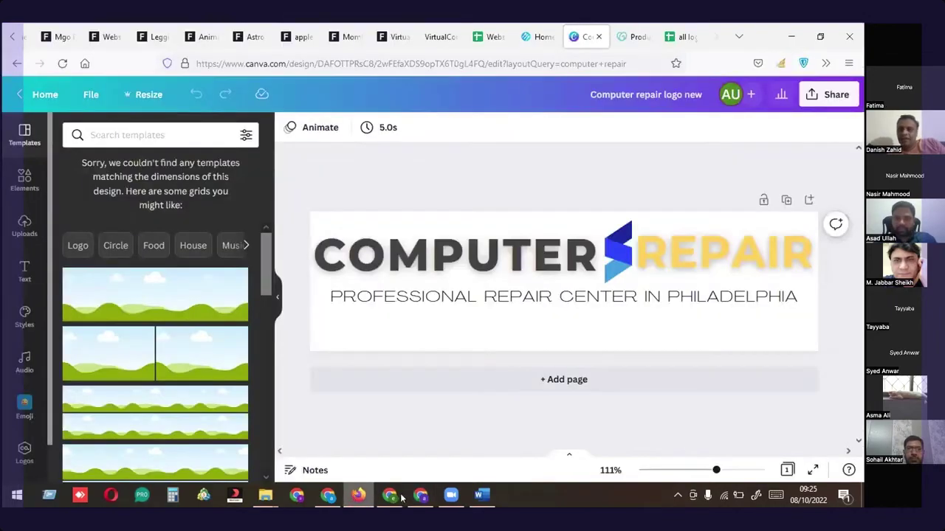
left_click(415, 498)
left_click(401, 497)
left_click(402, 497)
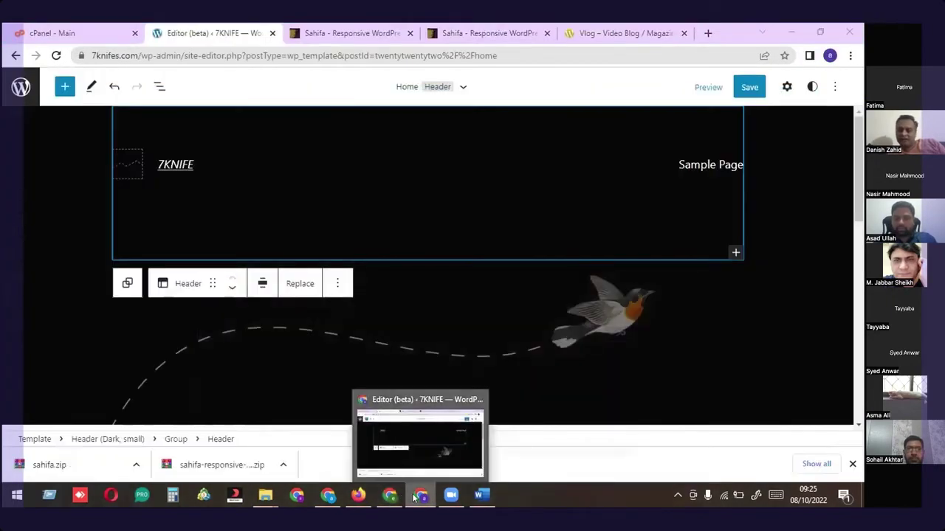
left_click(415, 499)
left_click(415, 499)
left_click(330, 496)
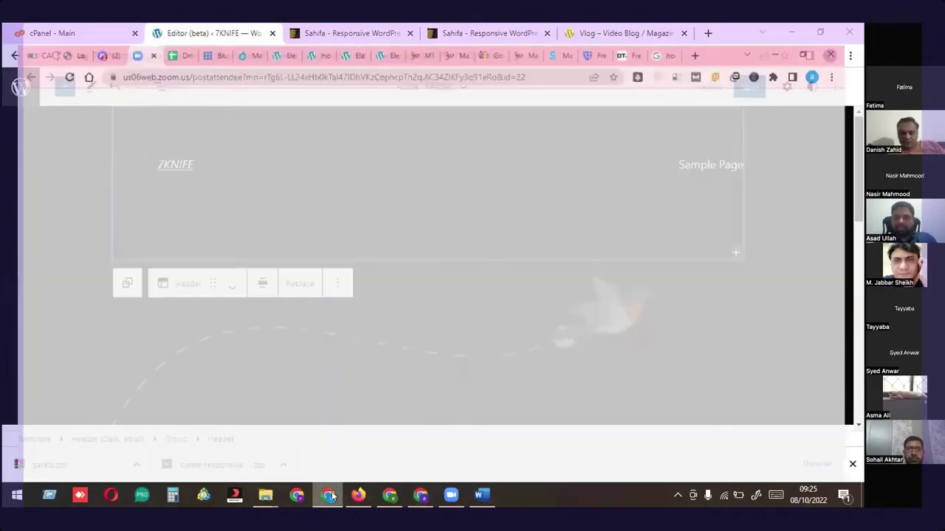
left_click(330, 495)
left_click(390, 497)
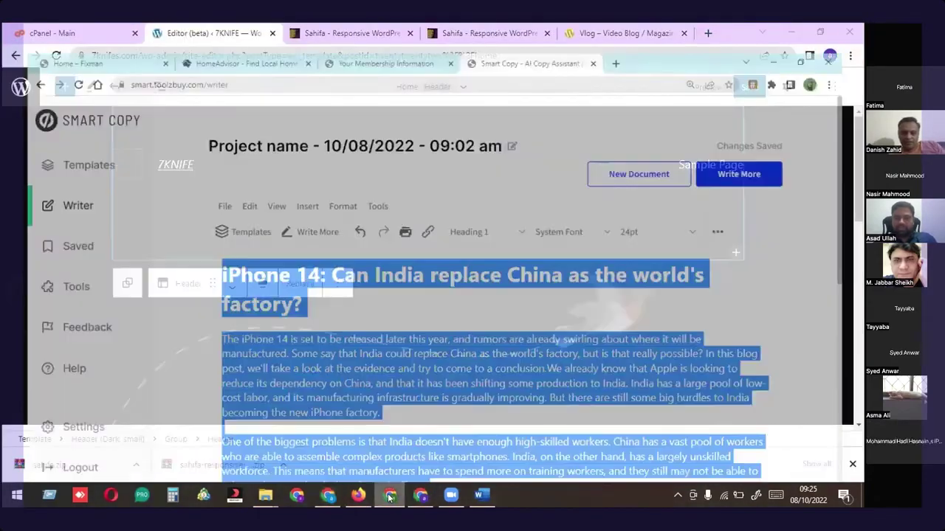
left_click(390, 497)
left_click(390, 497)
left_click(391, 497)
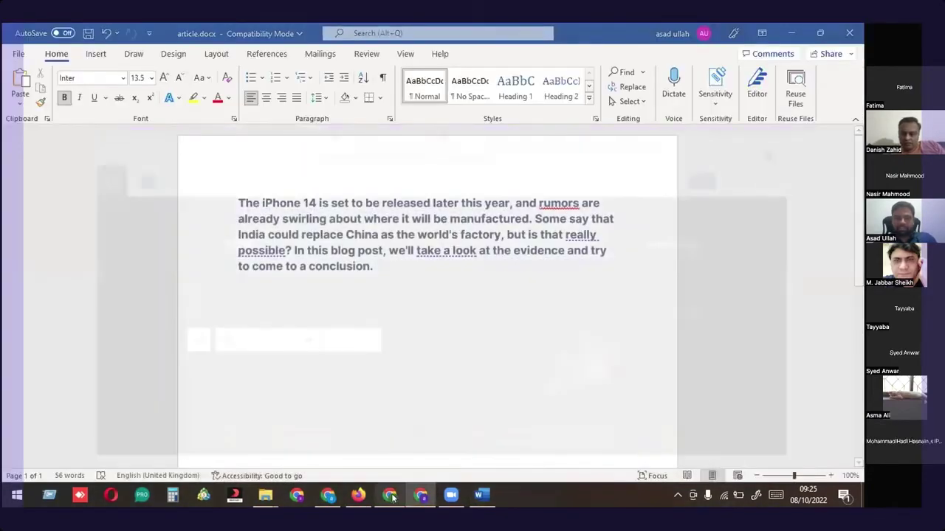
Switch to the Chrome window with the Fixman template and examine its home page around the service cards
left_click(390, 497)
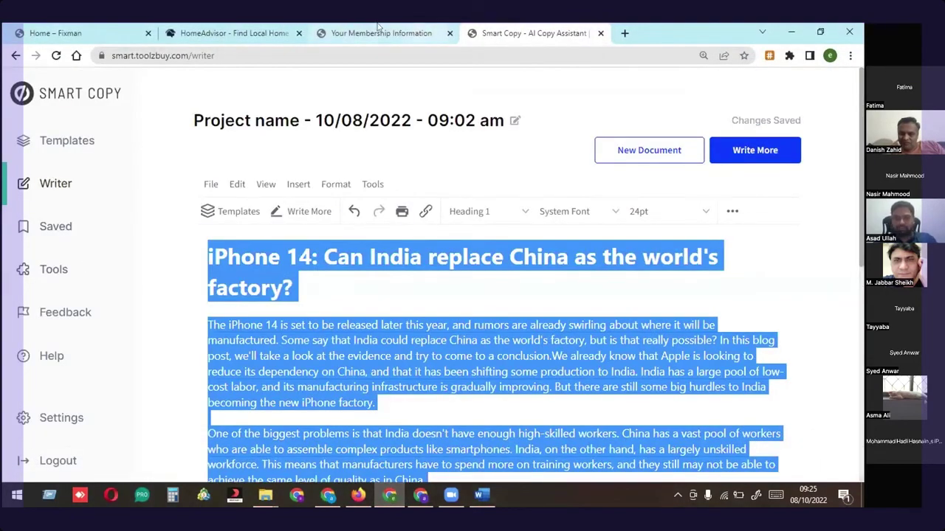
left_click(39, 28)
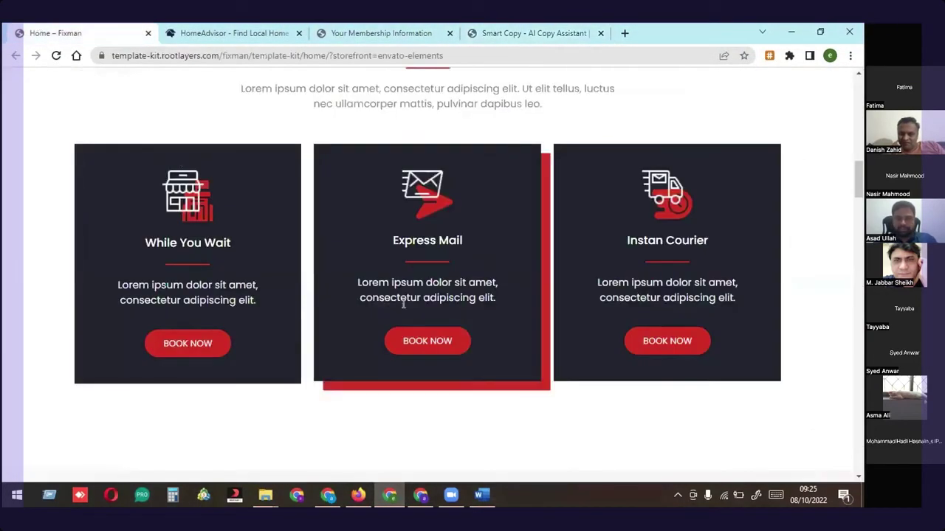
scroll(391, 298, "up", 5)
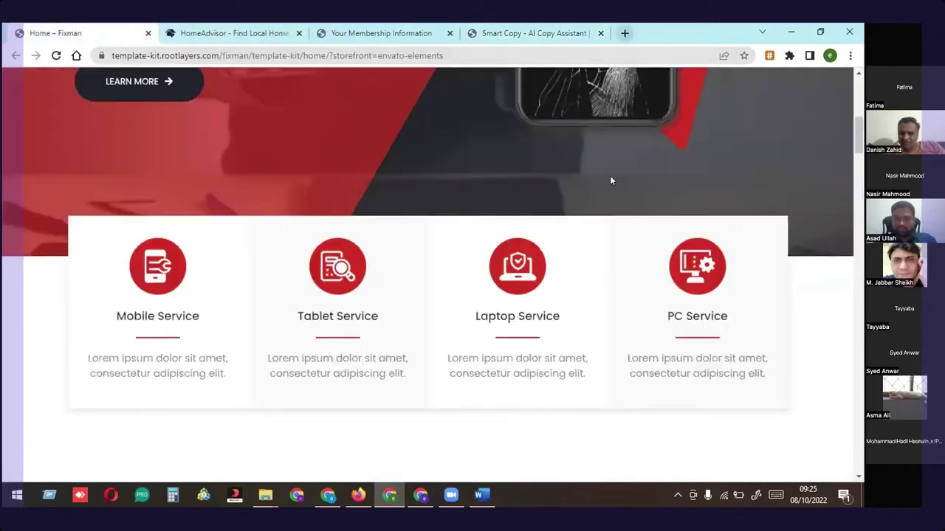
Open the computersrepair.us home page in a new tab of the 7KNIFE browser window and look over its banner
left_click(427, 500)
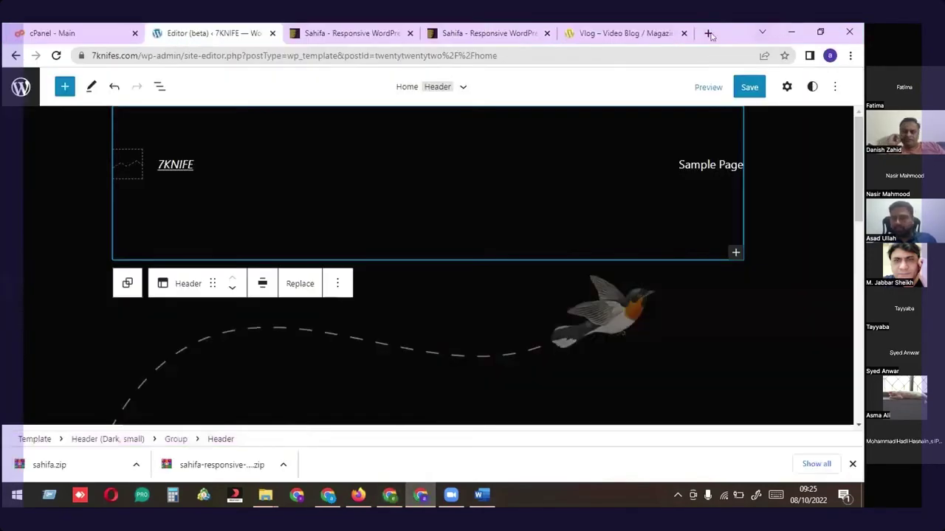
key("ctrl+t")
type("com")
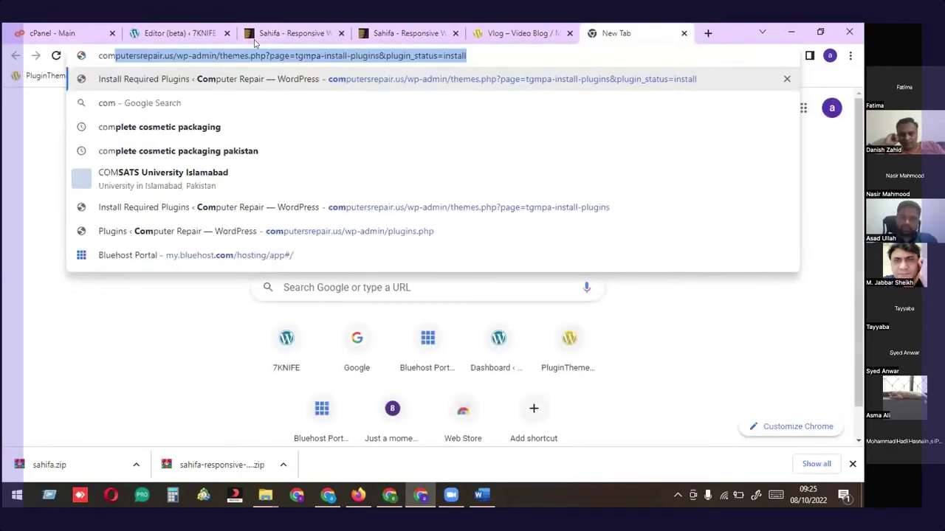
key("Return")
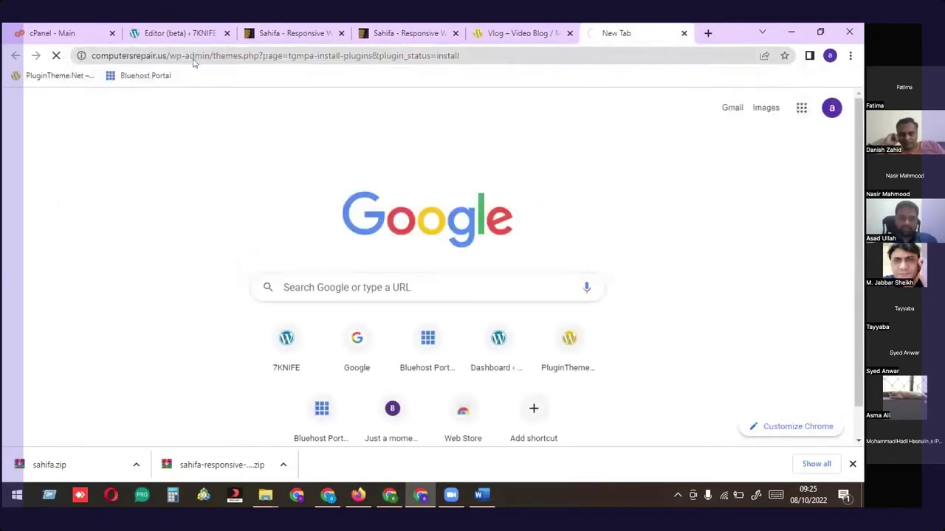
left_click_drag(177, 55, 519, 69)
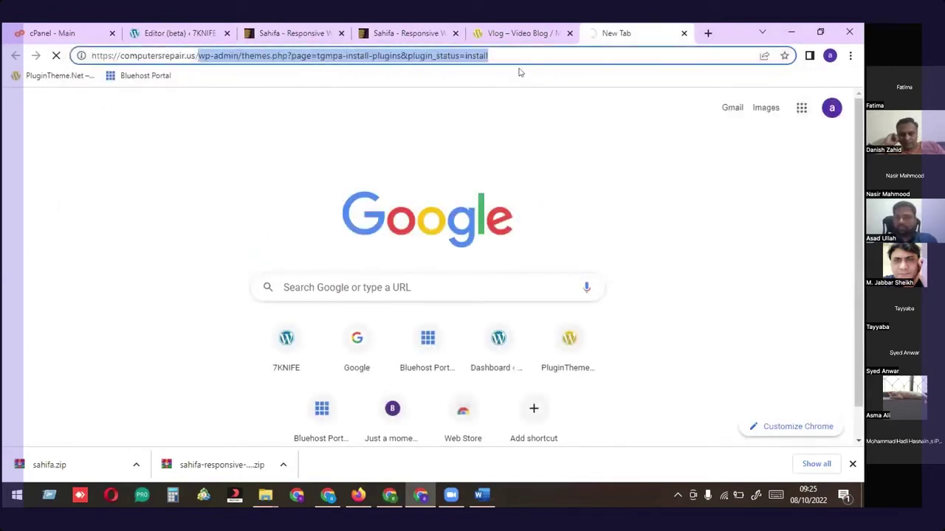
key("BackSpace")
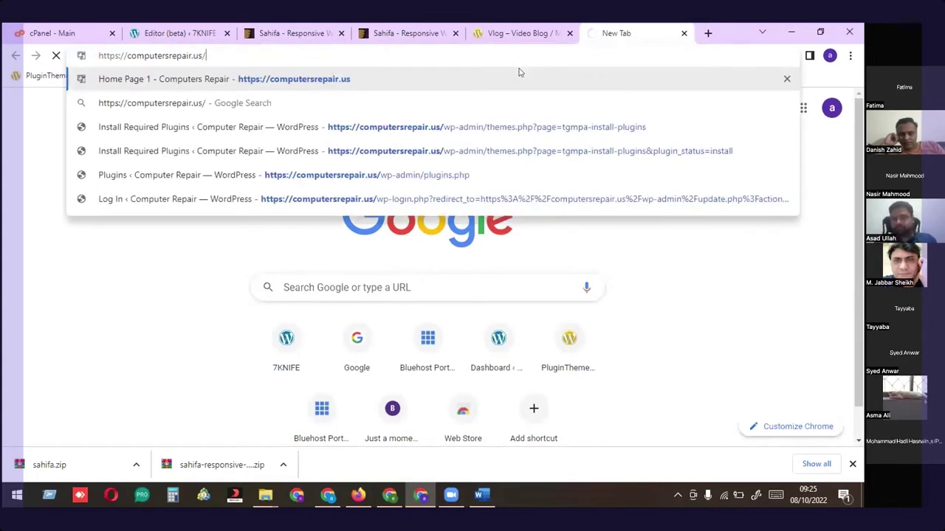
key("Return")
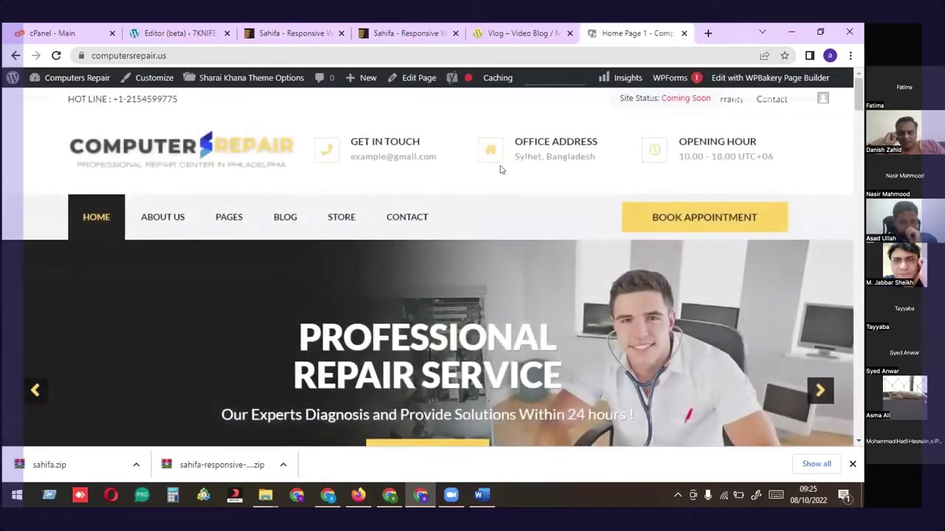
scroll(387, 216, "down", 3)
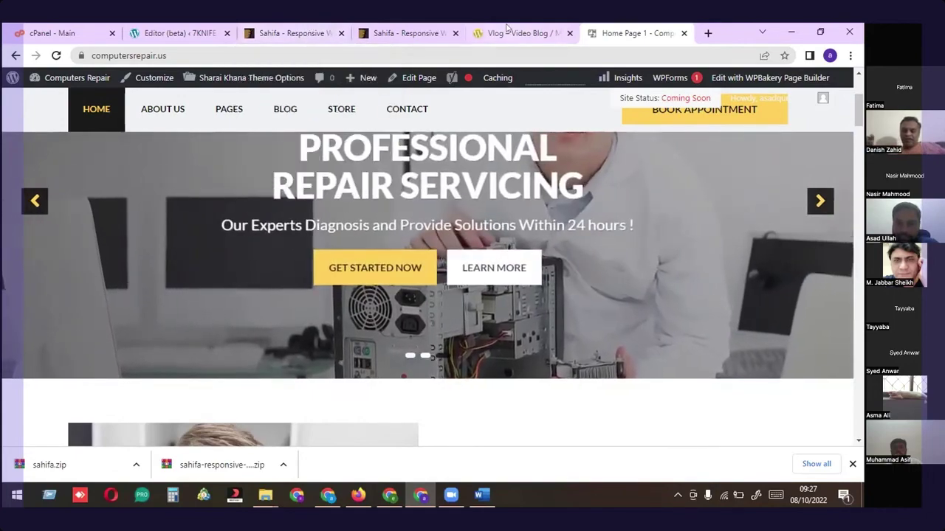
scroll(327, 118, "up", 3)
Review the title and price area of Sahifa's ThemeForest item page against the default theme in the 7KNIFE site editor
left_click(317, 33)
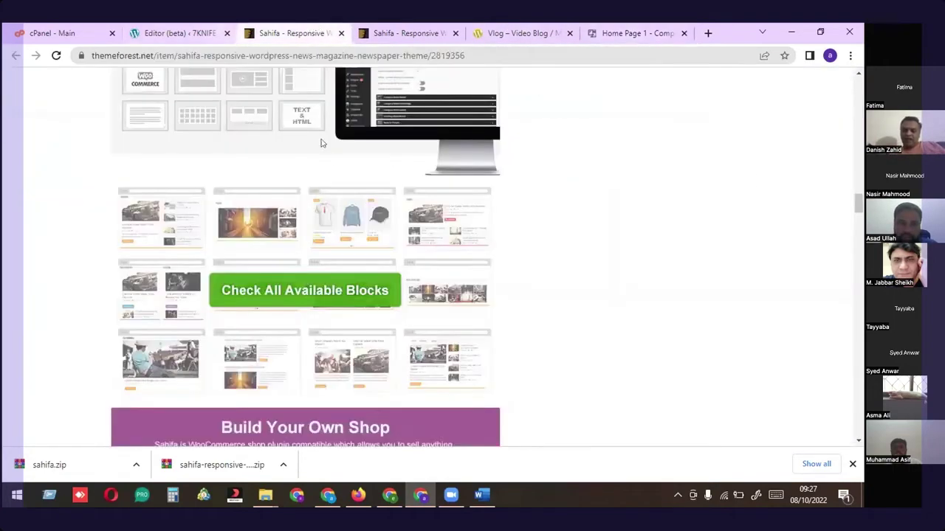
scroll(325, 170, "up", 15)
scroll(340, 205, "up", 20)
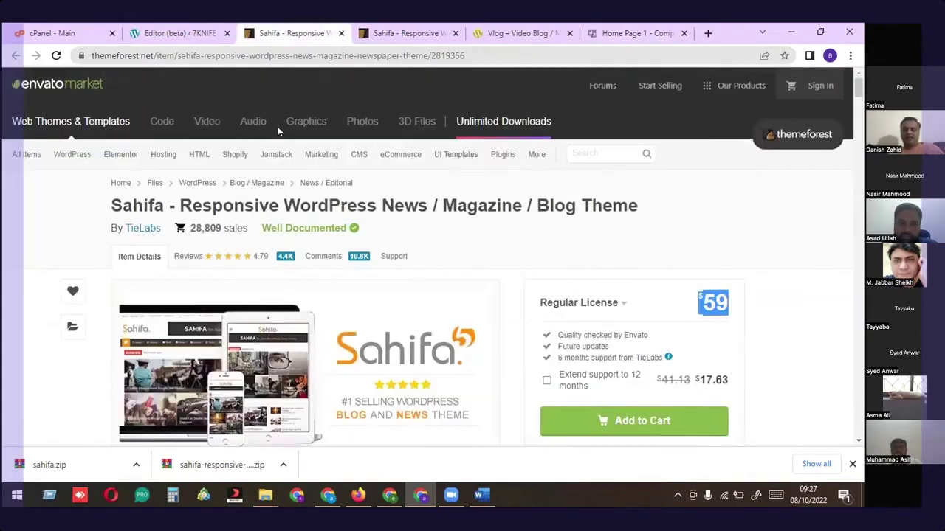
left_click(195, 34)
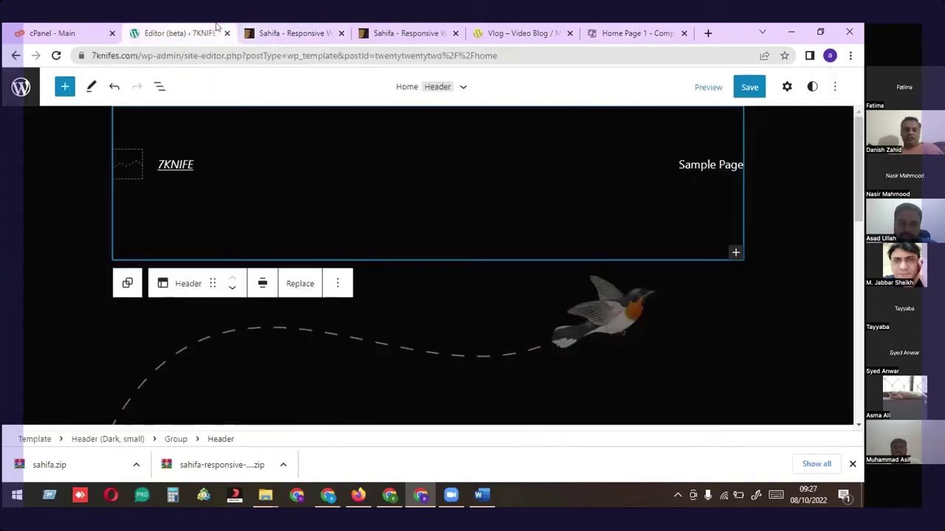
left_click(271, 28)
mouse_move(401, 154)
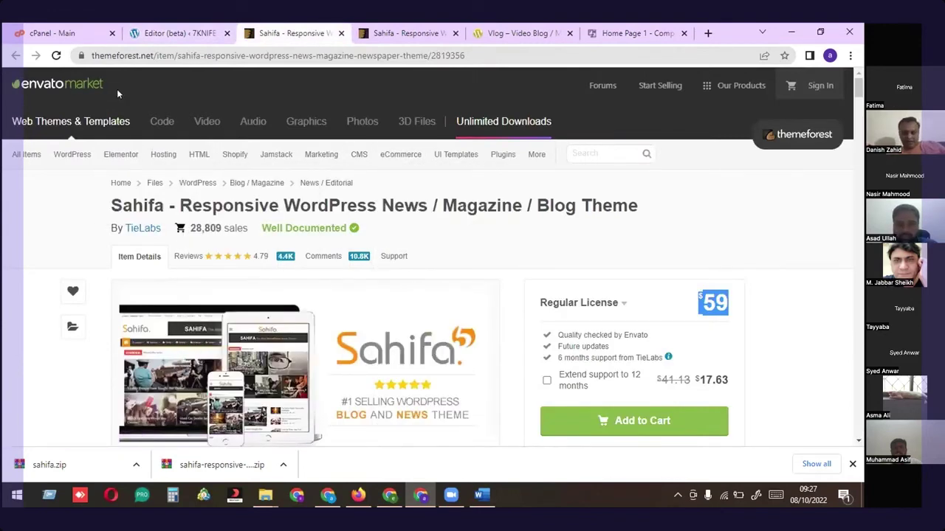
Close the Sahifa live preview tab
left_click(443, 36)
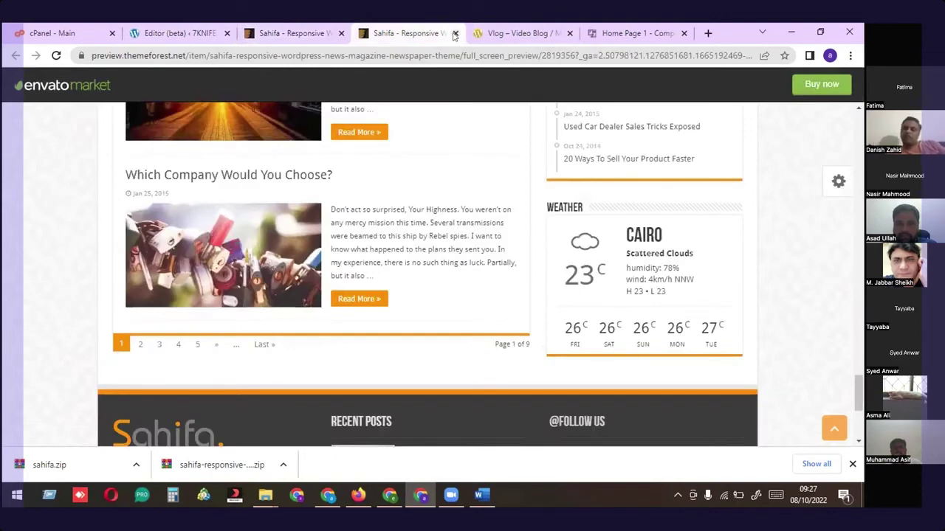
left_click(454, 34)
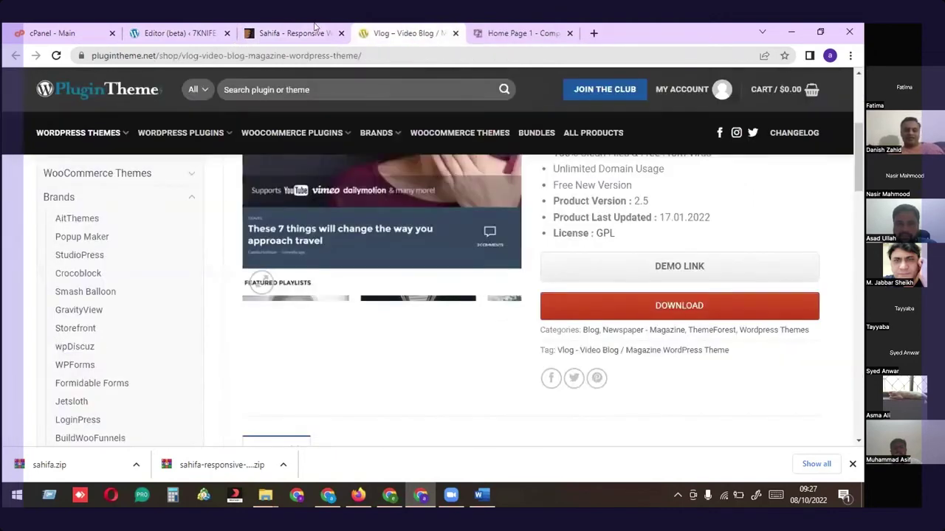
Open toolzbuy.com in a new tab of the Fixman browser window and enter its member dashboard
left_click(392, 495)
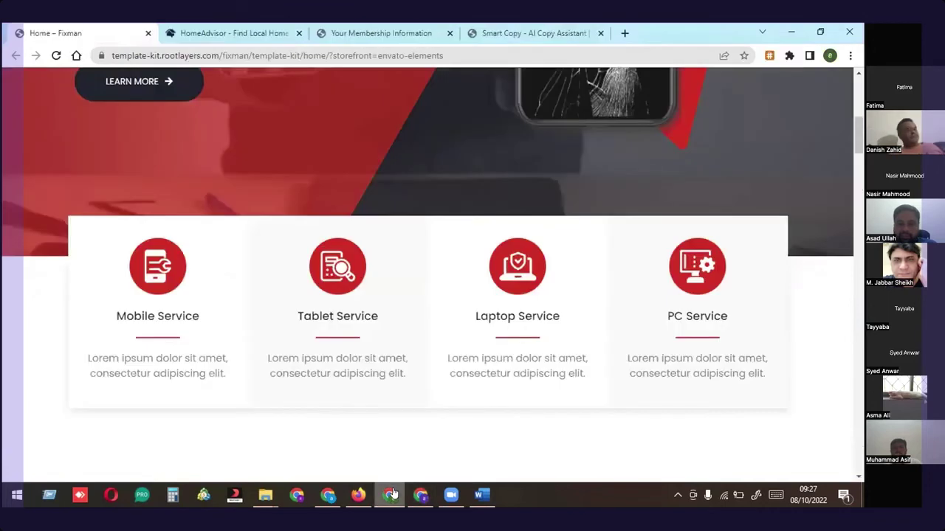
left_click(623, 33)
type("toolzbuy.com")
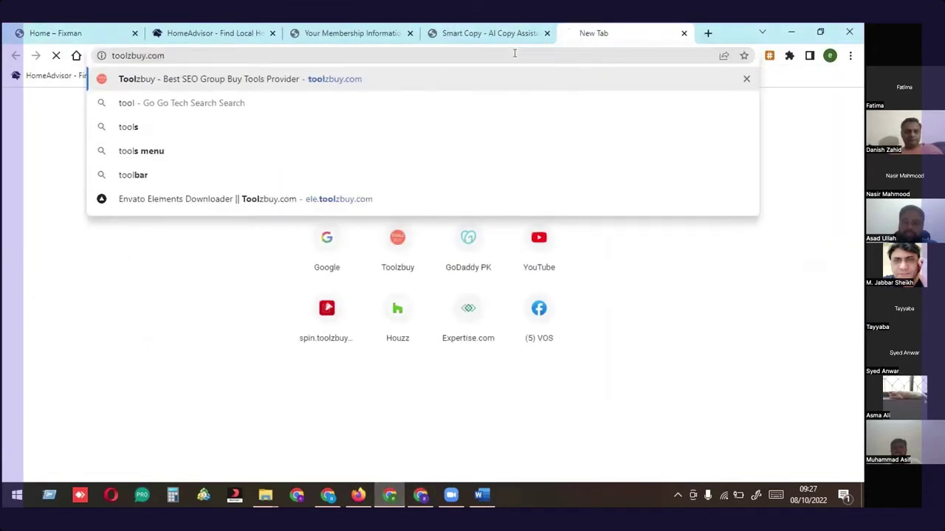
key("Return")
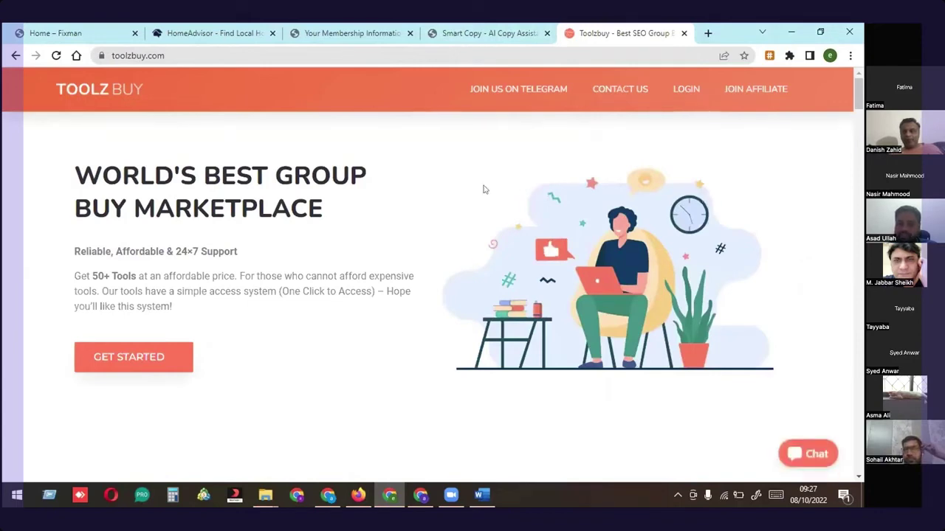
left_click(679, 88)
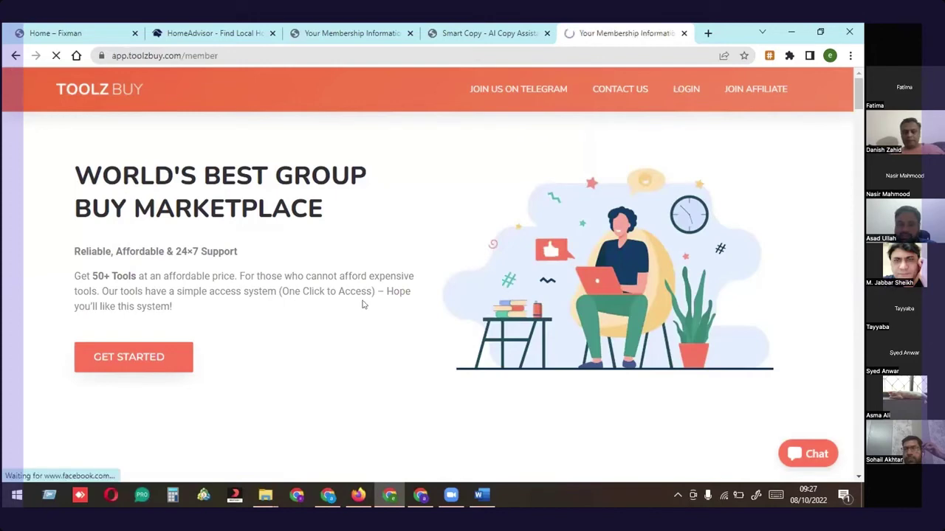
Access the Envato Elements resource from the member dashboard and follow its instructions link to the Envato Elements site
scroll(456, 235, "down", 1)
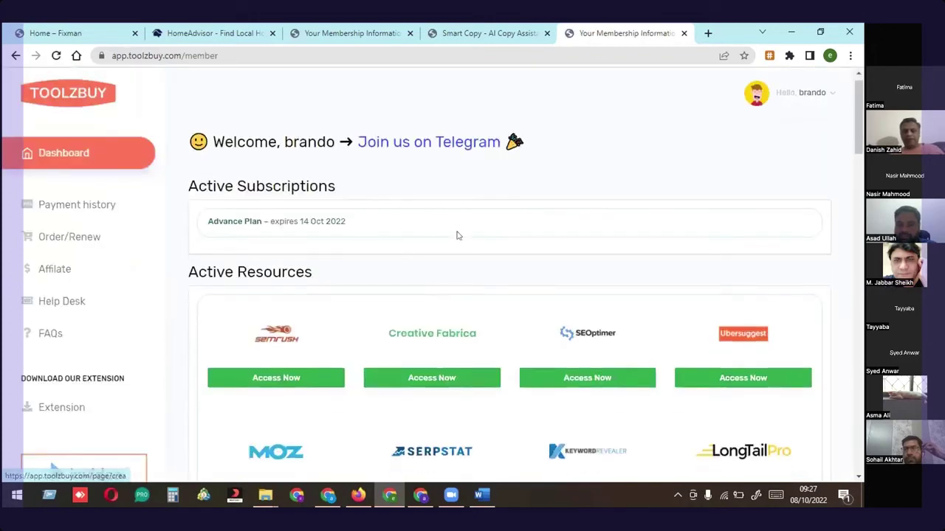
scroll(463, 286, "down", 13)
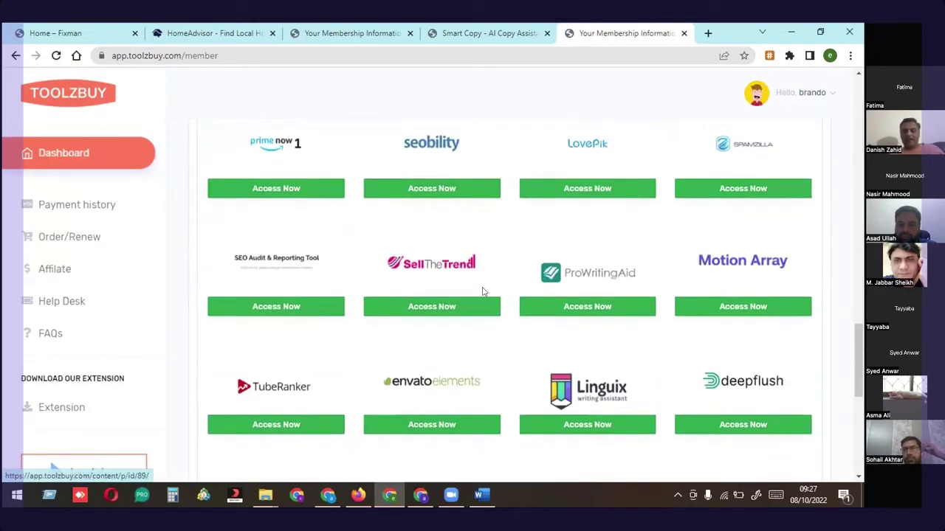
scroll(479, 326, "down", 2)
left_click(464, 303)
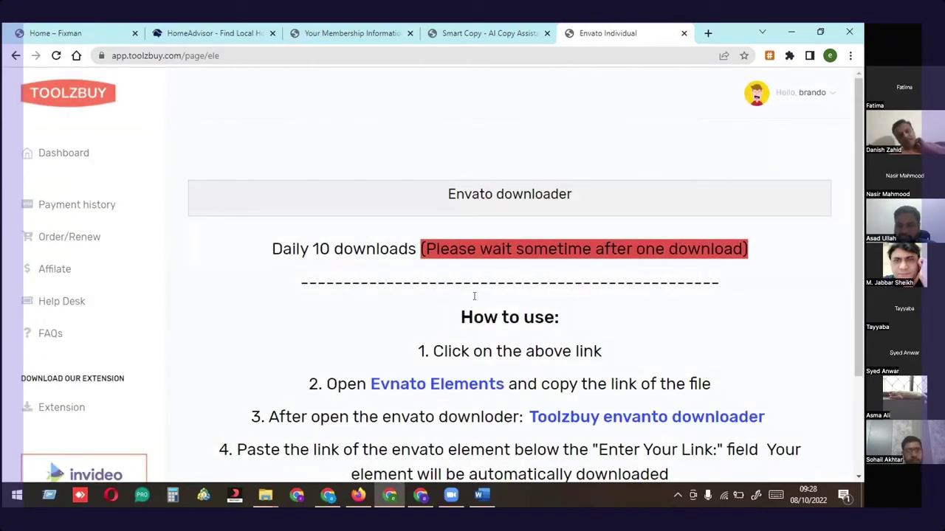
left_click(463, 384)
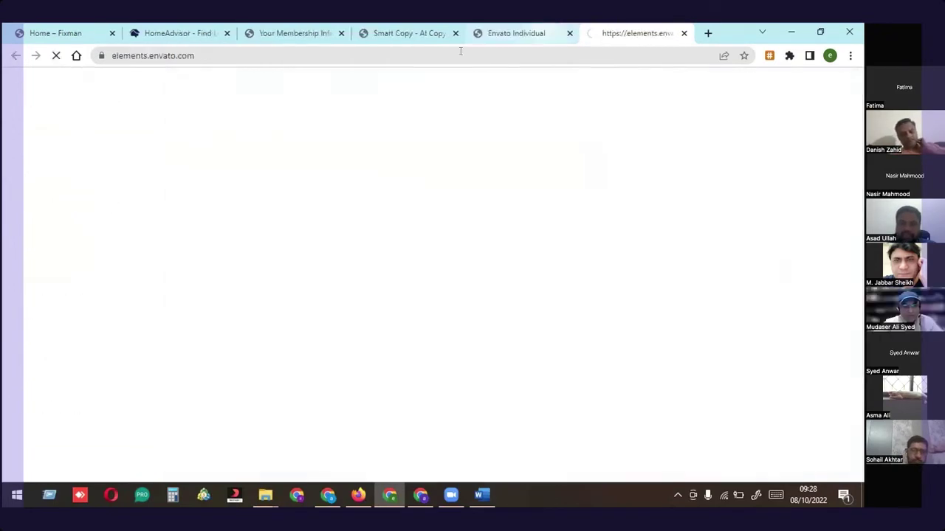
left_click(511, 33)
left_click(615, 30)
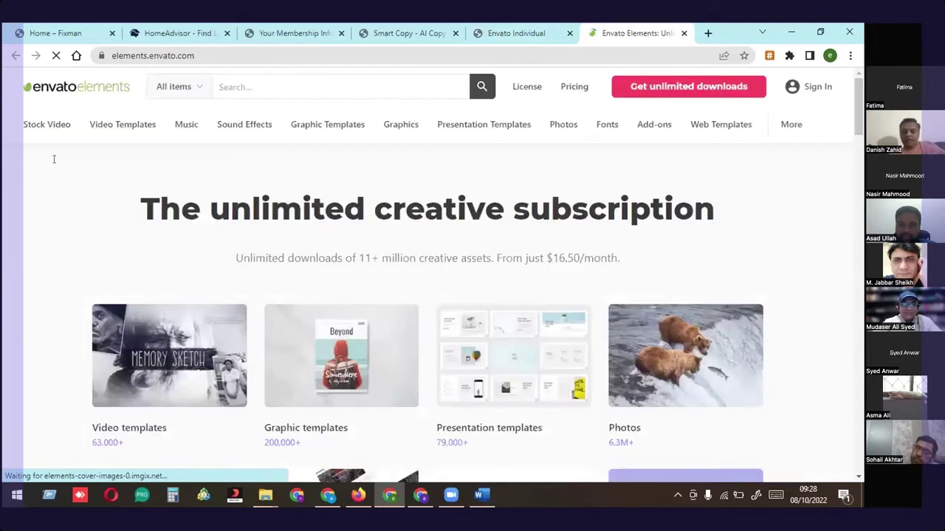
Search the WordPress category of Envato Elements for "blog"
left_click(177, 87)
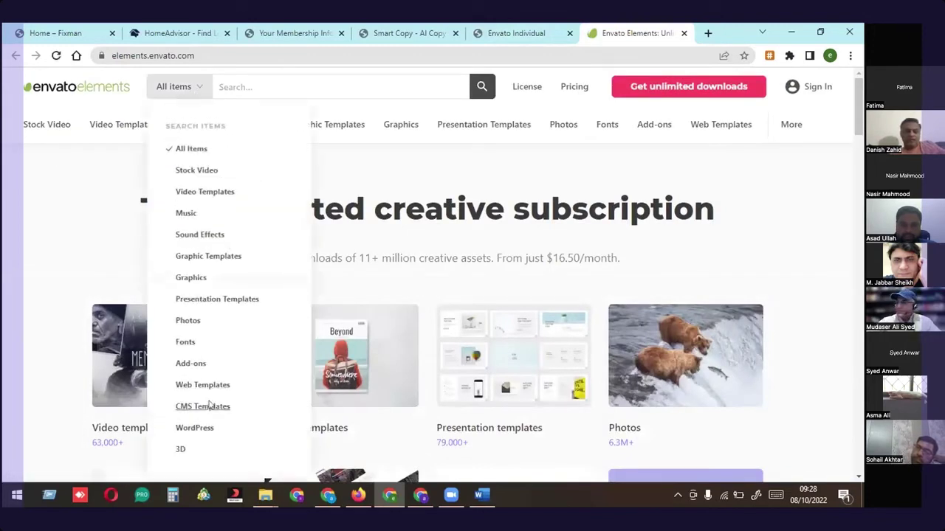
left_click(203, 384)
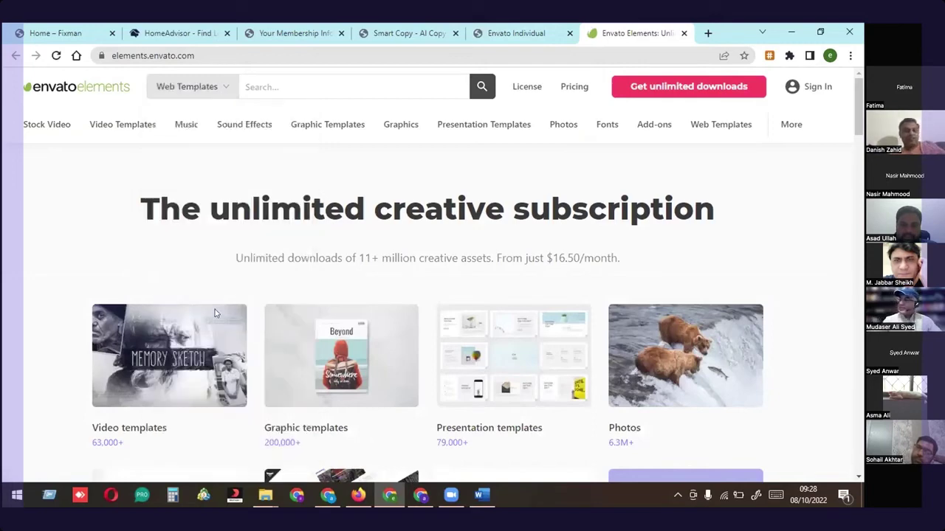
left_click(207, 93)
left_click(194, 427)
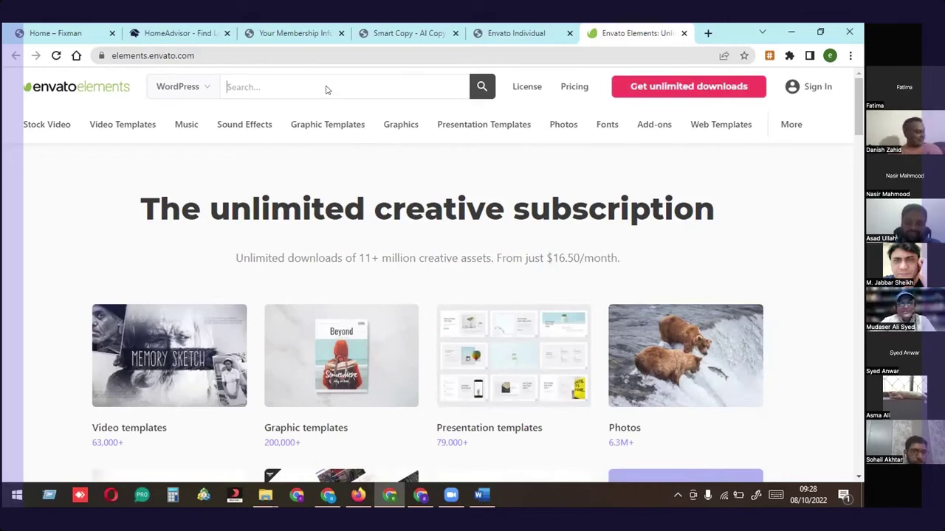
type("blog")
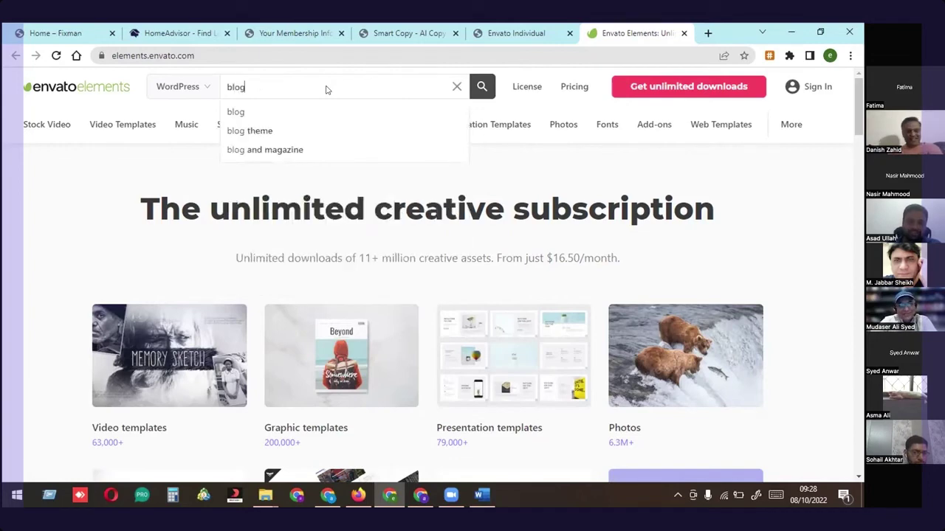
key("Return")
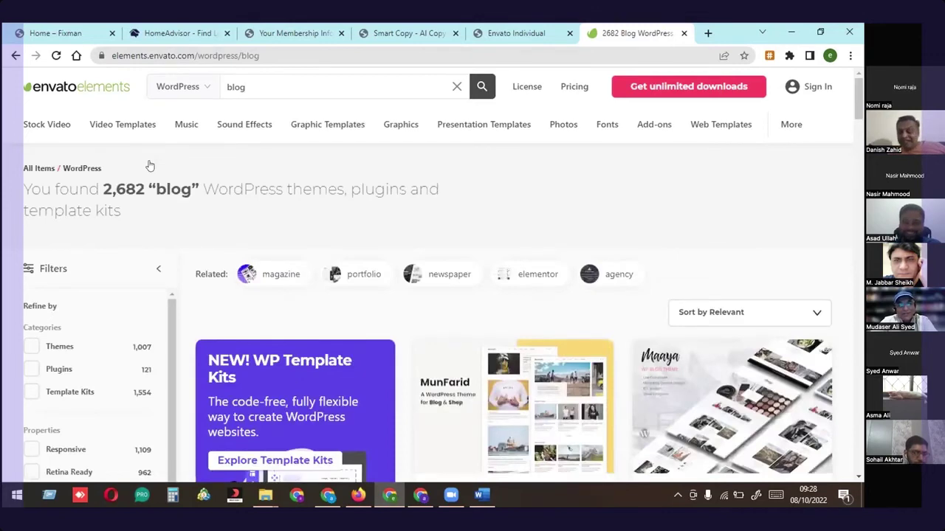
Browse the blog results and open the Rovlex and Rowsy themes in new tabs
scroll(692, 322, "down", 8)
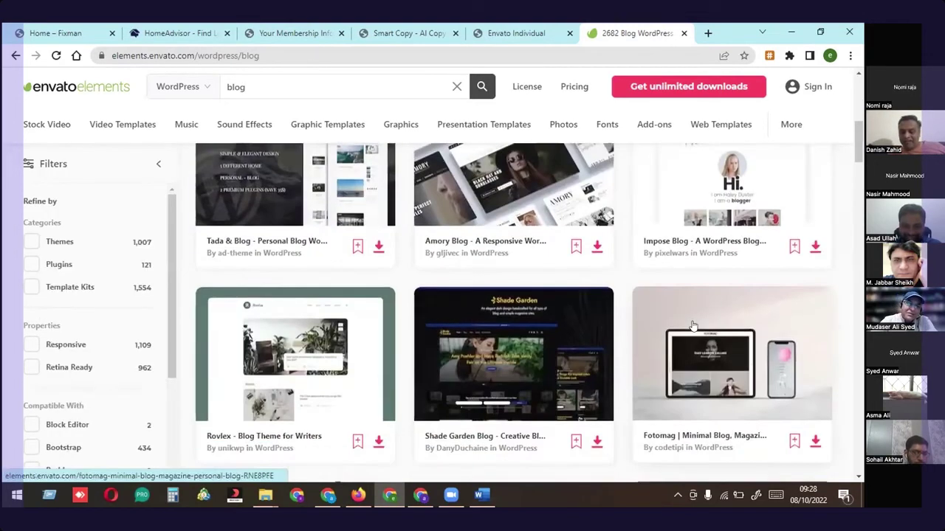
scroll(709, 333, "down", 3)
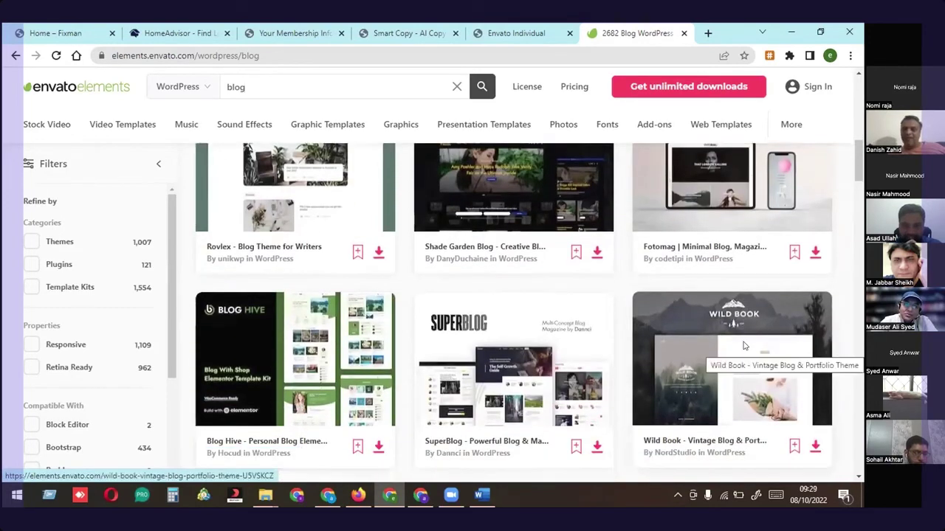
scroll(744, 345, "up", 1)
right_click(342, 240)
left_click(365, 248)
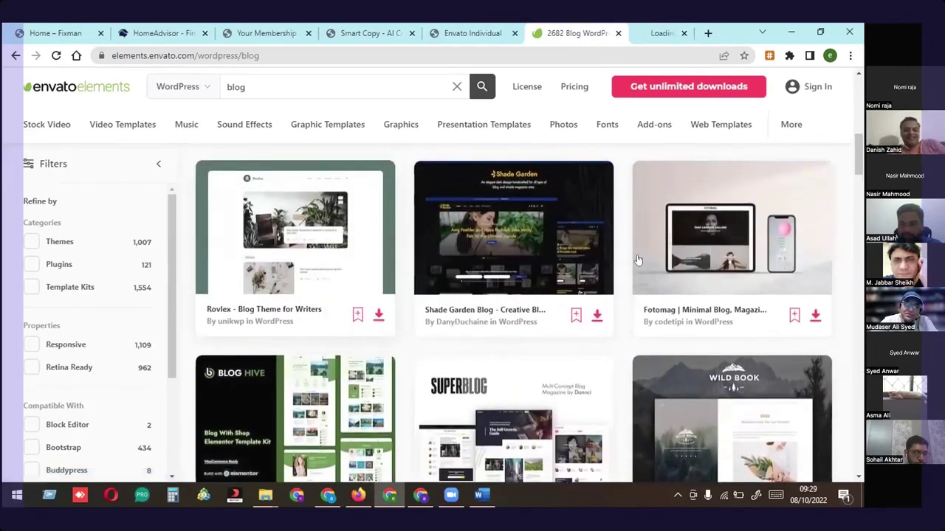
scroll(620, 310, "down", 3)
scroll(613, 332, "up", 2)
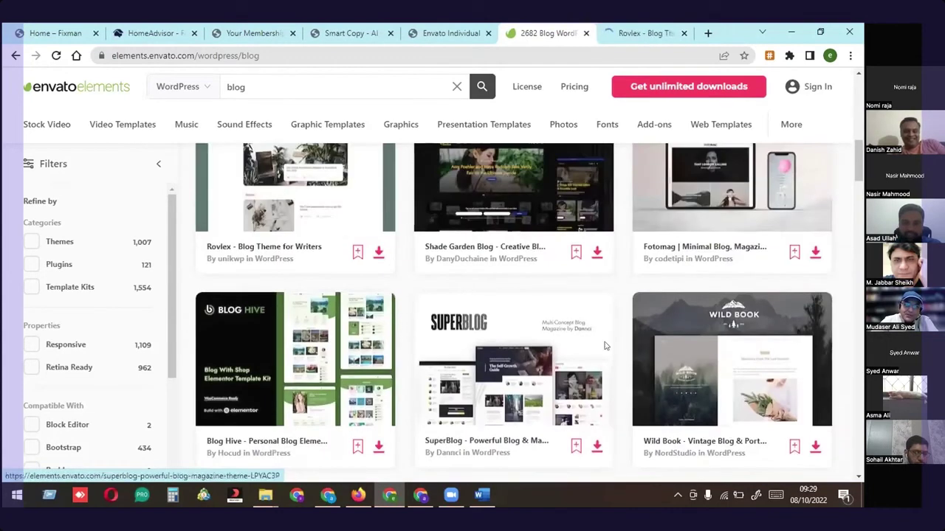
scroll(591, 358, "down", 5)
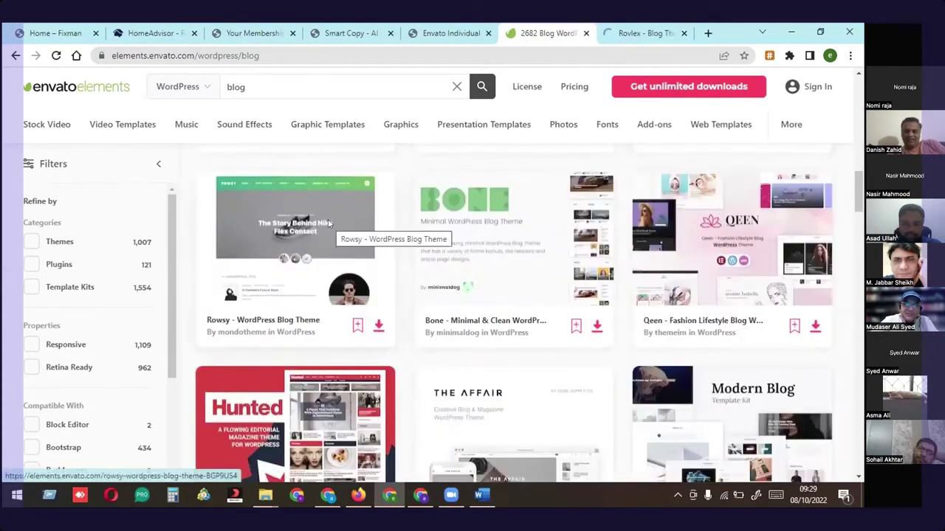
left_click(349, 230, "ctrl")
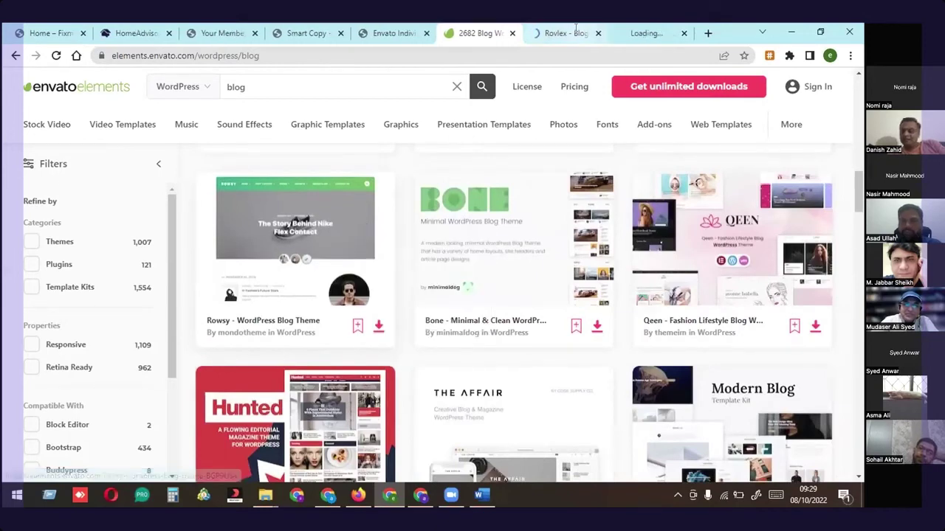
Open the live preview of the Rovlex blog theme from its item page
left_click(552, 33)
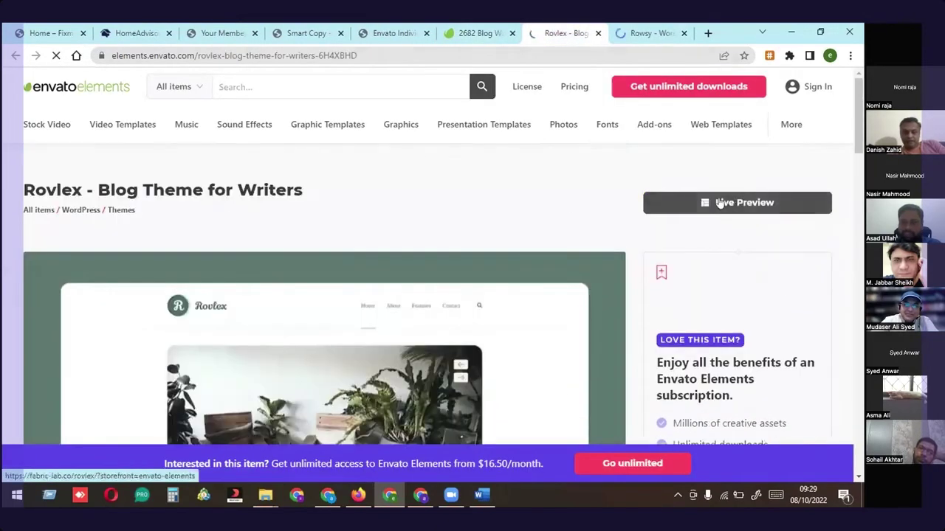
left_click(738, 203)
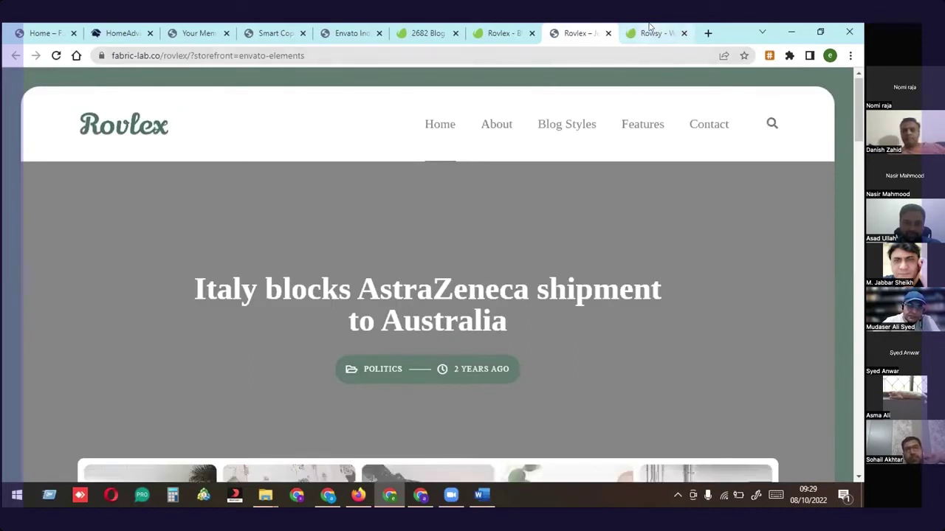
Return to the Rovlex item page and limit its item search to the WordPress category
left_click(498, 33)
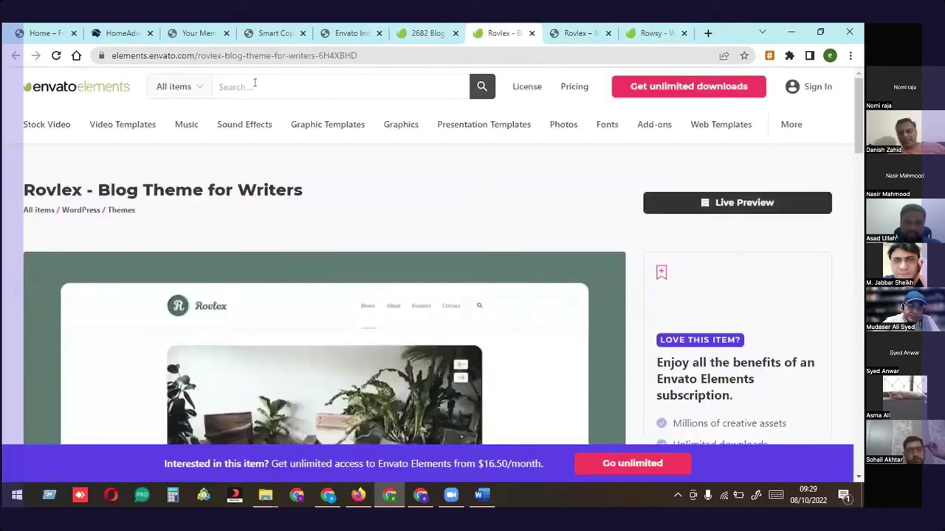
left_click(255, 82)
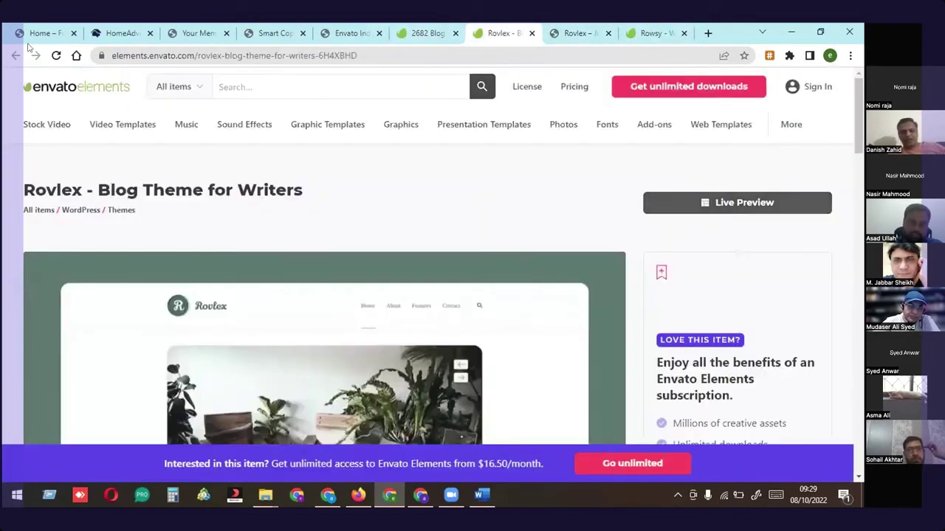
left_click(180, 86)
scroll(238, 381, "down", 1)
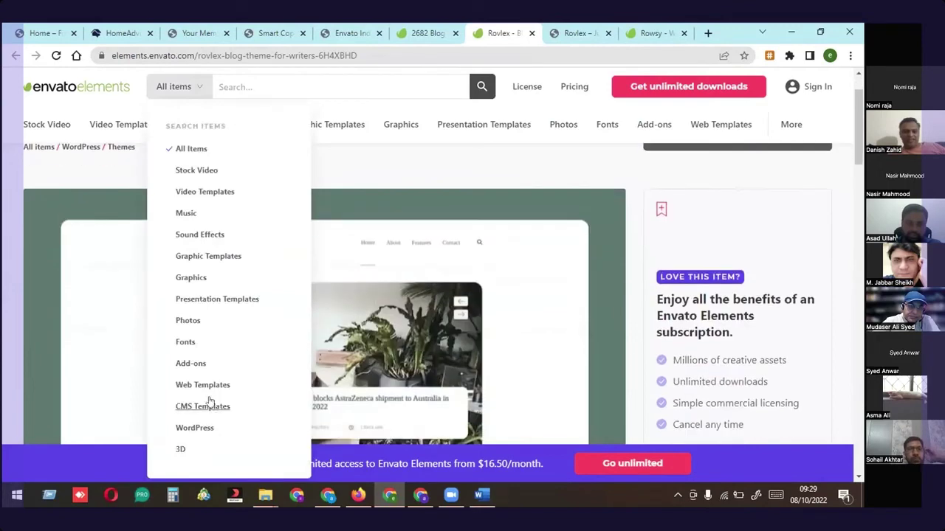
left_click(195, 428)
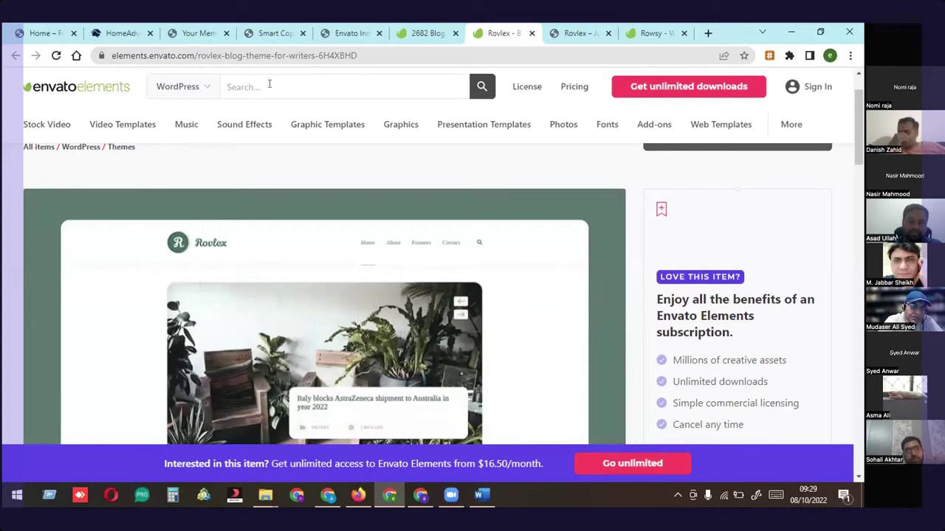
Revisit the blog results tab and go back through the open tabs to the Toolzbuy member dashboard
left_click(428, 32)
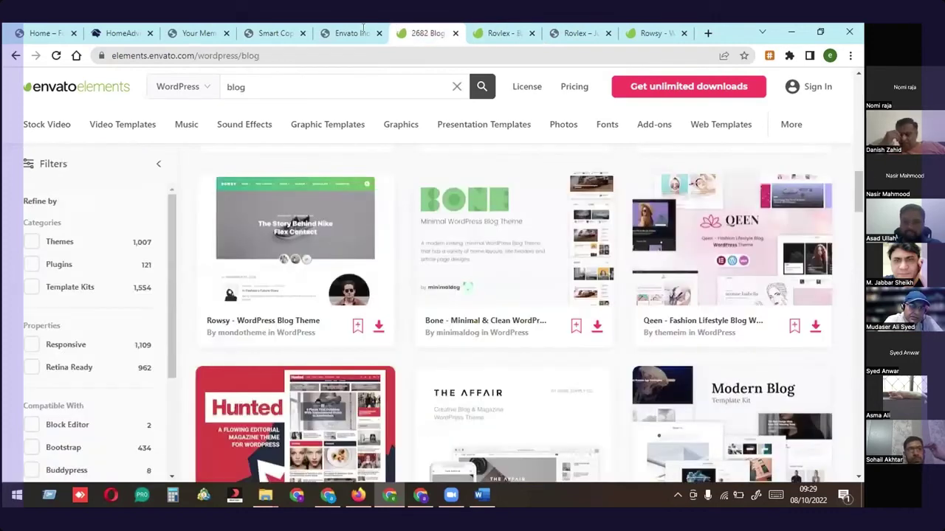
left_click(347, 33)
left_click(275, 32)
left_click(196, 32)
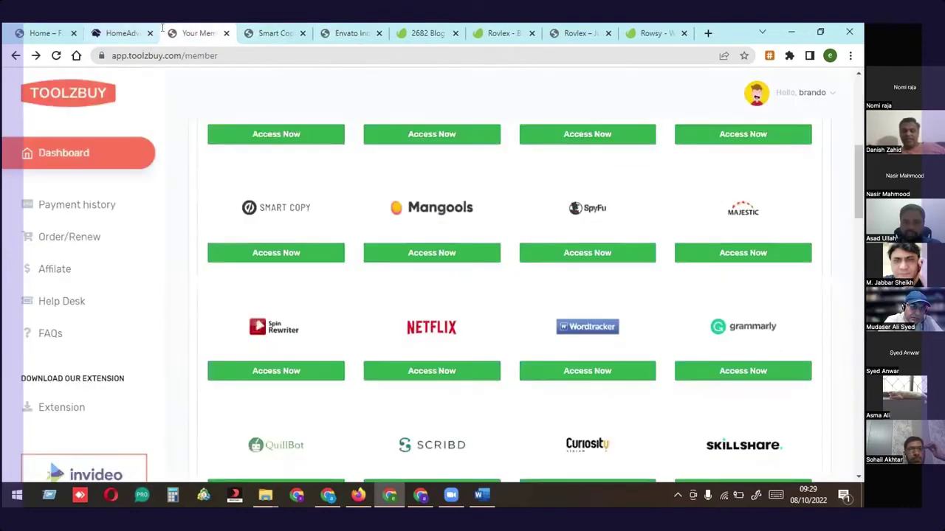
Switch to the 7KNIFE browser window and leave the site editor for the installed Themes page
left_click(419, 488)
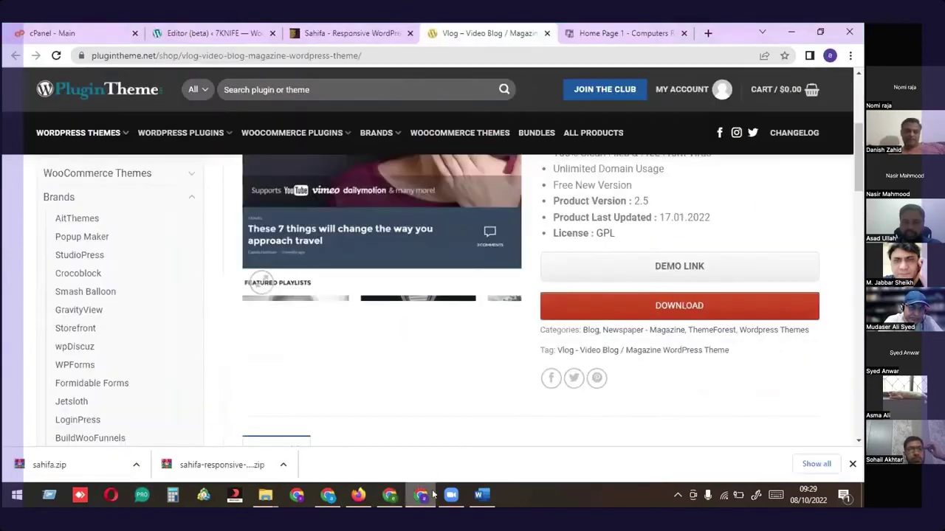
left_click(222, 33)
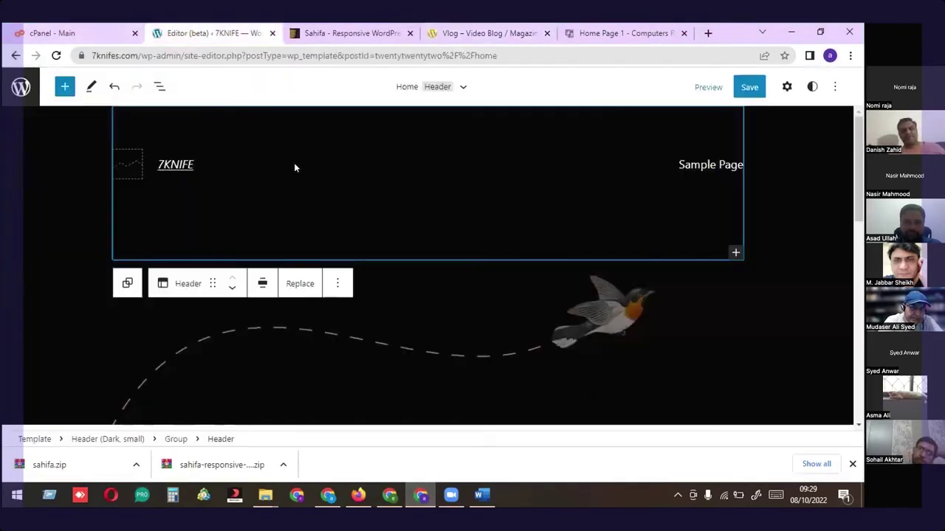
left_click(16, 55)
left_click(493, 126)
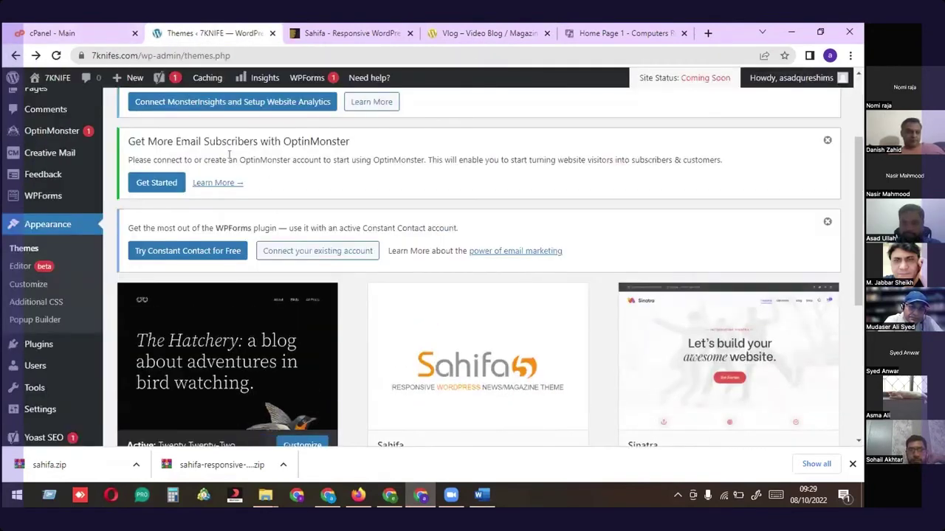
Look at the Add Themes page and return to the installed themes
scroll(765, 329, "down", 4)
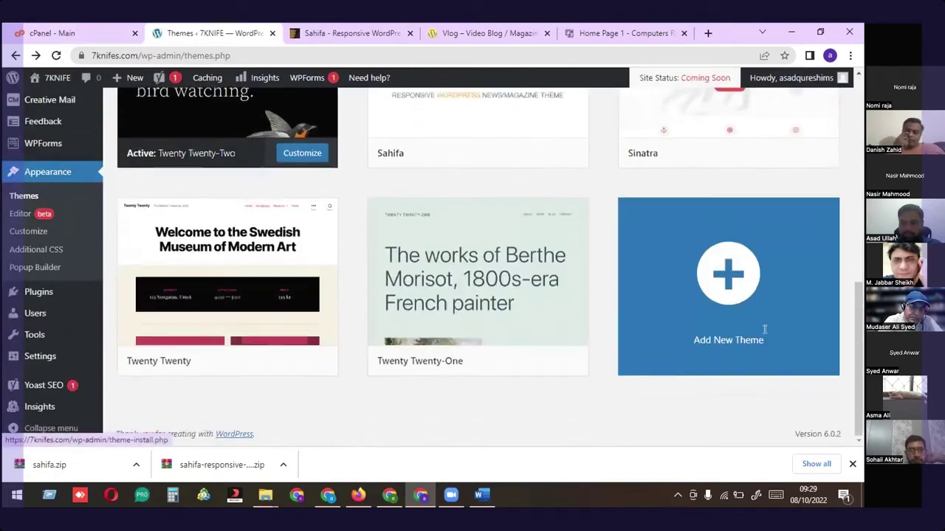
left_click(695, 295)
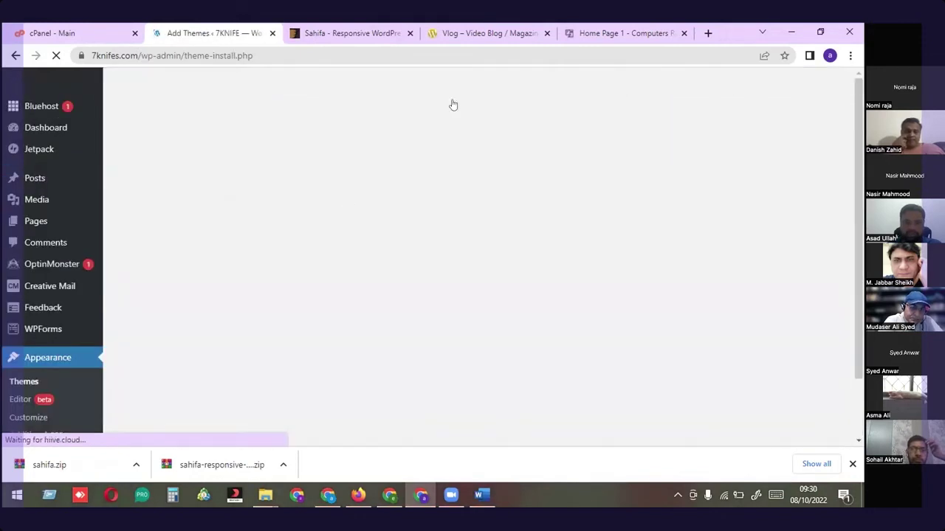
scroll(339, 159, "down", 1)
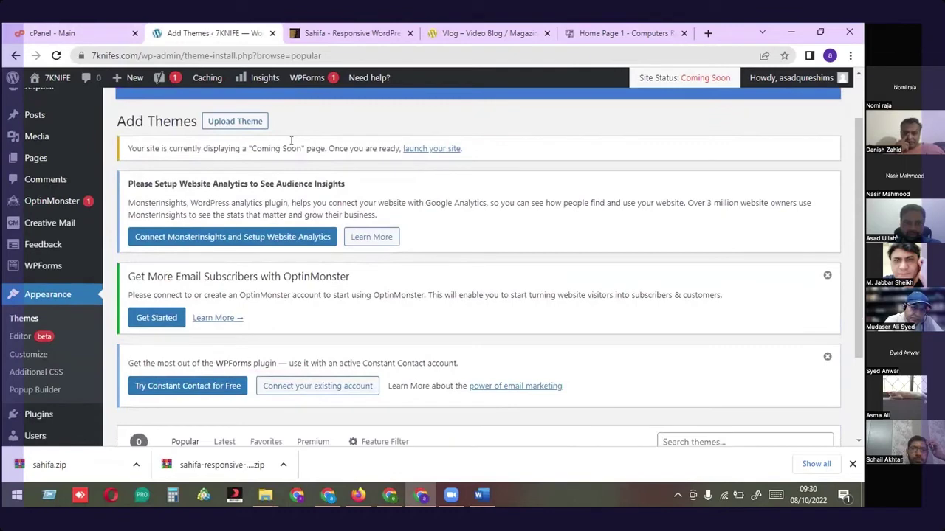
key("alt+Left")
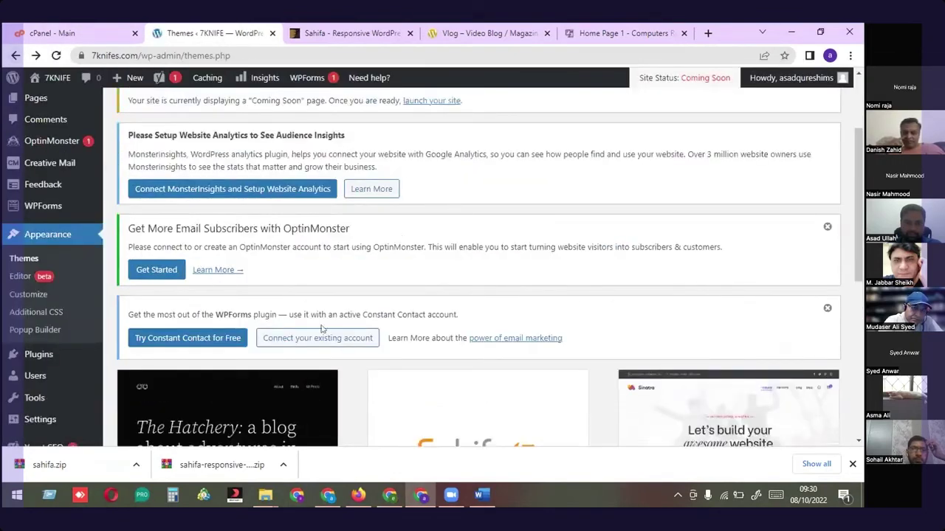
Search the installed themes for "astra"
scroll(391, 255, "up", 2)
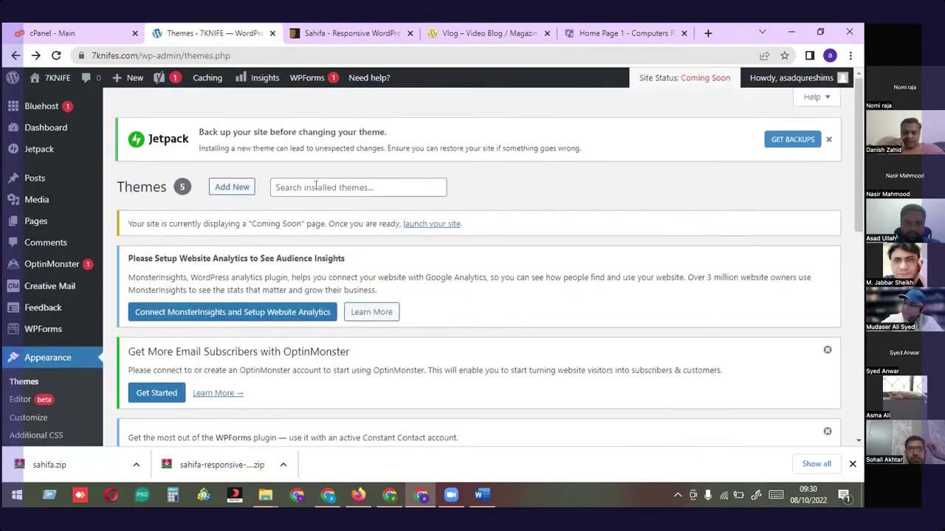
left_click(316, 185)
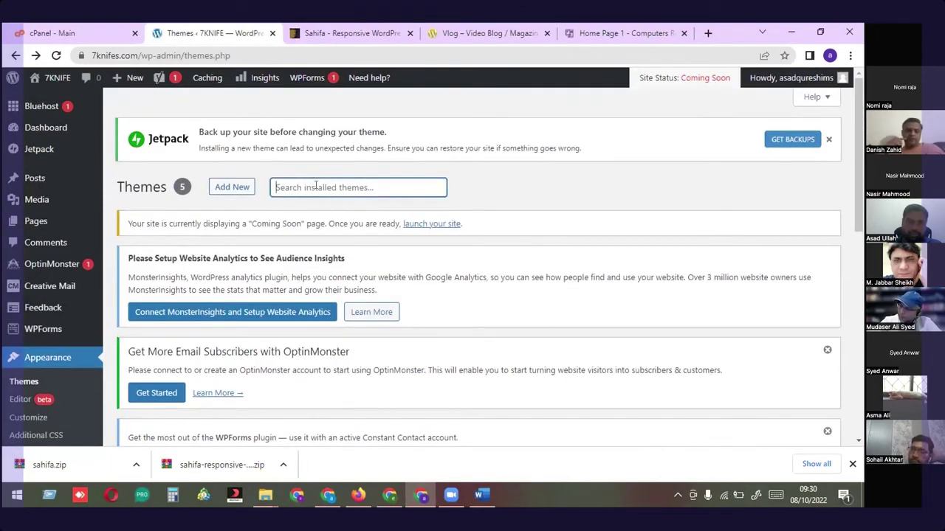
type("e")
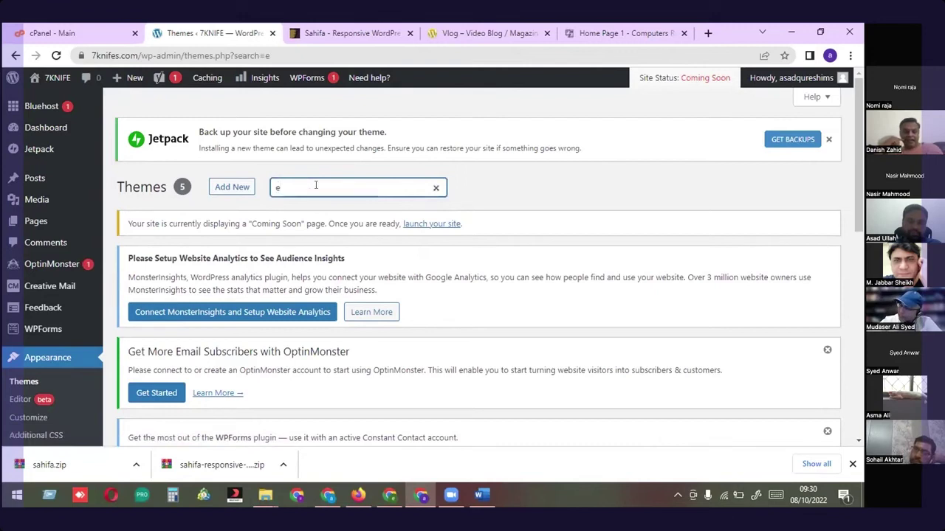
key("BackSpace")
type("a")
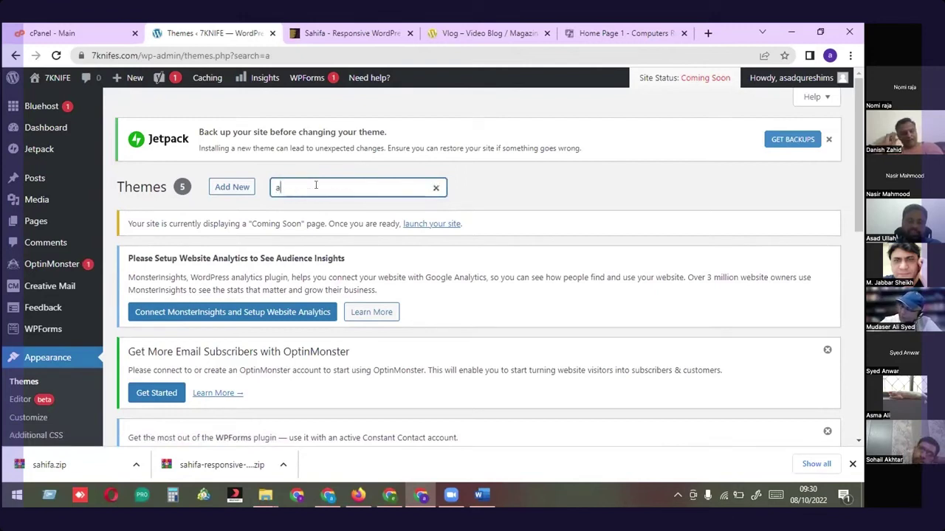
type("stra")
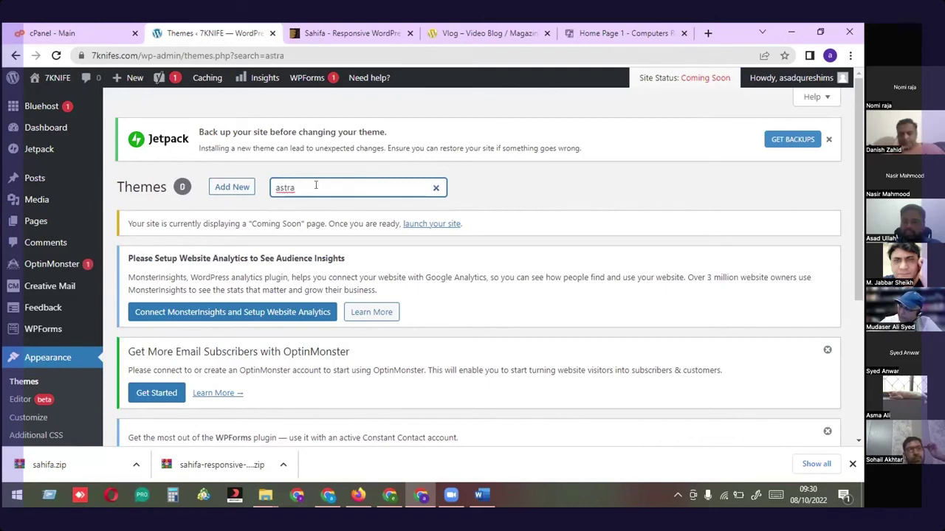
Check the results of the astra search and open the page for adding a new theme
double_click(271, 187)
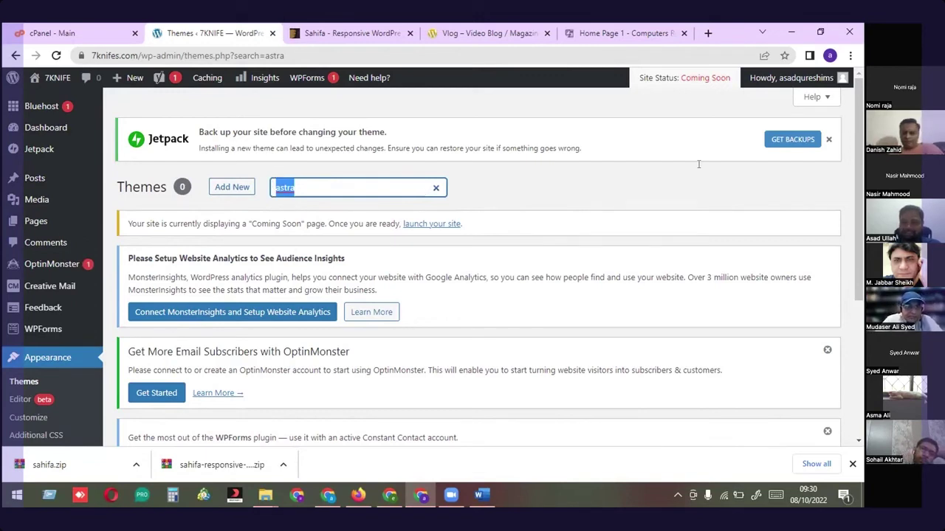
scroll(432, 363, "down", 3)
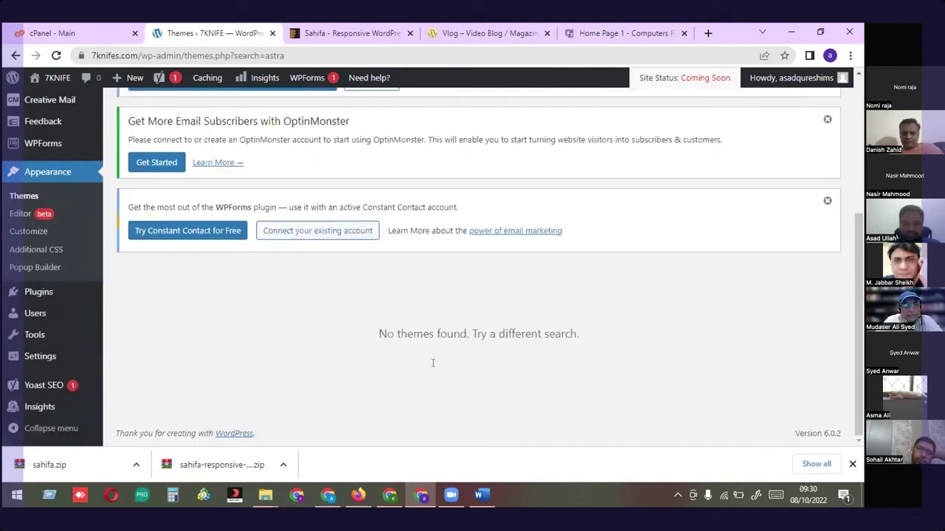
scroll(379, 354, "up", 3)
scroll(216, 150, "down", 1)
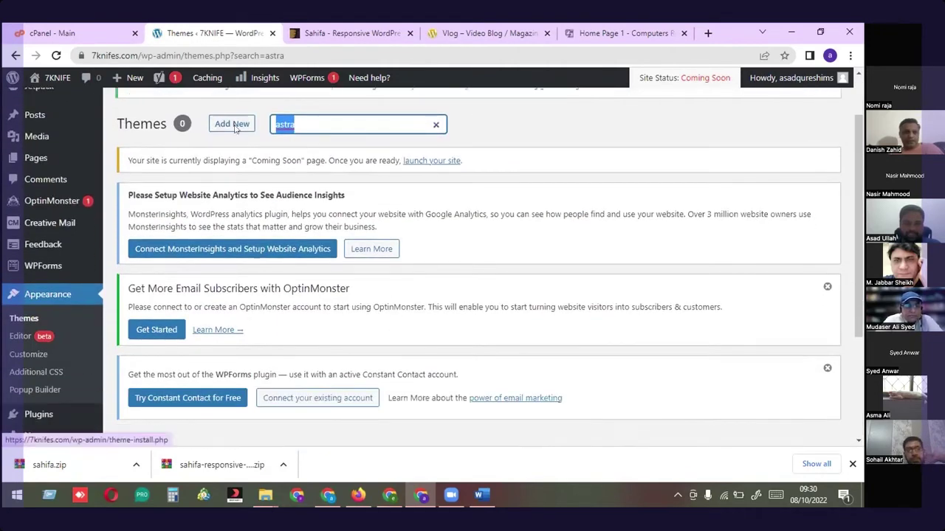
left_click(235, 125)
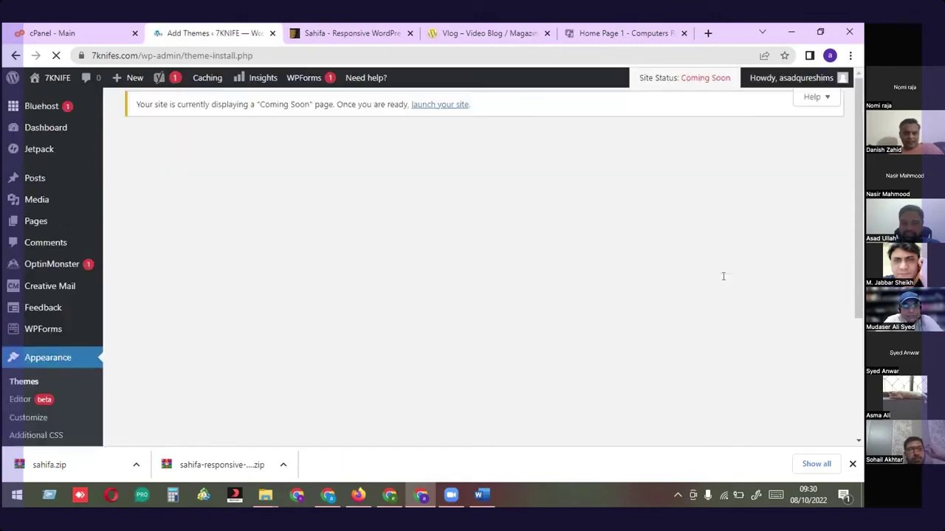
Search the theme directory on the Add Themes page for "astra"
scroll(725, 281, "down", 3)
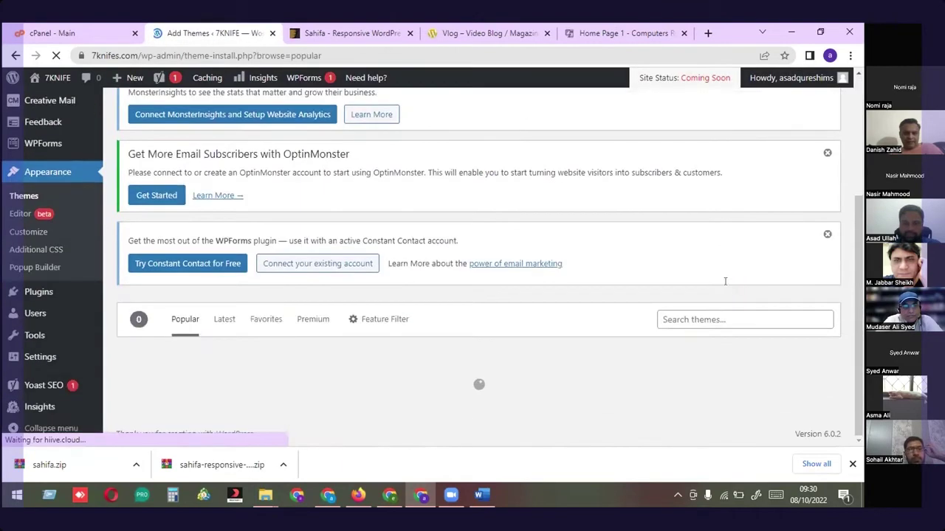
left_click(744, 315)
type("astra")
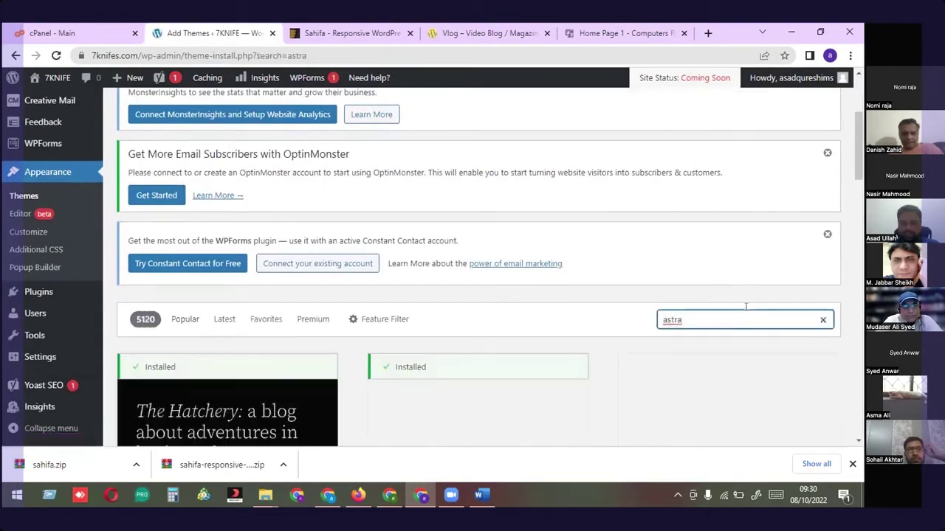
Install the Astra theme from the search results and activate it on the 7KNIFE site
scroll(231, 354, "down", 6)
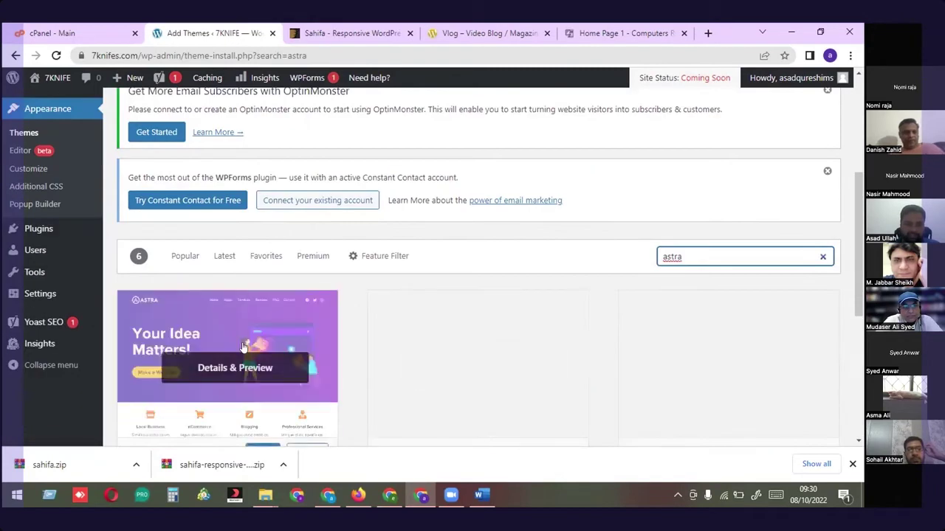
scroll(361, 335, "up", 3)
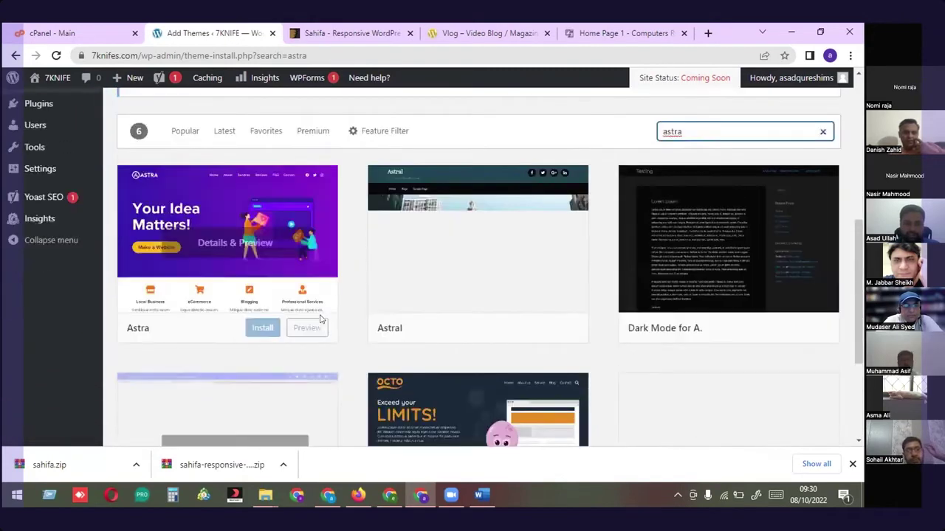
left_click(246, 328)
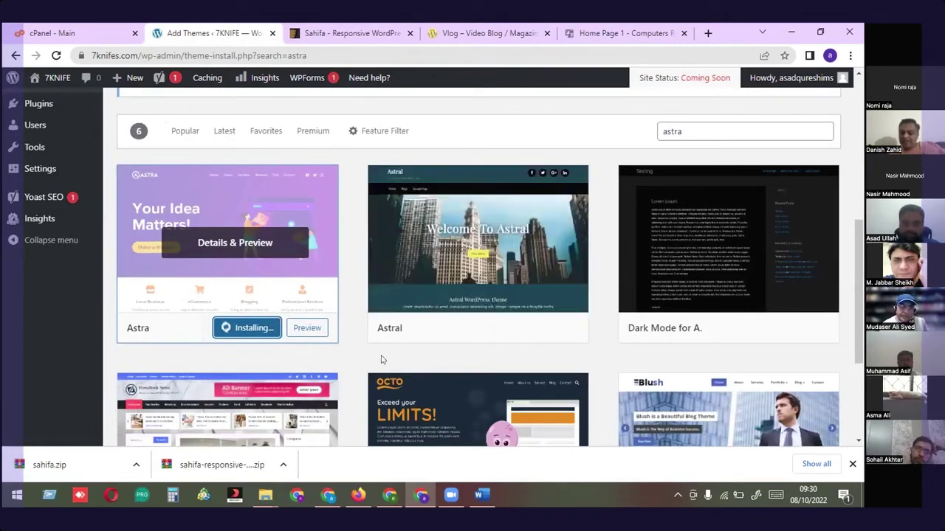
scroll(317, 354, "up", 2)
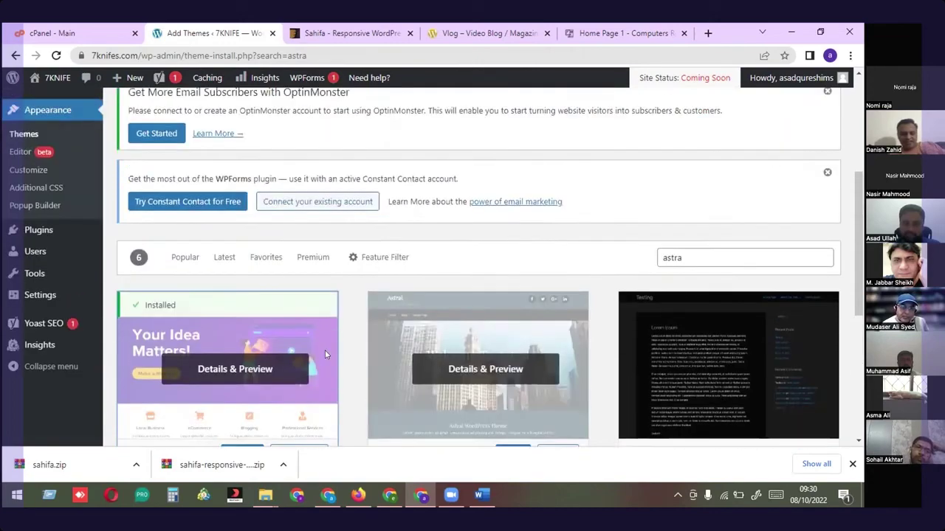
scroll(325, 354, "down", 3)
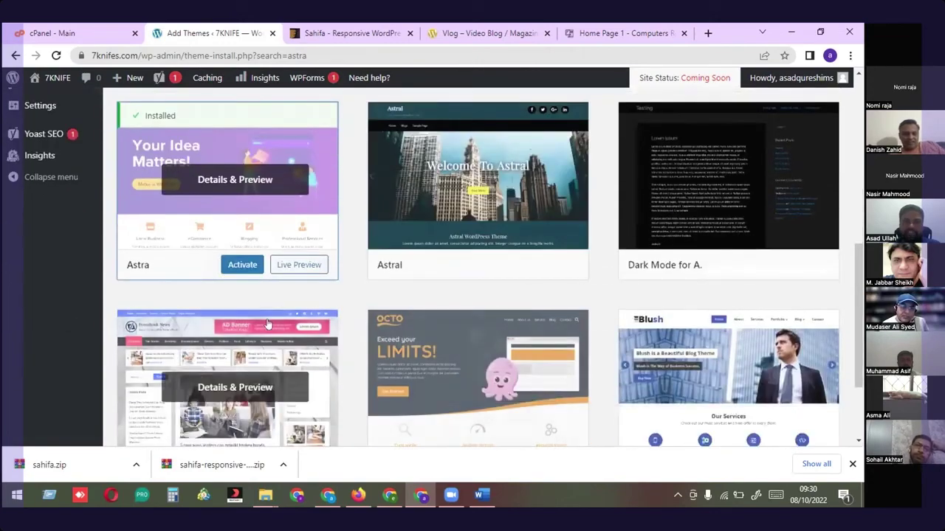
left_click(244, 265)
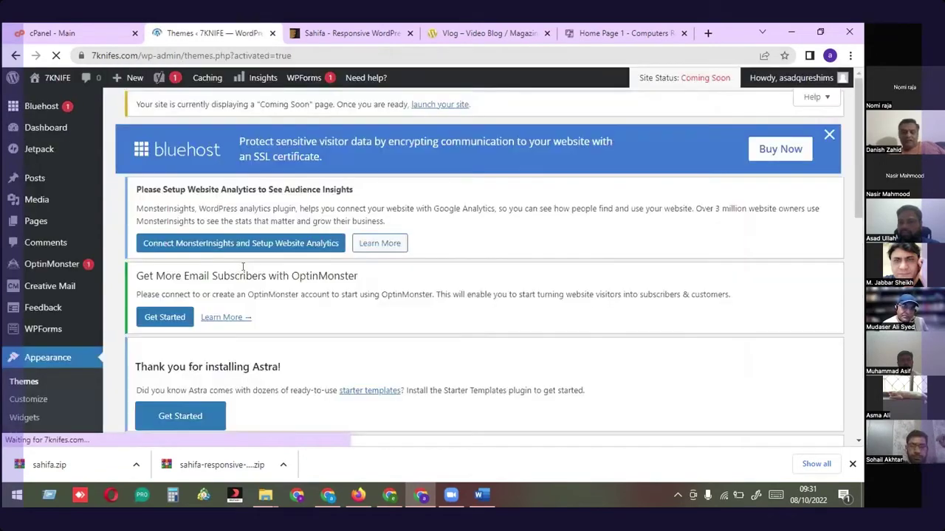
Look through the Themes page to check the active theme, the other installed themes and the notices
scroll(339, 288, "down", 3)
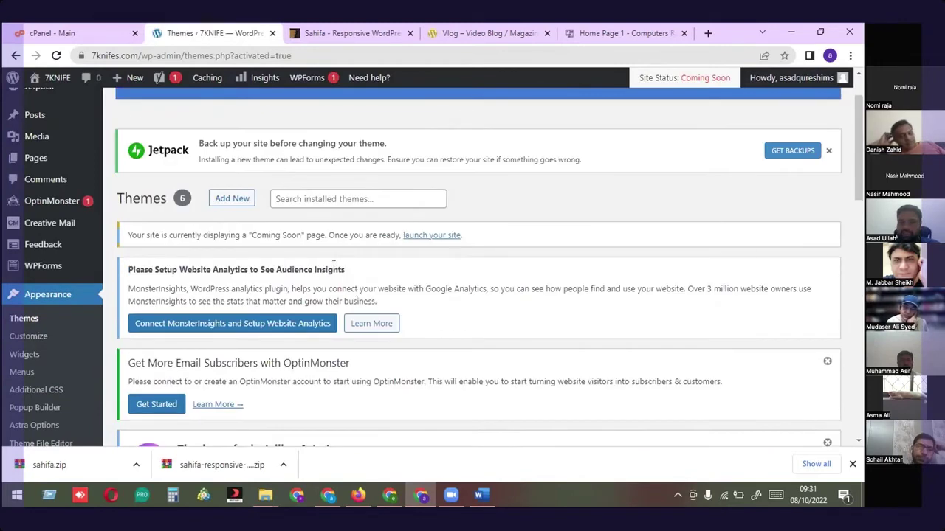
scroll(198, 292, "down", 3)
scroll(281, 308, "down", 4)
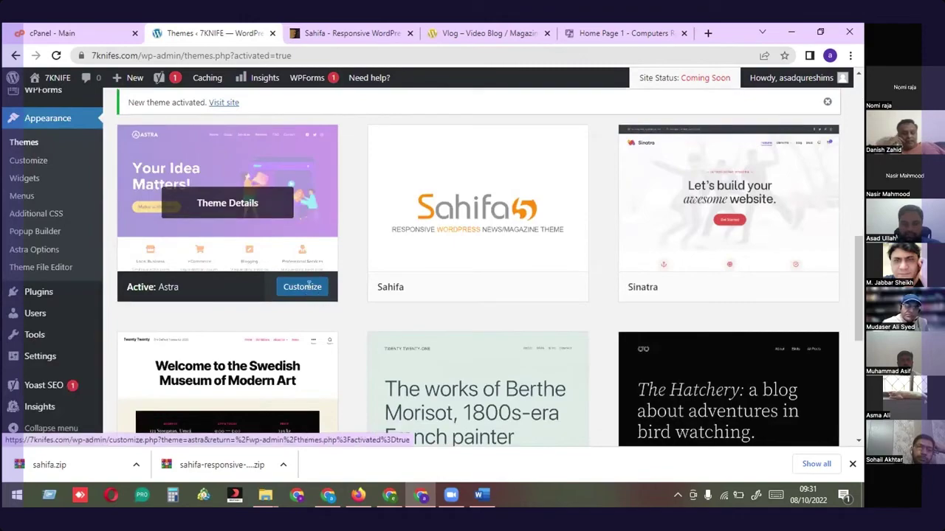
scroll(314, 295, "up", 4)
scroll(328, 313, "up", 4)
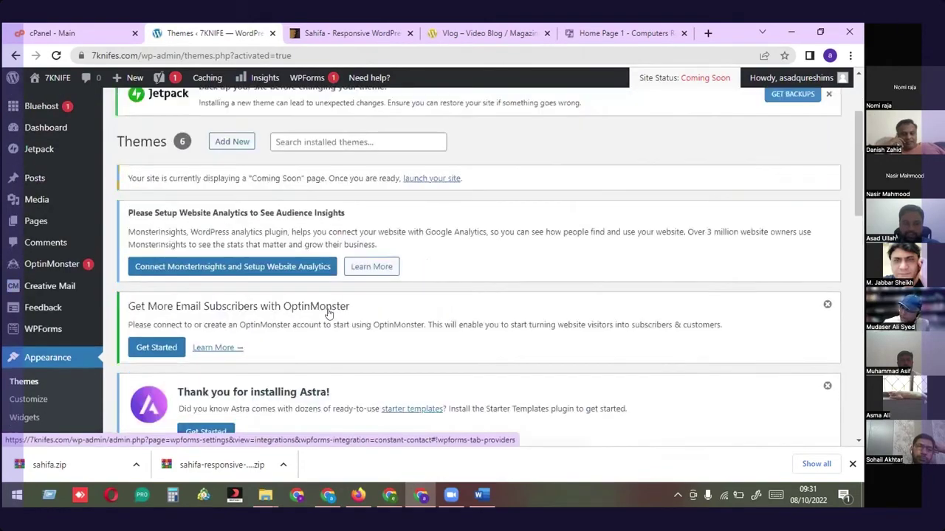
scroll(332, 310, "down", 7)
scroll(58, 161, "up", 7)
scroll(58, 160, "up", 1)
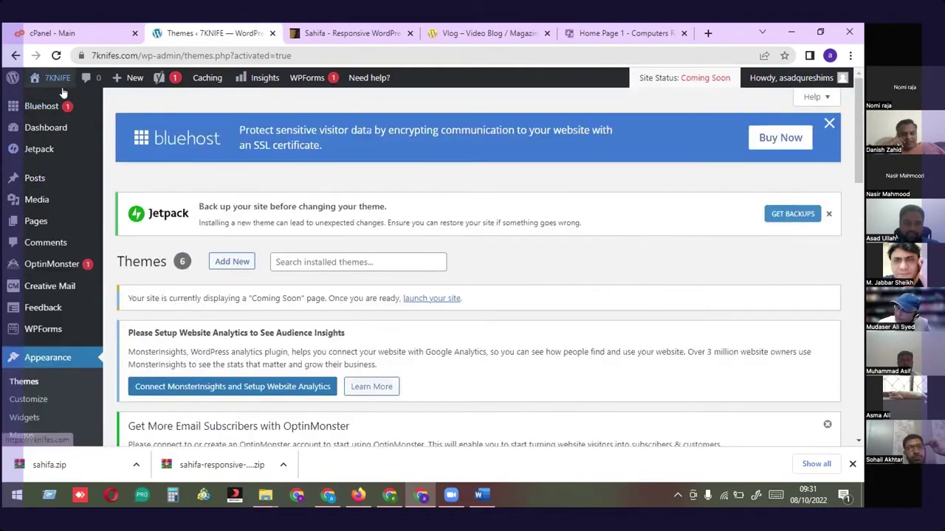
Visit the 7KNIFE front page and inspect its site title, sample post and sidebar under the Astra theme
left_click(40, 101)
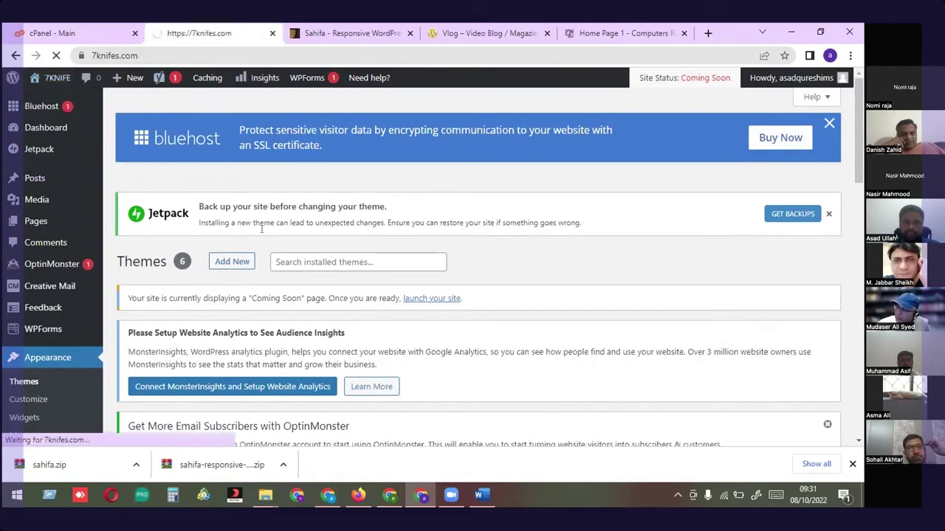
scroll(352, 253, "down", 3)
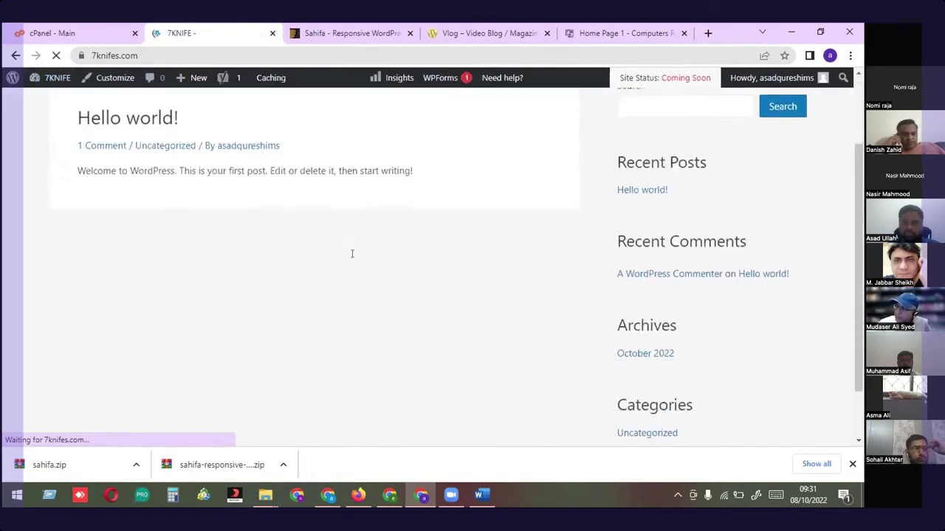
scroll(593, 363, "up", 3)
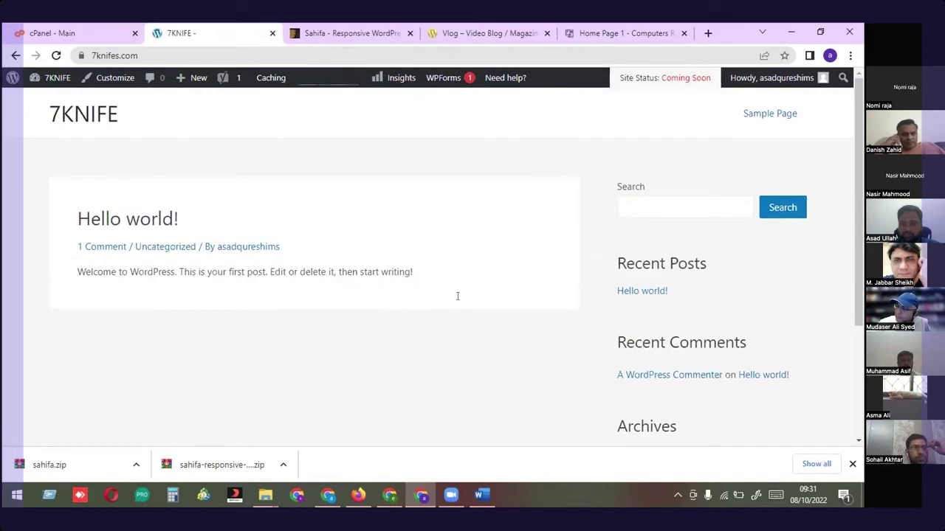
triple_click(207, 220)
triple_click(127, 118)
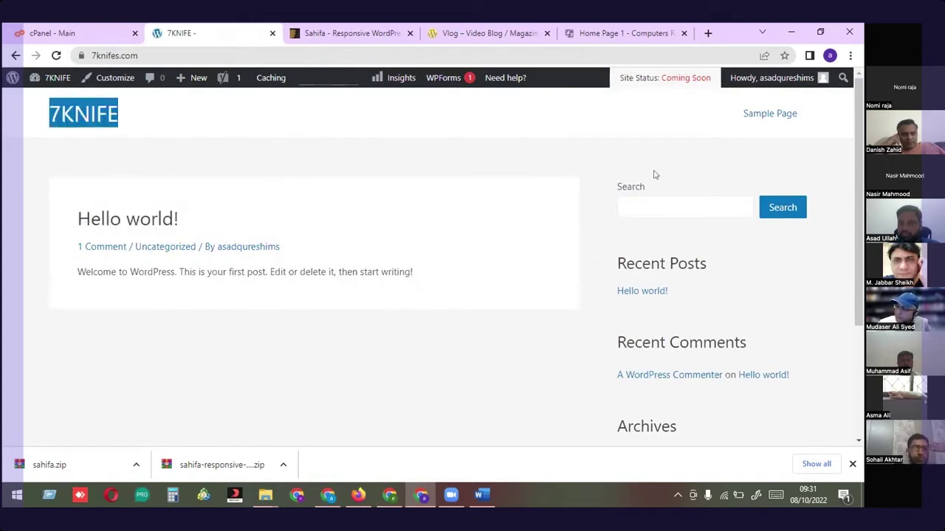
Return from the front page to the Themes admin page and open the list of installed plugins
key("alt+Left")
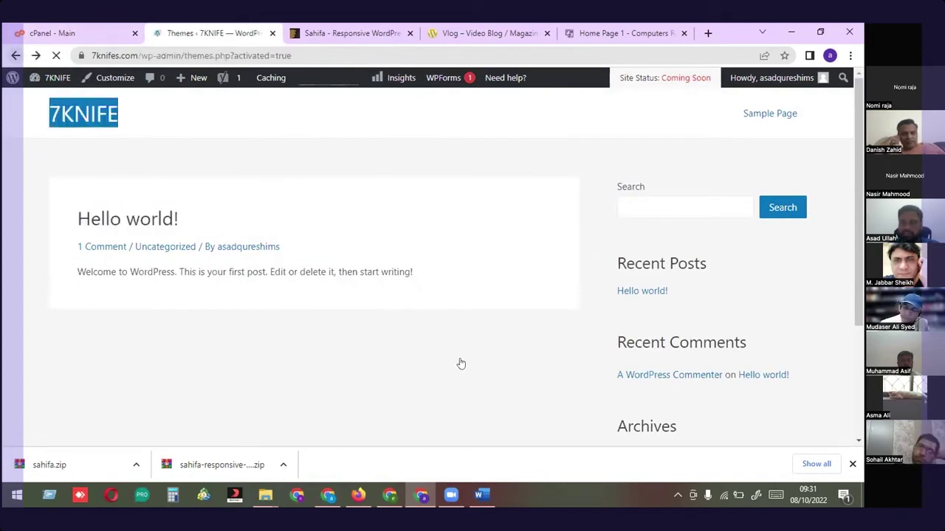
scroll(28, 310, "down", 3)
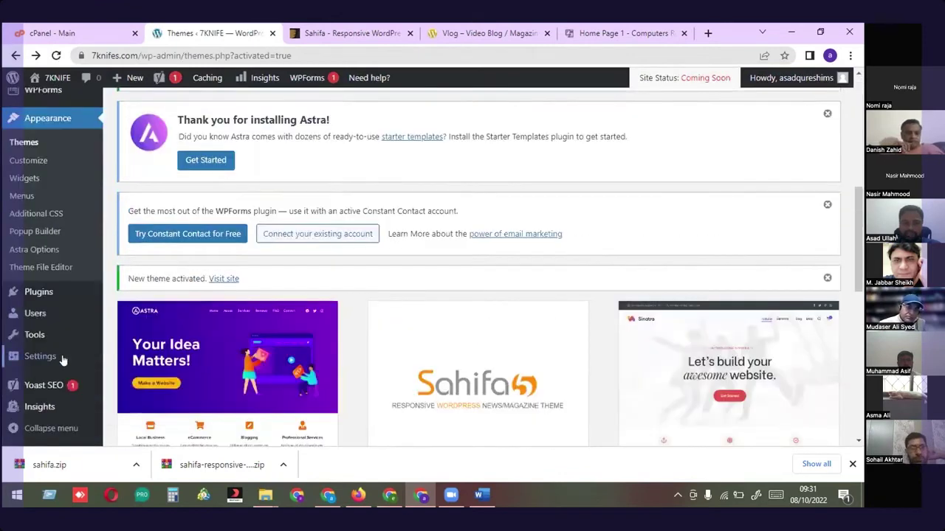
left_click(34, 301)
scroll(396, 291, "up", 2)
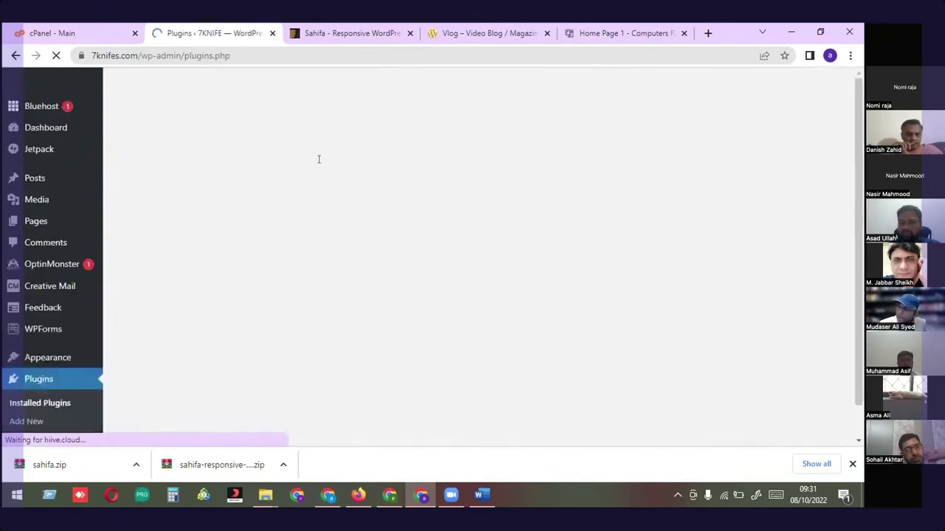
Examine the full list of installed plugins and their activation status
scroll(378, 310, "down", 7)
scroll(377, 309, "down", 8)
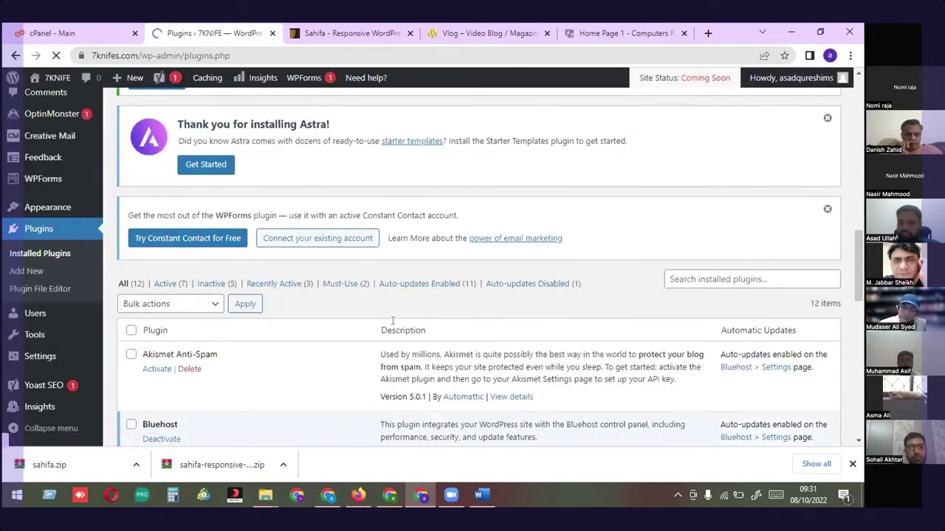
scroll(392, 321, "down", 3)
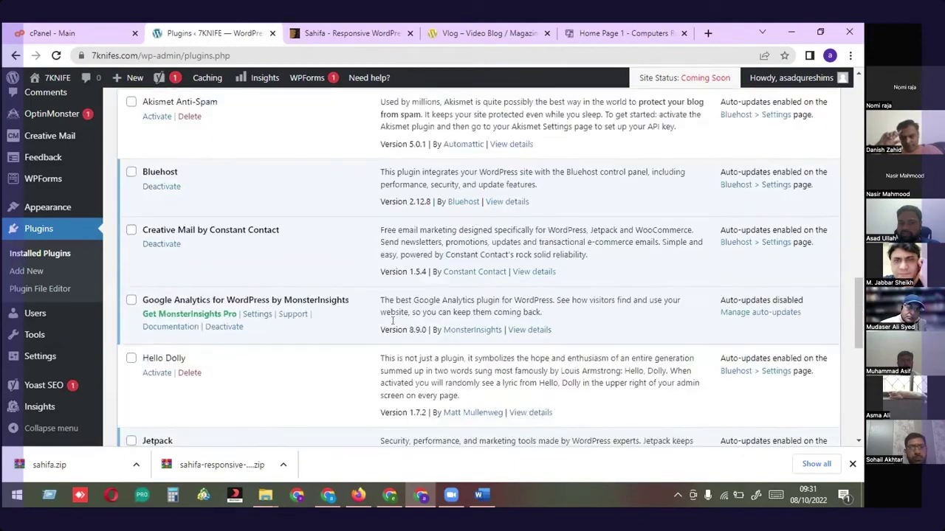
scroll(393, 320, "up", 3)
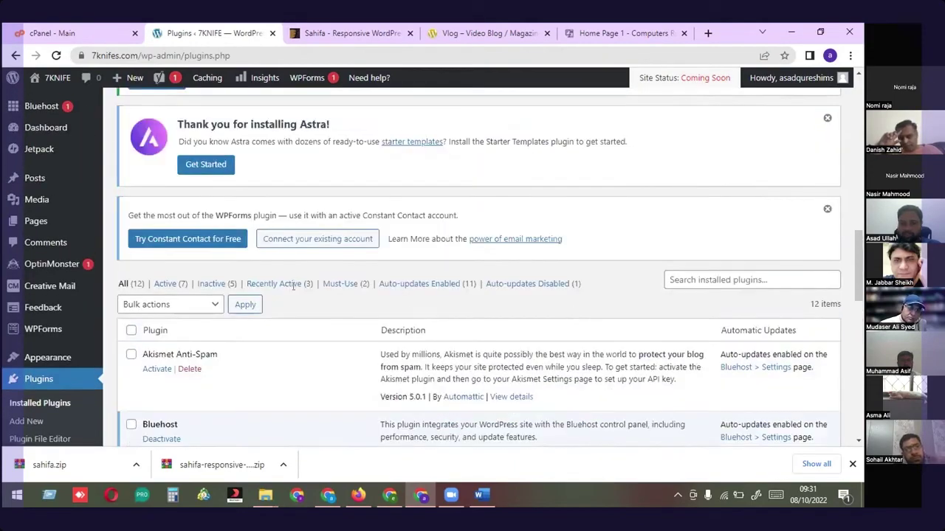
scroll(437, 294, "up", 2)
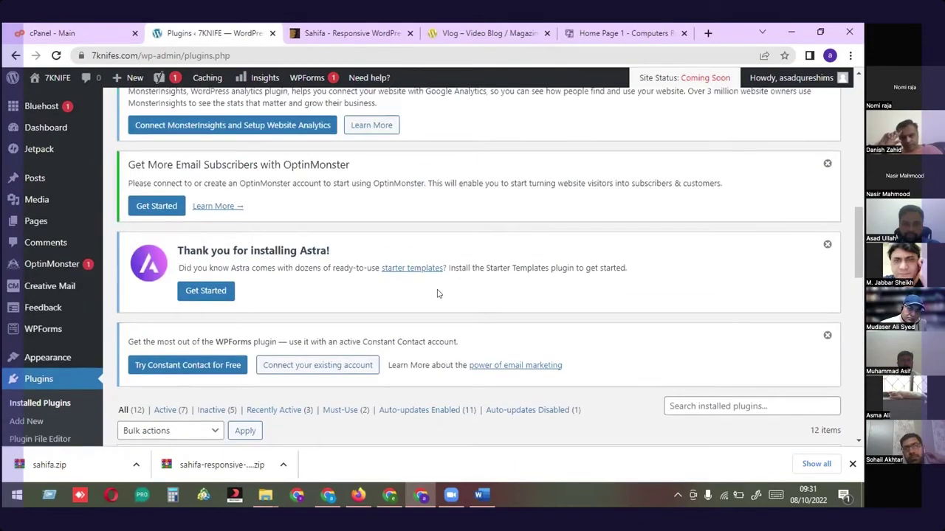
scroll(437, 294, "up", 3)
scroll(437, 294, "up", 3)
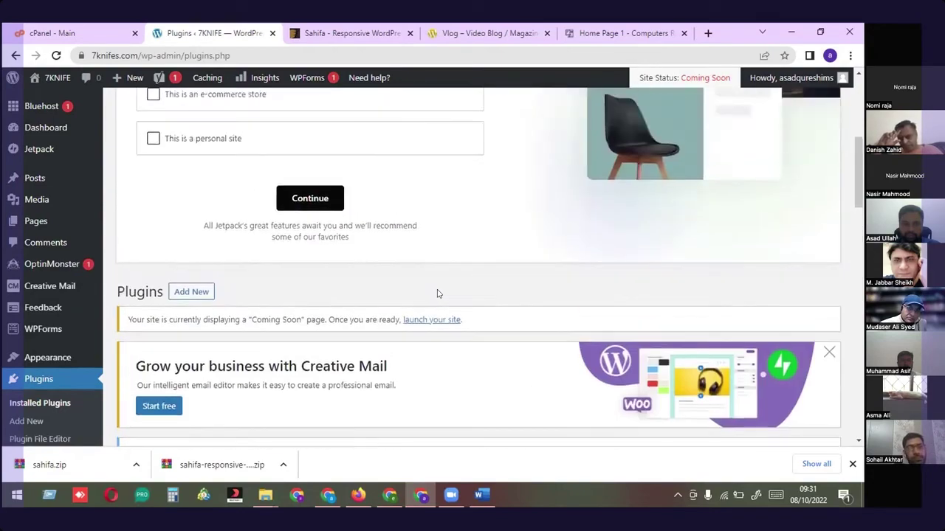
scroll(437, 294, "down", 8)
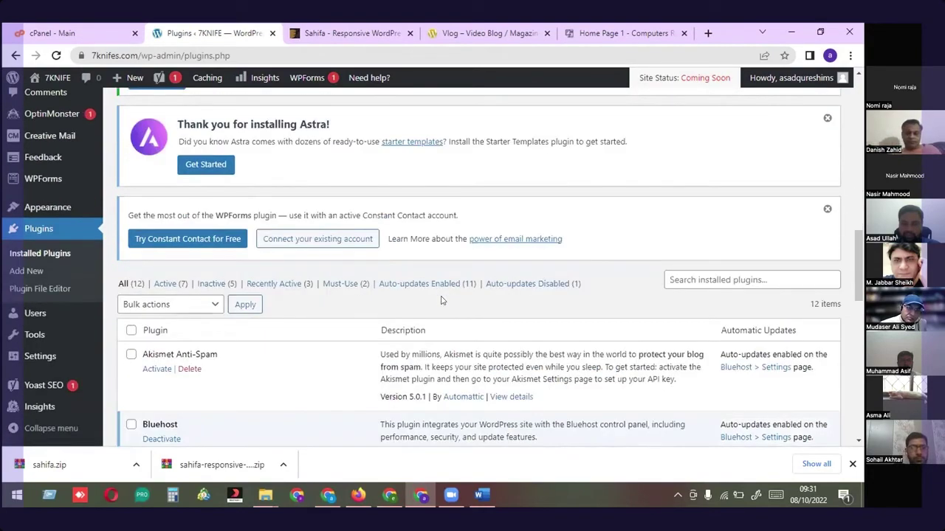
scroll(442, 301, "down", 8)
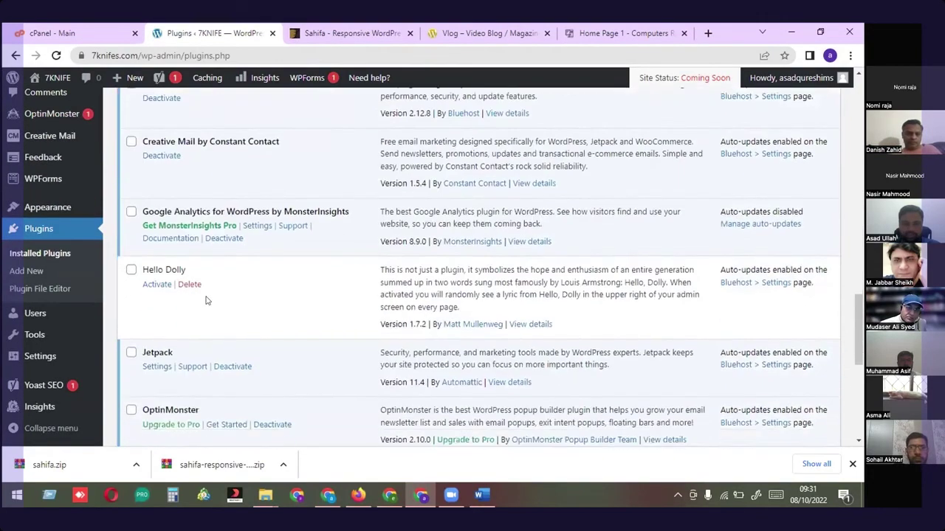
scroll(193, 323, "down", 2)
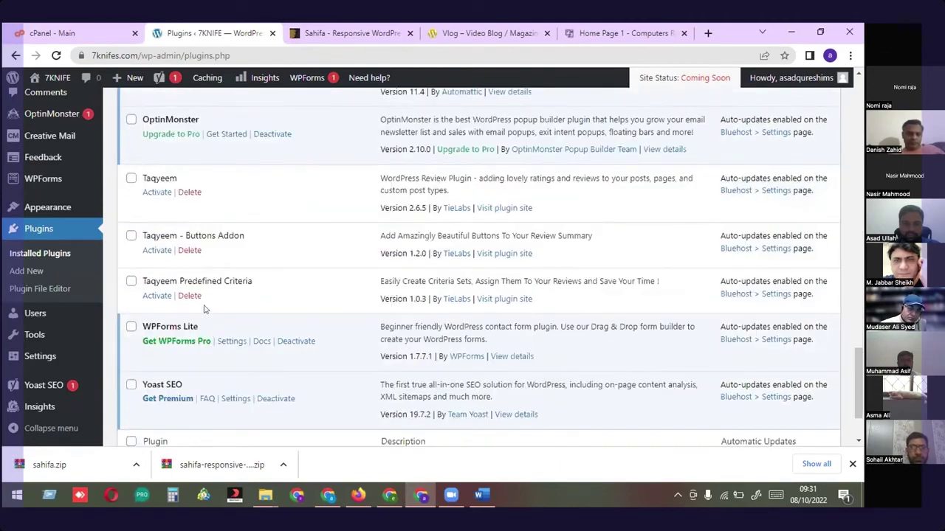
scroll(194, 289, "down", 2)
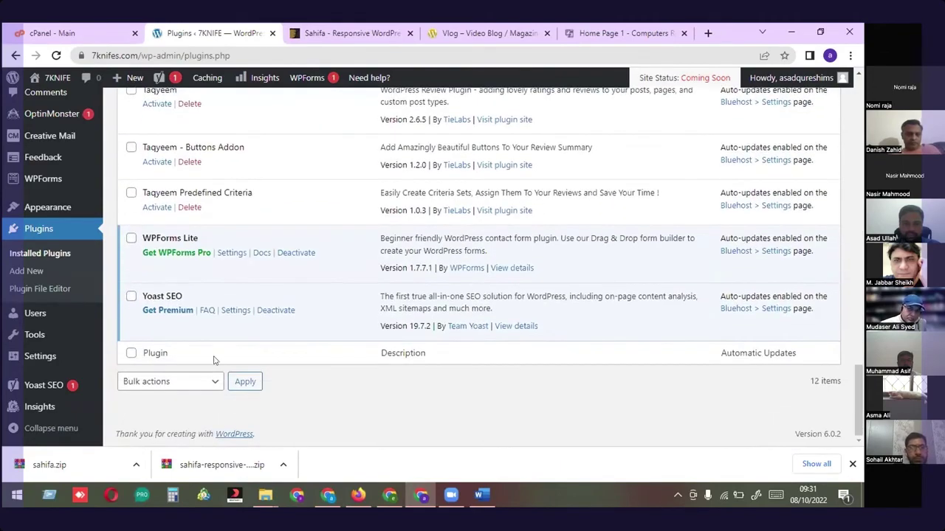
scroll(213, 360, "up", 15)
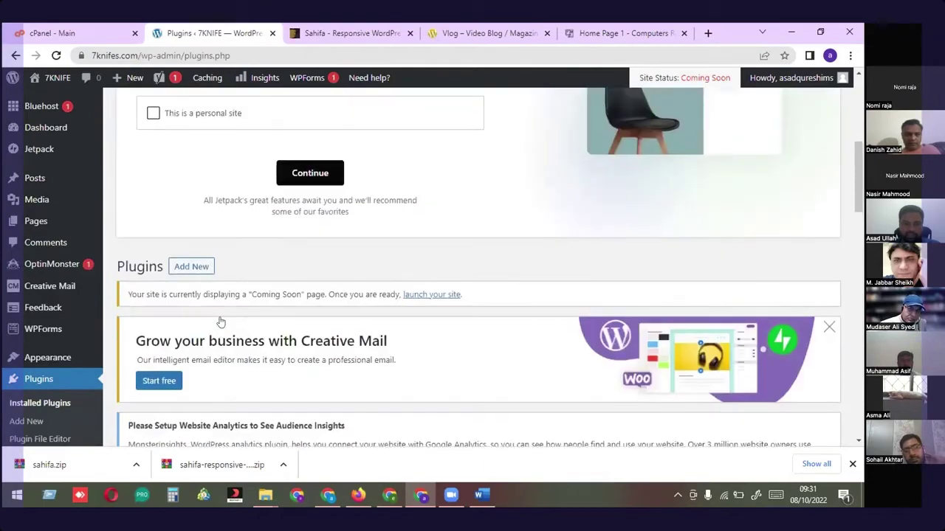
scroll(220, 322, "up", 3)
Open the Customize page for the site's active theme
scroll(57, 295, "down", 4)
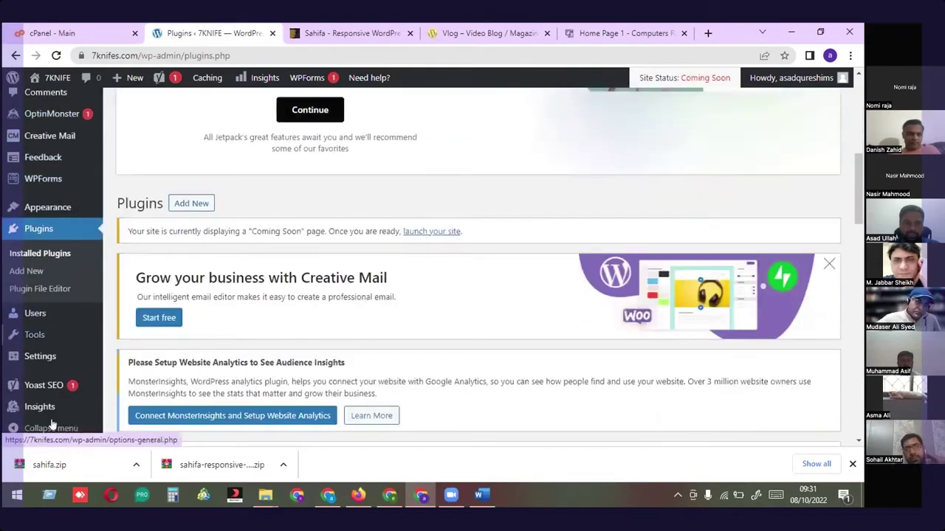
scroll(80, 255, "up", 4)
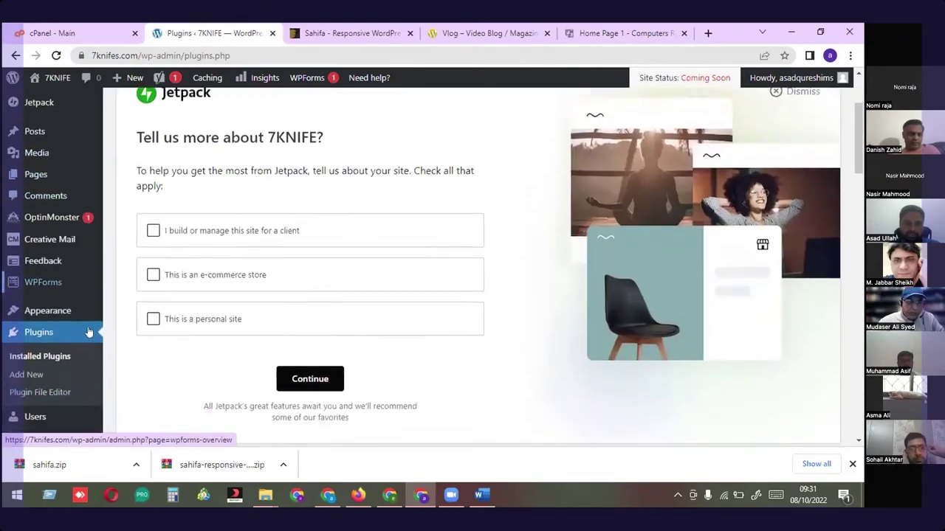
scroll(88, 332, "down", 1)
mouse_move(59, 232)
left_click(136, 251)
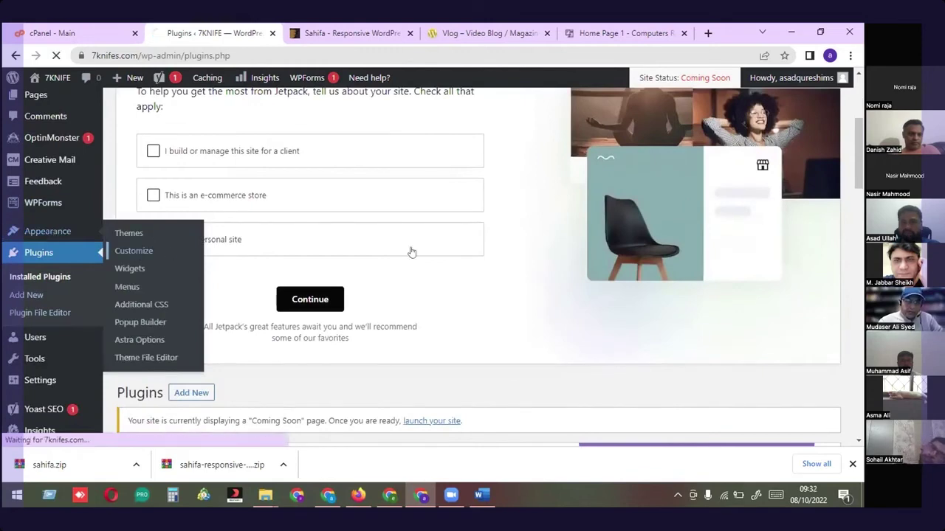
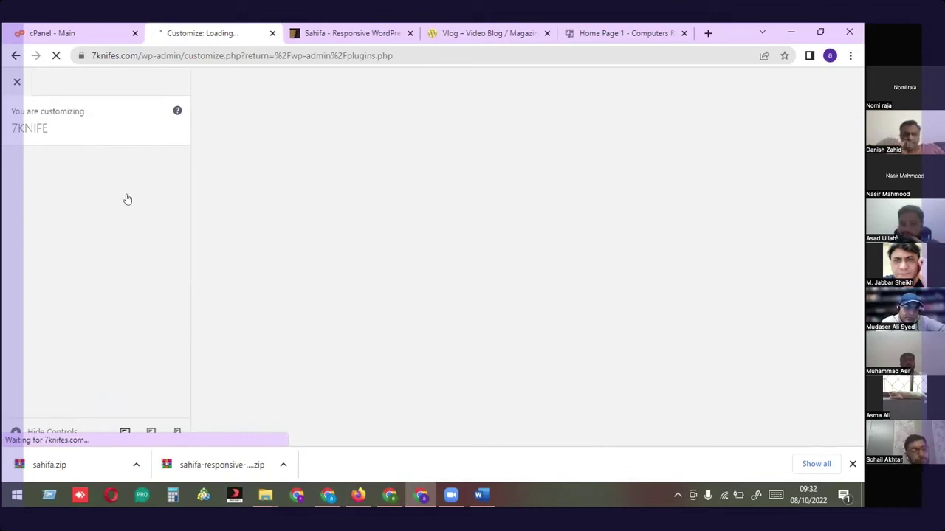
left_click(318, 32)
left_click(254, 29)
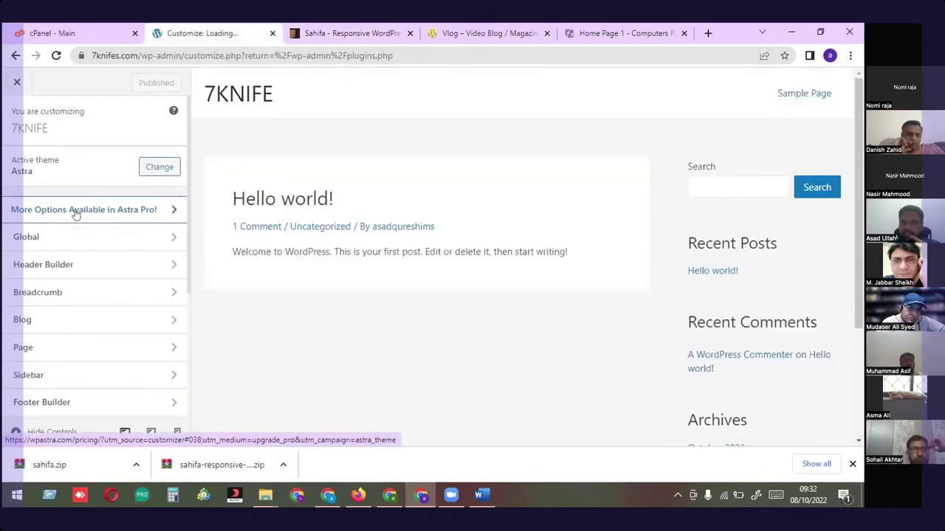
Review the customizer's Astra Pro link, the Global settings and the remaining customization sections
left_click(75, 211)
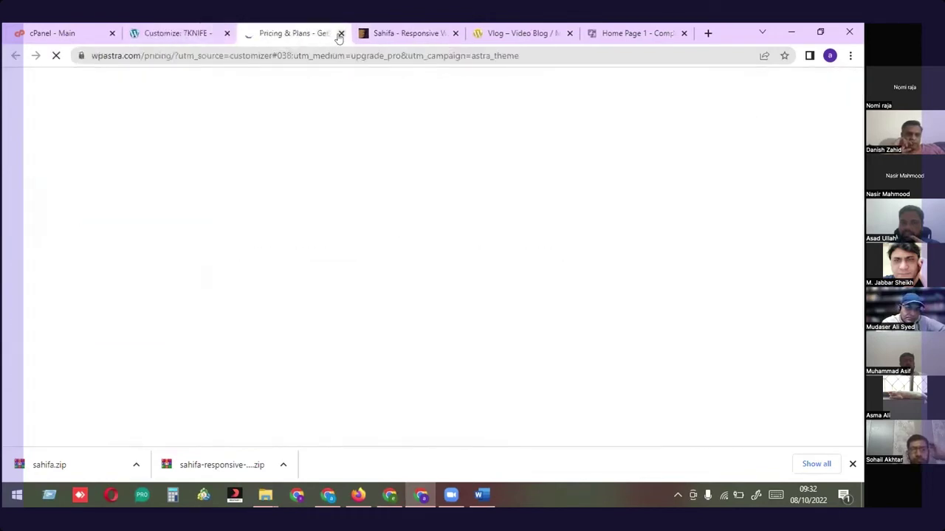
left_click(341, 34)
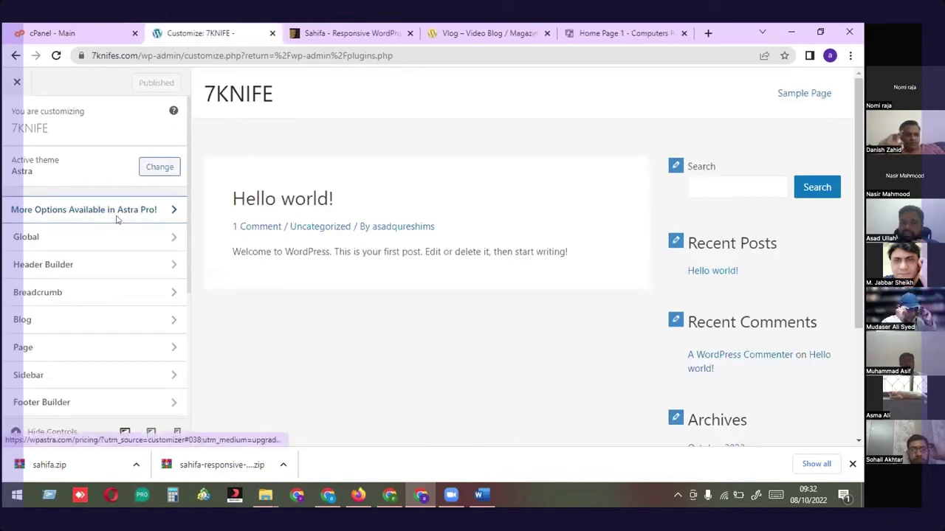
left_click(32, 237)
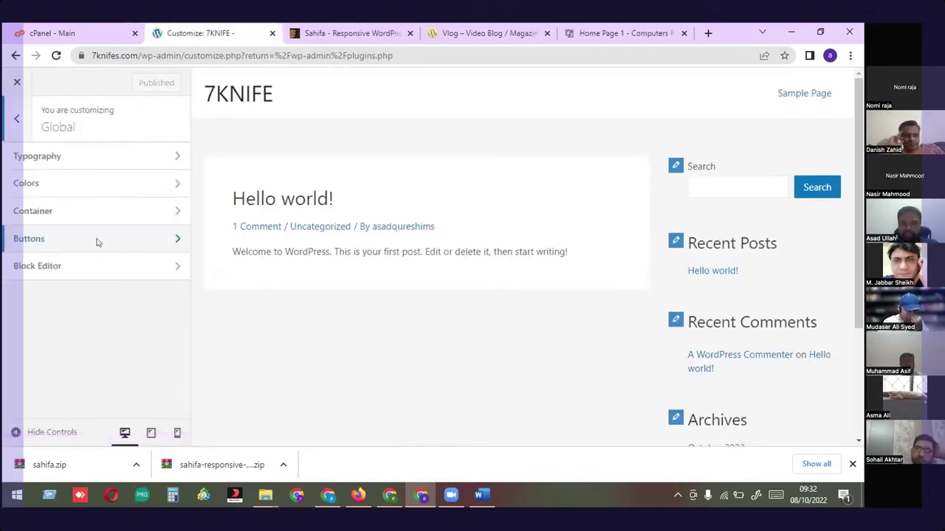
key("Escape")
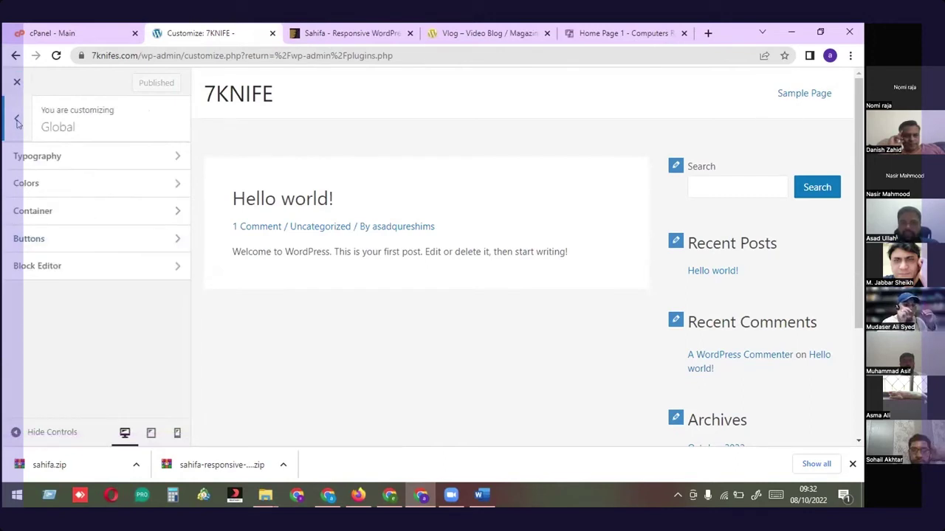
scroll(74, 258, "down", 3)
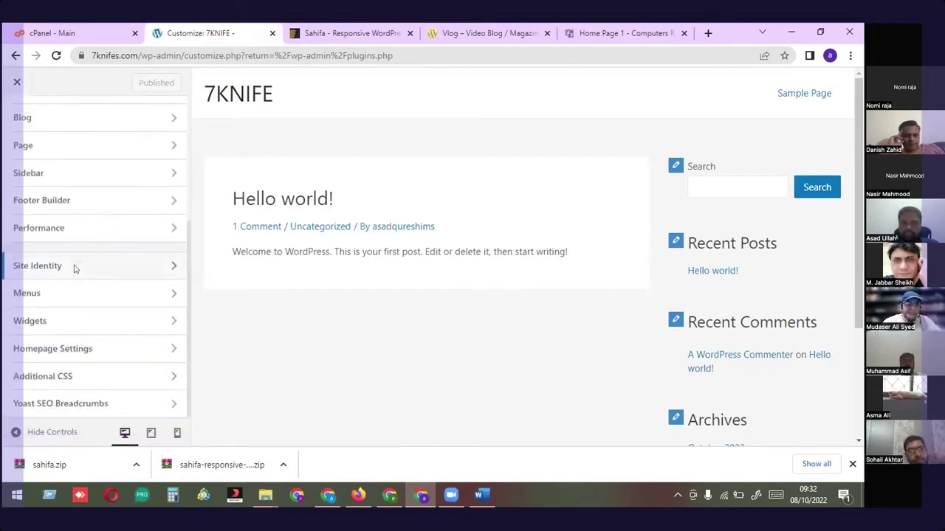
scroll(101, 308, "up", 3)
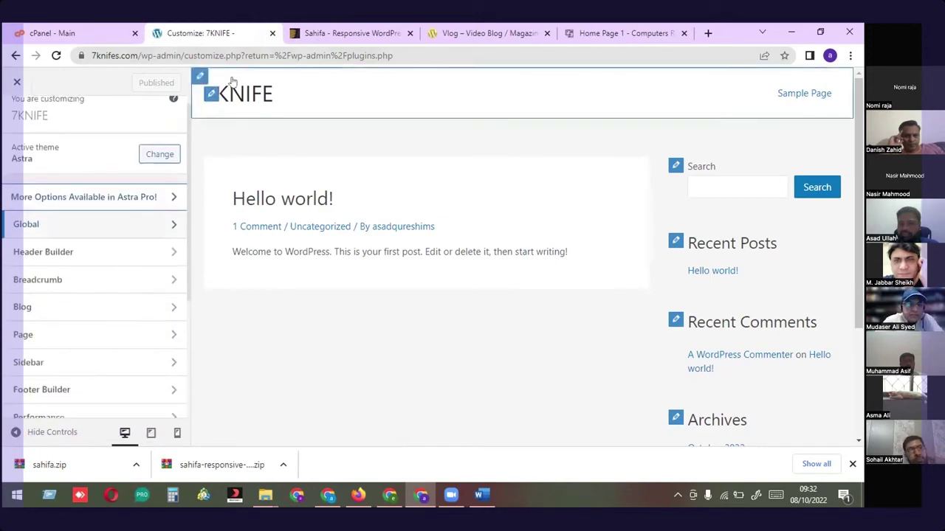
scroll(126, 221, "down", 3)
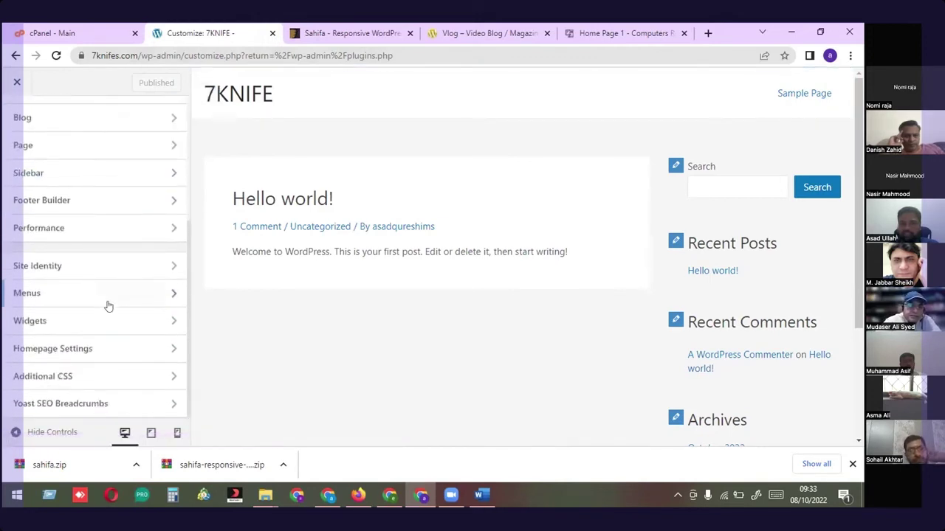
Open the Site Identity settings and start choosing an image for the site icon
left_click(52, 267)
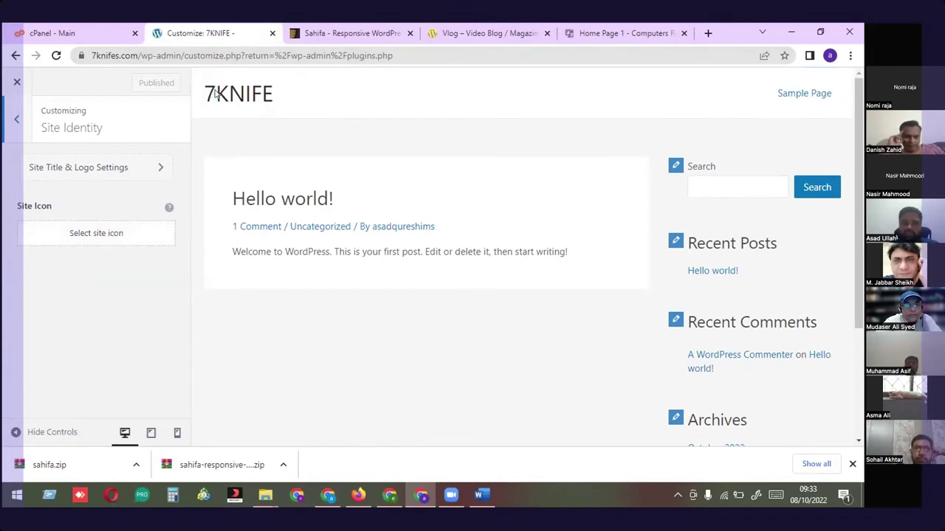
left_click(16, 119)
scroll(89, 177, "down", 3)
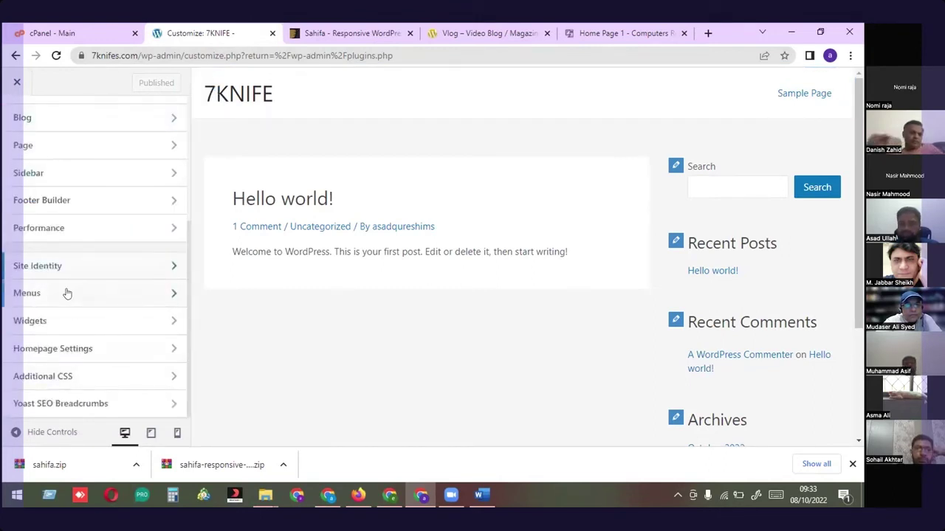
left_click(32, 267)
left_click(85, 232)
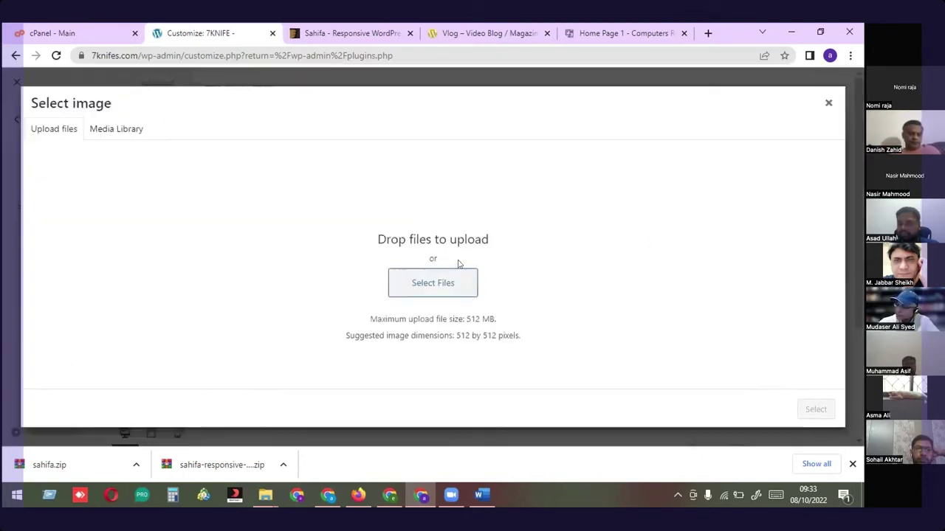
Upload "Computer repair logo new.png" from the Downloads folder as the site icon image
left_click(426, 279)
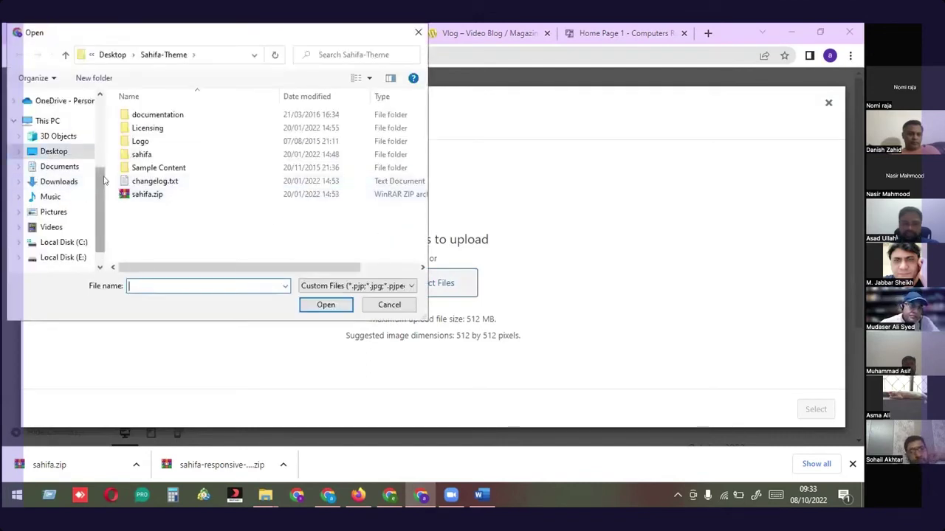
left_click(66, 182)
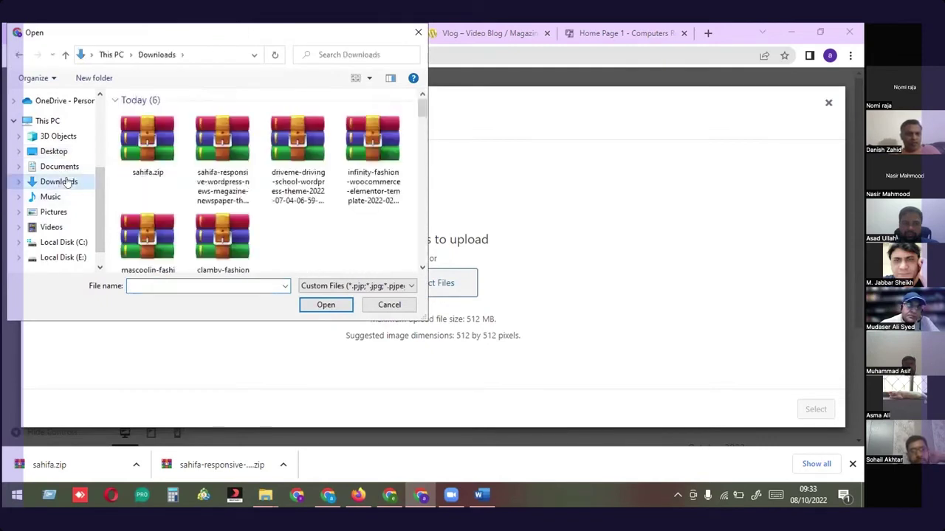
scroll(189, 220, "up", 3)
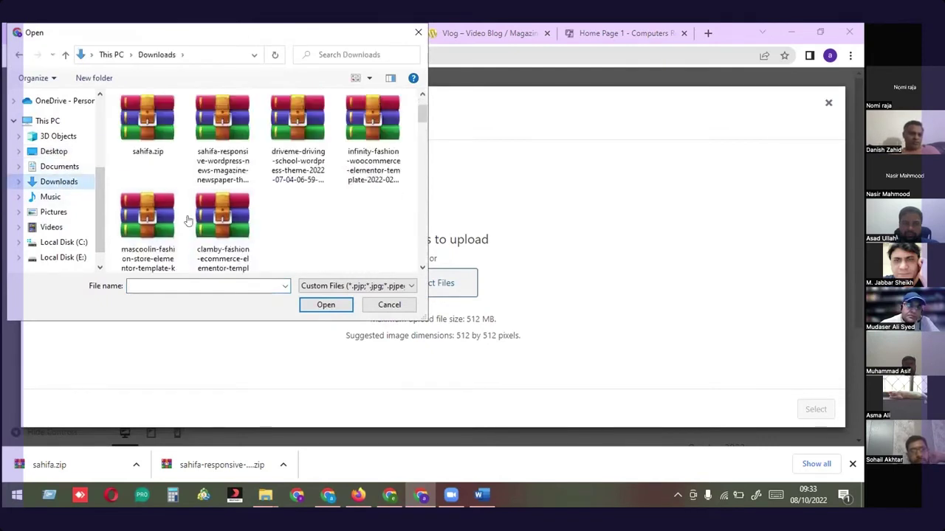
scroll(162, 220, "down", 2)
left_click(148, 247)
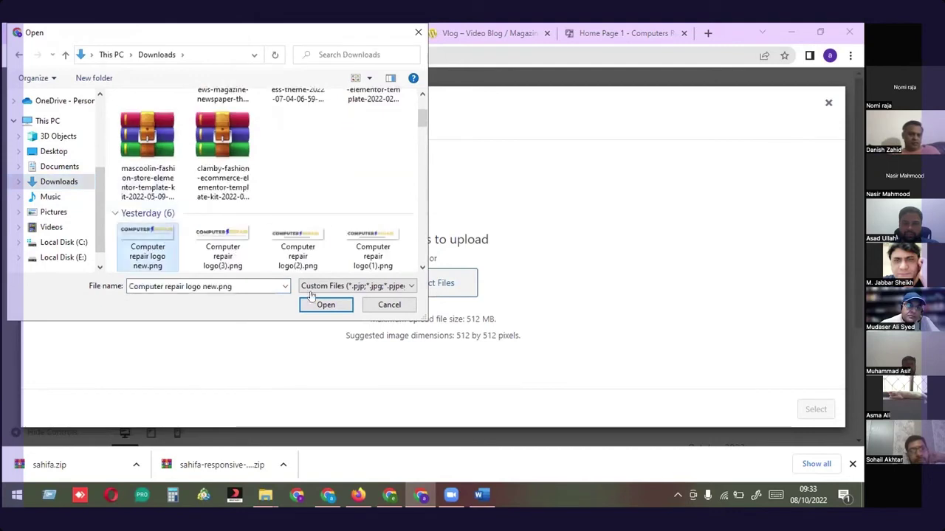
left_click(313, 303)
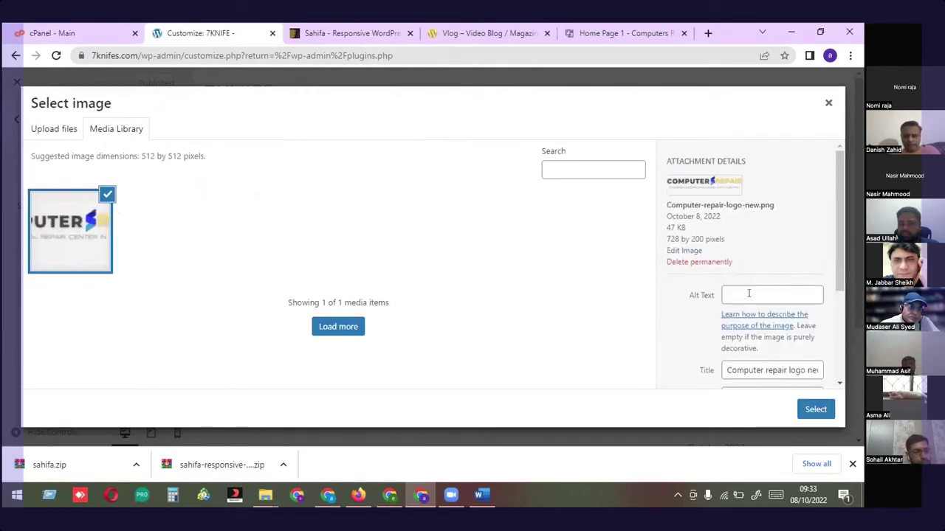
Replace the beginning of the uploaded logo's title, "Computer repai", with "knife"
left_click(749, 294)
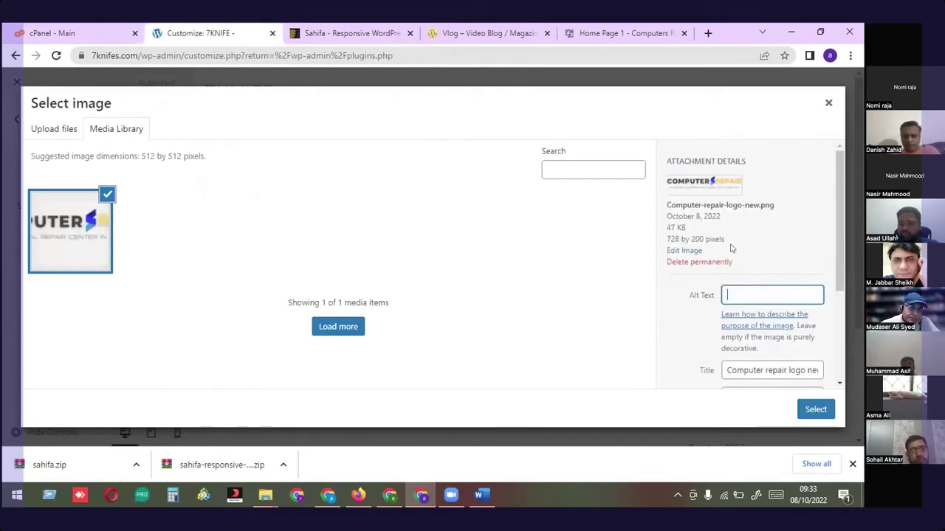
scroll(765, 281, "down", 2)
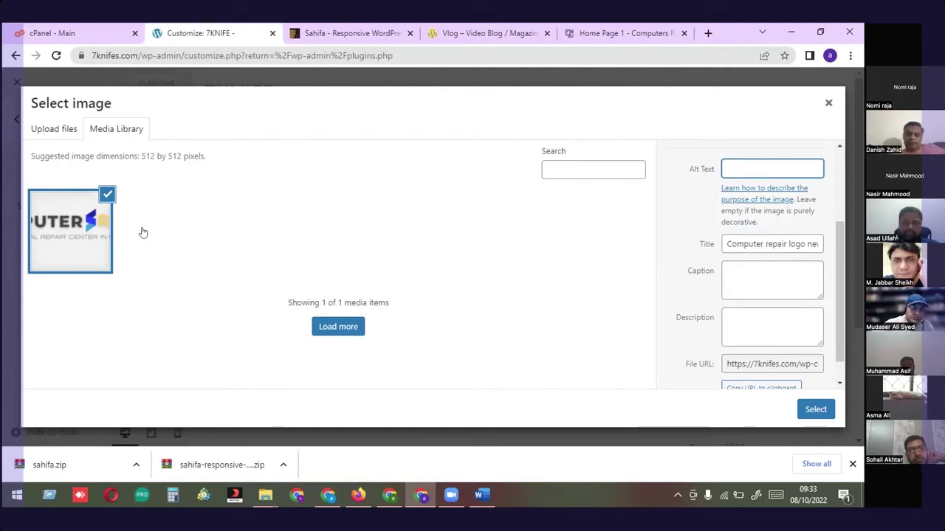
left_click_drag(784, 245, 673, 249)
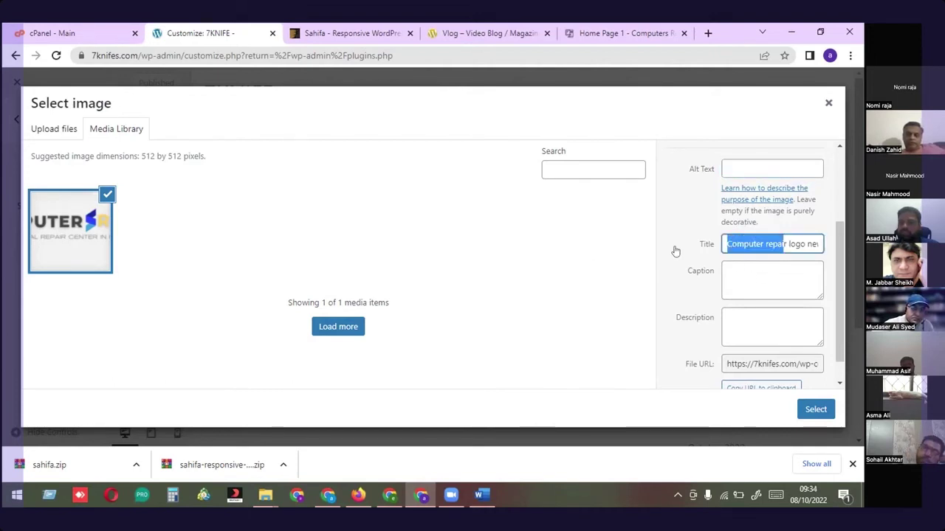
type("k")
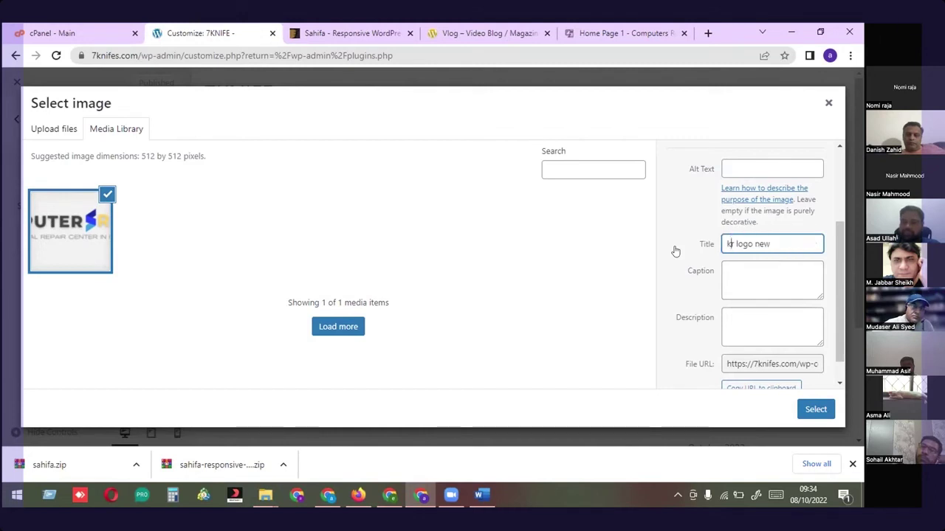
type("nife")
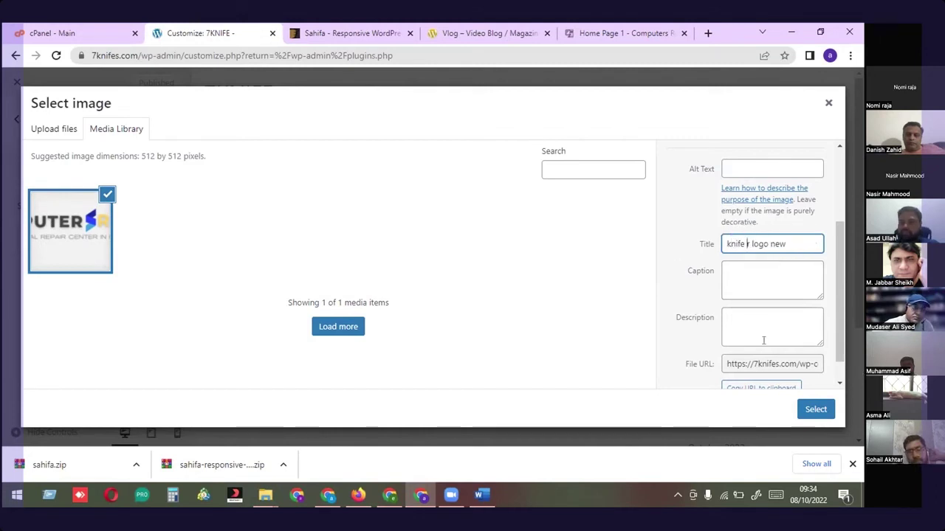
Use the uploaded logo as the site icon and crop it to a square around the blue S emblem
scroll(774, 290, "down", 1)
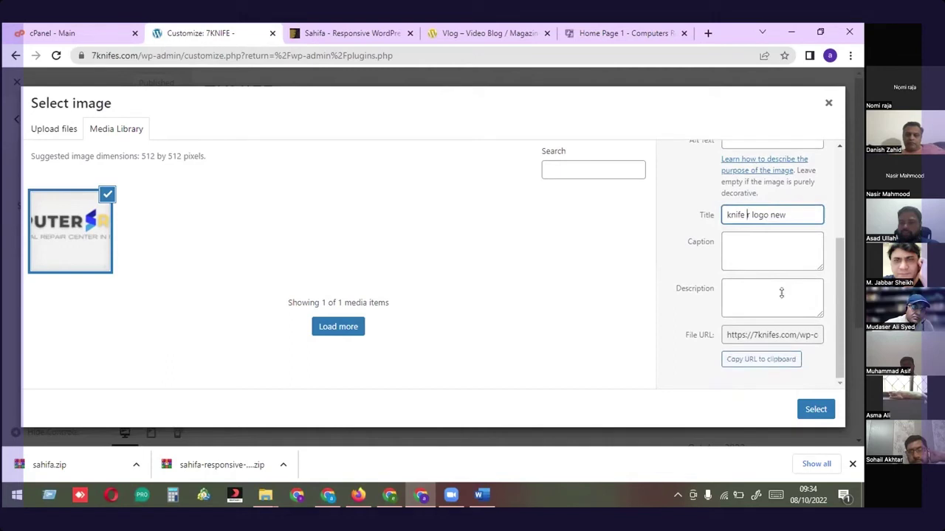
left_click(812, 411)
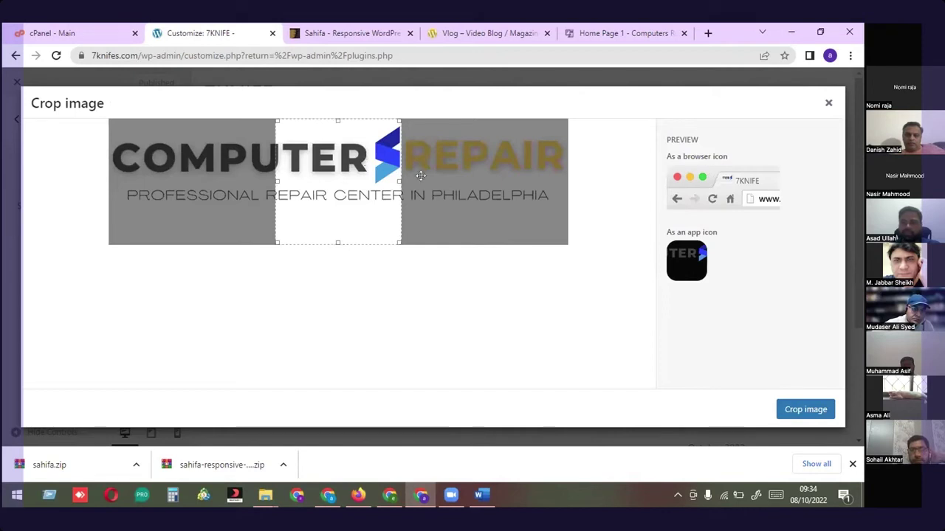
left_click_drag(270, 196, 354, 193)
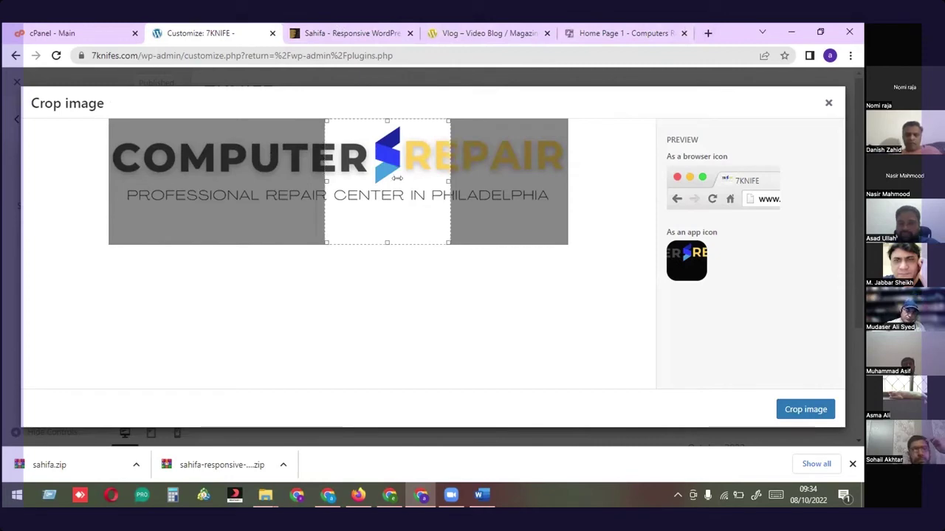
left_click_drag(389, 178, 367, 177)
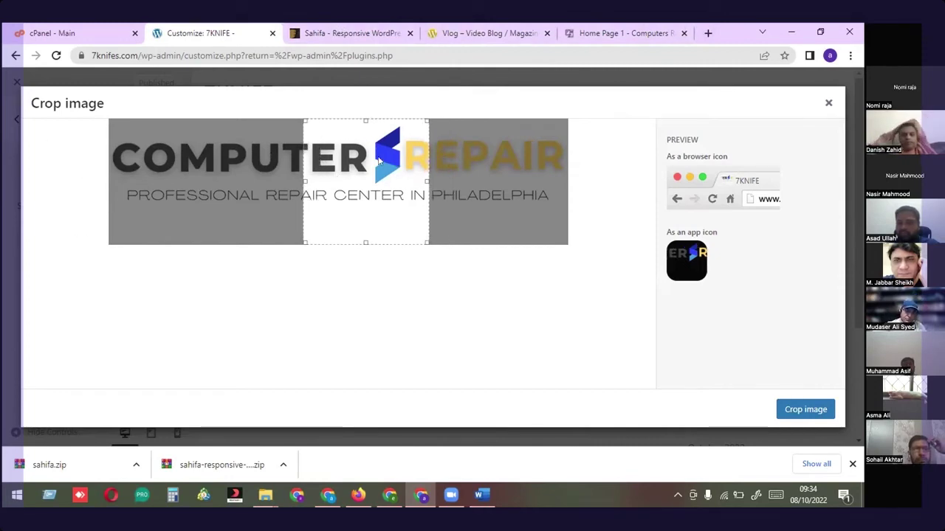
left_click_drag(380, 191, 392, 192)
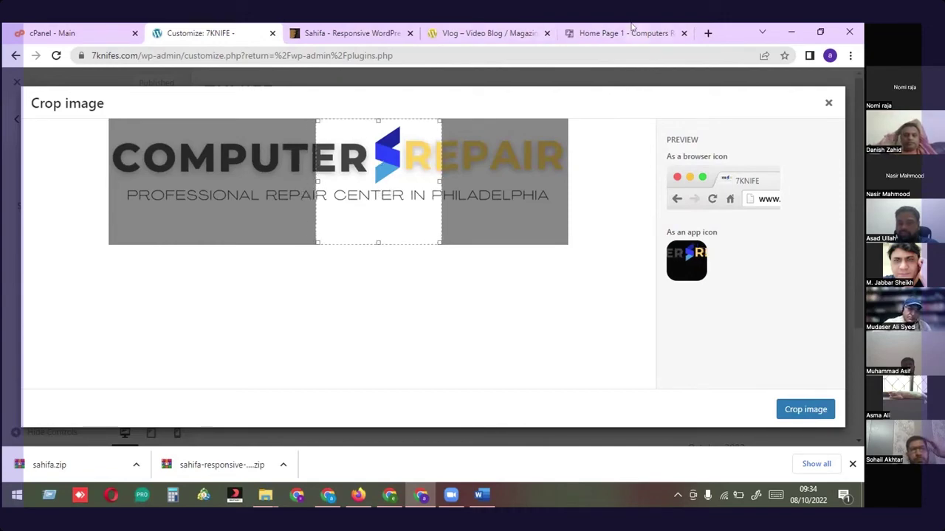
left_click(809, 410)
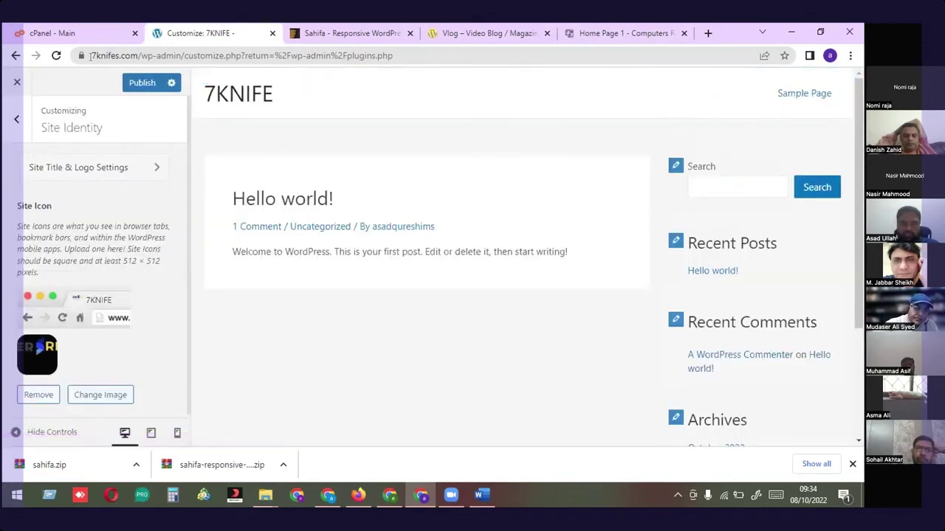
Check the new site icon on the customizer's browser tab from another tab and publish the change
left_click(312, 31)
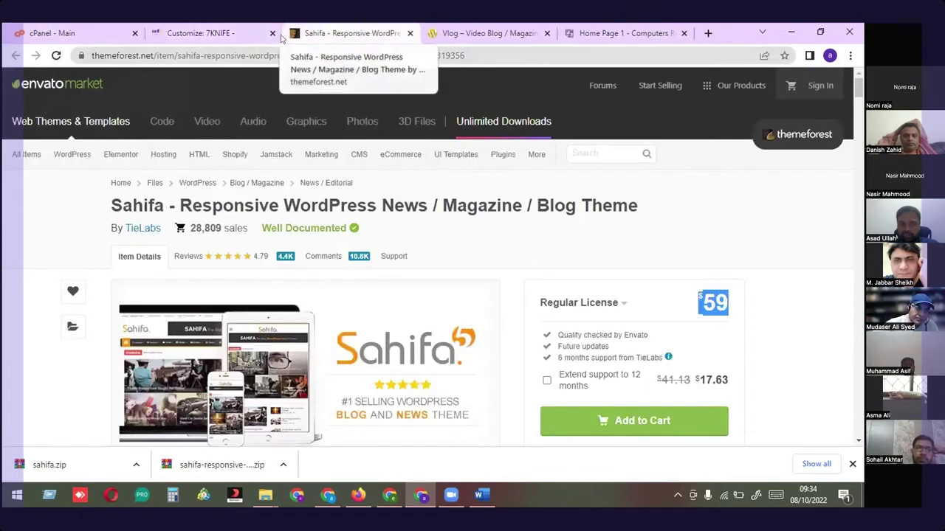
left_click(203, 32)
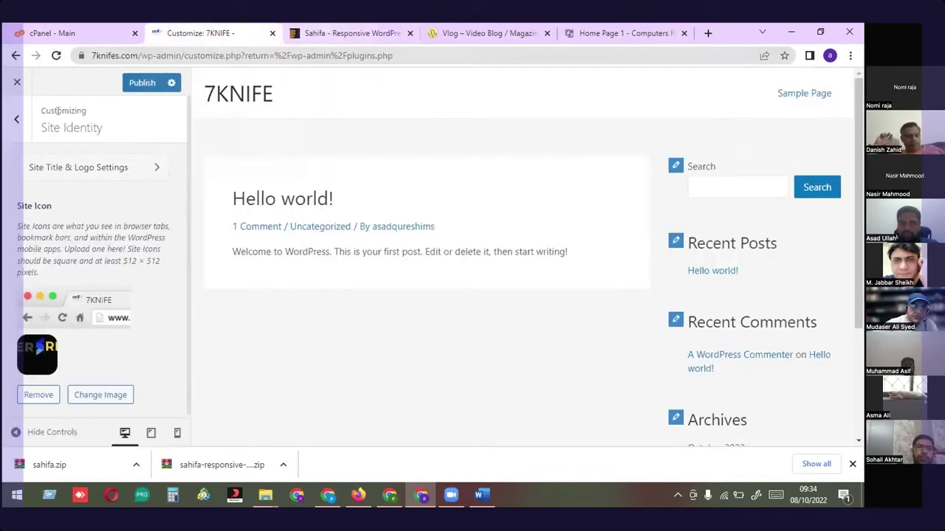
left_click(142, 83)
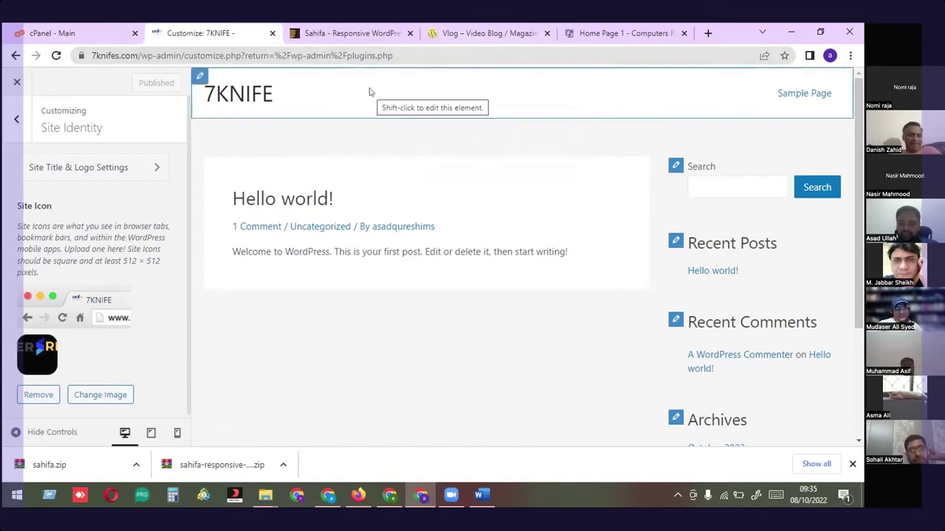
Return from Site Identity to the main customizer sections, review them and open the Header Builder
scroll(229, 332, "down", 3)
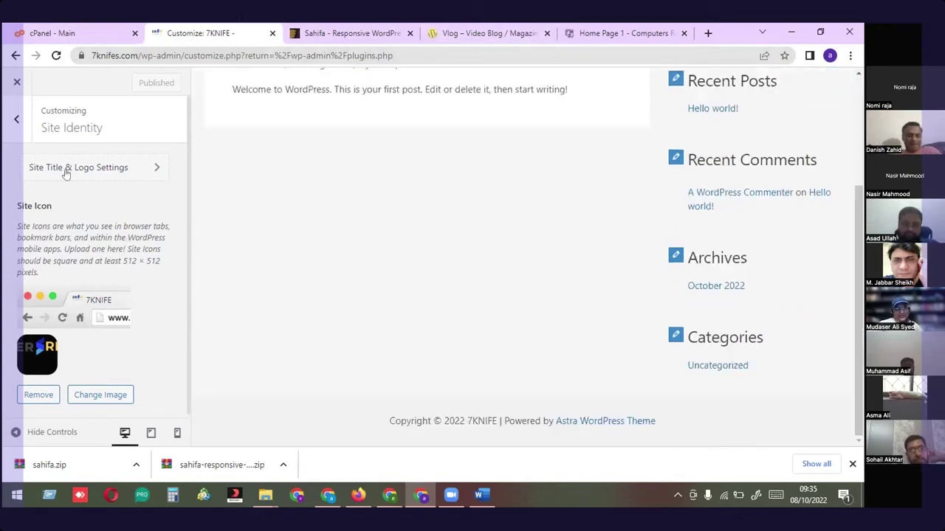
left_click(16, 119)
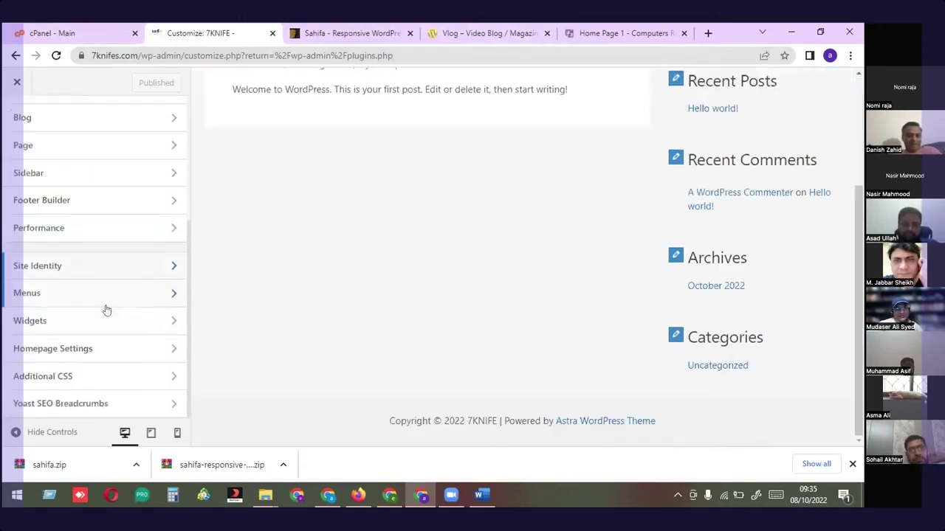
scroll(106, 311, "up", 3)
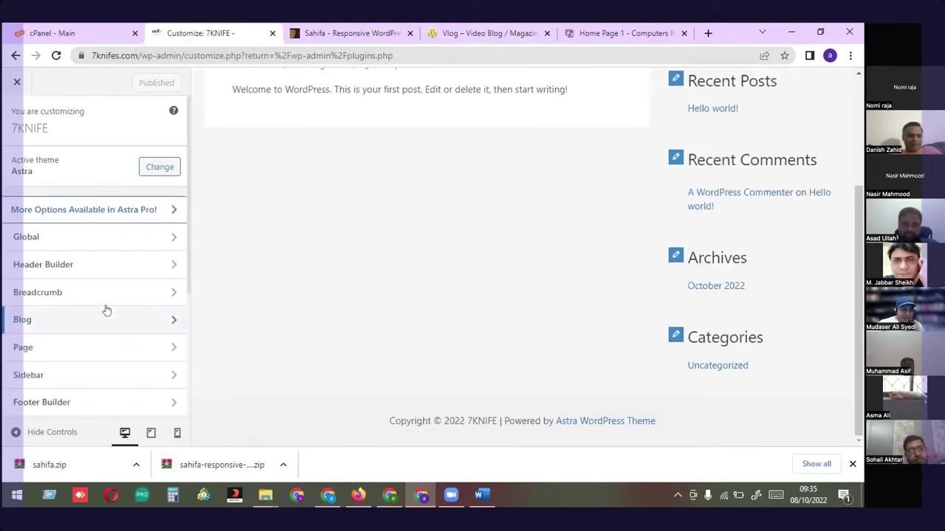
scroll(107, 310, "down", 2)
scroll(105, 310, "up", 2)
scroll(111, 307, "down", 3)
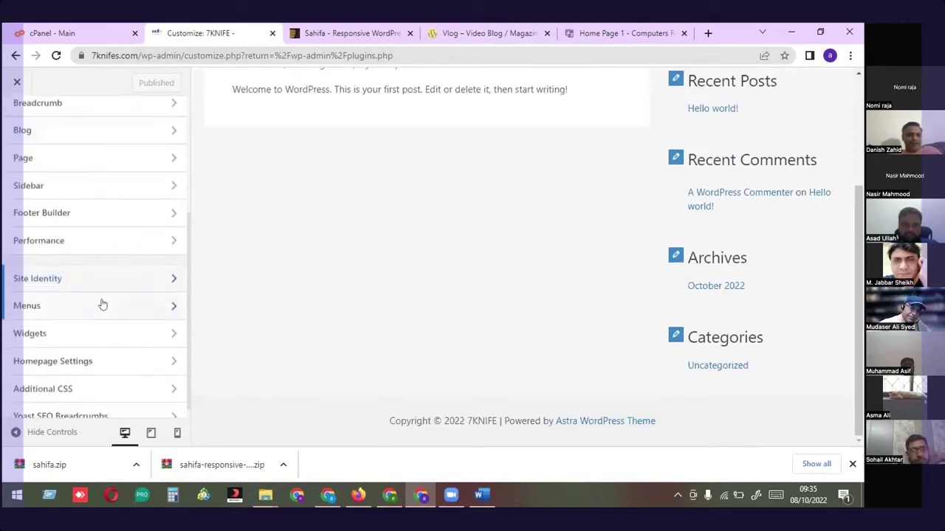
scroll(116, 301, "up", 3)
scroll(110, 295, "down", 1)
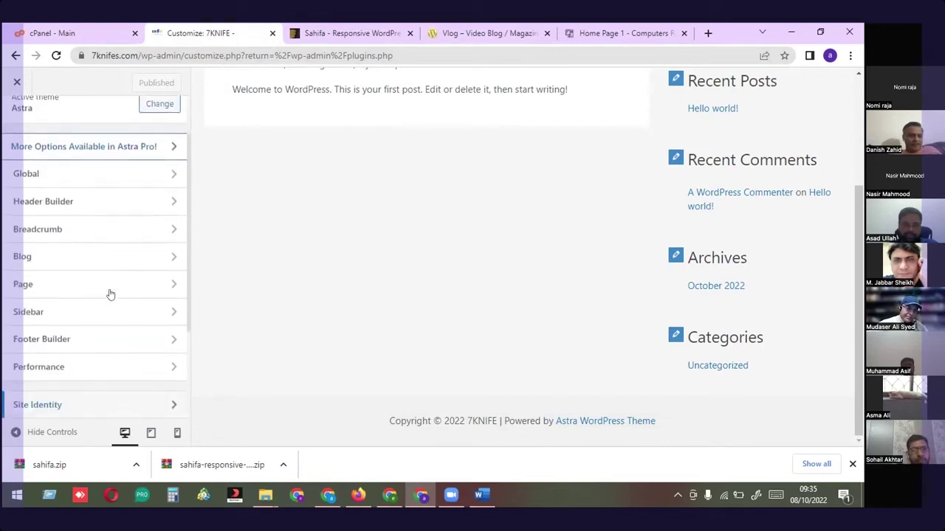
scroll(377, 230, "up", 3)
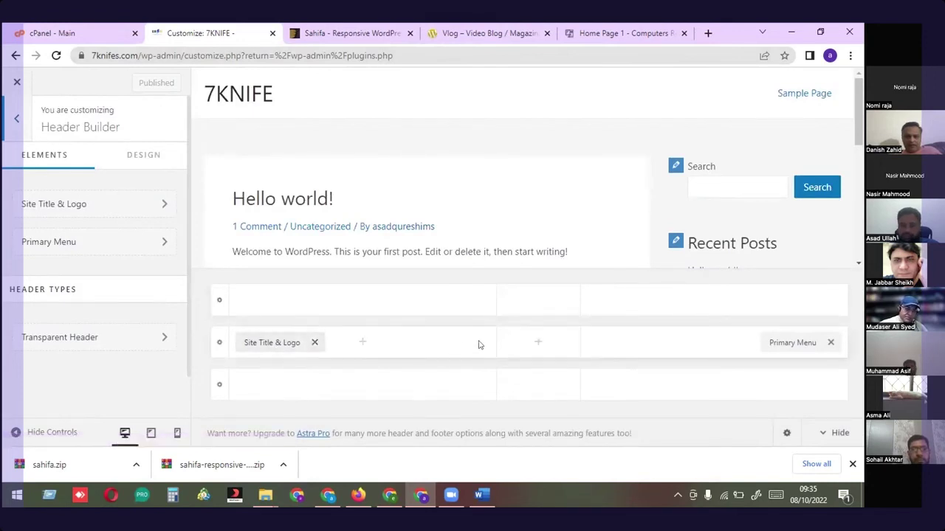
Set the cropped logo from the media library as the header logo, cropping it to the band with the large lettering
left_click(276, 346)
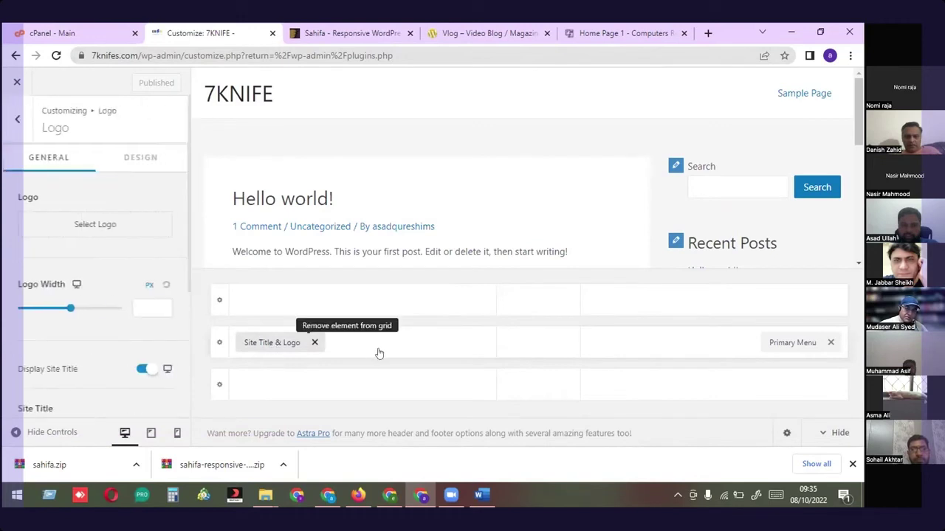
left_click(122, 229)
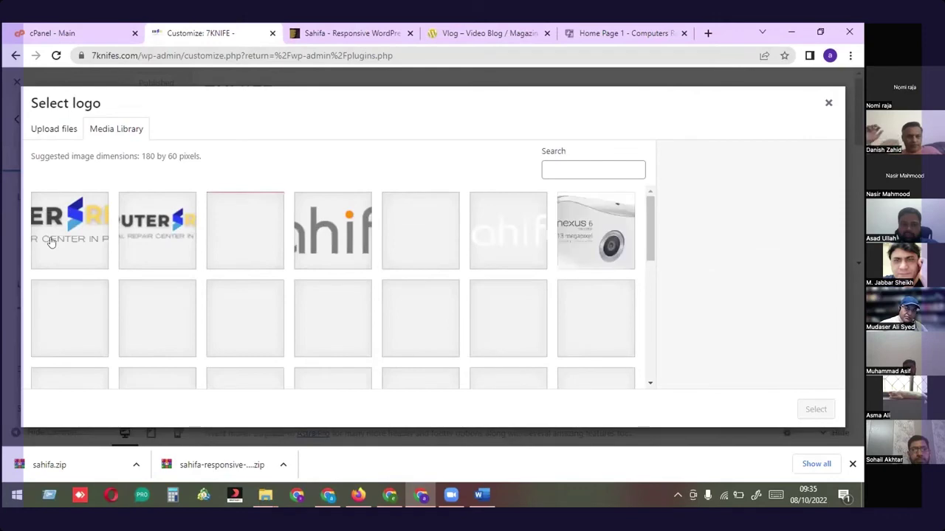
left_click(51, 242)
left_click(814, 407)
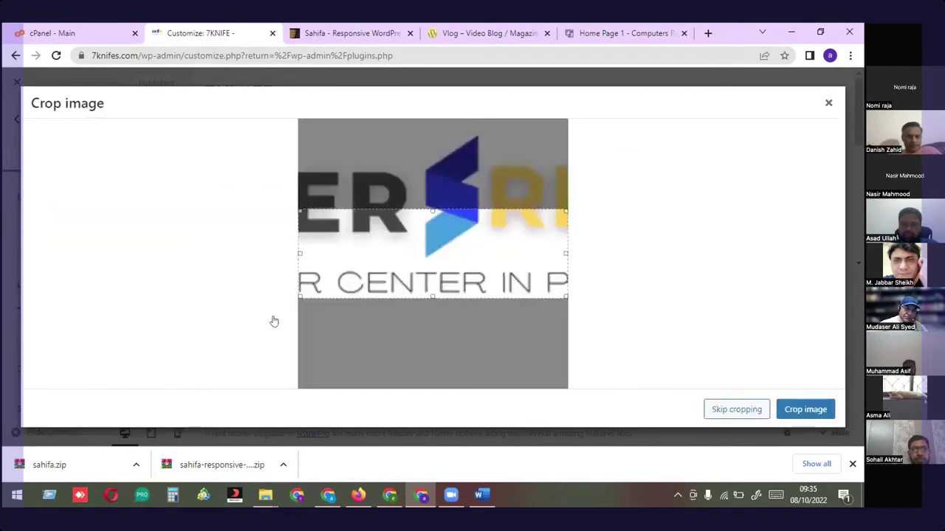
left_click_drag(391, 285, 406, 224)
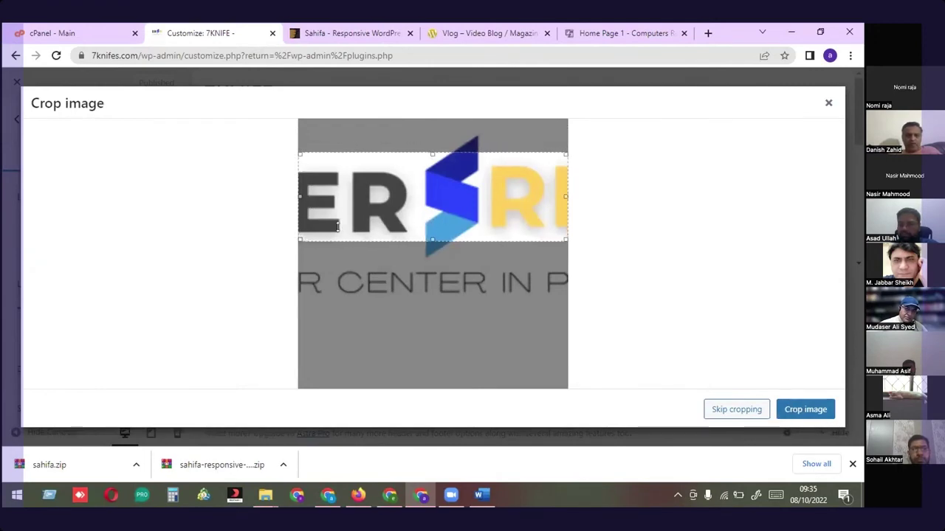
left_click(787, 407)
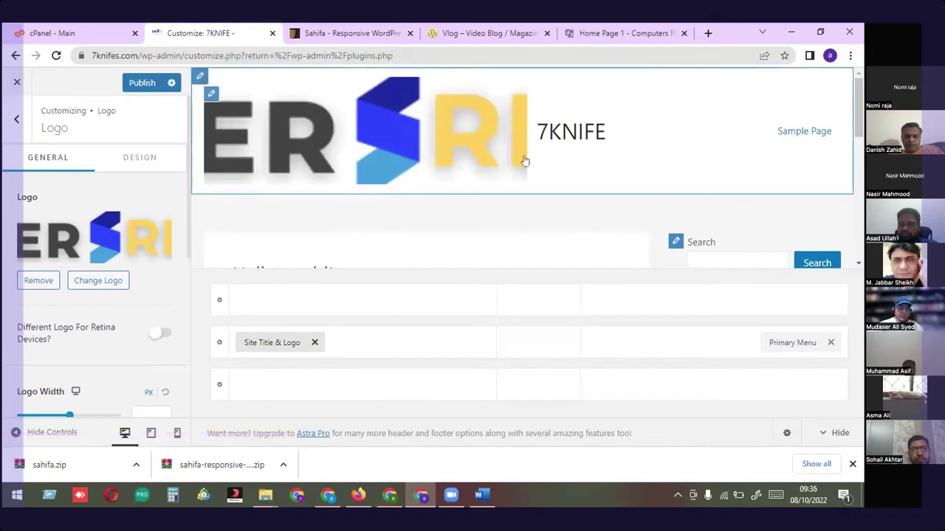
Reduce the header logo's width to 129 px
scroll(365, 249, "down", 1)
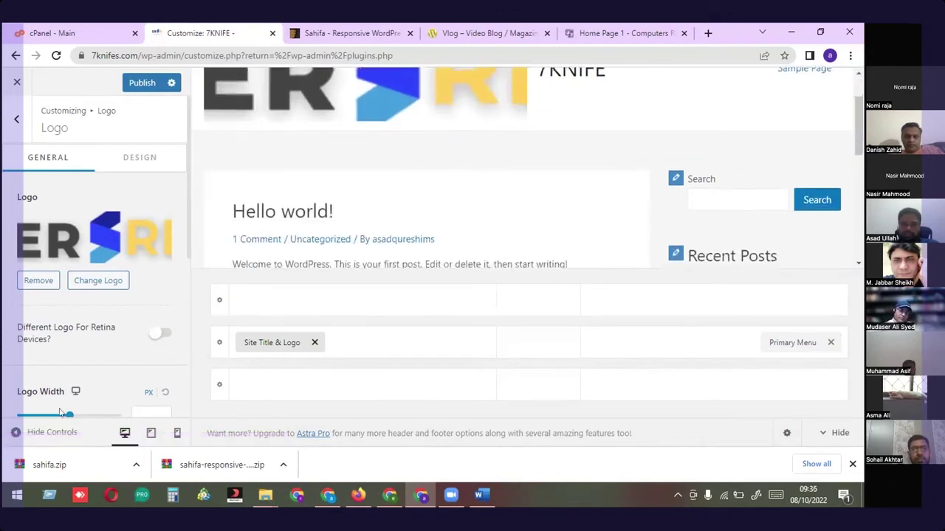
left_click_drag(69, 414, 61, 415)
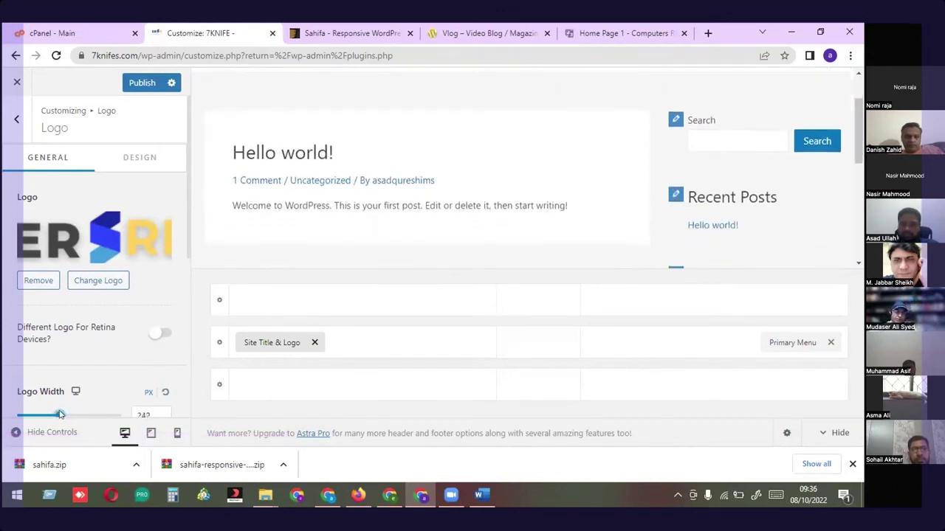
scroll(860, 90, "up", 1)
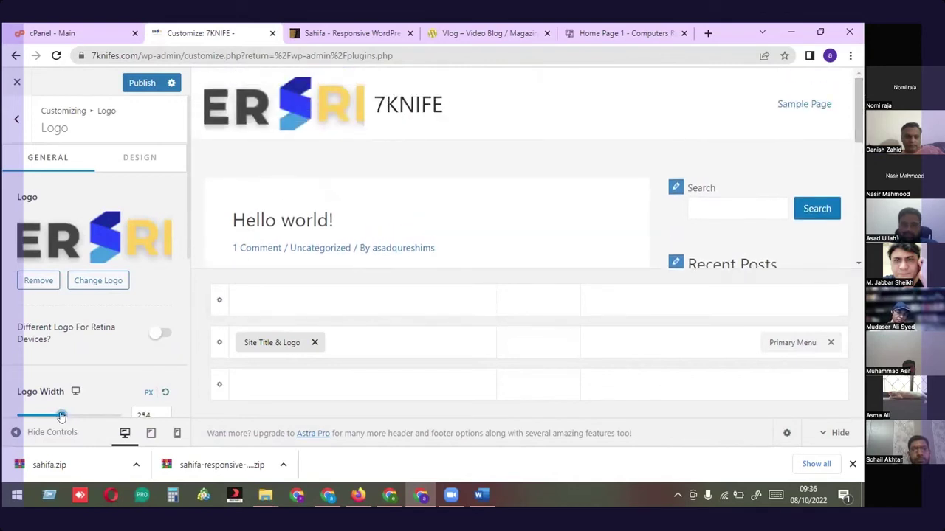
left_click_drag(61, 416, 41, 418)
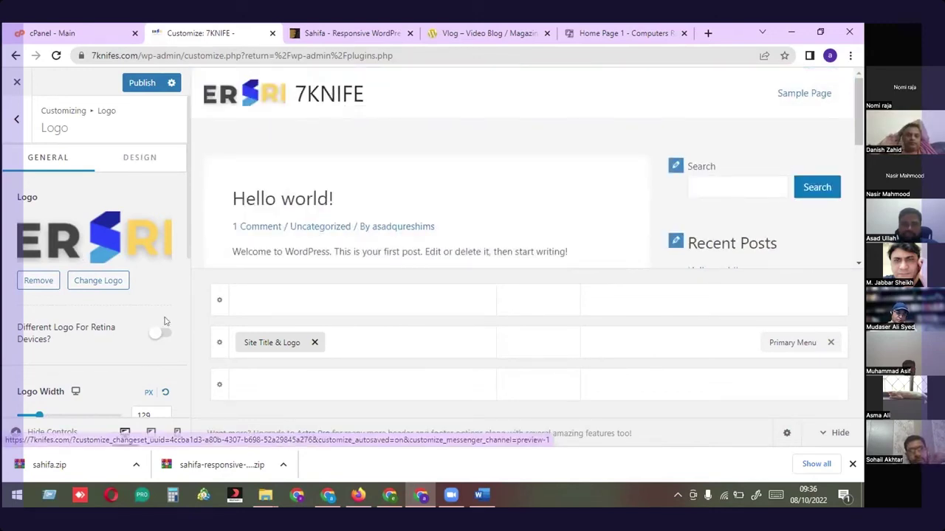
Clear the site title text so that the header has only the logo
scroll(131, 285, "down", 5)
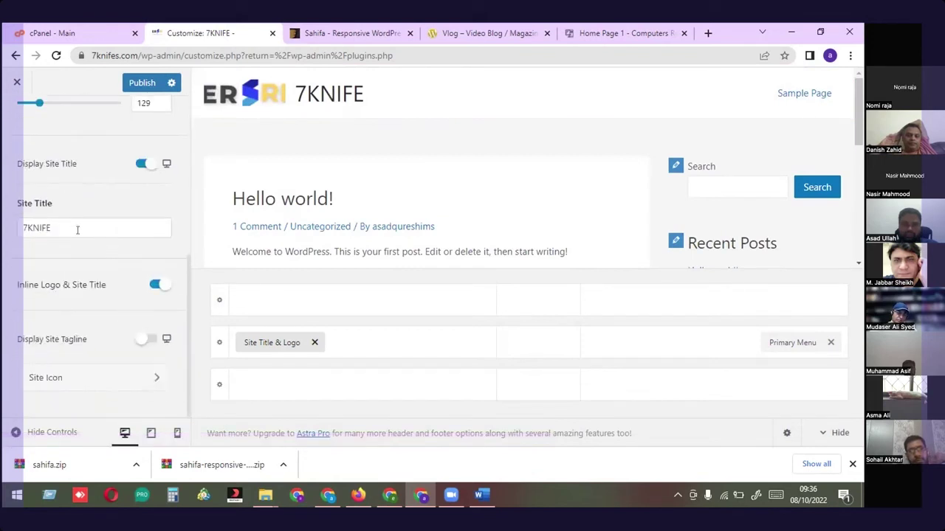
double_click(77, 230)
key("BackSpace")
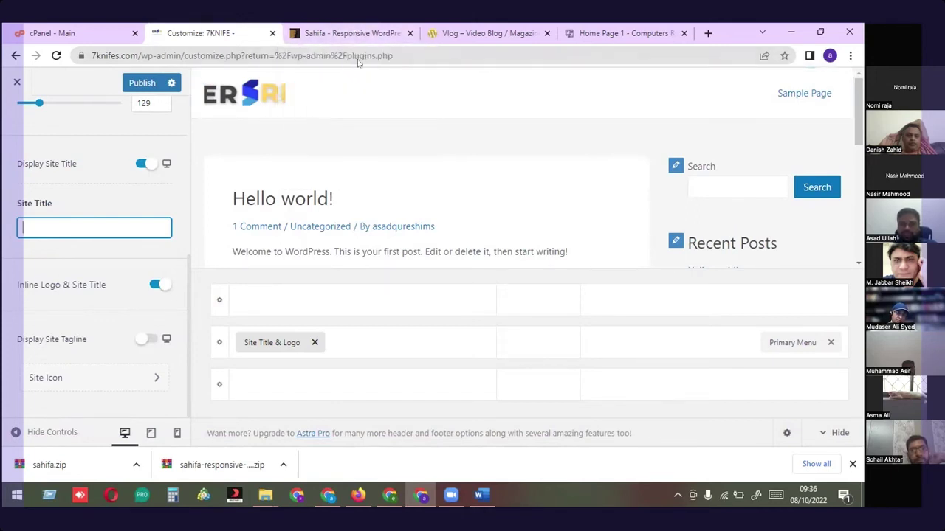
Display the site tagline with the text "Spain knife" and publish the header changes
left_click(149, 341)
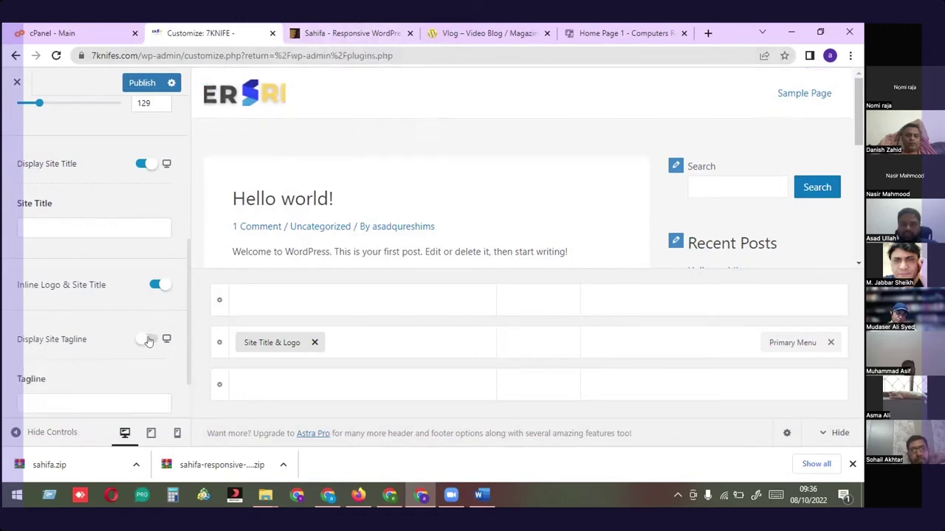
scroll(93, 355, "down", 1)
left_click(97, 341)
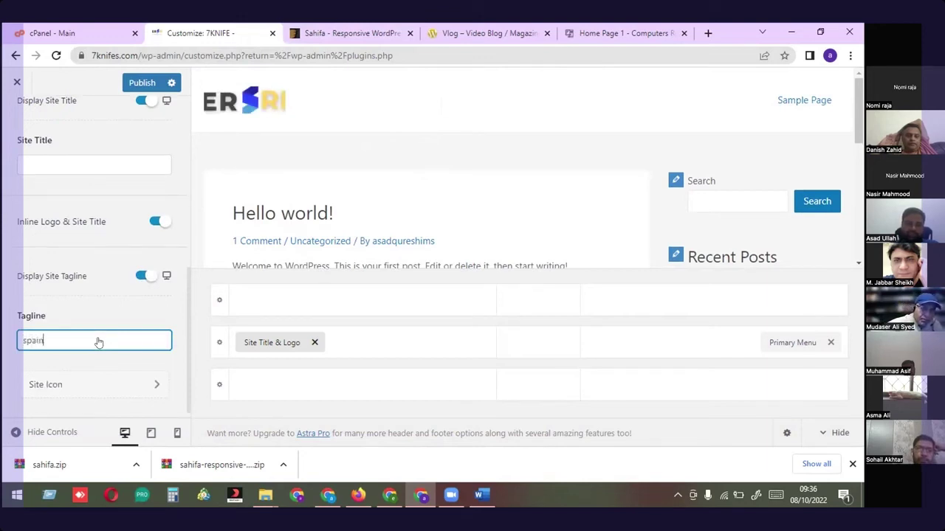
right_click(28, 340)
left_click(89, 150)
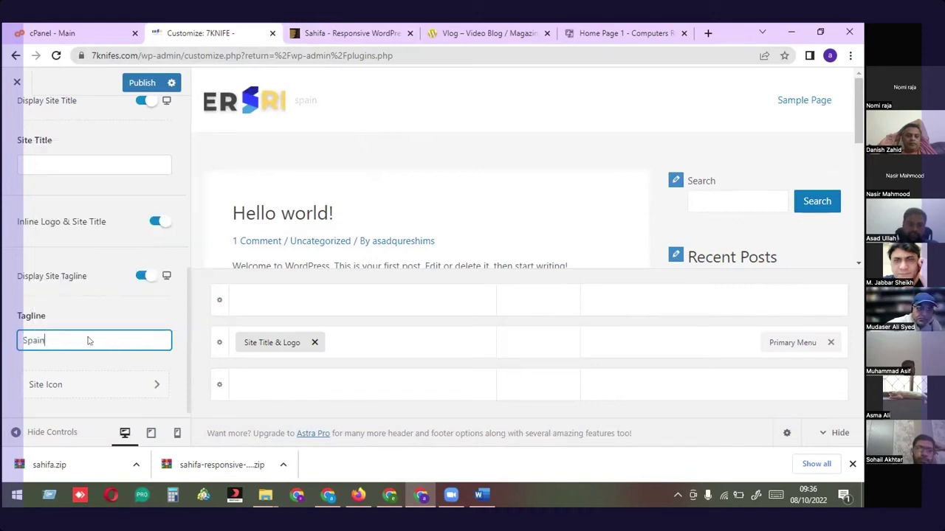
type("knife")
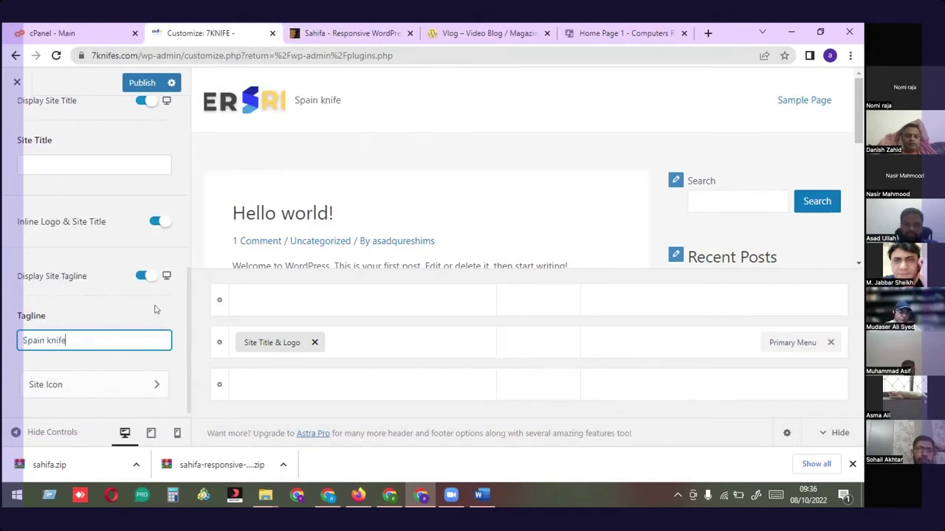
left_click(155, 309)
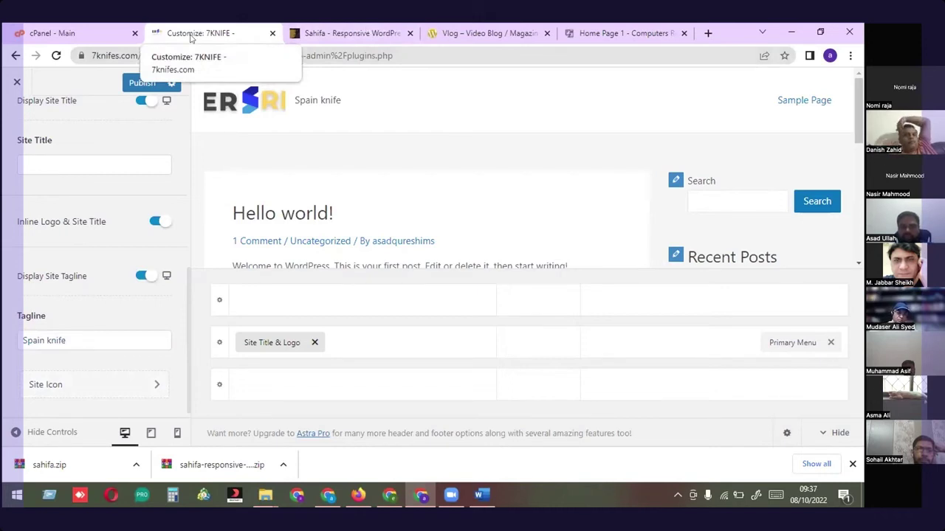
left_click(147, 83)
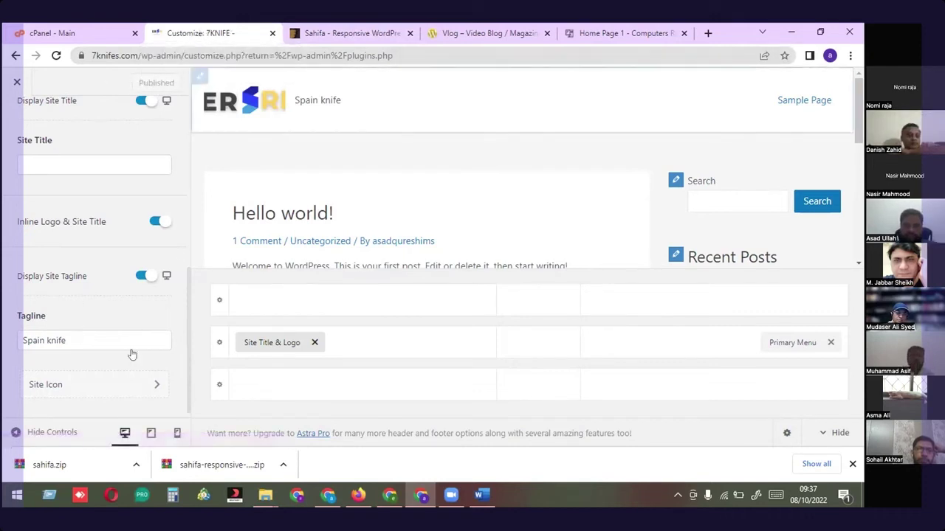
Load 7knifes.com in the tab holding the Sahifa theme page and refresh it to check the published header
scroll(98, 360, "down", 1)
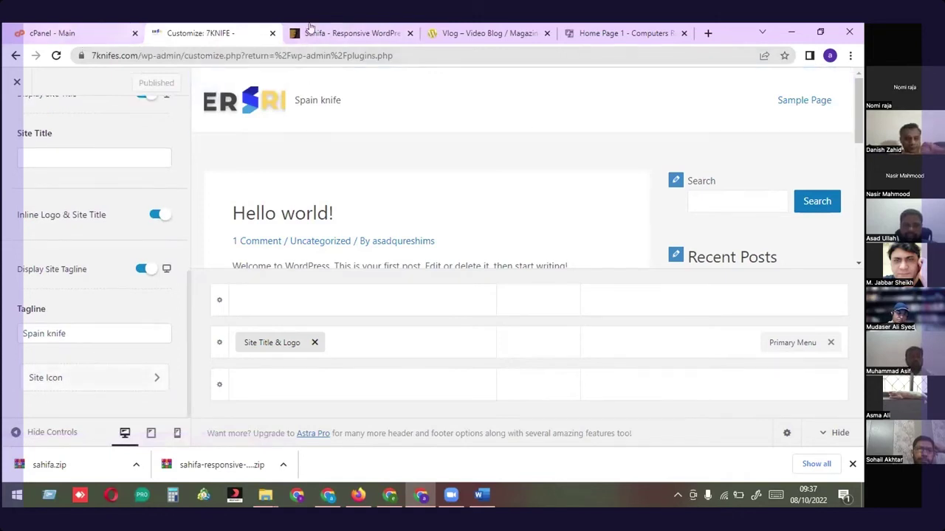
left_click(380, 33)
left_click(317, 57)
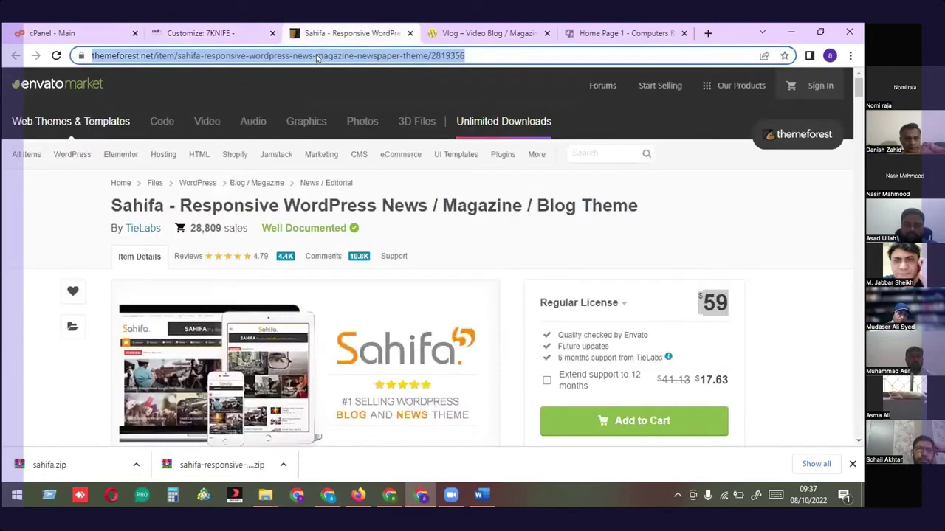
type("7")
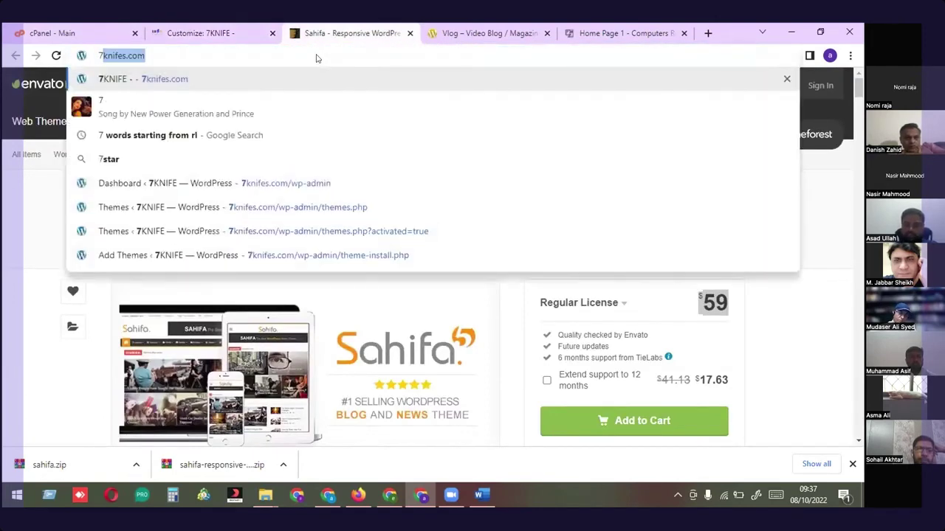
key("Return")
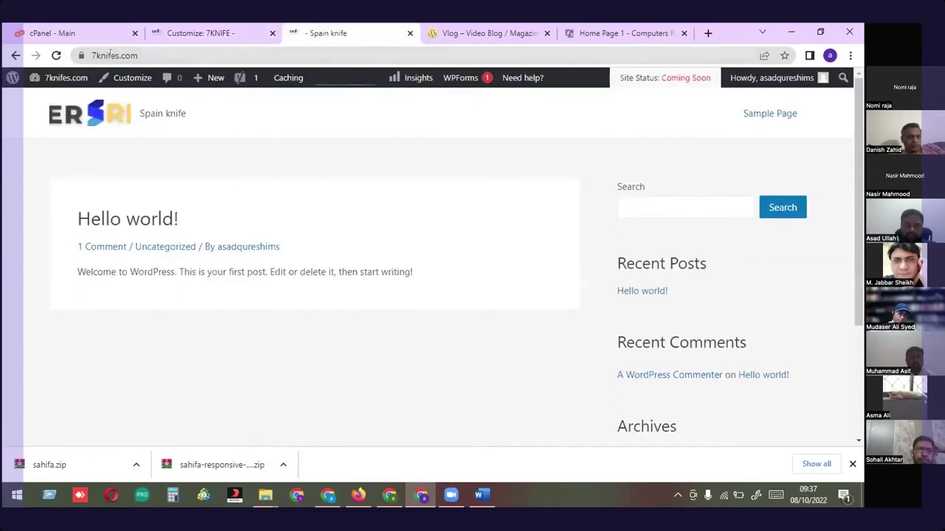
key("F5")
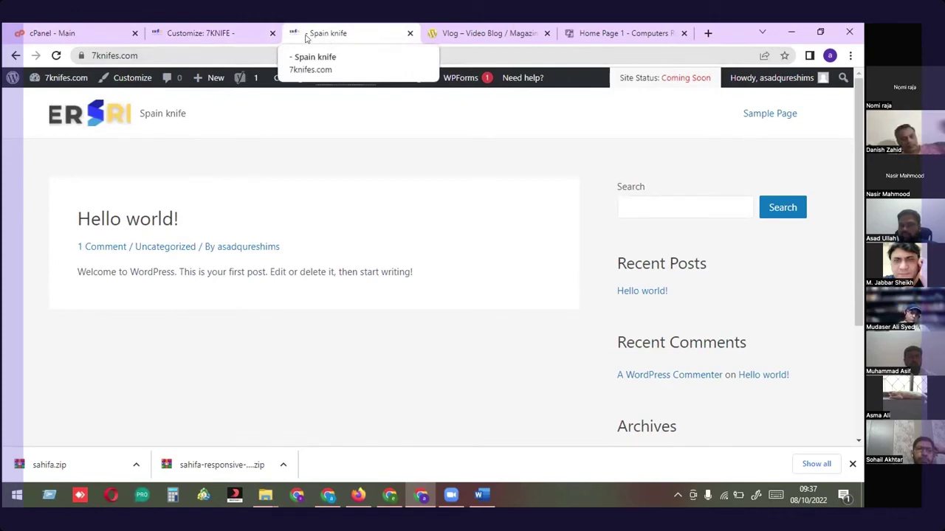
Return to the customizer and set the title font size to 38 px in the logo's design settings
left_click(238, 29)
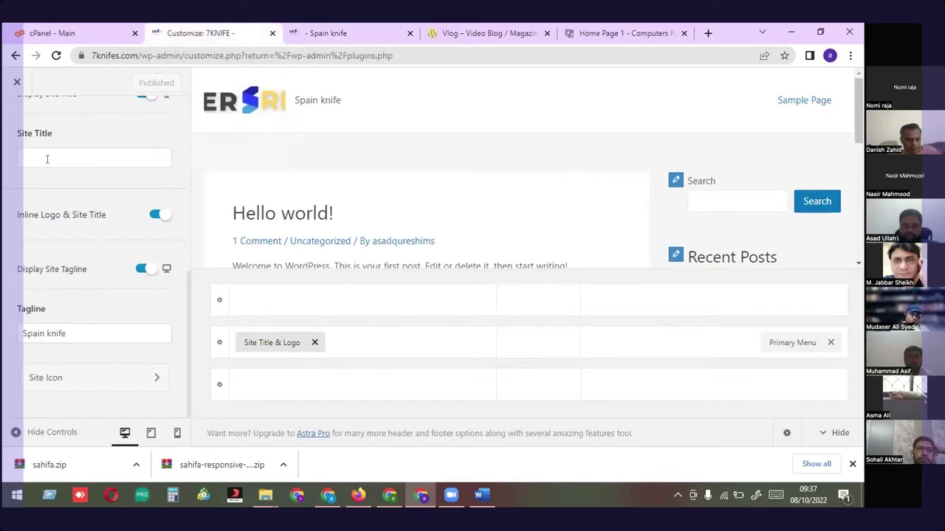
scroll(59, 170, "up", 3)
scroll(94, 311, "up", 2)
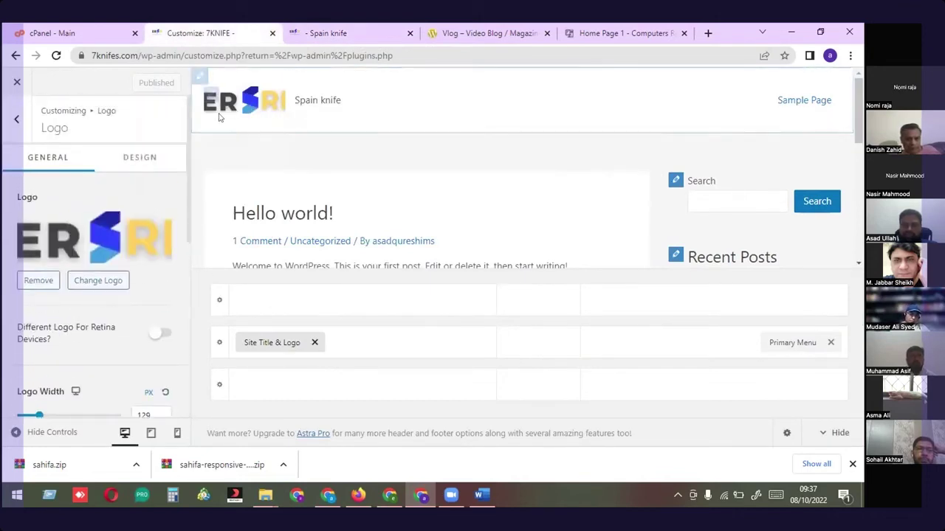
left_click(140, 154)
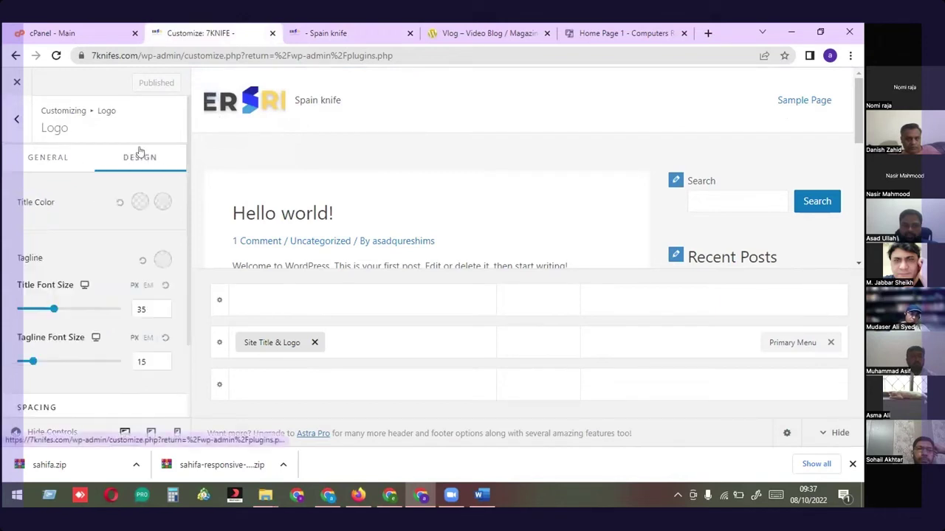
left_click_drag(56, 313, 57, 313)
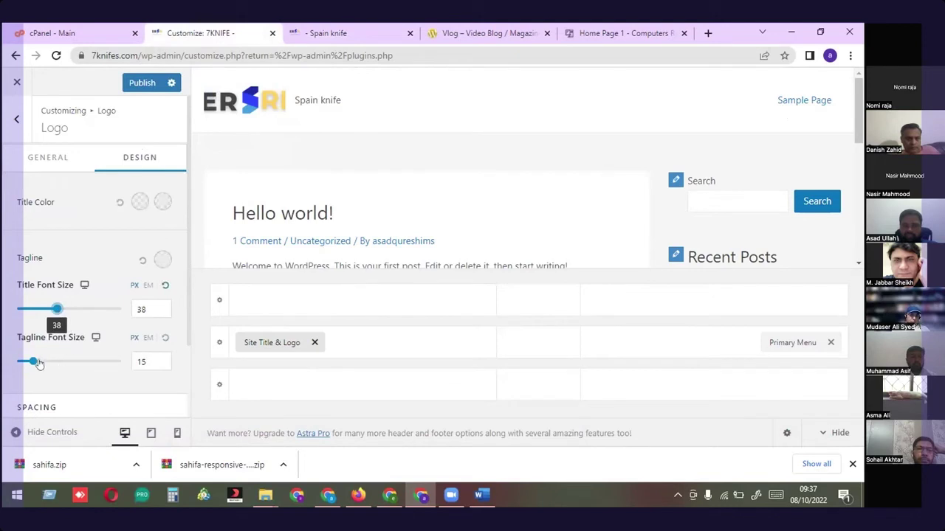
Set the second title color to red (#BF1A1A) and go back to the Header Builder overview
scroll(104, 334, "down", 1)
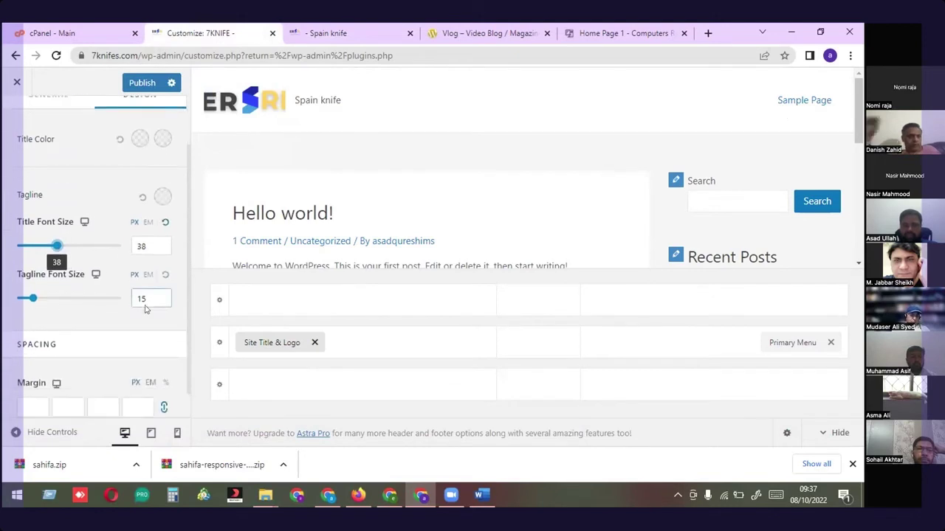
left_click(163, 139)
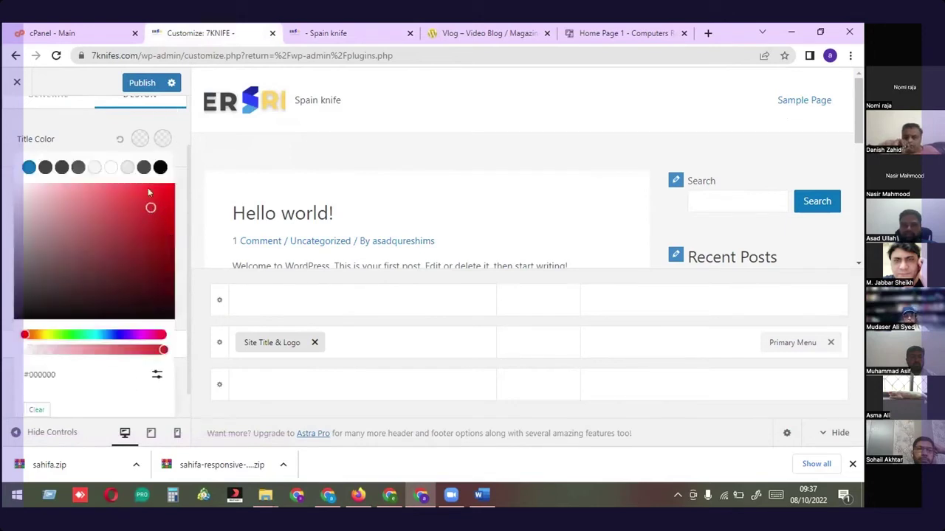
left_click(150, 218)
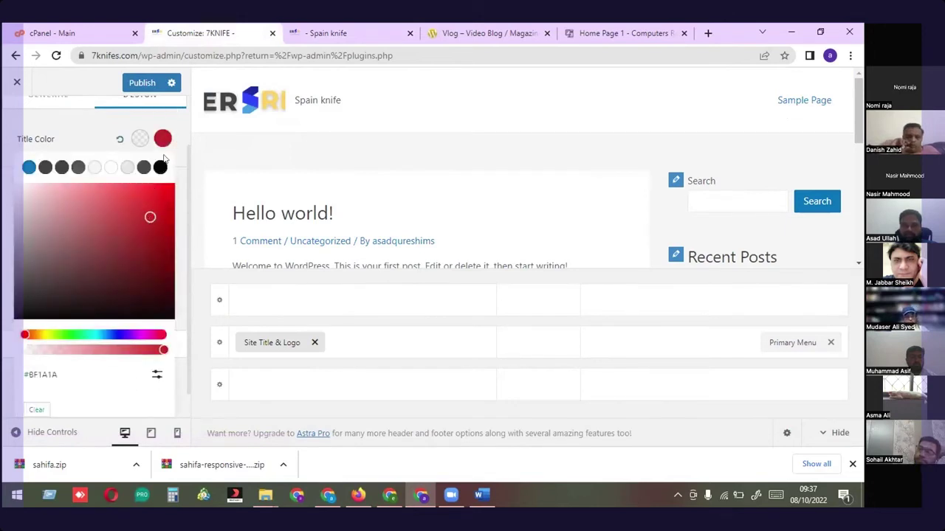
left_click(117, 383)
scroll(86, 190, "up", 2)
left_click(32, 129)
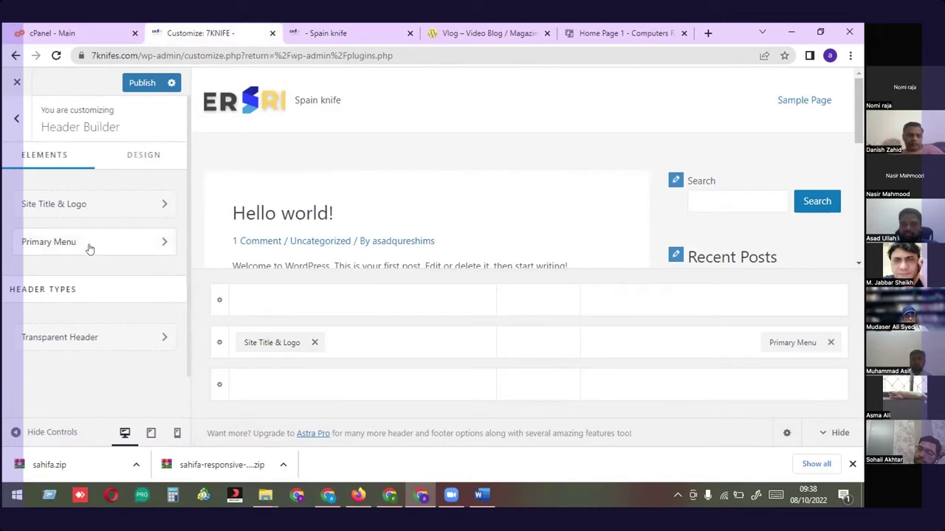
Leave the Header Builder and open the Single Post layout settings of the Blog section
scroll(89, 246, "down", 1)
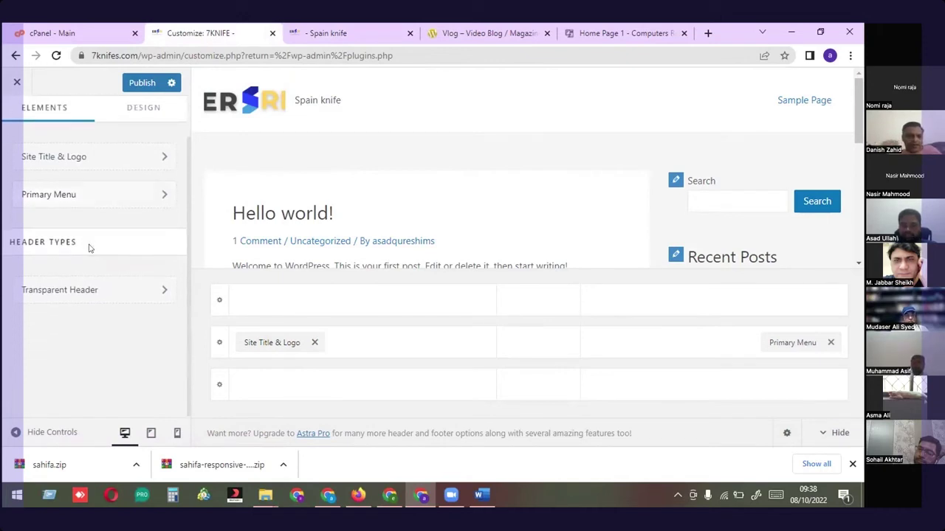
scroll(20, 131, "up", 1)
left_click(16, 119)
scroll(111, 268, "down", 1)
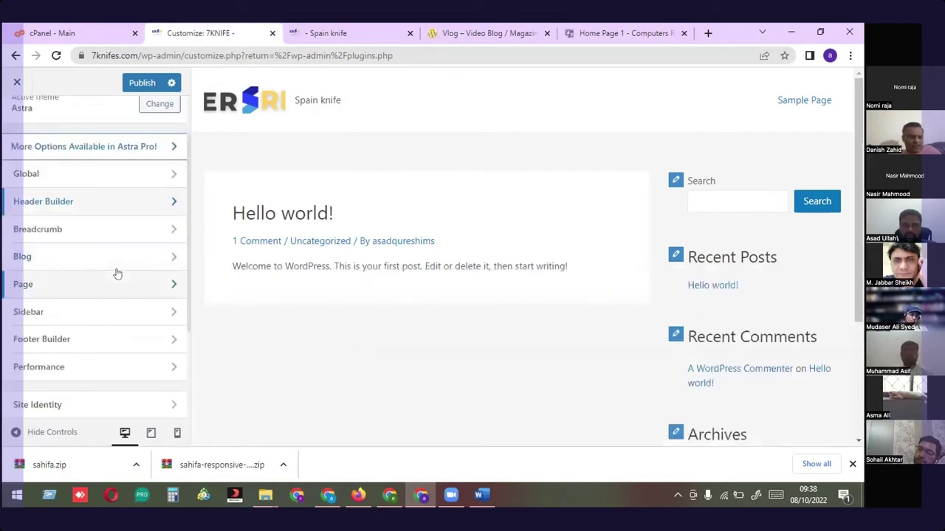
left_click(111, 255)
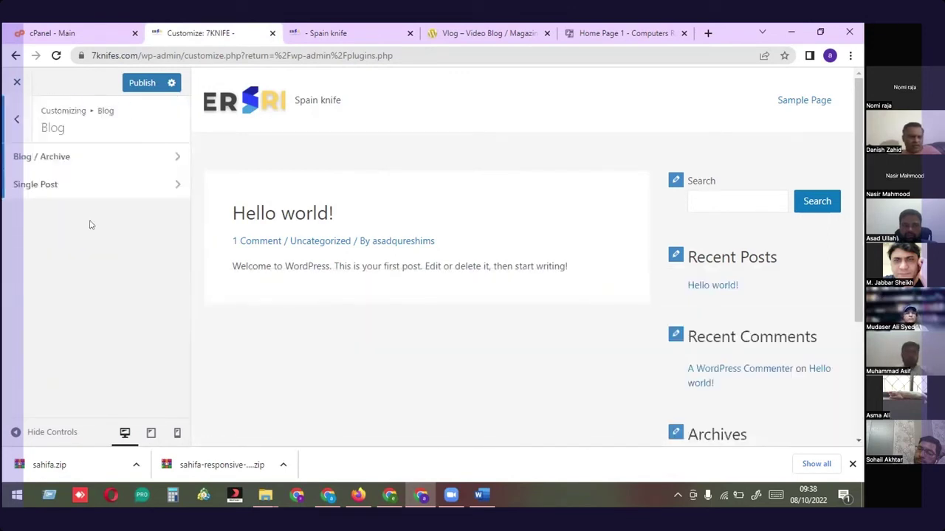
left_click(36, 185)
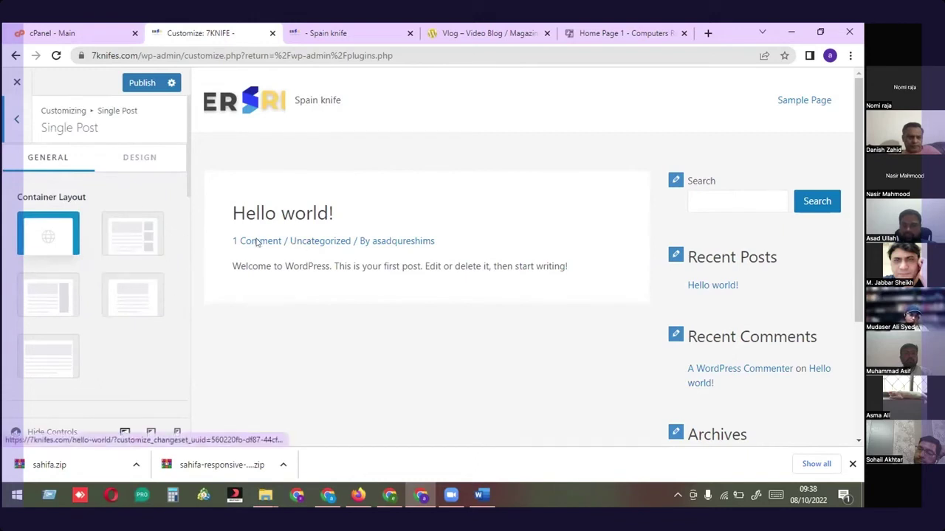
Open the "Hello world!" post on the live site and examine its content, comment section and sidebar
left_click(356, 28)
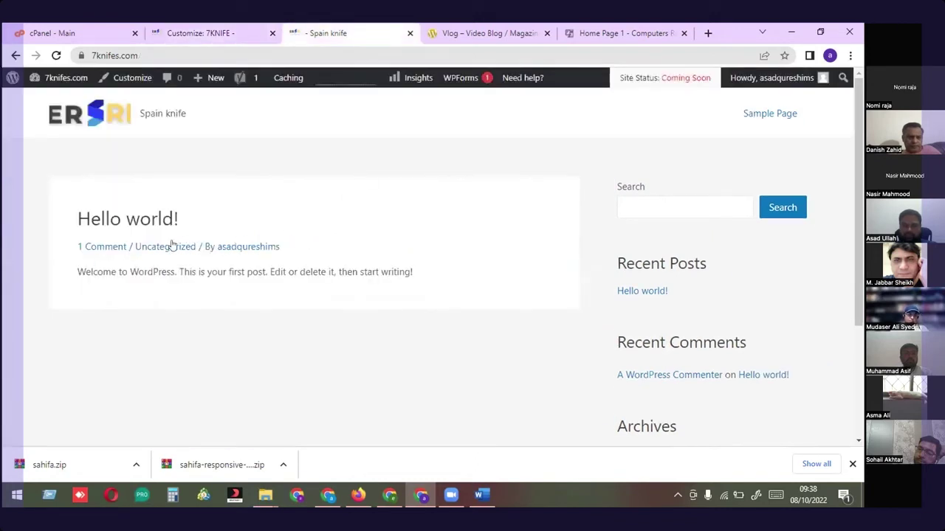
left_click(133, 219)
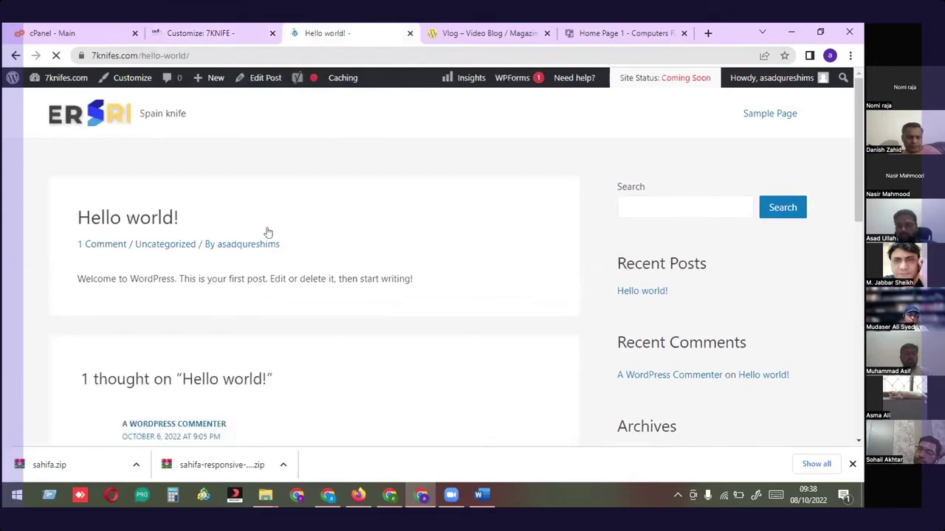
scroll(268, 232, "down", 3)
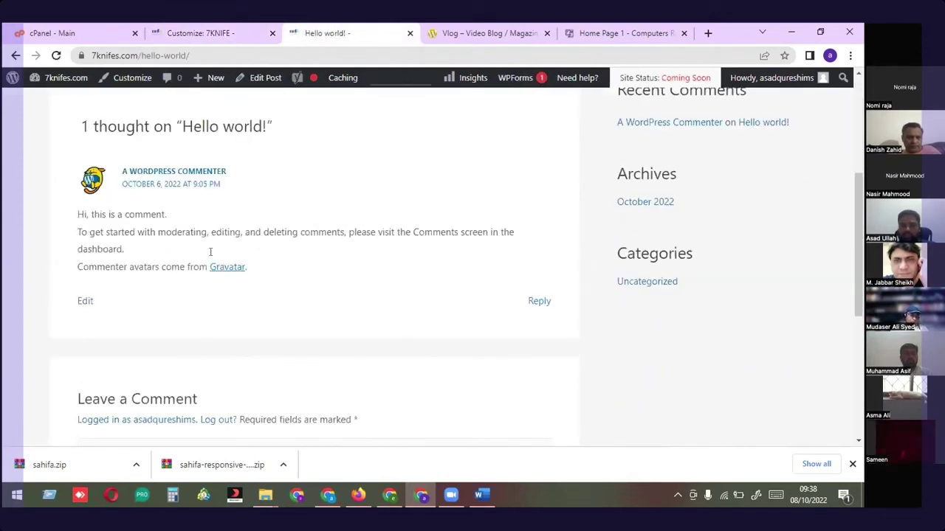
scroll(211, 251, "up", 2)
left_click_drag(69, 243, 259, 392)
scroll(259, 392, "down", 2)
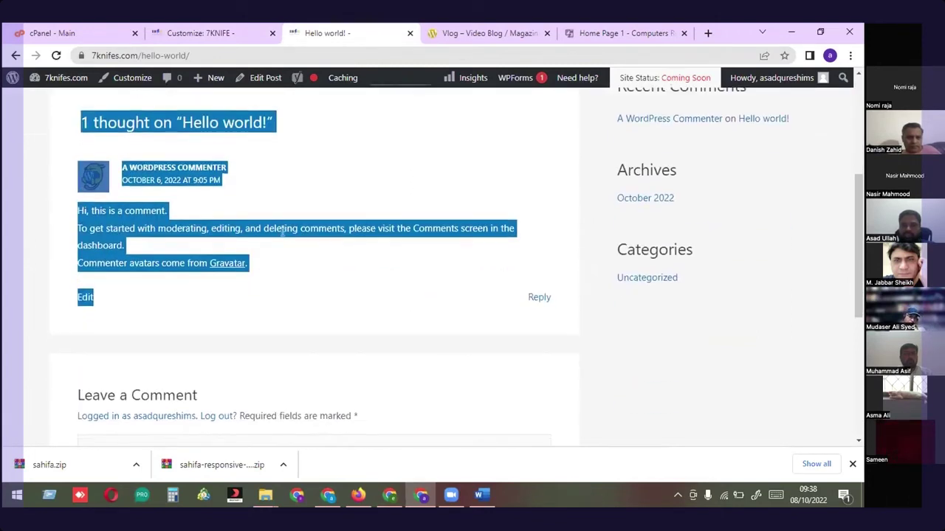
scroll(147, 163, "down", 3)
scroll(229, 281, "up", 2)
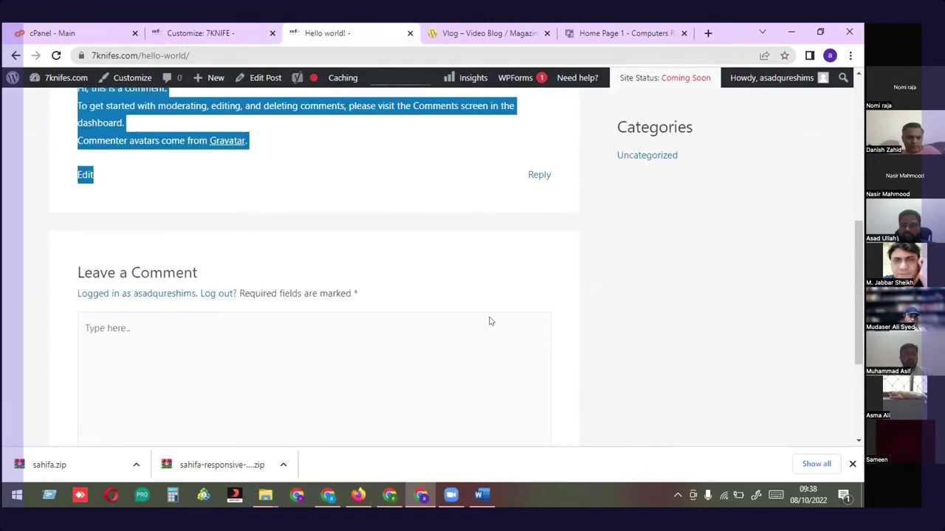
scroll(489, 321, "up", 5)
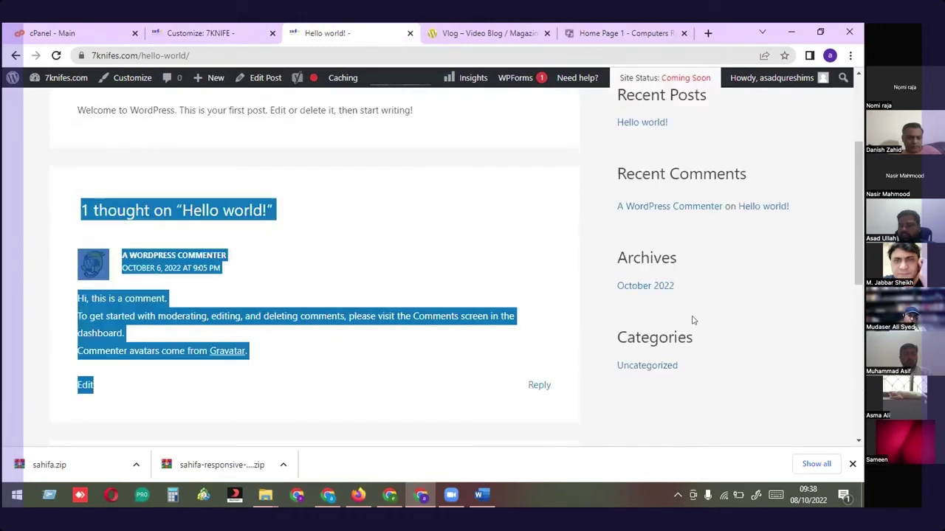
Examine the Blog / Archive container layout options in the customizer and return to the main customizer list
left_click(231, 33)
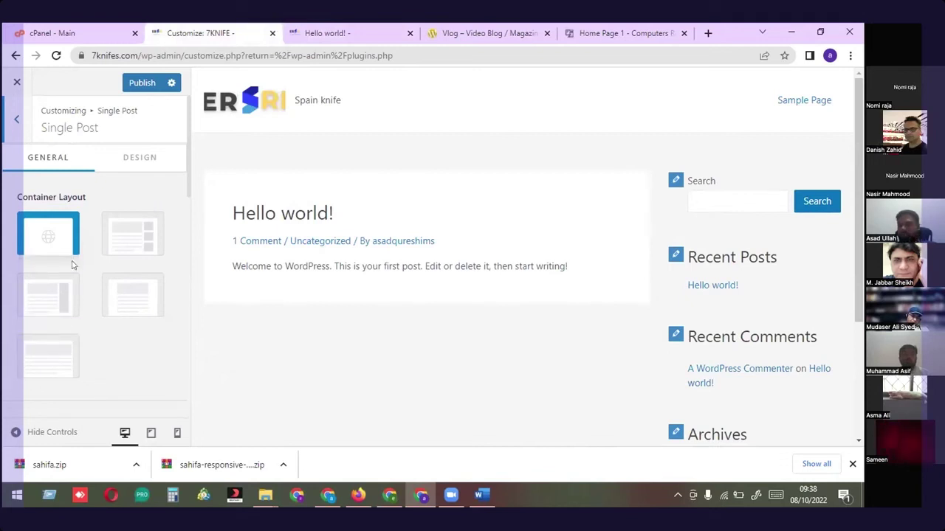
left_click(16, 120)
left_click(29, 156)
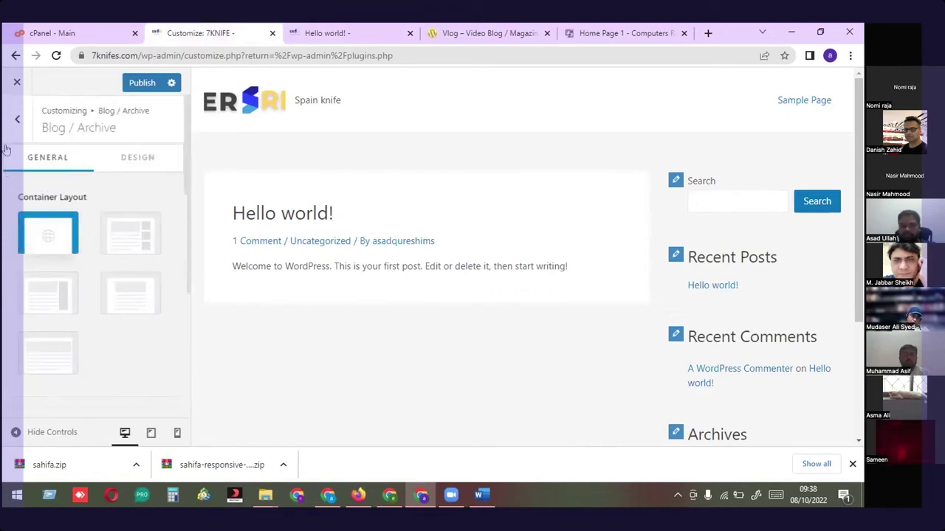
left_click(17, 120)
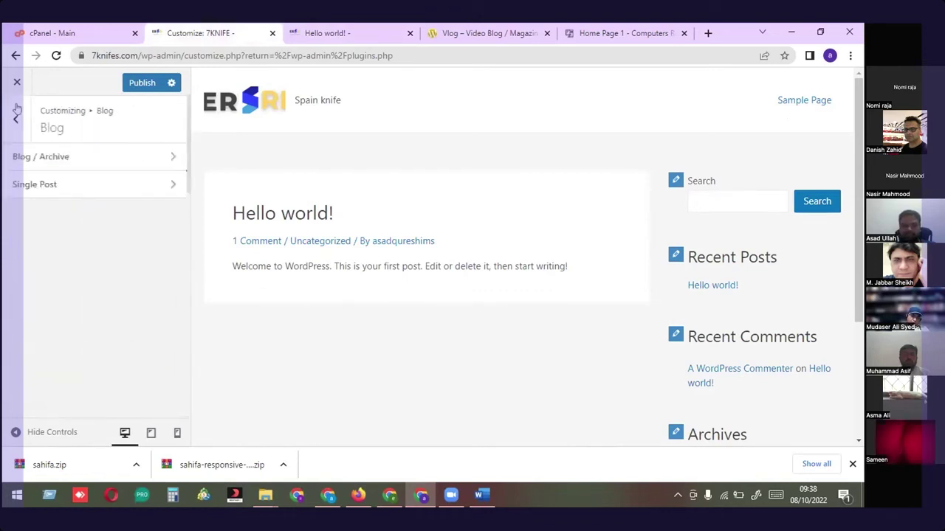
left_click(20, 122)
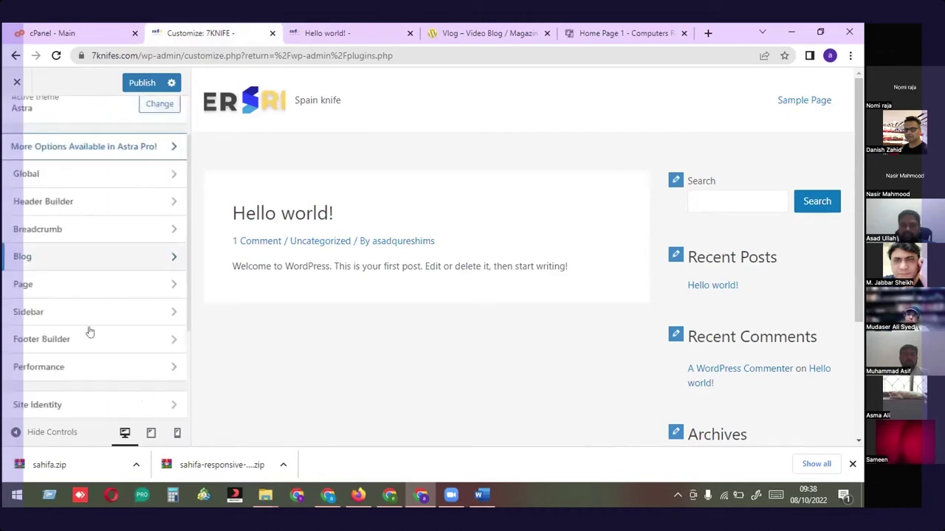
Look at the Page section's container and sidebar layout options in the customizer
scroll(65, 238, "up", 1)
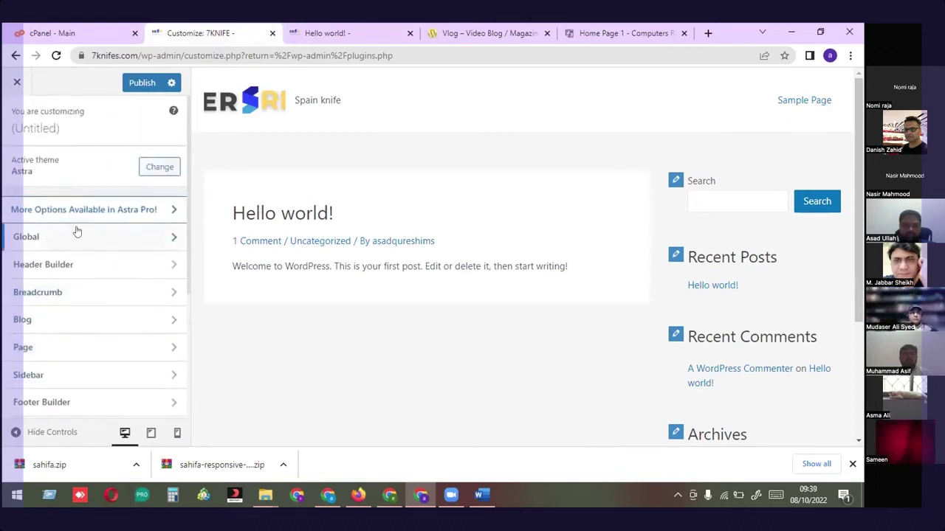
scroll(110, 244, "down", 1)
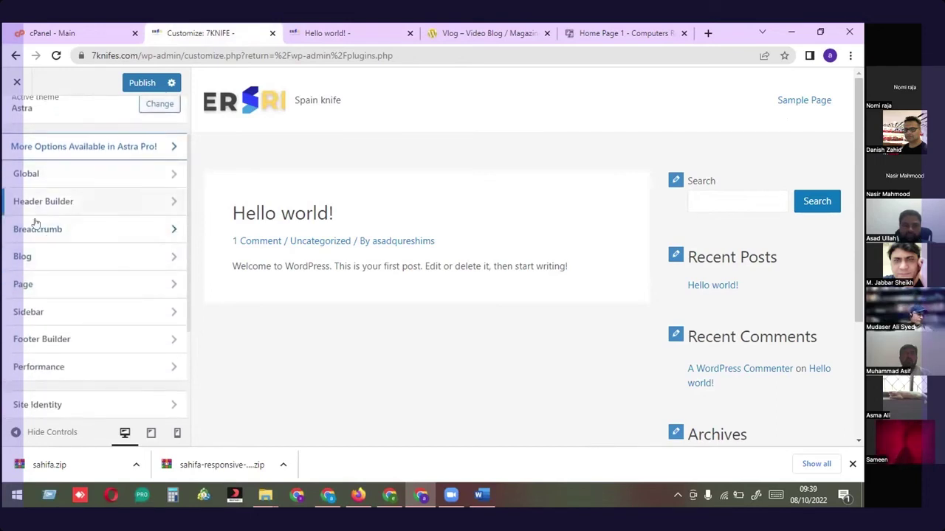
left_click(20, 288)
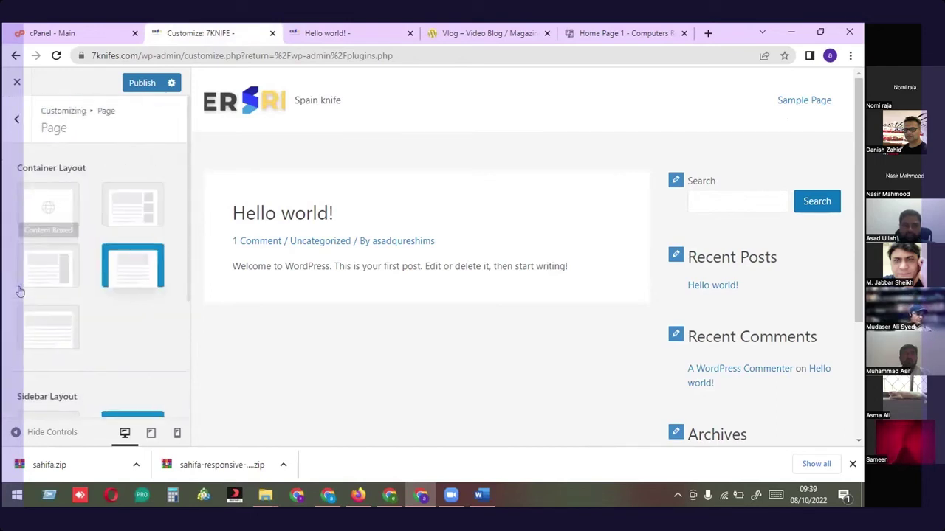
left_click(13, 121)
Open the Footer Builder and examine the copyright footer on the live site's homepage
scroll(88, 280, "down", 3)
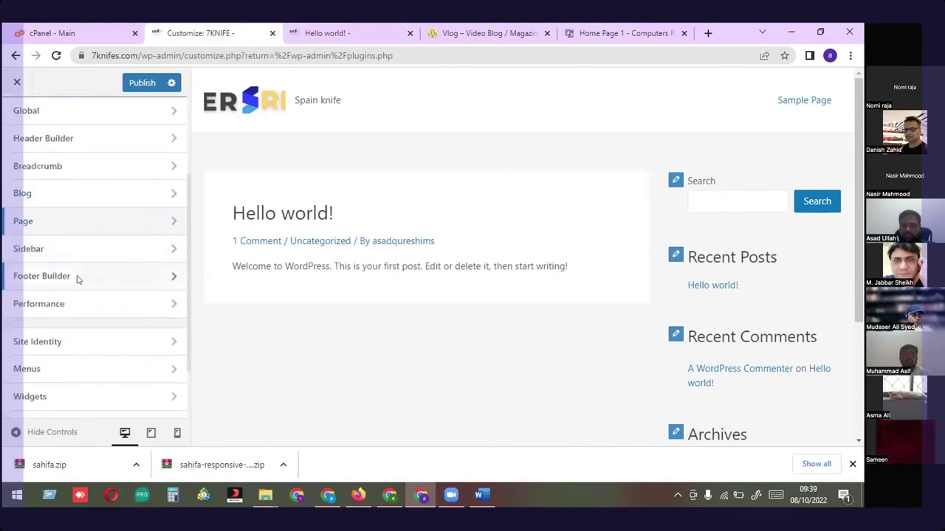
left_click(155, 276)
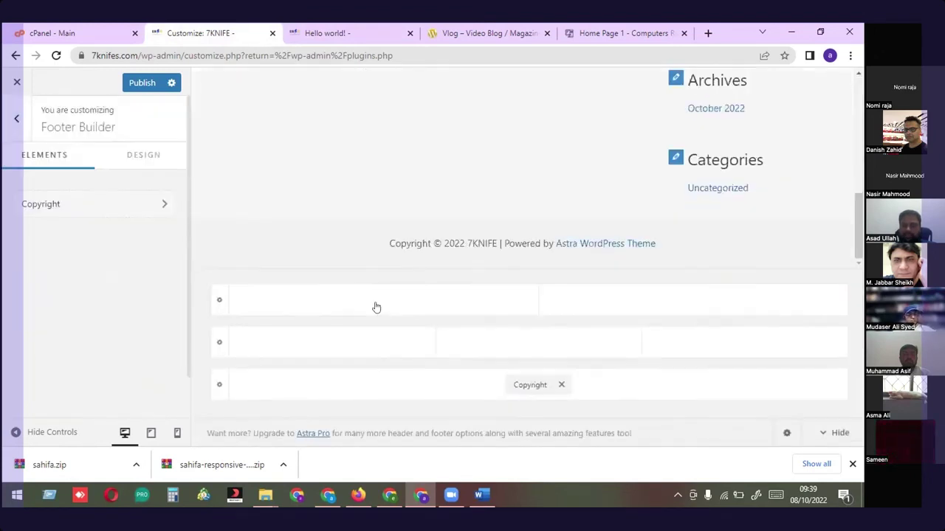
left_click(356, 33)
left_click_drag(857, 162, 856, 302)
scroll(299, 203, "up", 8)
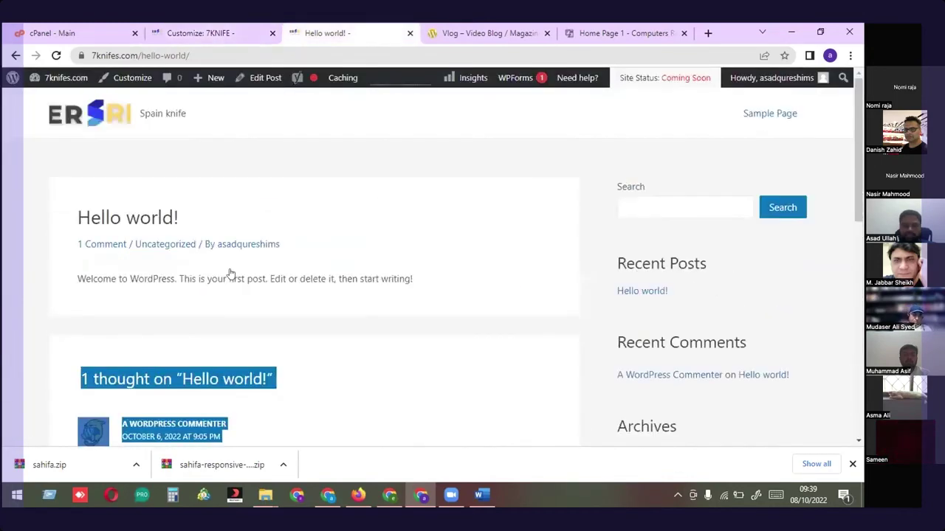
left_click(100, 118)
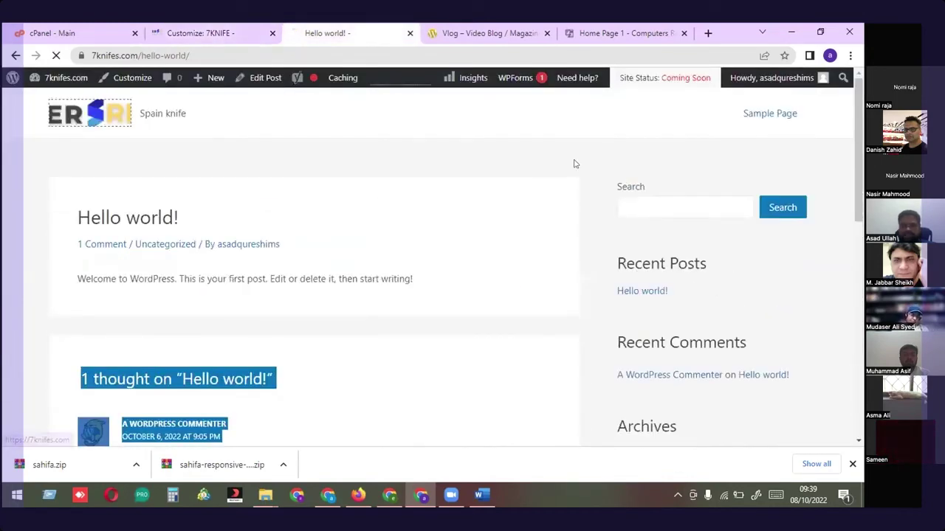
scroll(578, 435, "down", 2)
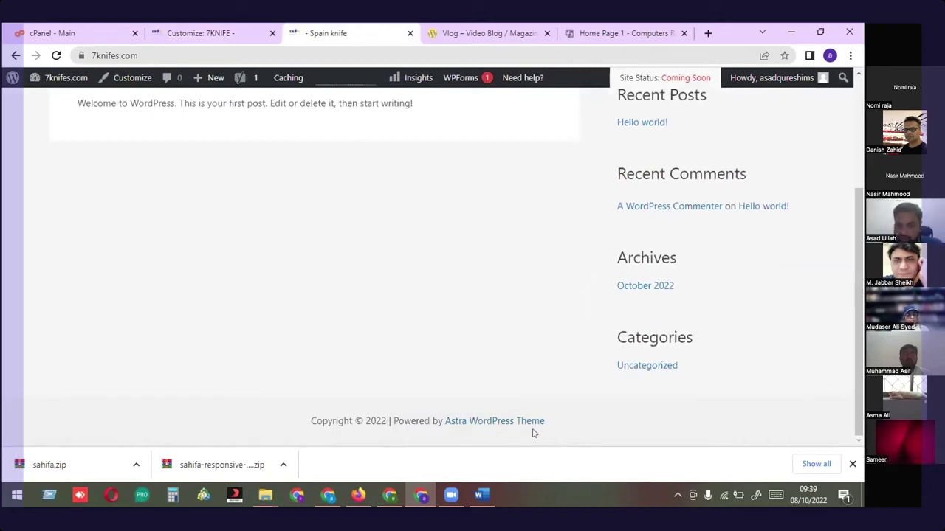
Add the Social element to the first column of the footer's top row and publish the change
left_click_drag(536, 433, 312, 422)
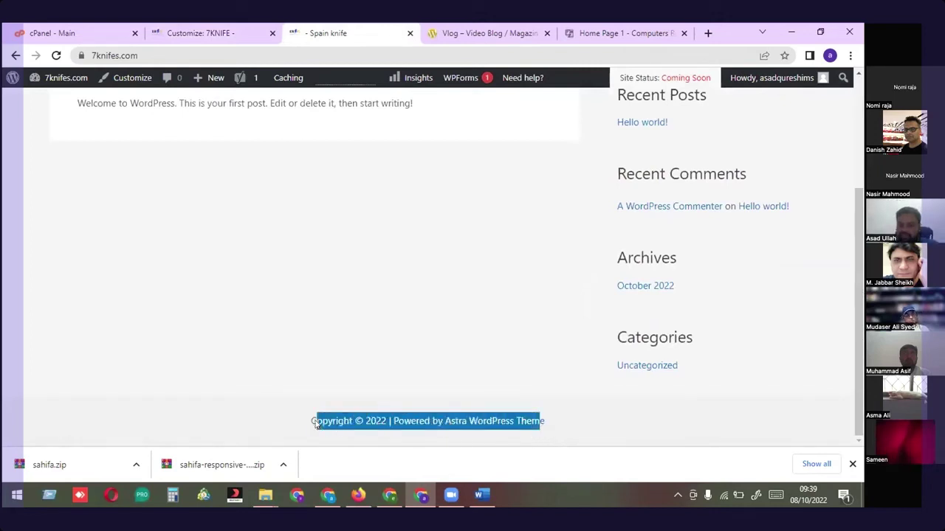
left_click(443, 421)
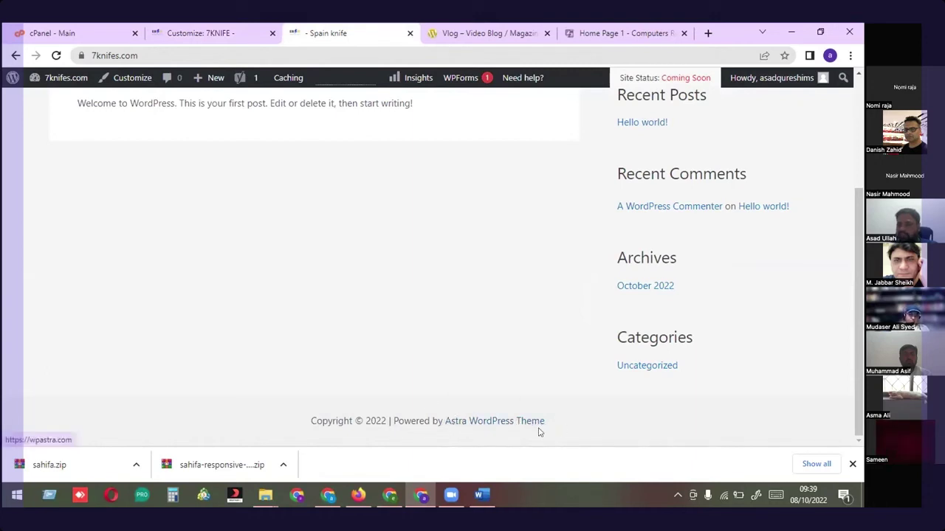
left_click(198, 30)
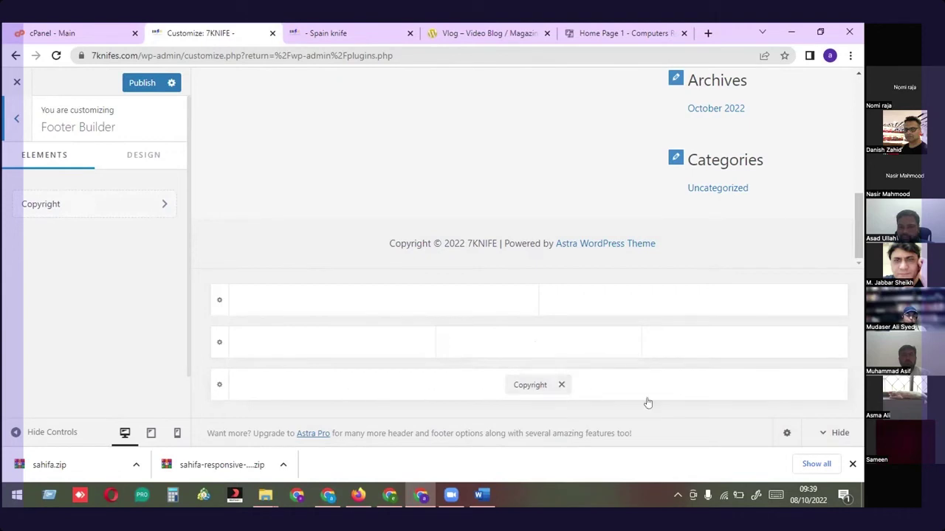
left_click(381, 301)
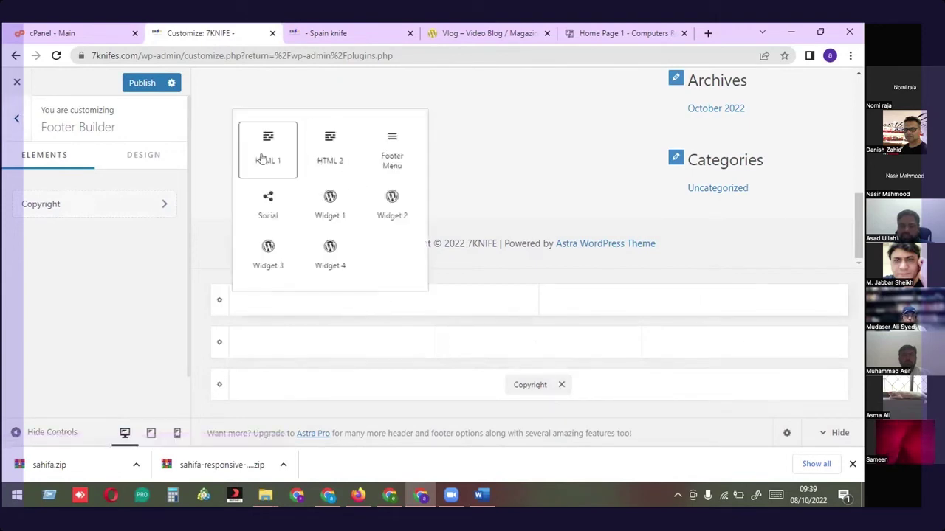
left_click(269, 211)
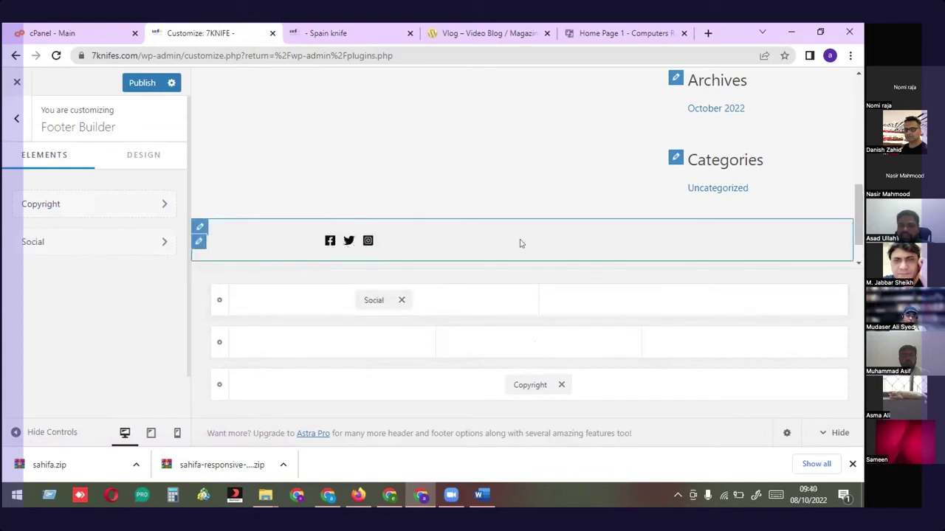
left_click(143, 82)
Reload the live homepage to check the social icons in its footer and return to the Footer Builder
left_click(312, 33)
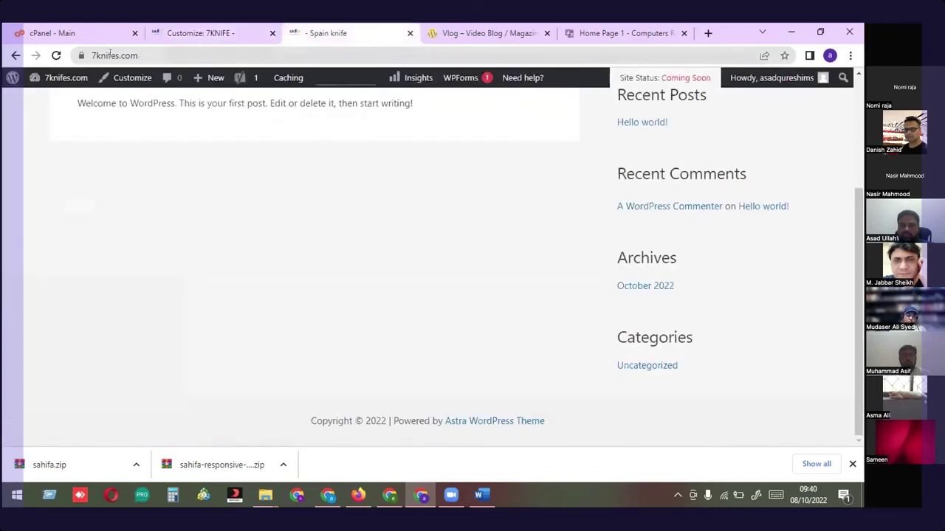
key("F5")
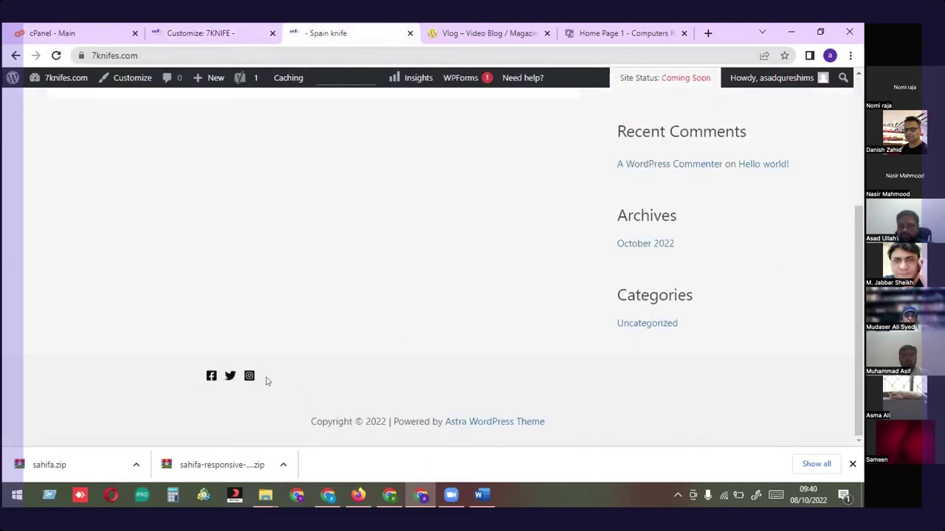
key("ctrl+shift+Tab")
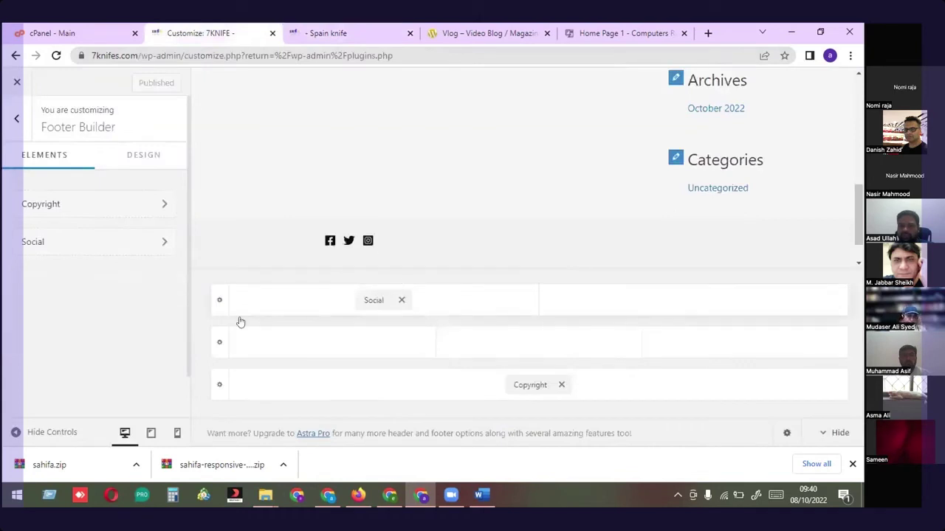
Add Widget 1 to the second column of the footer's top row and publish the change
left_click(689, 297)
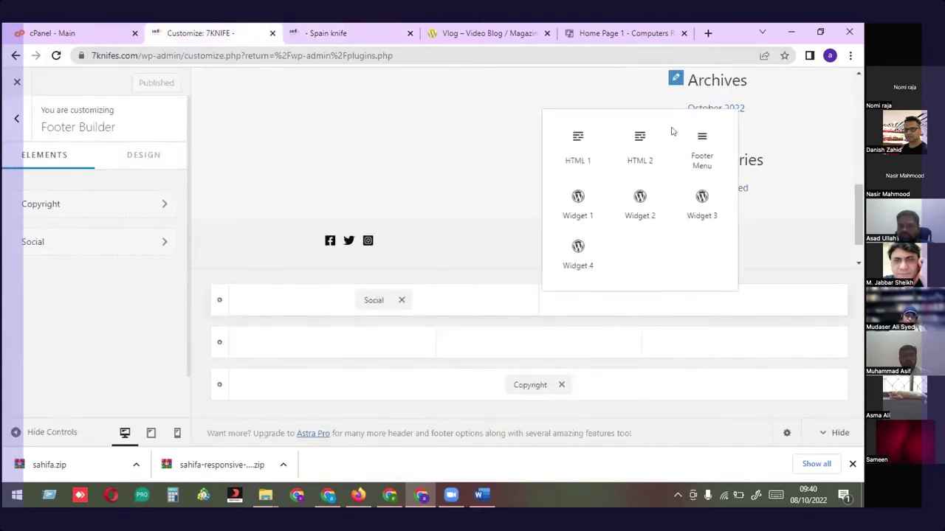
left_click(575, 202)
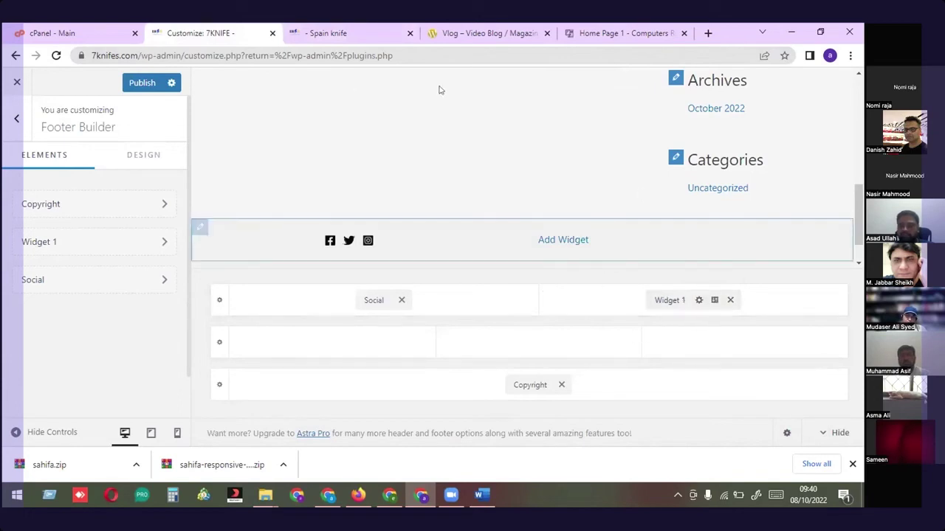
left_click(142, 82)
Reload the live homepage to check the footer's widget area and return to the Footer Builder
left_click(327, 32)
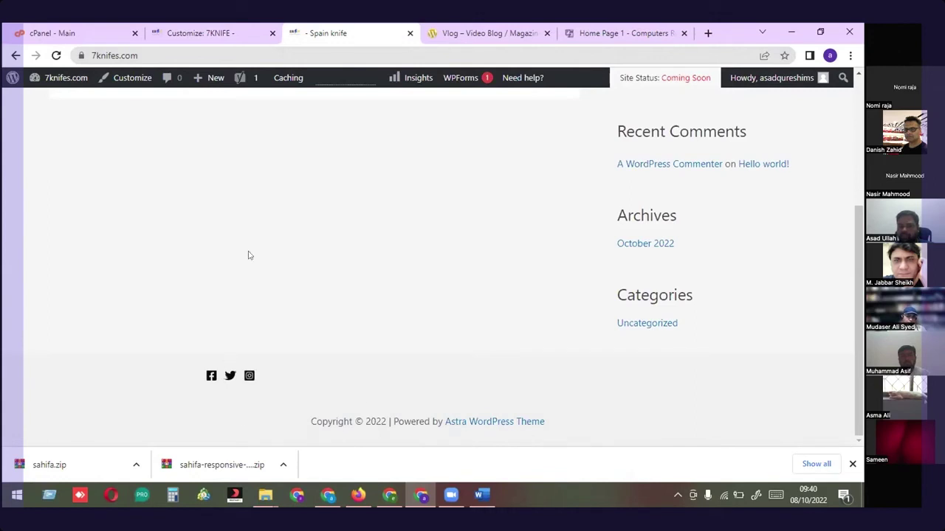
left_click(56, 56)
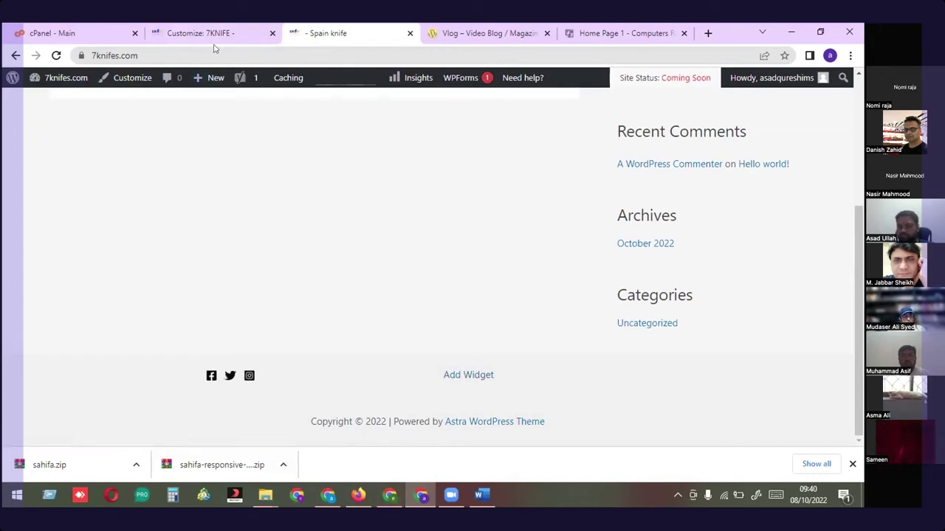
key("ctrl+shift+Tab")
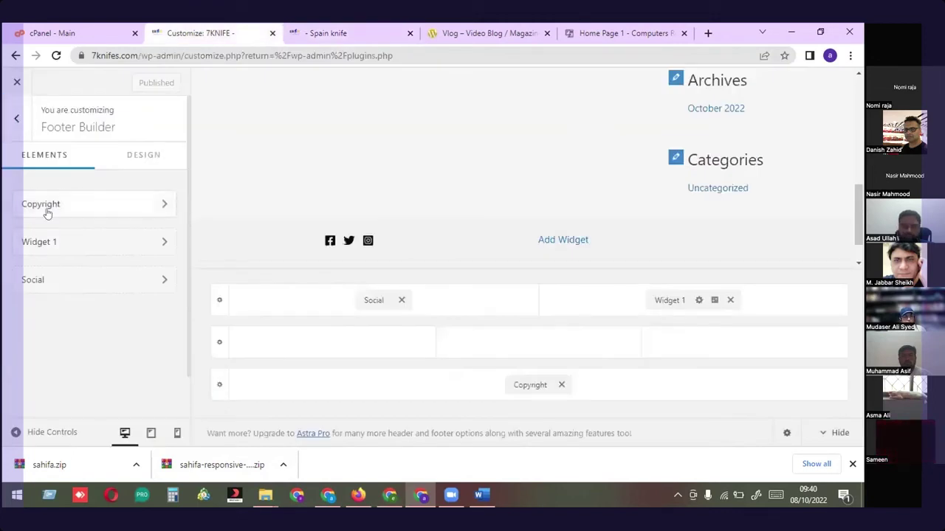
Open the Footer Builder Widget 1 settings, dismiss the block widgets welcome and look at the blocks available for adding
left_click(67, 242)
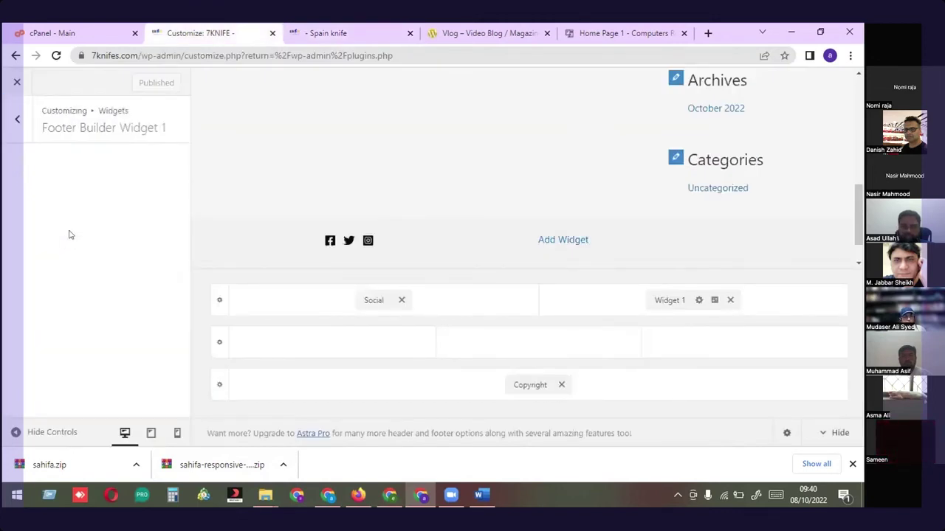
scroll(111, 295, "down", 1)
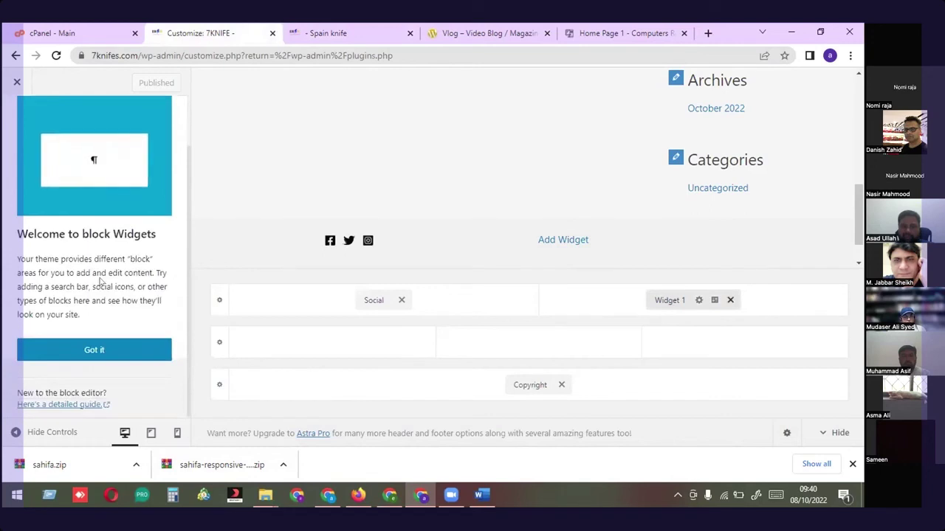
left_click(129, 355)
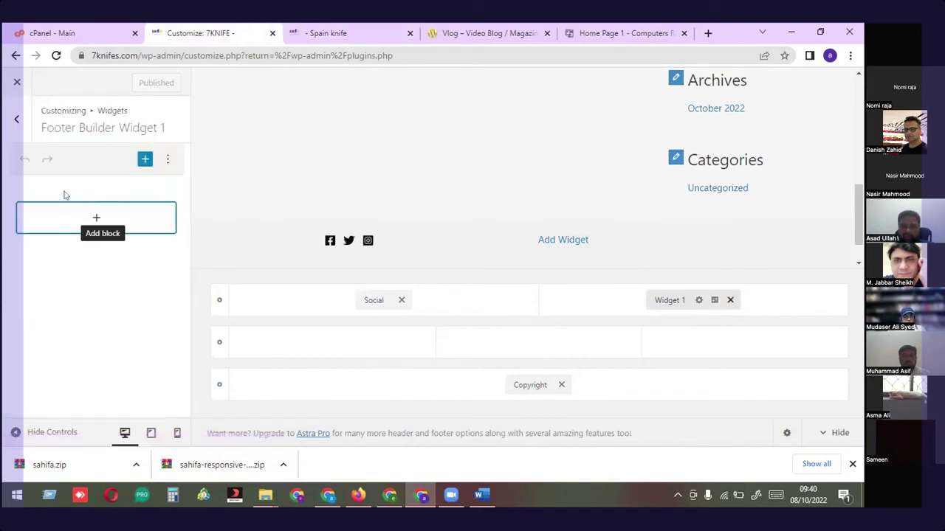
left_click(96, 218)
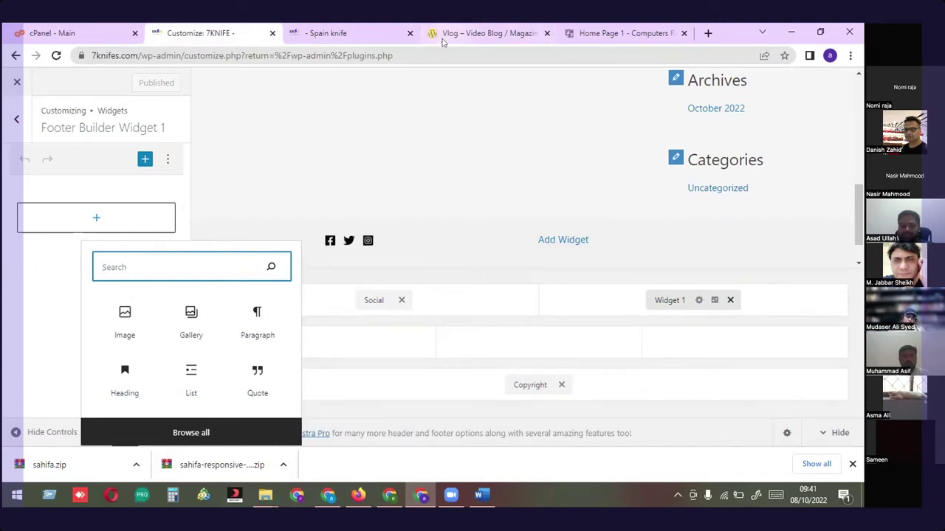
scroll(522, 221, "up", 10)
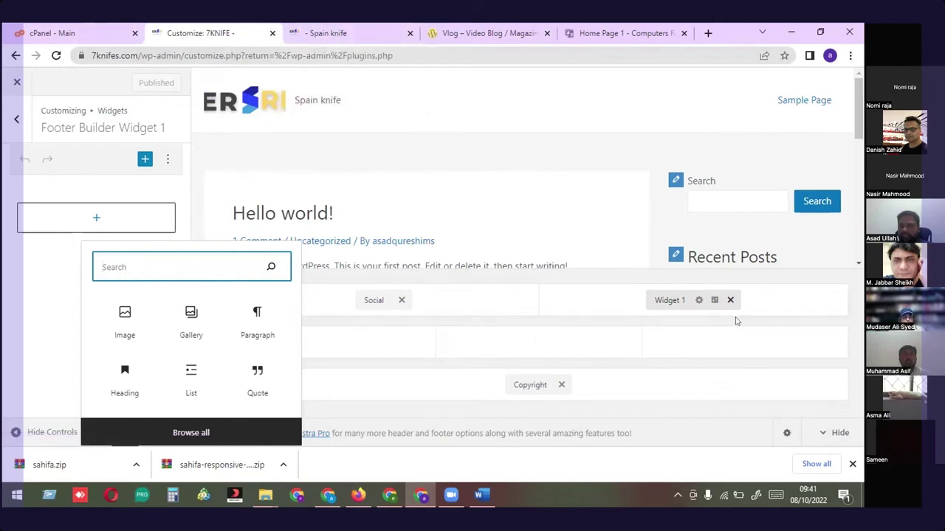
left_click_drag(857, 137, 858, 266)
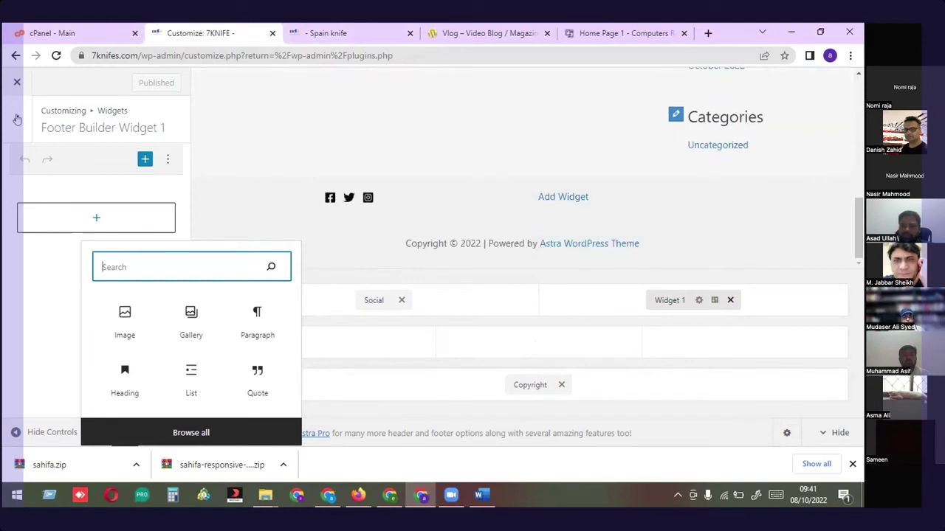
key("Escape")
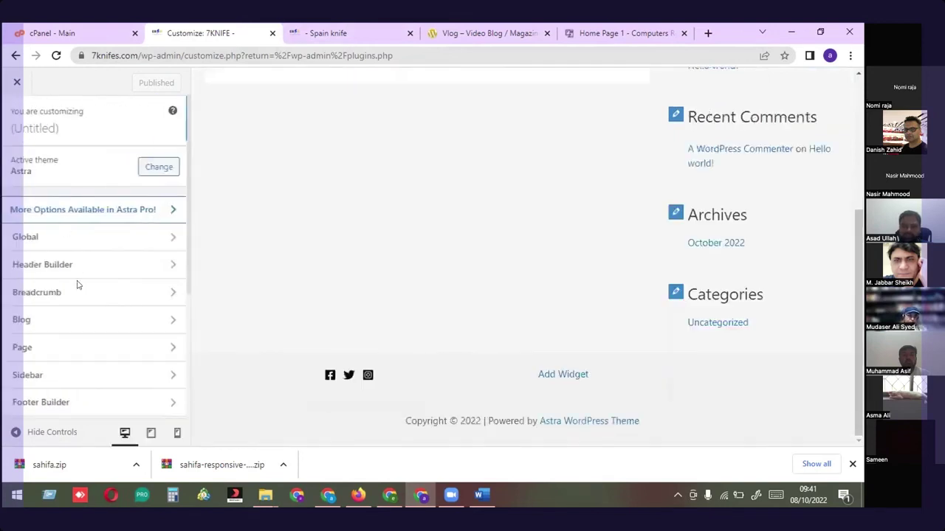
Look through the customizer's main section list and the Site Identity section with its site icon options
scroll(29, 237, "down", 2)
scroll(71, 303, "down", 1)
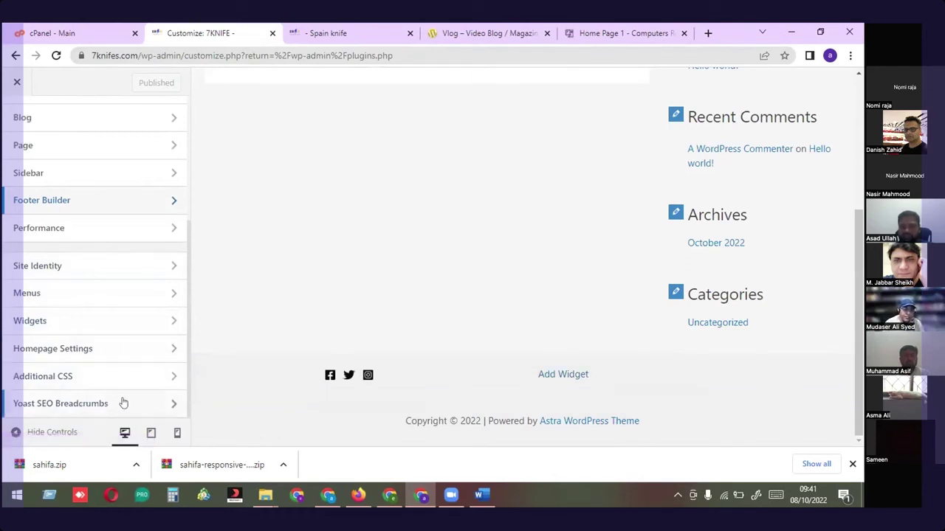
scroll(44, 369, "up", 2)
scroll(46, 362, "up", 1)
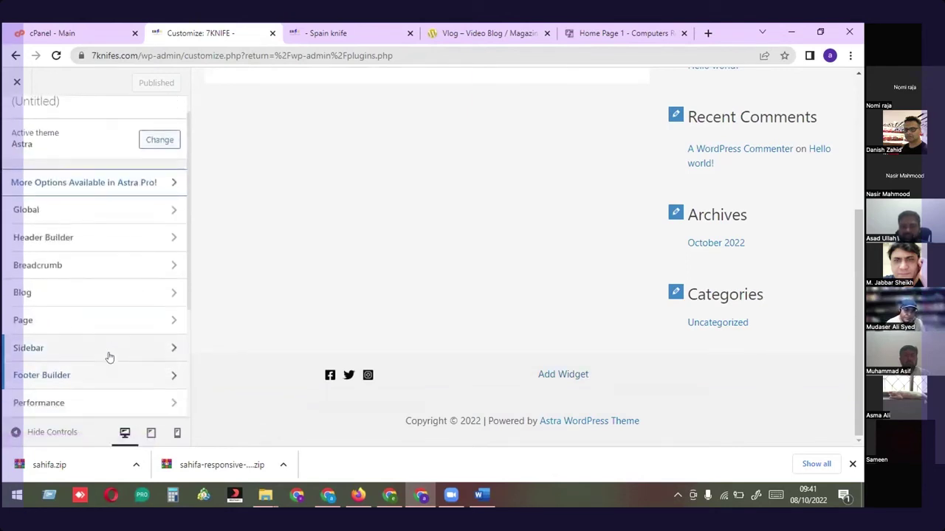
scroll(109, 358, "down", 3)
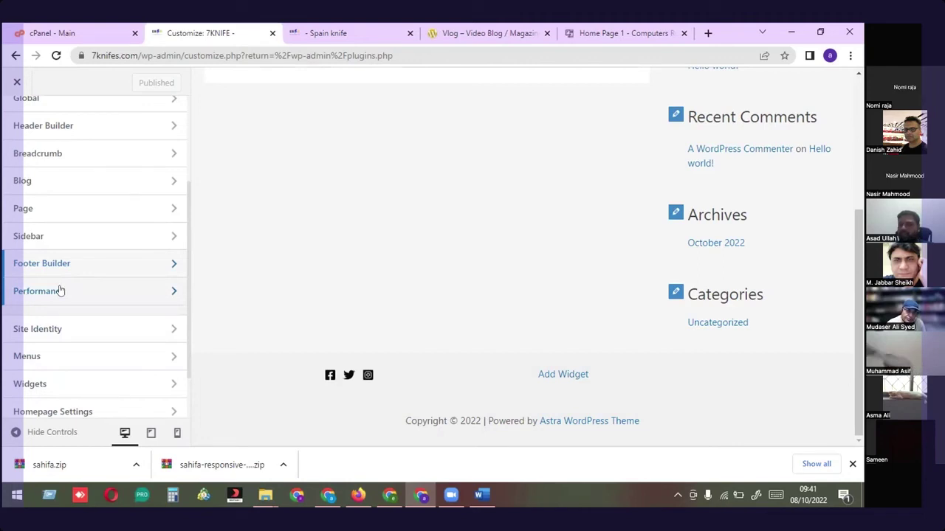
left_click(66, 328)
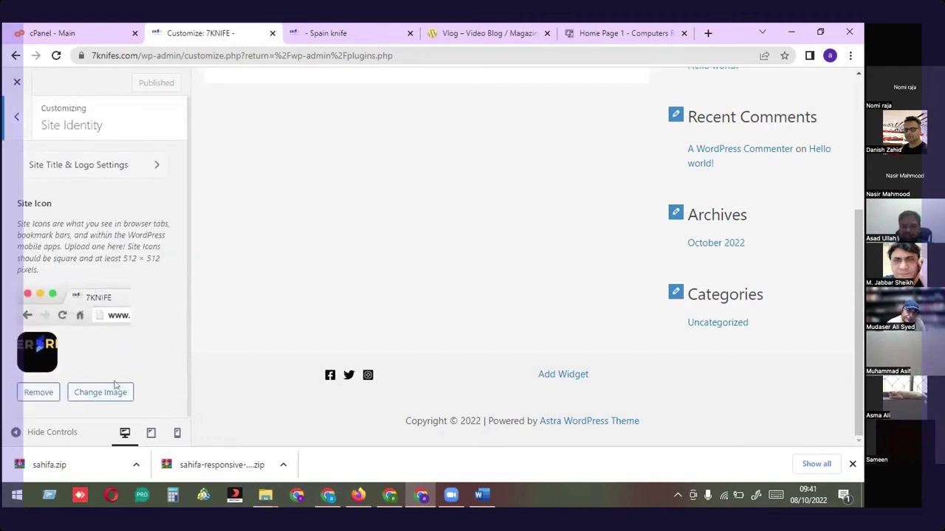
key("Escape")
scroll(93, 346, "down", 3)
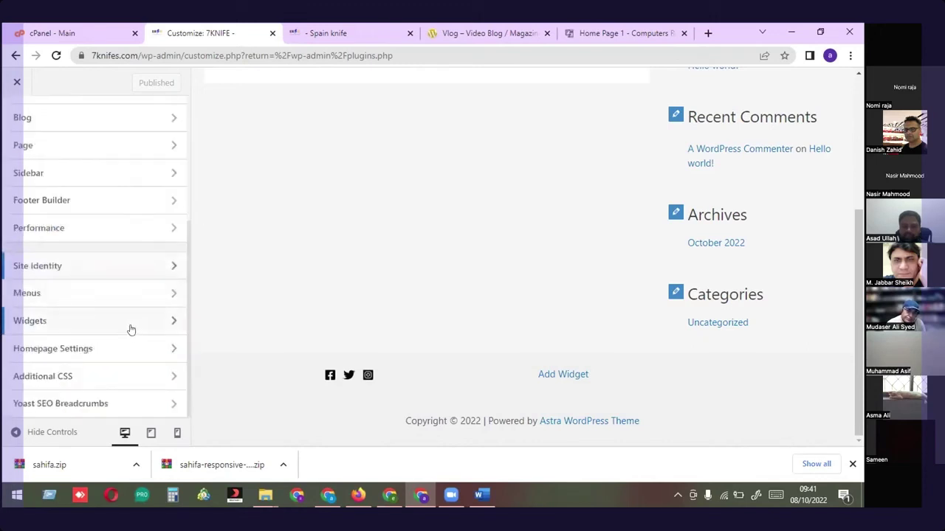
Examine the Main Menu's items, locations and options in the Menus section, and switch to the cPanel page
left_click(69, 292)
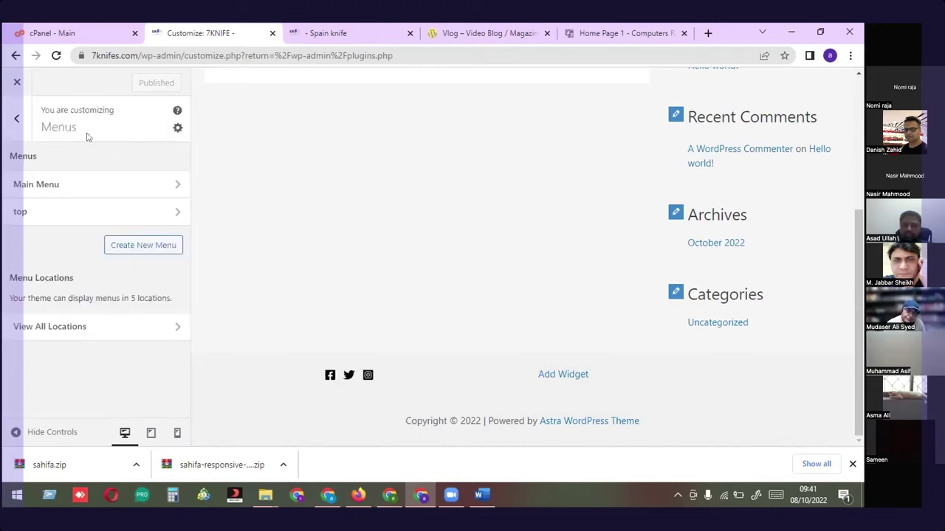
left_click(112, 189)
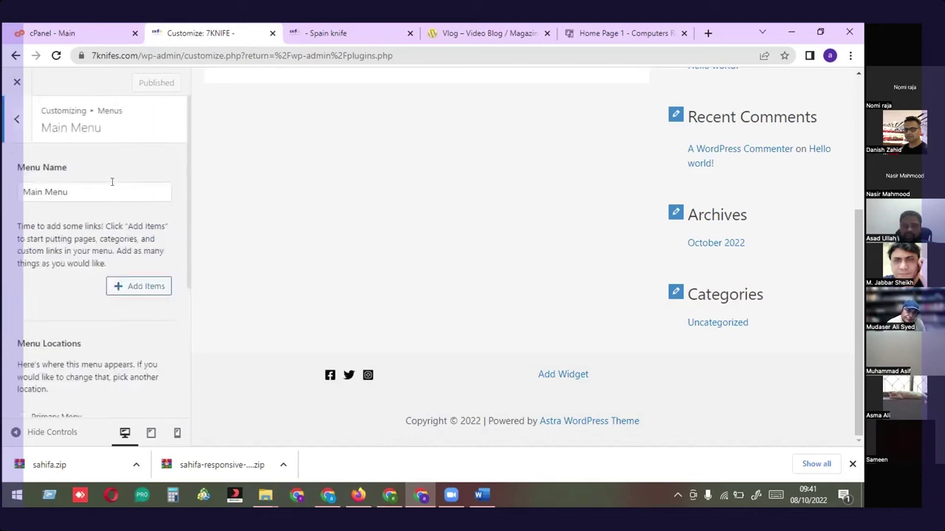
scroll(148, 312, "down", 3)
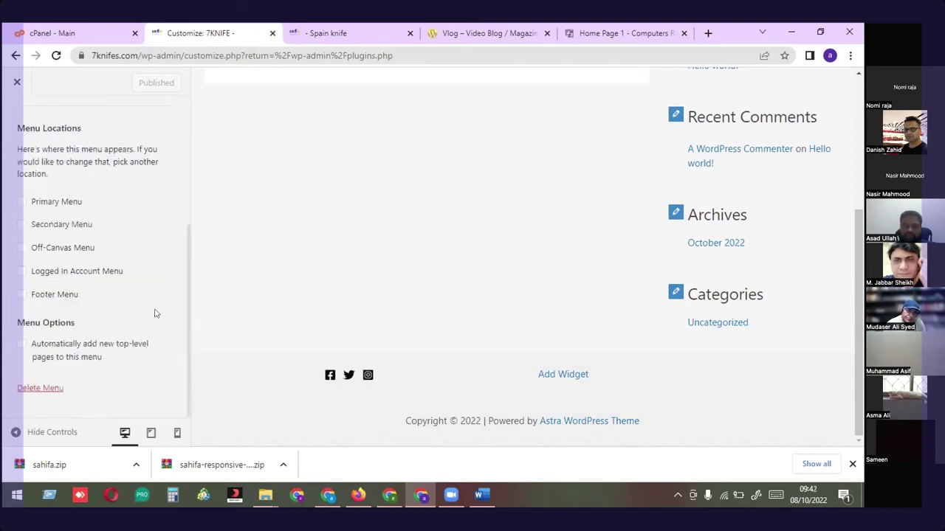
scroll(115, 304, "up", 3)
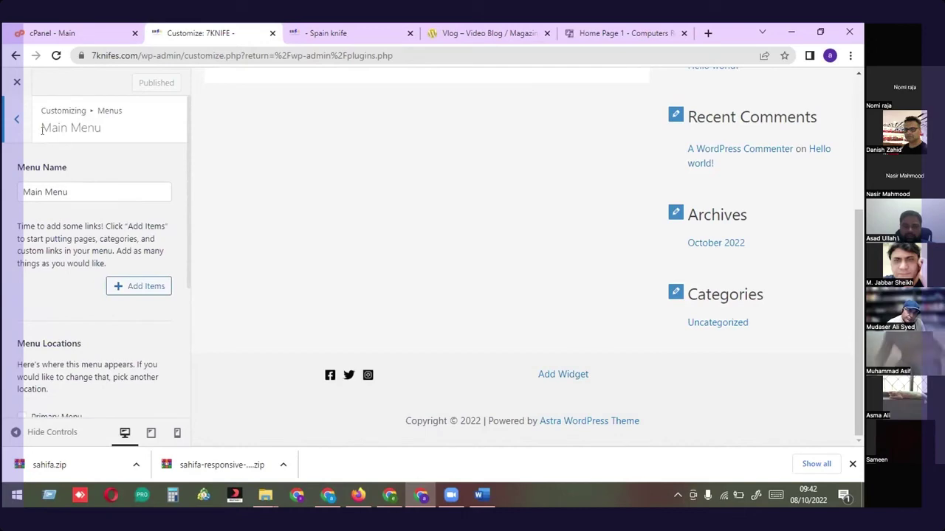
left_click(86, 28)
left_click(201, 29)
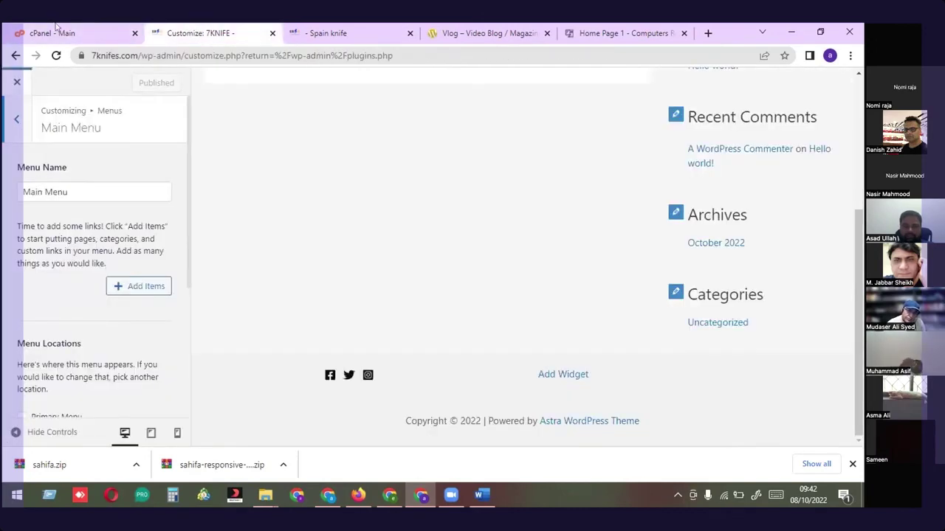
left_click(57, 28)
left_click(175, 56)
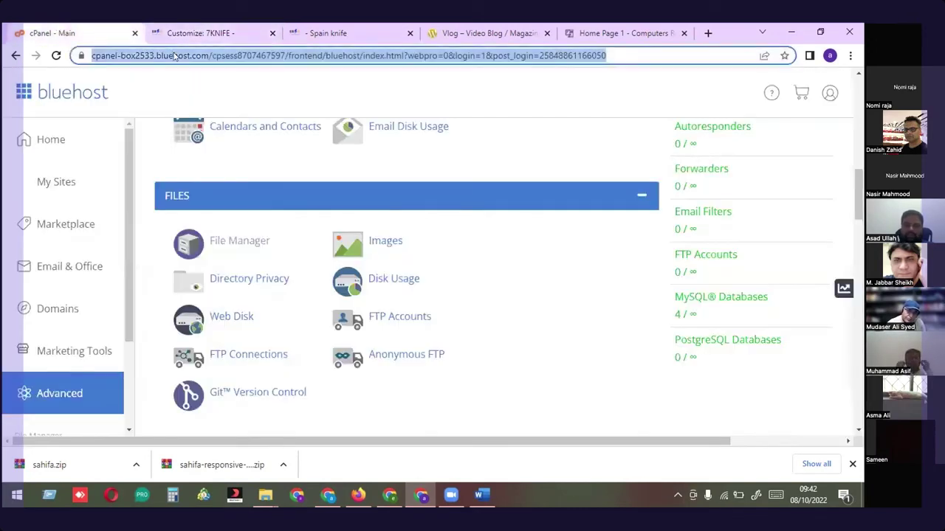
type("b")
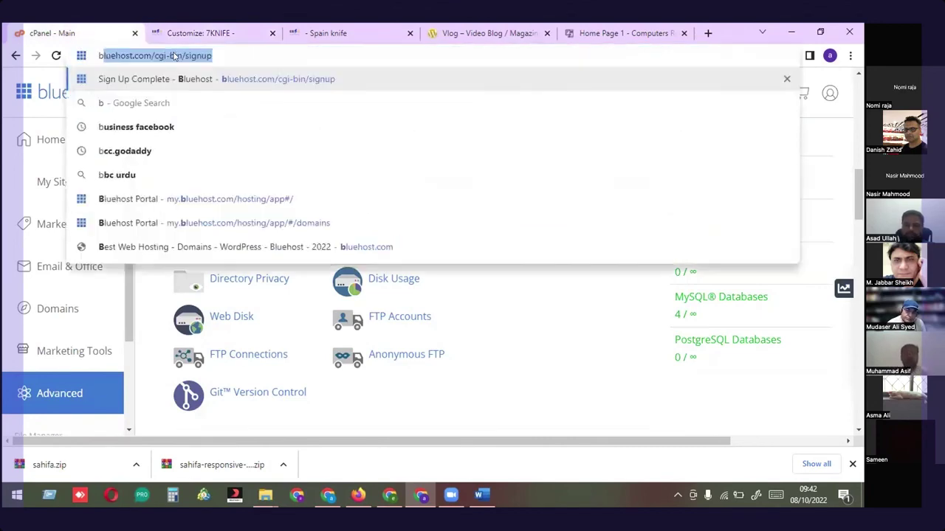
type("]")
key("Return")
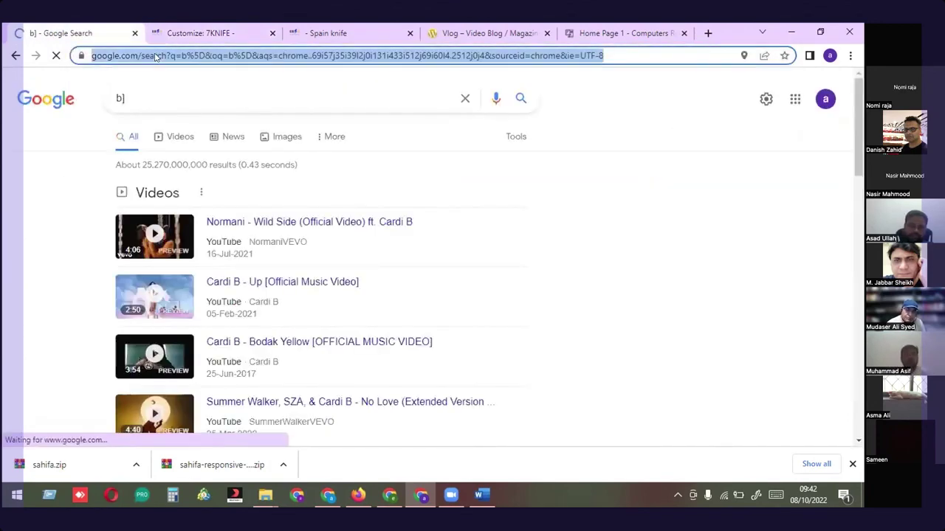
Load the suggested address bluehost.com/cgi-bin/signup in place of the search page and return to the customizer
type("blu")
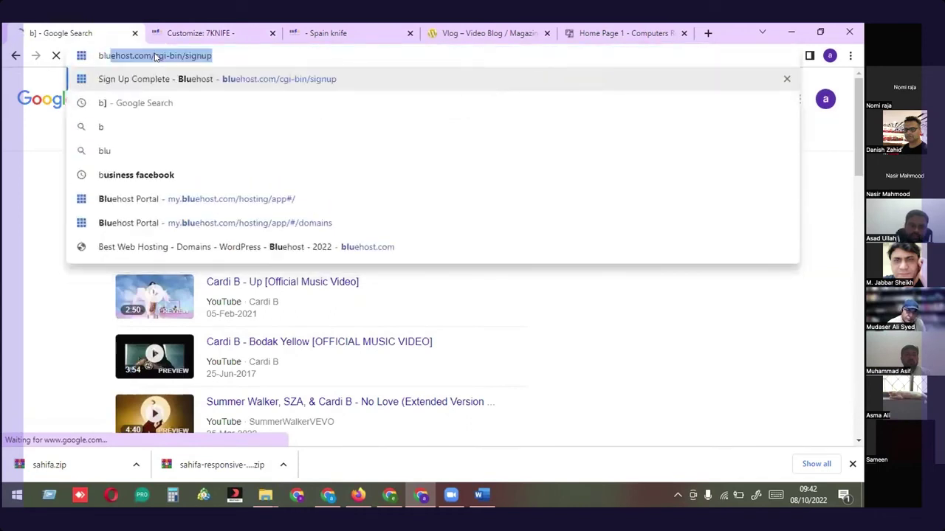
key("Return")
left_click(243, 33)
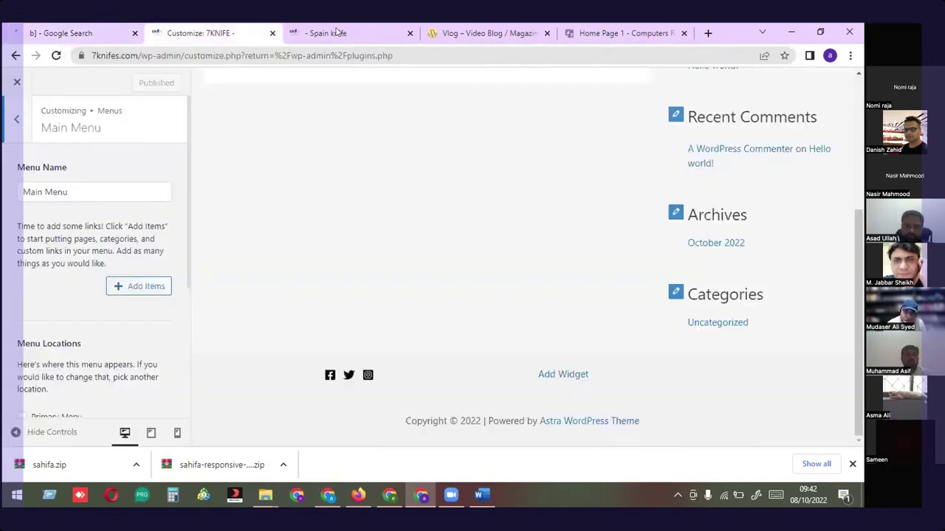
Load the bluehost.com home page in place of its signup page and return to the Main Menu's locations in the customizer
left_click(107, 32)
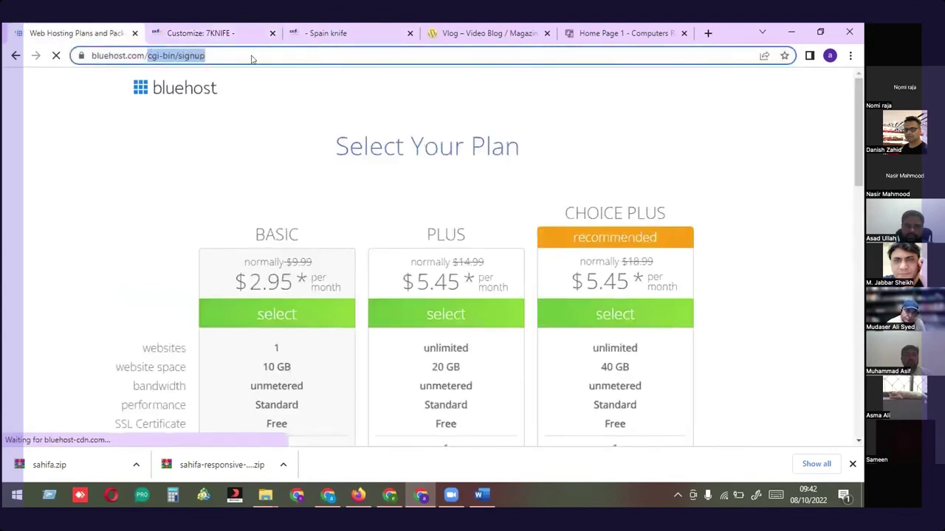
left_click(237, 33)
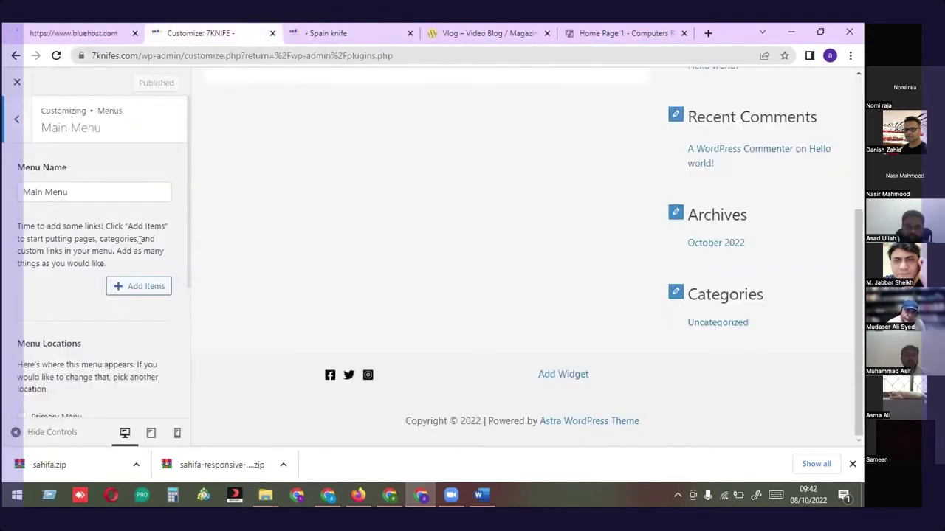
scroll(148, 272, "down", 5)
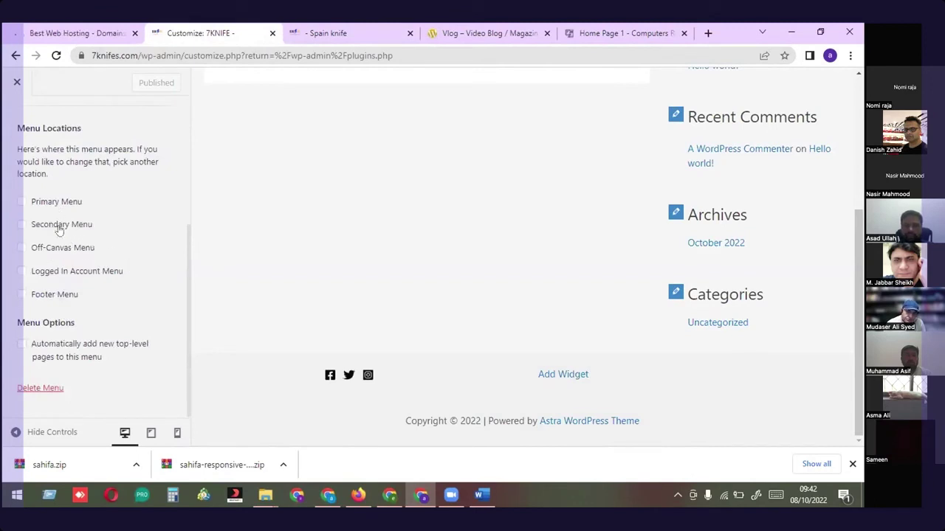
scroll(67, 275, "up", 5)
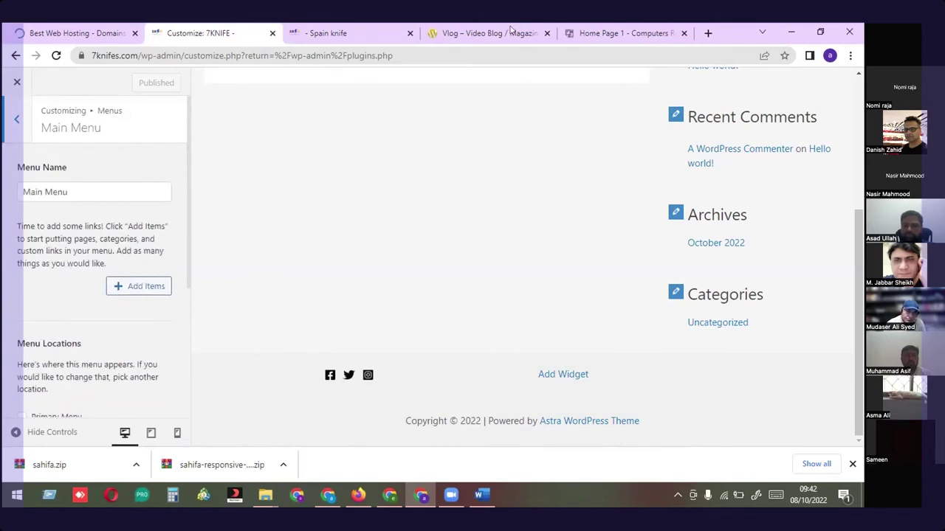
Compare the live site's header and footer with the customizer preview and the locations offered for the Main Menu
key("ctrl+Tab")
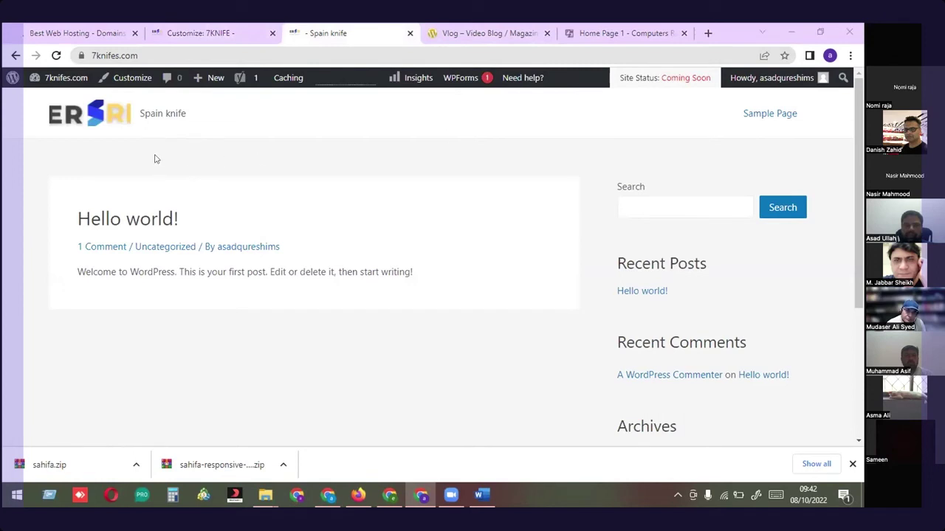
scroll(561, 303, "down", 2)
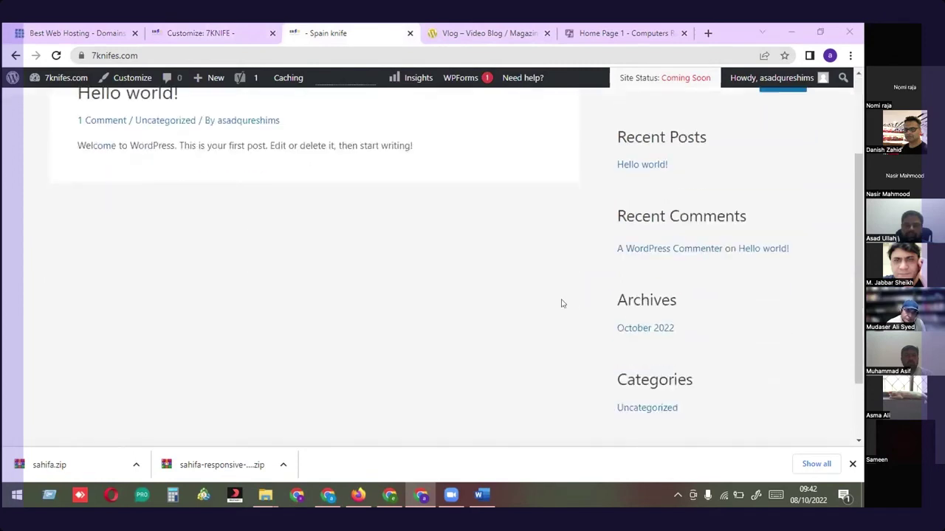
scroll(207, 289, "down", 2)
scroll(388, 312, "up", 3)
scroll(388, 313, "down", 3)
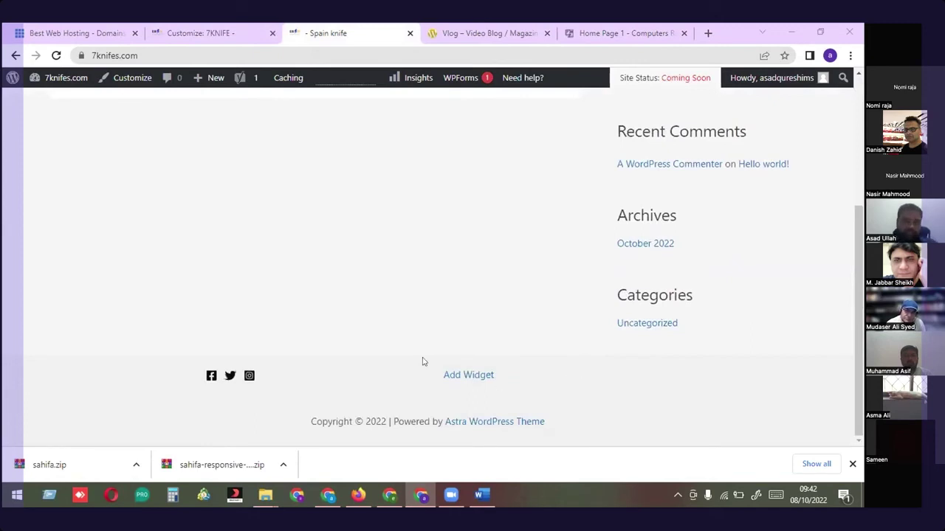
left_click(235, 28)
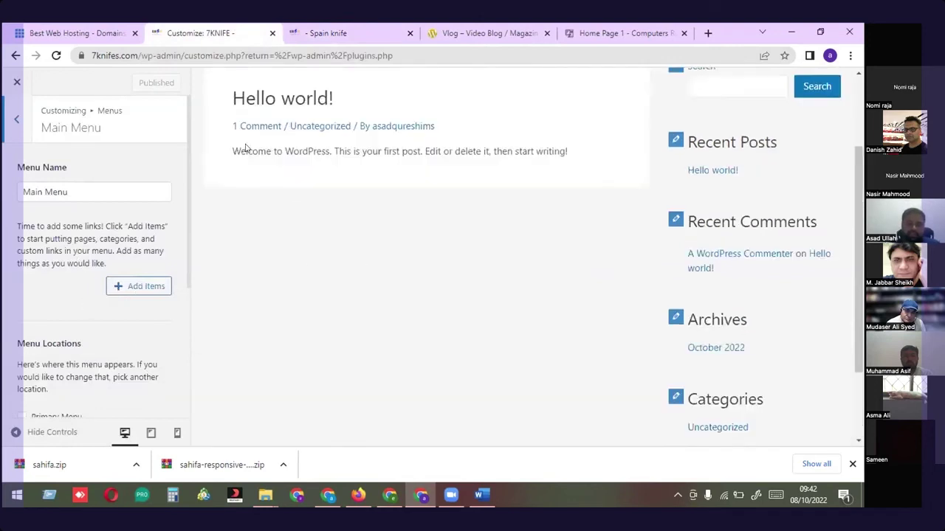
scroll(97, 375, "down", 3)
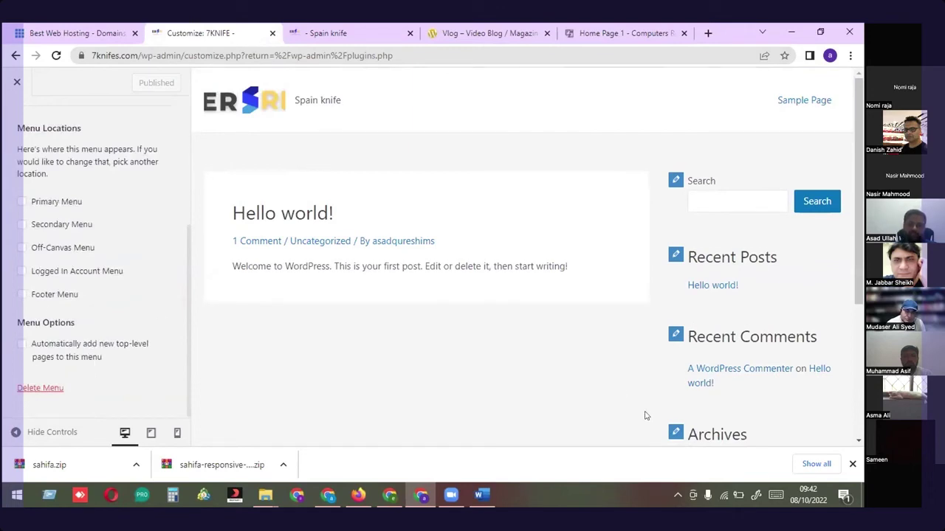
scroll(645, 416, "down", 5)
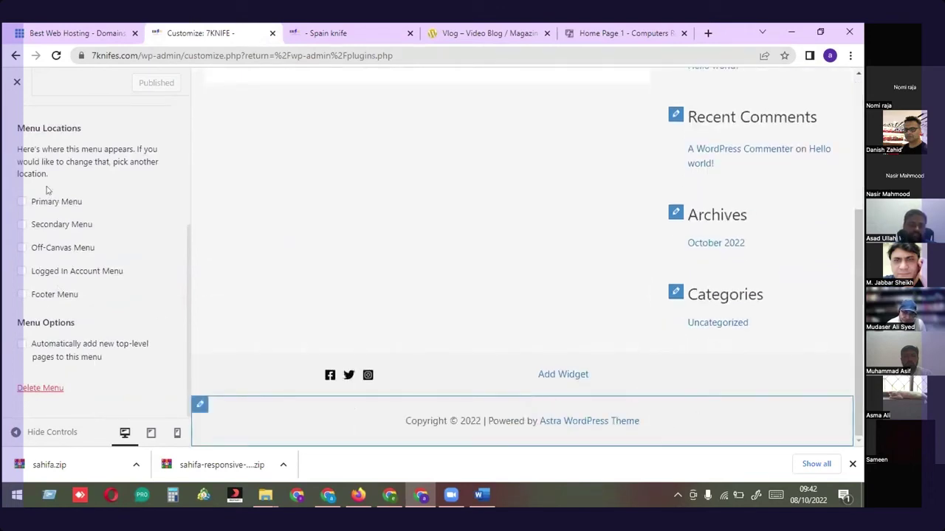
scroll(103, 355, "up", 3)
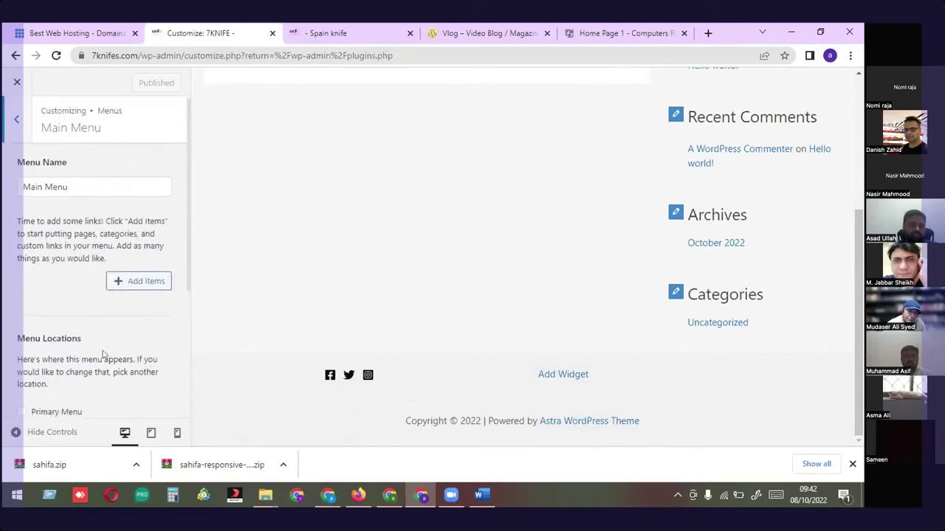
Add the Business, Fashion, Hair and Health & Fitness categories as items of the Main Menu
left_click(154, 285)
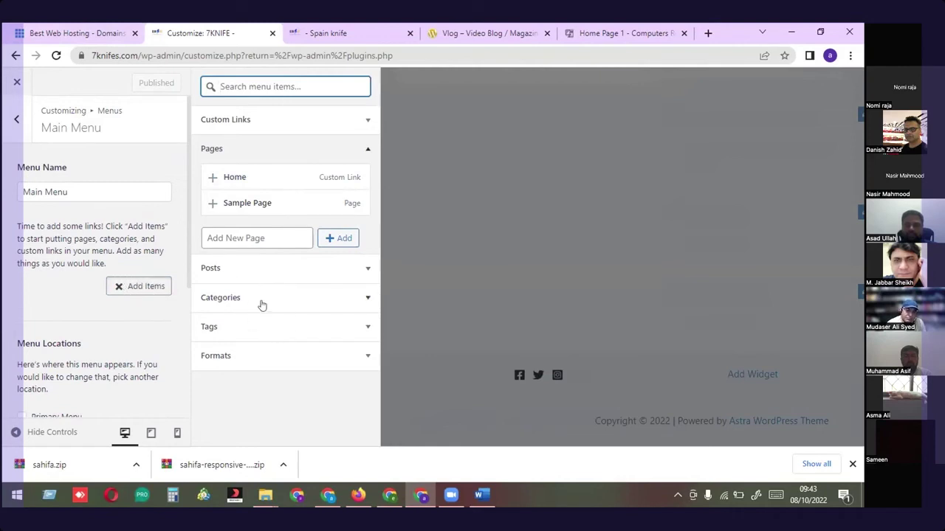
left_click(362, 304)
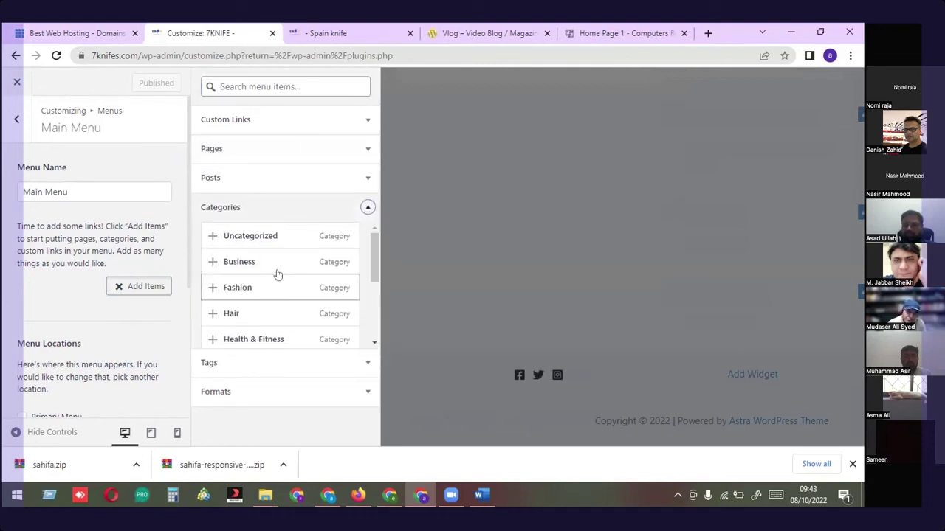
left_click(260, 289)
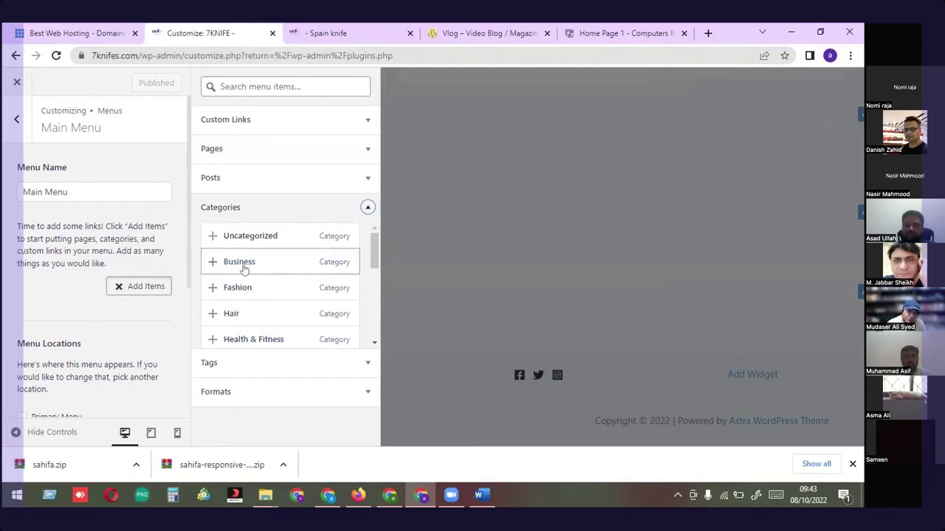
left_click(211, 265)
left_click(212, 287)
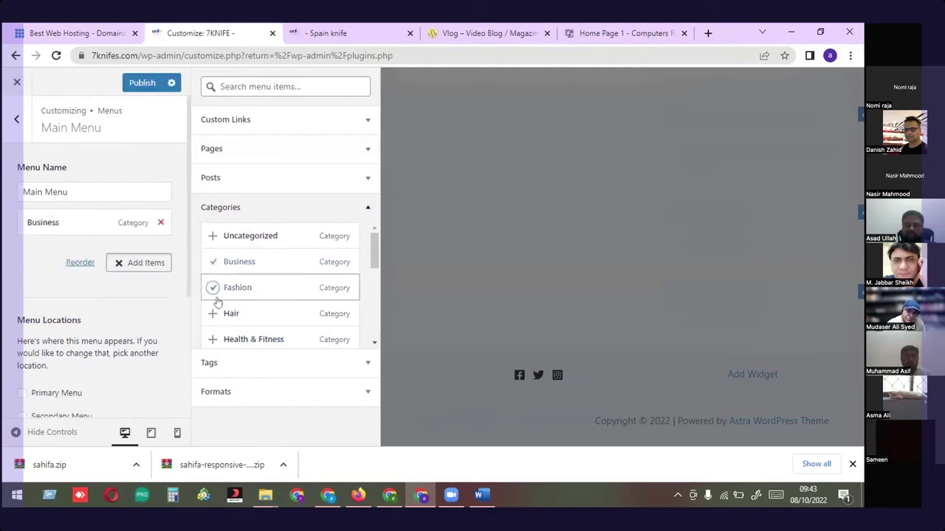
left_click(212, 313)
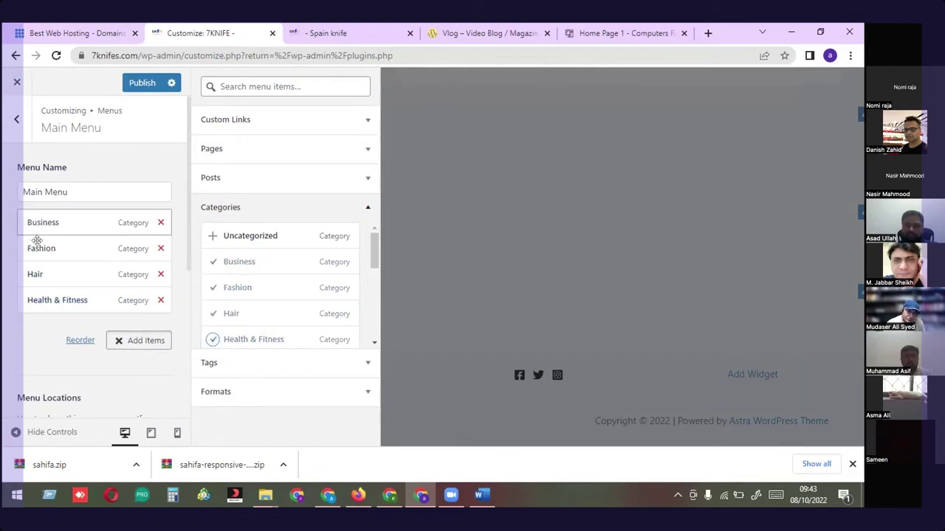
Publish the Main Menu with Fashion nested under Business and check the live site's home page
left_click_drag(43, 249, 73, 254)
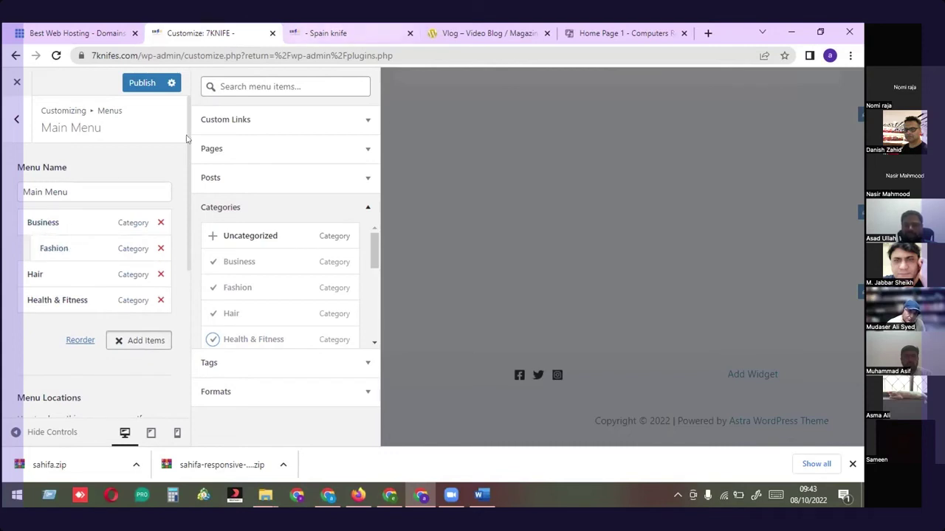
left_click(142, 82)
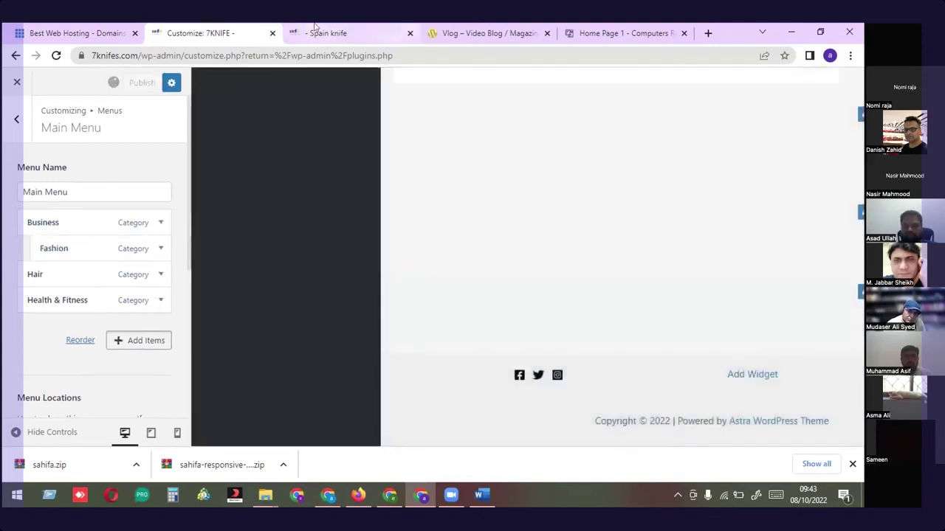
left_click(320, 29)
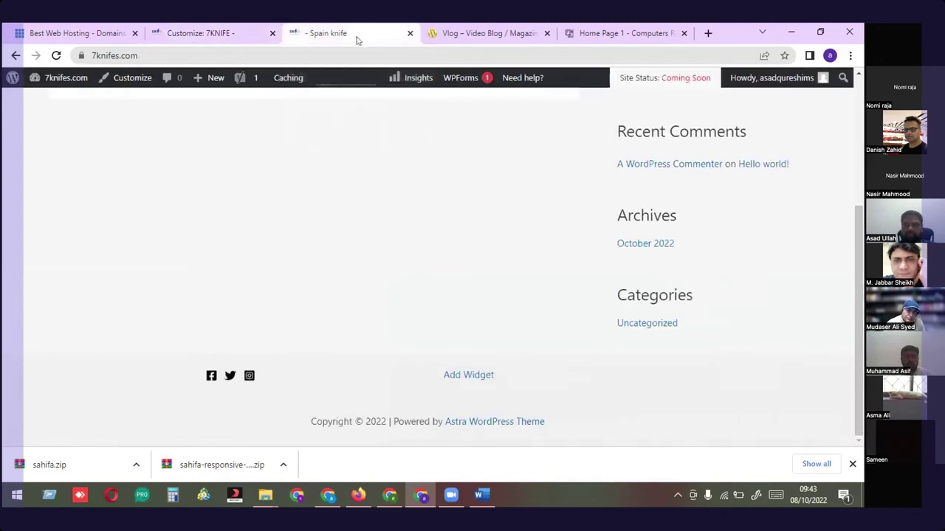
left_click(227, 29)
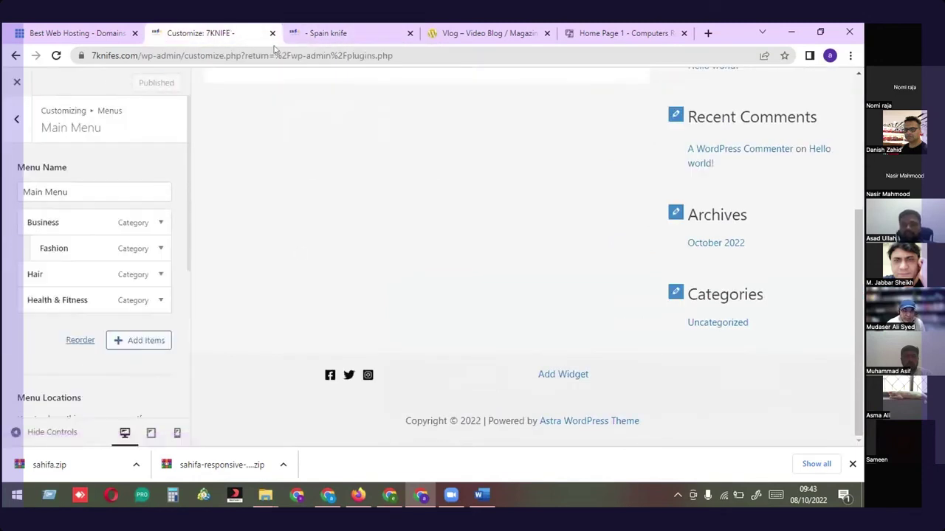
left_click(329, 32)
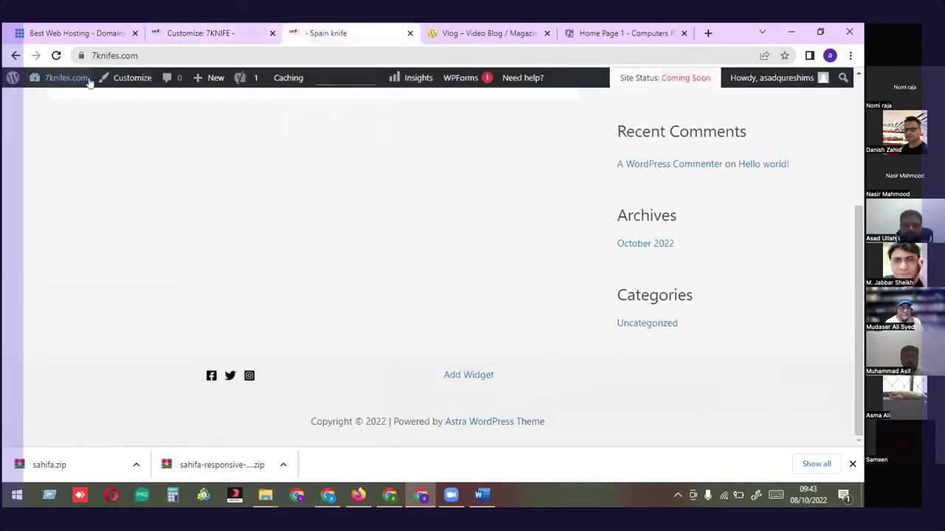
left_click(65, 78)
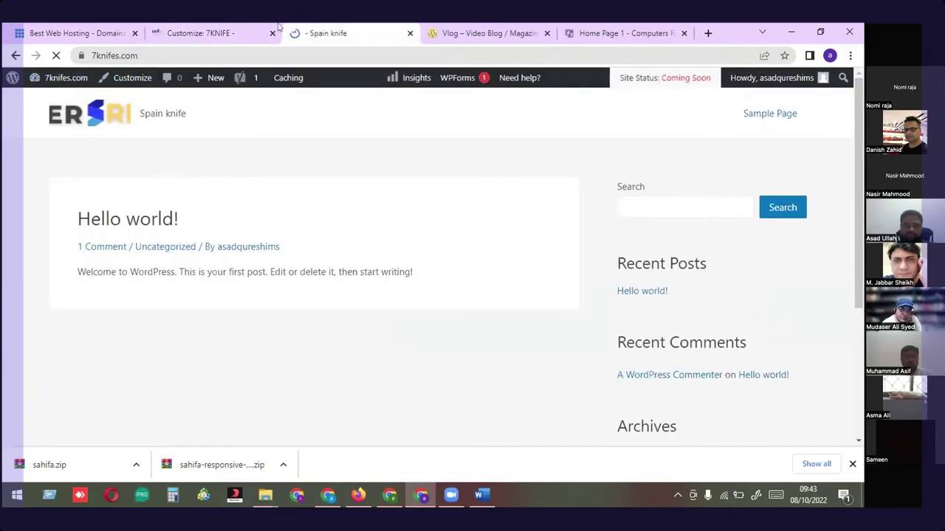
Assign the Main Menu to the Primary Menu location, publish it and check the header menu on the reloaded live site
key("ctrl+shift+Tab")
scroll(22, 271, "down", 3)
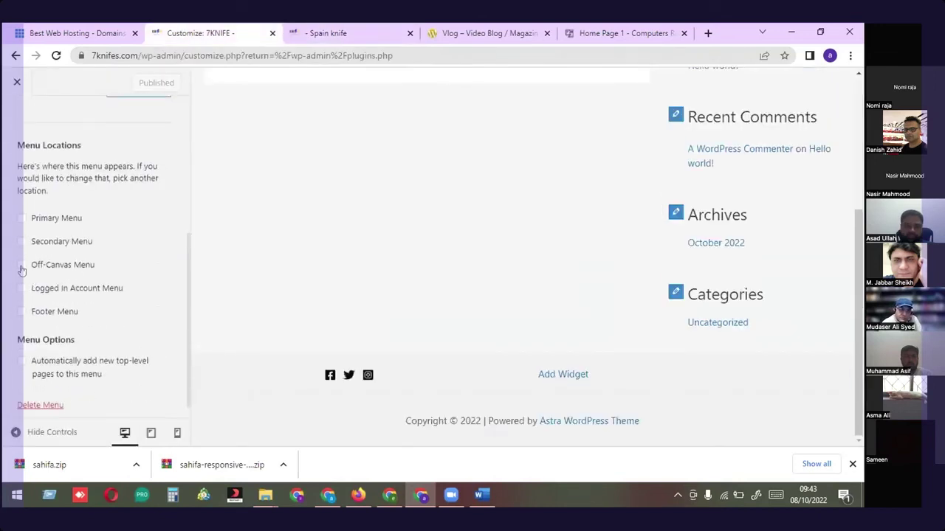
left_click(22, 218)
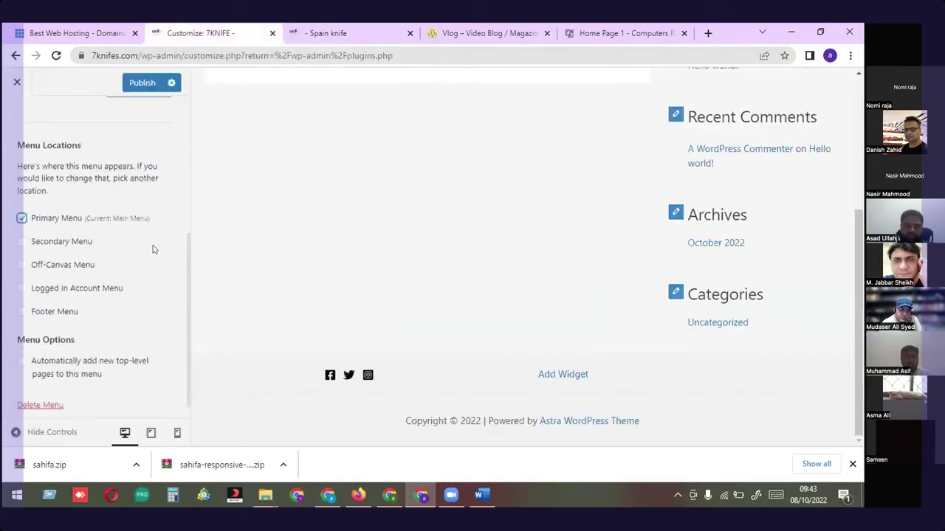
scroll(138, 316, "up", 4)
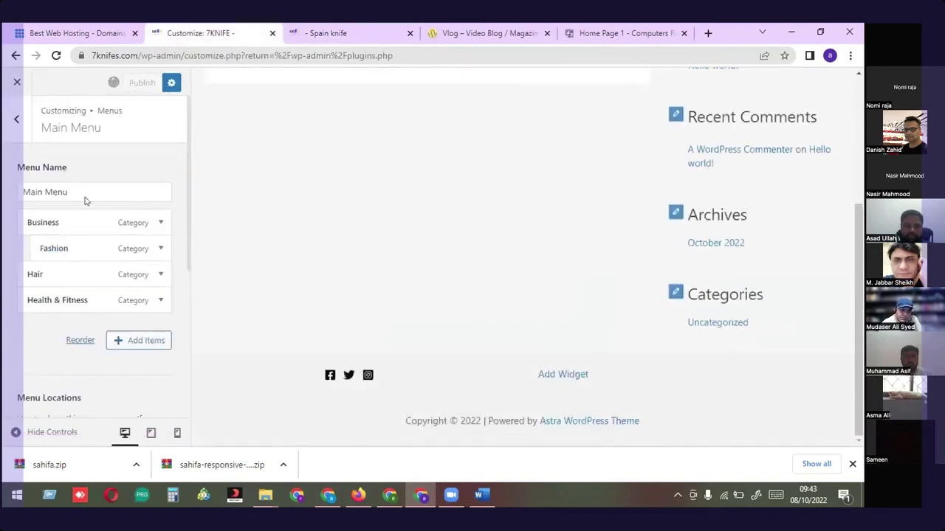
left_click(310, 33)
left_click(62, 56)
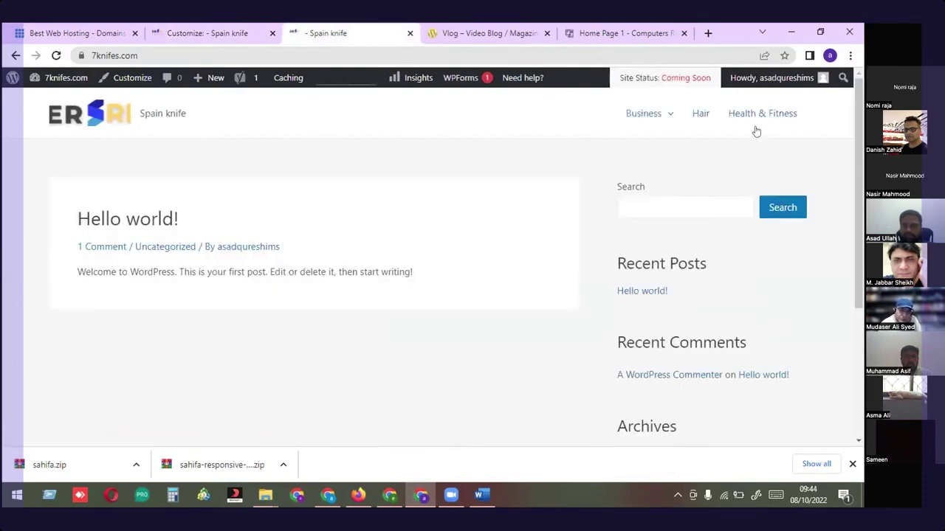
mouse_move(669, 120)
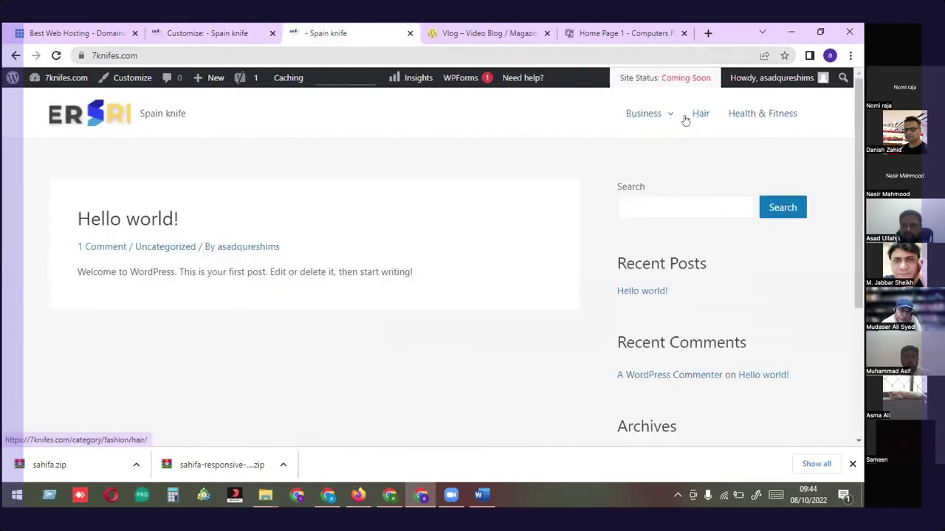
Remove the Fashion item from the Main Menu in the customizer
left_click(251, 30)
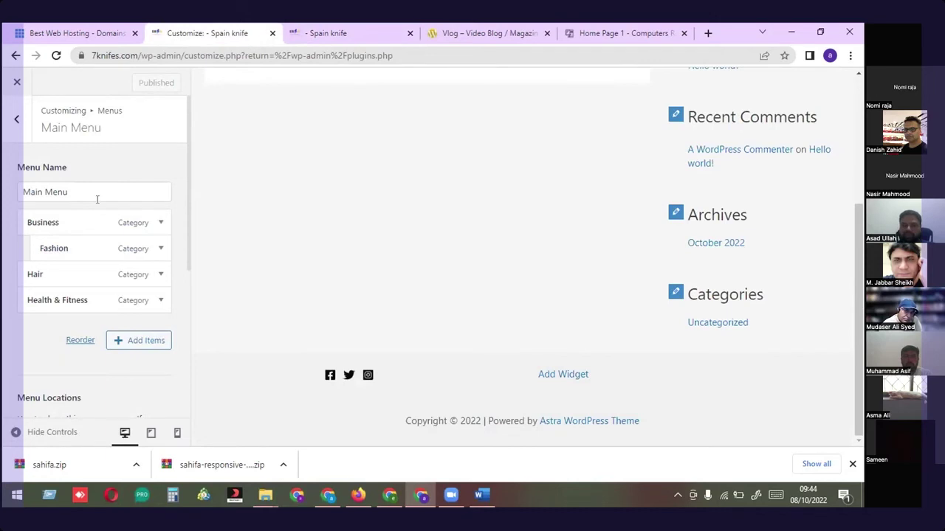
left_click(160, 249)
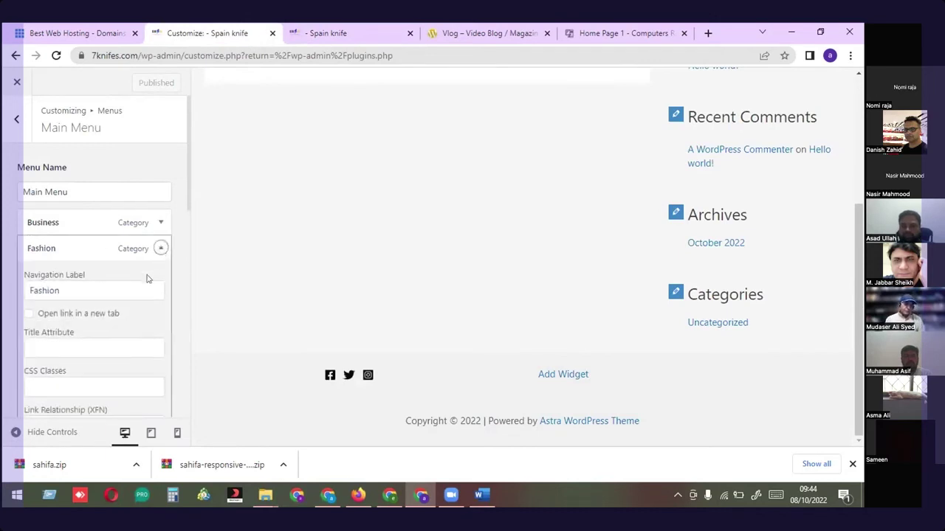
scroll(141, 327, "down", 2)
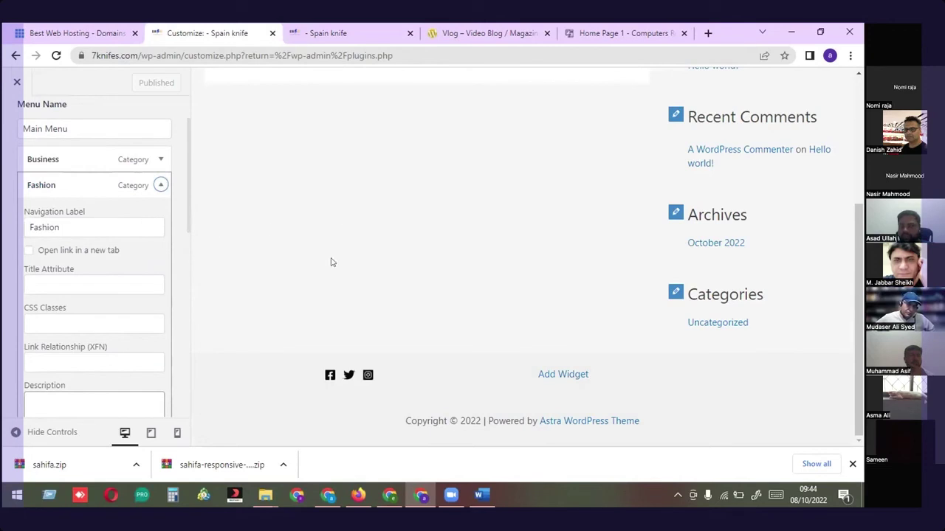
scroll(259, 296, "up", 3)
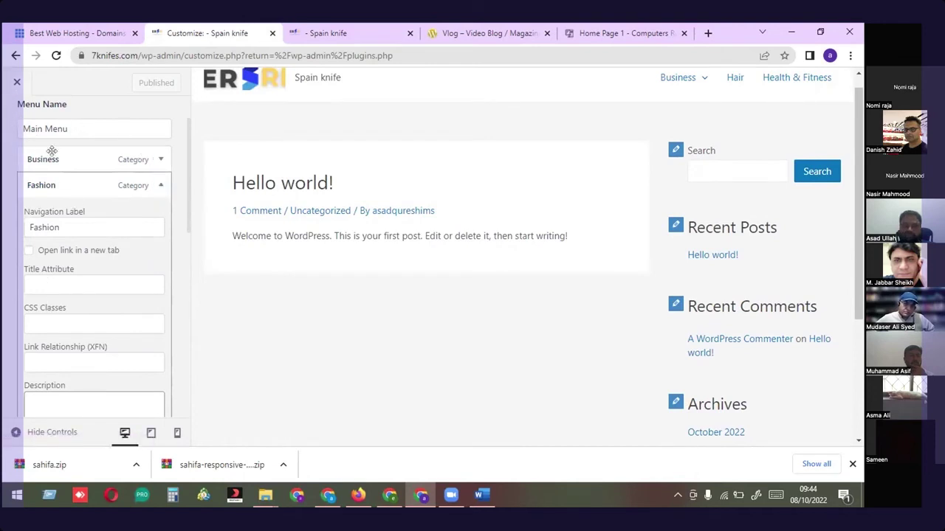
left_click(159, 184)
left_click_drag(143, 176, 123, 173)
left_click(163, 186)
scroll(108, 323, "down", 3)
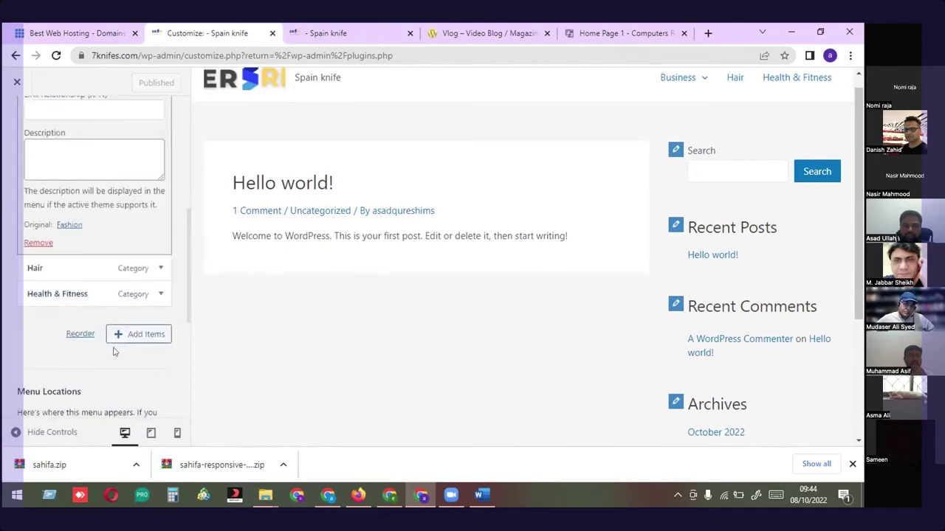
scroll(130, 267, "up", 3)
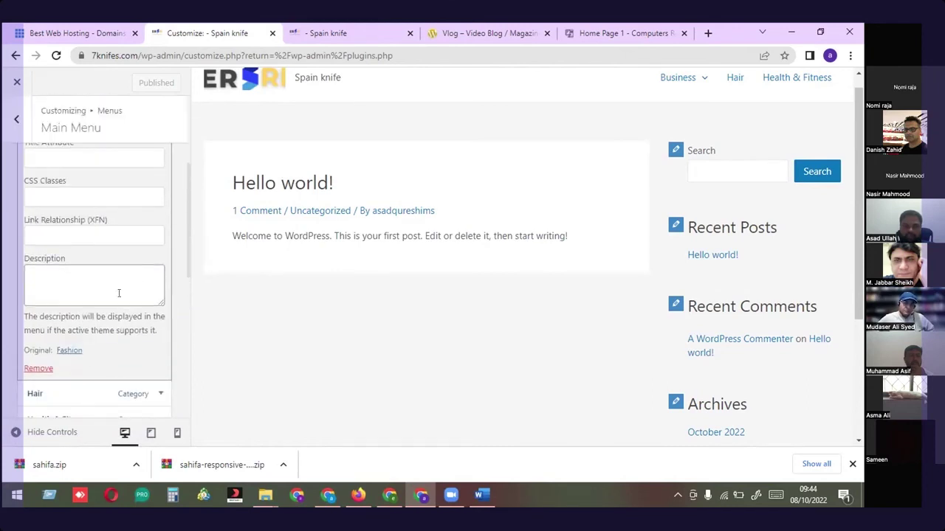
left_click(38, 368)
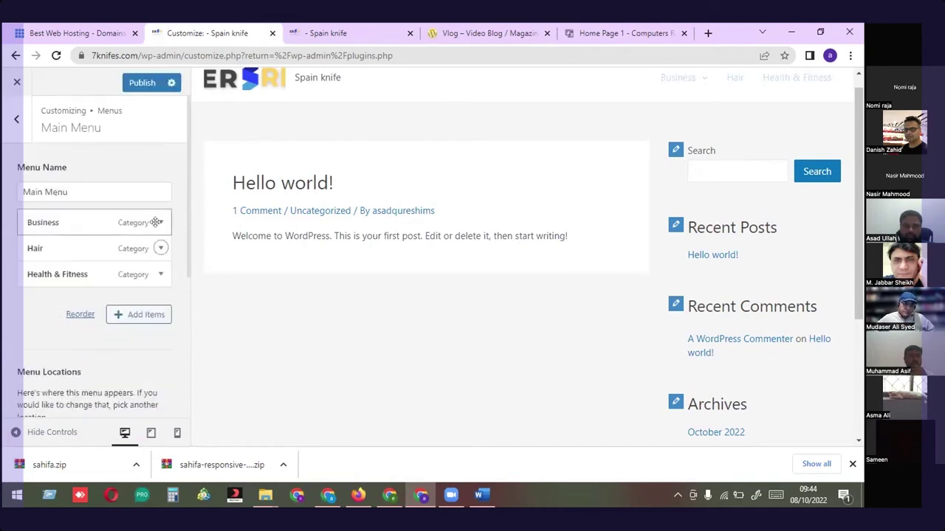
Remove the Business, Hair and Health & Fitness items from the Main Menu
left_click(160, 222)
scroll(62, 336, "down", 2)
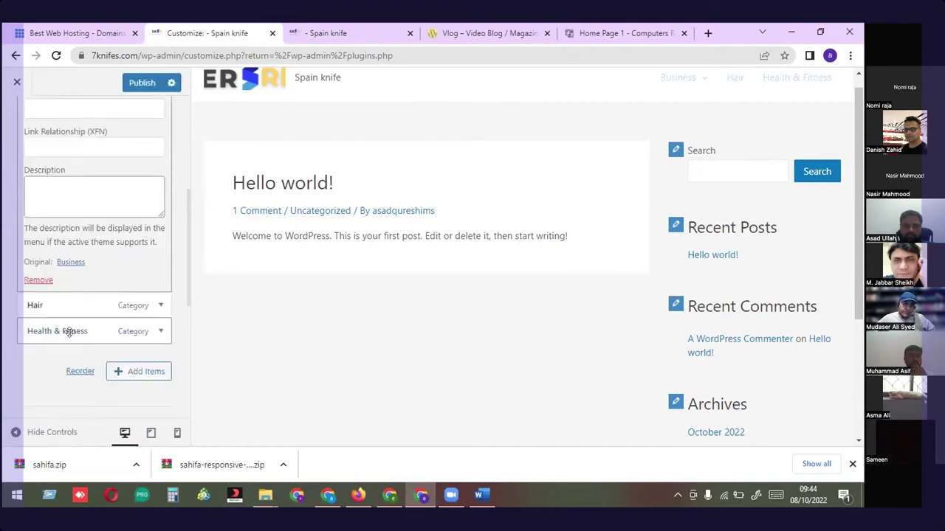
left_click(38, 280)
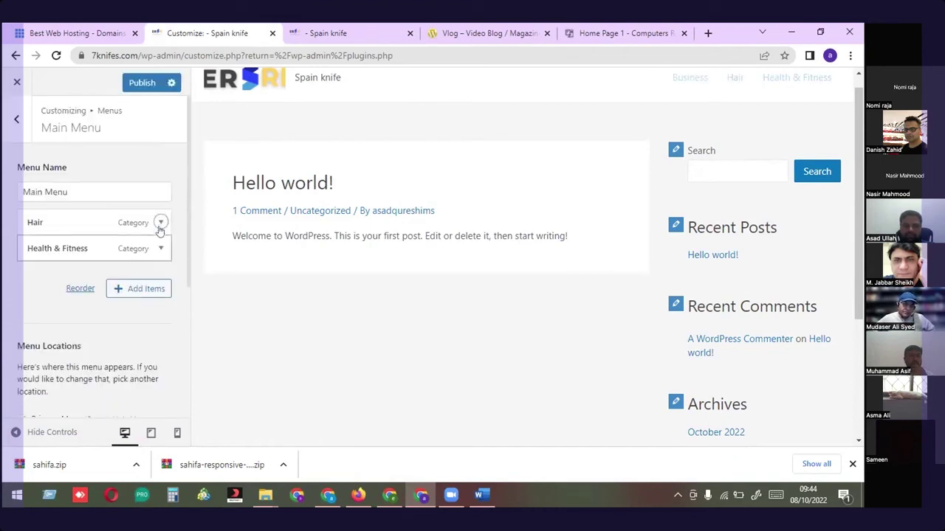
left_click(158, 228)
scroll(73, 342, "down", 2)
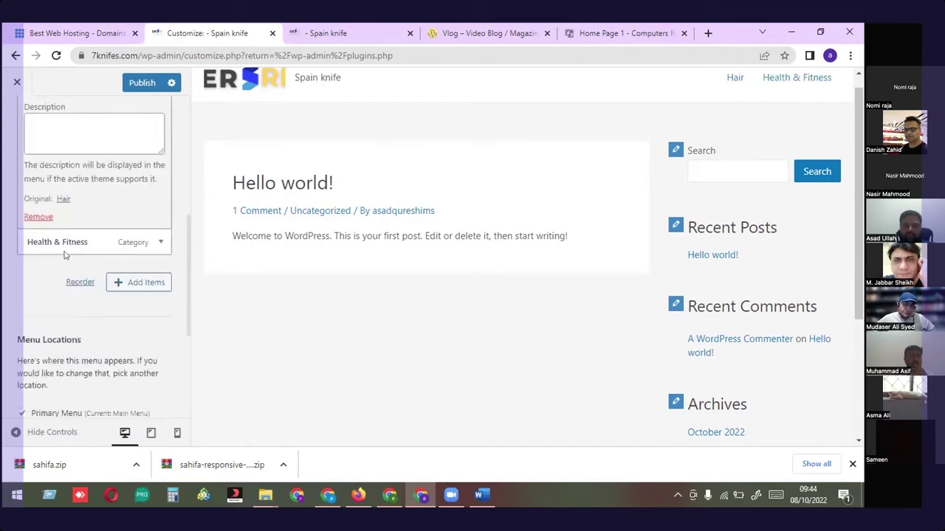
left_click(38, 217)
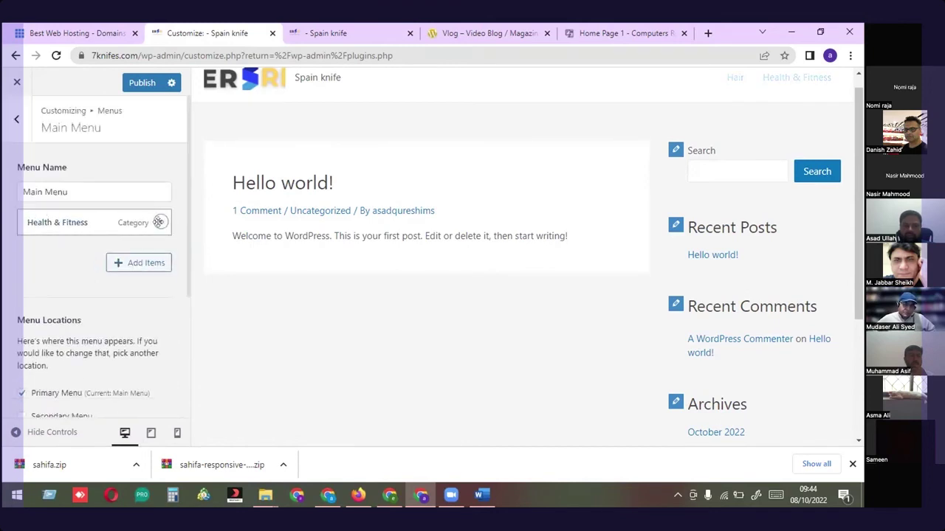
left_click(160, 222)
scroll(82, 317, "down", 3)
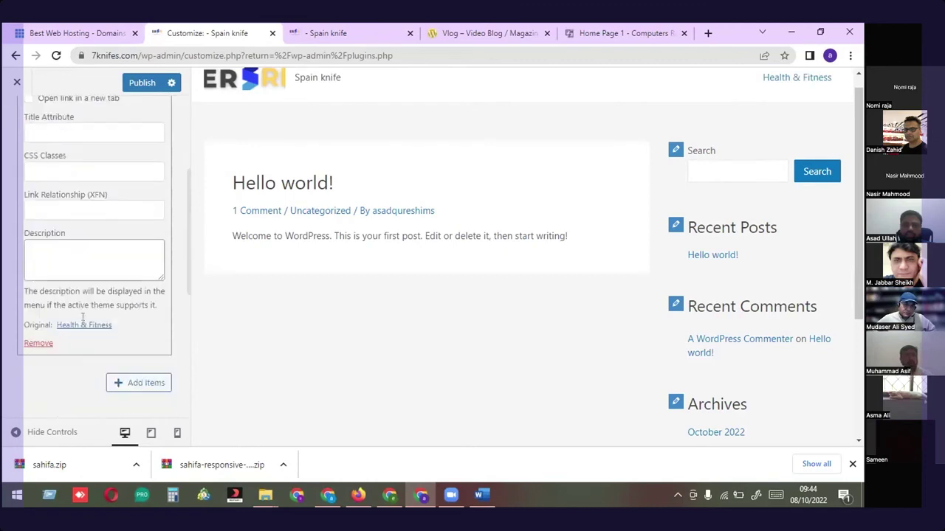
left_click(40, 343)
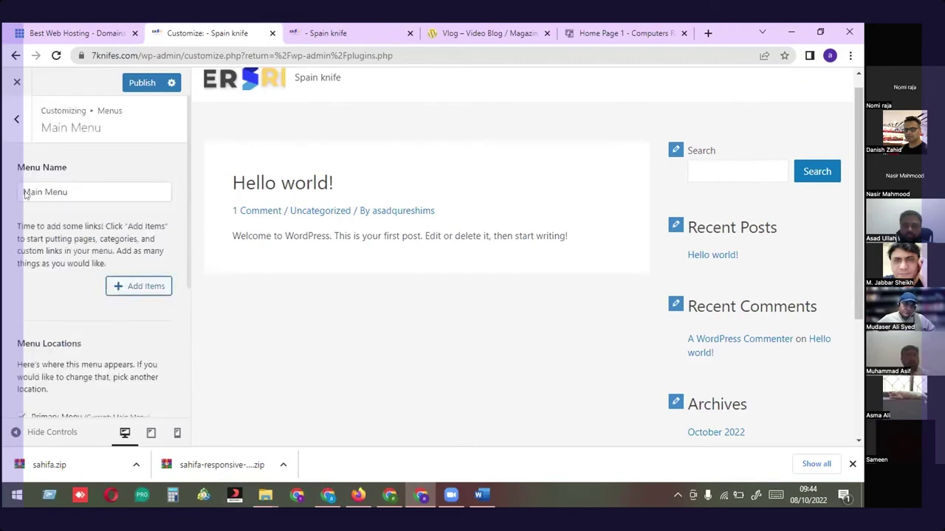
triple_click(95, 191)
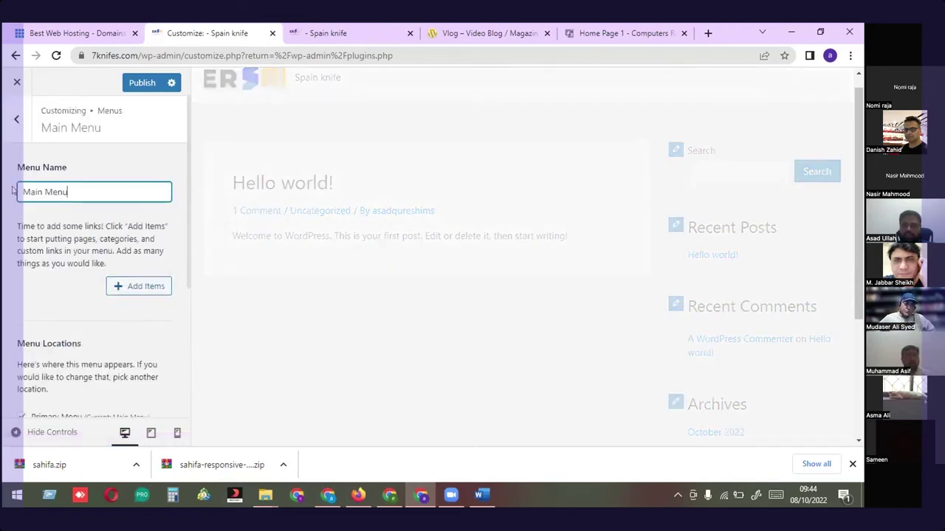
scroll(137, 270, "down", 3)
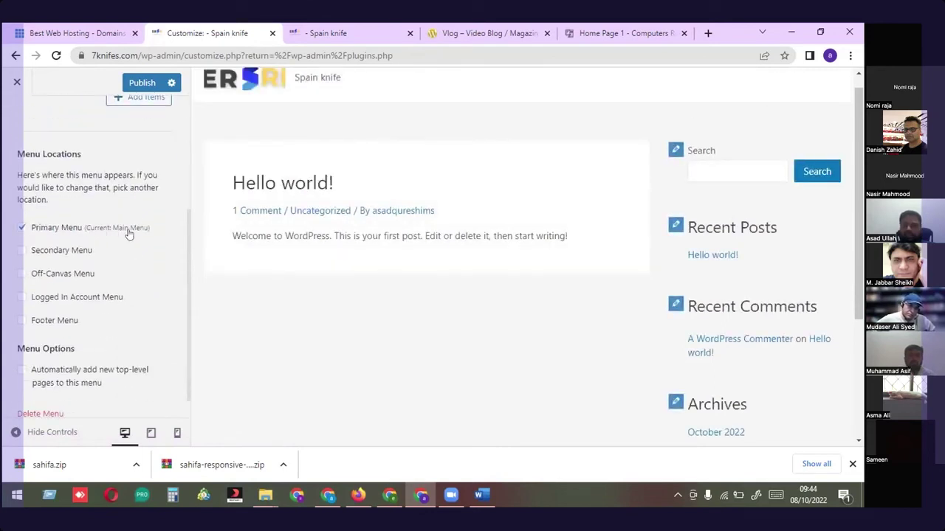
left_click(810, 97, "shift")
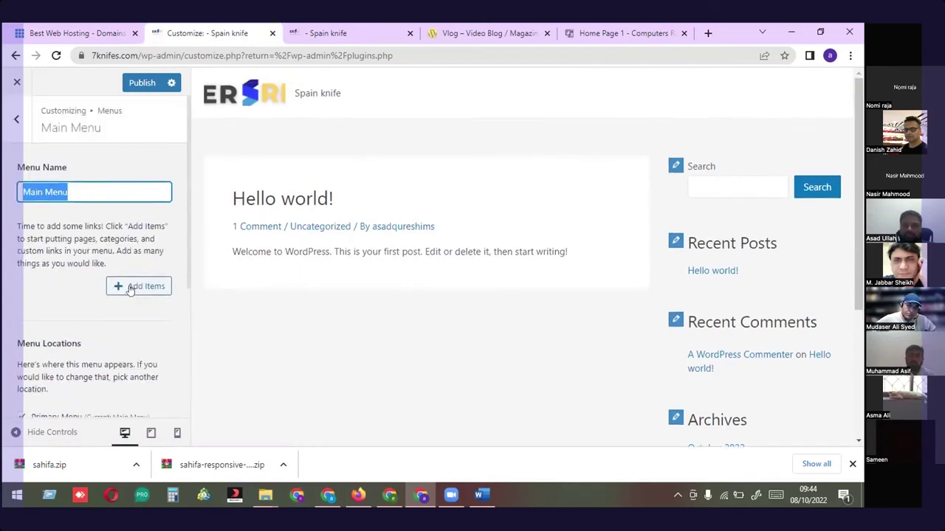
Add the Fashion, Hair, Health & Fitness, Makeup & Skincare and Relationships categories as items of the Main Menu
left_click(130, 286)
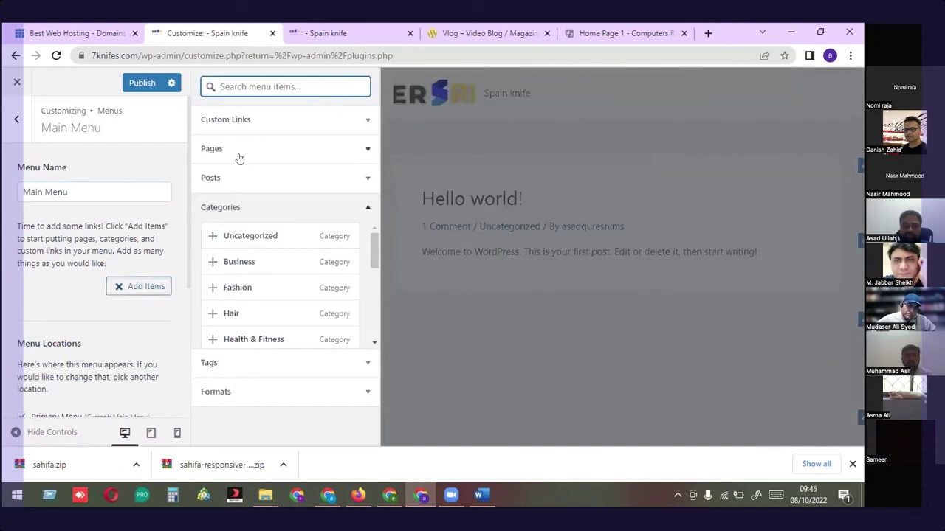
left_click(362, 150)
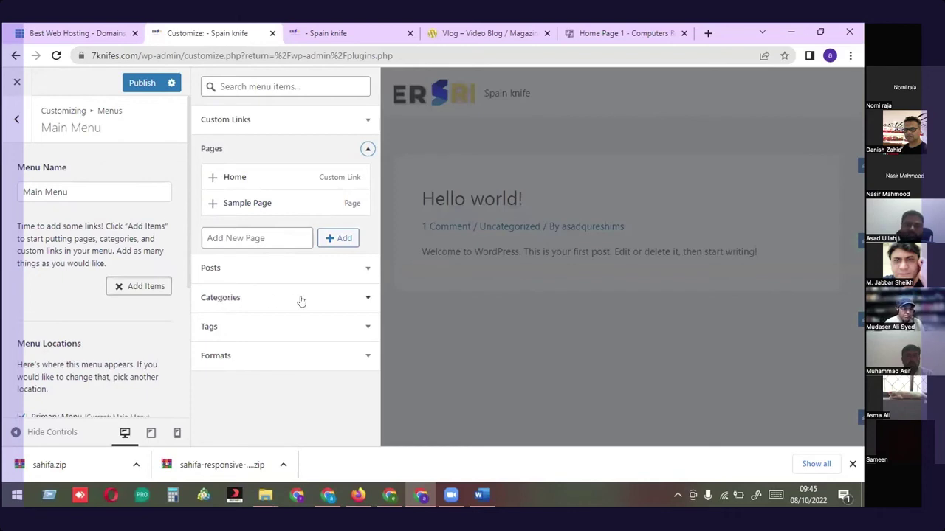
left_click(334, 301)
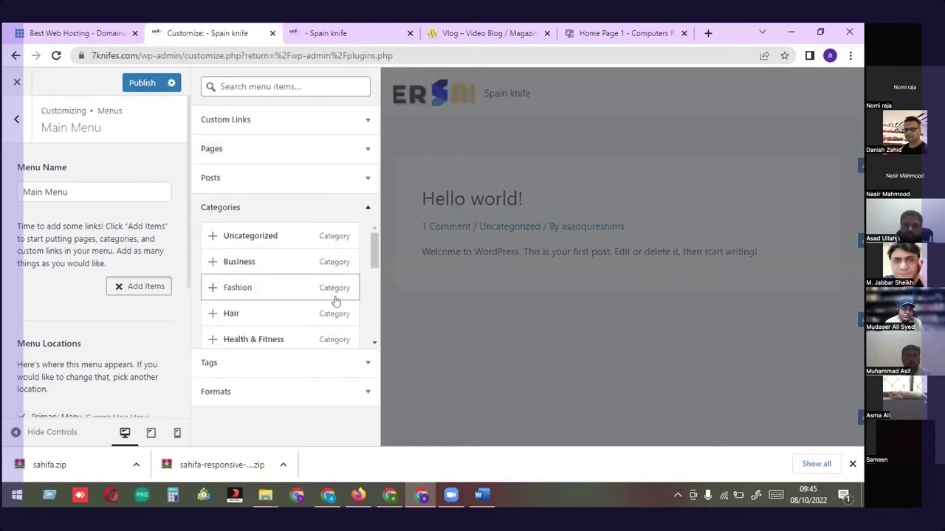
left_click(259, 288)
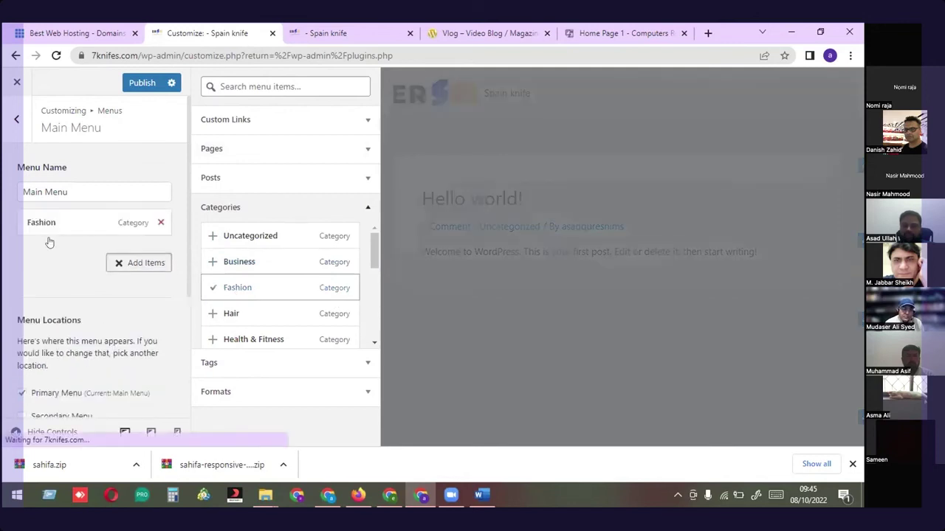
left_click(231, 314)
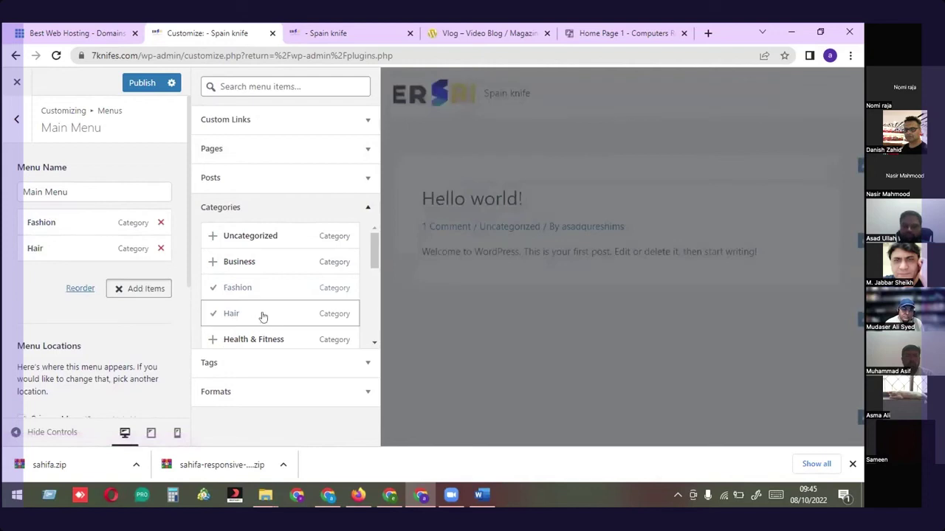
scroll(259, 328, "down", 1)
left_click(255, 278)
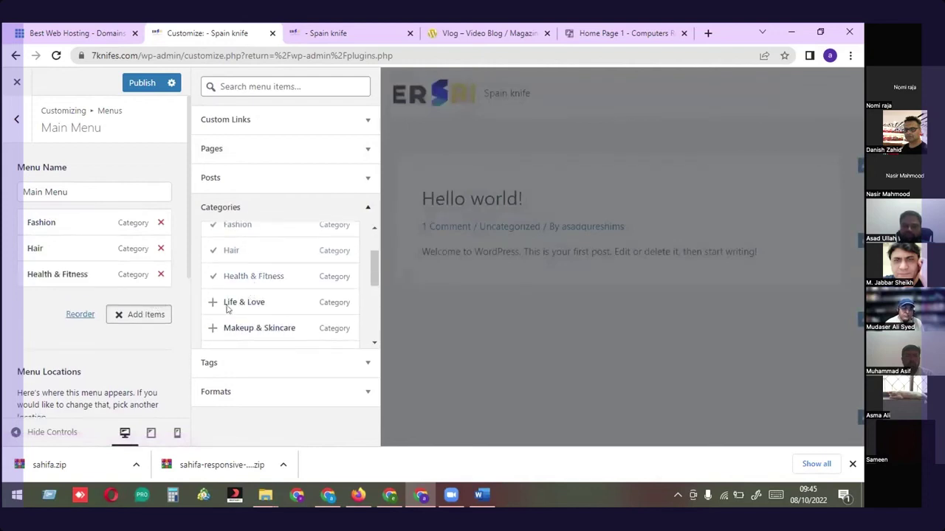
scroll(262, 332, "down", 1)
scroll(262, 334, "down", 1)
left_click(247, 266)
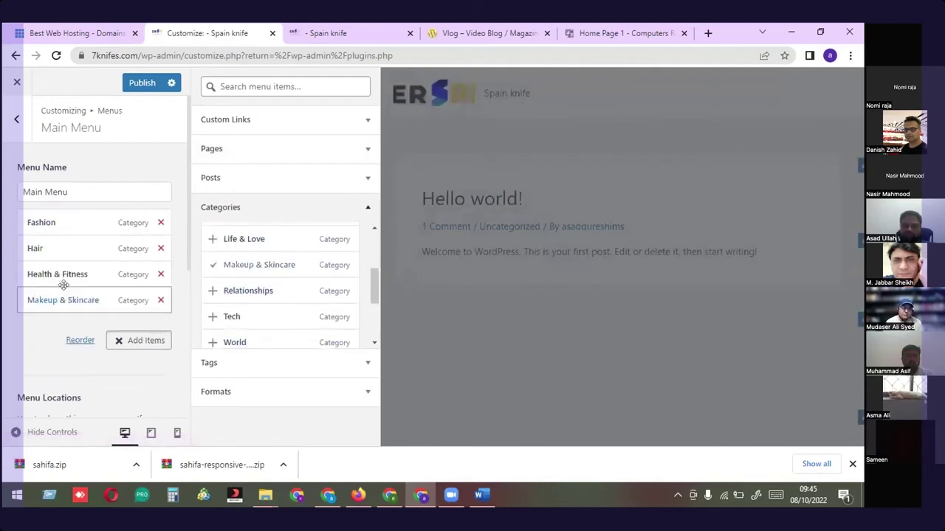
left_click(244, 296)
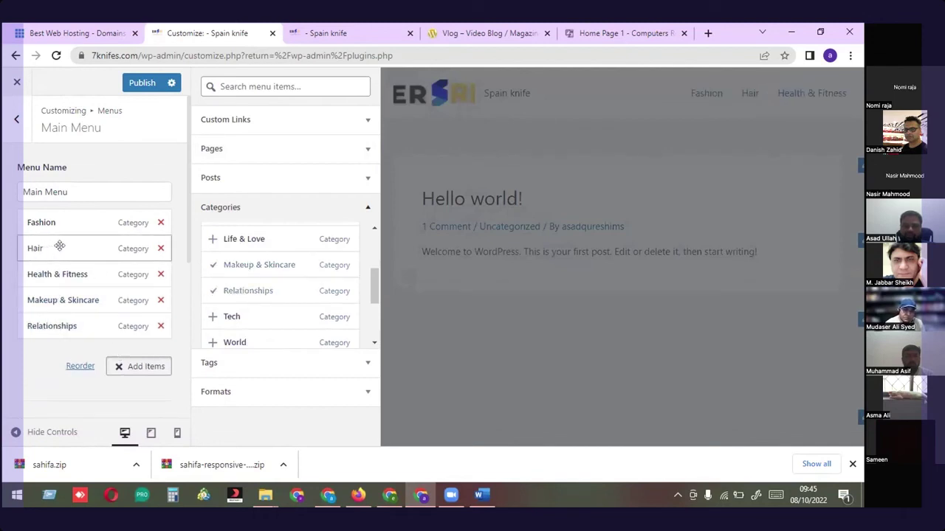
Nest Hair under Makeup & Skincare and Health & Fitness under Fashion, with the Makeup & Skincare group placed above Fashion
left_click_drag(58, 254, 78, 301)
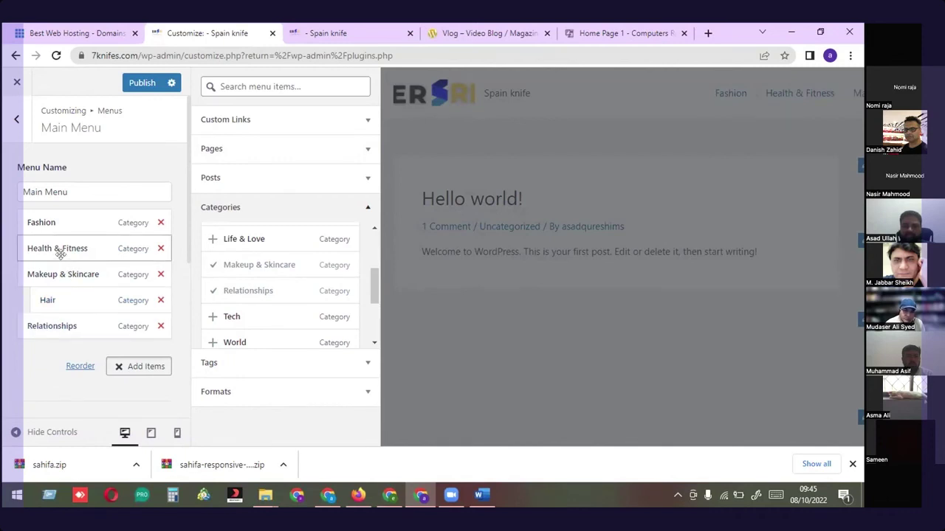
mouse_move(51, 244)
left_mouse_down()
mouse_move(34, 215)
mouse_move(67, 217)
mouse_move(59, 244)
mouse_move(43, 251)
left_mouse_up()
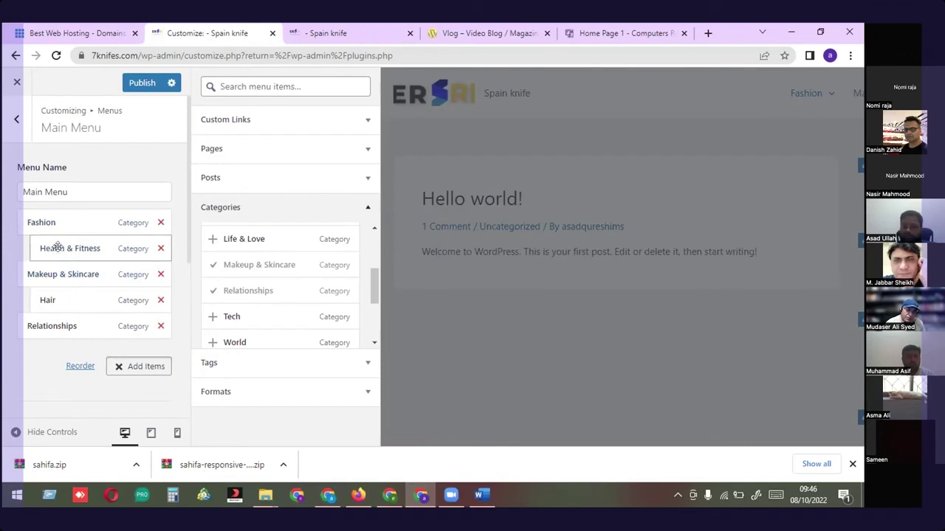
mouse_move(65, 273)
left_mouse_down()
mouse_move(94, 273)
mouse_move(47, 262)
mouse_move(57, 253)
mouse_move(71, 293)
mouse_move(73, 278)
mouse_move(36, 270)
mouse_move(38, 181)
mouse_move(41, 221)
left_mouse_up()
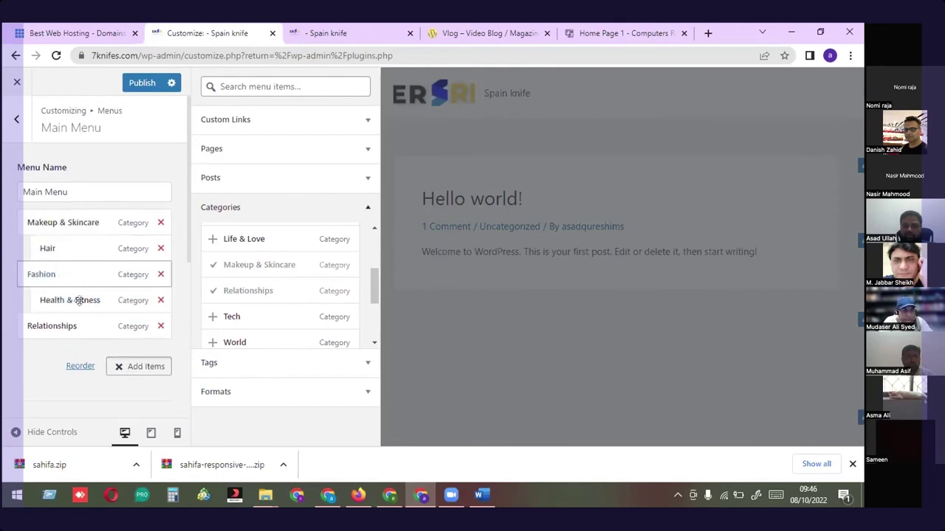
Publish the rearranged Main Menu and check the Fashion and Makeup & Skincare submenus on the reloaded live site
left_click(141, 83)
left_click(339, 32)
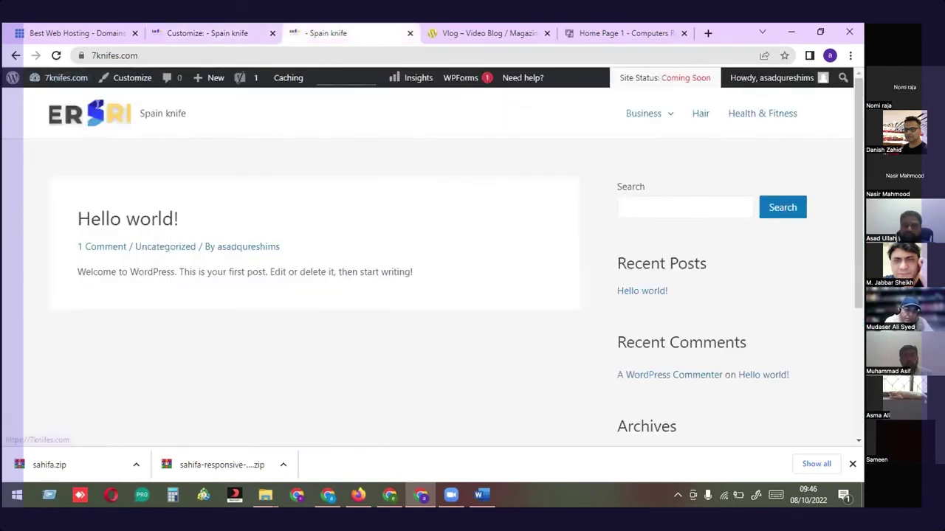
left_click(116, 104)
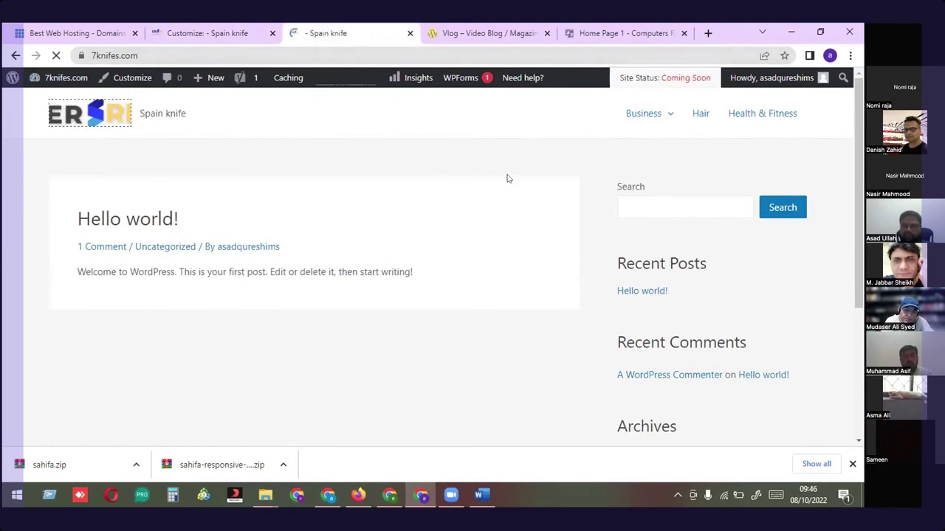
mouse_move(577, 163)
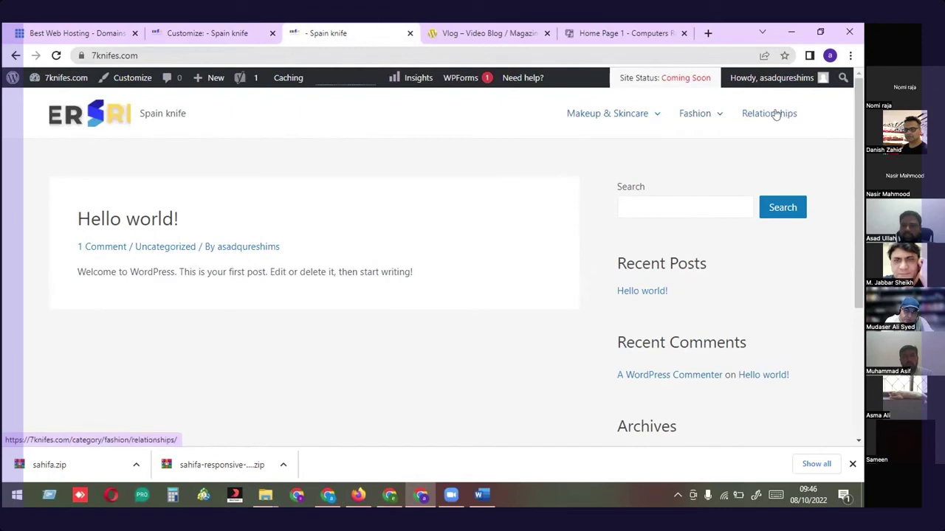
mouse_move(680, 124)
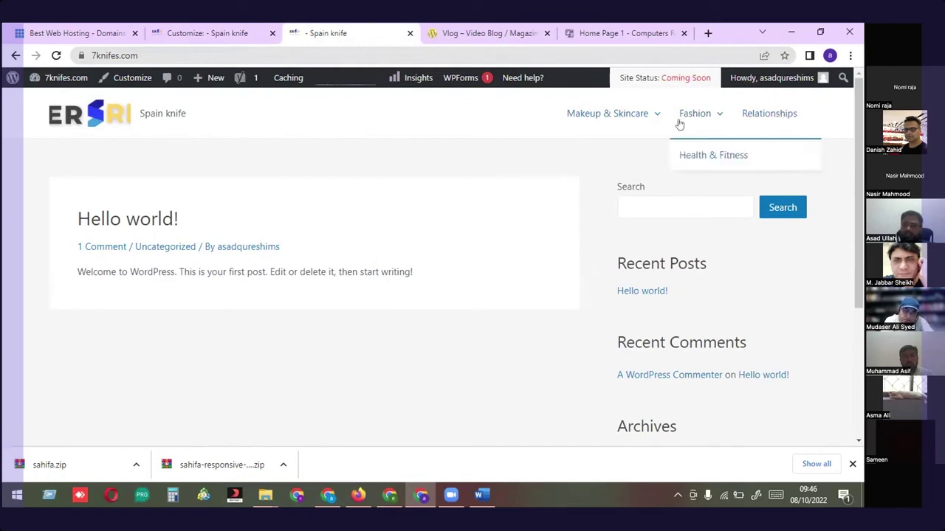
mouse_move(623, 118)
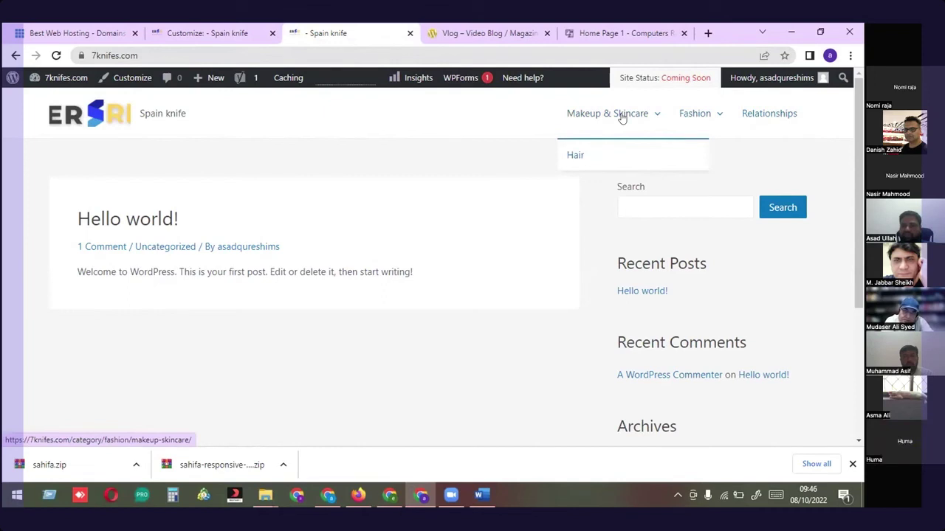
Back in the customizer, set the navigation label of the Makeup & Skincare menu item to "skincare"
left_click(199, 33)
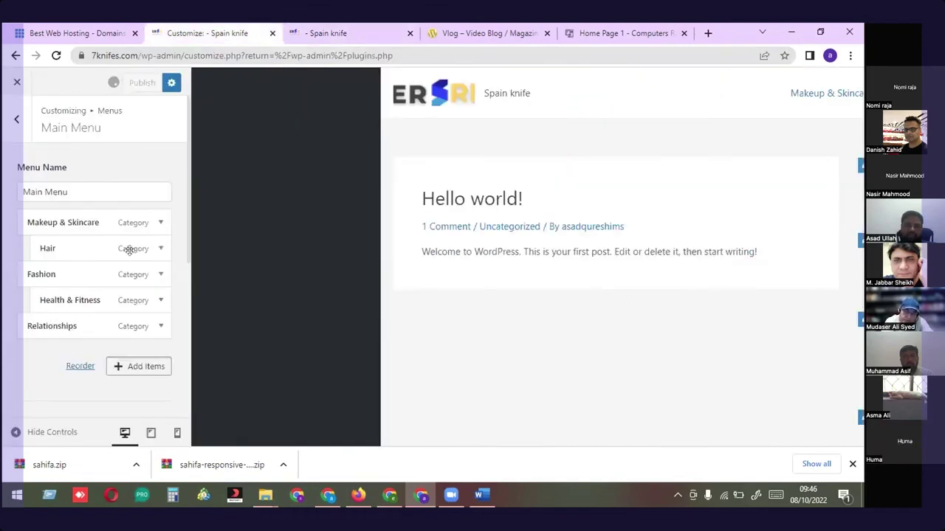
left_click(159, 224)
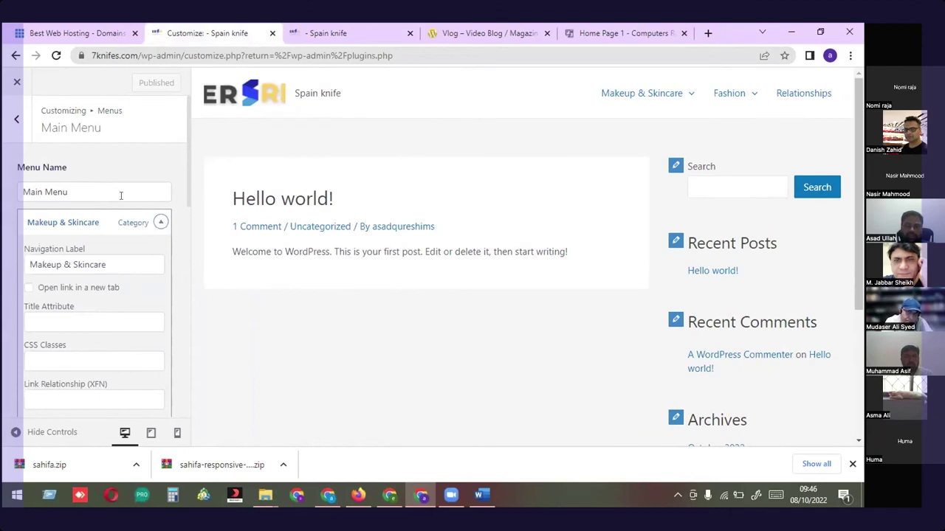
scroll(121, 195, "down", 3)
scroll(89, 222, "up", 1)
left_click_drag(106, 201, 27, 196)
type("sport")
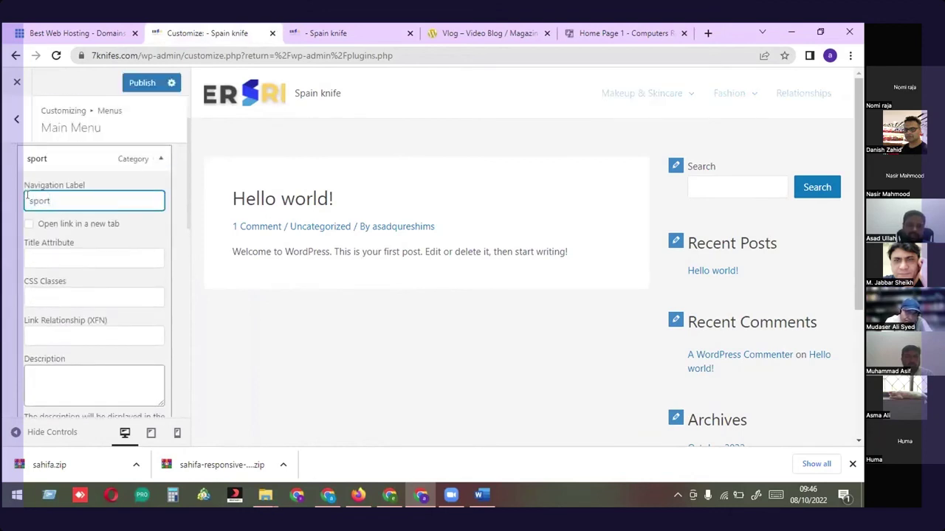
key("BackSpace")
key("BackSpace")
key("BackSpace")
key("BackSpace")
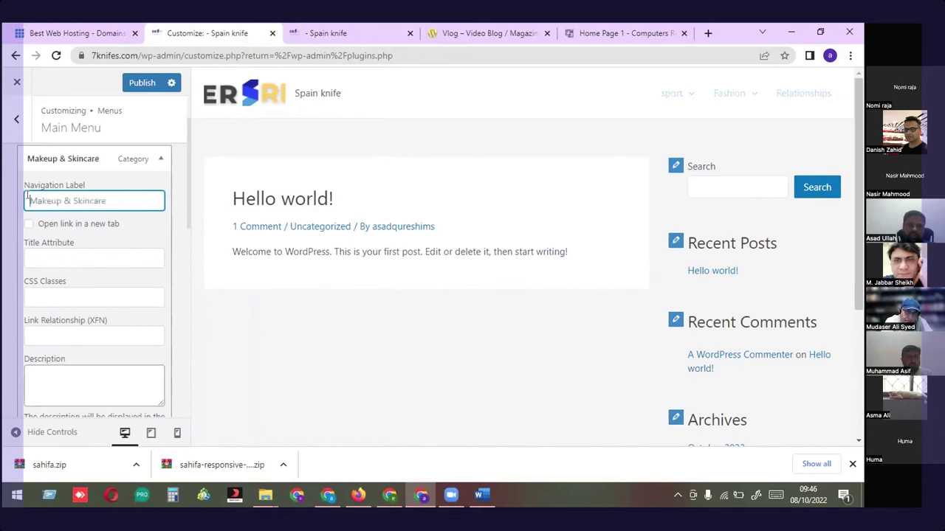
type("sking")
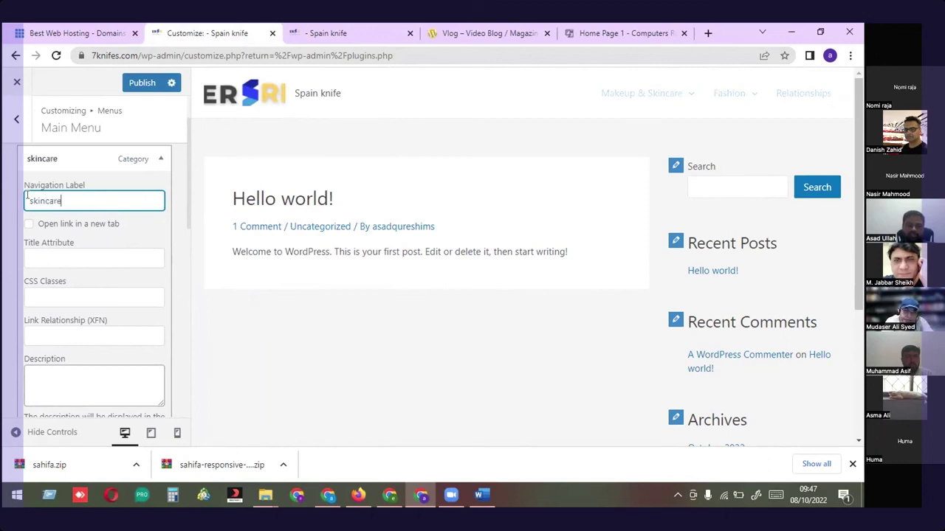
Review the skincare item's title attribute, CSS classes, link relationship and description fields and its original category link
left_click(102, 256)
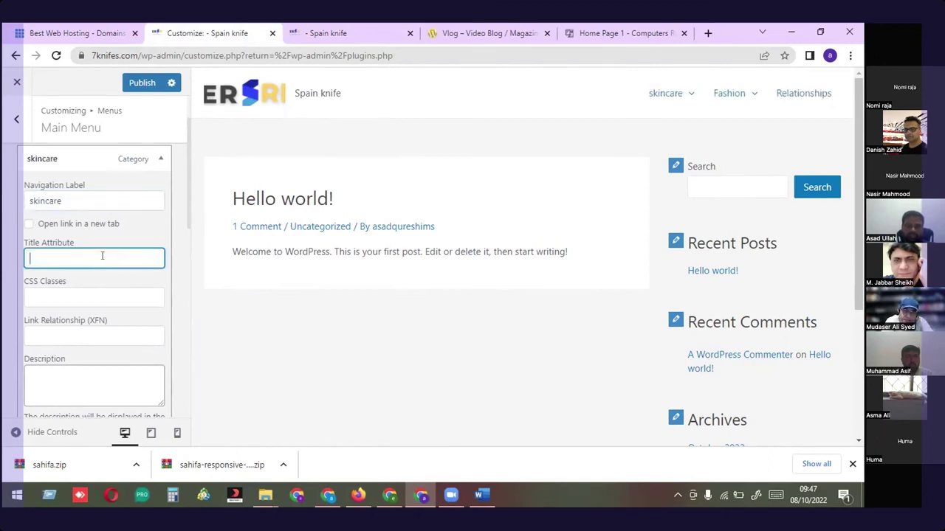
scroll(32, 223, "down", 1)
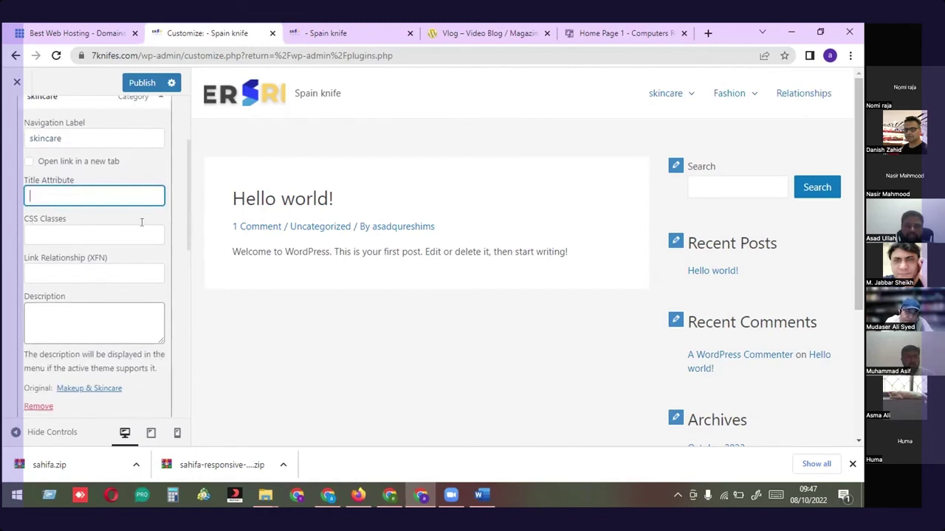
scroll(84, 239, "down", 2)
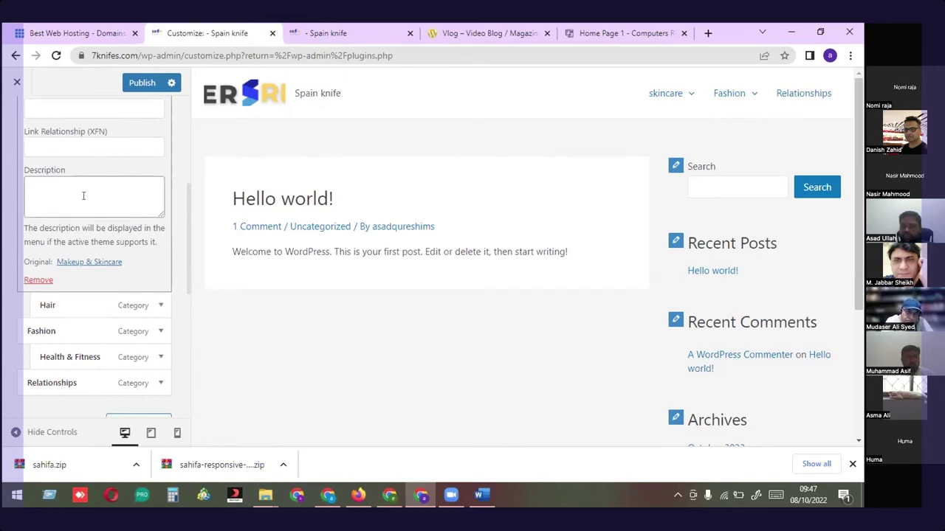
scroll(100, 221, "up", 1)
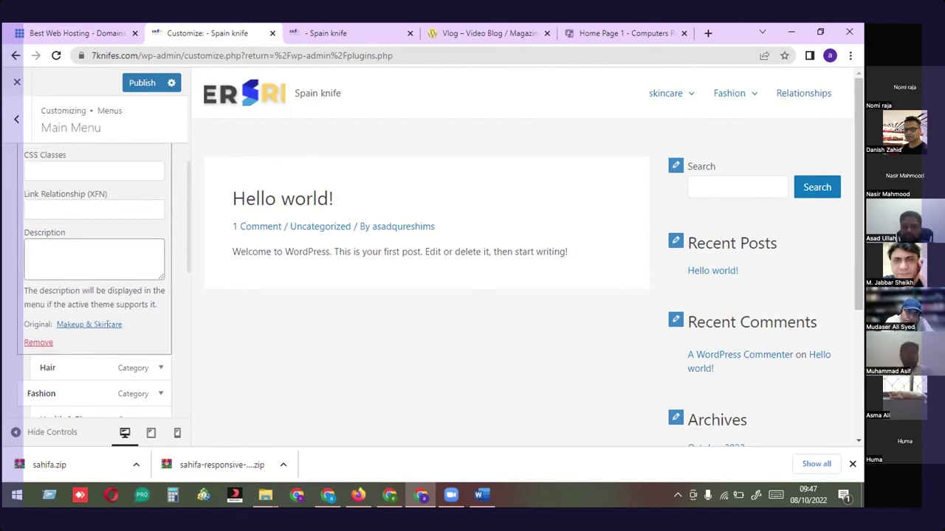
left_click_drag(122, 325, 77, 331)
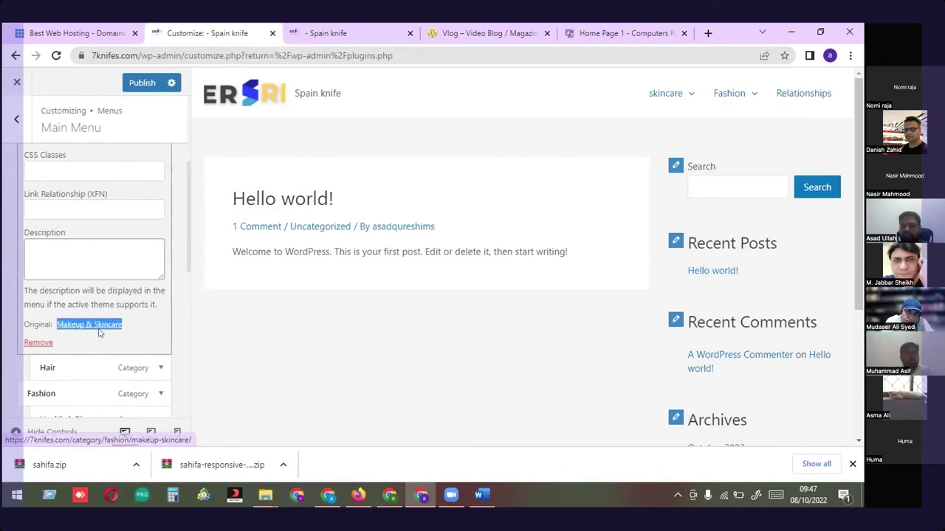
Publish the skincare navigation label and check that menu item and its submenu on the live site
scroll(72, 225, "up", 3)
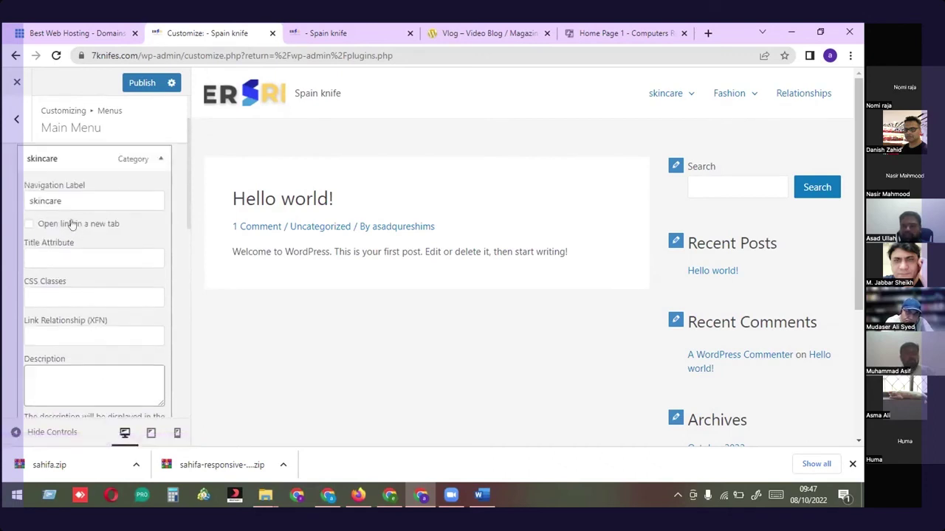
scroll(96, 251, "down", 3)
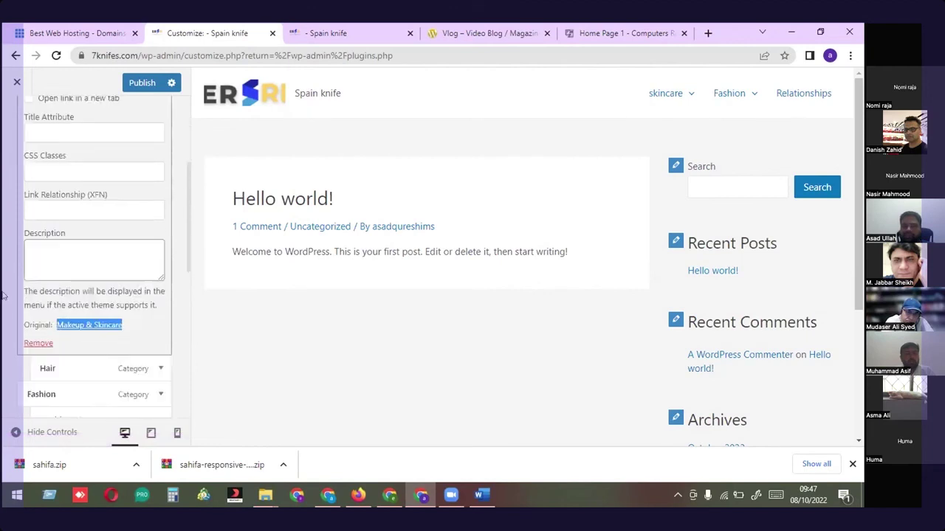
scroll(96, 239, "up", 3)
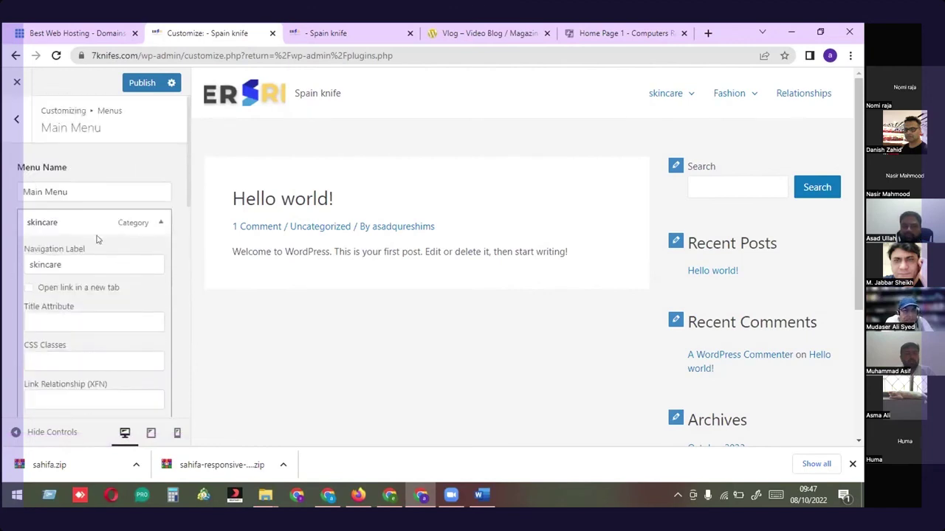
left_click(143, 82)
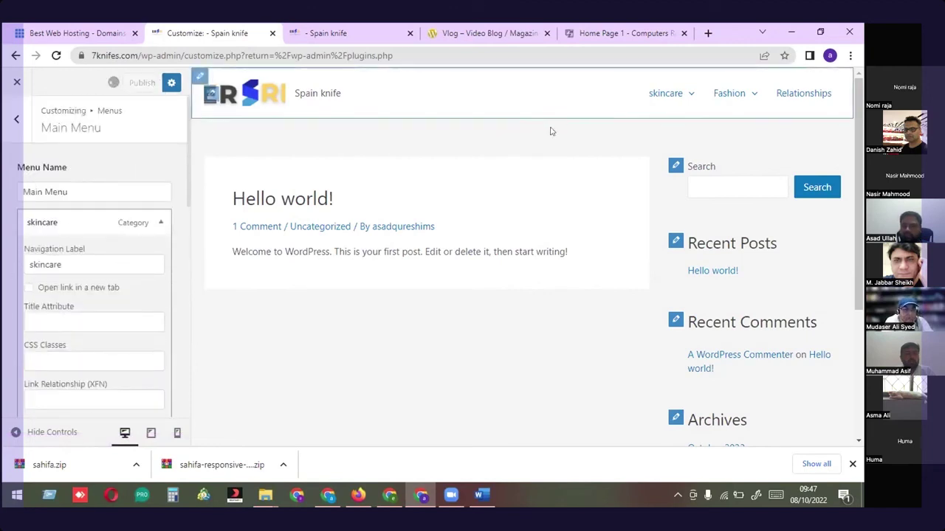
mouse_move(665, 95)
key("ctrl+Tab")
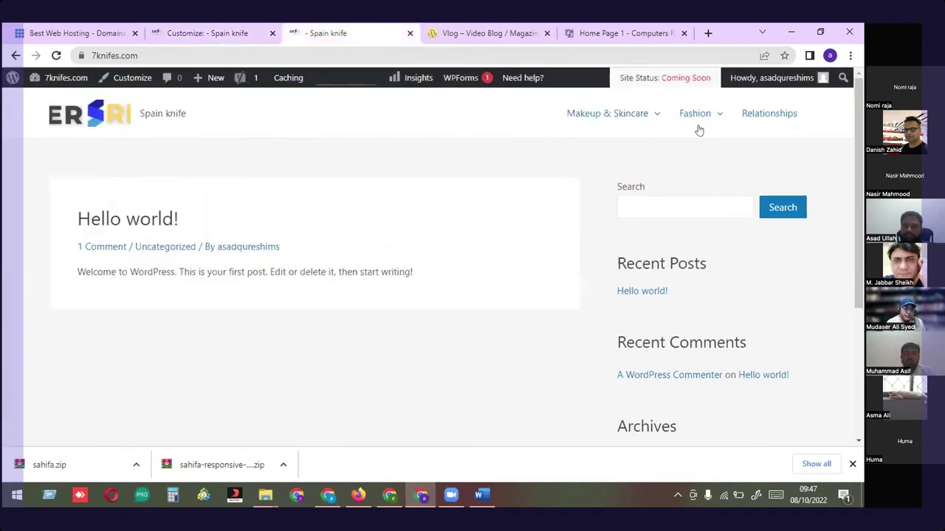
left_click(607, 115)
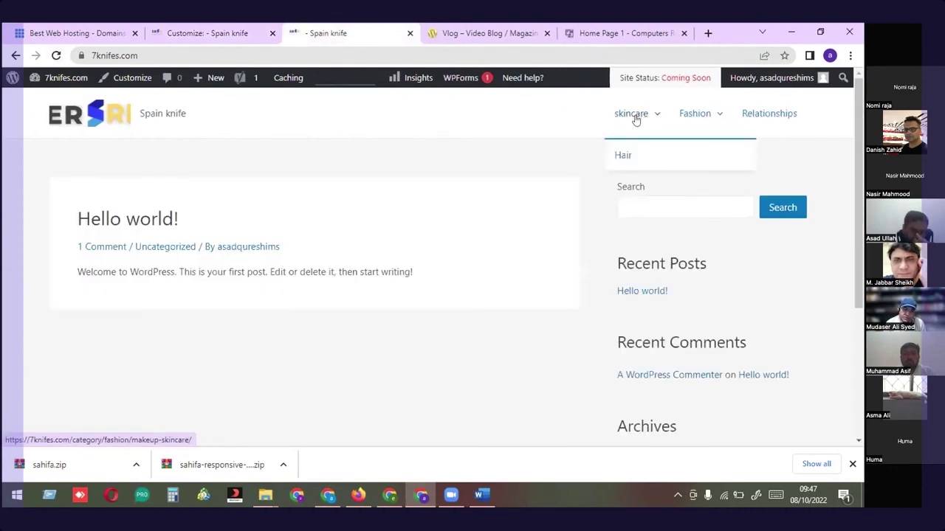
Back in the customizer, assign the Main Menu to the Footer Menu location and remove it from the Primary Menu location
left_click(208, 34)
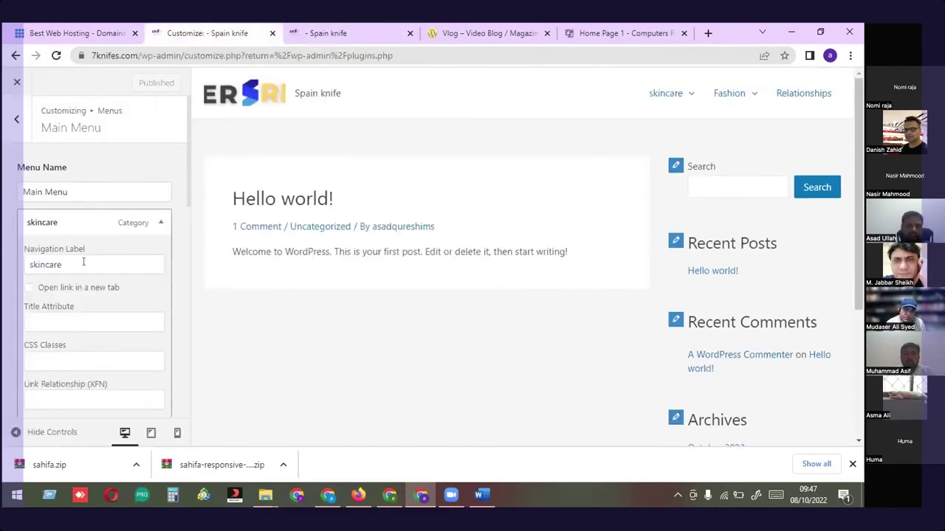
scroll(84, 262, "down", 6)
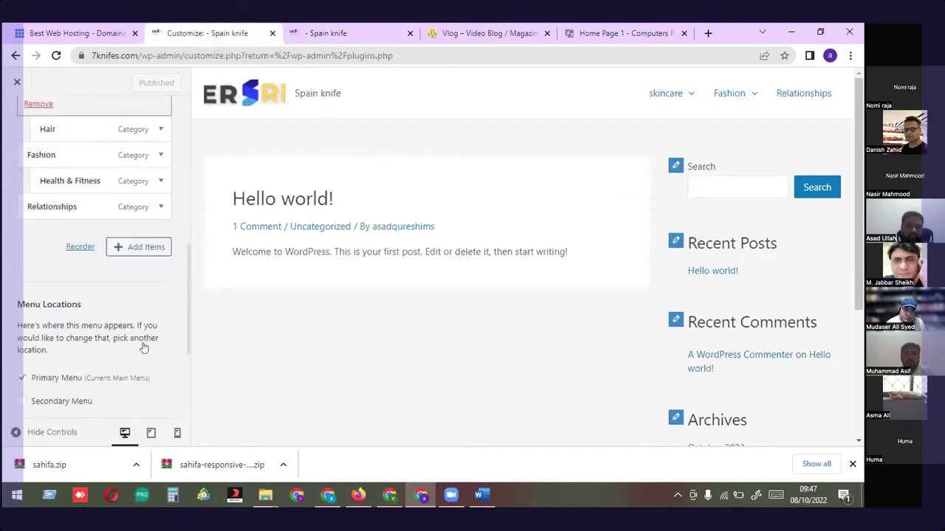
scroll(144, 348, "down", 1)
scroll(139, 342, "down", 1)
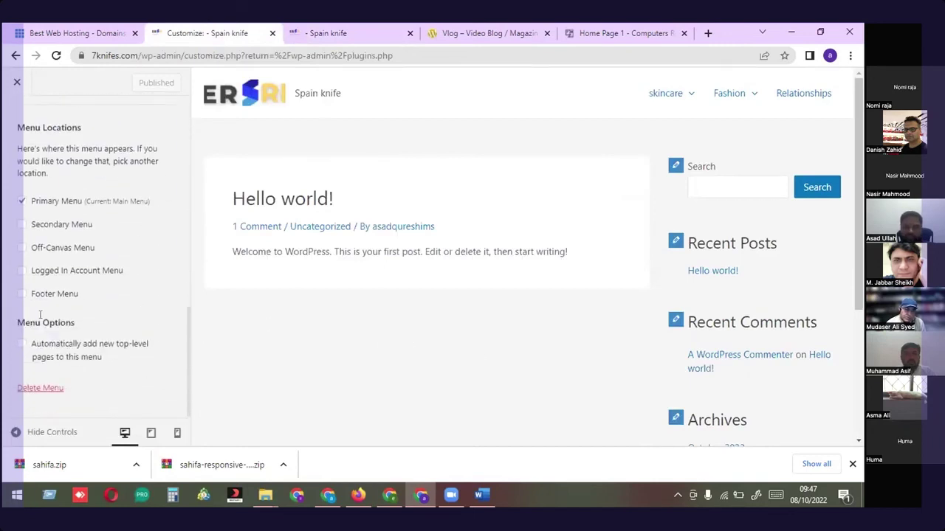
scroll(83, 301, "up", 8)
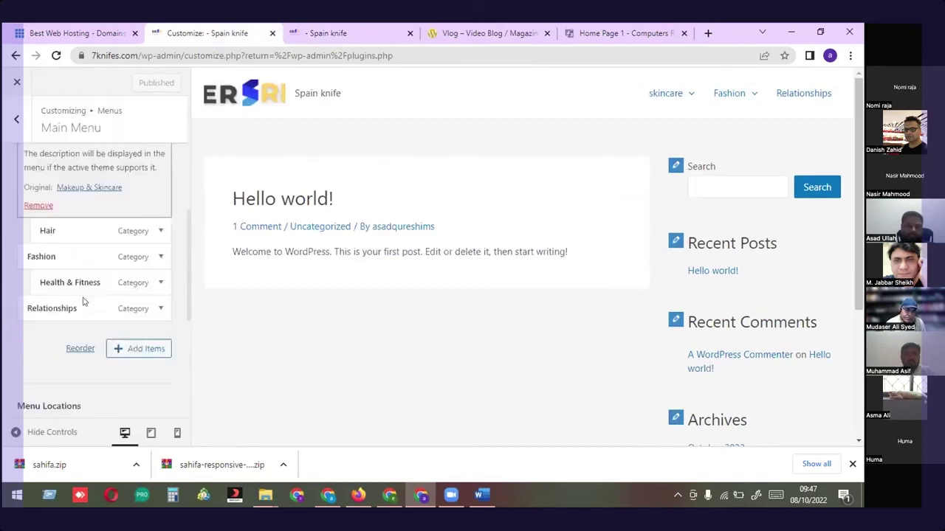
left_click(99, 191)
triple_click(99, 190)
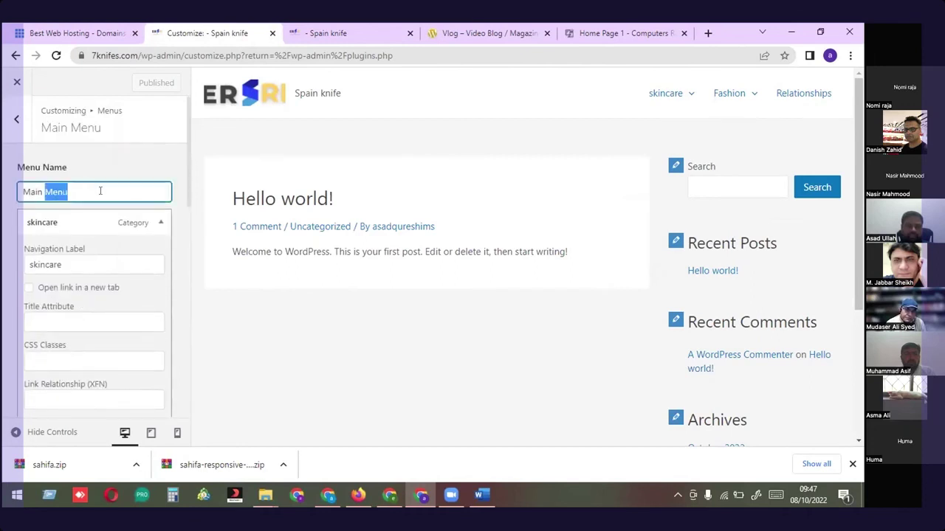
scroll(122, 314, "down", 8)
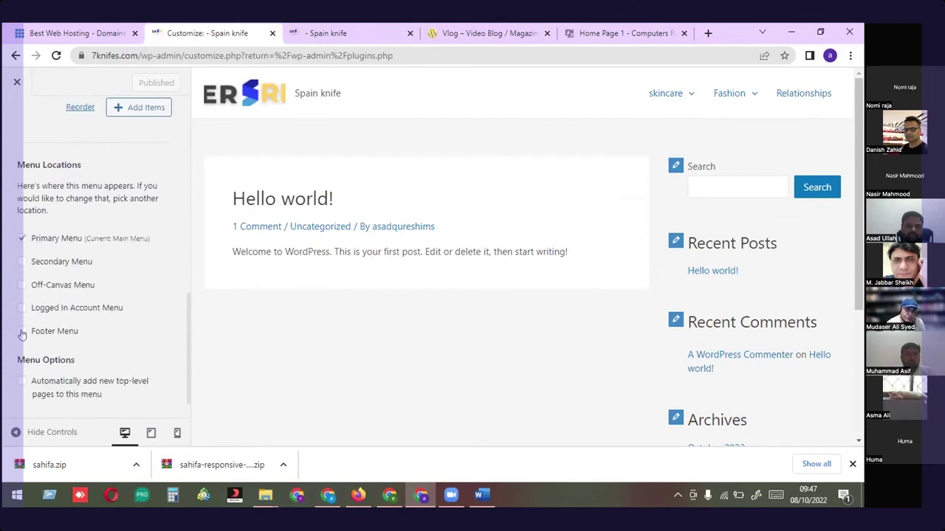
left_click(22, 332)
left_click(22, 239)
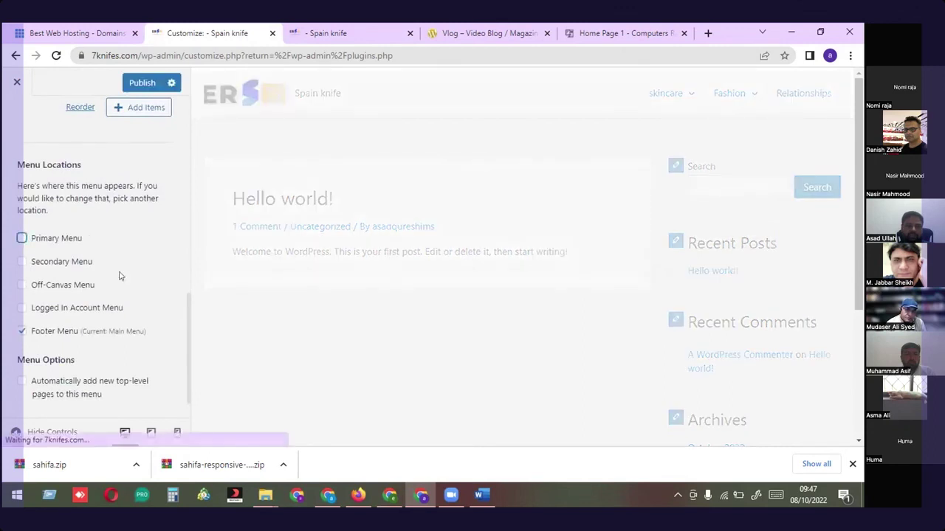
Assign the Main Menu to the Primary Menu location again and check the footer area in the preview
scroll(120, 276, "up", 6)
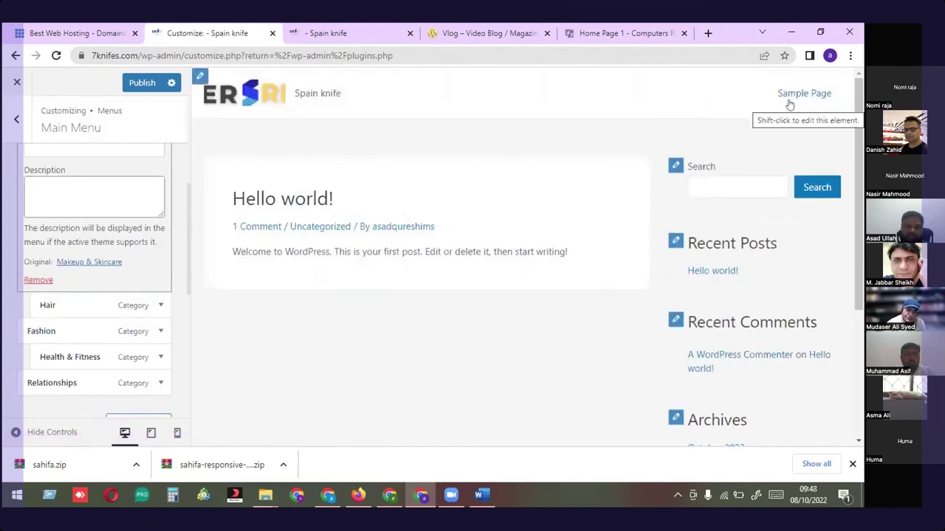
scroll(139, 262, "down", 4)
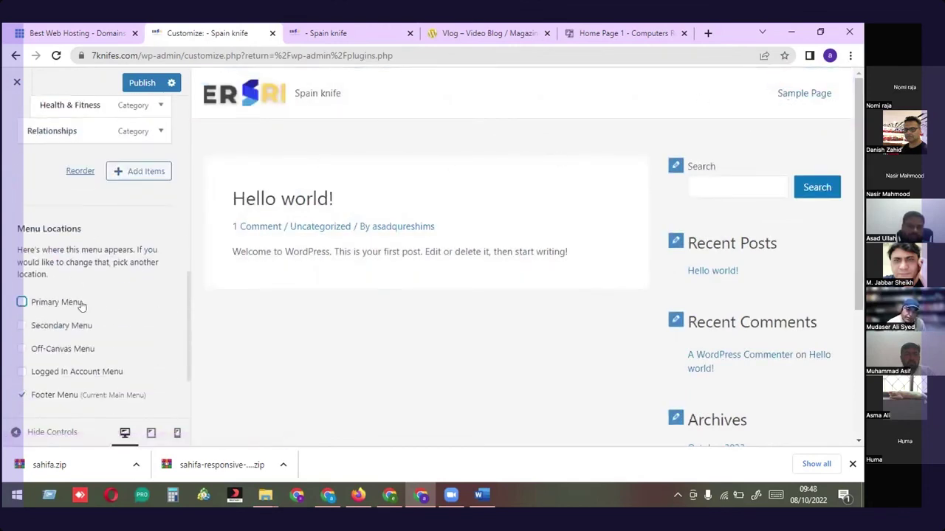
left_click(22, 302)
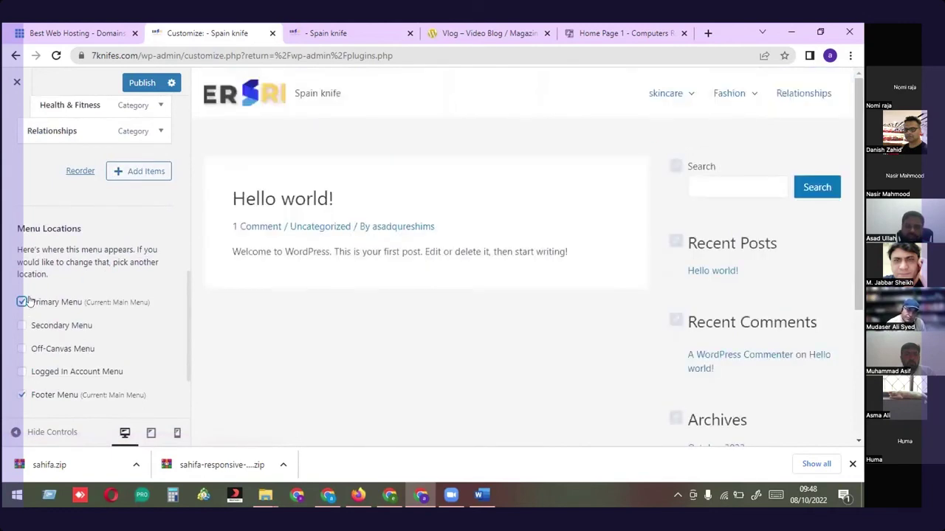
scroll(43, 304, "down", 1)
scroll(44, 305, "down", 2)
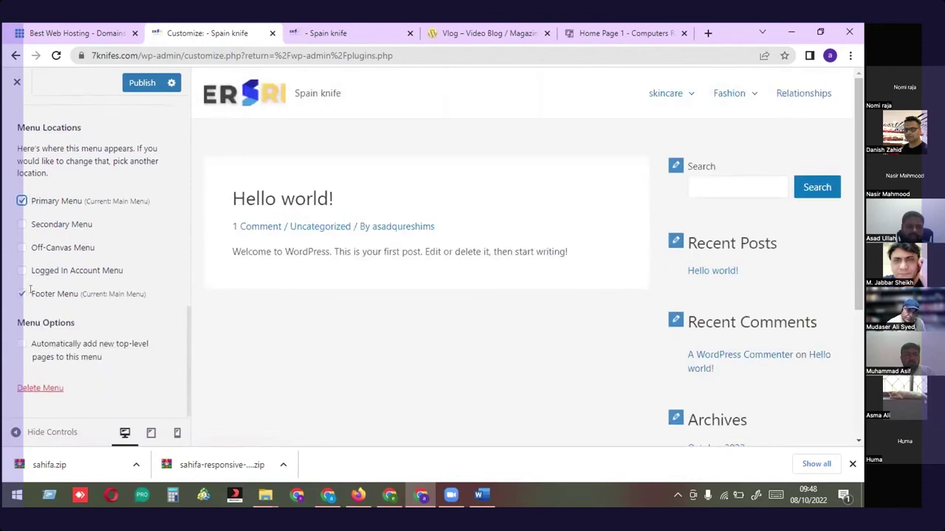
scroll(714, 390, "down", 3)
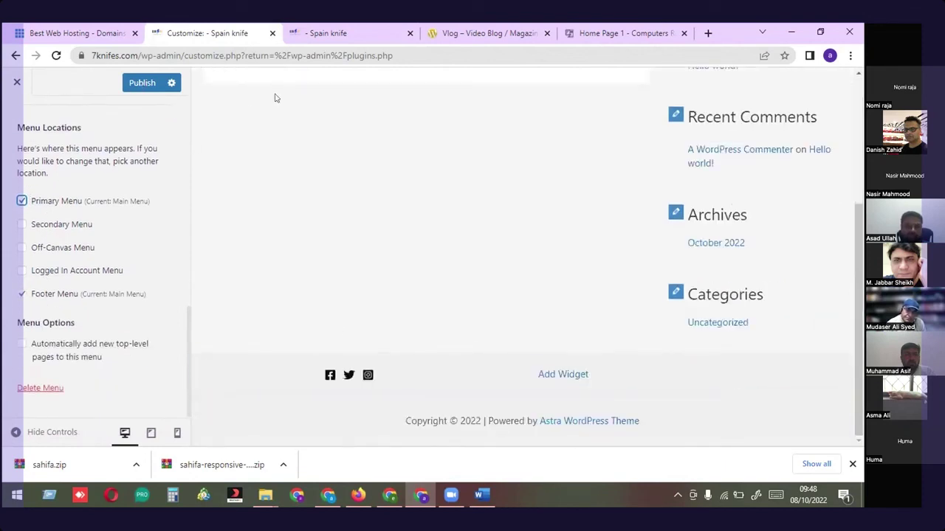
Publish the menu location settings and check the header and footer on the reloaded live site
left_click(142, 82)
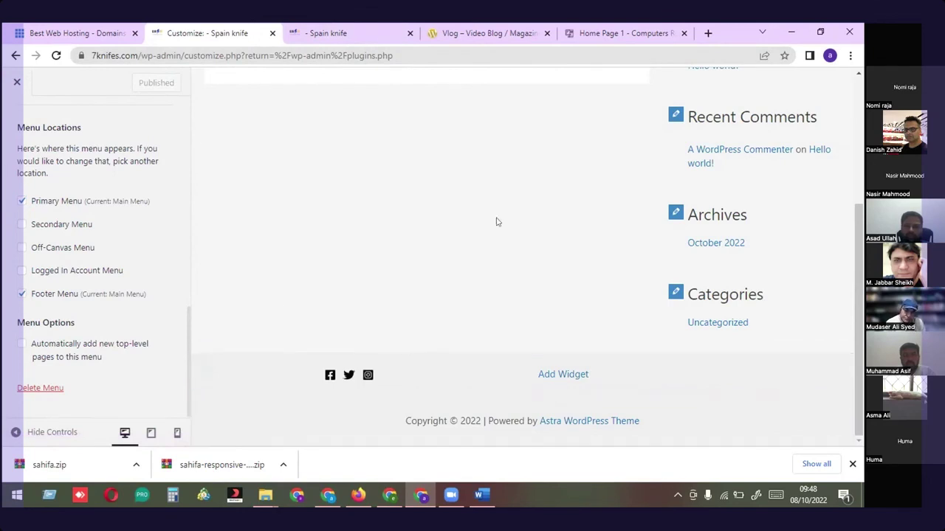
left_click(328, 33)
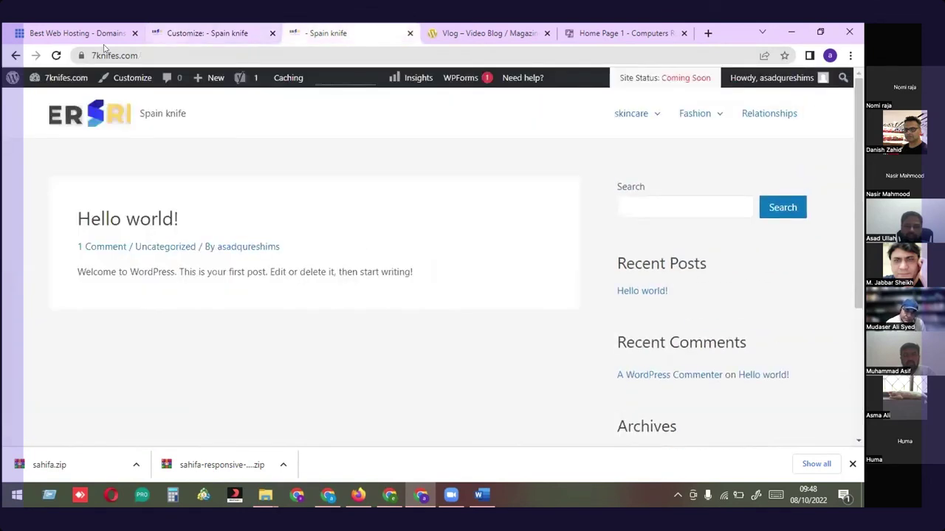
left_click(57, 56)
mouse_move(65, 79)
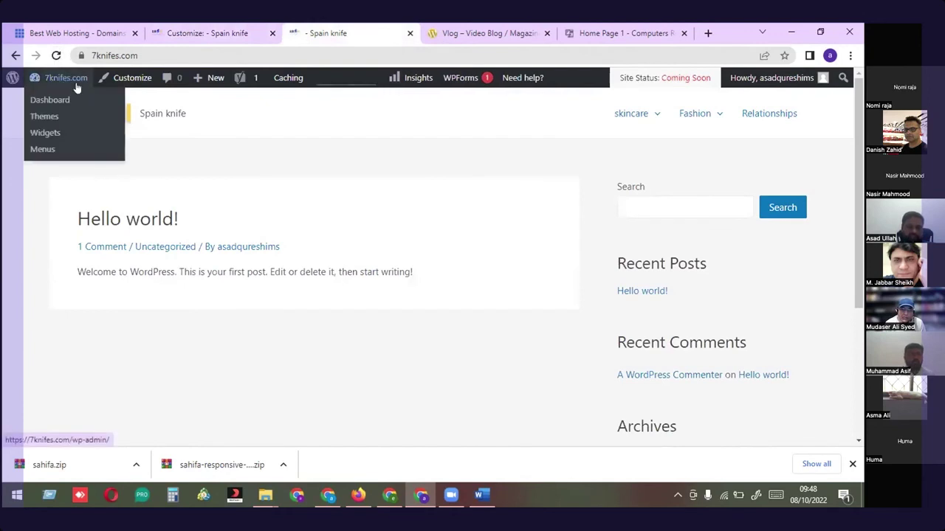
scroll(696, 400, "down", 3)
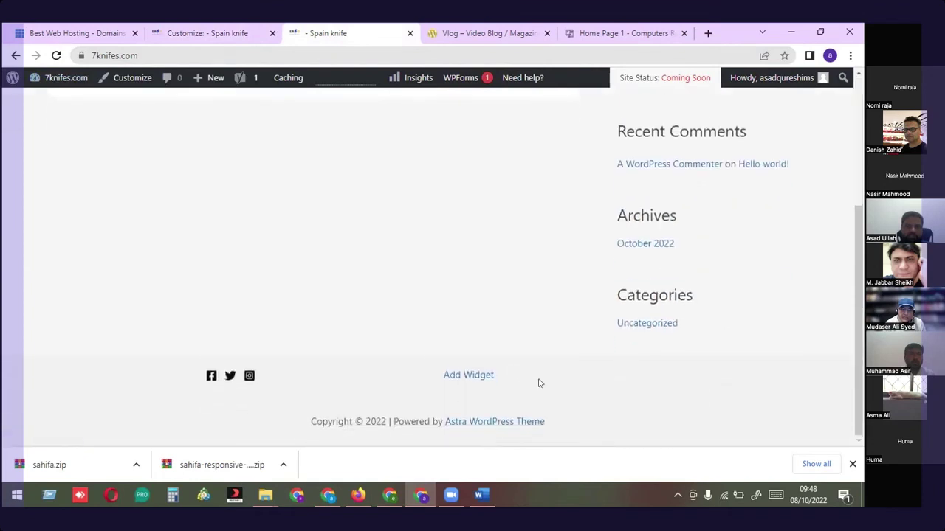
In the customizer's Footer Builder, add Footer Menu to the third column of the middle row, publish it and reload the live site
left_click(226, 29)
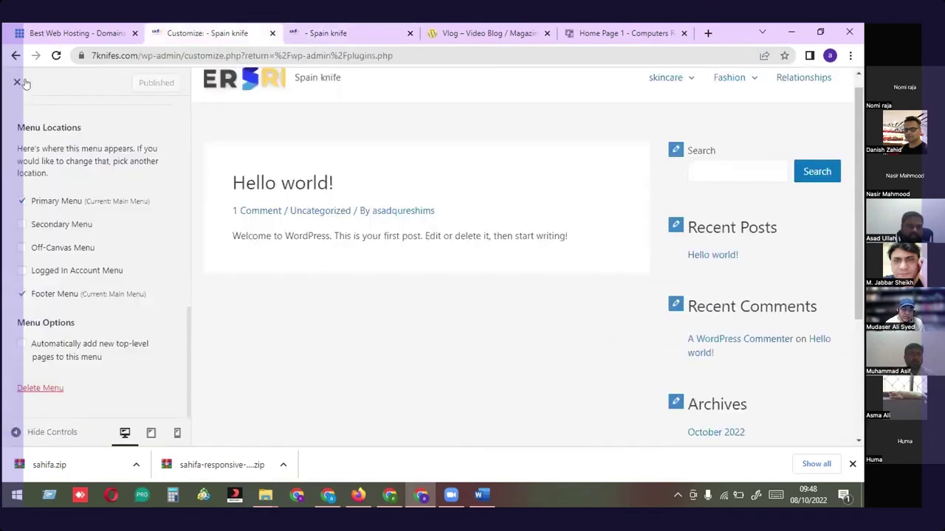
scroll(124, 314, "up", 5)
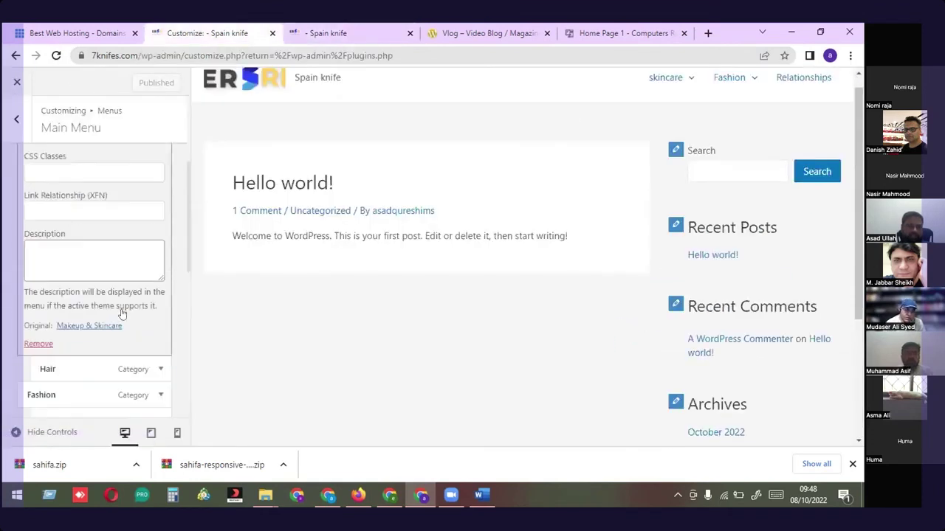
left_click(16, 120)
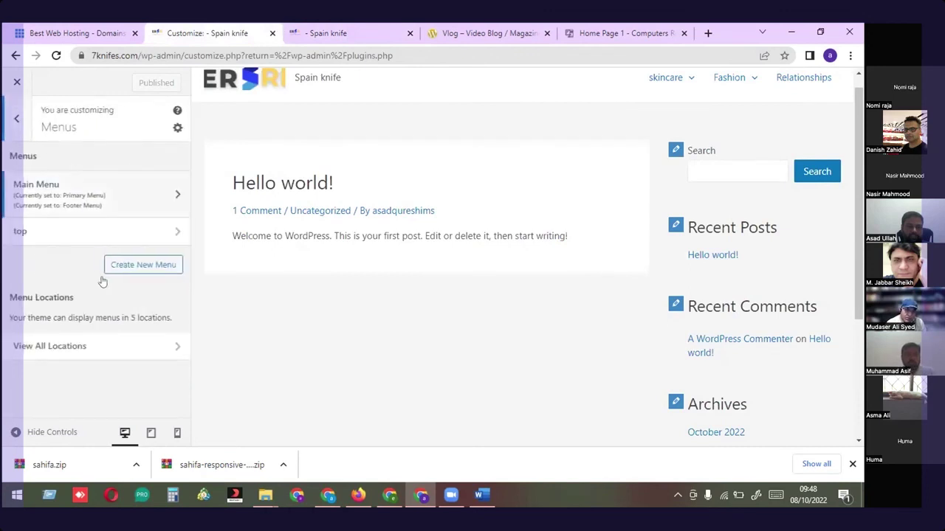
left_click(16, 119)
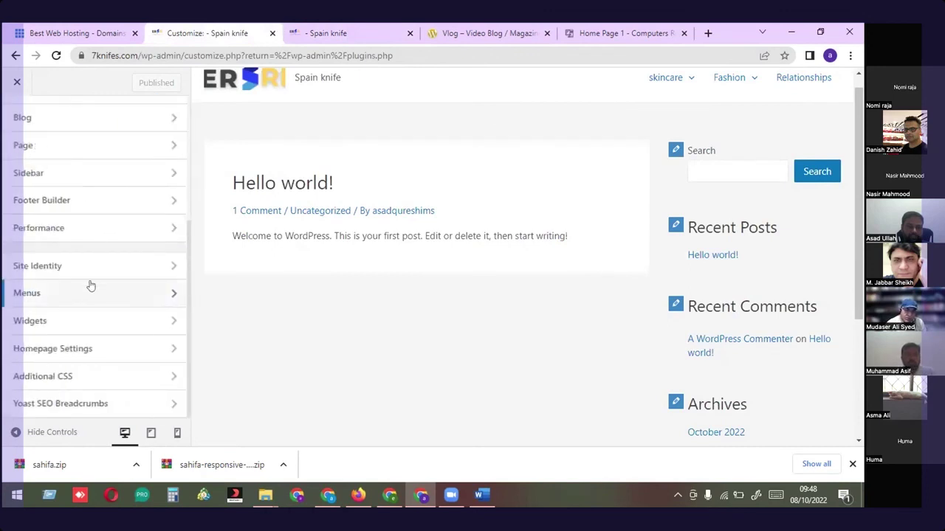
scroll(74, 310, "up", 2)
scroll(38, 226, "up", 2)
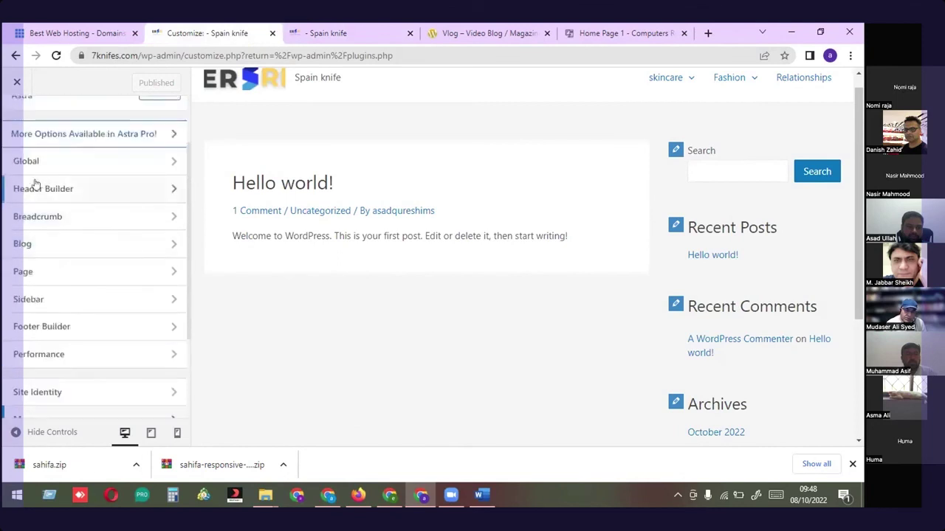
scroll(53, 329, "down", 2)
left_click(59, 273)
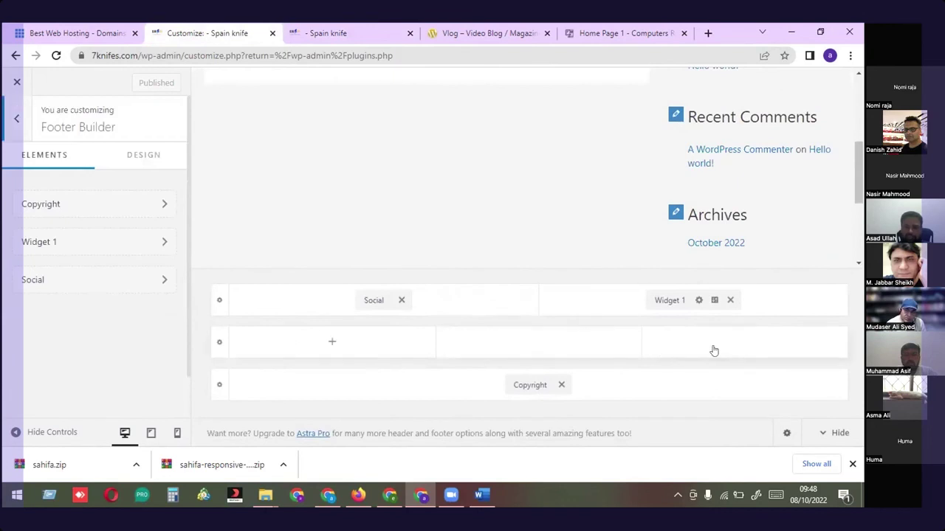
left_click(717, 347)
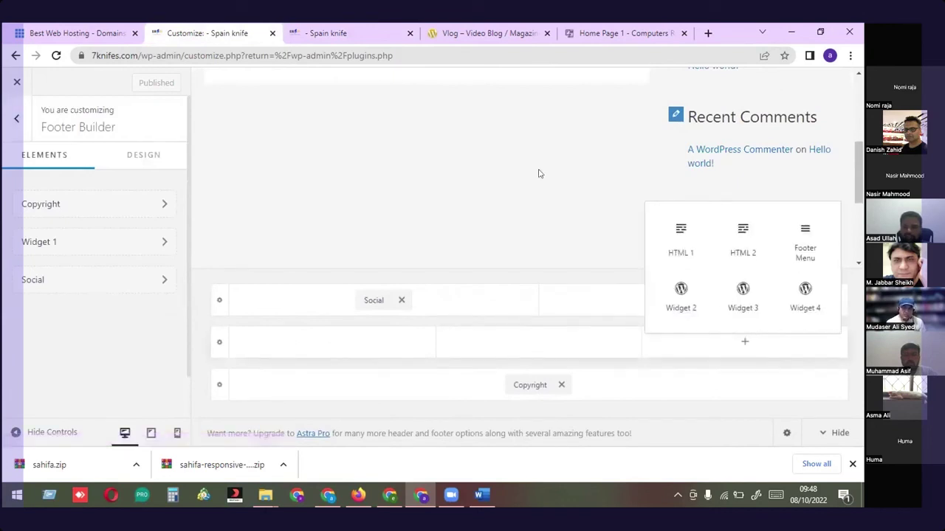
left_click(804, 243)
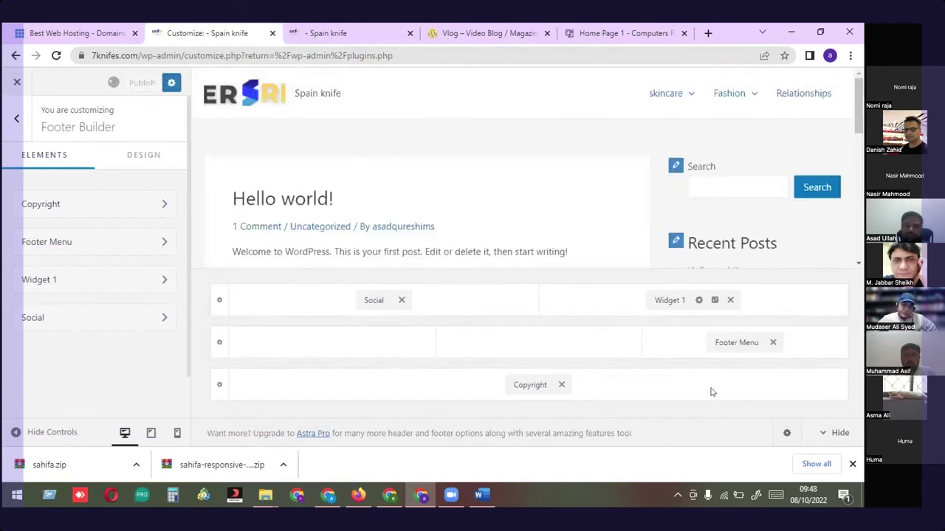
left_click(343, 31)
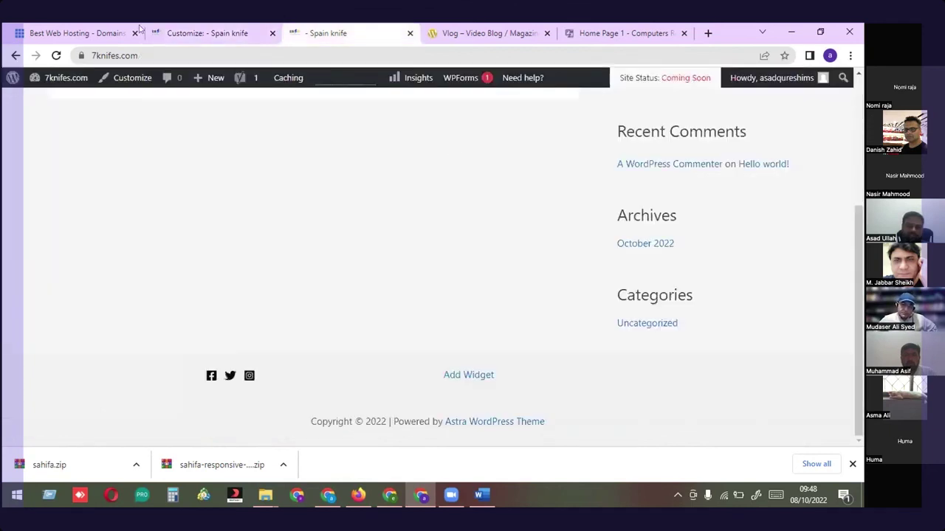
left_click(56, 55)
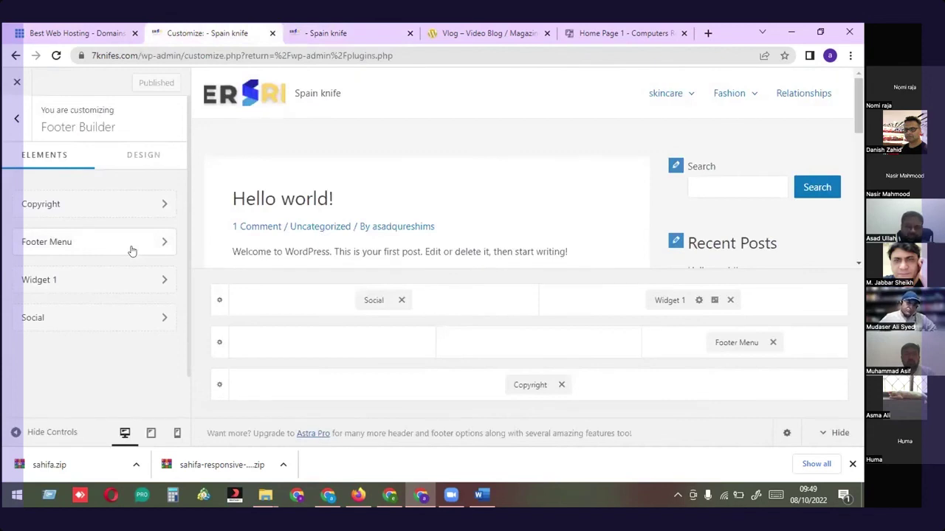
Leave the Footer Builder and open the Main Sidebar widget area in the Widgets settings
left_click(20, 119)
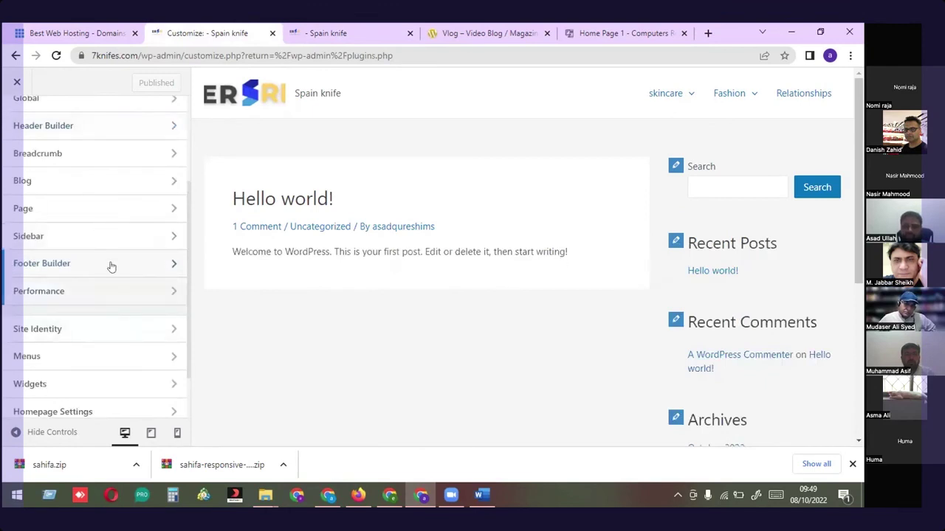
scroll(110, 266, "down", 1)
left_click(57, 318)
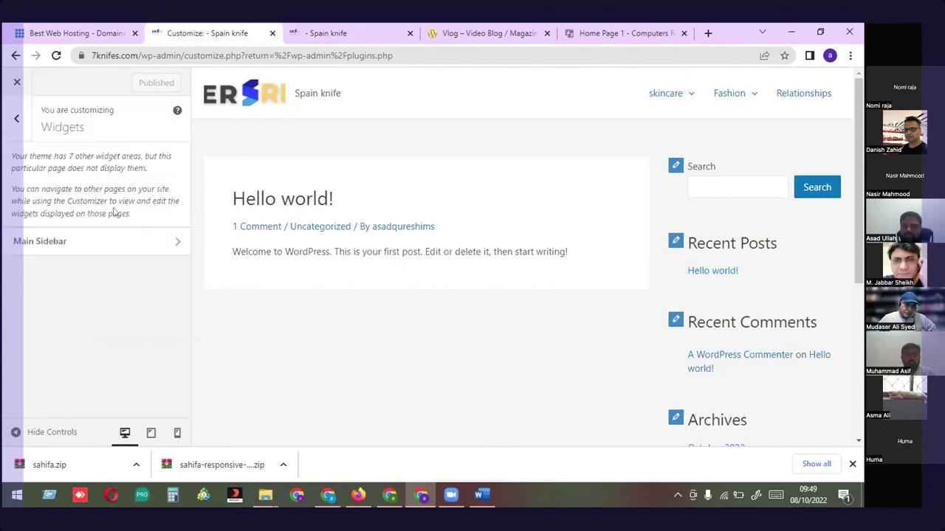
left_click(47, 242)
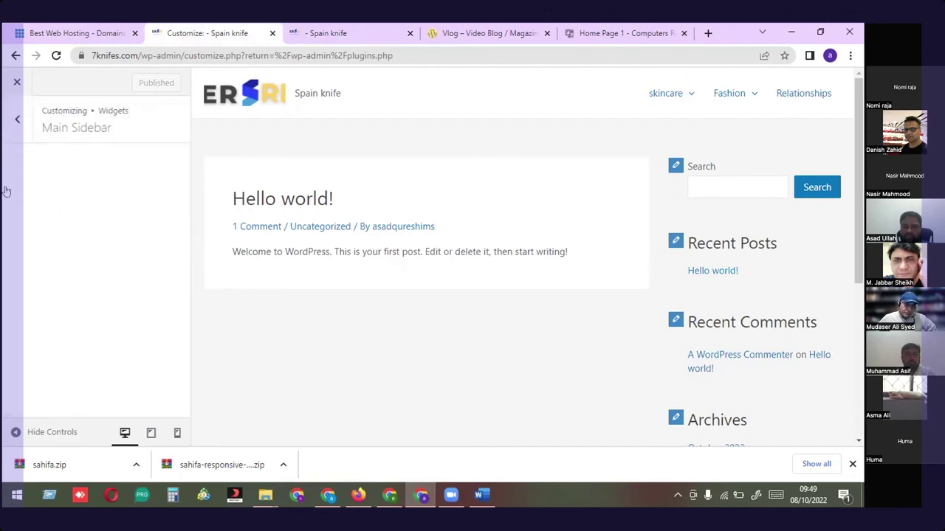
Reopen the Main Sidebar widget area and look over its search, posts, comments, archives and categories widgets in the preview
left_click(18, 132)
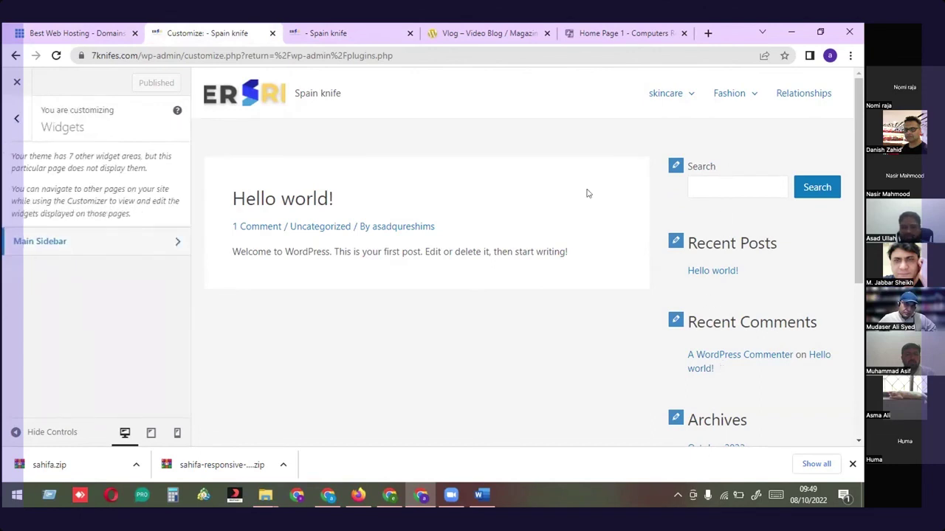
left_click(51, 243)
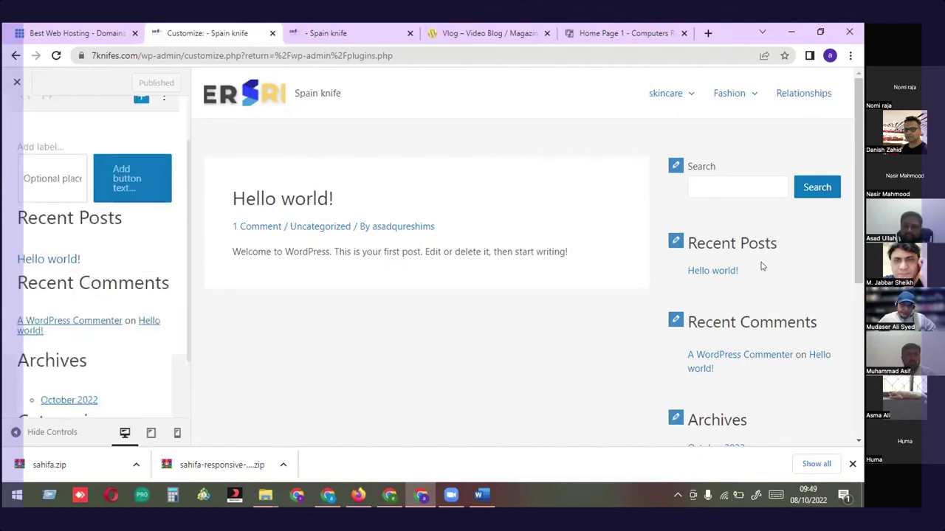
left_click_drag(785, 244, 694, 249)
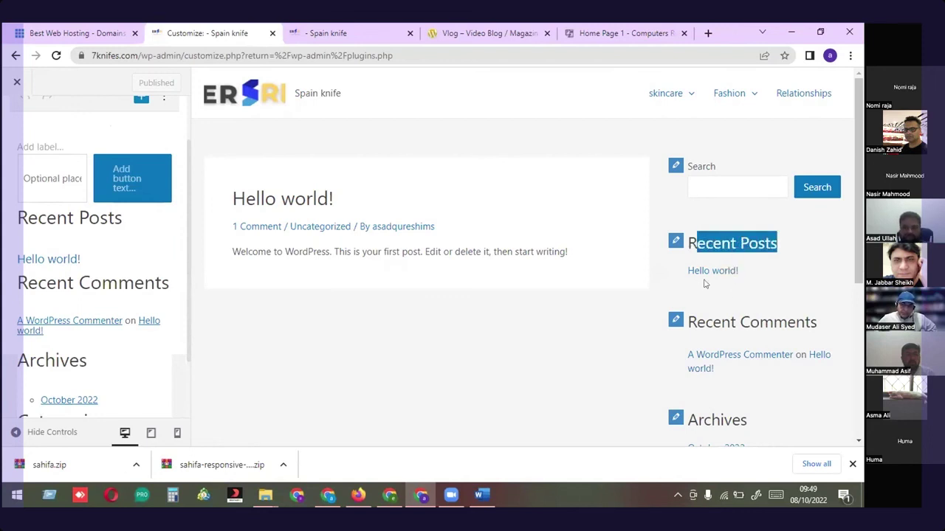
left_click(725, 184)
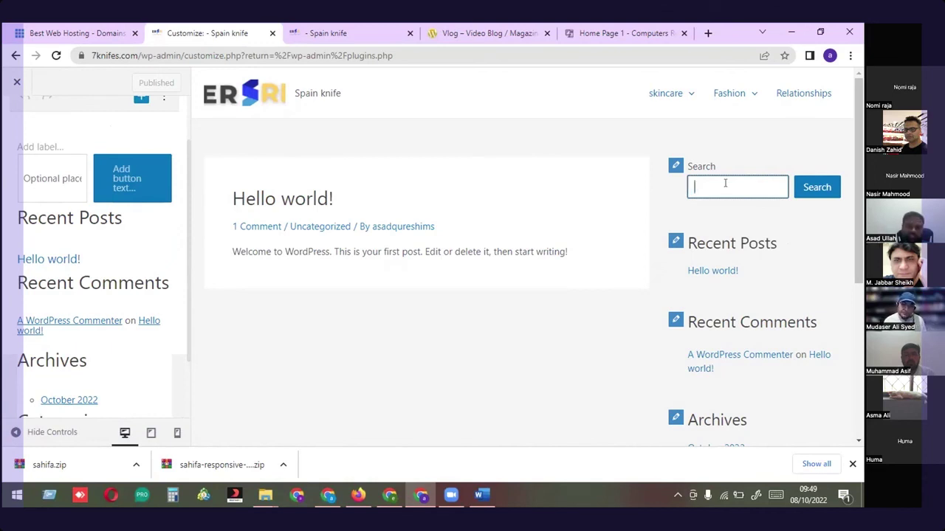
scroll(716, 346, "down", 1)
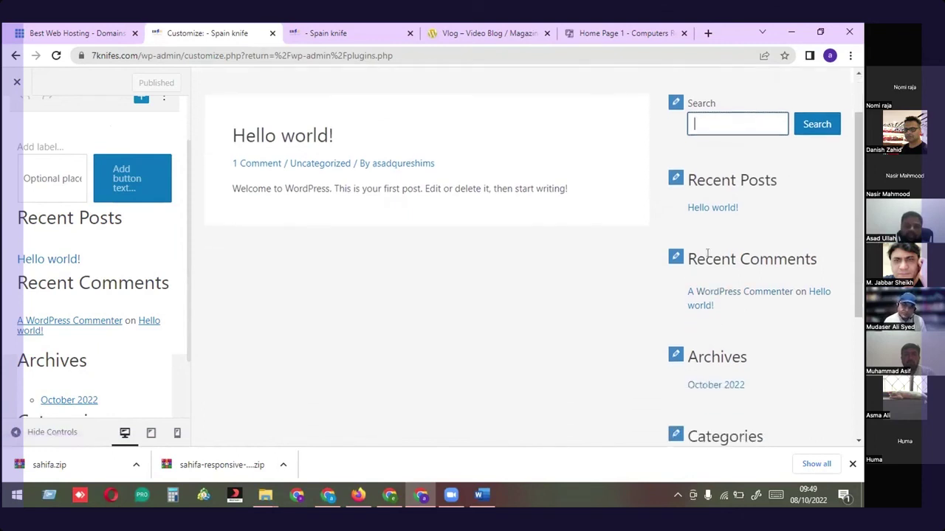
scroll(768, 259, "down", 2)
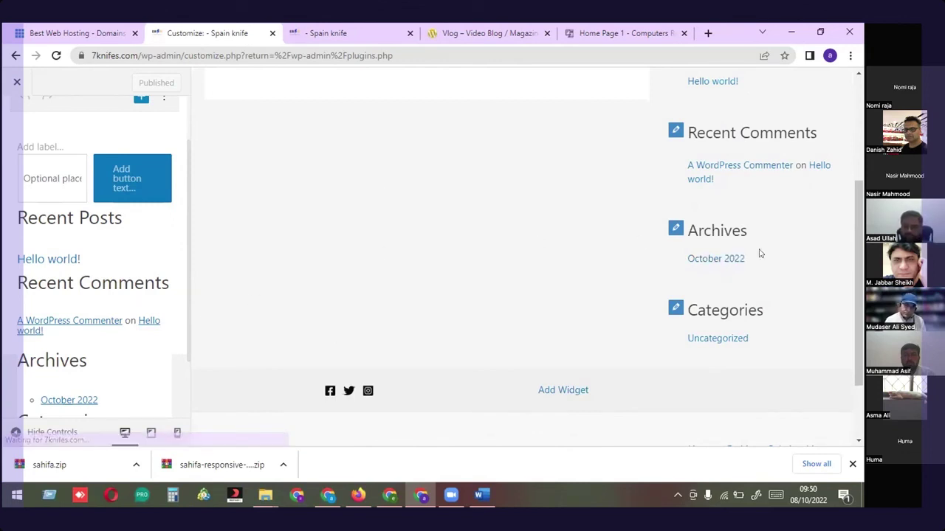
scroll(733, 171, "up", 3)
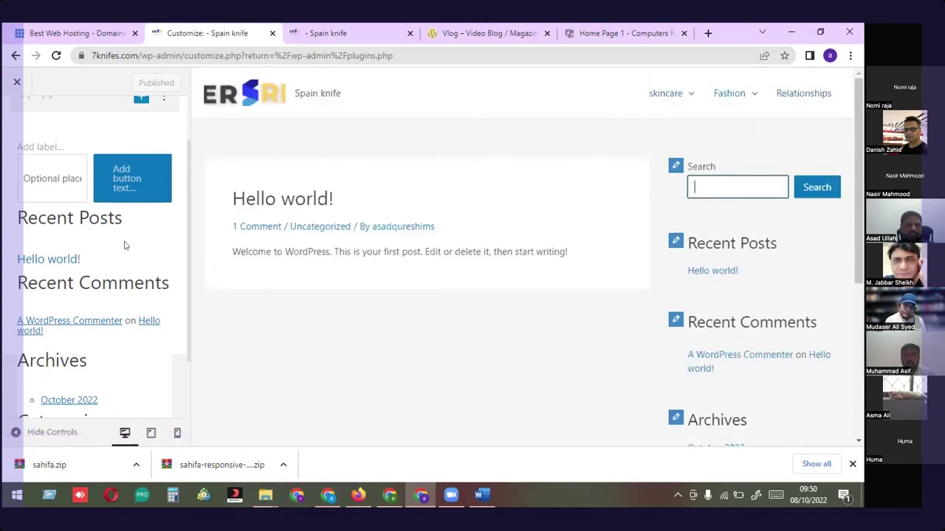
Remove the Recent Comments heading and its comments list from the Main Sidebar widget area
scroll(99, 245, "up", 1)
scroll(98, 245, "down", 2)
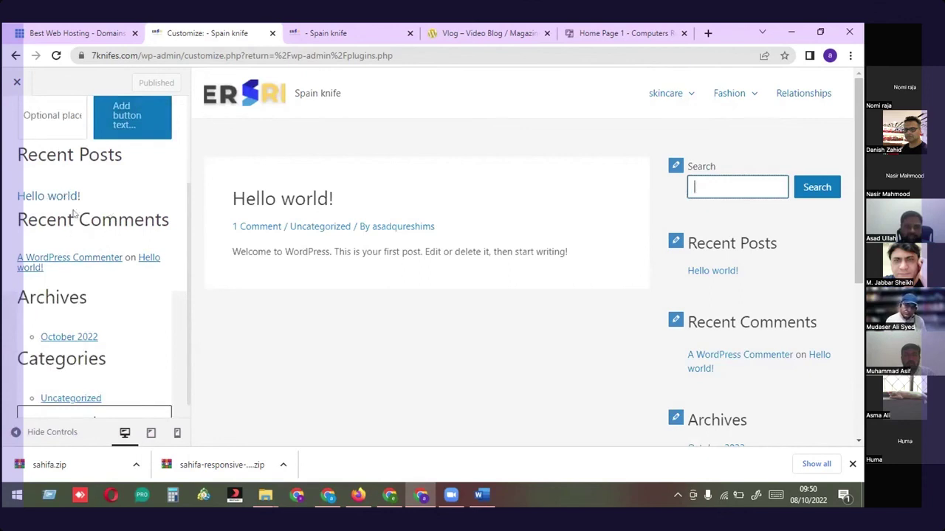
left_click_drag(88, 195, 74, 269)
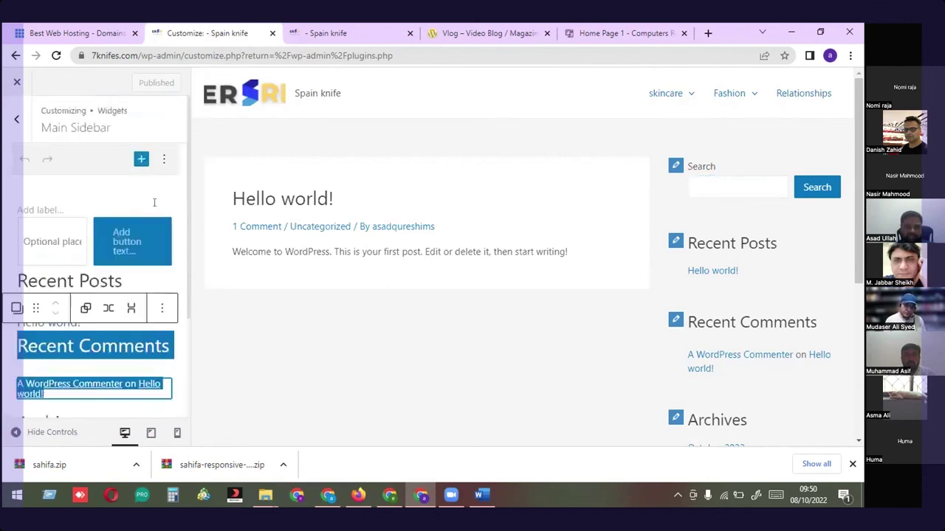
left_click(162, 308)
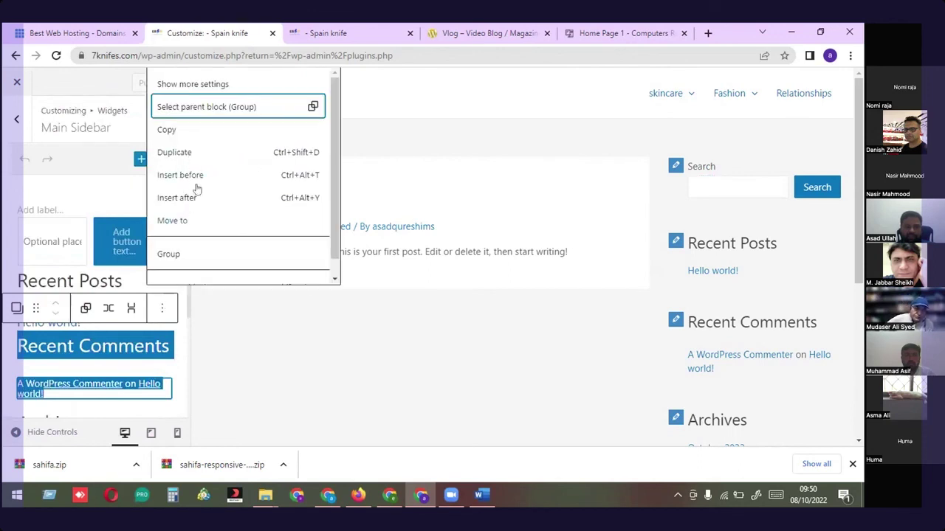
scroll(195, 201, "down", 1)
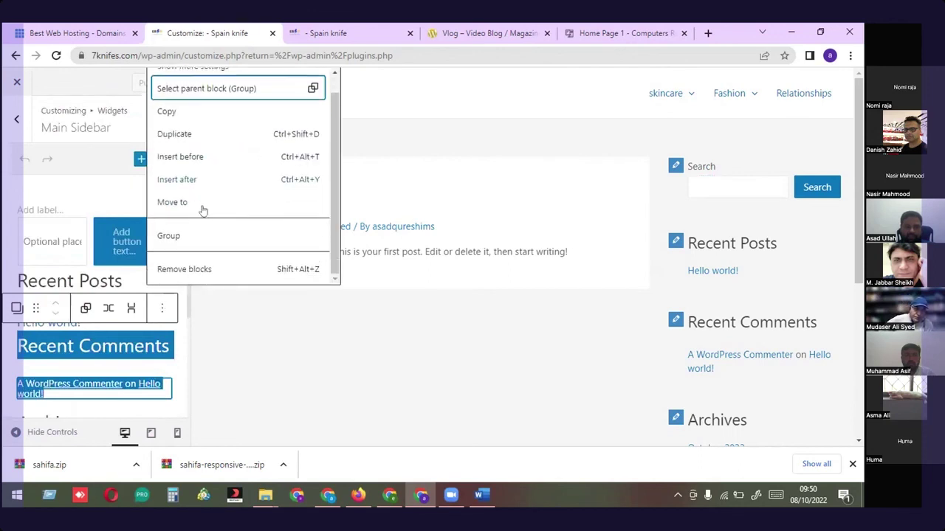
left_click(197, 270)
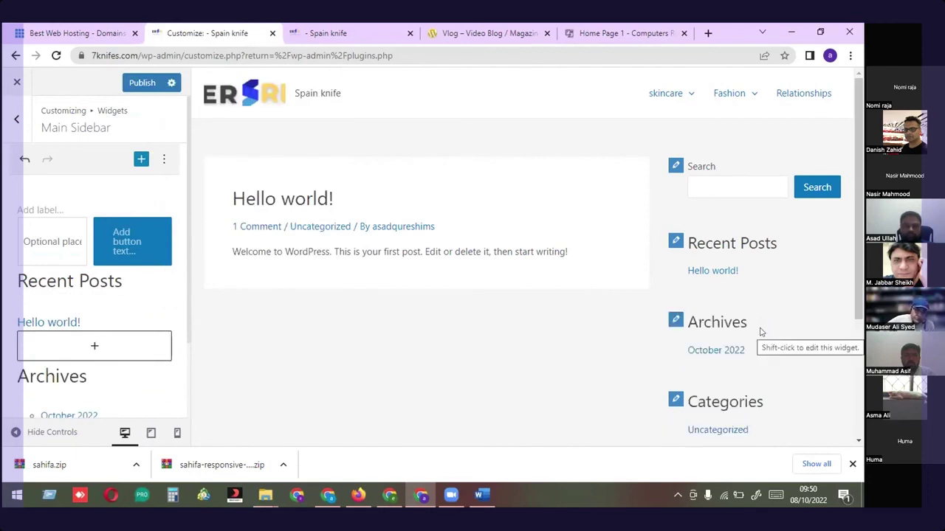
Browse the full block library and insert a WPForms block into the empty group between Recent Posts and Archives
left_click(95, 346)
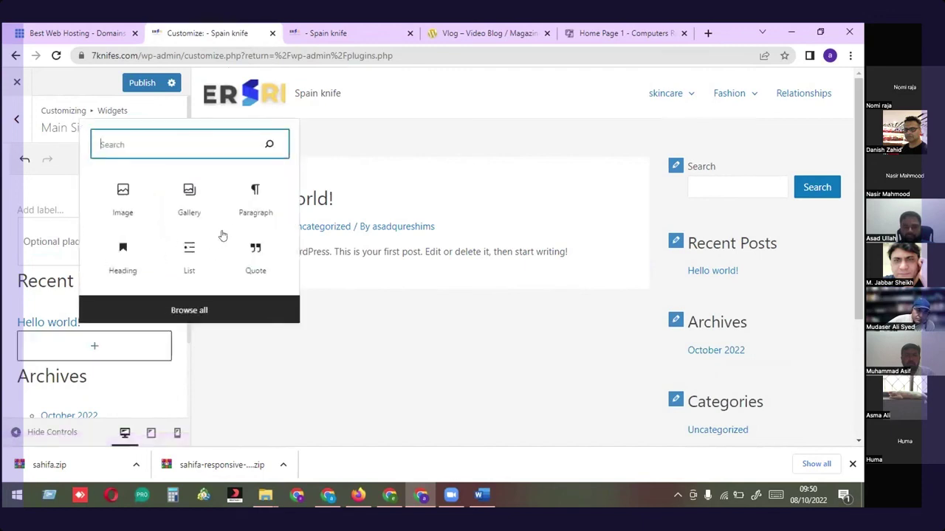
left_click(200, 313)
left_click(198, 310)
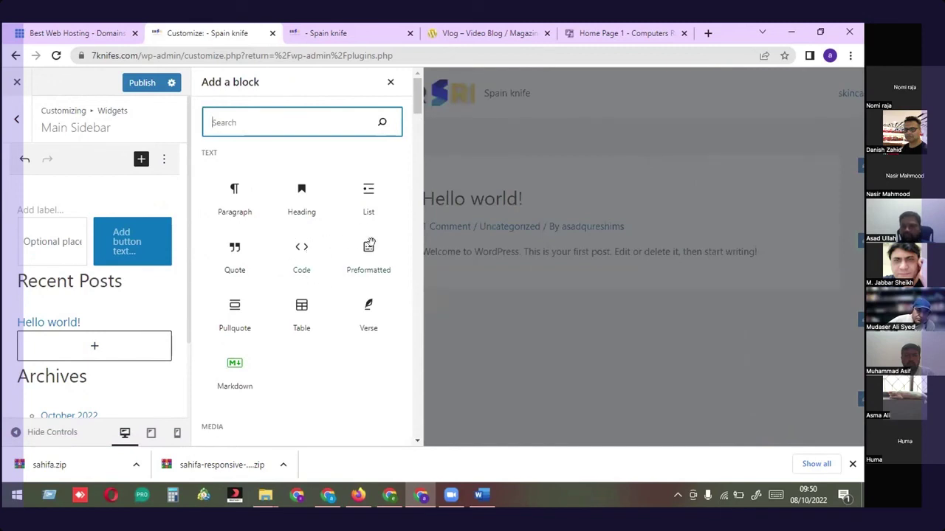
scroll(375, 261, "down", 4)
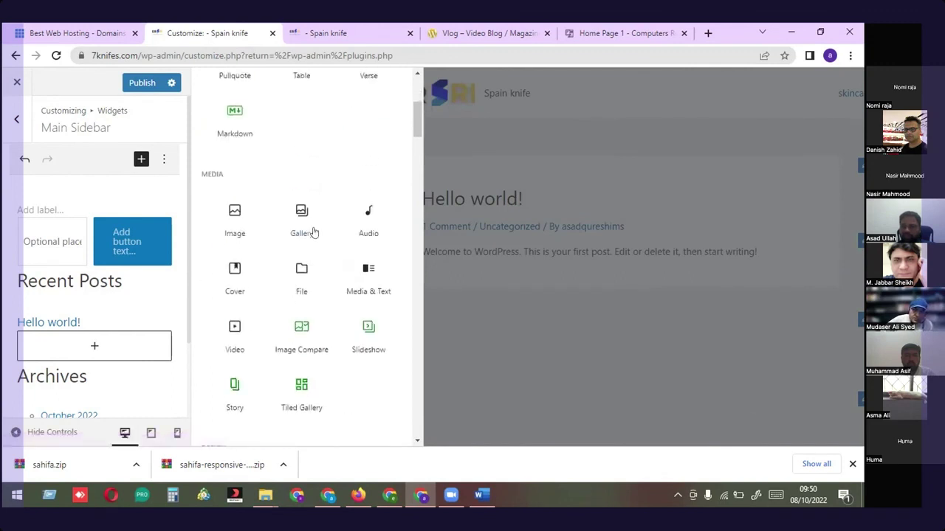
scroll(354, 236, "down", 2)
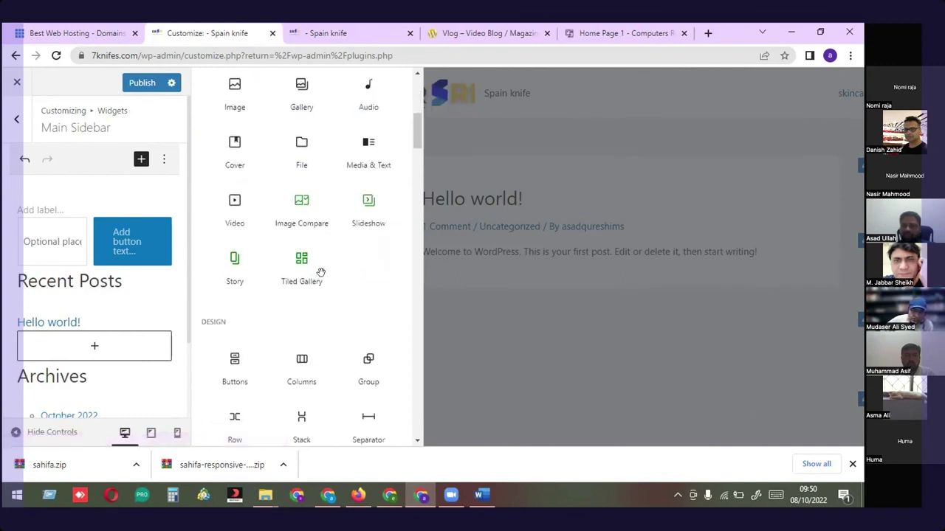
scroll(322, 280, "down", 1)
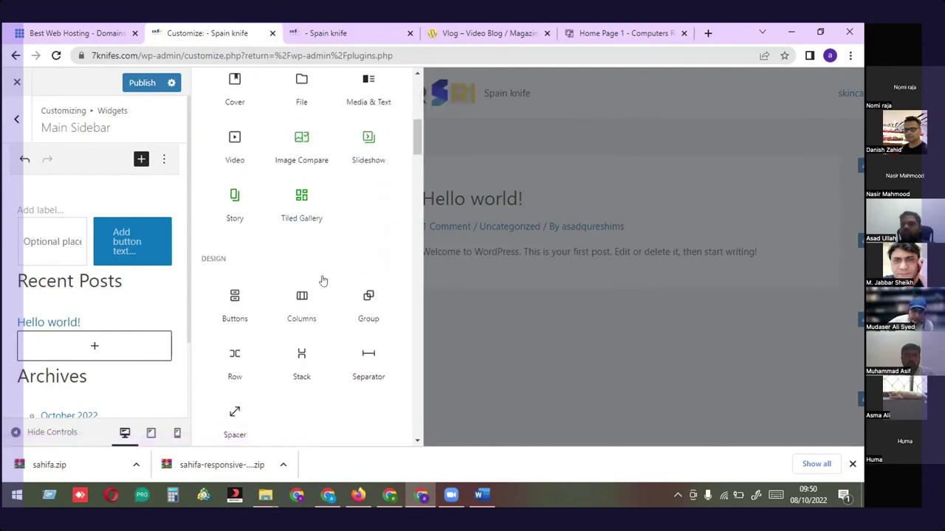
scroll(323, 281, "down", 3)
scroll(326, 280, "down", 2)
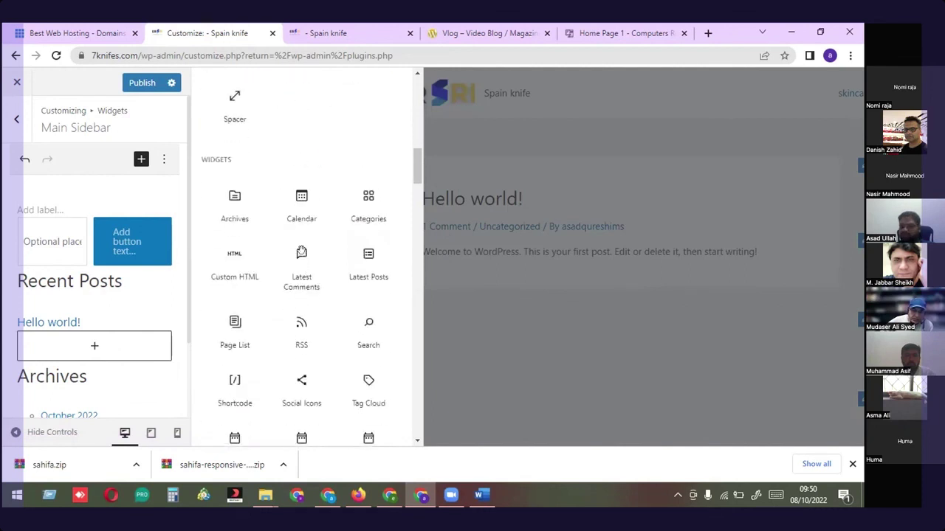
scroll(398, 285, "down", 2)
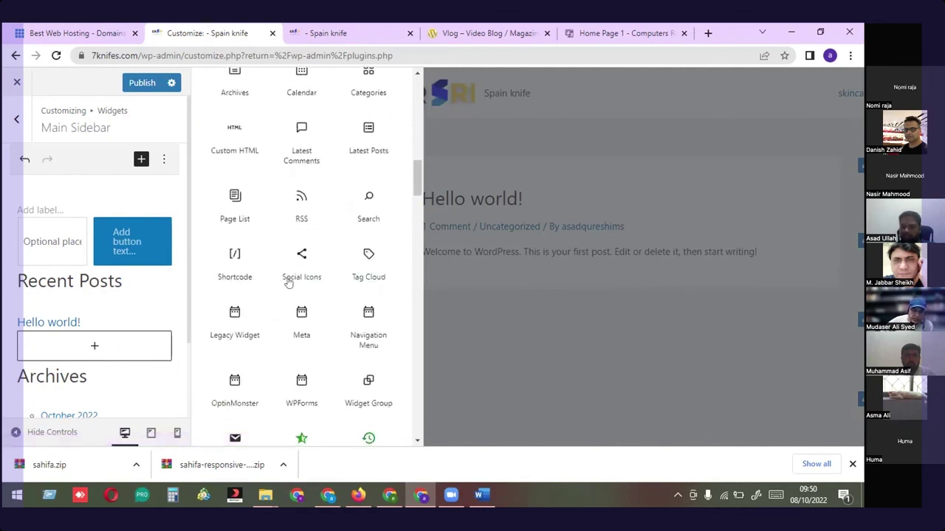
scroll(300, 281, "down", 2)
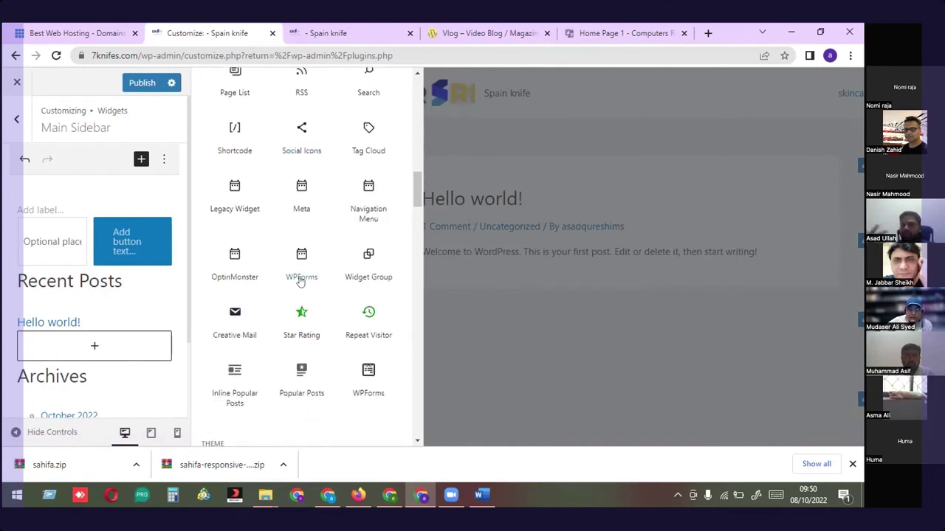
left_click(368, 371)
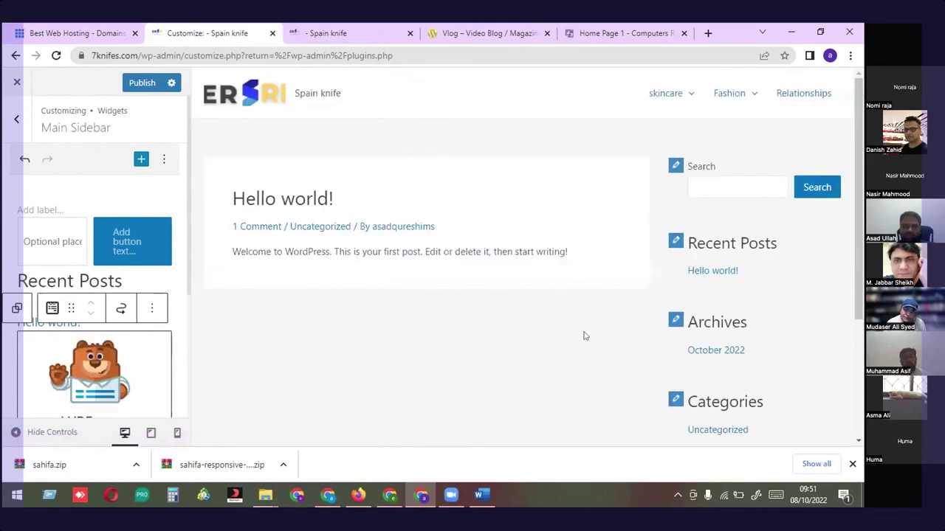
Check which forms can be selected in the new WPForms block of the Main Sidebar
scroll(177, 345, "down", 3)
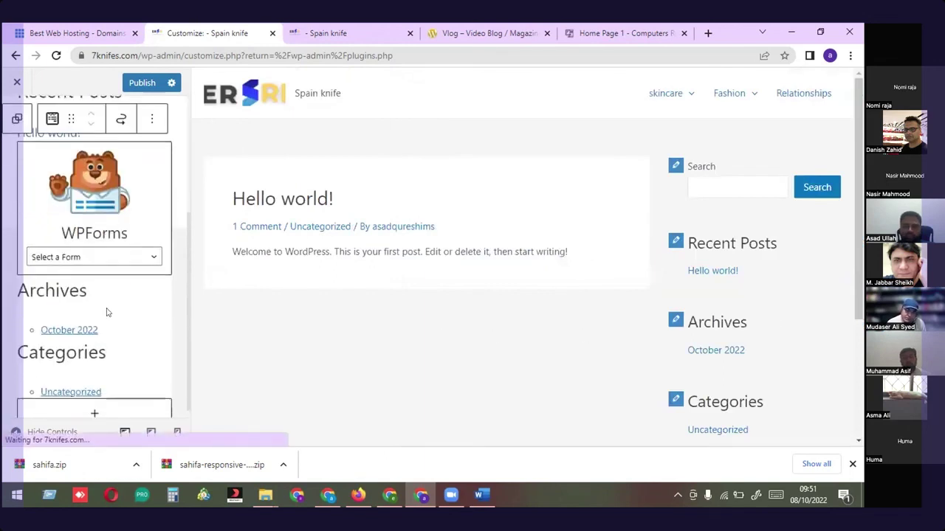
left_click(102, 259)
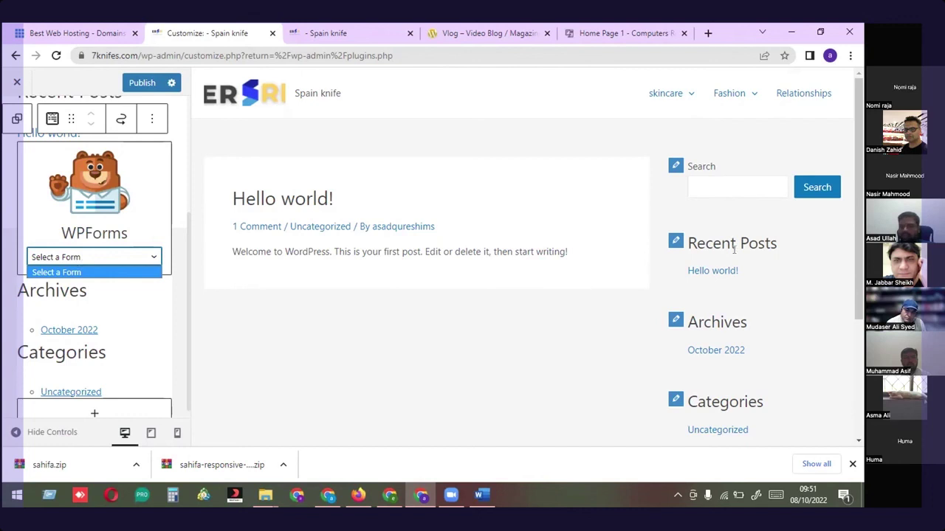
scroll(107, 295, "up", 2)
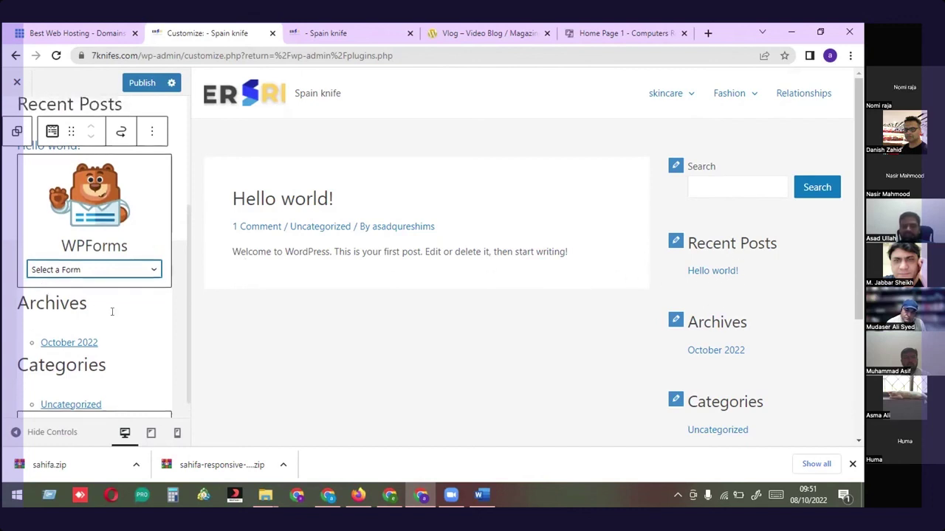
scroll(87, 362, "down", 2)
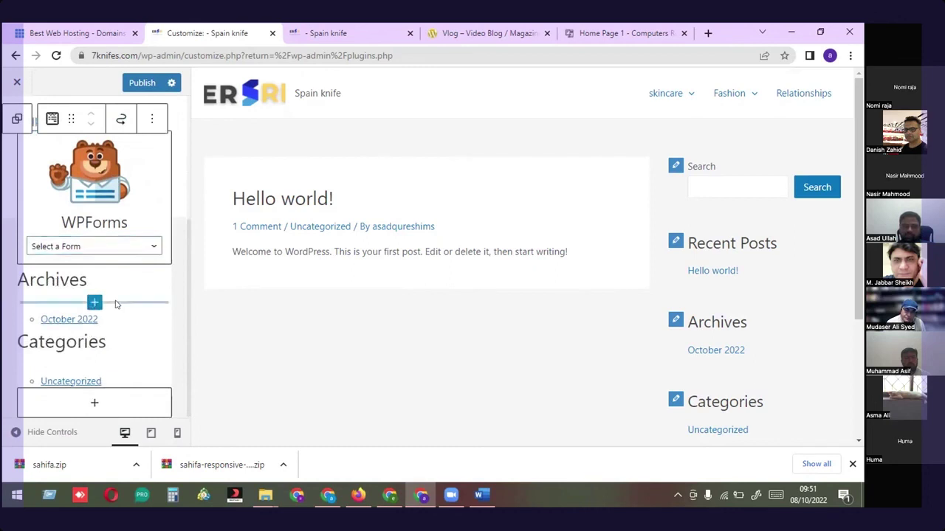
left_click(93, 303)
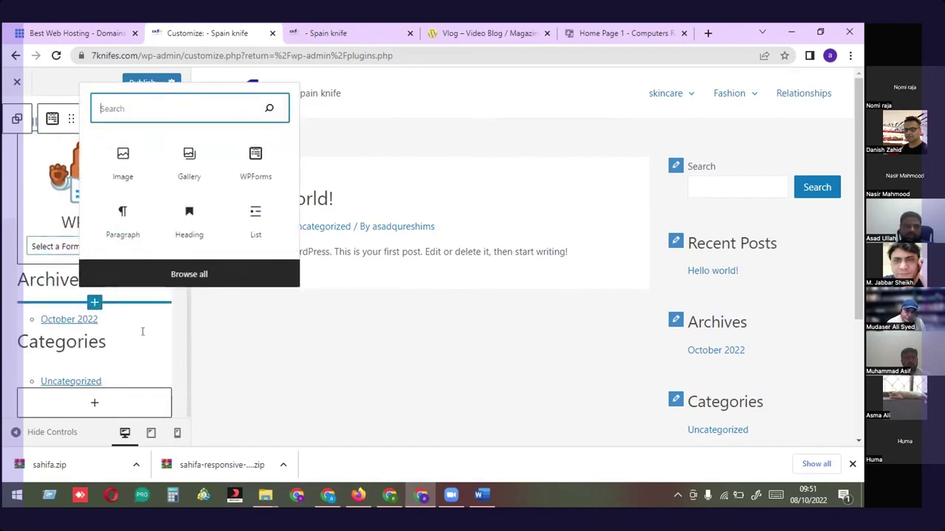
left_click(105, 338)
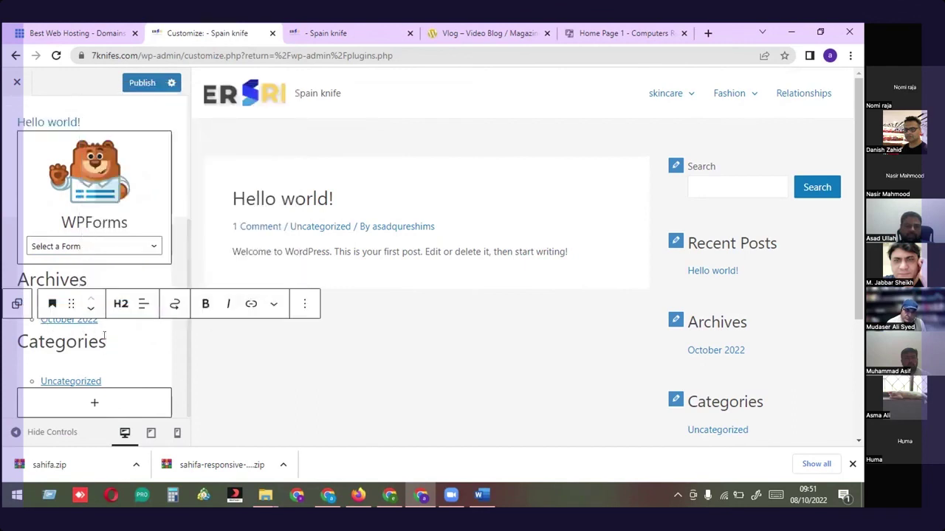
left_click(304, 304)
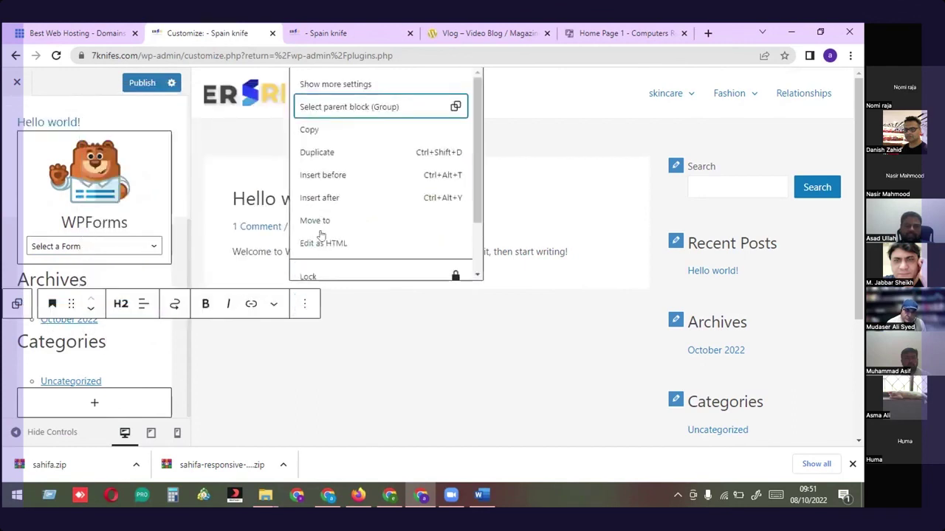
left_click(110, 386)
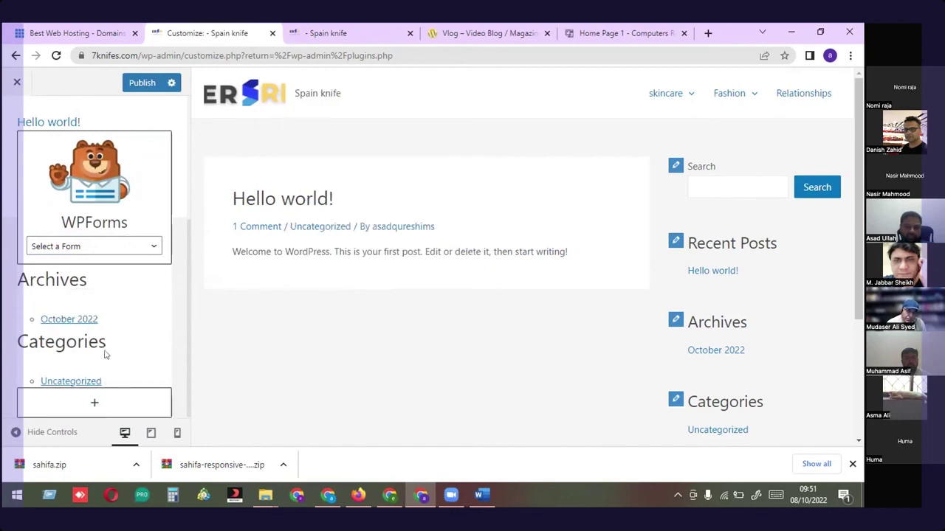
Review the order of the Main Sidebar blocks from the search block down to Categories and compare it with the preview
scroll(100, 310, "up", 3)
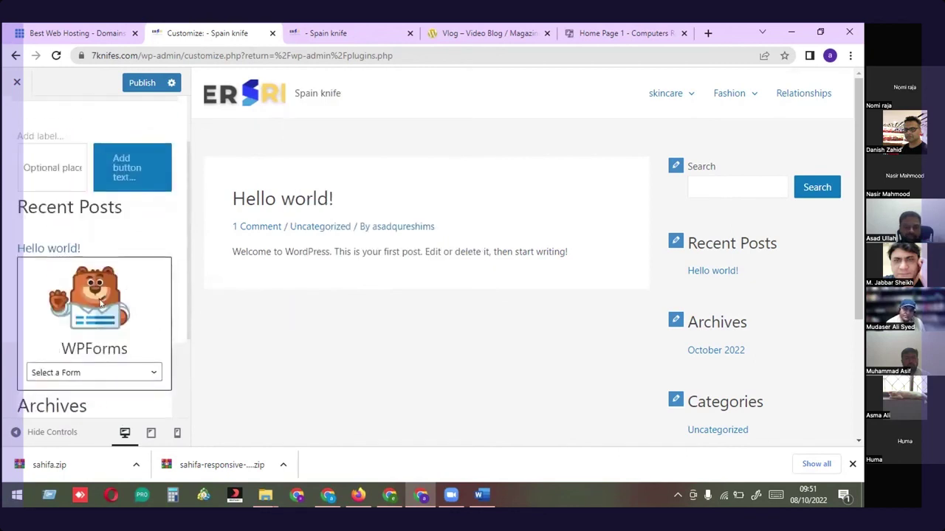
scroll(102, 316, "down", 3)
scroll(76, 271, "up", 3)
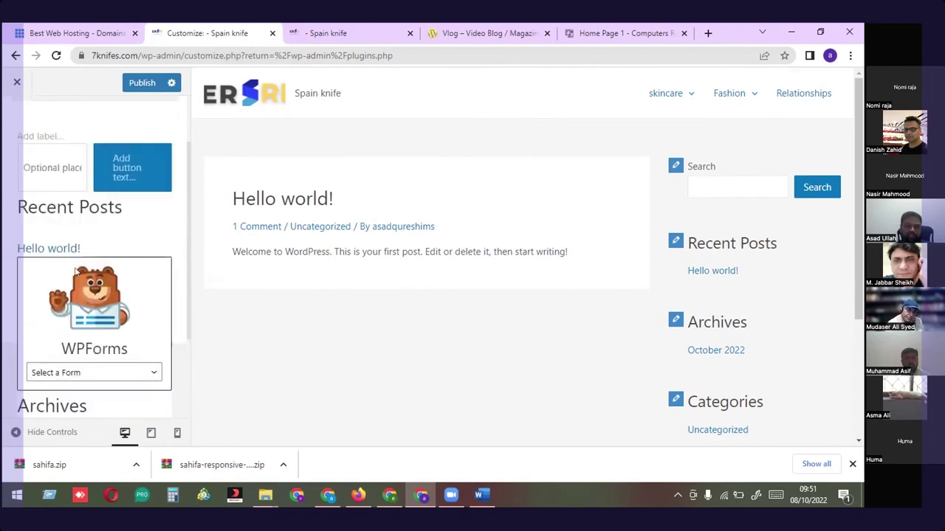
scroll(78, 291, "down", 3)
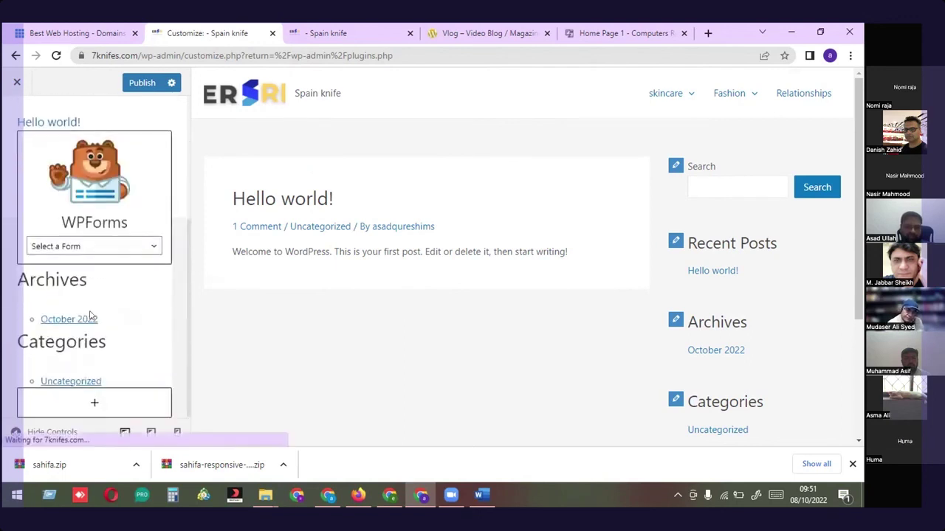
scroll(91, 312, "up", 2)
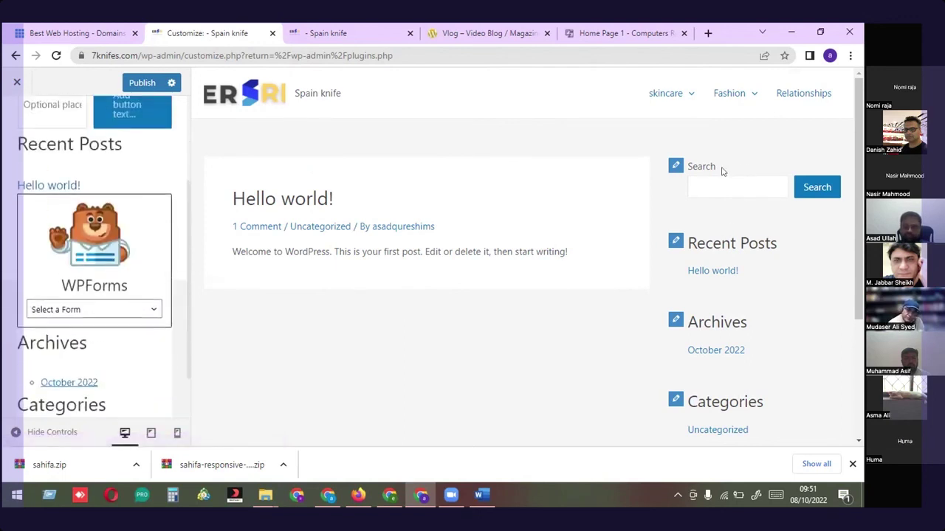
scroll(747, 362, "down", 3)
scroll(724, 283, "up", 3)
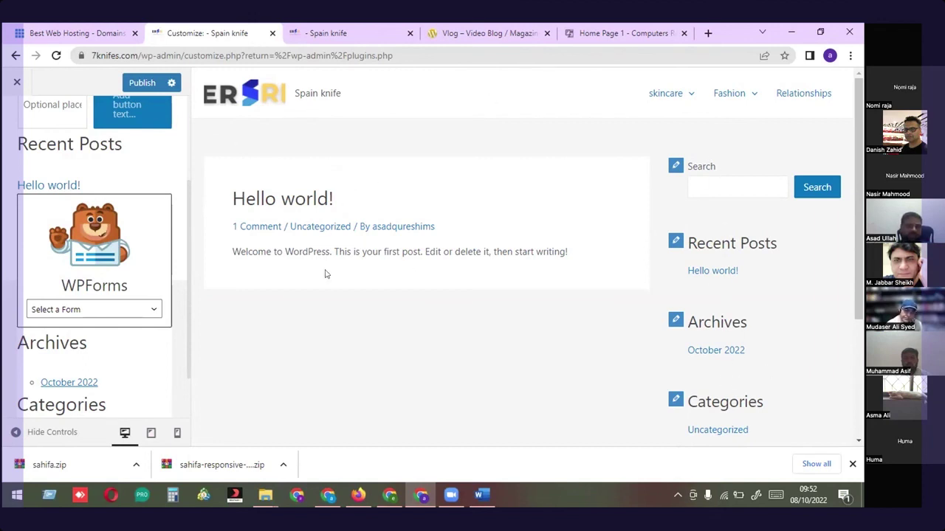
scroll(136, 290, "up", 2)
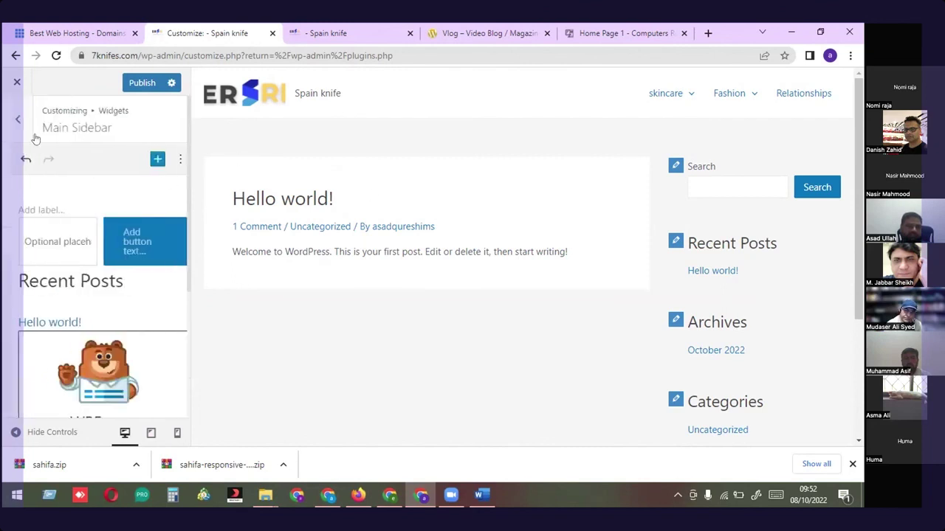
Open the Homepage Settings of the customizer and compare the homepage display options with the live Spain knife site
left_click(16, 121)
left_click(13, 118)
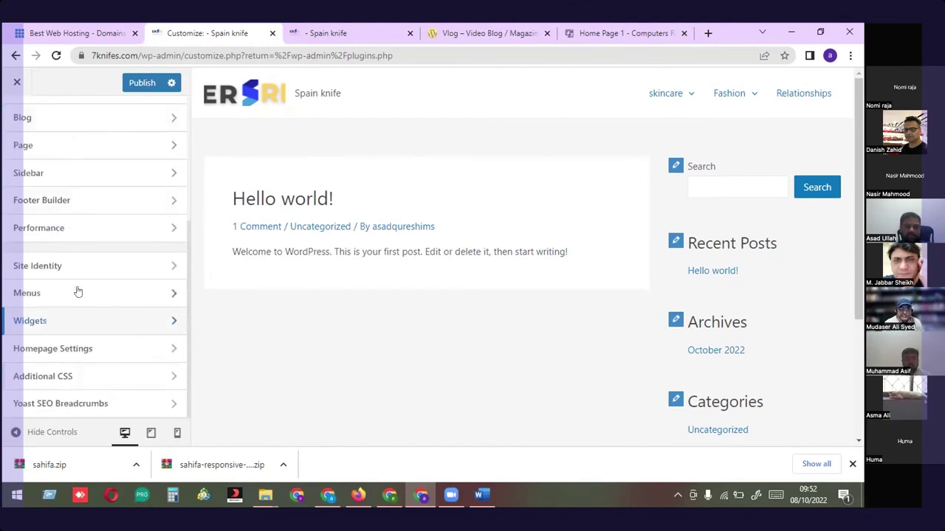
left_click(61, 349)
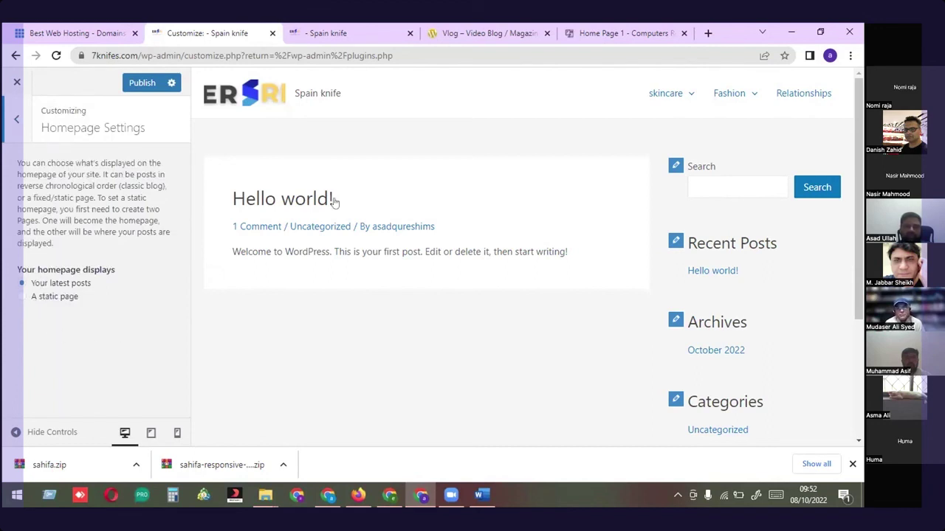
left_click(361, 30)
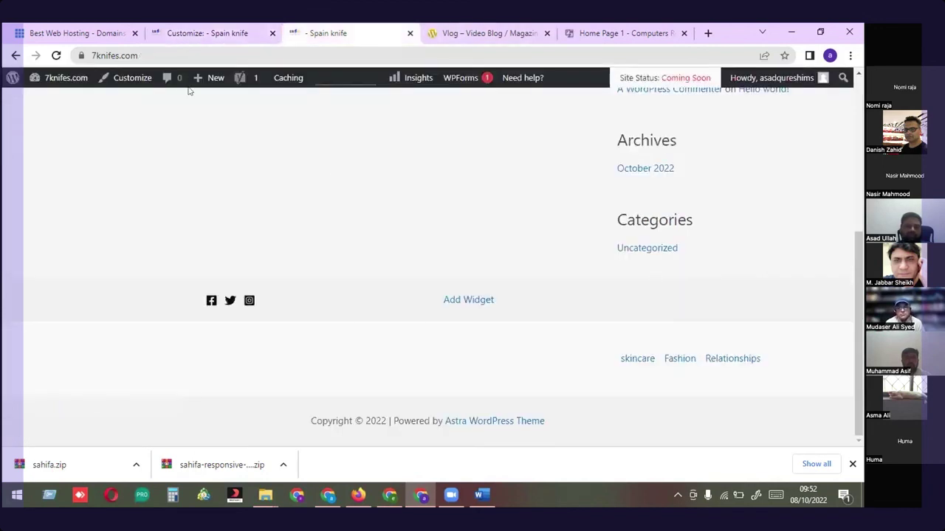
left_click(210, 29)
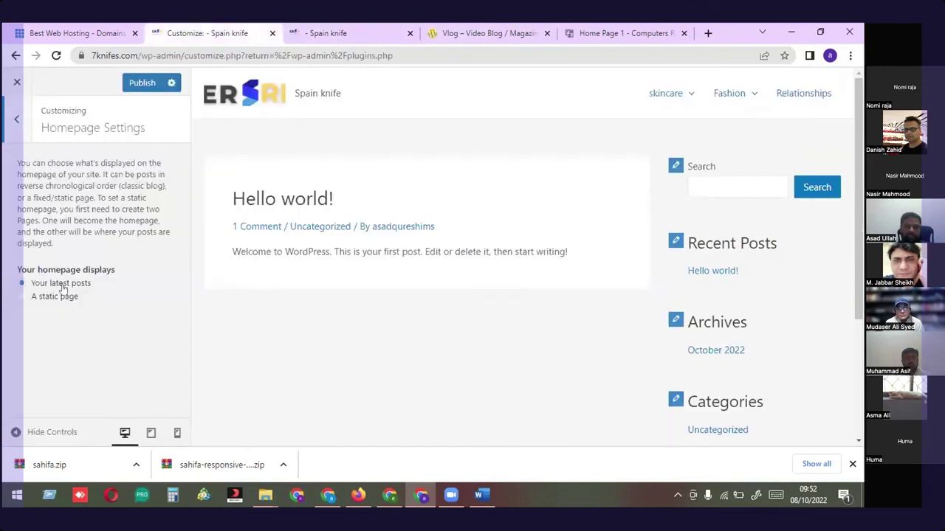
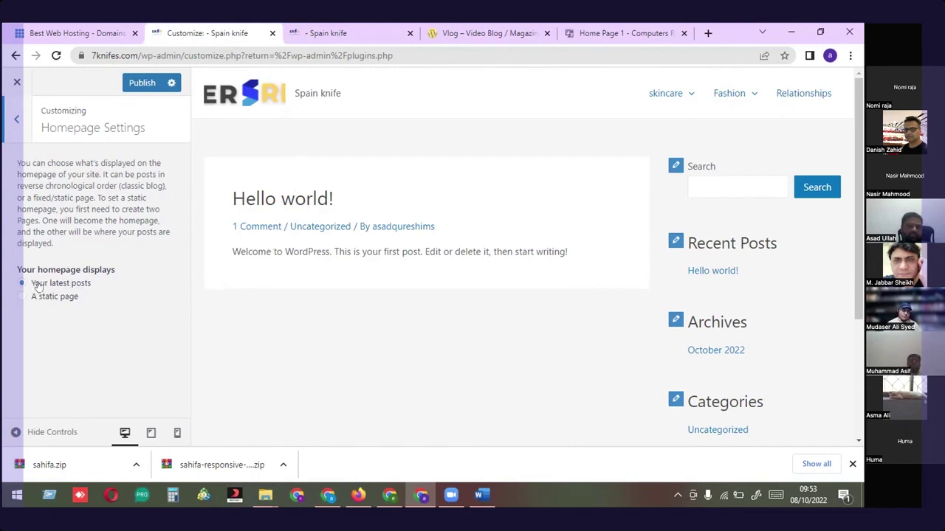
Try a static page as the homepage display, check which pages can be selected, and revert to the latest posts
left_click(51, 297)
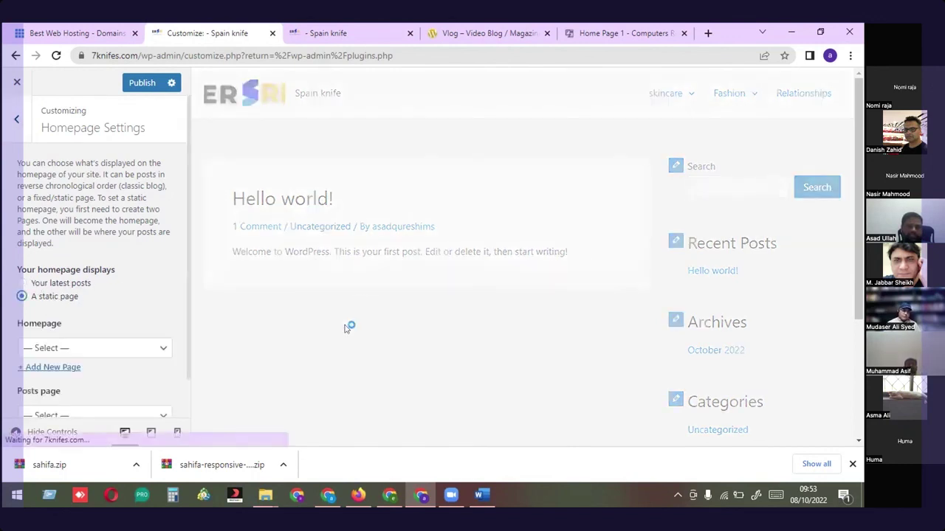
left_click(90, 351)
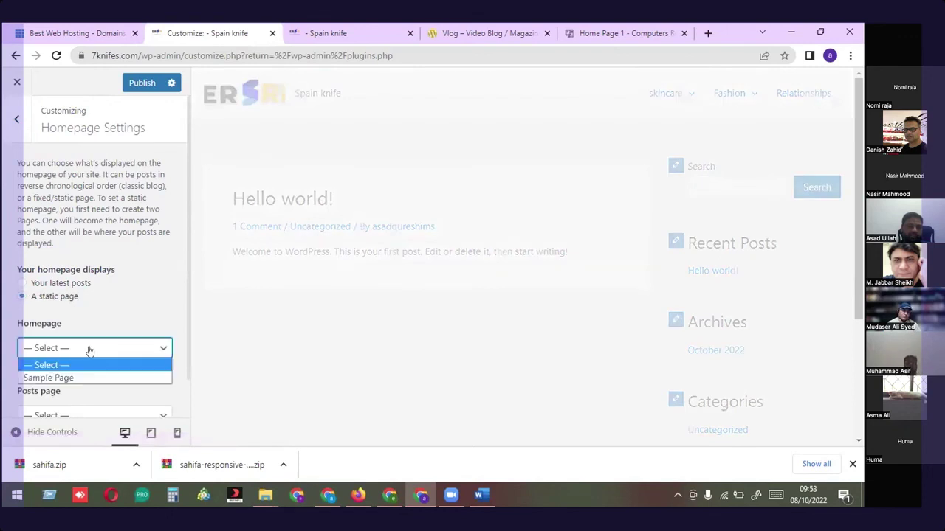
left_click(109, 284)
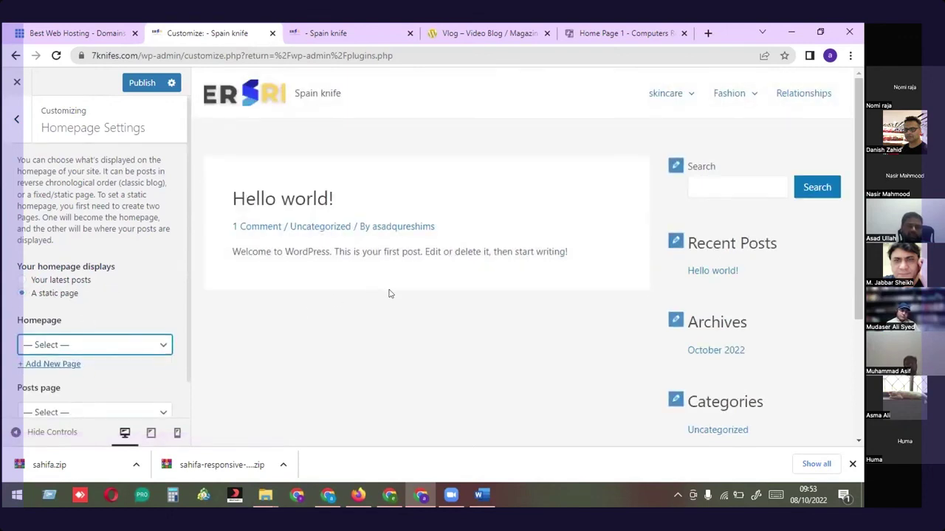
left_click(74, 282)
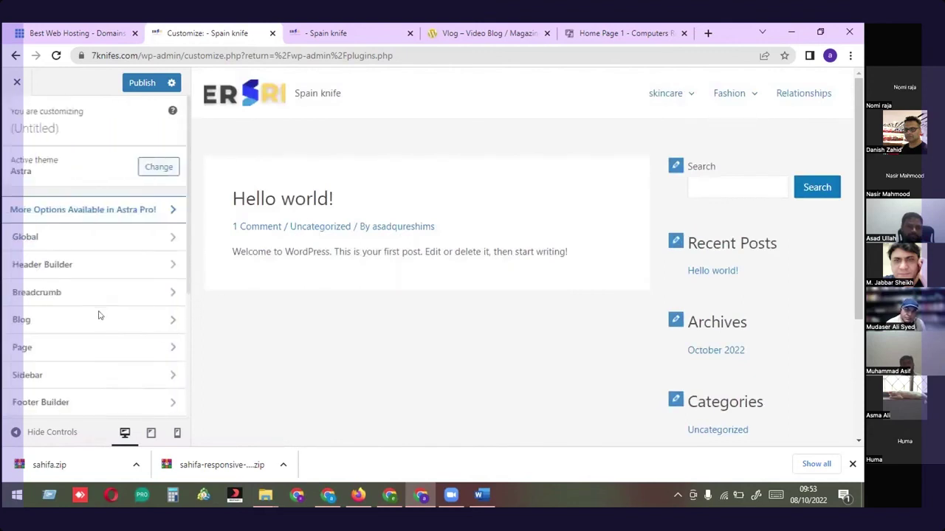
Close the theme customizer and discard the unpublished changes
scroll(100, 315, "down", 3)
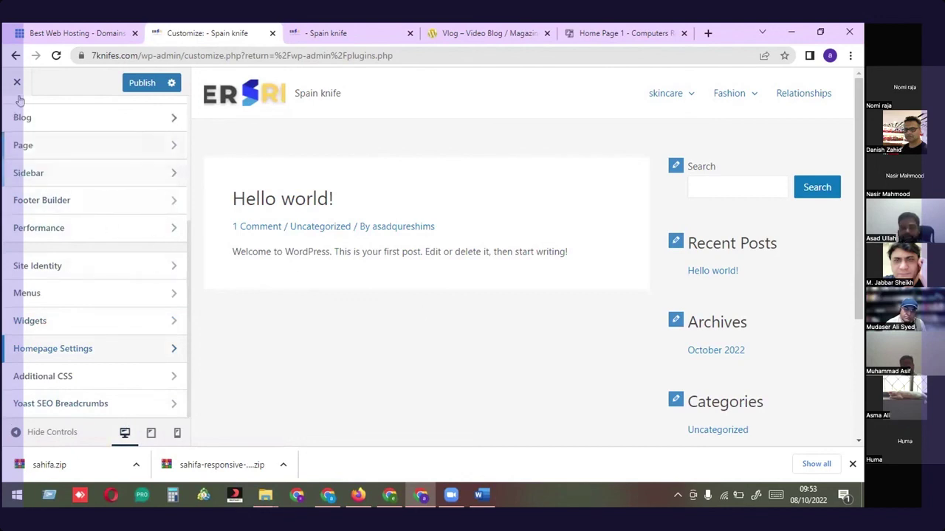
scroll(59, 221, "up", 3)
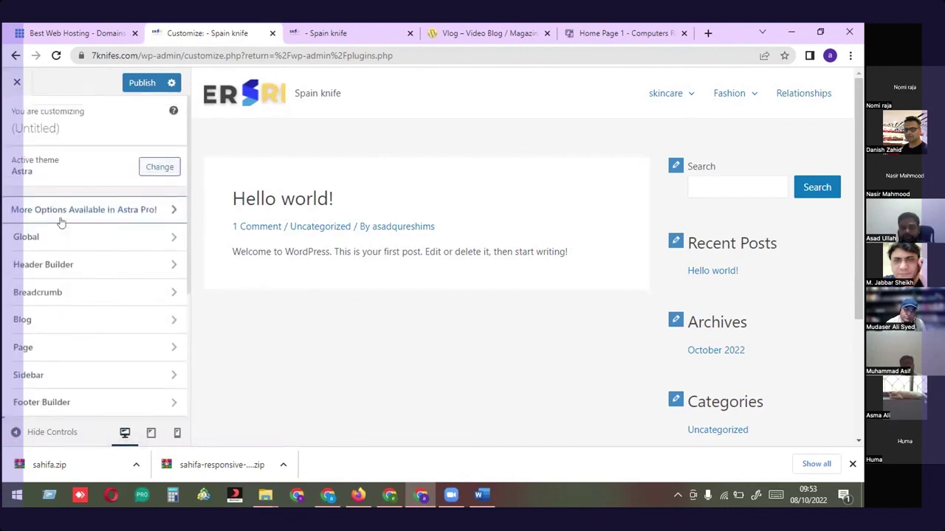
left_click(17, 83)
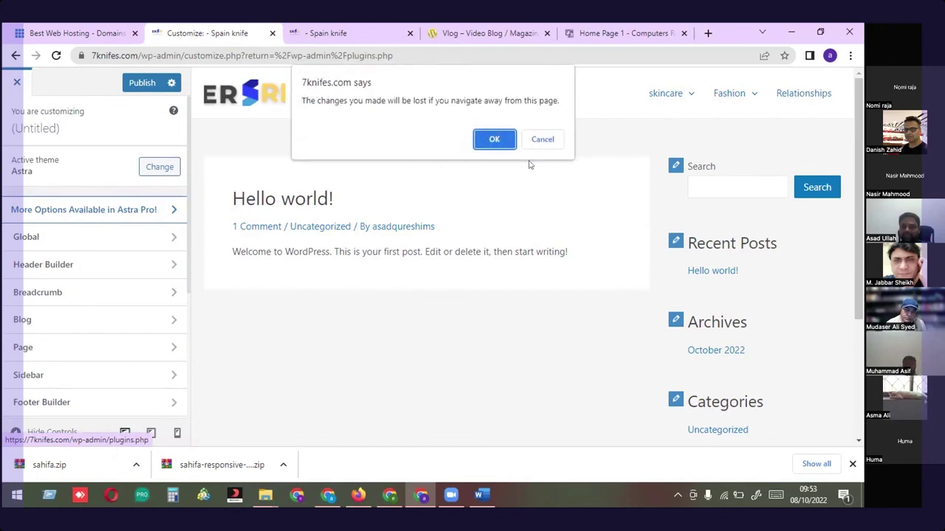
left_click(495, 139)
Look through the Plugins page, from the Jetpack questionnaire down to the plugin setup notices, and review the admin sections
scroll(475, 327, "down", 3)
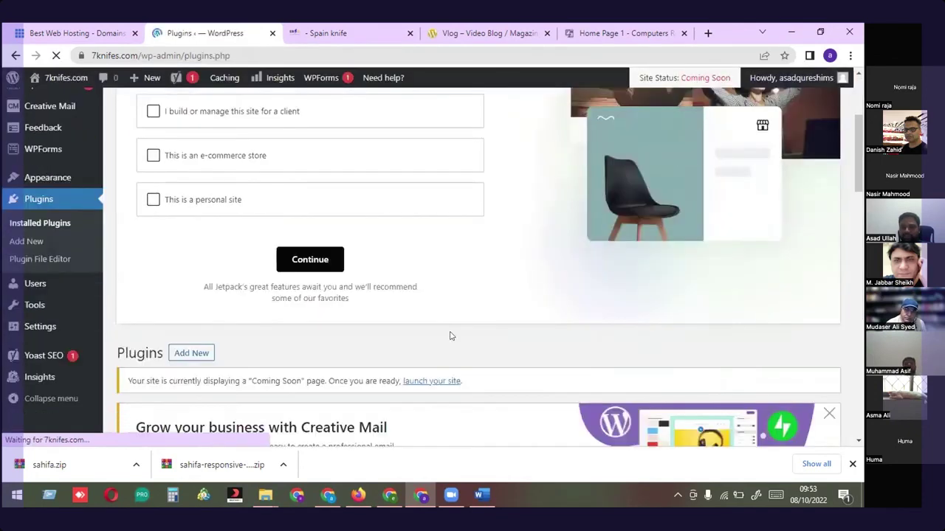
scroll(438, 342, "down", 5)
scroll(31, 254, "up", 5)
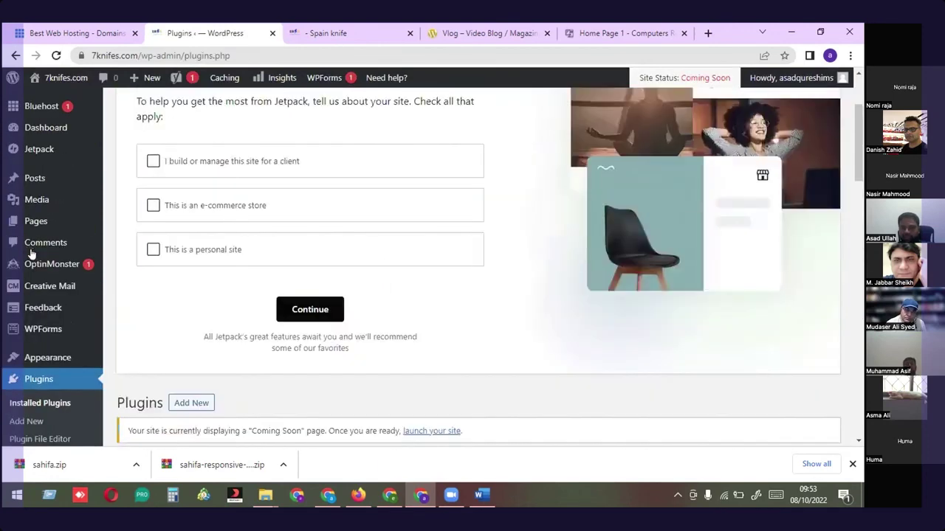
scroll(29, 244, "up", 2)
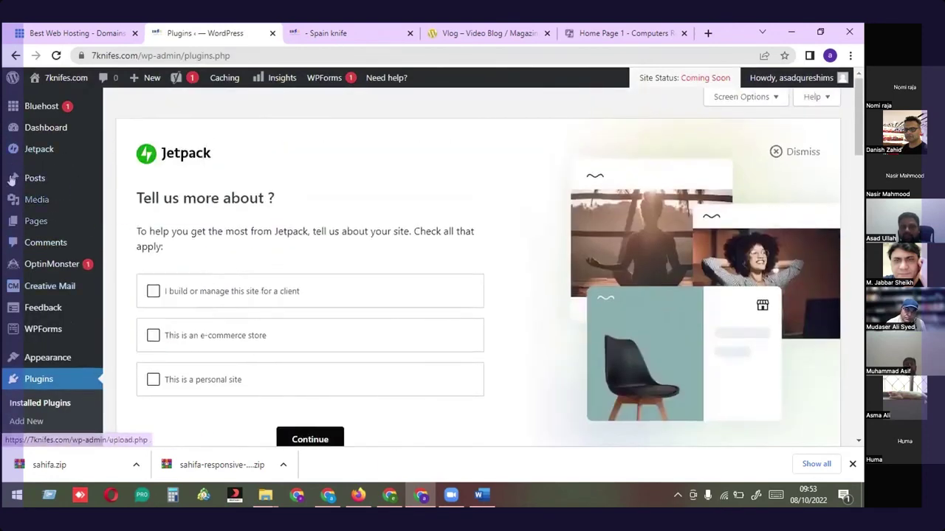
scroll(413, 284, "down", 1)
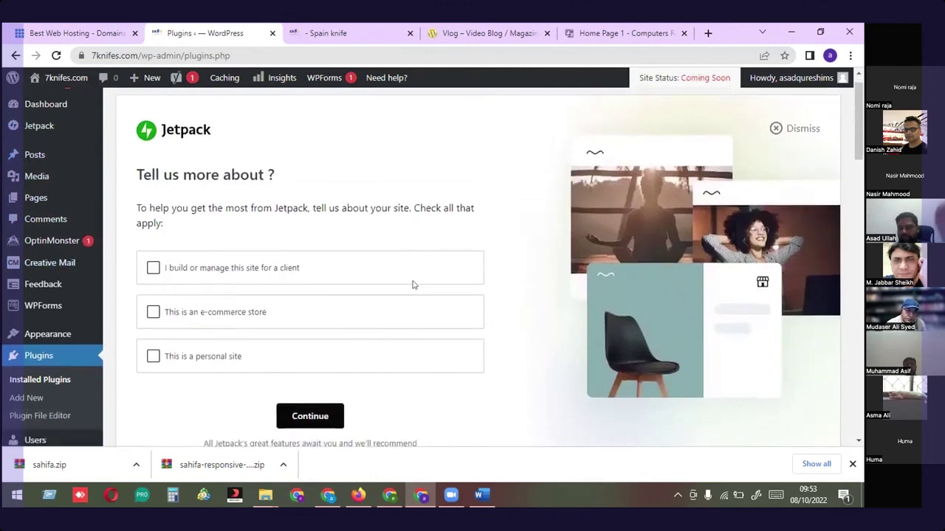
scroll(413, 285, "down", 2)
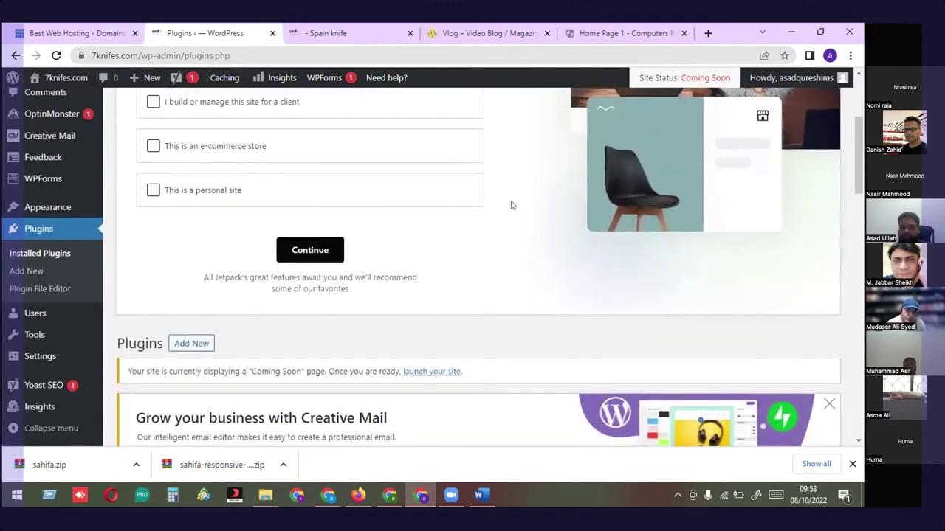
scroll(360, 219, "up", 1)
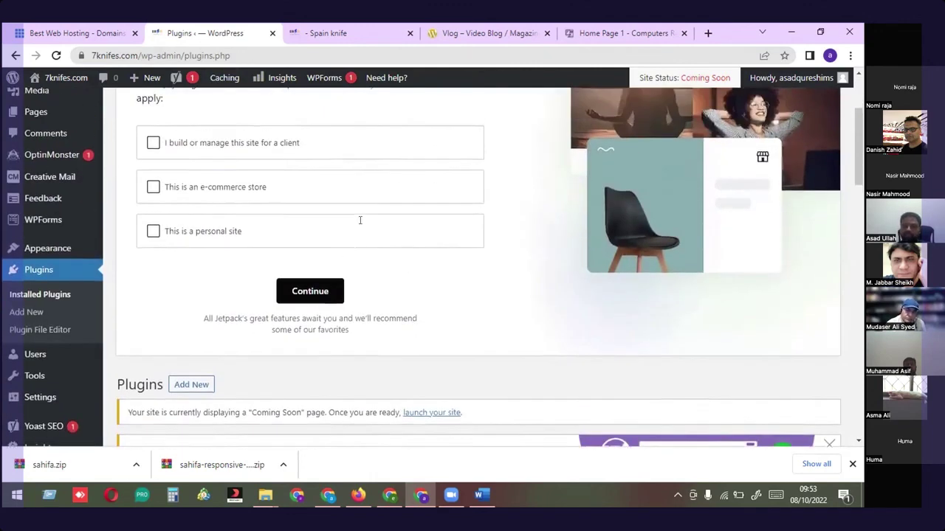
scroll(359, 223, "up", 2)
scroll(443, 281, "down", 3)
scroll(427, 274, "up", 3)
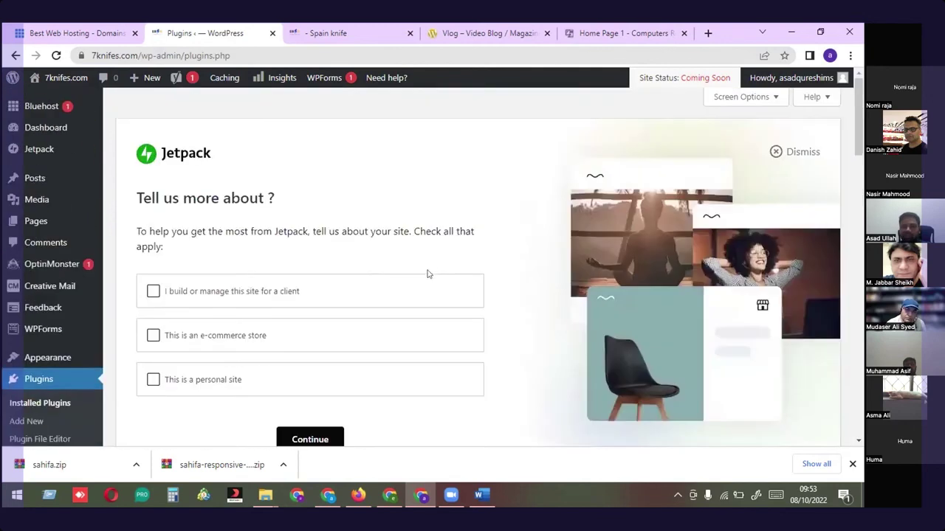
scroll(299, 251, "down", 3)
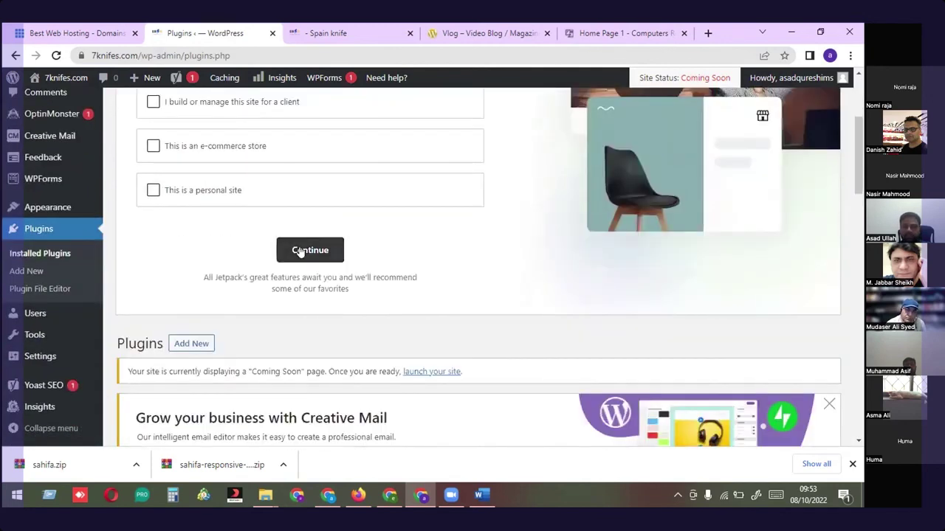
scroll(37, 265, "down", 3)
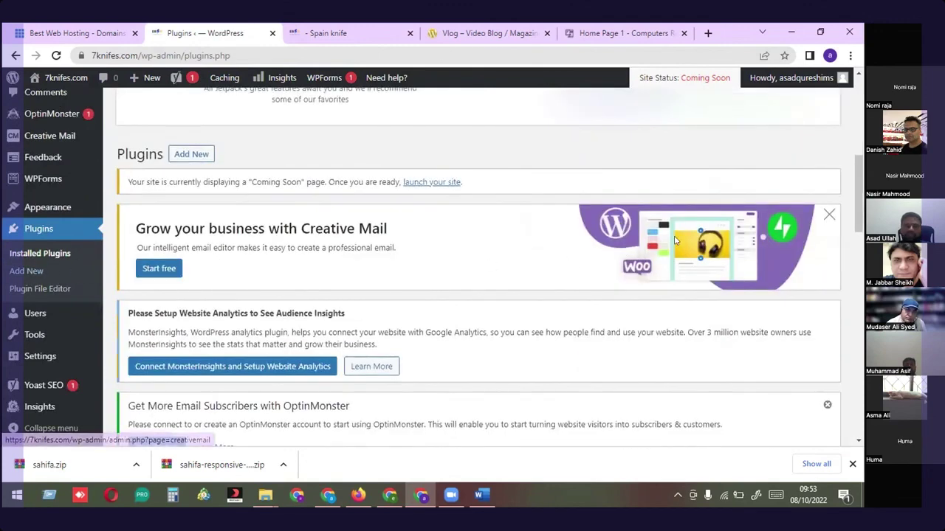
scroll(674, 241, "up", 1)
scroll(674, 241, "up", 1)
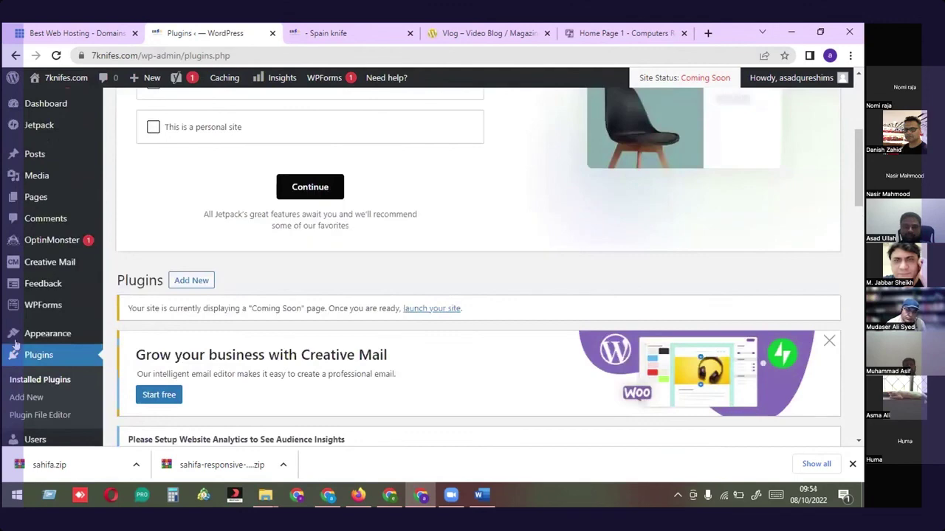
scroll(17, 221, "up", 2)
Open the list of all posts and review the existing Hello world! entry with its row actions
mouse_move(35, 178)
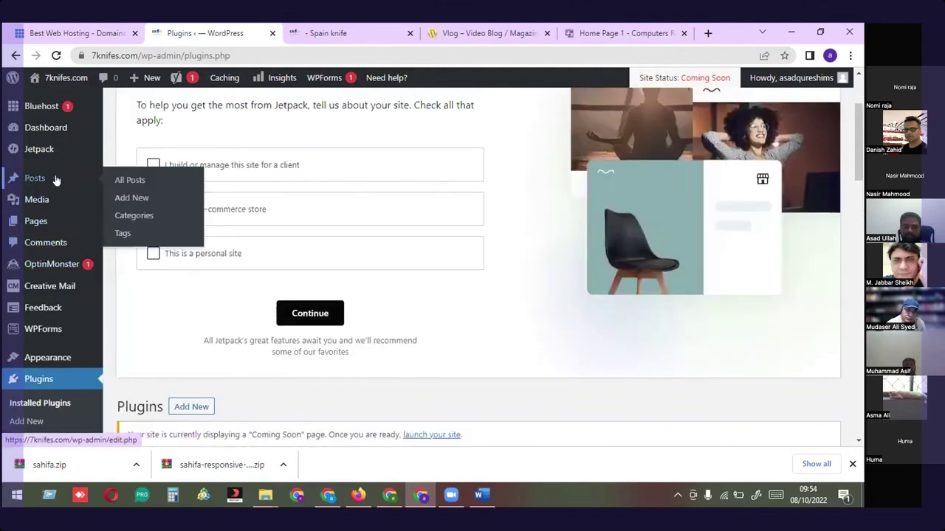
left_click(129, 181)
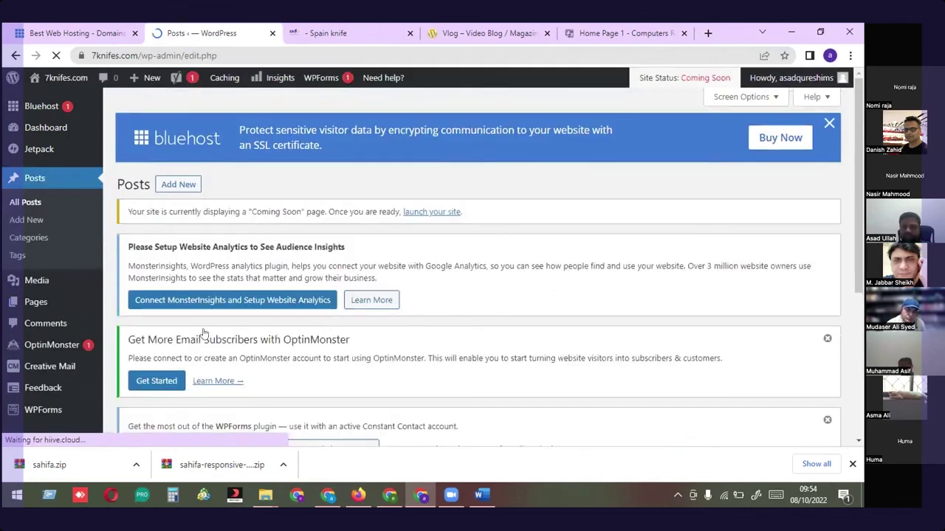
scroll(151, 324, "down", 4)
scroll(170, 312, "down", 1)
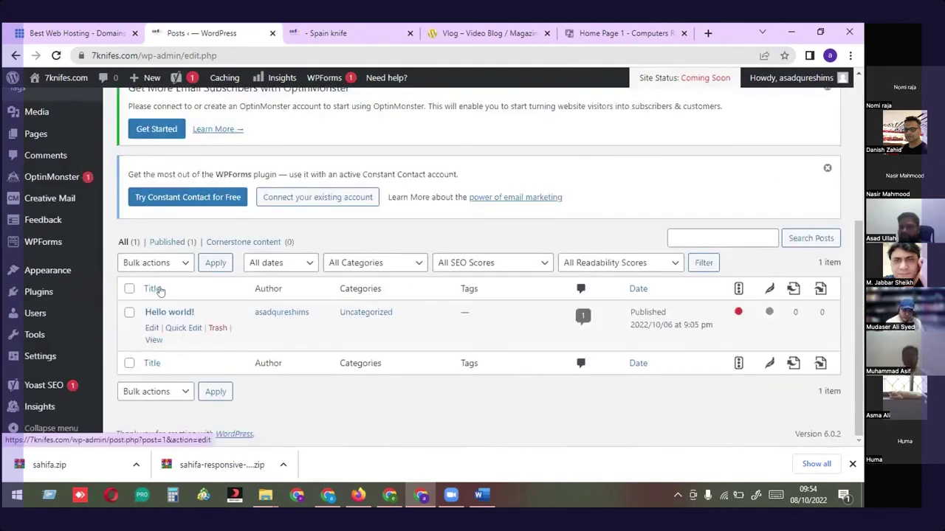
scroll(197, 321, "up", 1)
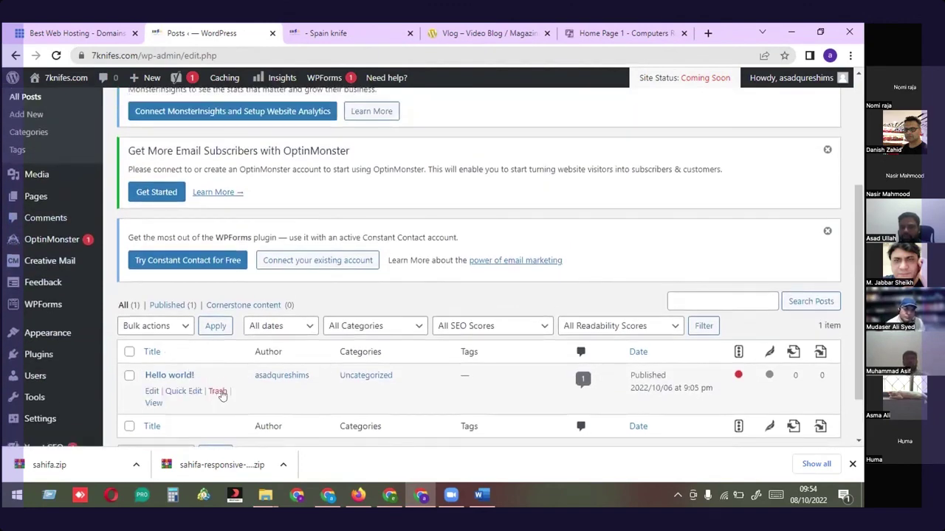
scroll(241, 270, "up", 1)
scroll(240, 270, "up", 1)
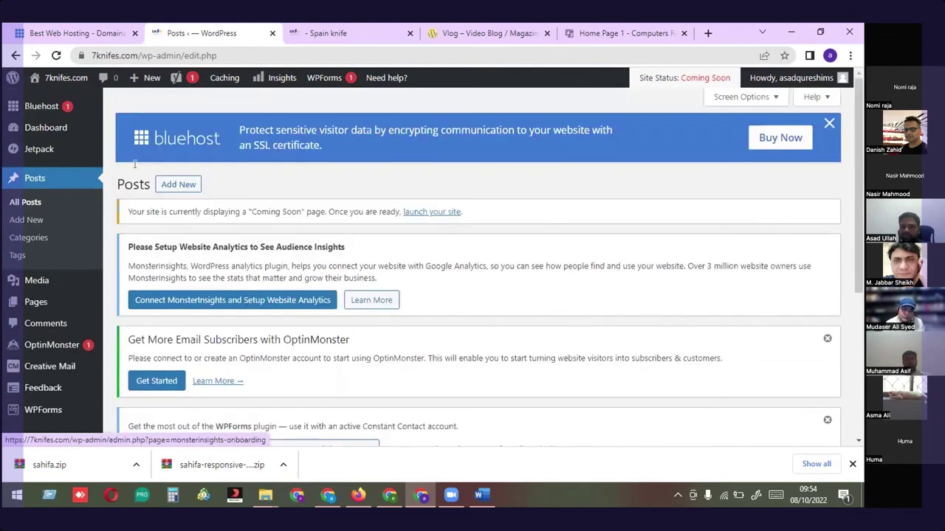
Create a new post, dismiss the block editor welcome guide, and place the cursor in the post title
left_click(183, 185)
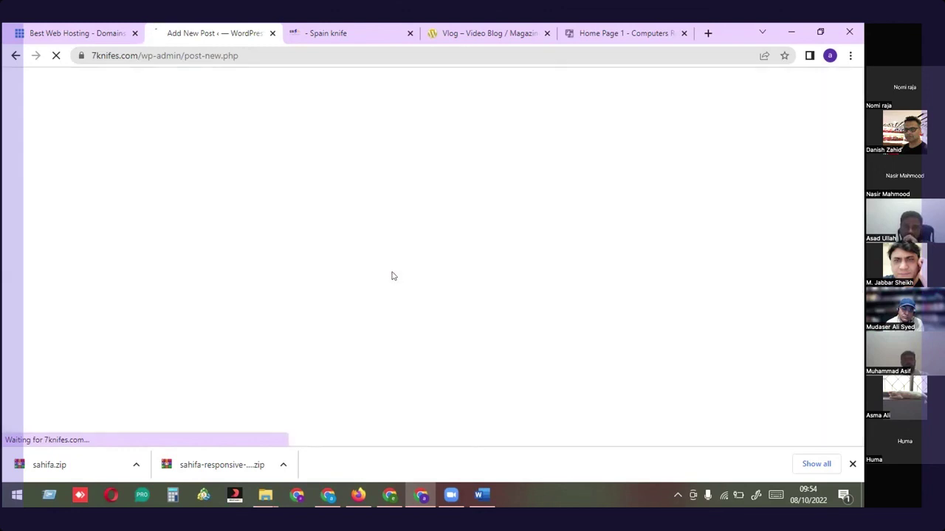
left_click(69, 30)
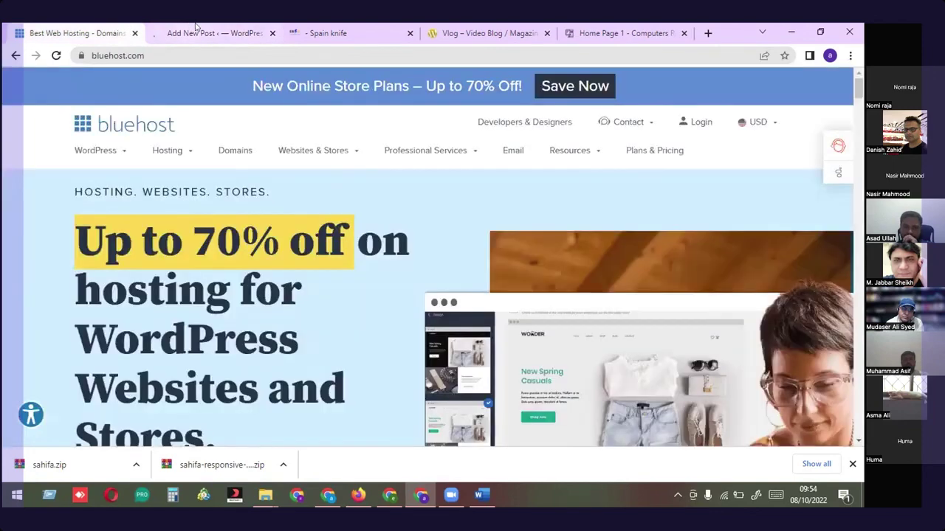
left_click(207, 32)
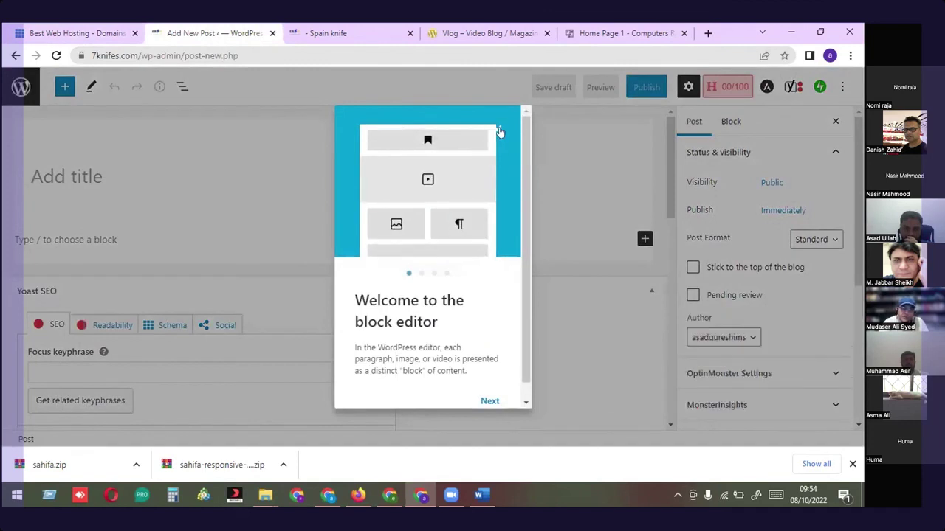
left_click(500, 132)
left_click(75, 176)
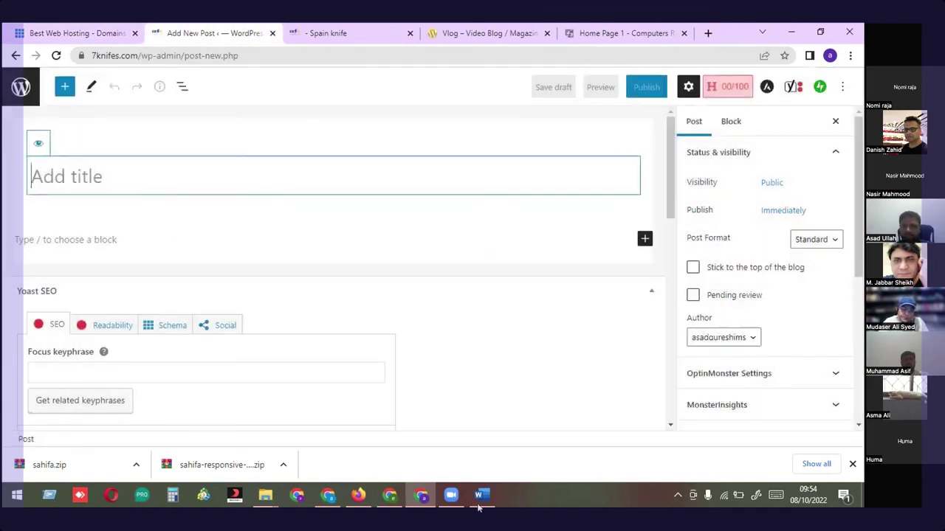
key("alt+Tab")
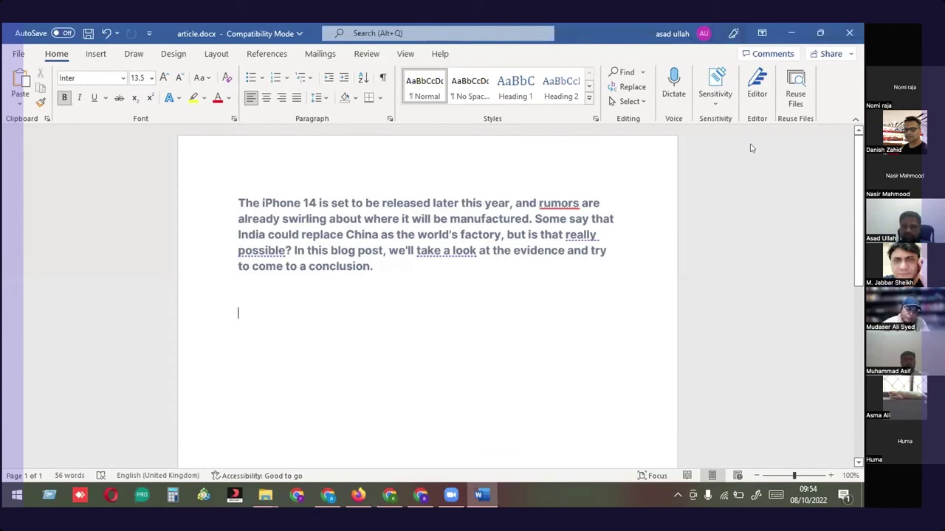
key("alt+Tab")
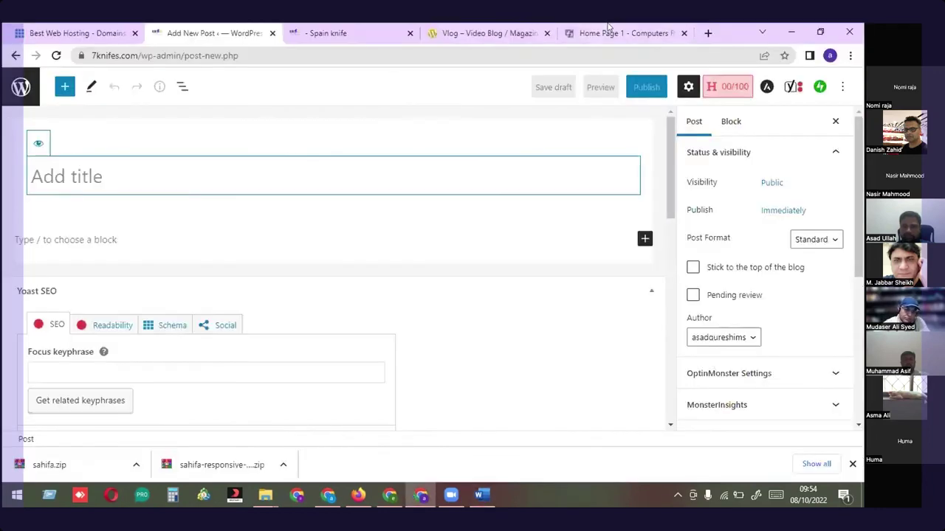
key("ctrl+9")
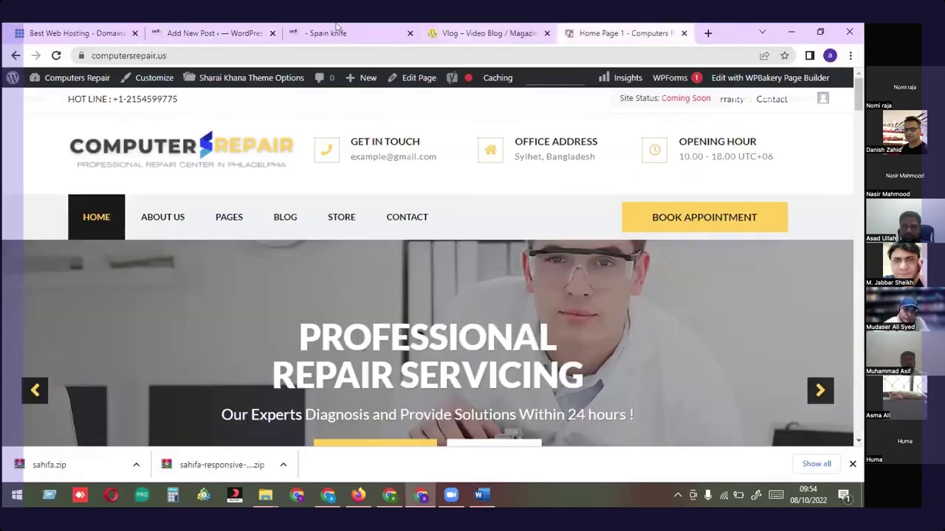
left_click(389, 495)
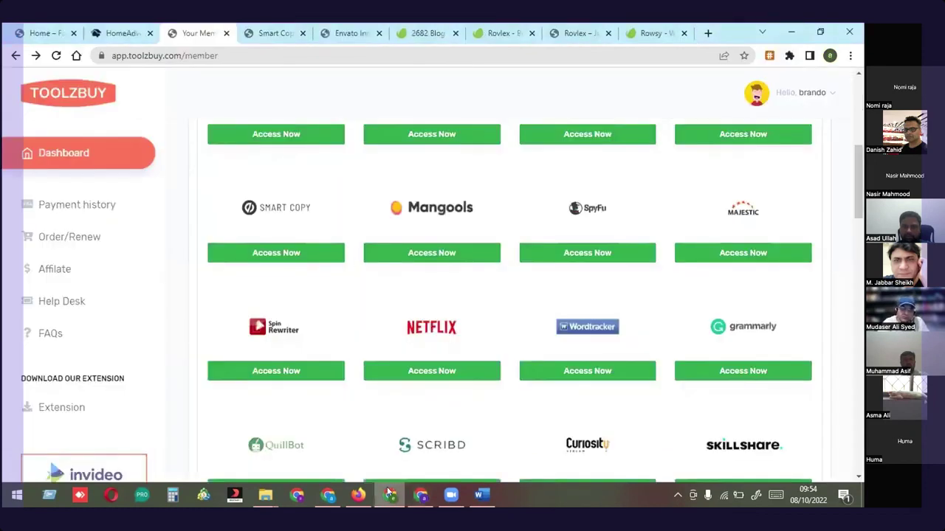
key("ctrl+5")
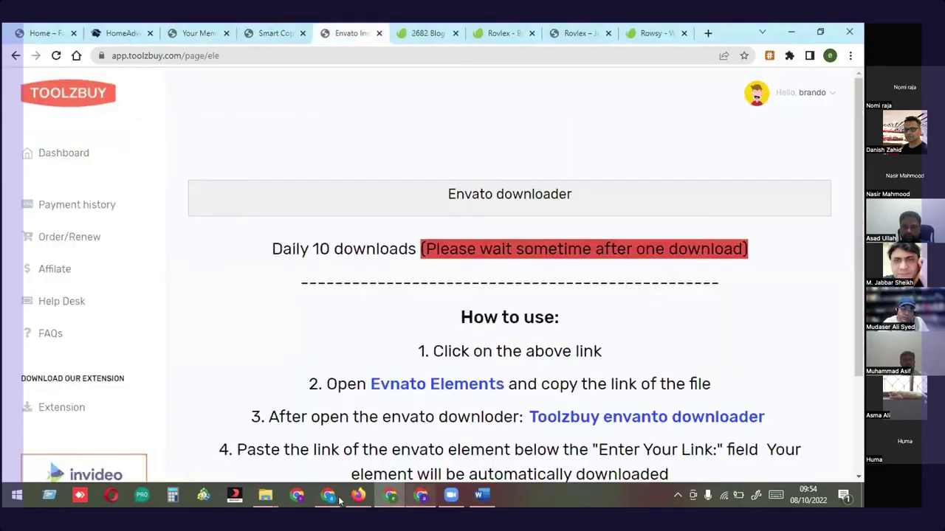
left_click(331, 497)
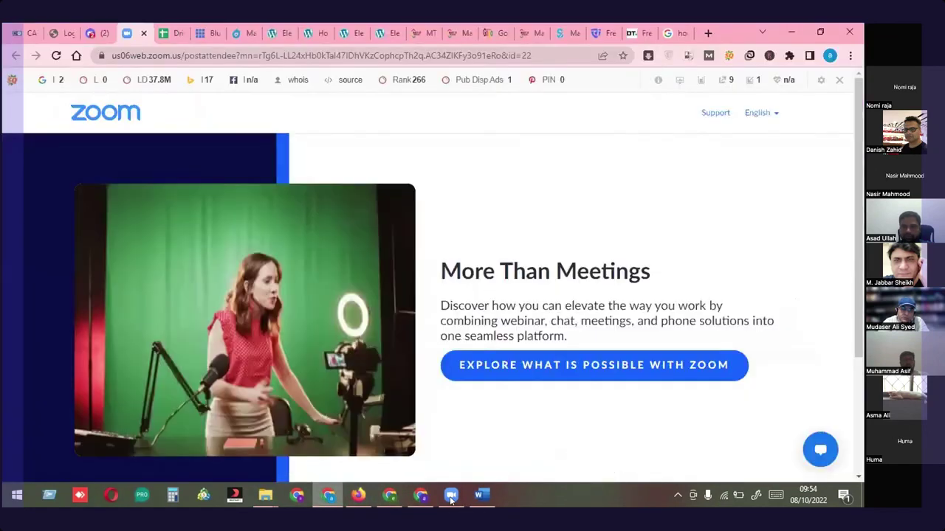
Select the phrase "The iPhone 14 is set to be released later this year" in article.docx in Word and return to the new post
left_click(792, 32)
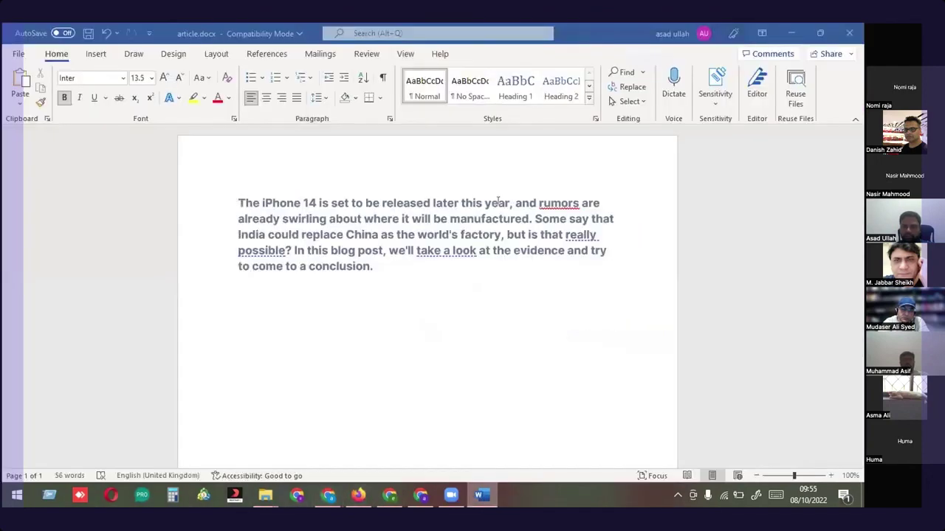
left_click_drag(499, 203, 238, 204)
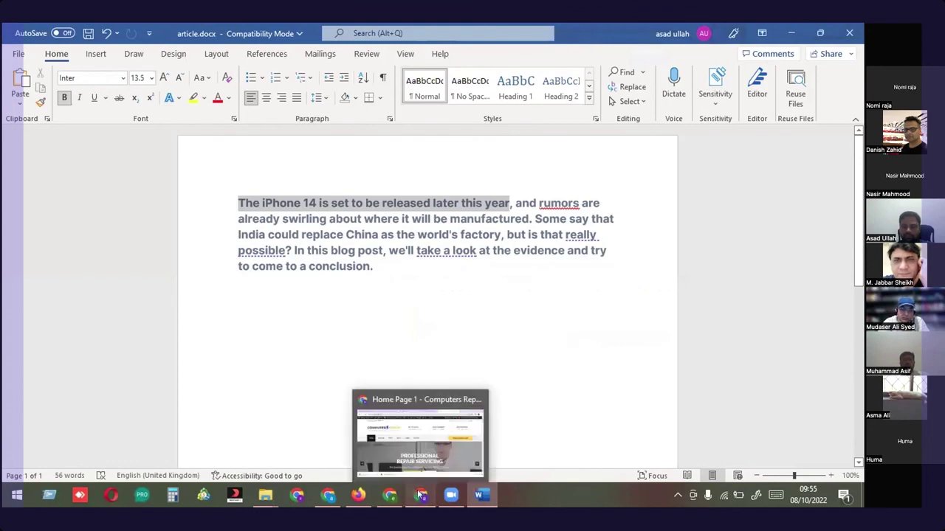
left_click(420, 495)
left_click(209, 32)
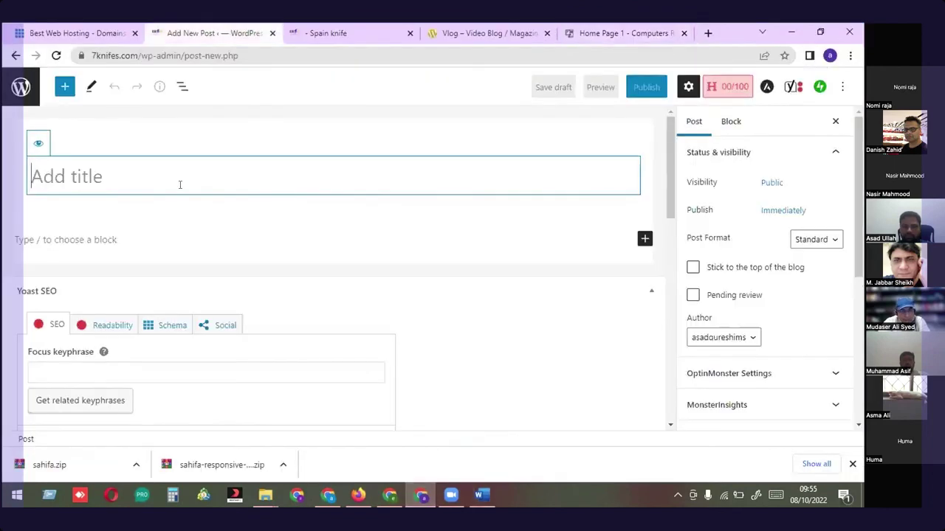
type("#bf1a1a")
key("ctrl+shift+Left")
key("ctrl+shift+Left")
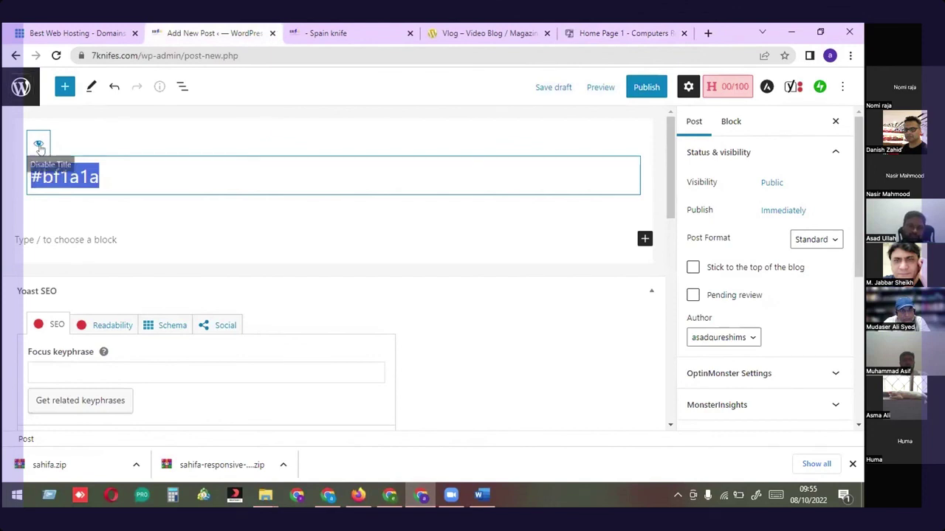
key("ctrl+x")
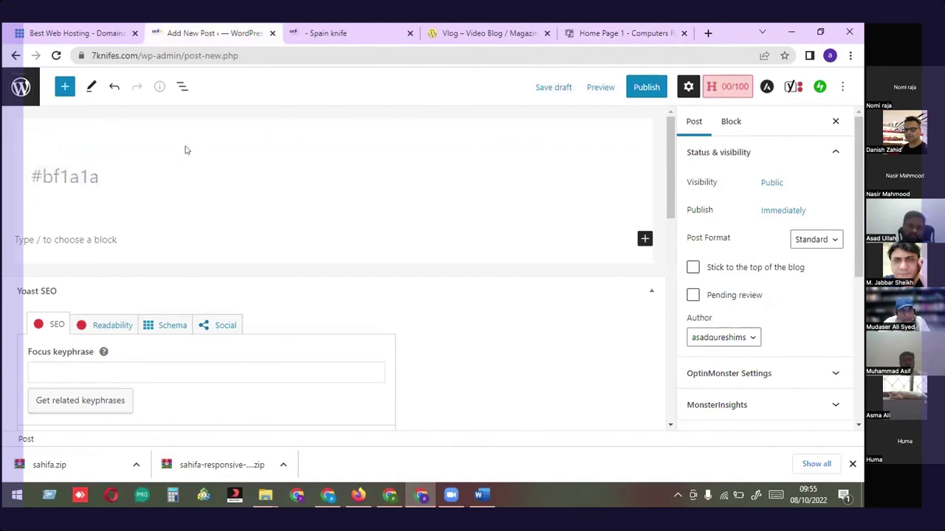
left_click(103, 180)
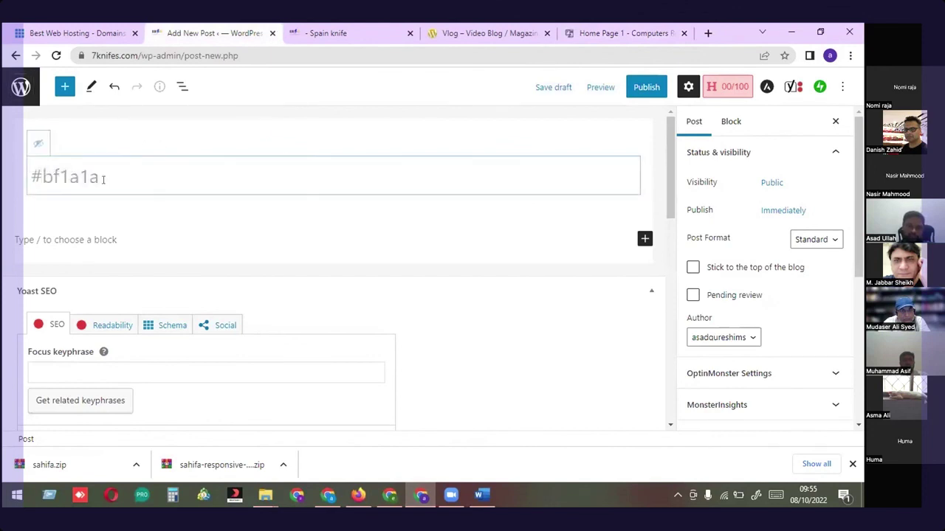
left_click(38, 143)
left_click(3, 185)
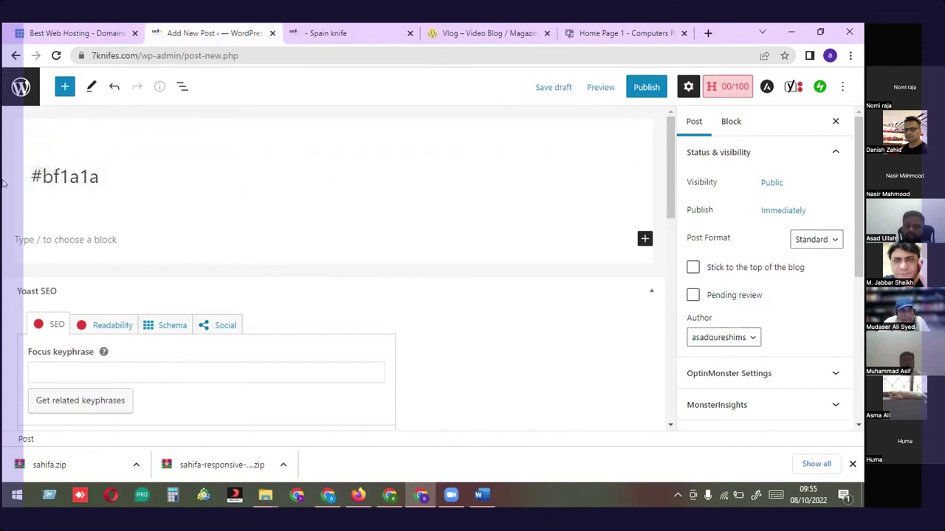
left_click(174, 172)
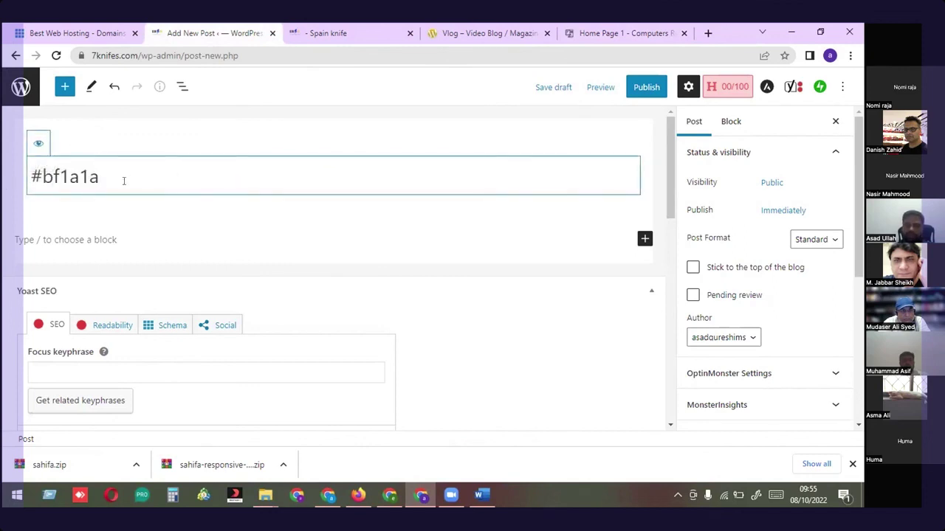
key("BackSpace")
key("BackSpace")
key("BackSpace")
key("BackSpace")
key("BackSpace")
key("BackSpace")
type("fdksdj")
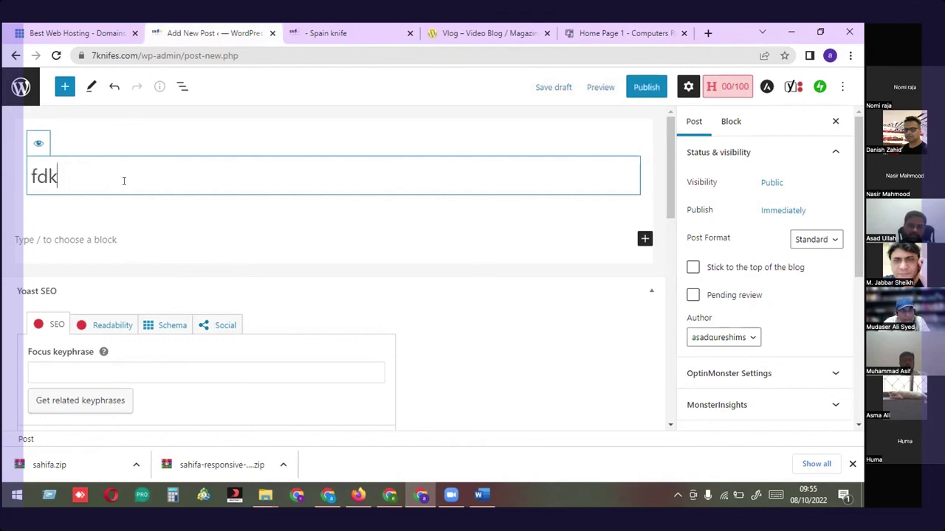
key("BackSpace")
key("BackSpace")
key("BackSpace")
key("BackSpace")
key("BackSpace")
key("BackSpace")
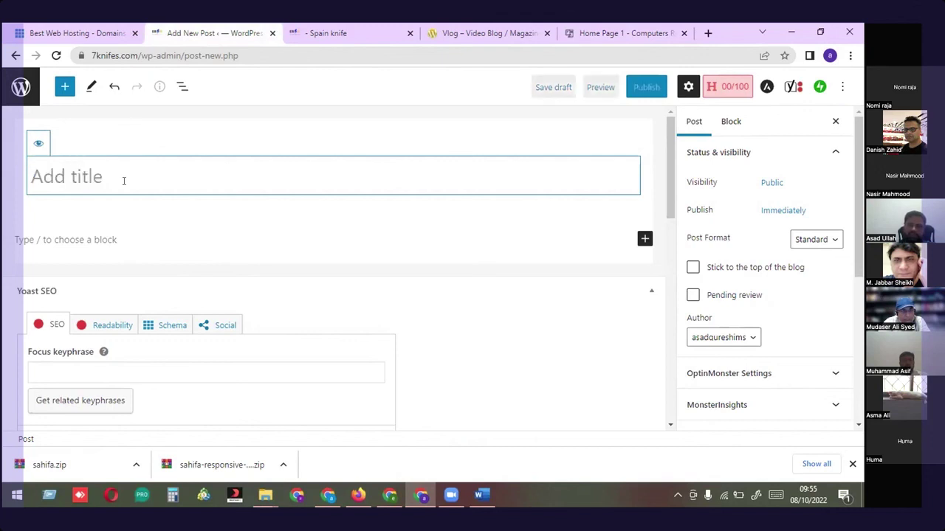
Copy the selected phrase "The iPhone 14 is set to be released later this year" from article.docx in Word and paste it as the post title
mouse_move(486, 497)
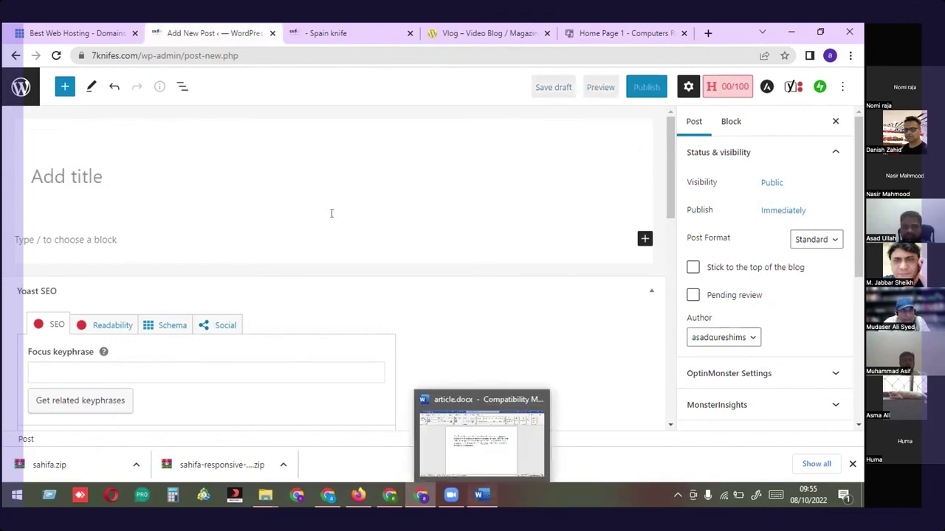
key("alt+Tab")
right_click(343, 205)
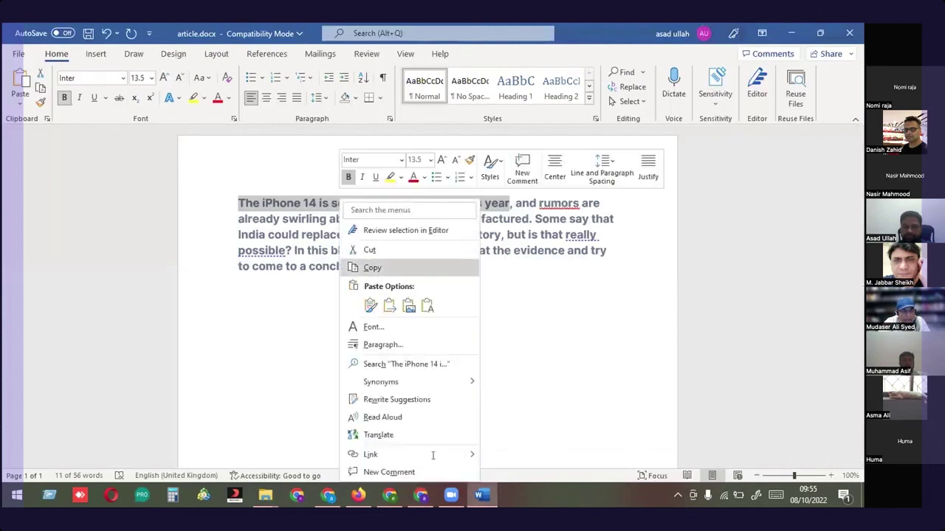
left_click(373, 268)
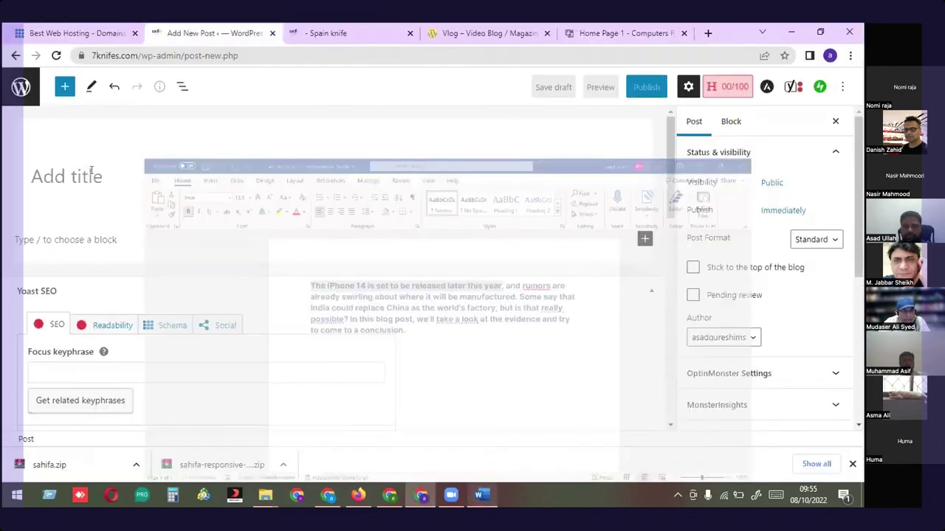
left_click(92, 171)
key("ctrl+v")
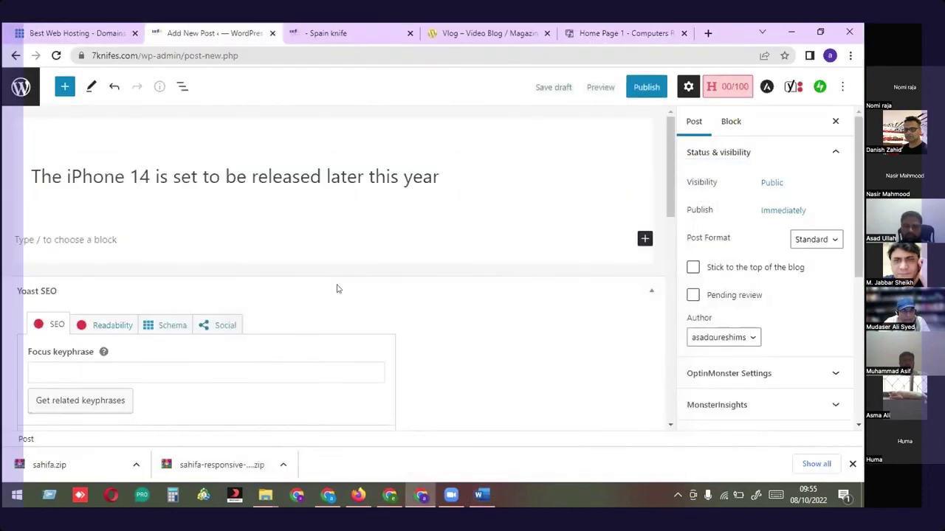
Copy the whole iPhone 14 paragraph from article.docx in Word and paste it into the post body below the title
left_click(59, 224)
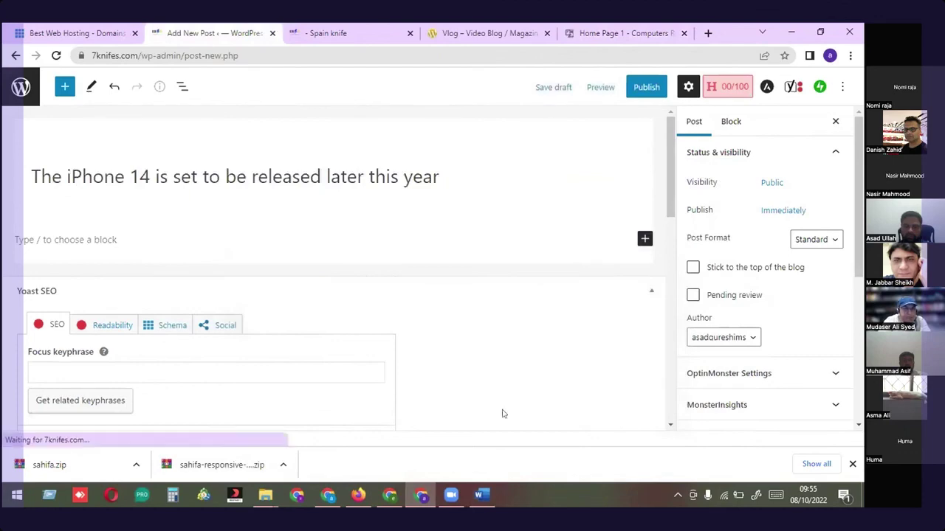
left_click(478, 495)
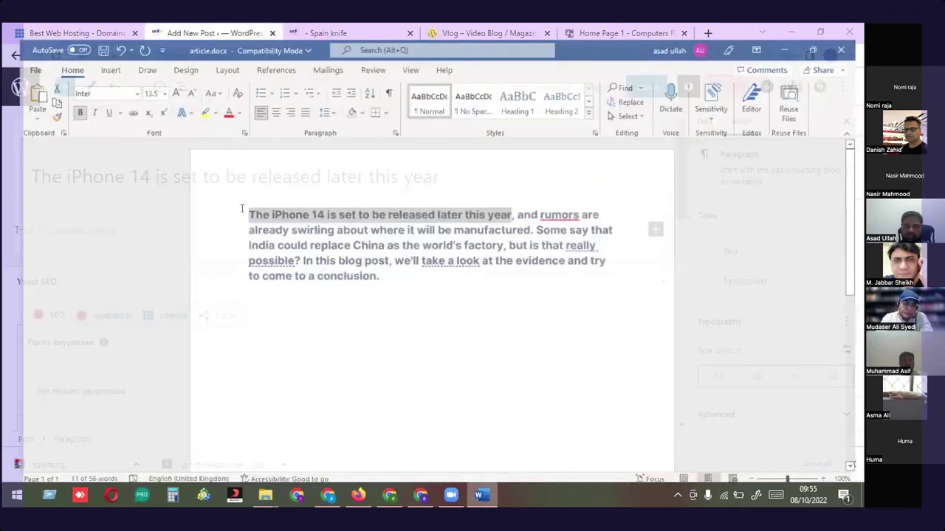
left_click_drag(376, 282, 239, 204)
left_click(481, 499)
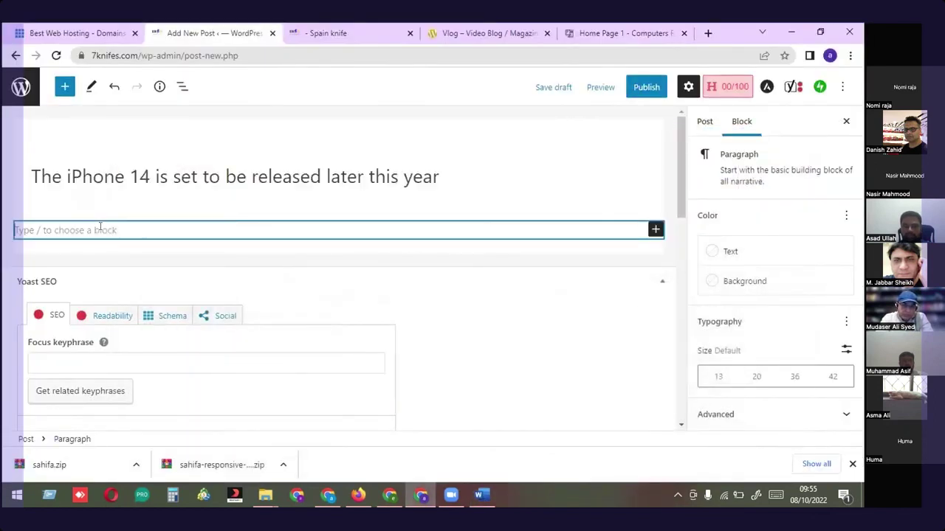
key("ctrl+v")
triple_click(401, 245)
left_click(357, 206)
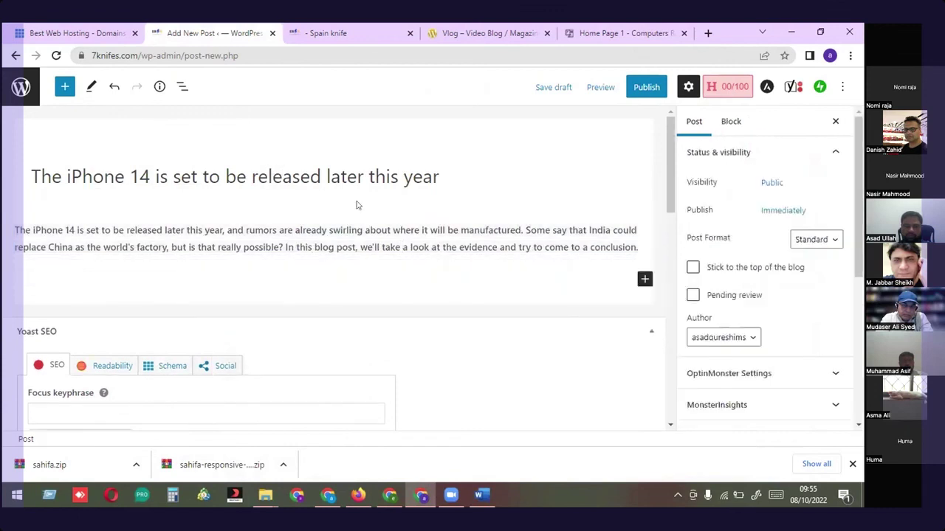
Paste the same iPhone 14 paragraph again as a second paragraph block below the first one
scroll(357, 209, "down", 2)
scroll(373, 228, "up", 2)
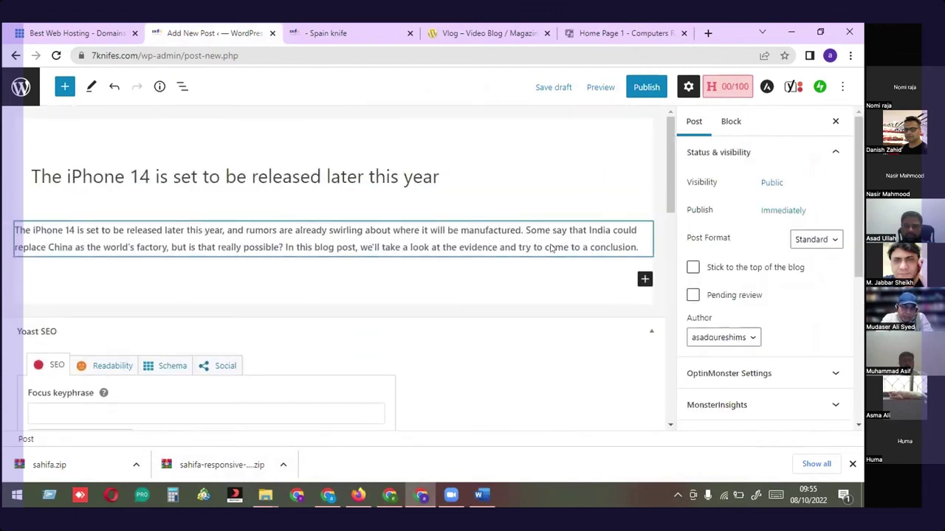
scroll(534, 181, "down", 2)
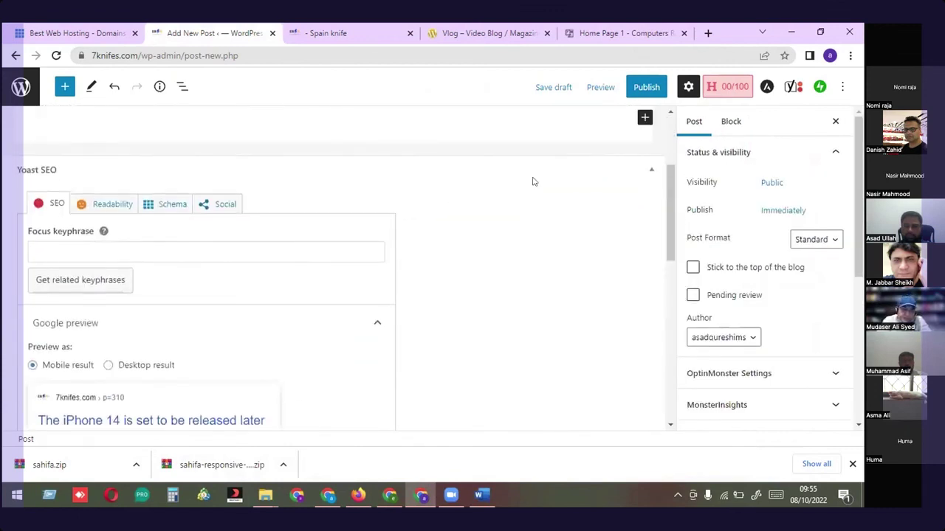
scroll(644, 280, "up", 2)
left_click(644, 279)
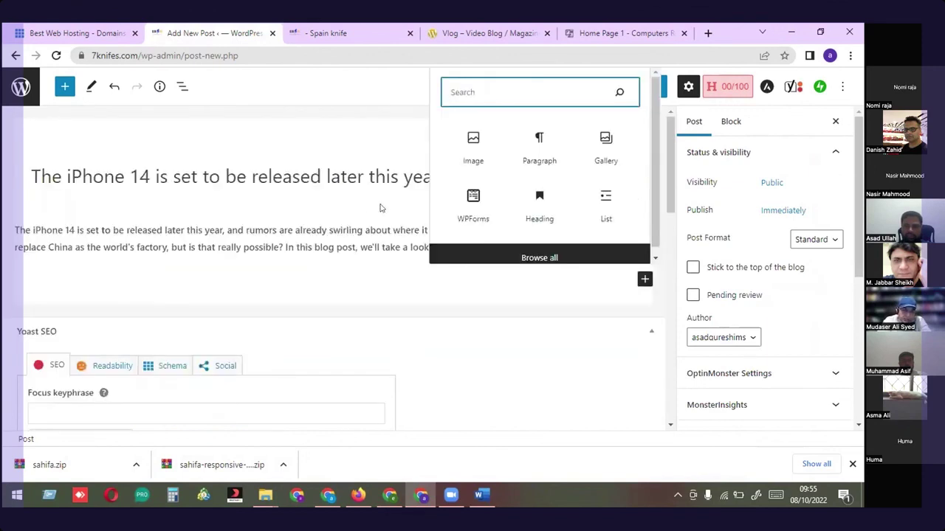
left_click(132, 251)
left_click(92, 281)
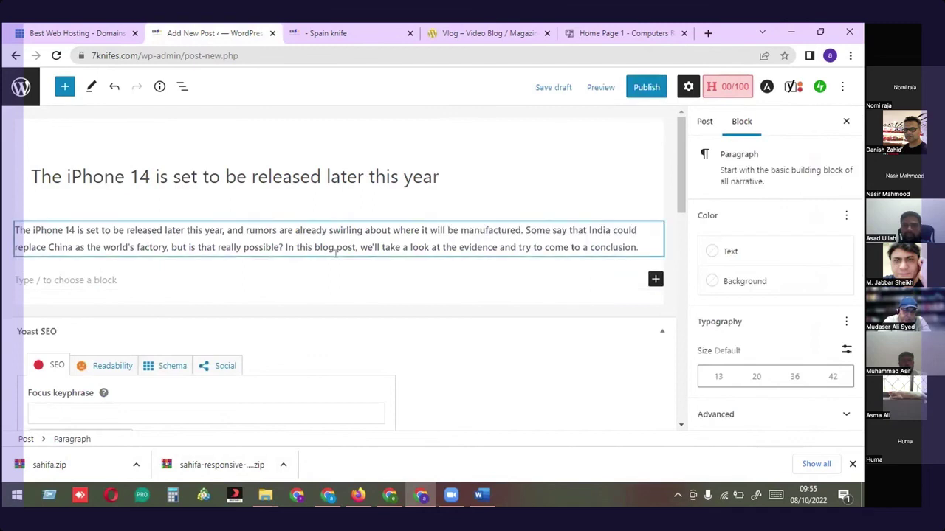
key("ctrl+v")
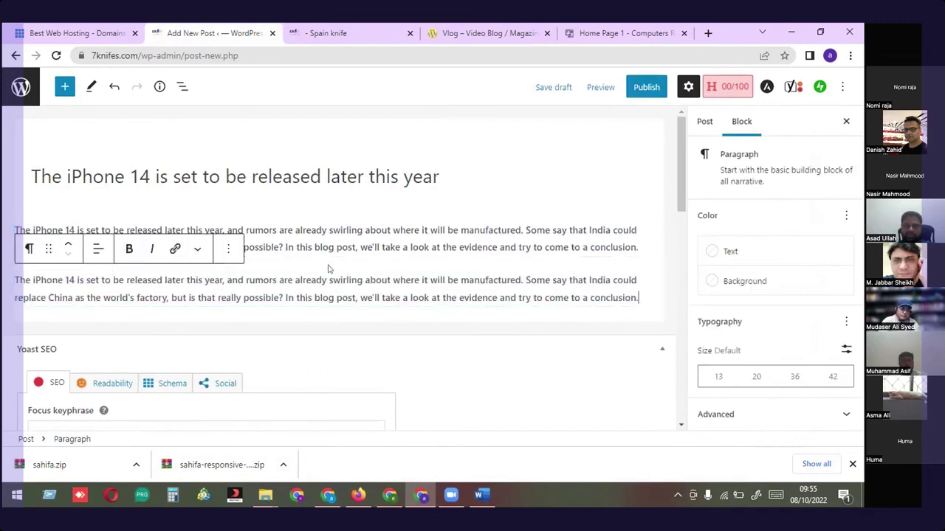
left_click(332, 264)
Add an Image block below the second paragraph and upload Computer Repair logo.png from the Downloads folder into it
left_click(644, 331)
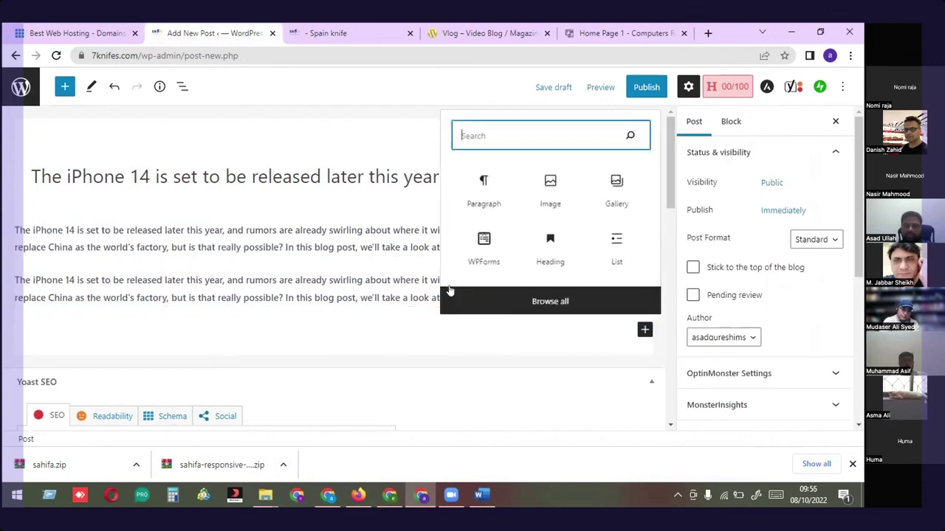
left_click(550, 192)
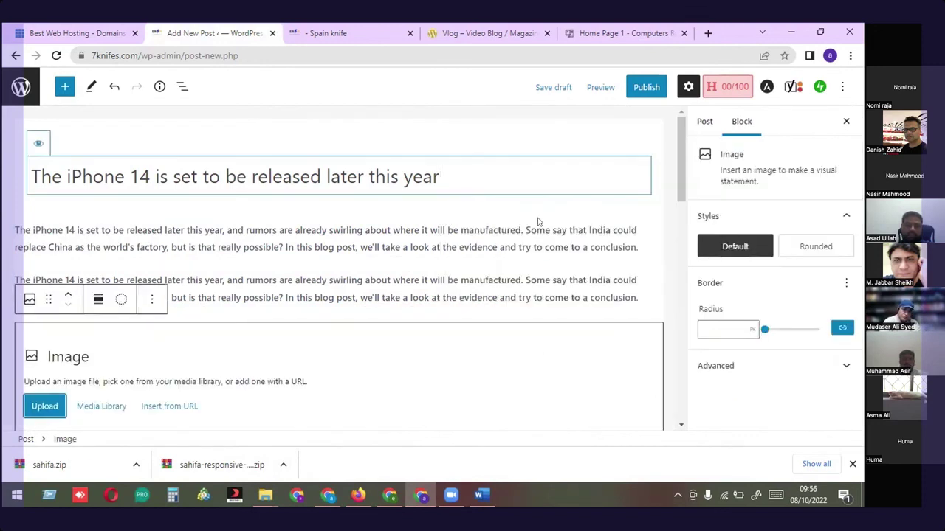
scroll(211, 356, "down", 2)
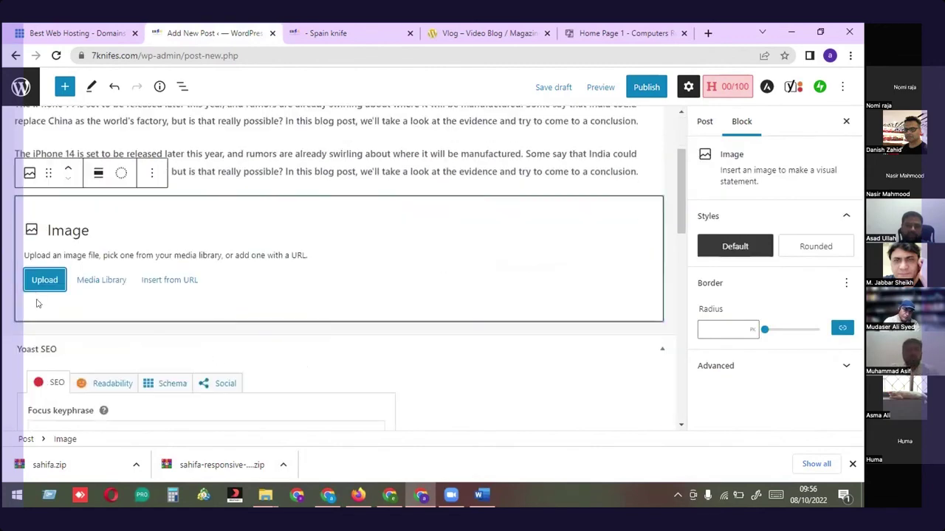
left_click(44, 282)
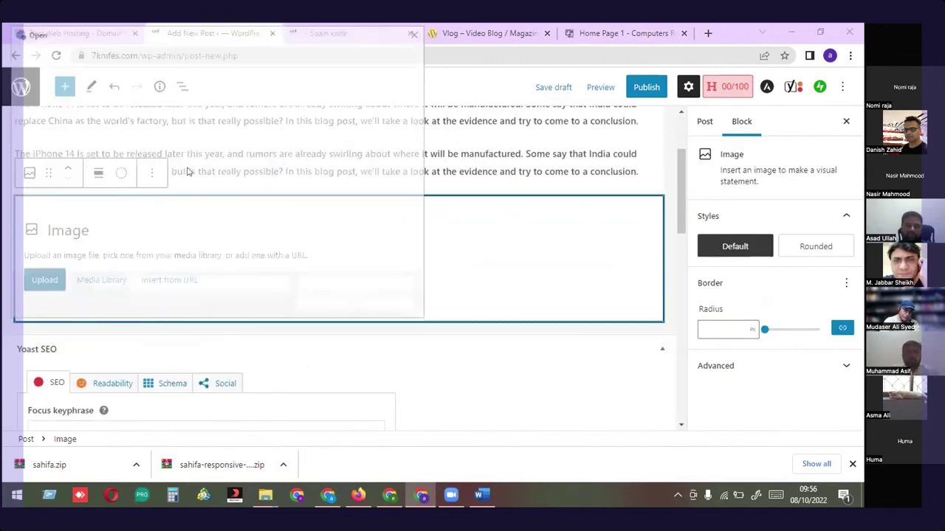
left_click(147, 180)
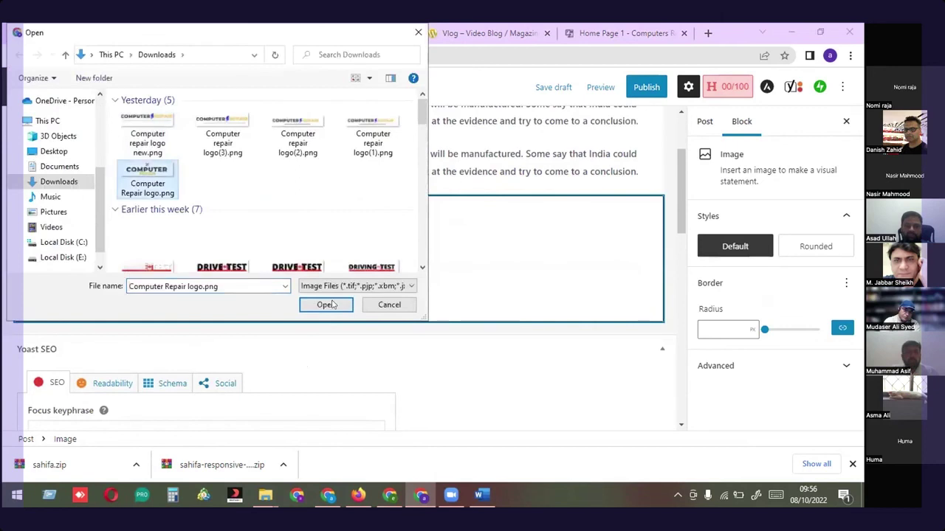
left_click(325, 304)
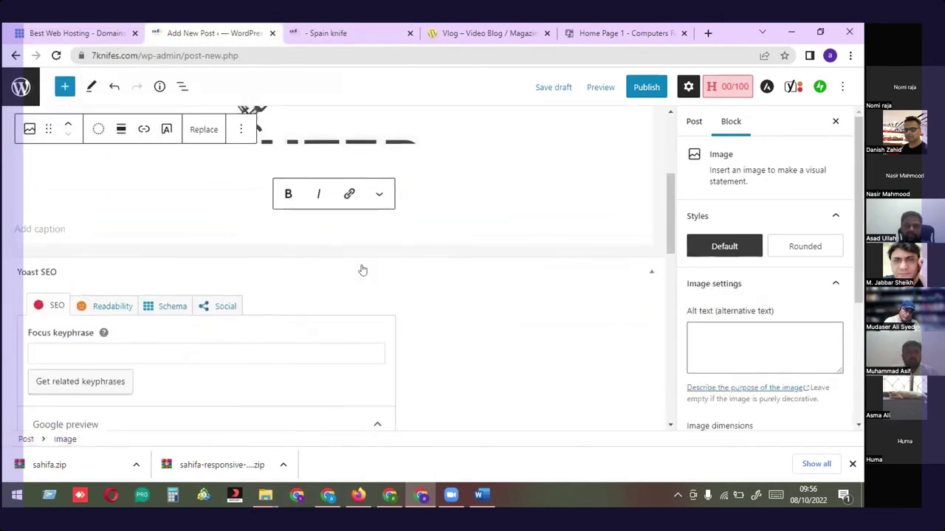
scroll(278, 311, "up", 1)
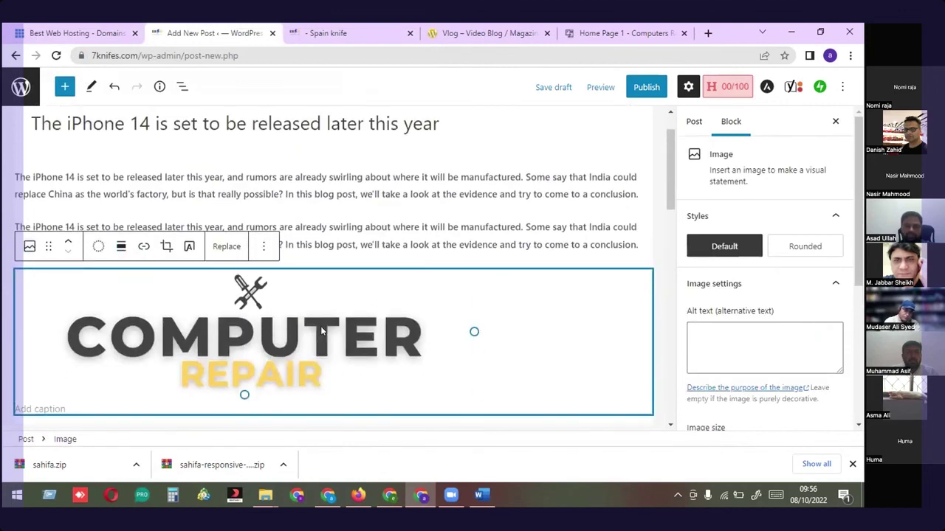
left_click(263, 249)
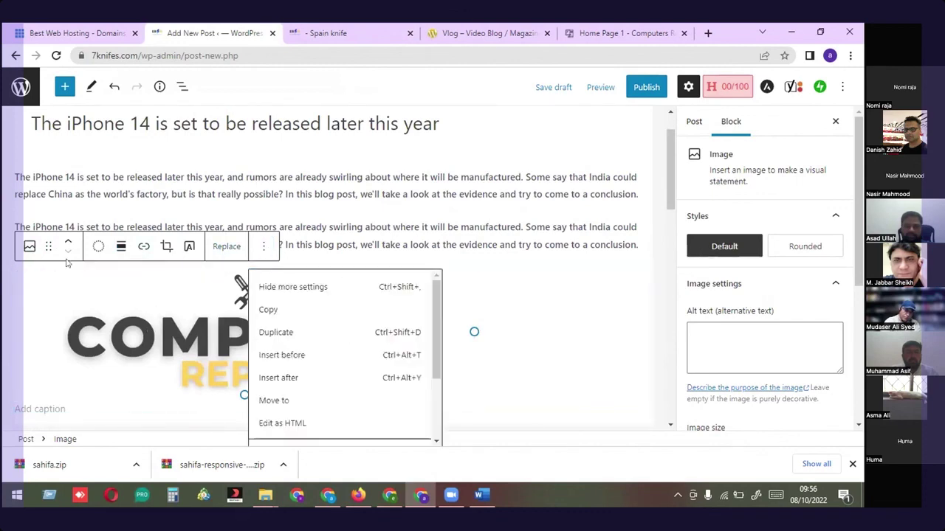
left_click(539, 312)
scroll(253, 344, "down", 3)
scroll(305, 396, "up", 4)
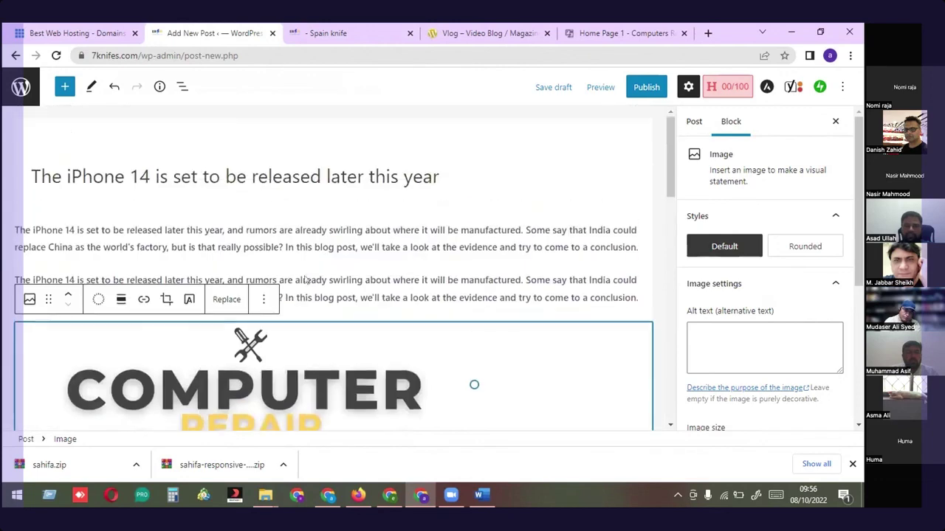
scroll(305, 397, "down", 3)
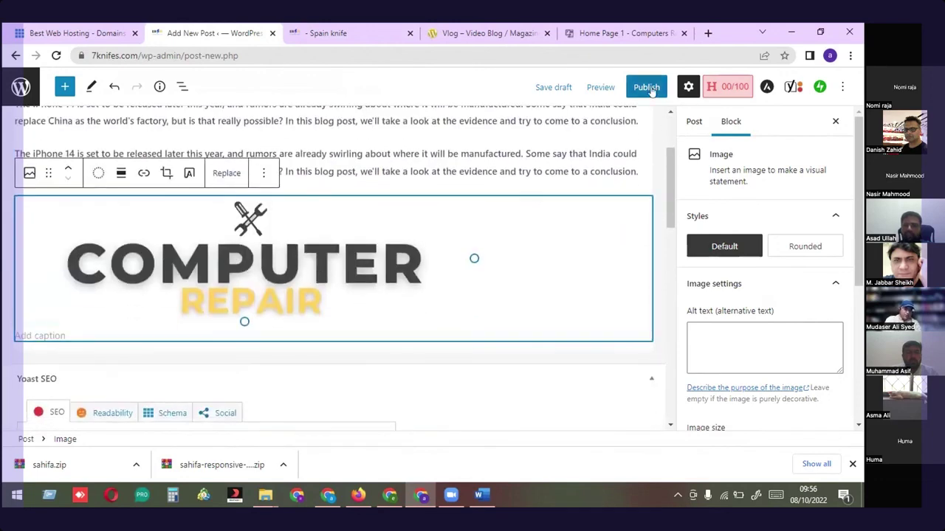
Look over the post content and its Yoast SEO section, and publish the iPhone 14 post
left_click(646, 87)
scroll(296, 259, "up", 3)
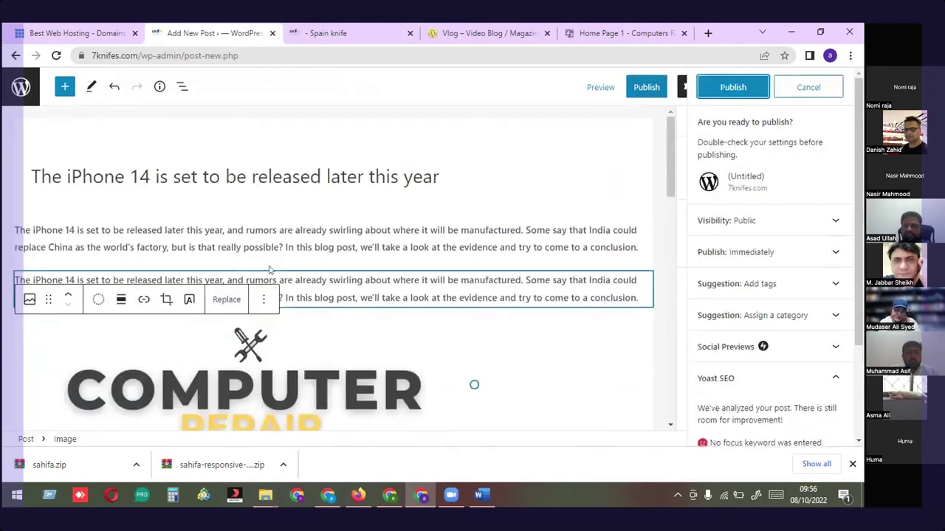
scroll(270, 270, "down", 10)
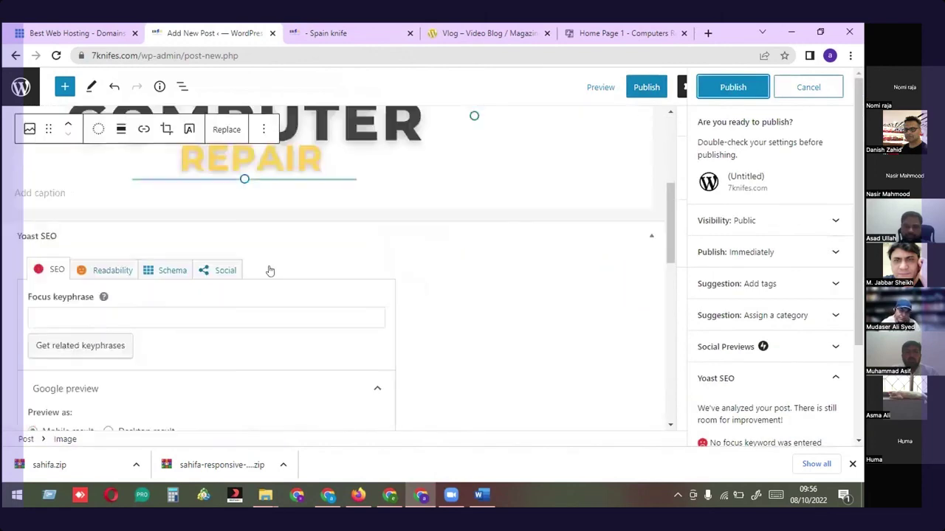
scroll(222, 266, "down", 1)
scroll(221, 266, "up", 10)
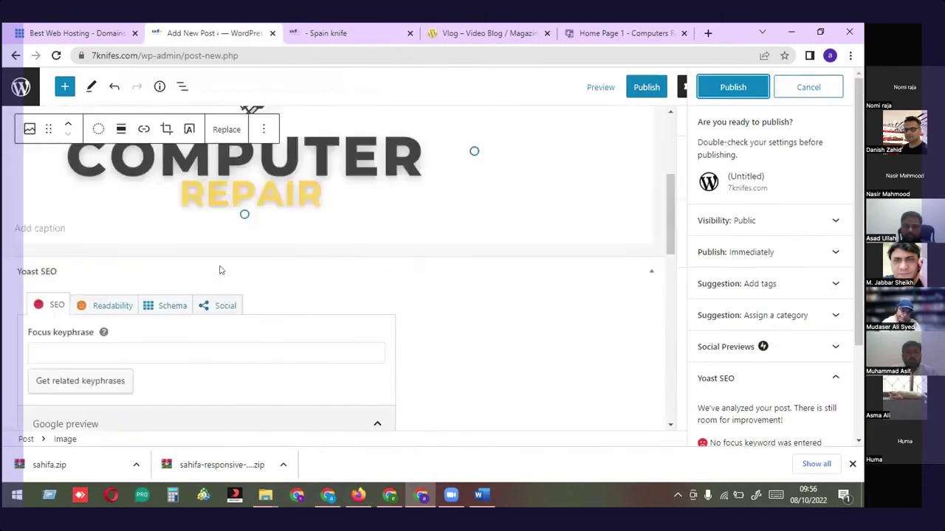
scroll(219, 270, "down", 10)
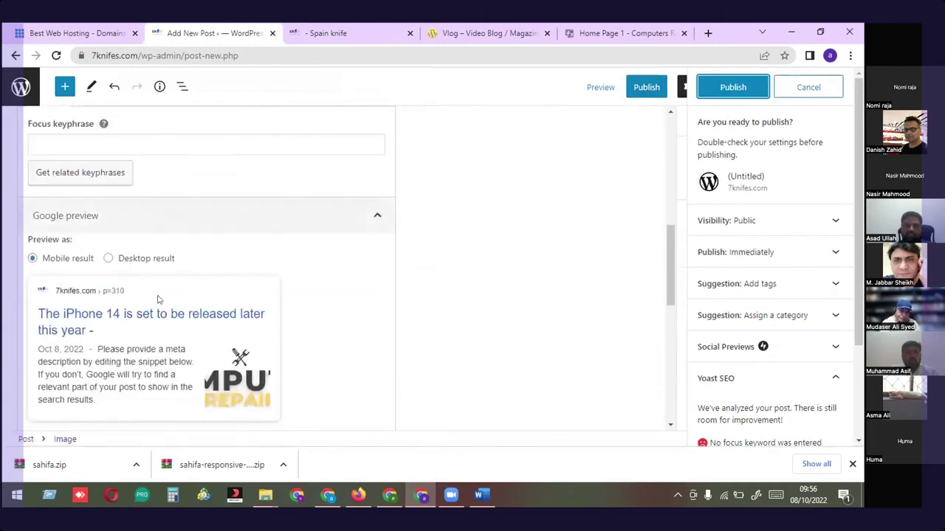
scroll(111, 273, "down", 2)
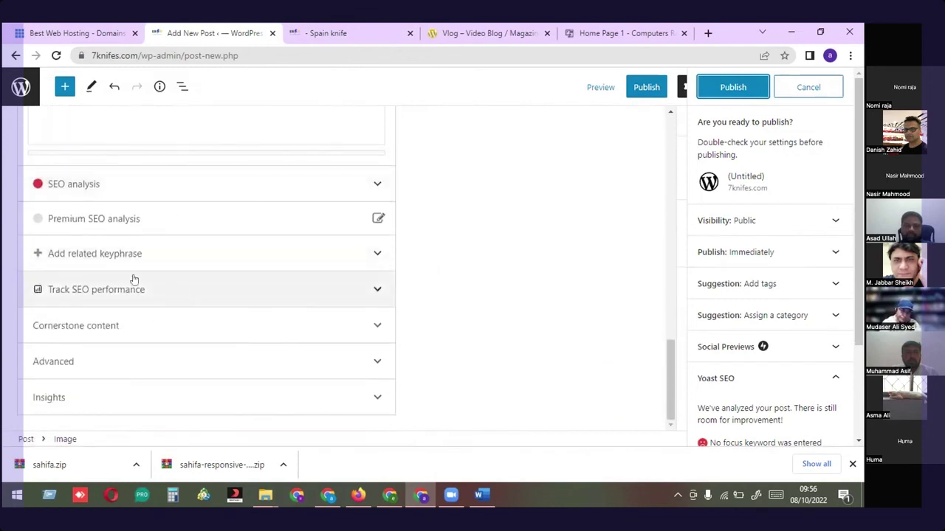
scroll(148, 273, "up", 3)
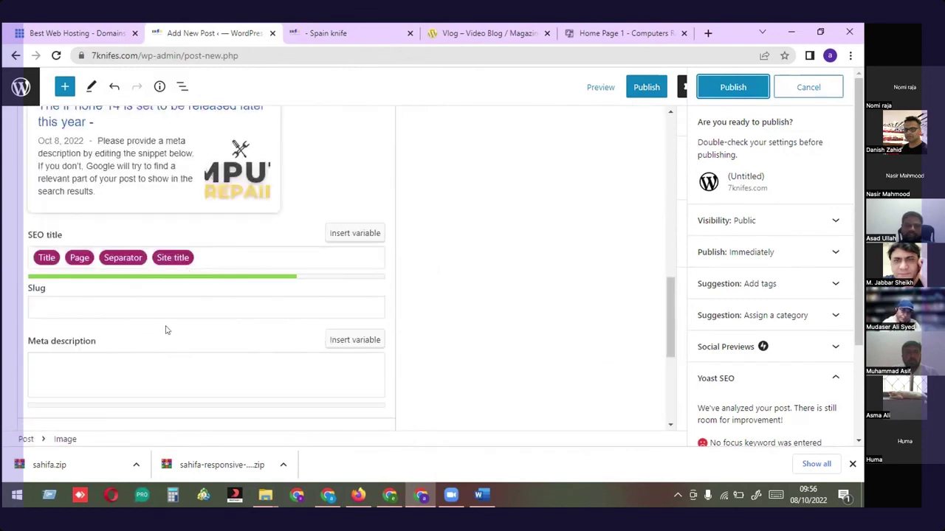
scroll(228, 249, "up", 3)
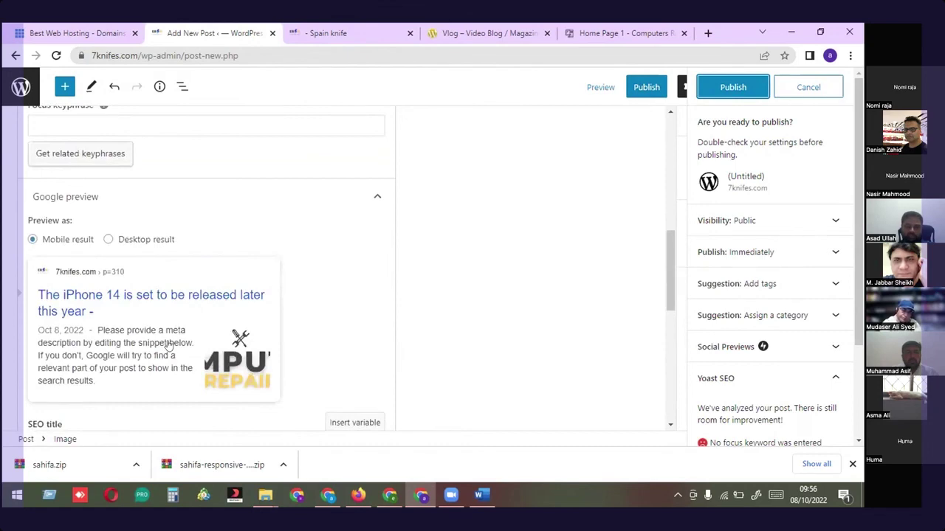
scroll(168, 345, "up", 5)
scroll(167, 345, "up", 2)
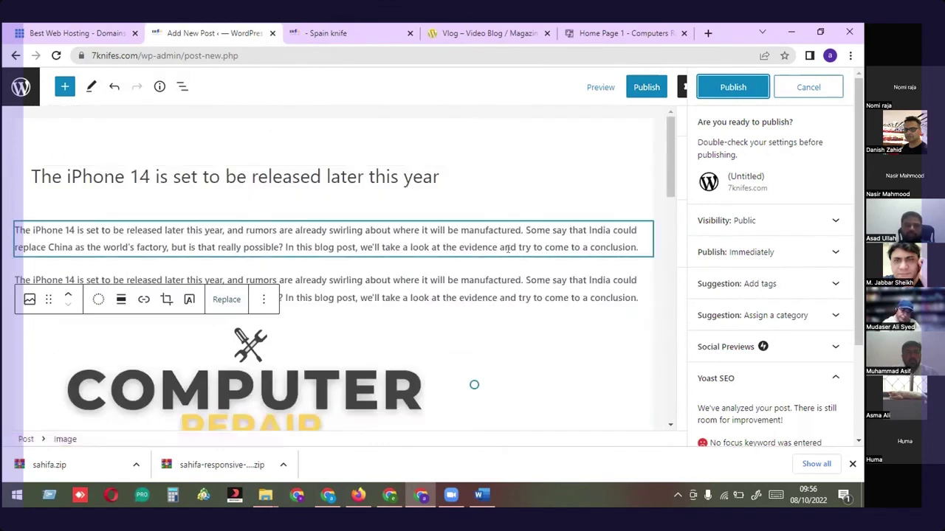
left_click(755, 87)
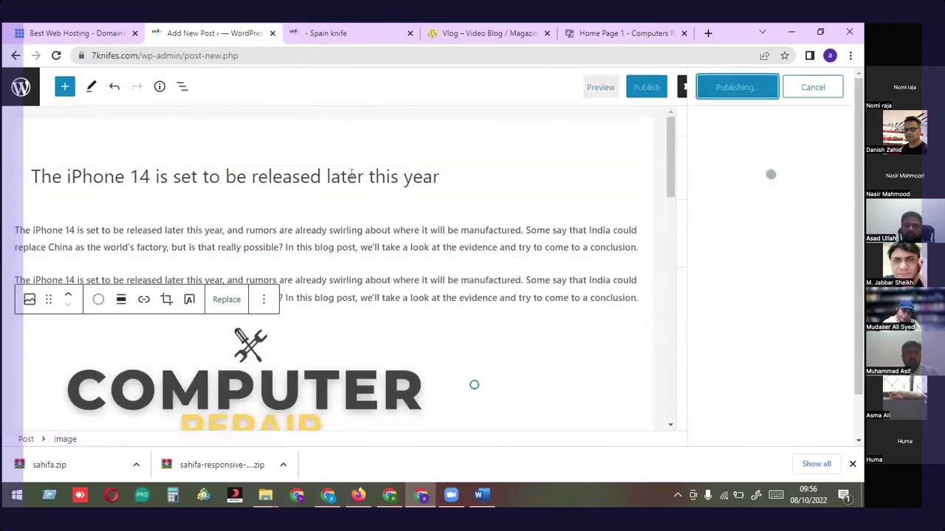
Reload the live site's home page and check how the new iPhone 14 post is listed in the blog feed
left_click(332, 31)
scroll(567, 243, "up", 4)
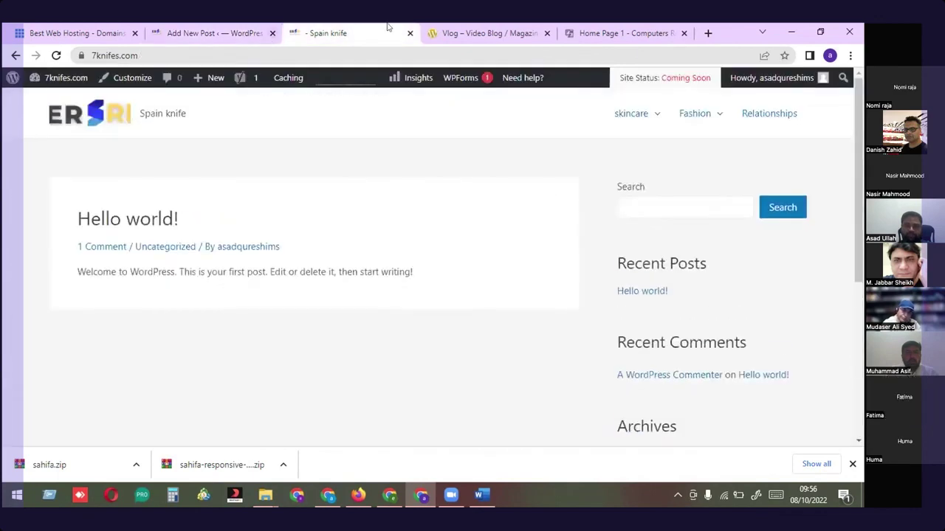
left_click(213, 27)
left_click(341, 27)
left_click(89, 111)
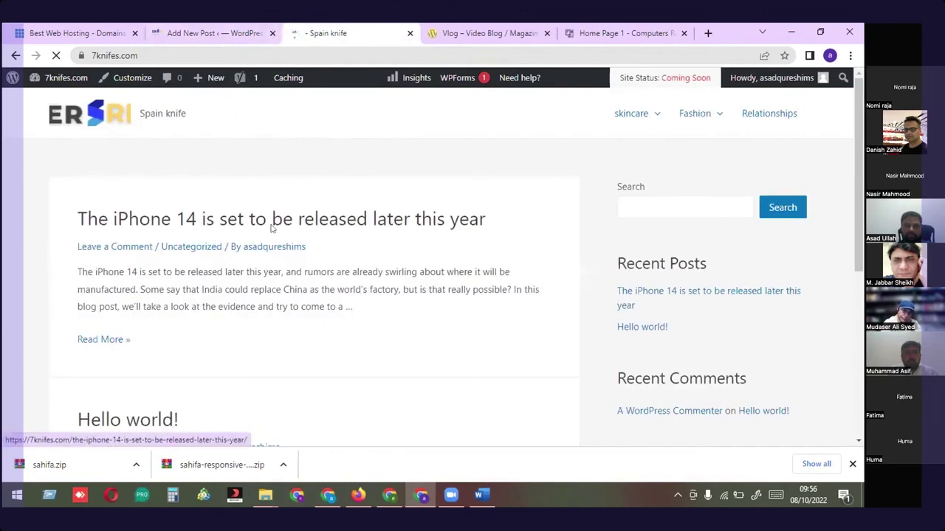
scroll(70, 211, "down", 2)
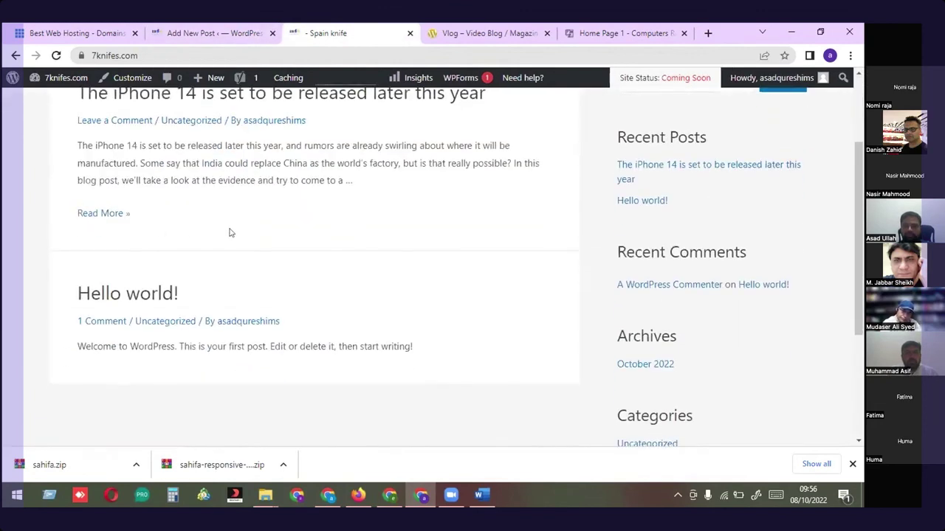
scroll(185, 266, "up", 1)
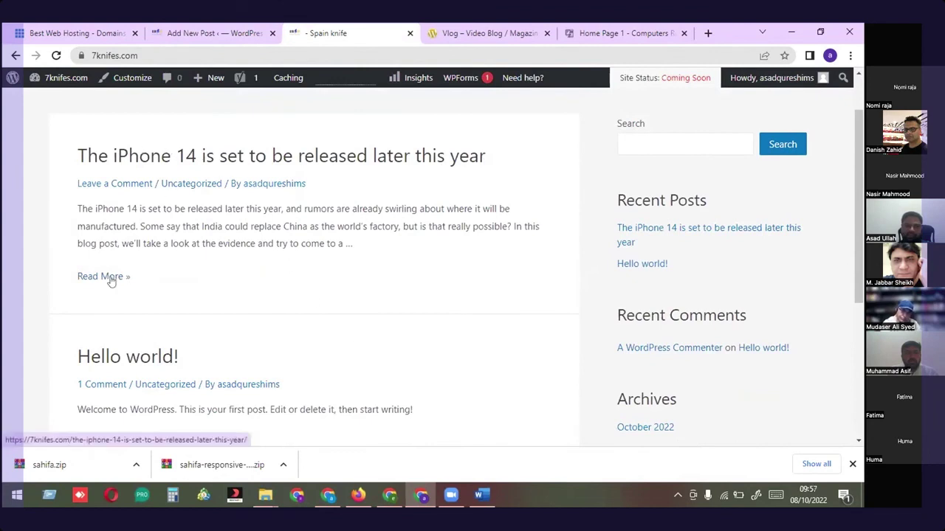
Open the iPhone 14 post on the live site and examine its paragraphs, image and author line
left_click(191, 154)
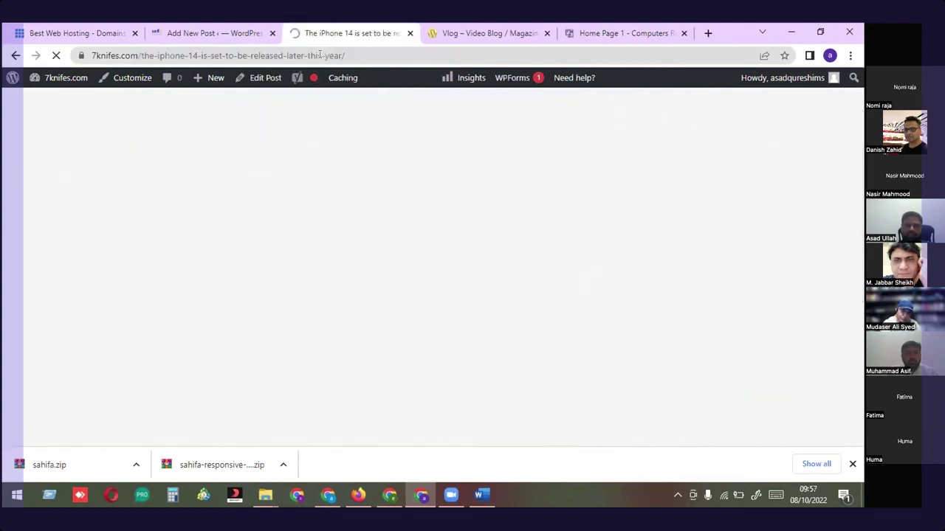
scroll(308, 222, "down", 3)
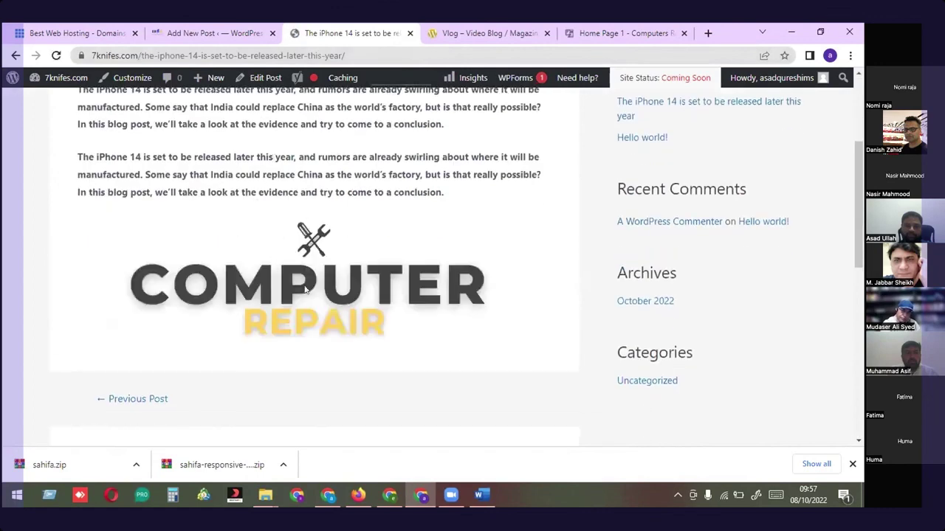
scroll(299, 201, "up", 2)
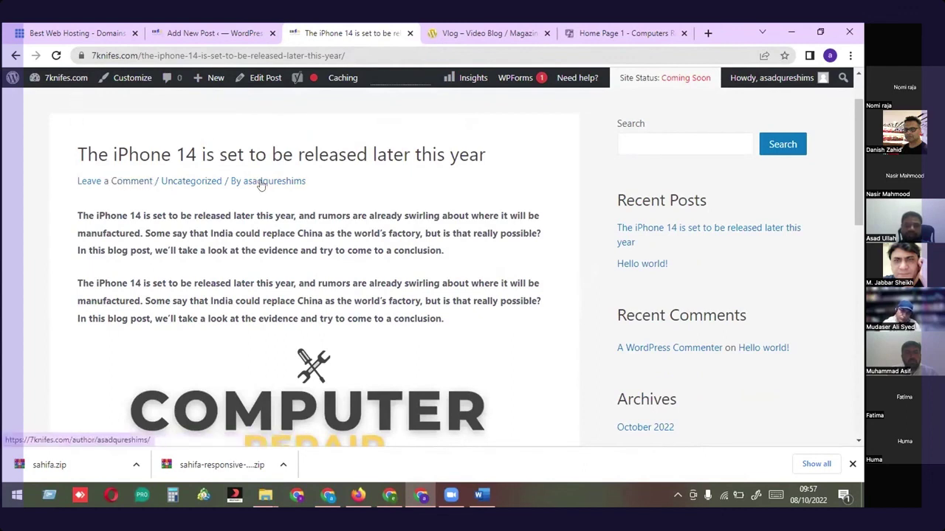
left_click_drag(322, 186, 241, 181)
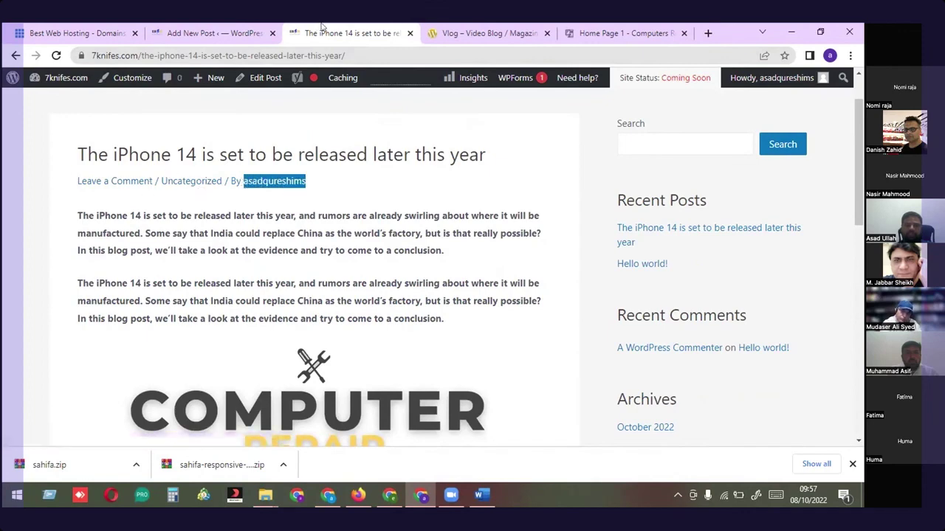
left_click(218, 32)
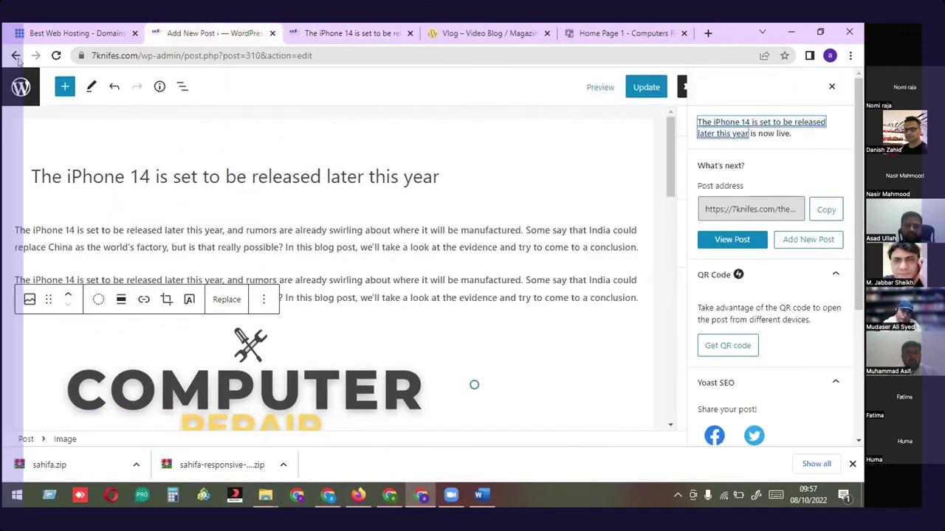
left_click(65, 30)
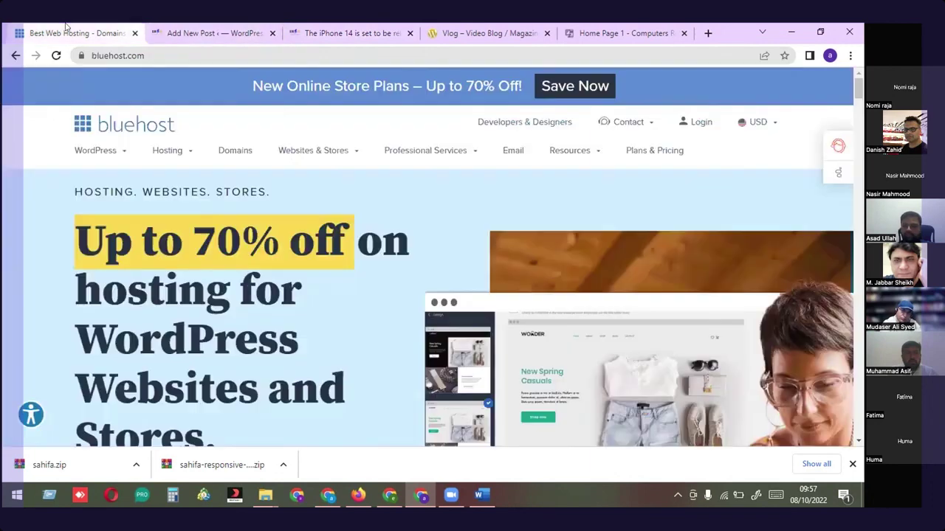
left_click(325, 32)
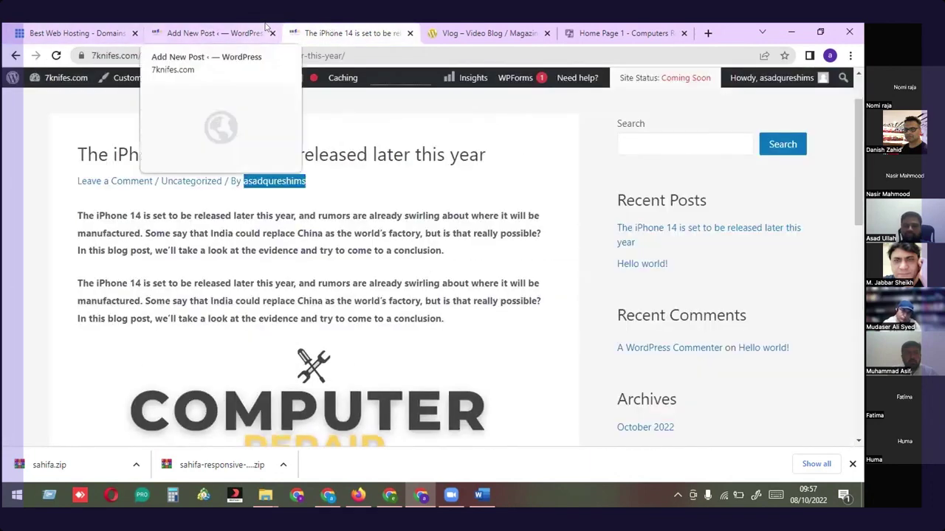
left_click(241, 30)
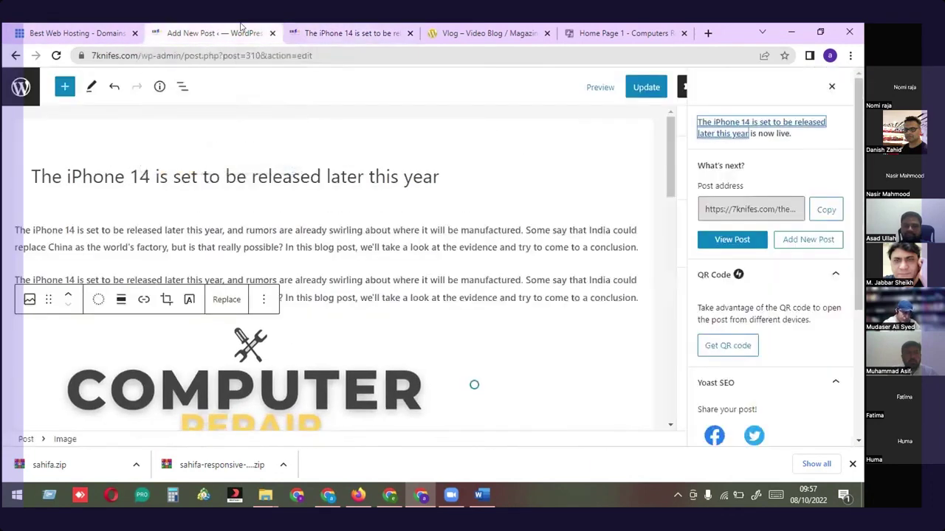
left_click(321, 30)
scroll(524, 273, "down", 1)
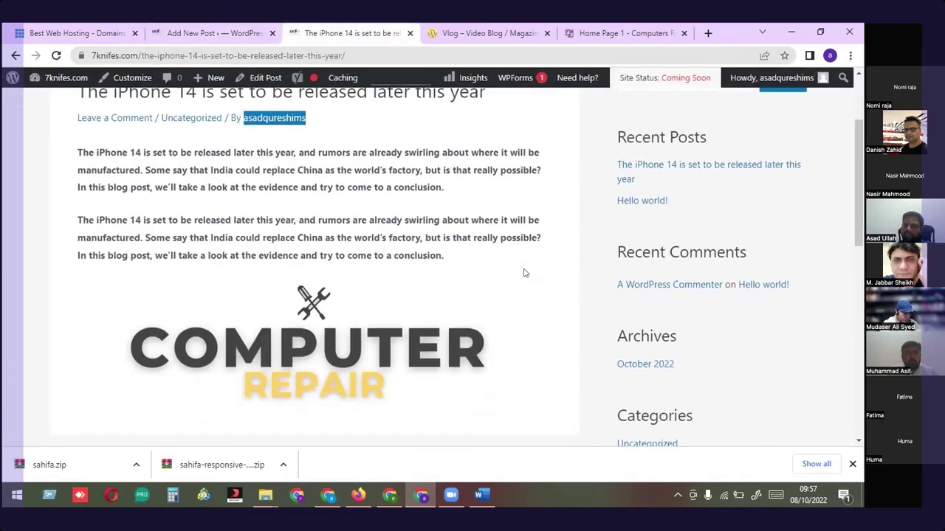